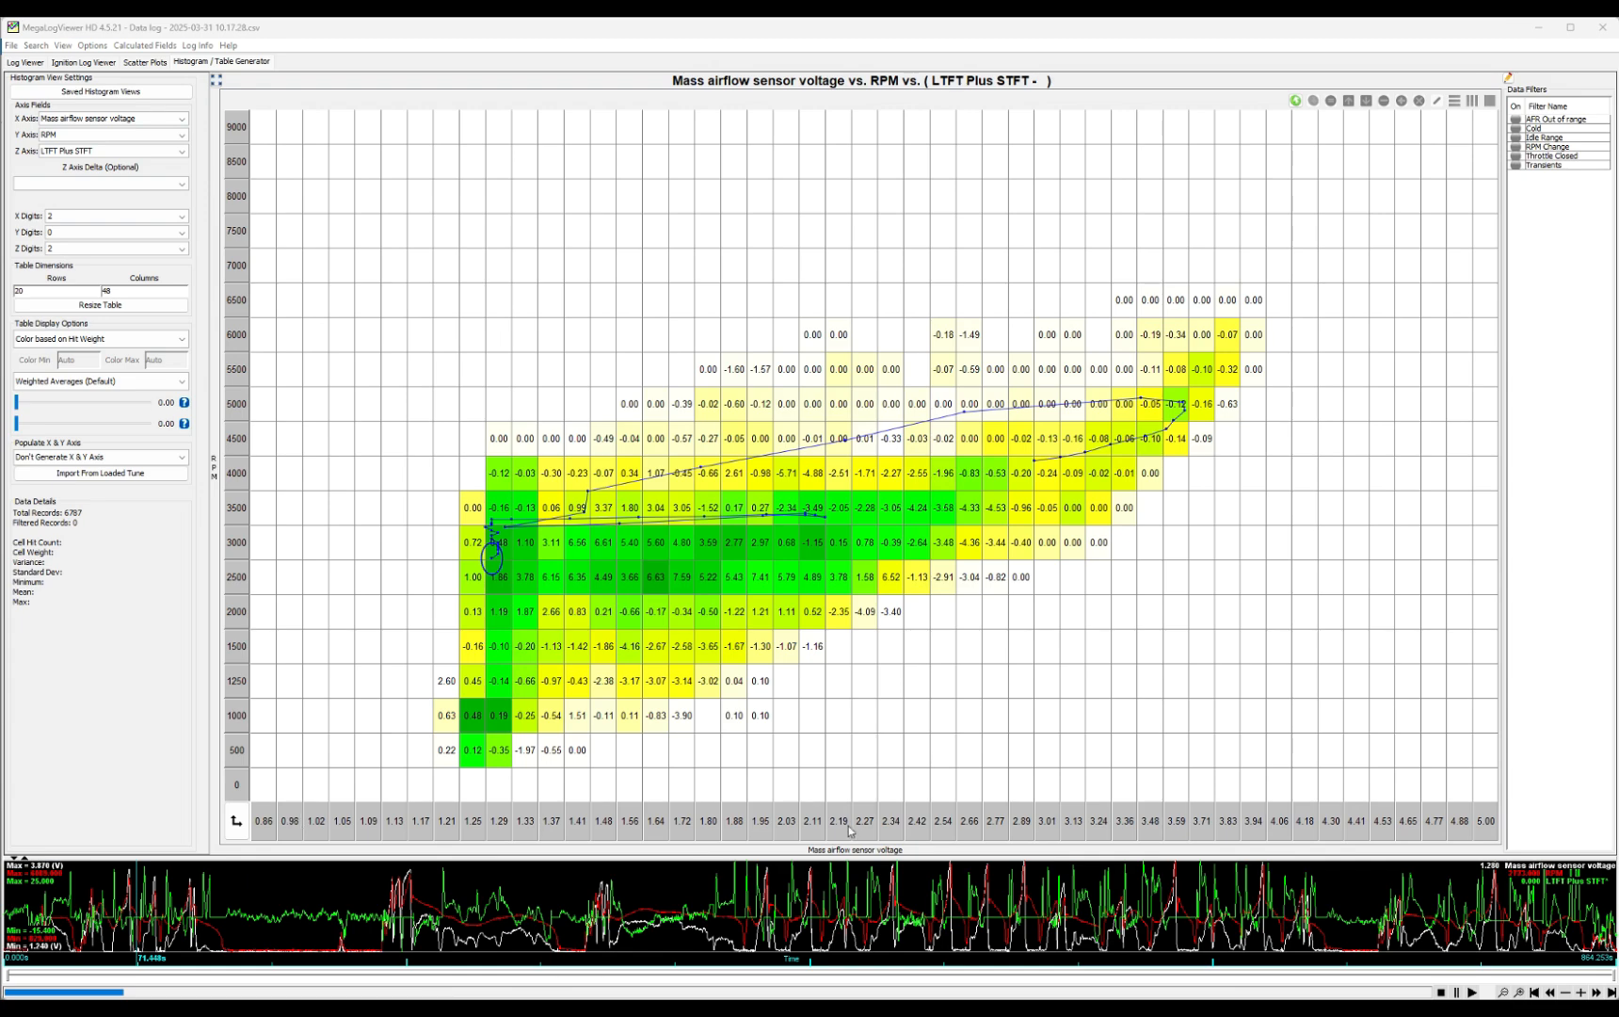
- Switch to the VersaTuner Tune Editor and open the MAF Sensor Calibration table from the Sensor Calibration group
{"action": "left_click", "coordinate": [708, 932]}
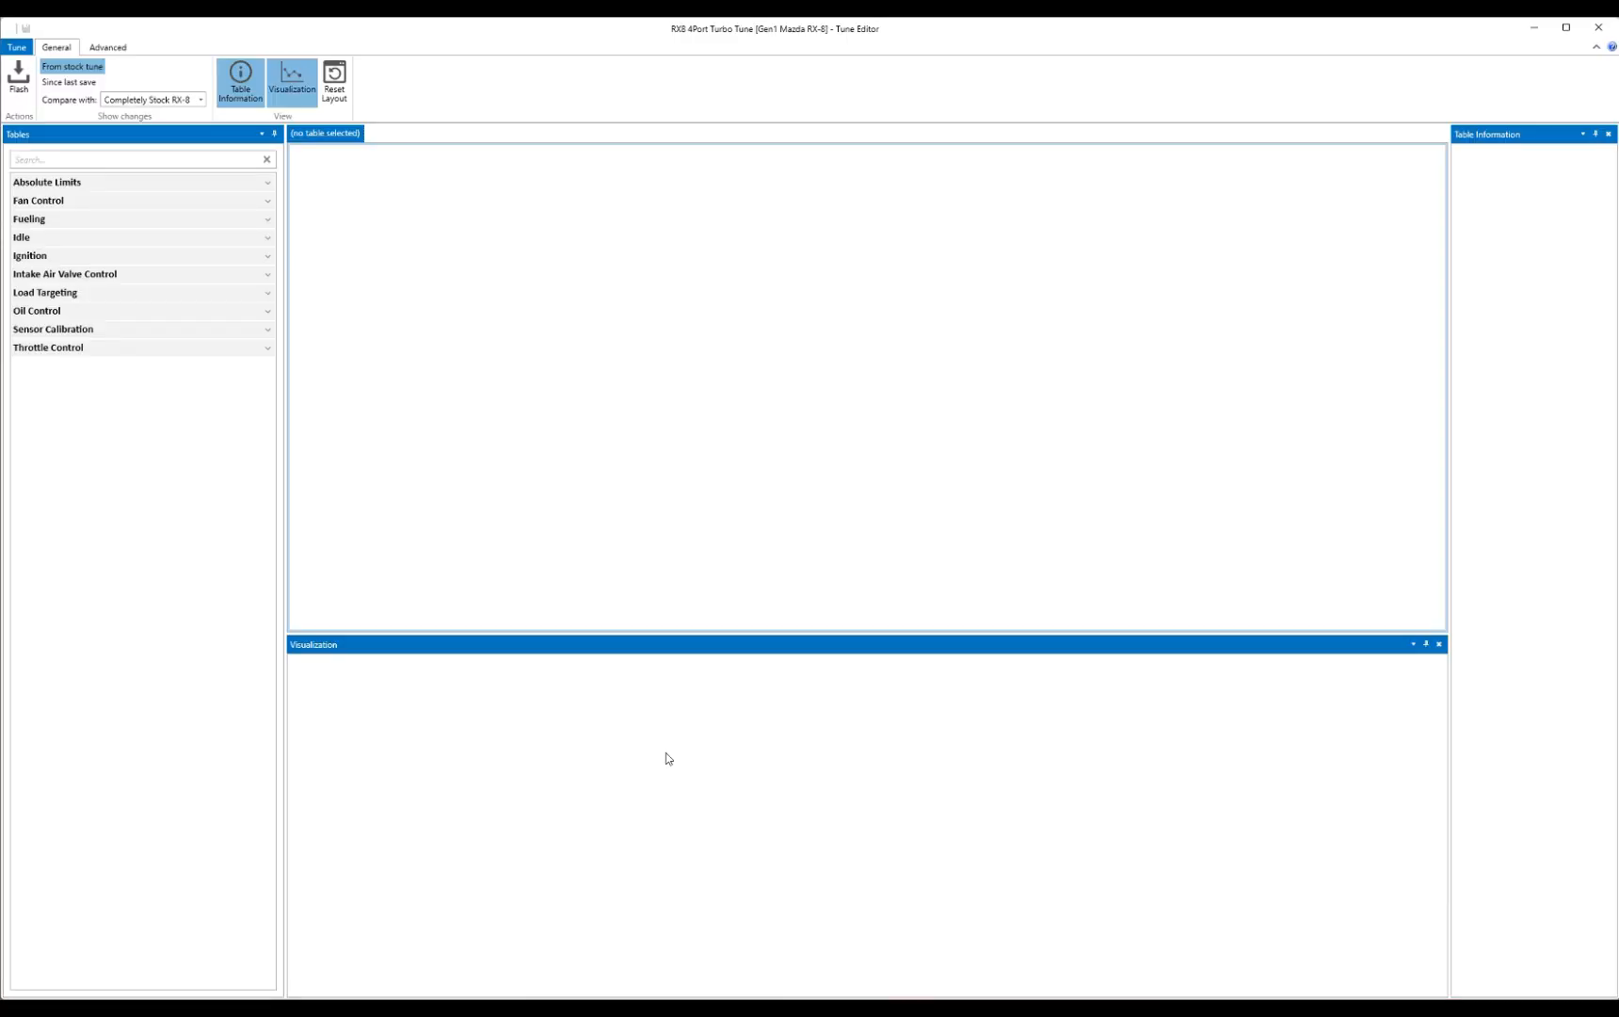
{"action": "left_click", "coordinate": [120, 328]}
{"action": "left_click", "coordinate": [126, 402]}
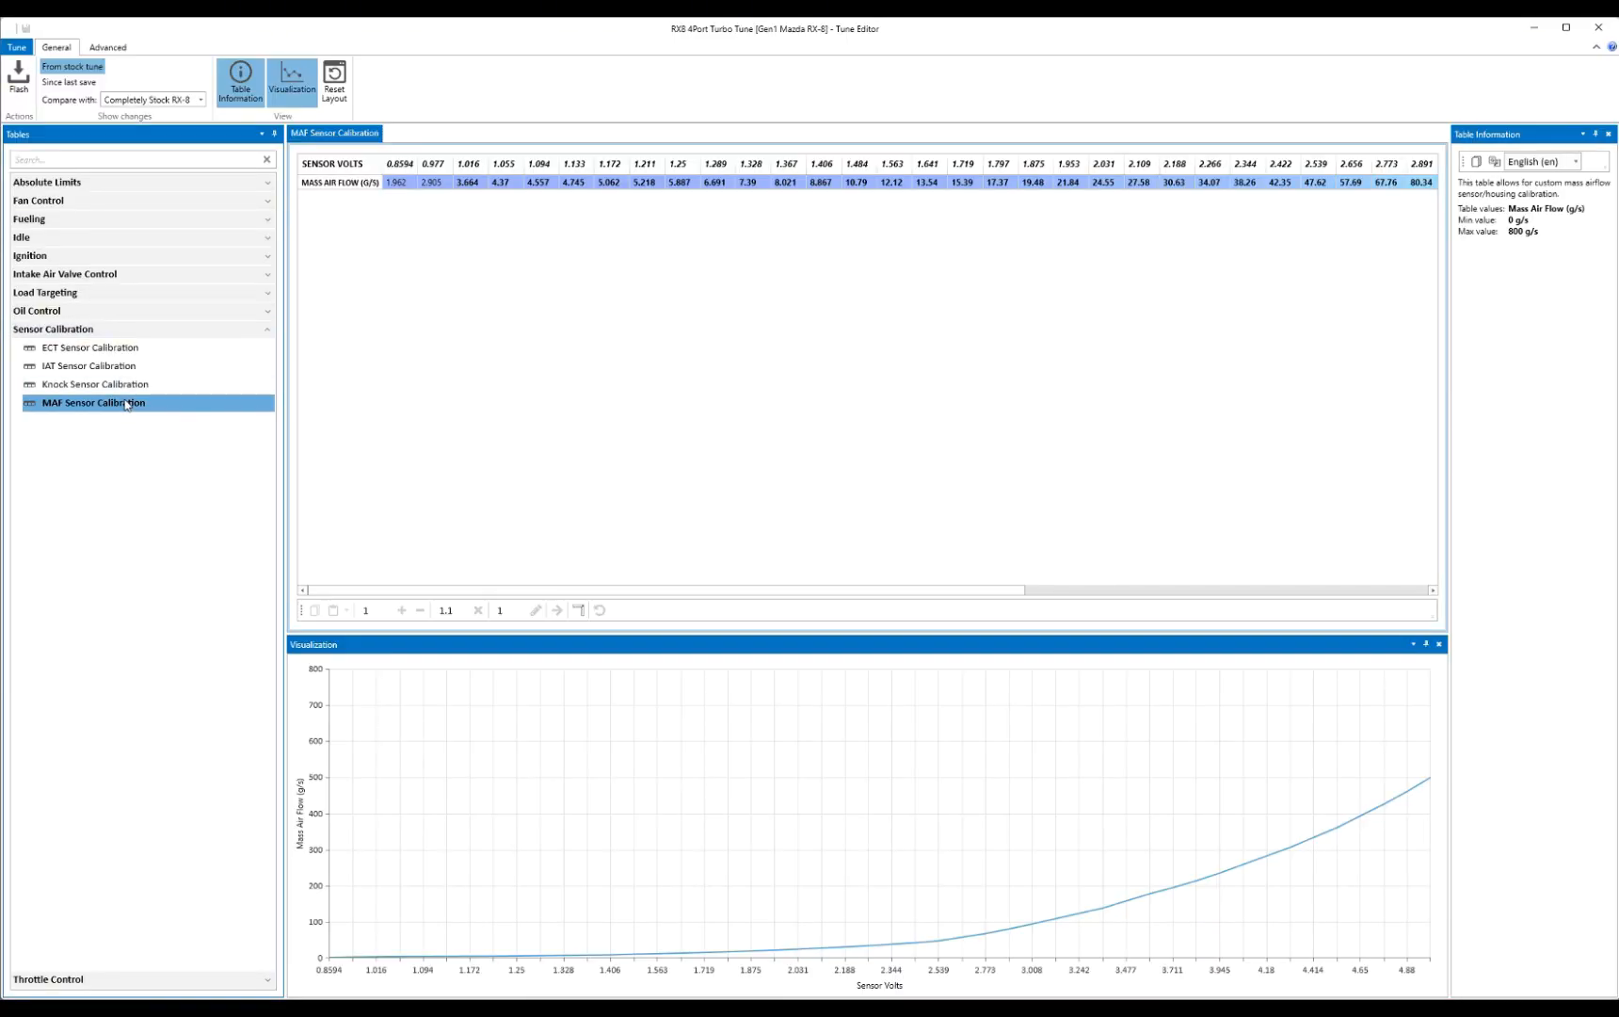
- View the Sensor Volts axis of the MAF Sensor Calibration table without changing it, and return to MegaLogViewer HD
{"action": "left_click", "coordinate": [579, 610]}
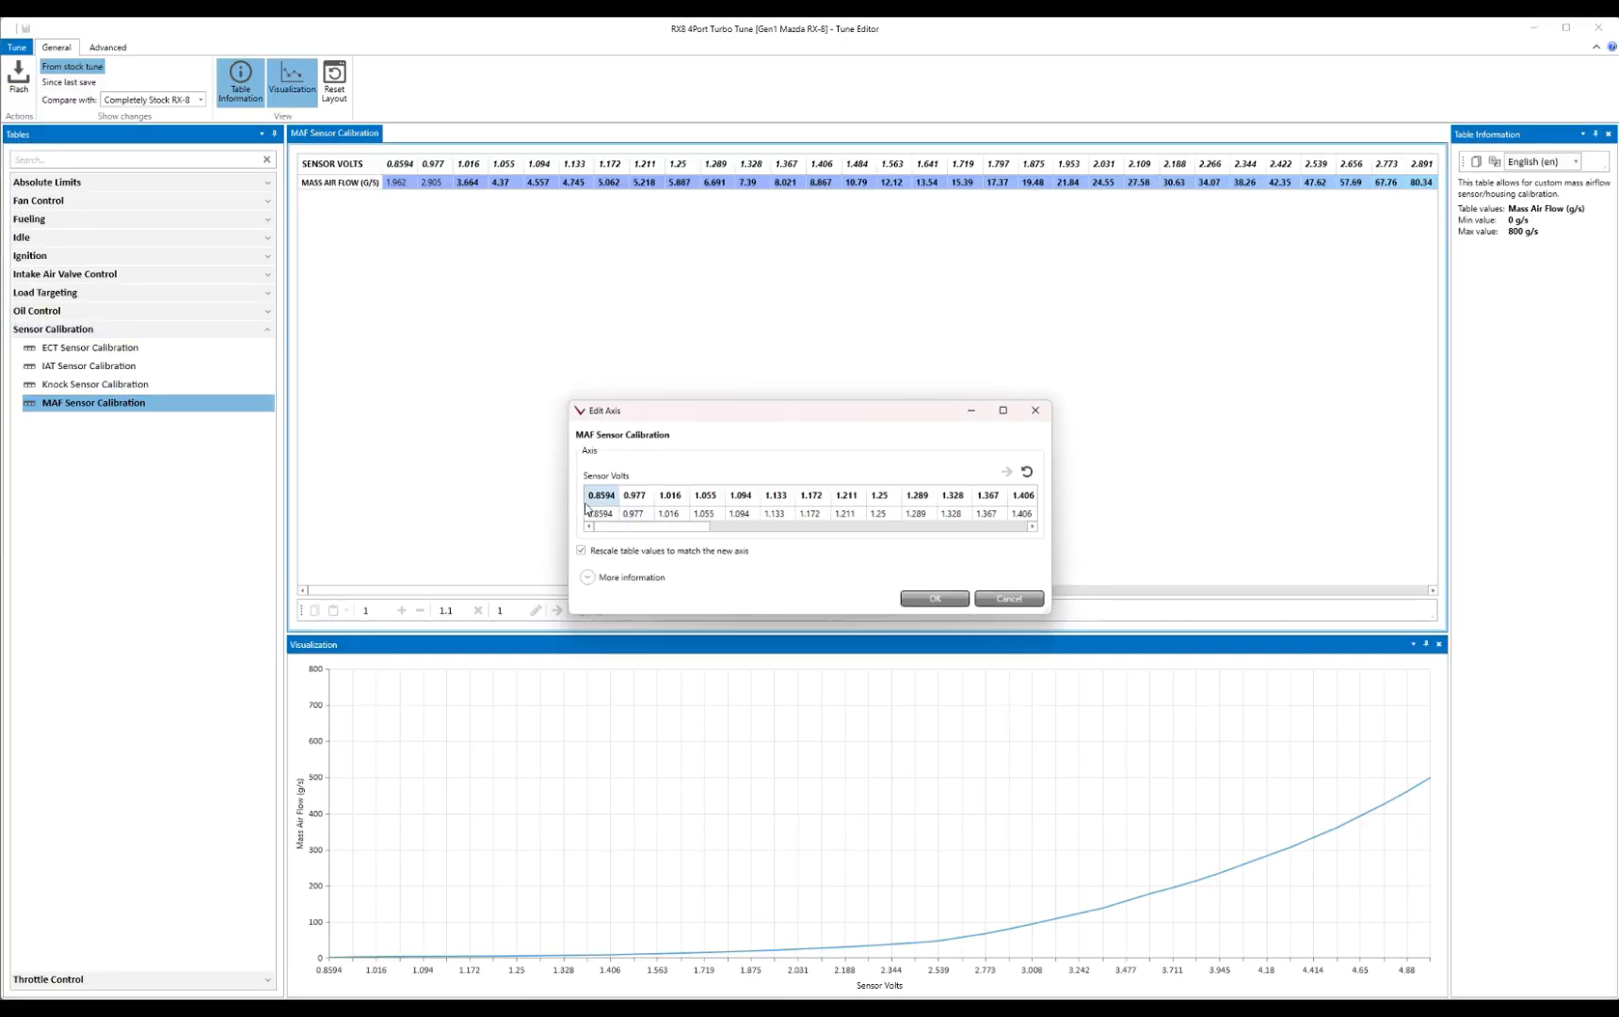
{"action": "mouse_move", "coordinate": [636, 528]}
{"action": "left_mouse_down"}
{"action": "mouse_move", "coordinate": [1036, 521]}
{"action": "mouse_move", "coordinate": [623, 530]}
{"action": "left_mouse_up"}
{"action": "left_click", "coordinate": [1031, 603]}
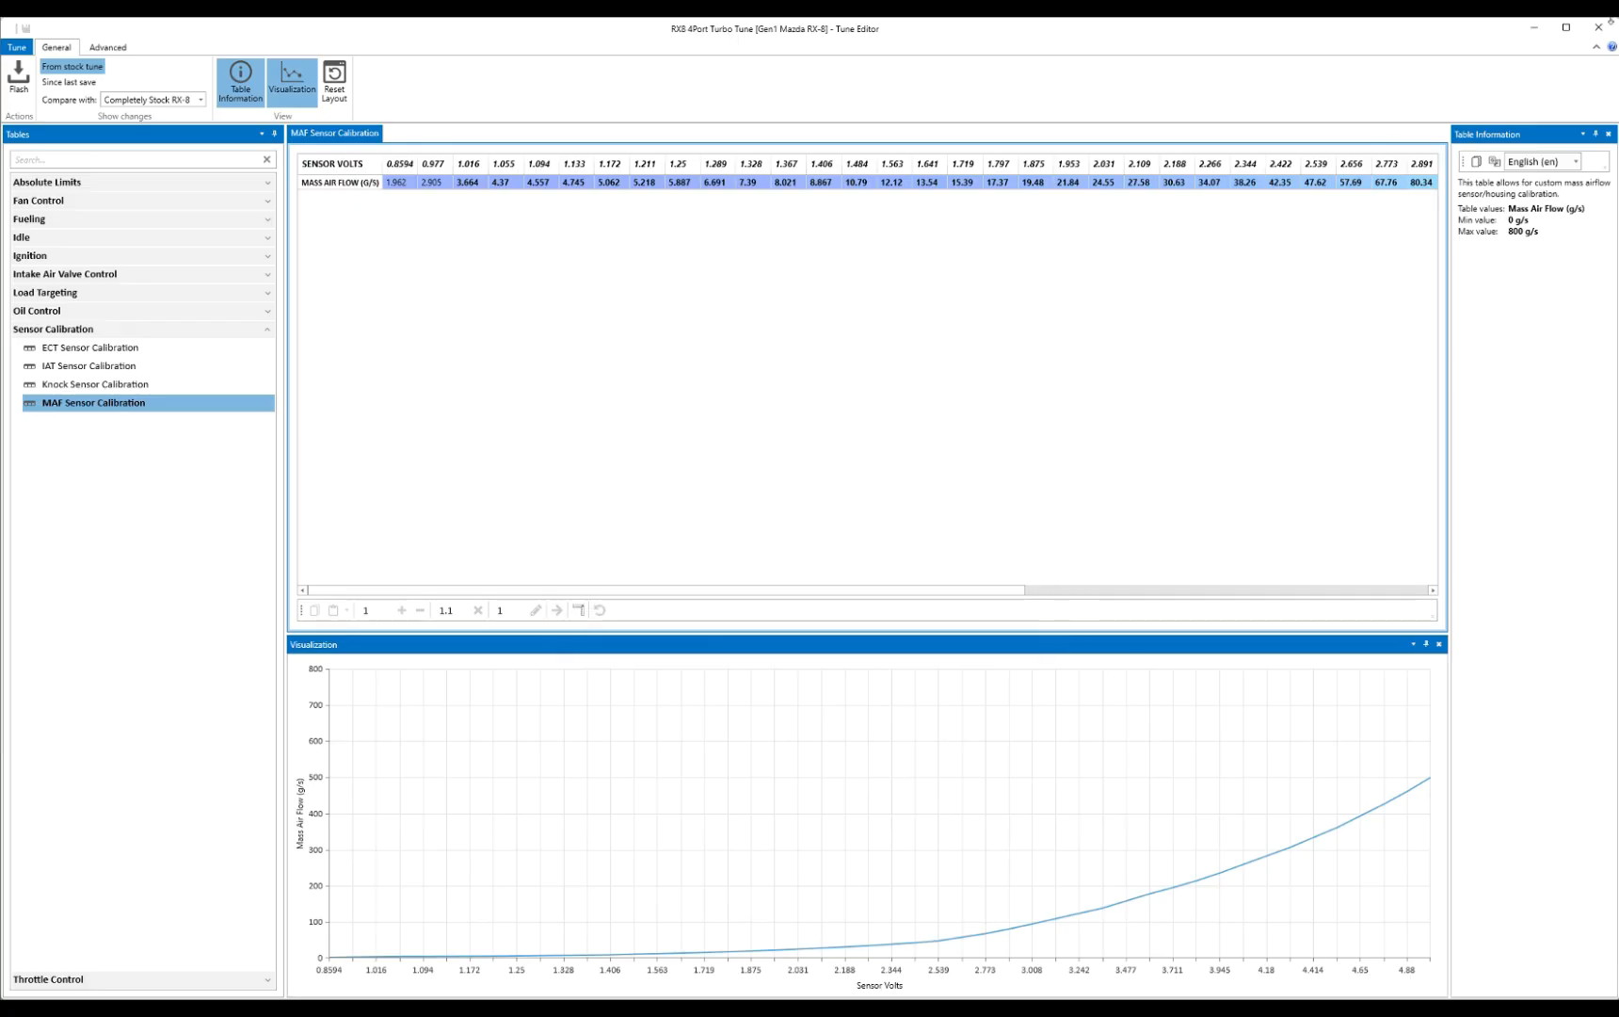
{"action": "left_click", "coordinate": [1534, 28]}
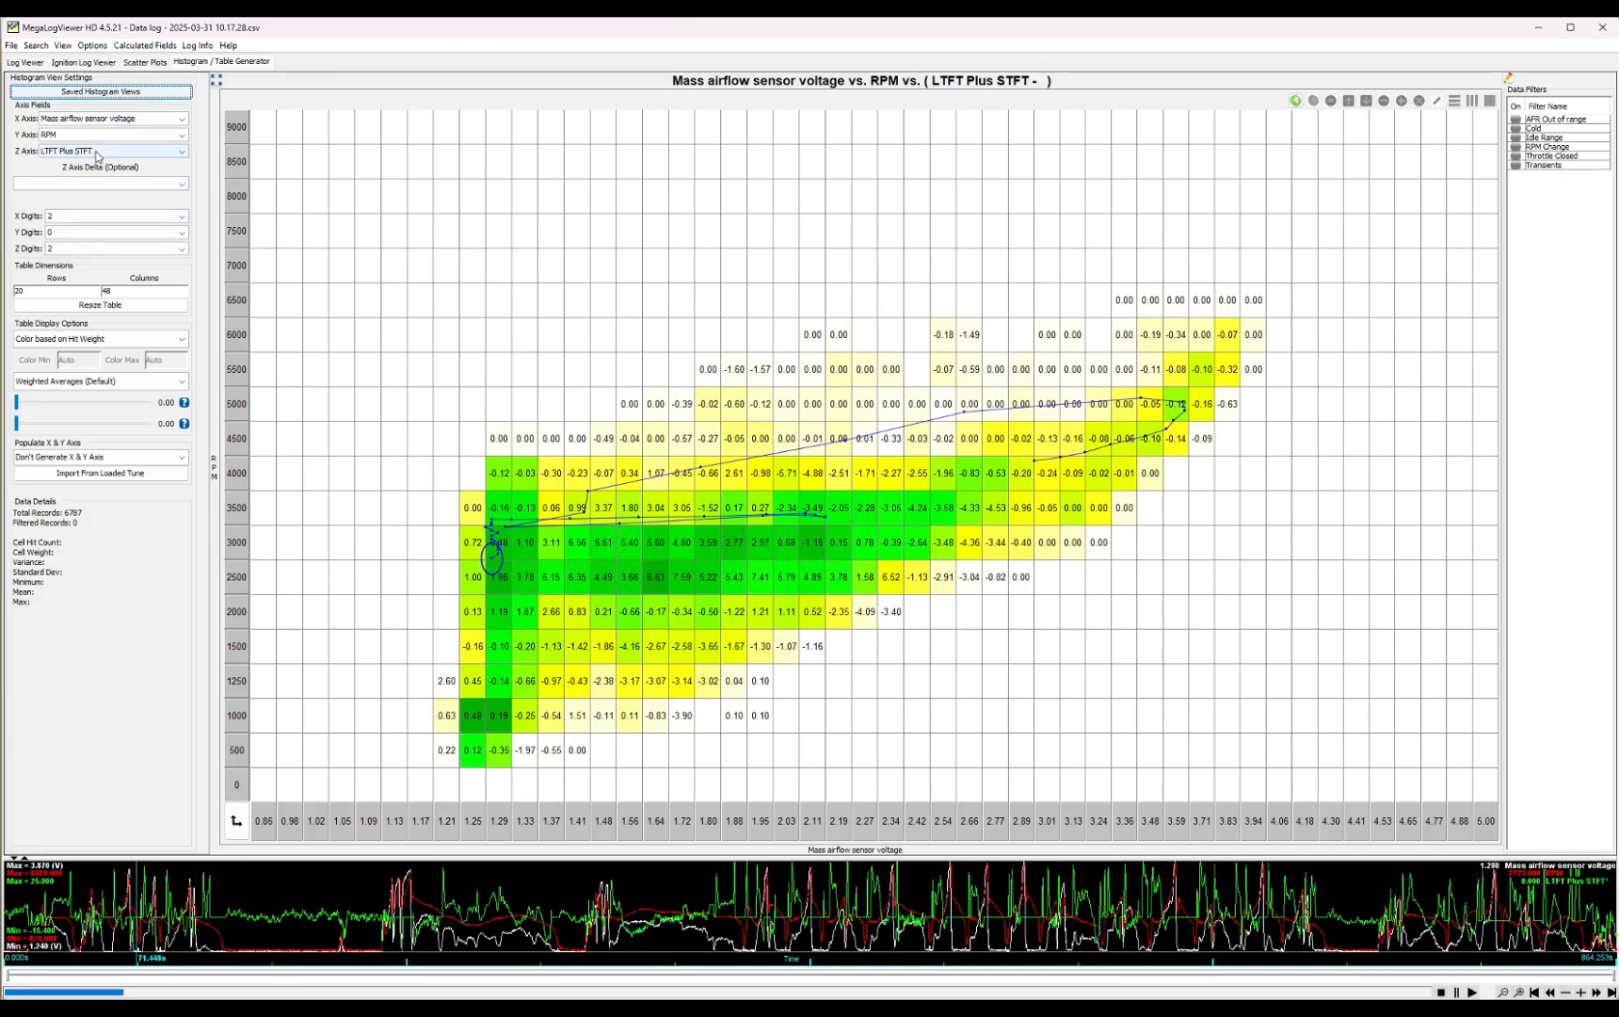
- Review the formula of the LTFT Plus STFT custom calculated field and close it without changes
{"action": "left_click", "coordinate": [145, 45]}
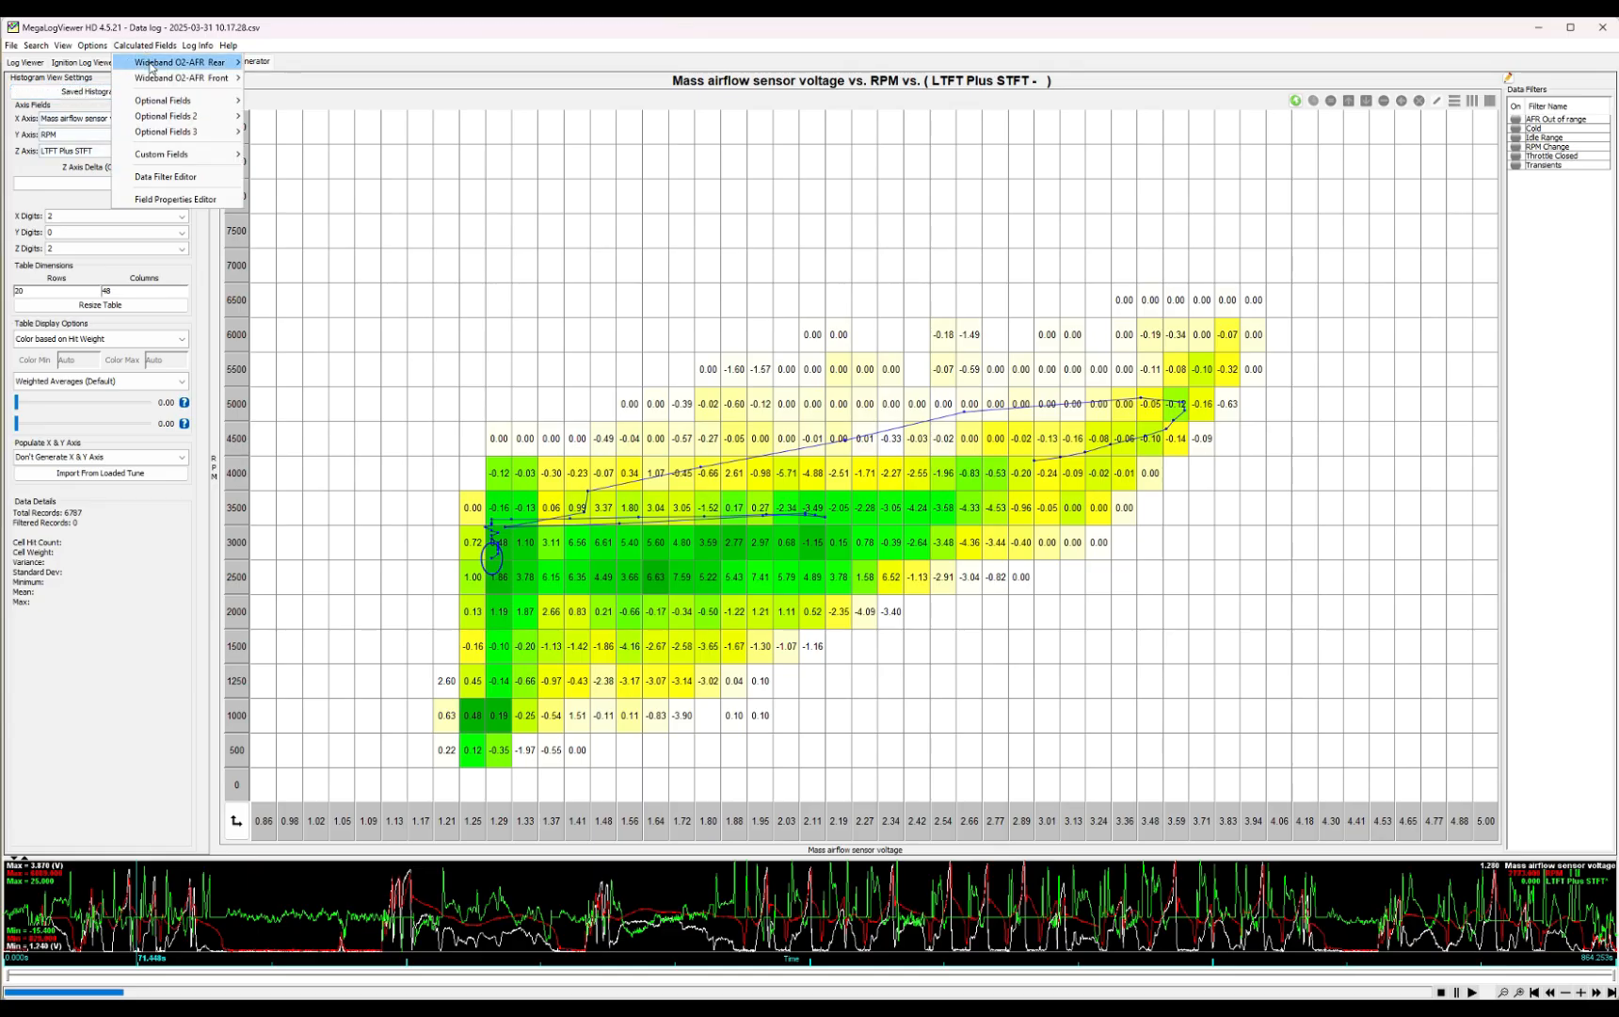
{"action": "mouse_move", "coordinate": [205, 155]}
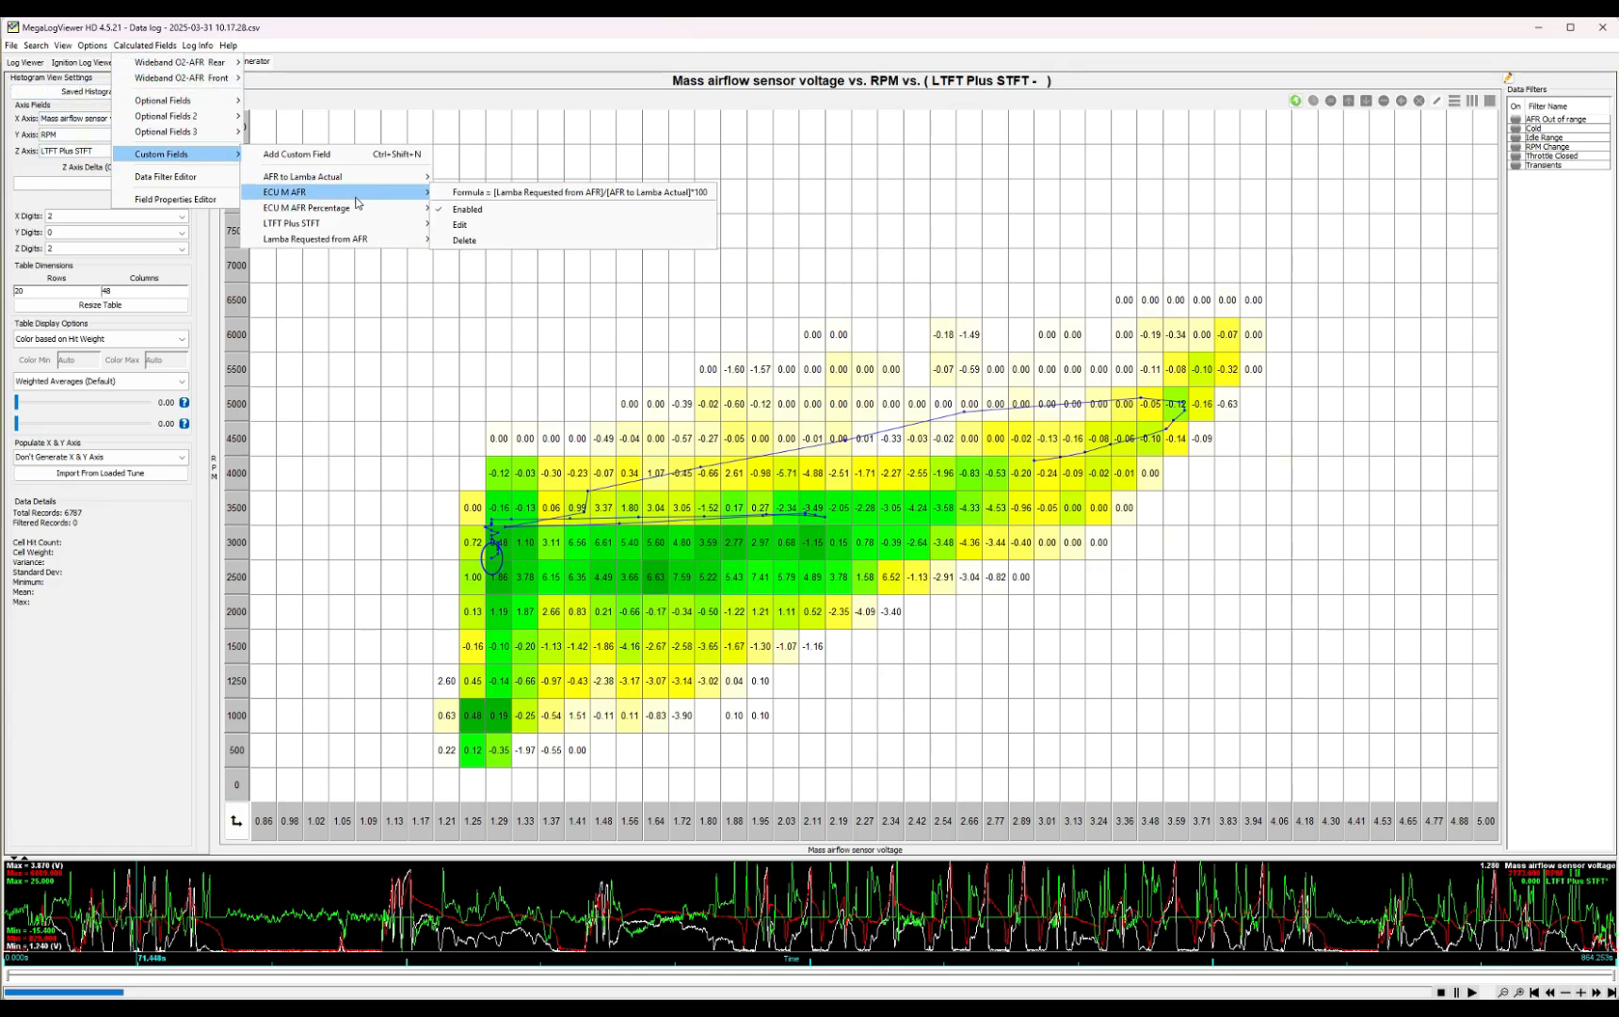
{"action": "mouse_move", "coordinate": [367, 224]}
{"action": "left_click", "coordinate": [516, 242]}
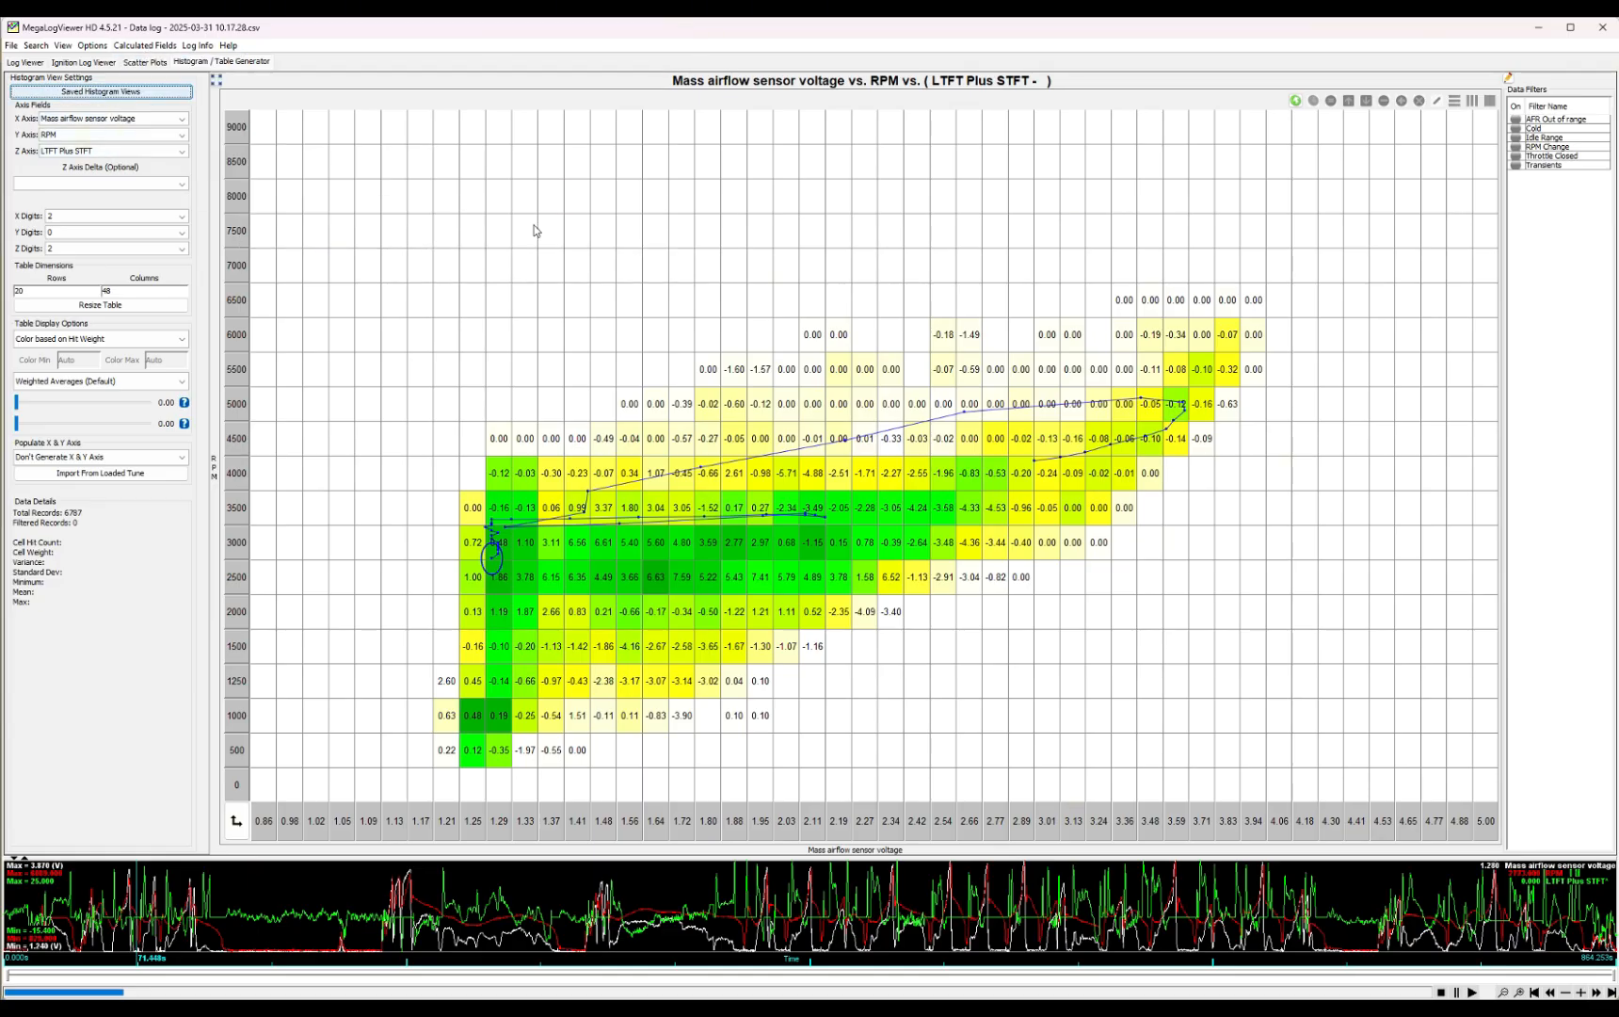
{"action": "left_click", "coordinate": [158, 45]}
{"action": "mouse_move", "coordinate": [206, 151]}
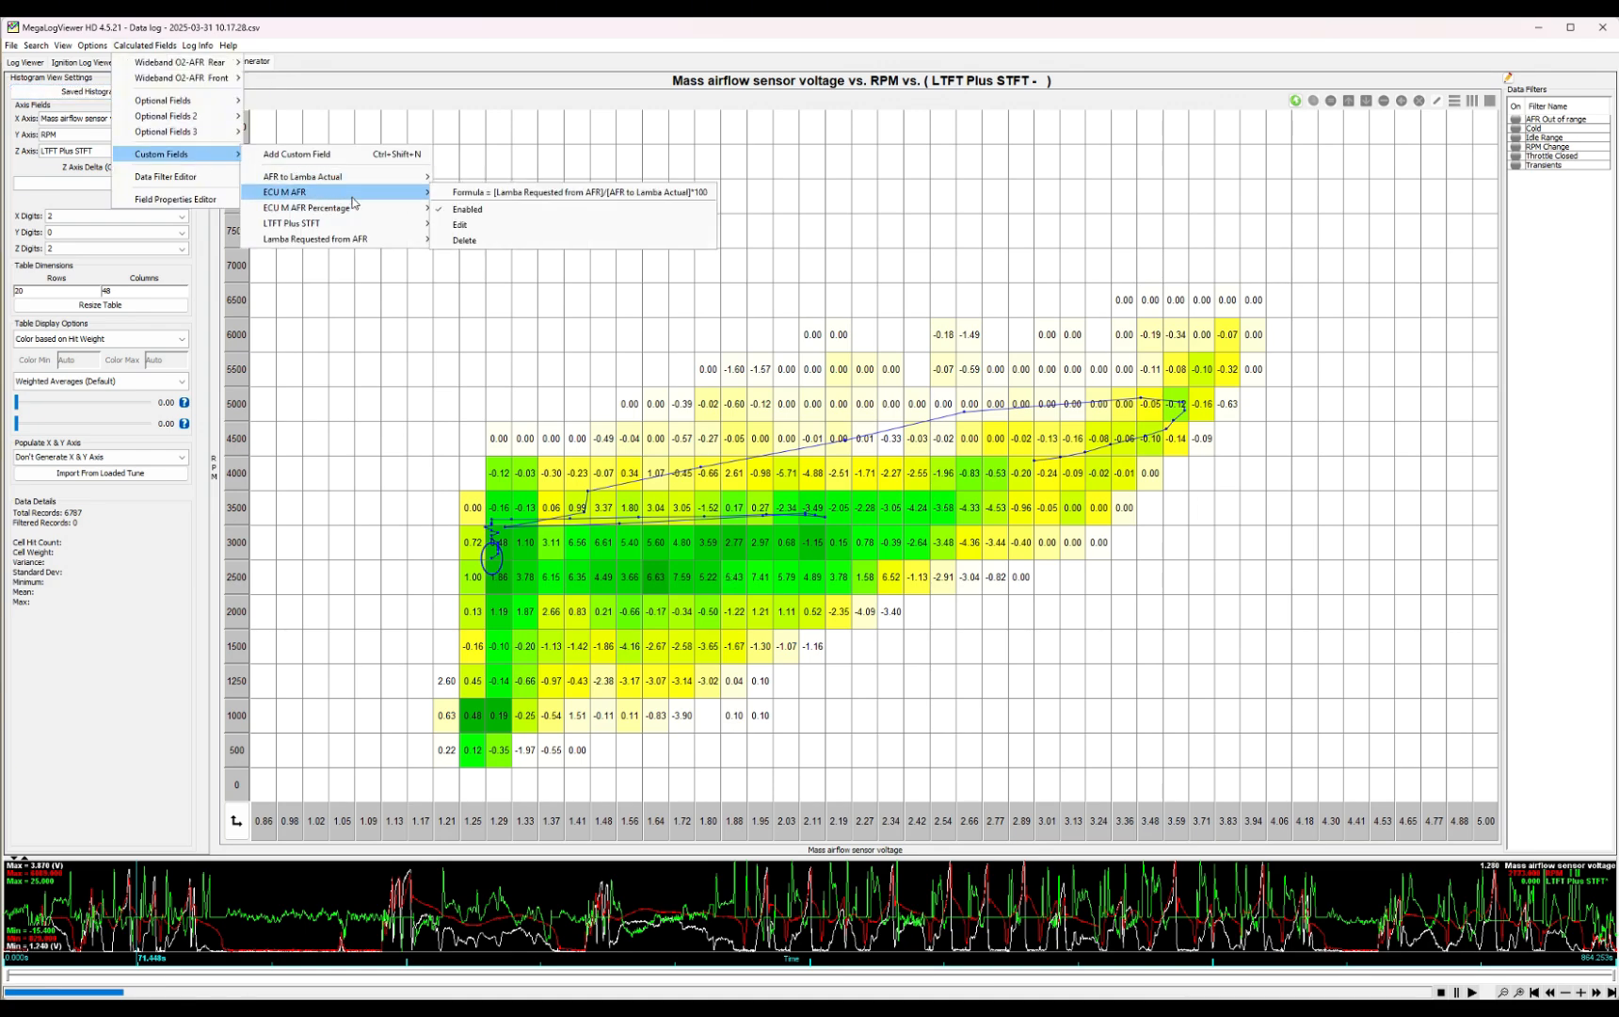
{"action": "mouse_move", "coordinate": [365, 225]}
{"action": "left_click", "coordinate": [460, 255]}
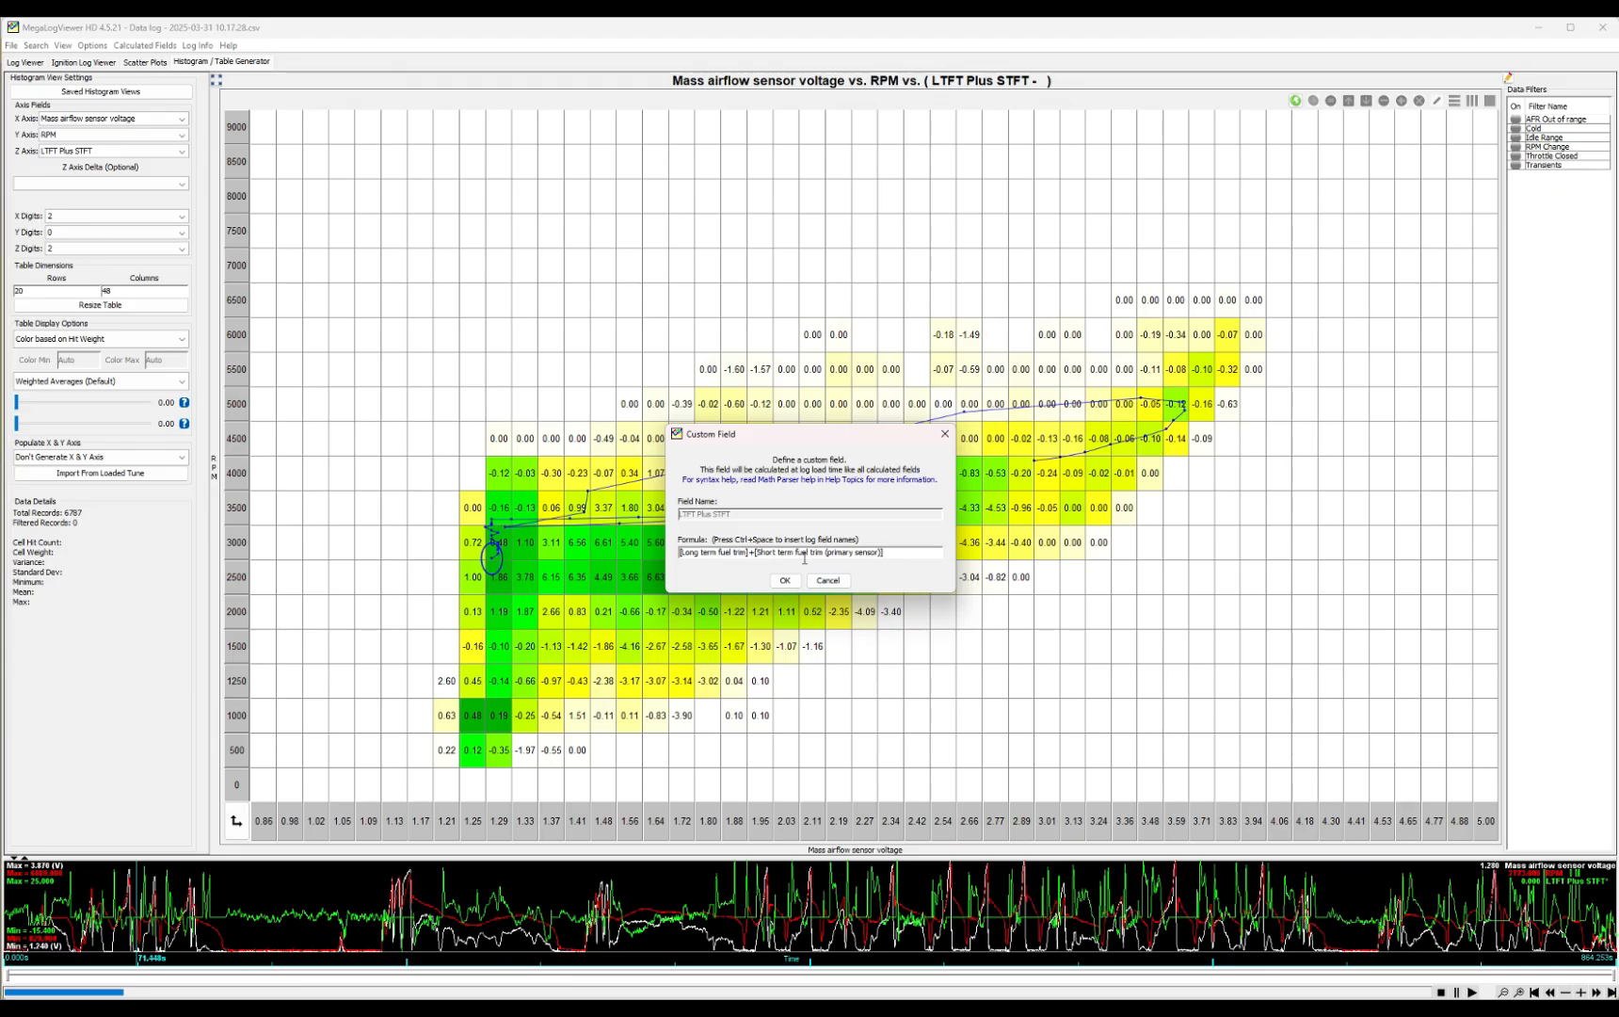
{"action": "left_click", "coordinate": [843, 579]}
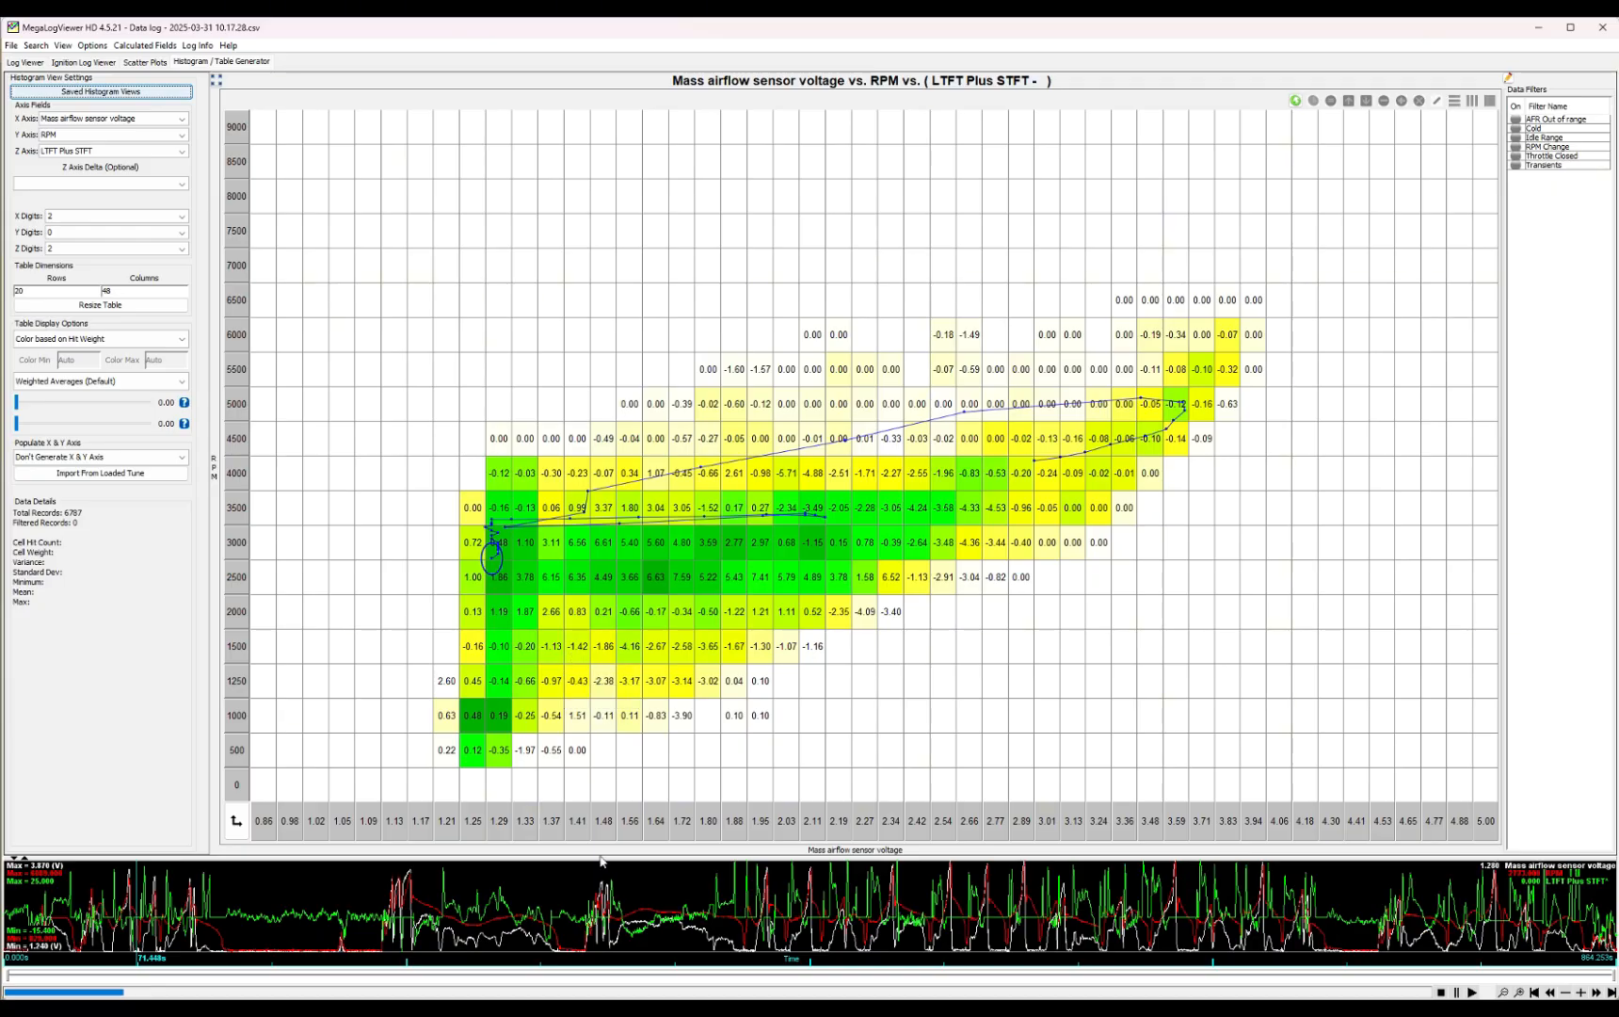
- Examine the fuel trim averages and hit counts of the most heavily hit histogram cells between 1000 and 3000 RPM
{"action": "mouse_move", "coordinate": [654, 1008]}
{"action": "left_click_drag", "start_coordinate": [532, 586], "coordinate": [549, 587]}
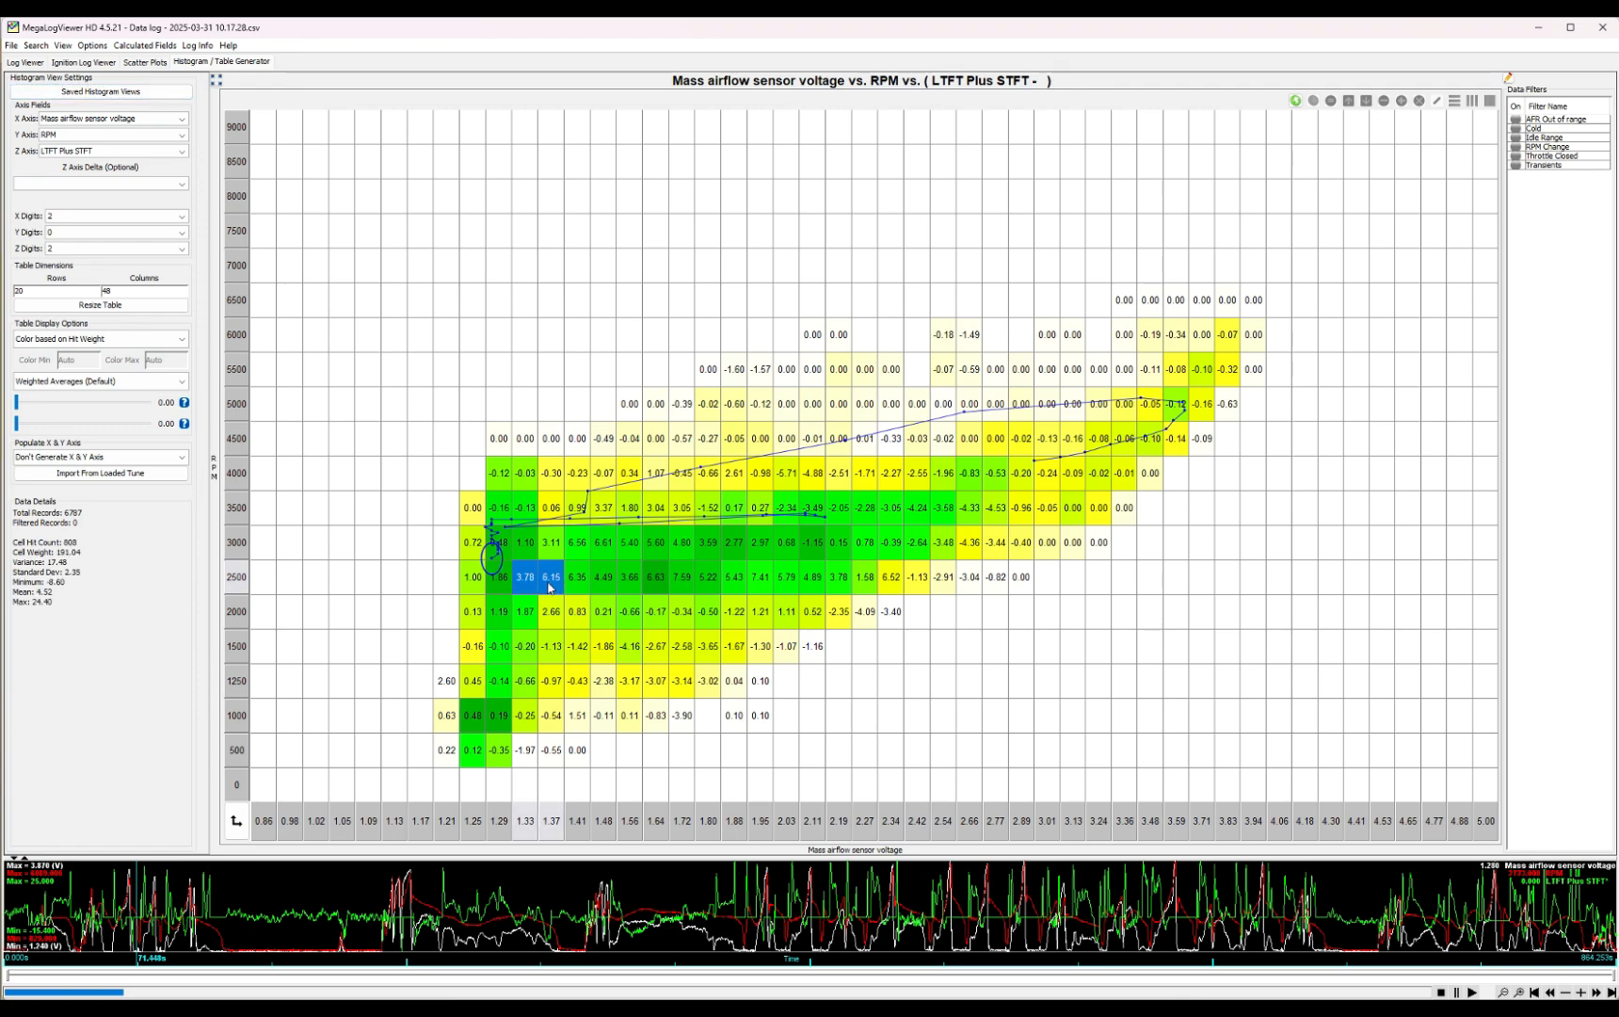
{"action": "left_click", "coordinate": [548, 582]}
{"action": "left_click", "coordinate": [533, 618]}
{"action": "left_click_drag", "start_coordinate": [481, 712], "coordinate": [492, 702]}
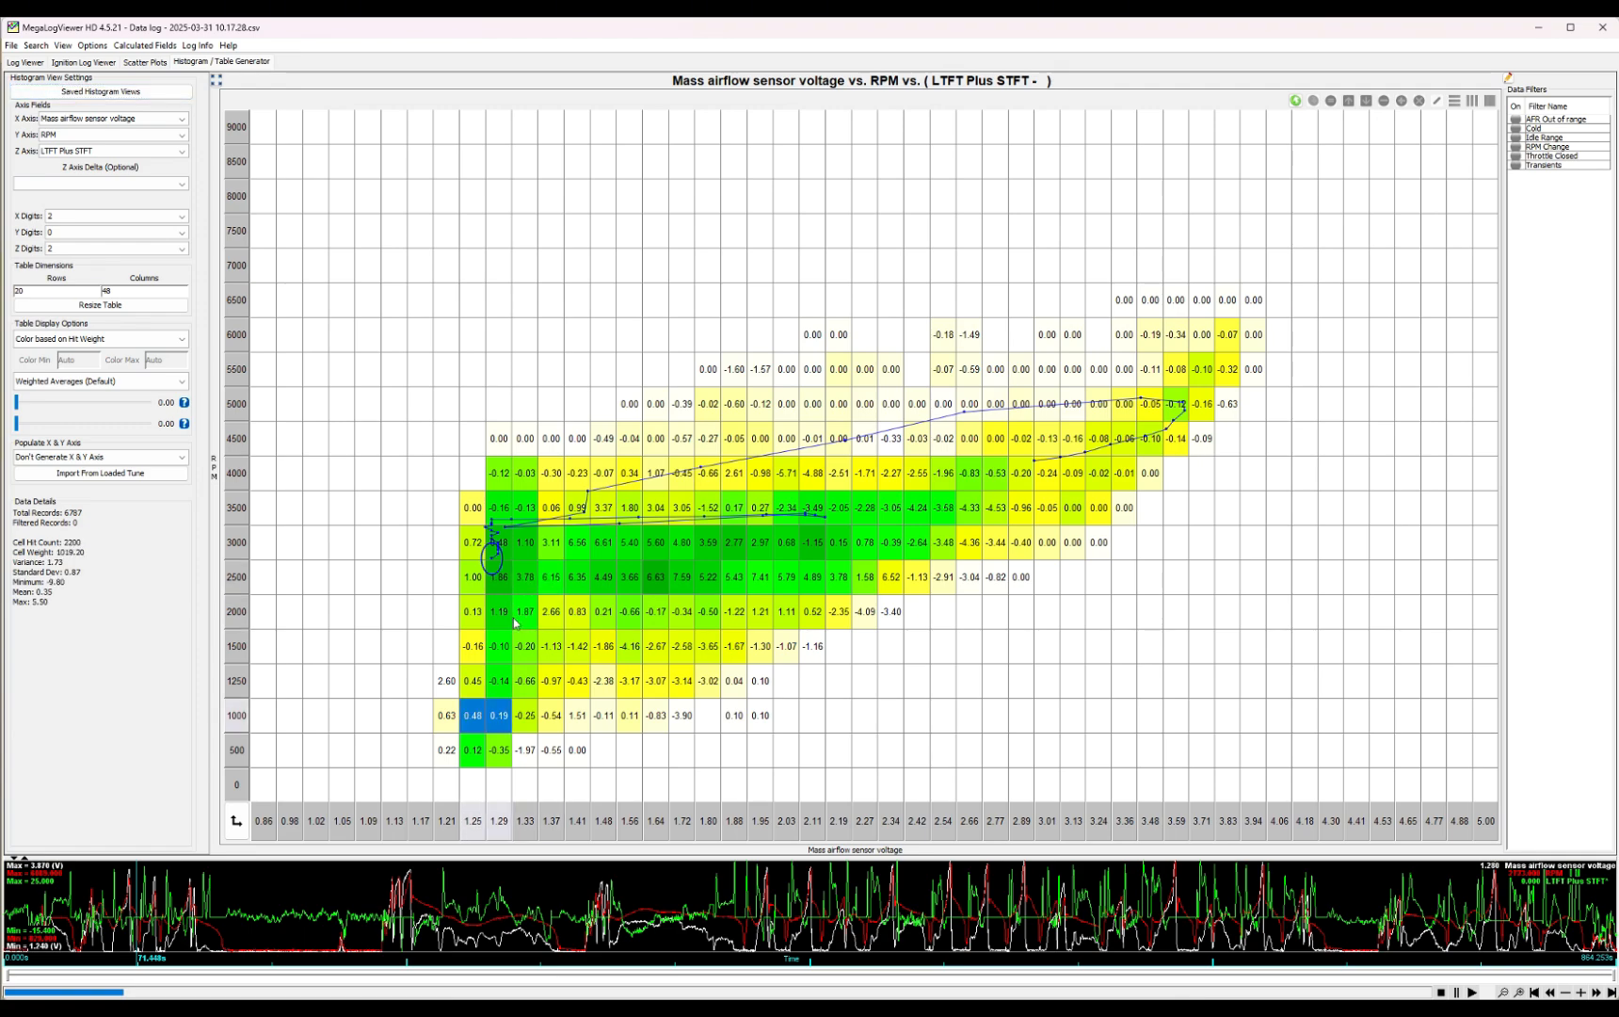
{"action": "left_click_drag", "start_coordinate": [542, 584], "coordinate": [901, 550]}
{"action": "left_click", "coordinate": [838, 542]}
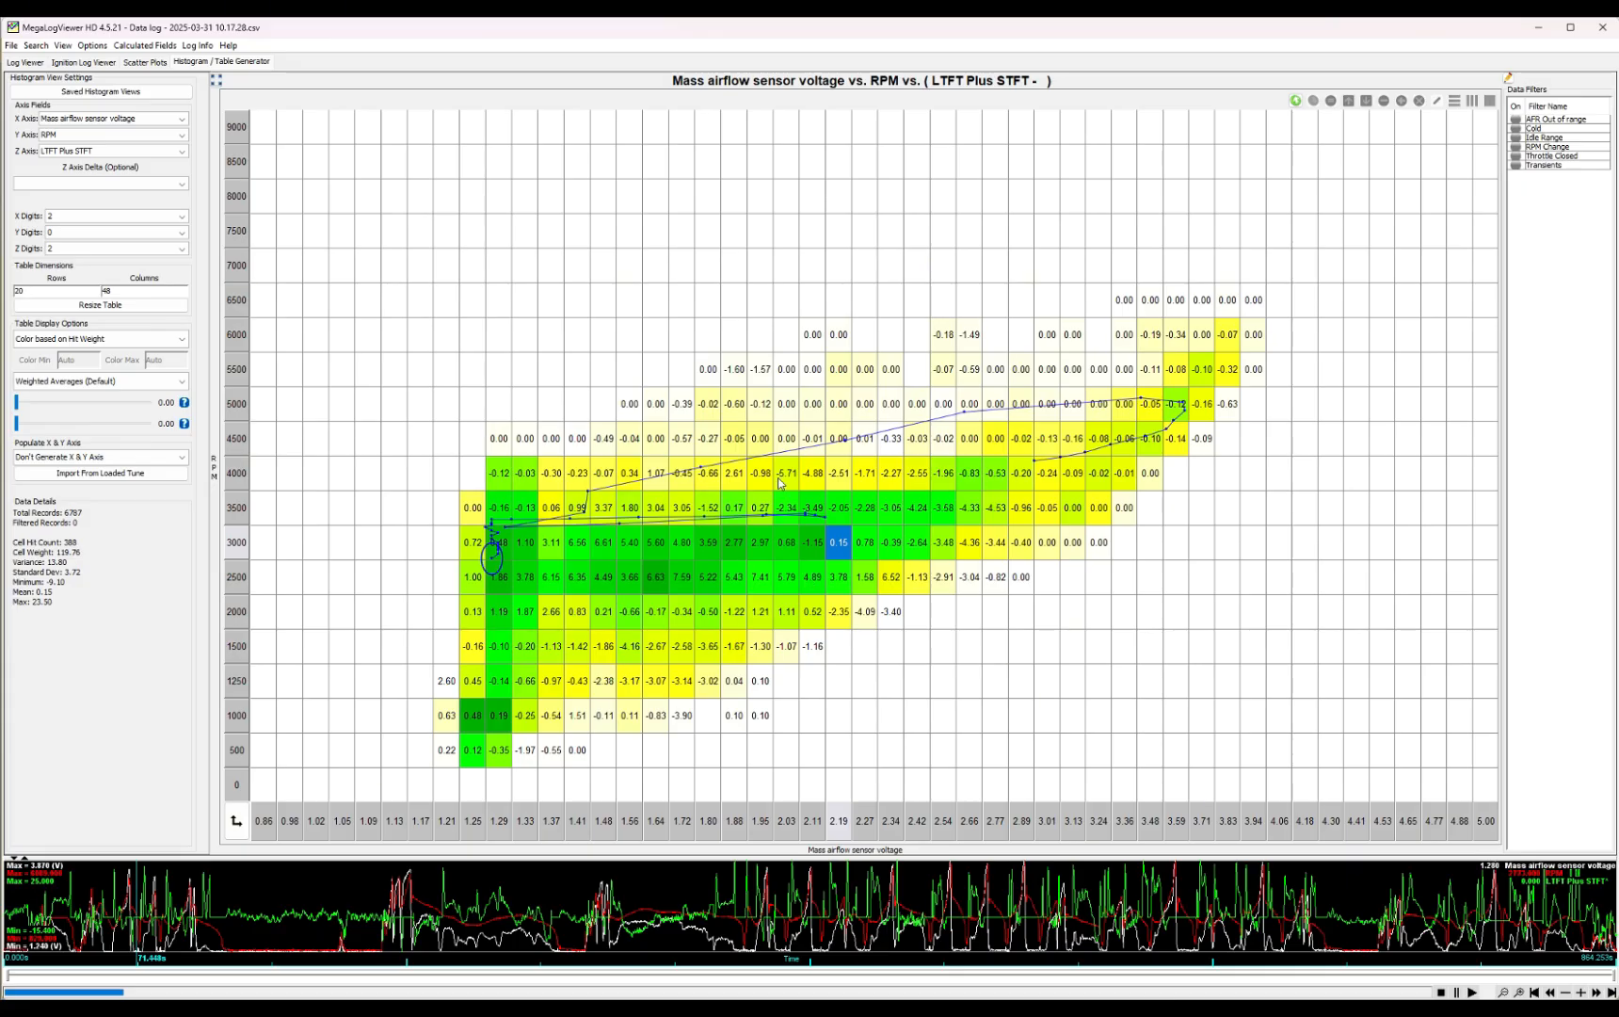
{"action": "mouse_move", "coordinate": [812, 553]}
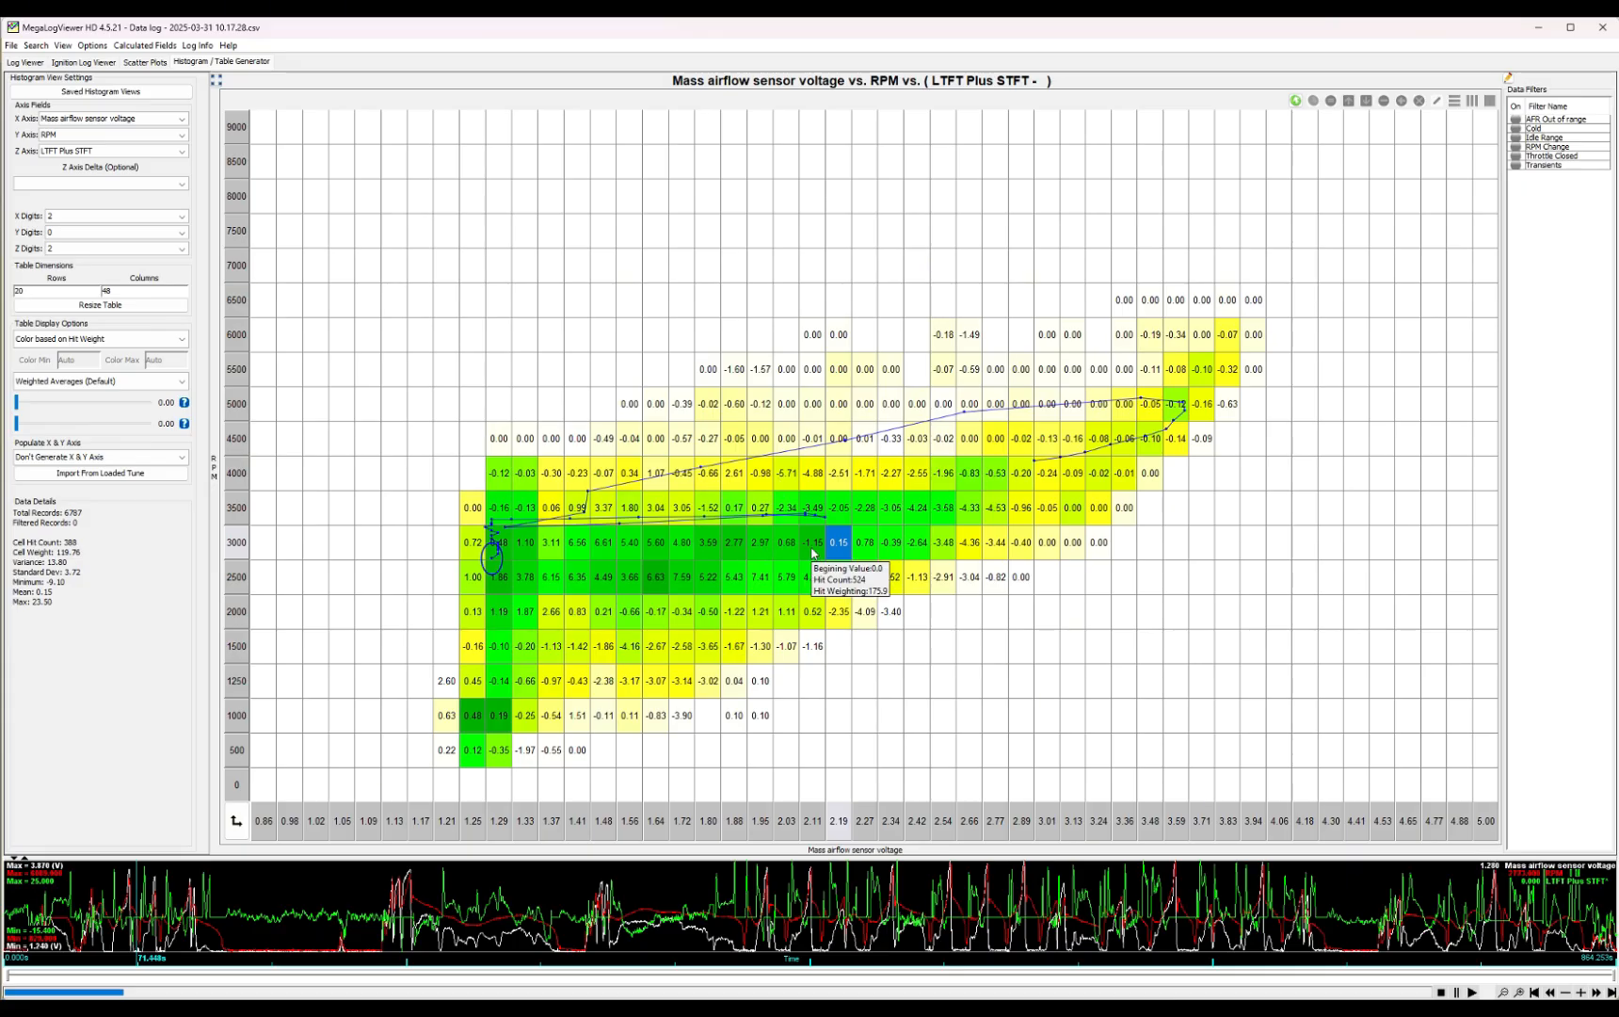
{"action": "mouse_move", "coordinate": [808, 613]}
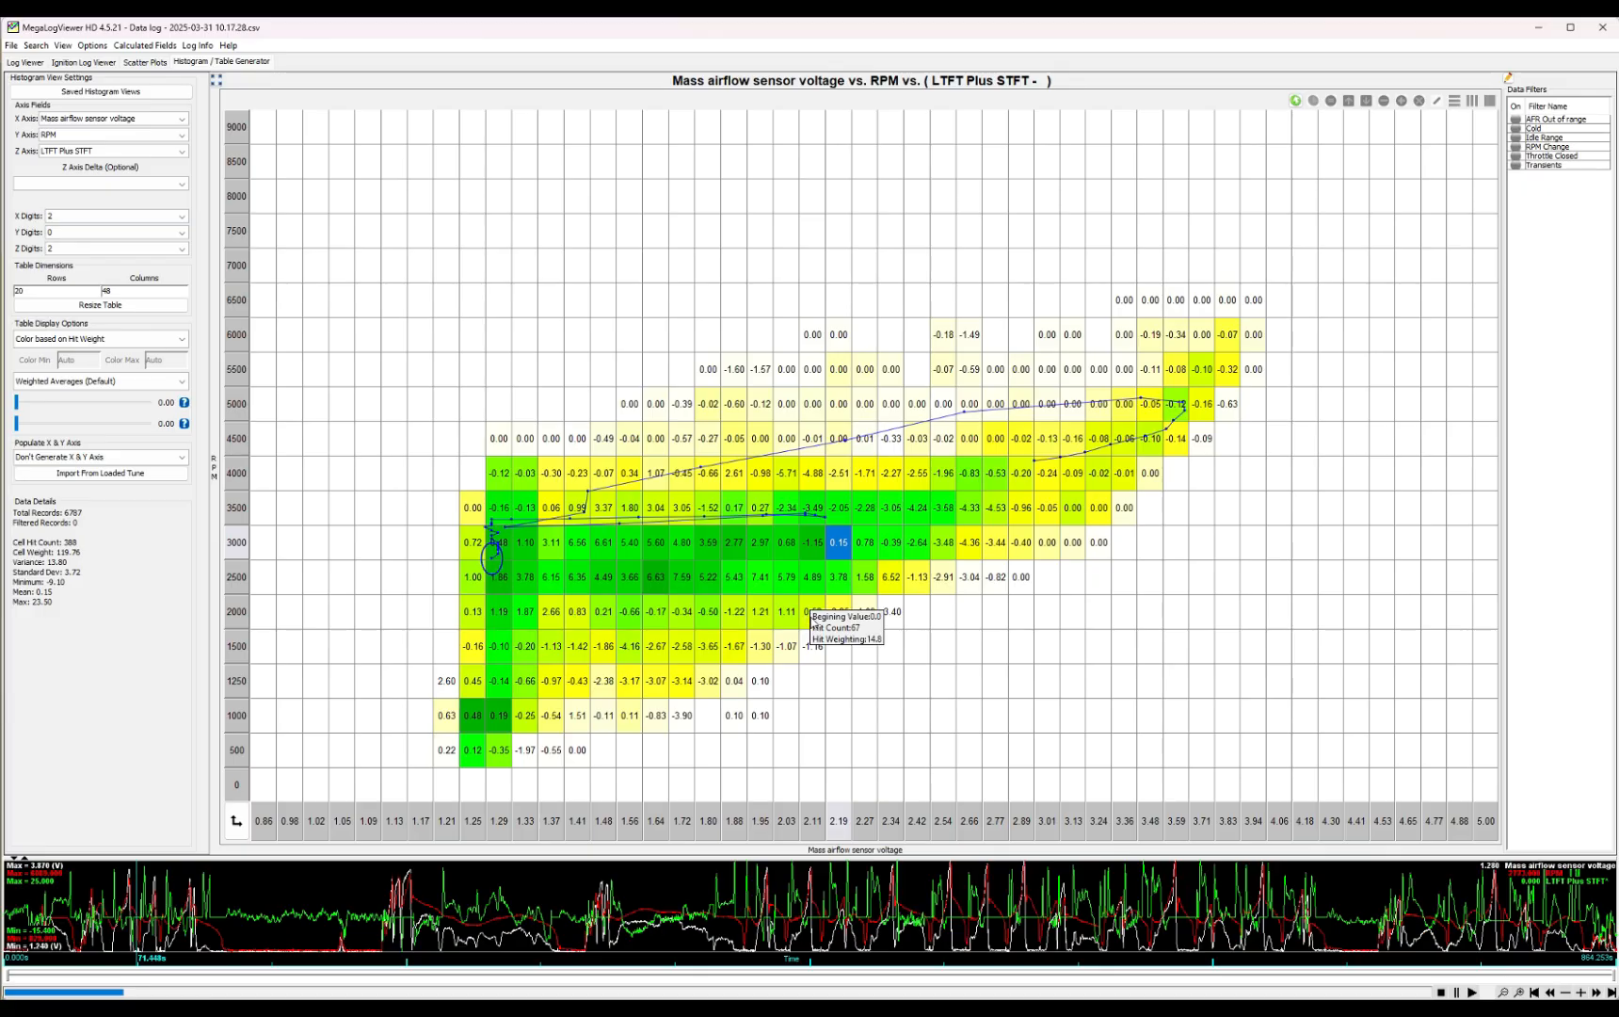
{"action": "mouse_move", "coordinate": [789, 648]}
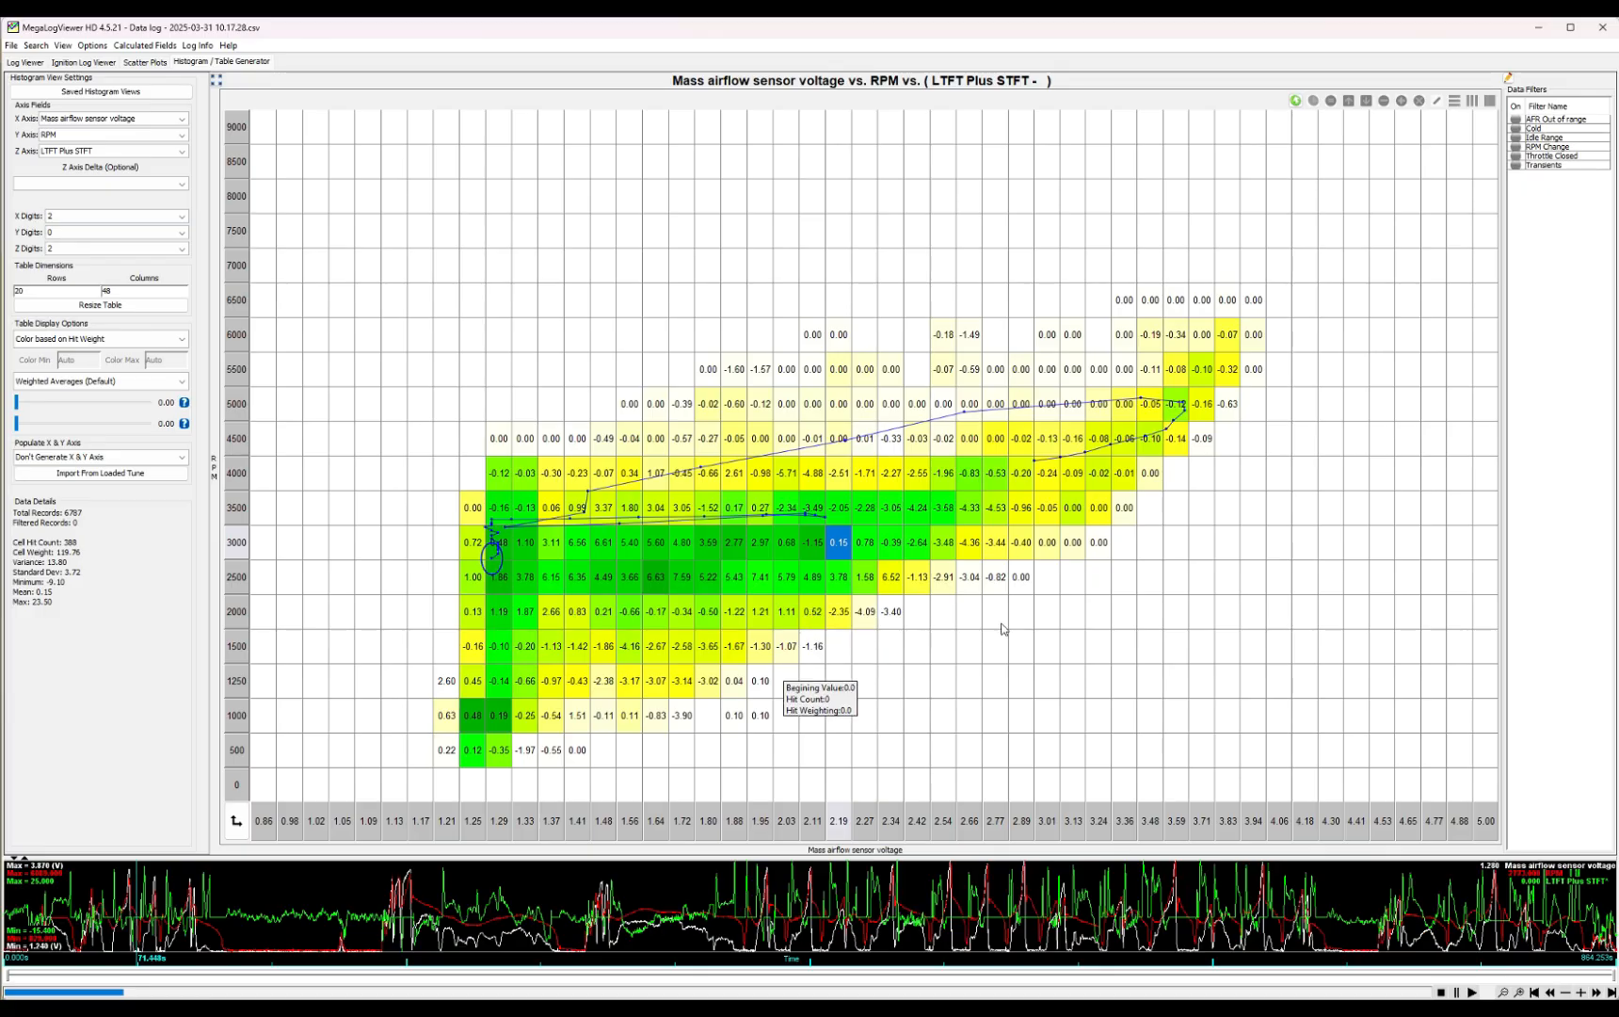
- Preview the histogram with the Throttle Closed data filter enabled, and switch the filter off again
{"action": "left_click", "coordinate": [1560, 158]}
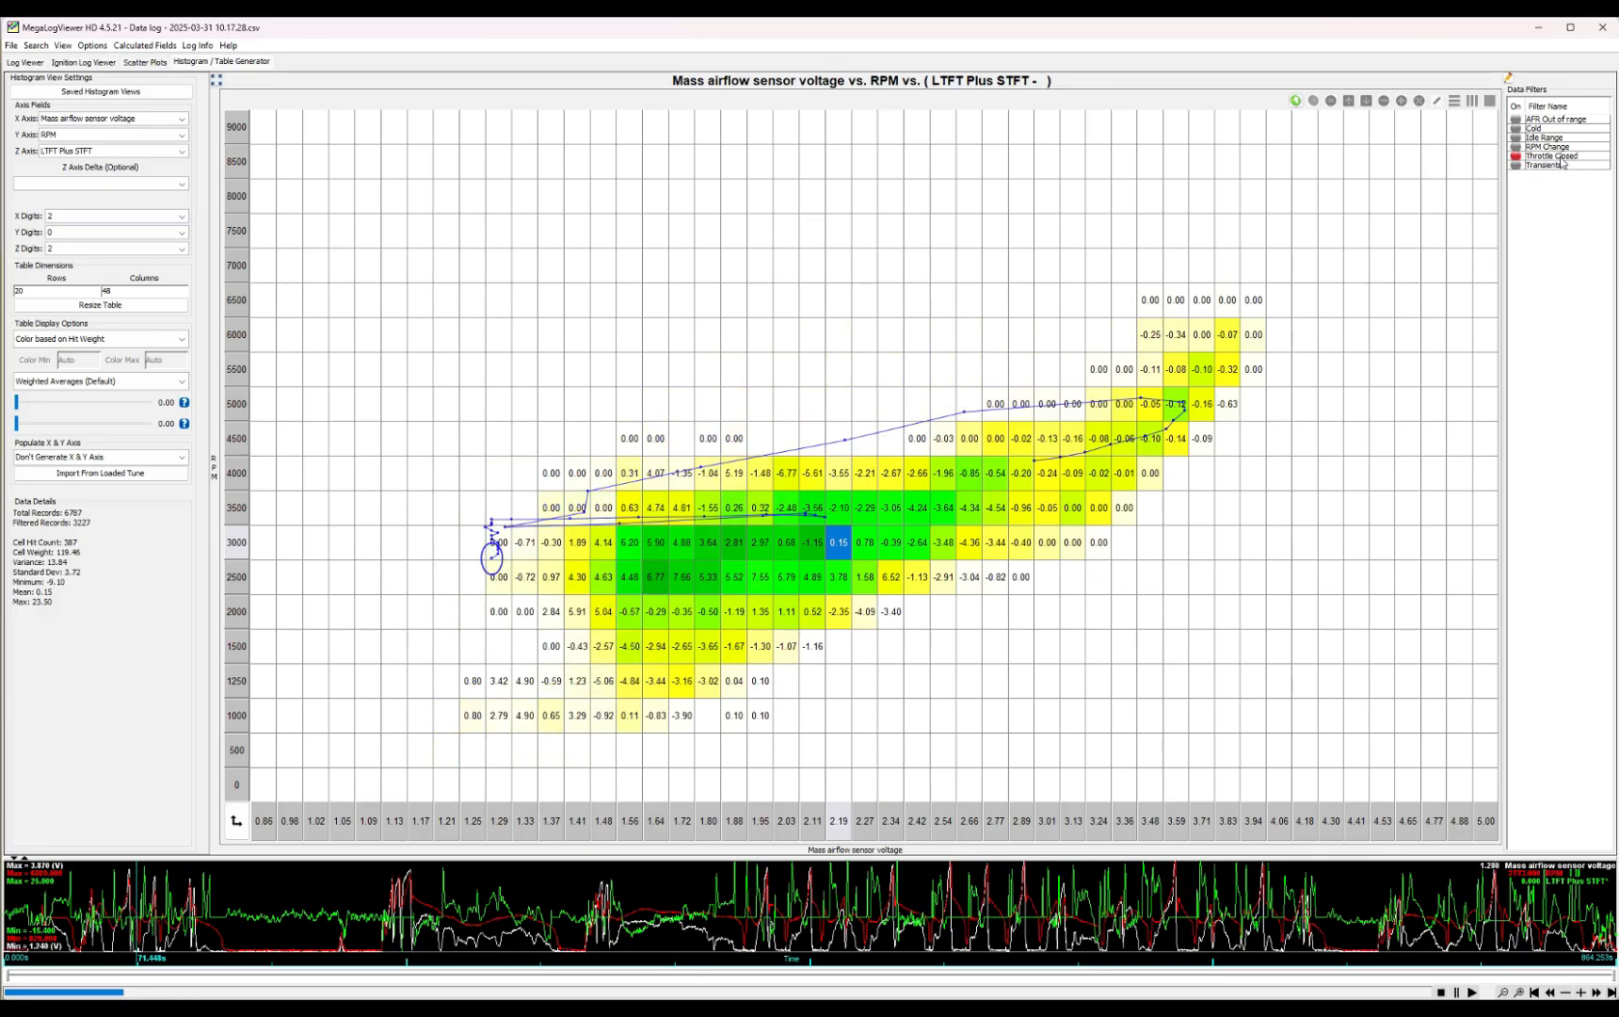
{"action": "left_click", "coordinate": [1560, 157]}
{"action": "left_click", "coordinate": [1560, 158]}
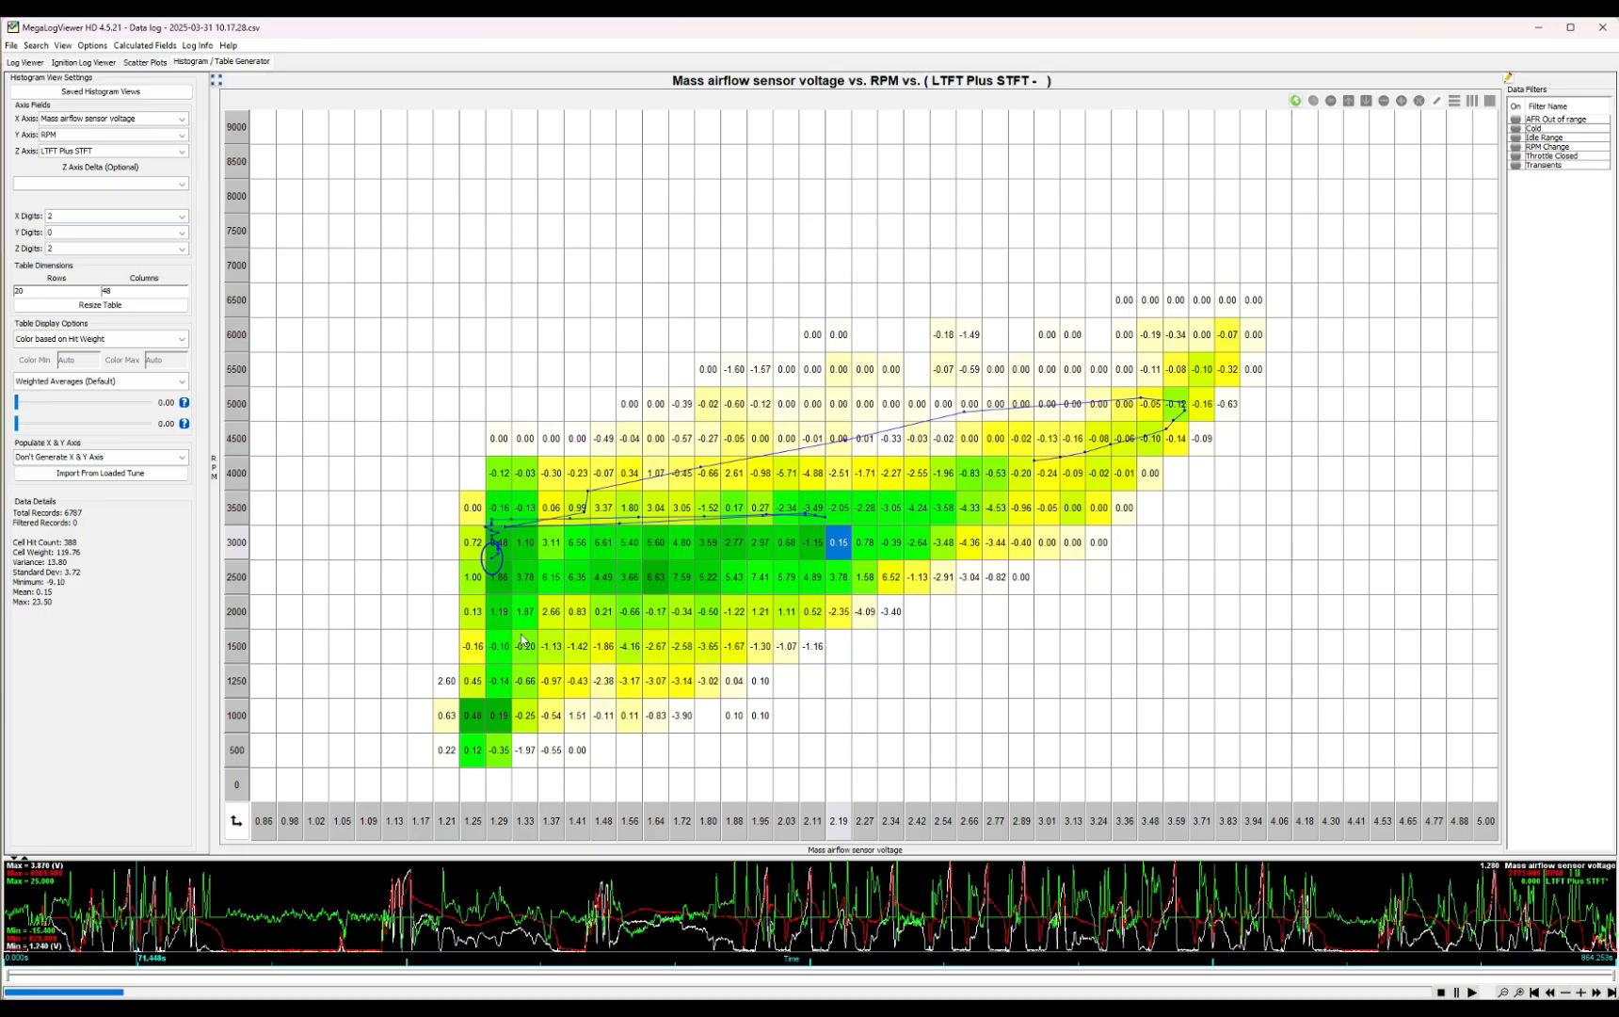
- Compare the Tune Editor's MAF calibration table with the histogram, checking the trim and hit count of the 1.33 V cell at 2500 RPM
{"action": "mouse_move", "coordinate": [523, 640]}
{"action": "left_click", "coordinate": [651, 1009]}
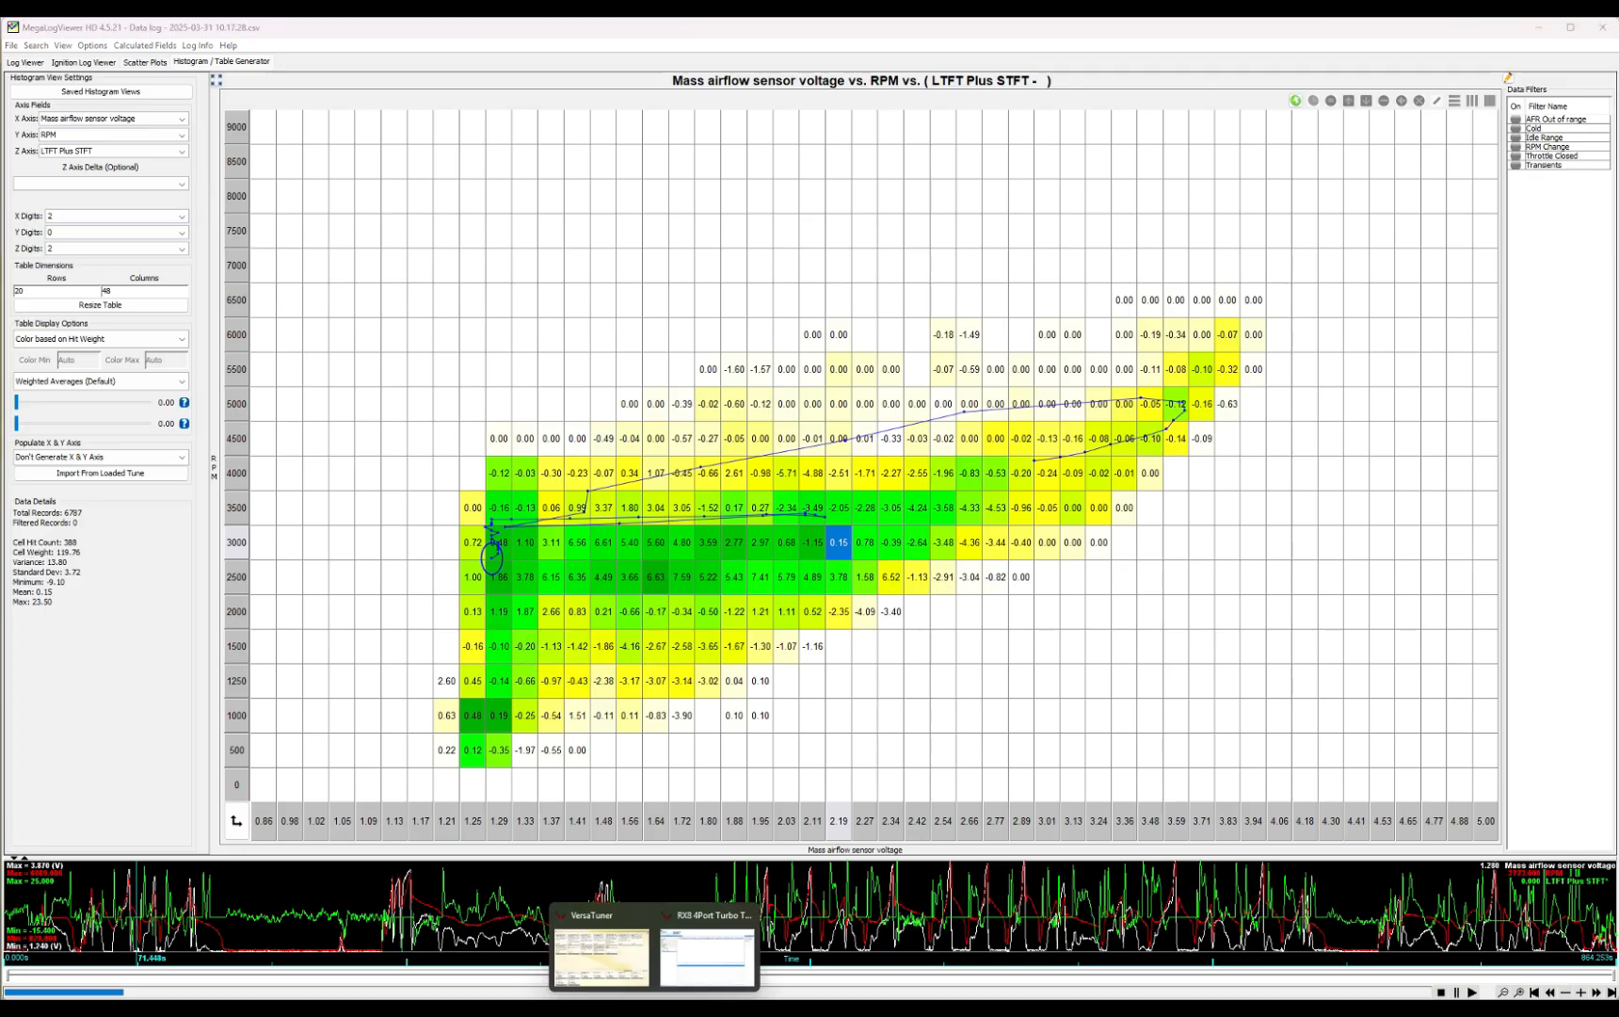
{"action": "left_click", "coordinate": [702, 964]}
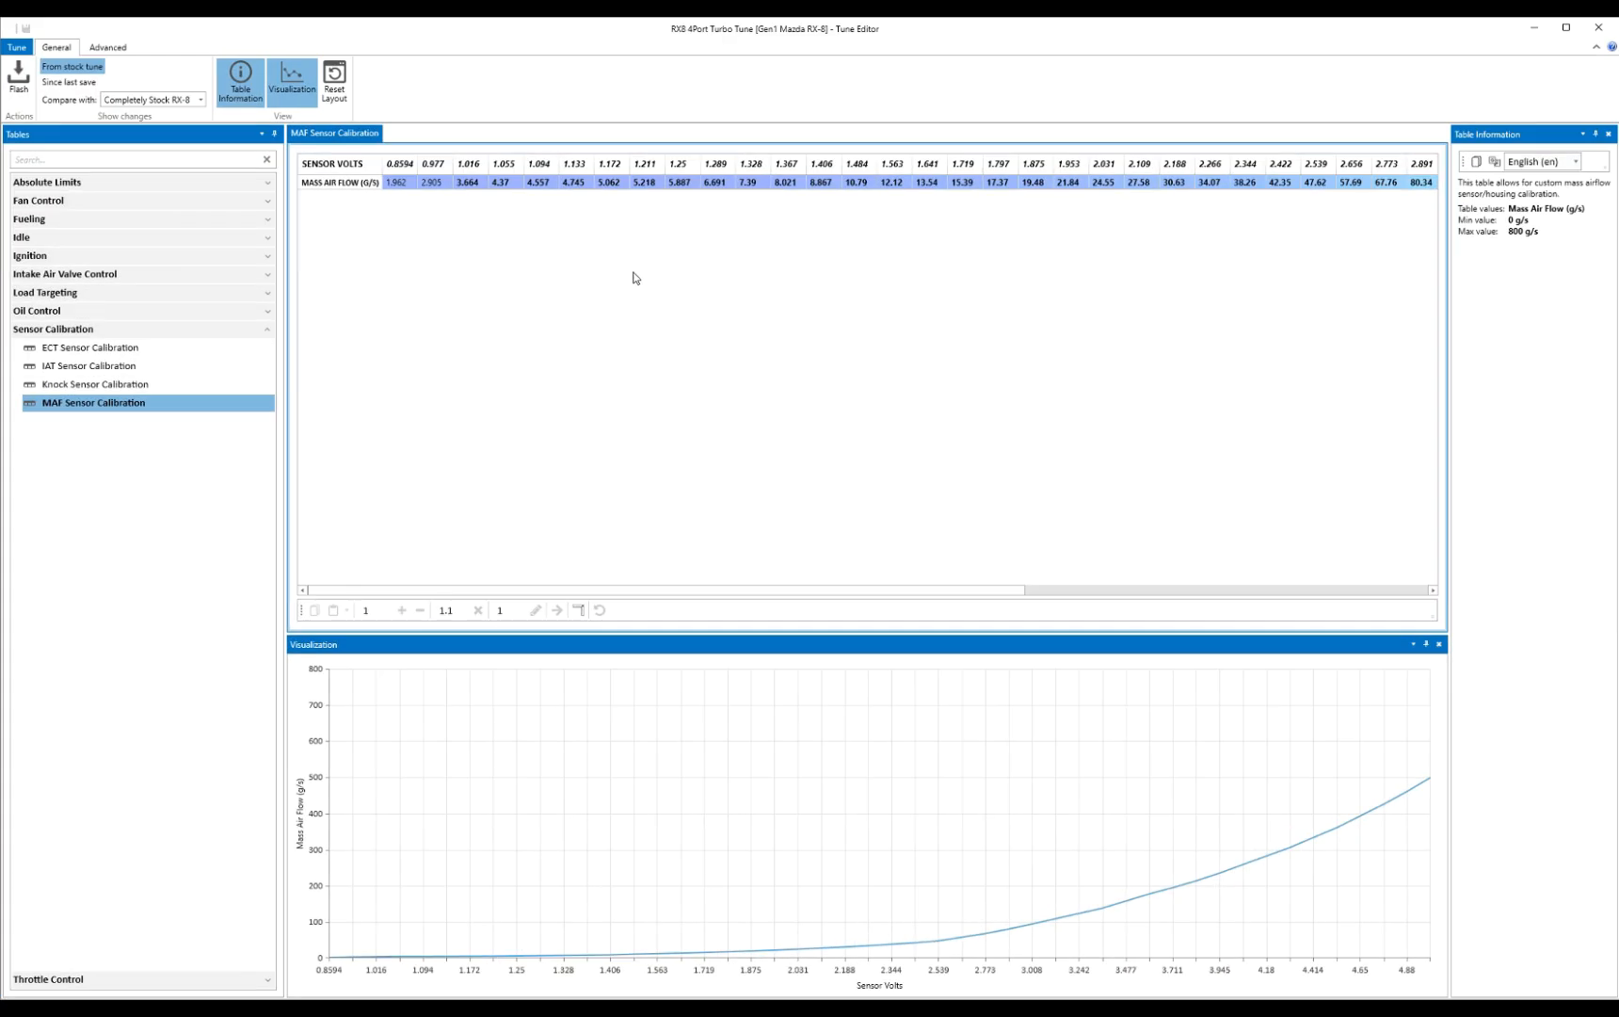
{"action": "key", "text": "alt"}
{"action": "key", "text": "alt+Tab"}
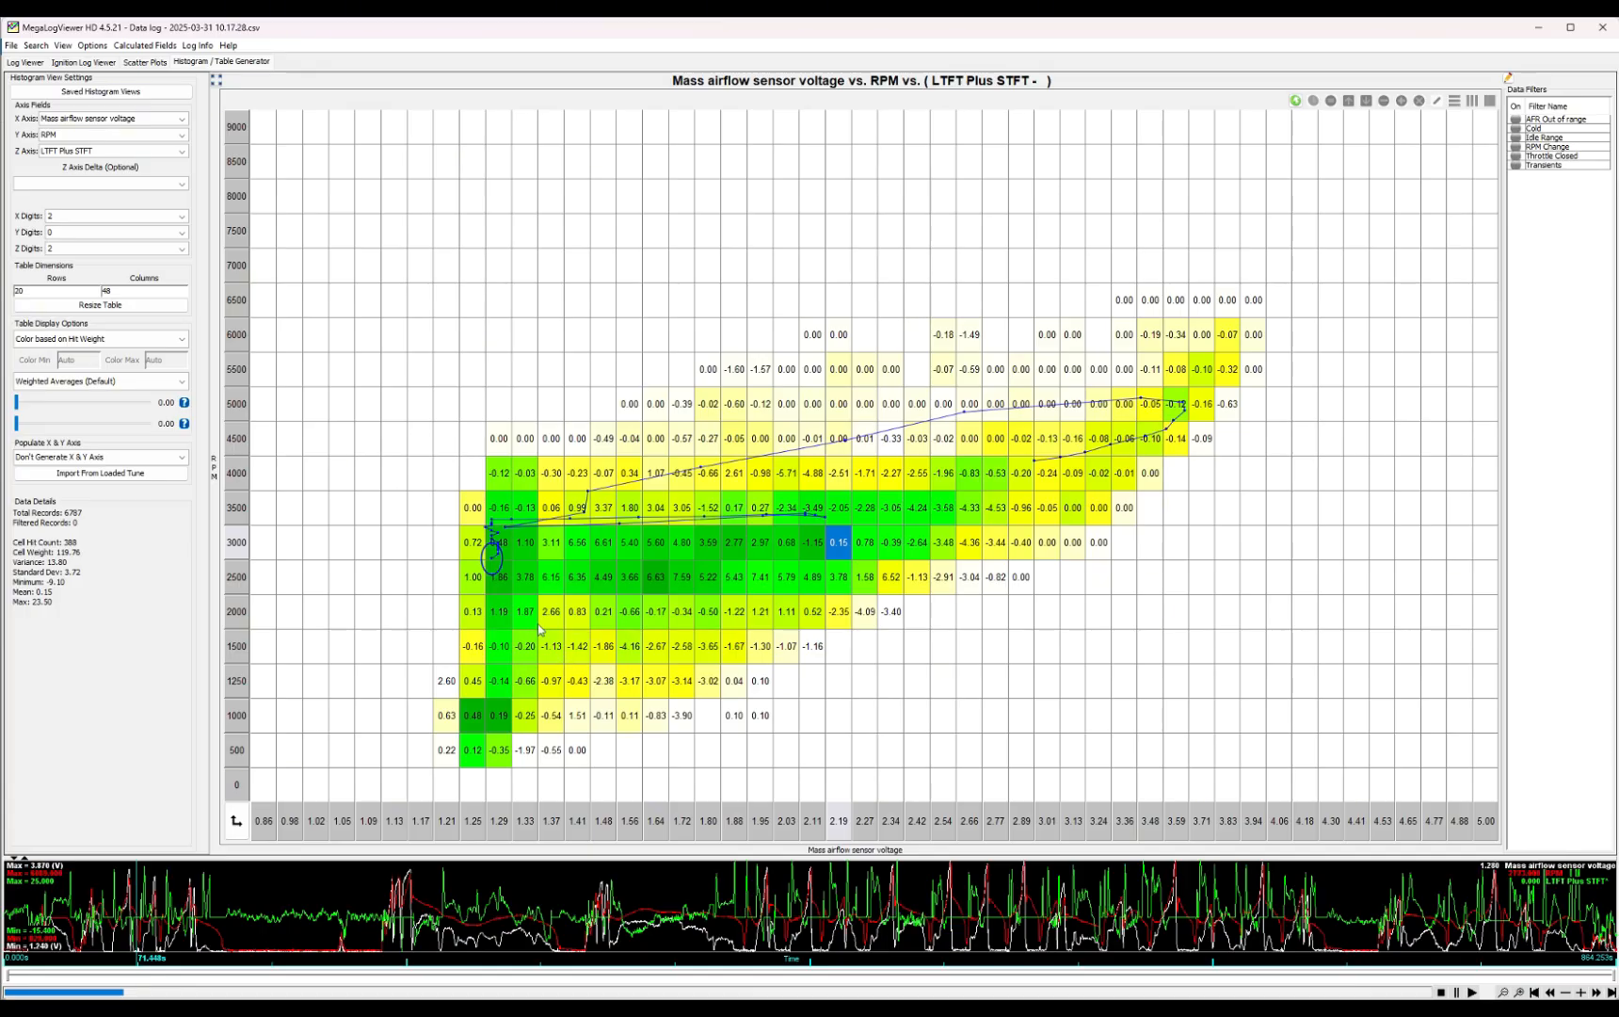
{"action": "left_click", "coordinate": [534, 585]}
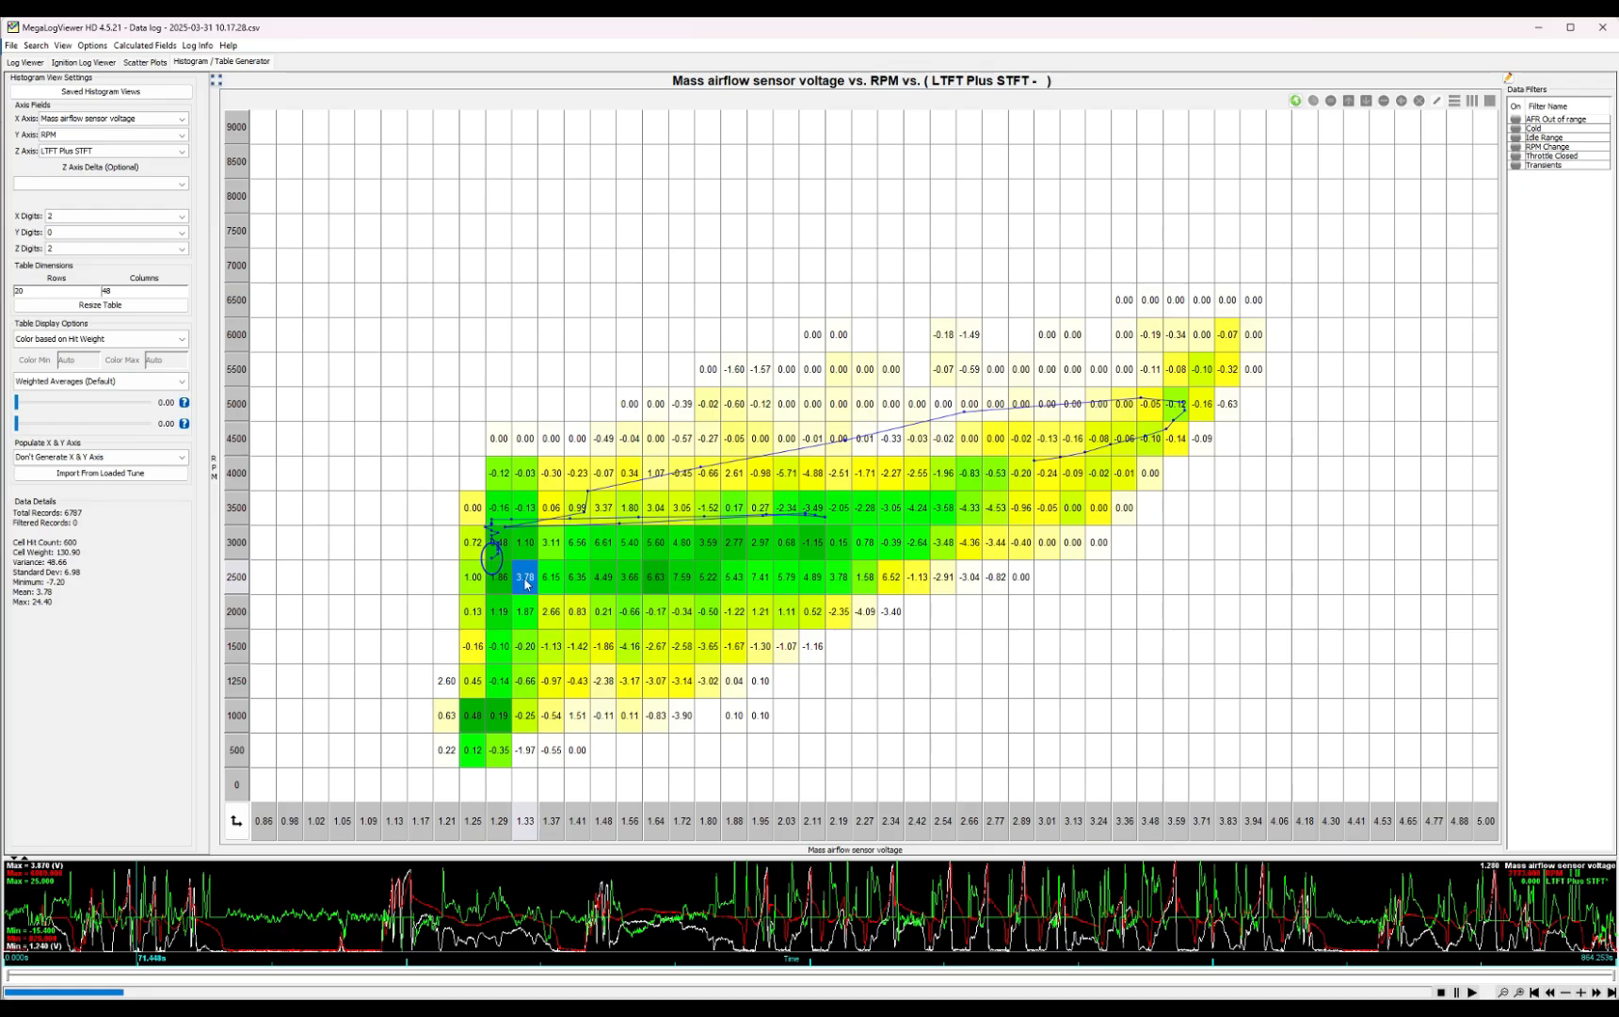
{"action": "mouse_move", "coordinate": [536, 588]}
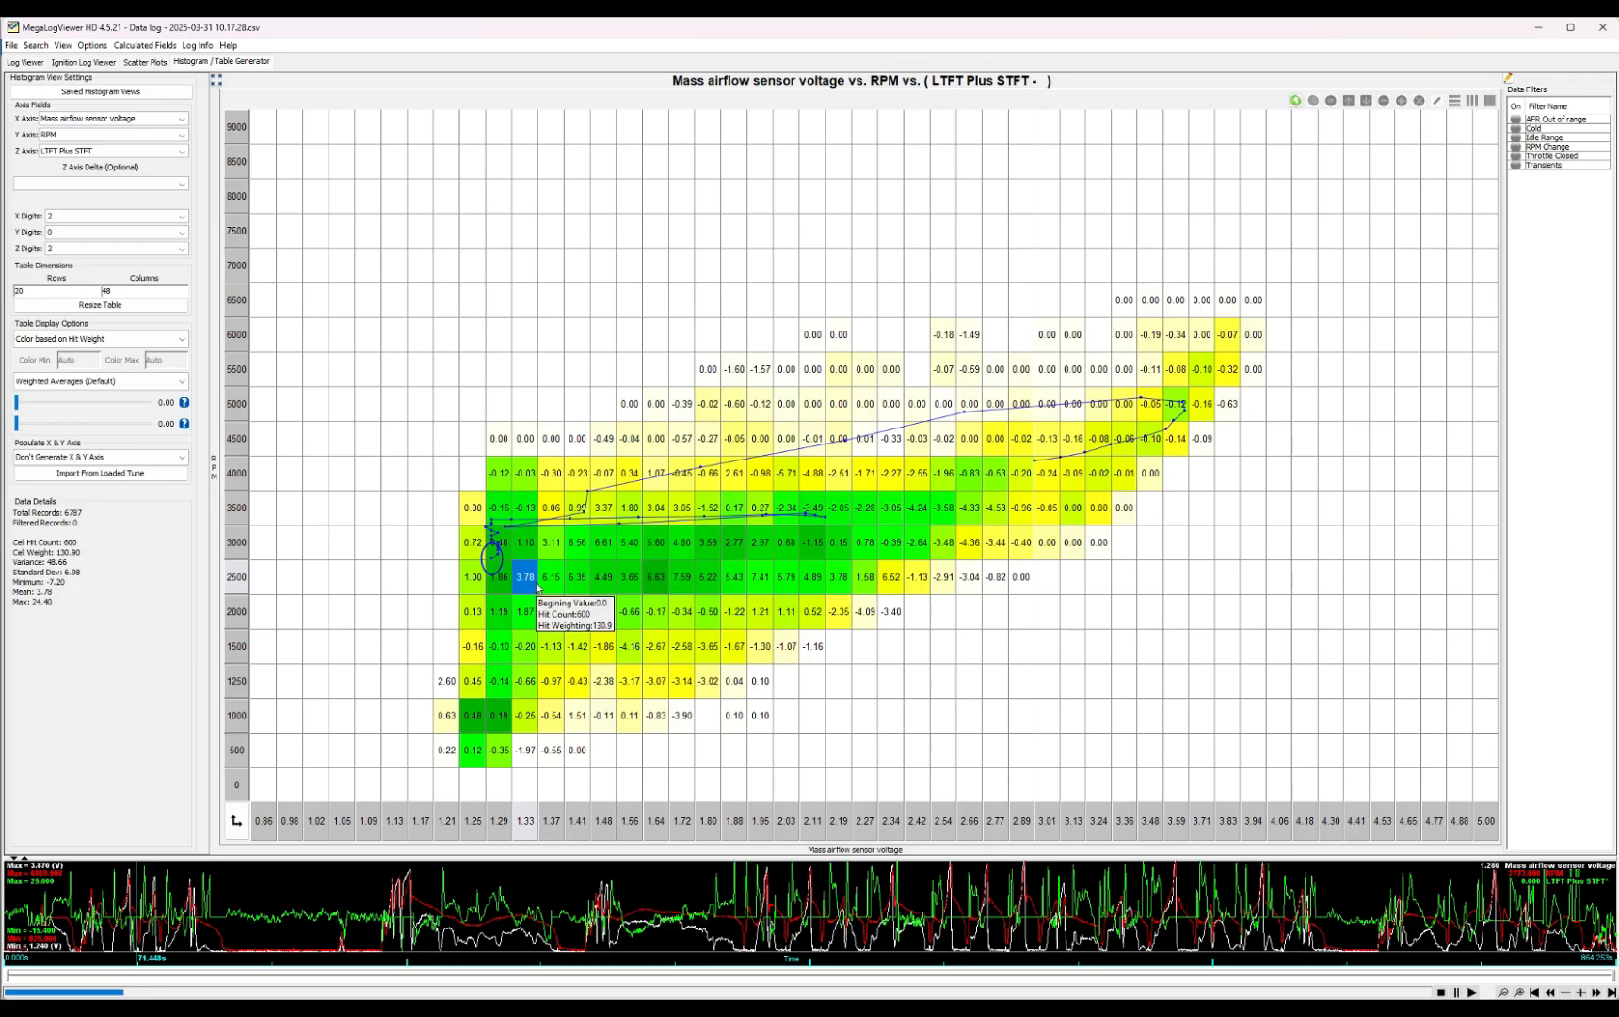
{"action": "key", "text": "alt+Tab"}
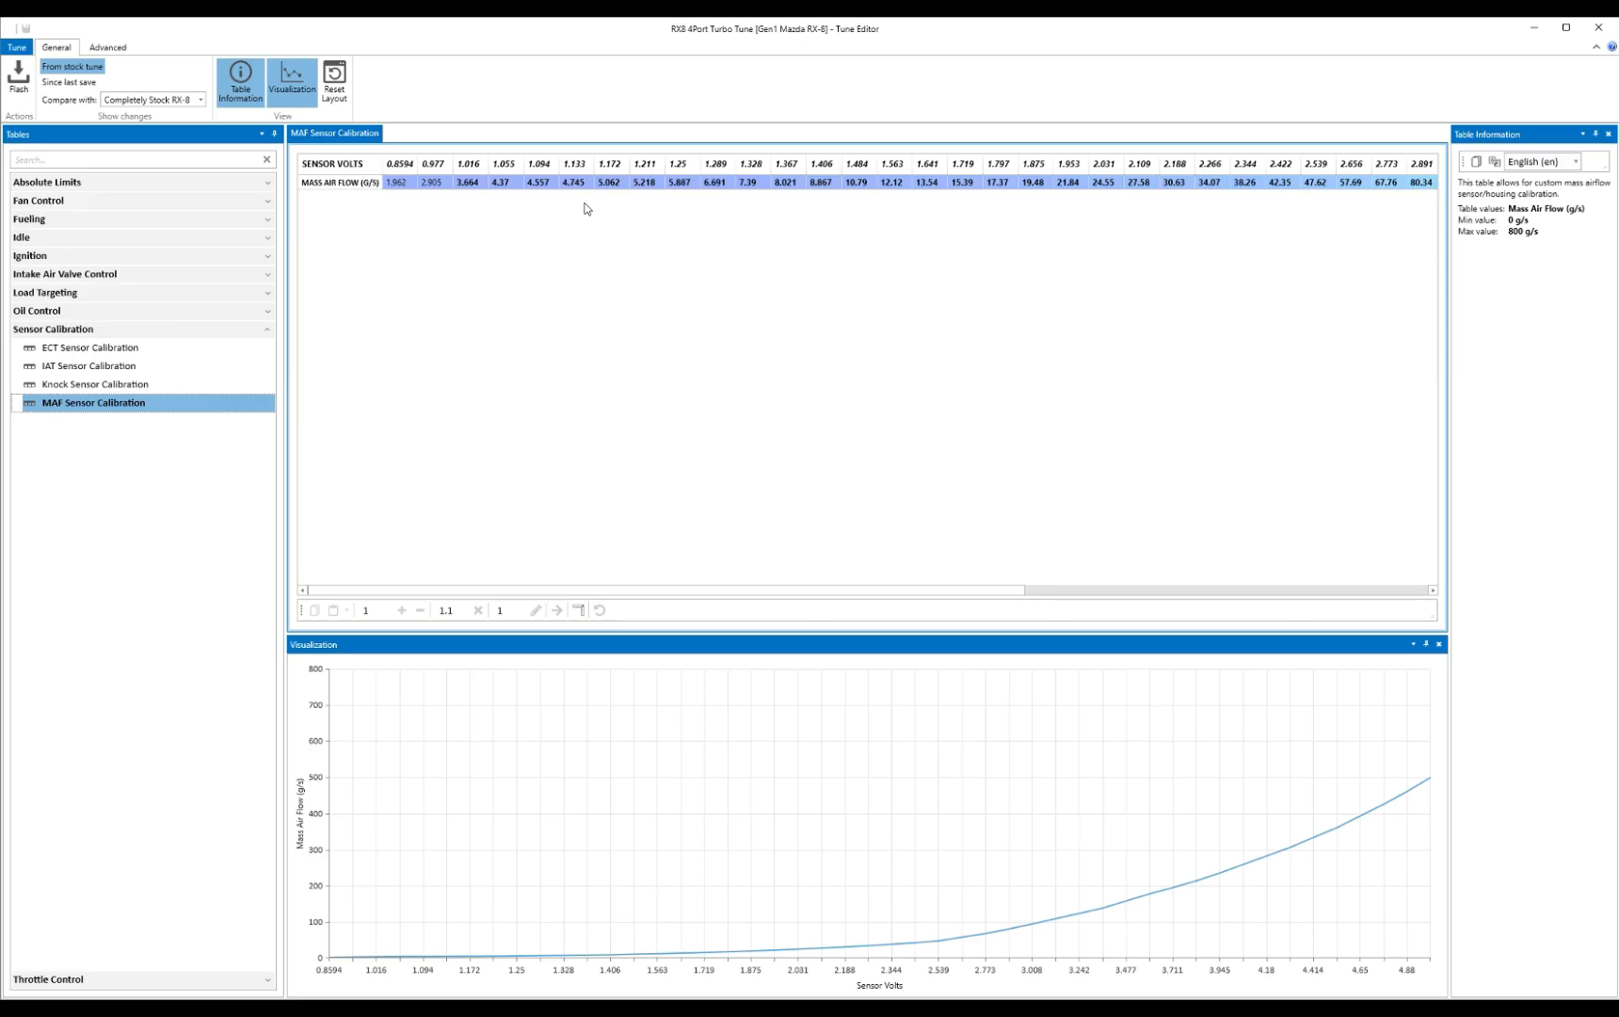
- Cross-check the 1.328 V cell of the MAF calibration table against the histogram and multiply its mass airflow value by 1.015
{"action": "left_click", "coordinate": [755, 184]}
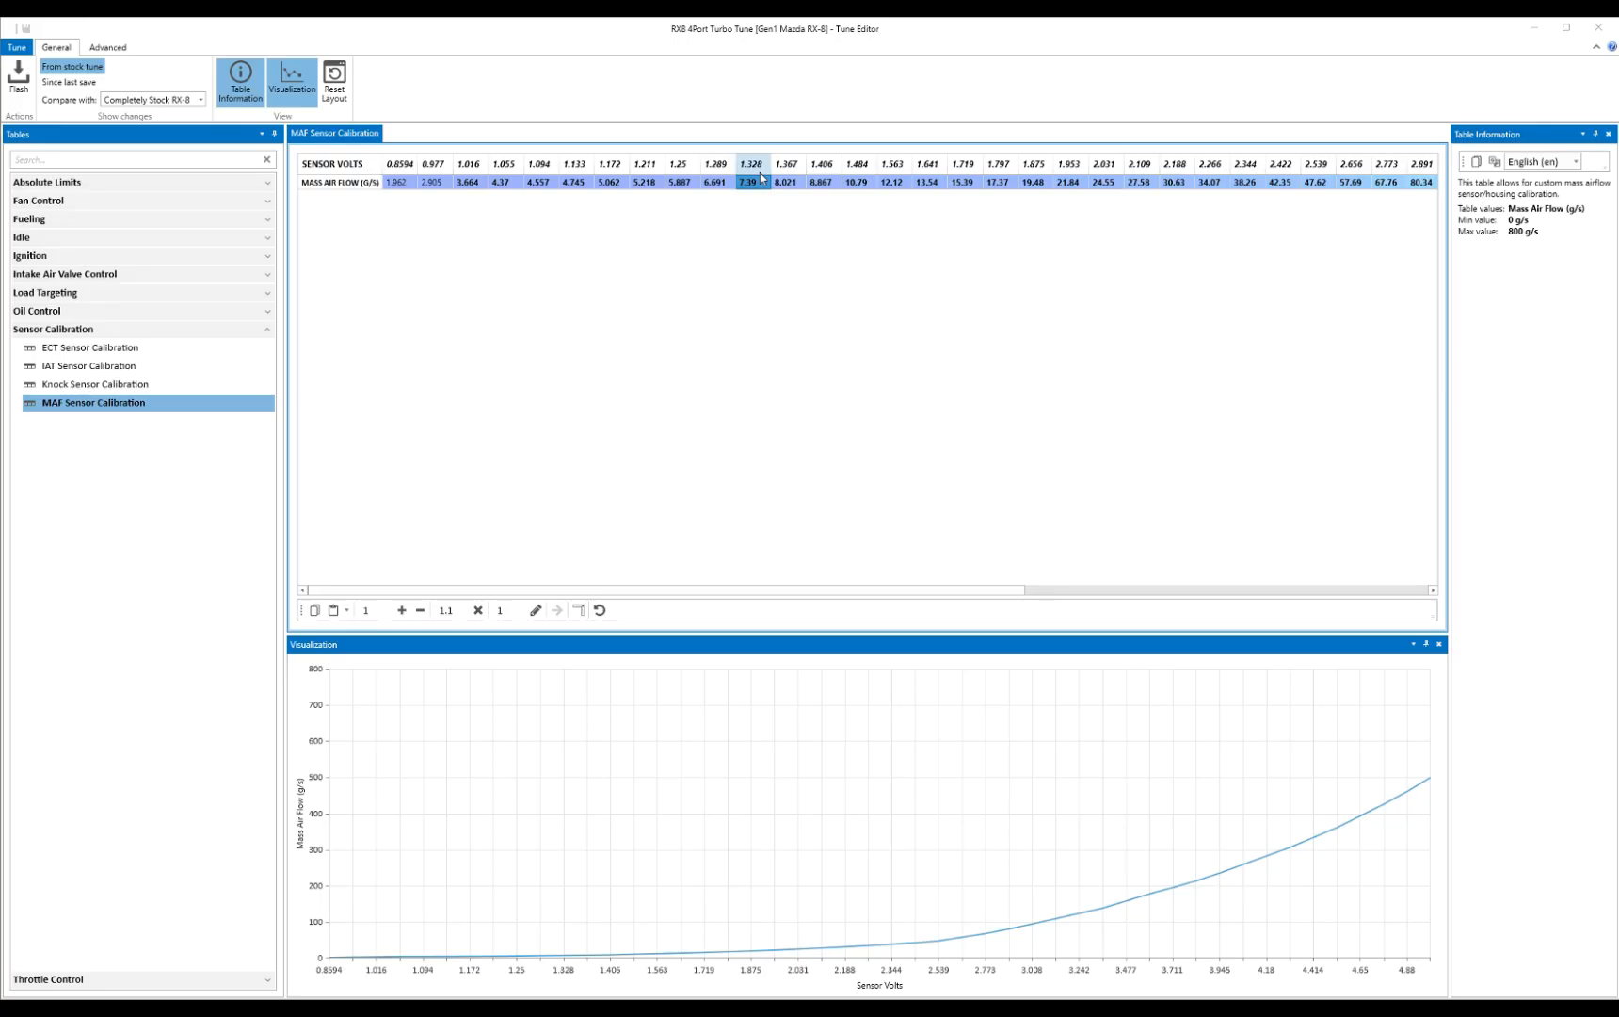
{"action": "key", "text": "alt+Tab"}
{"action": "key", "text": "alt+Tab"}
{"action": "mouse_move", "coordinate": [753, 186]}
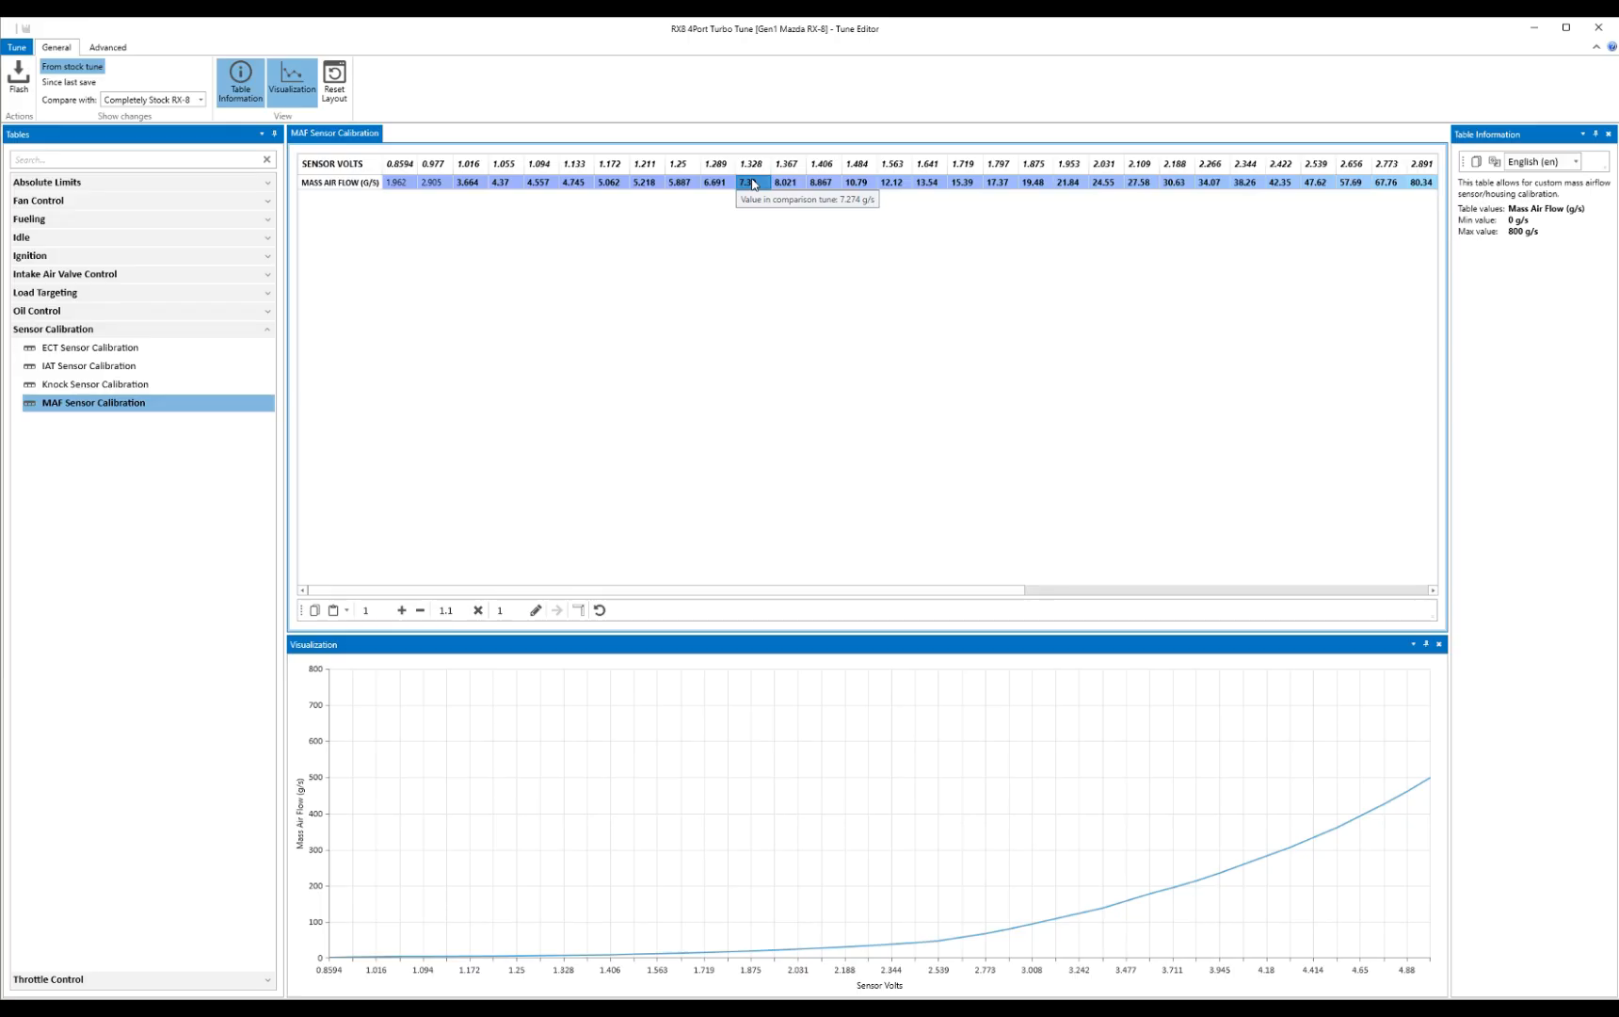
{"action": "key", "text": "alt+Tab"}
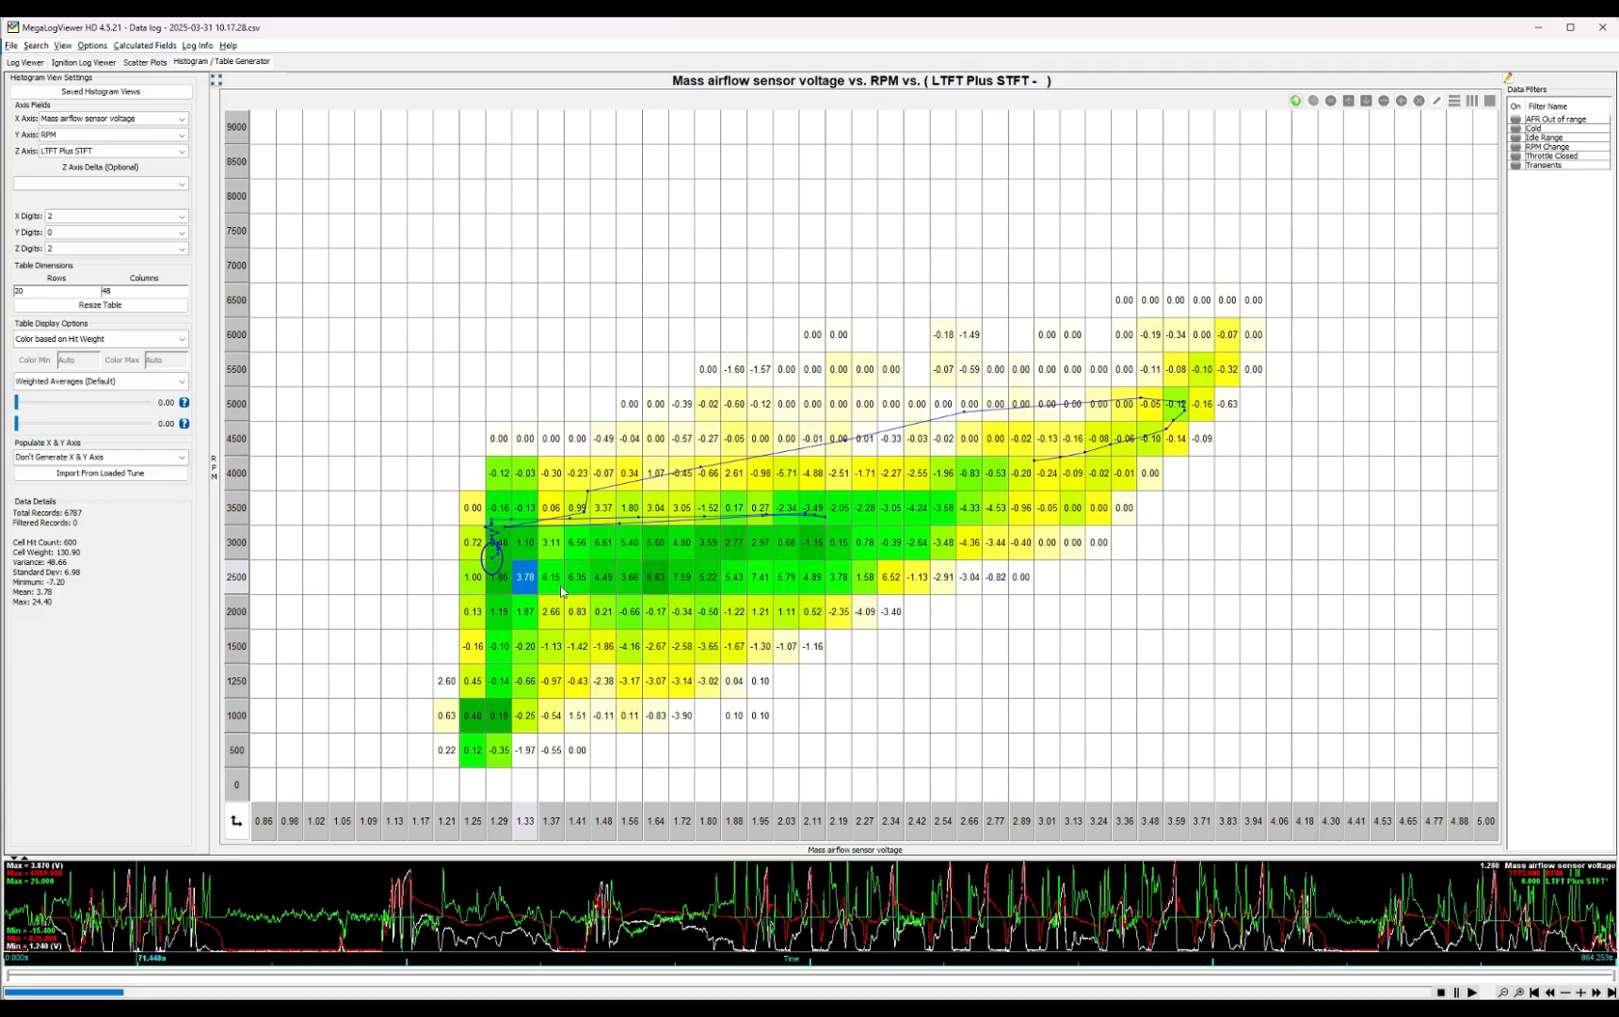
{"action": "key", "text": "alt+Tab"}
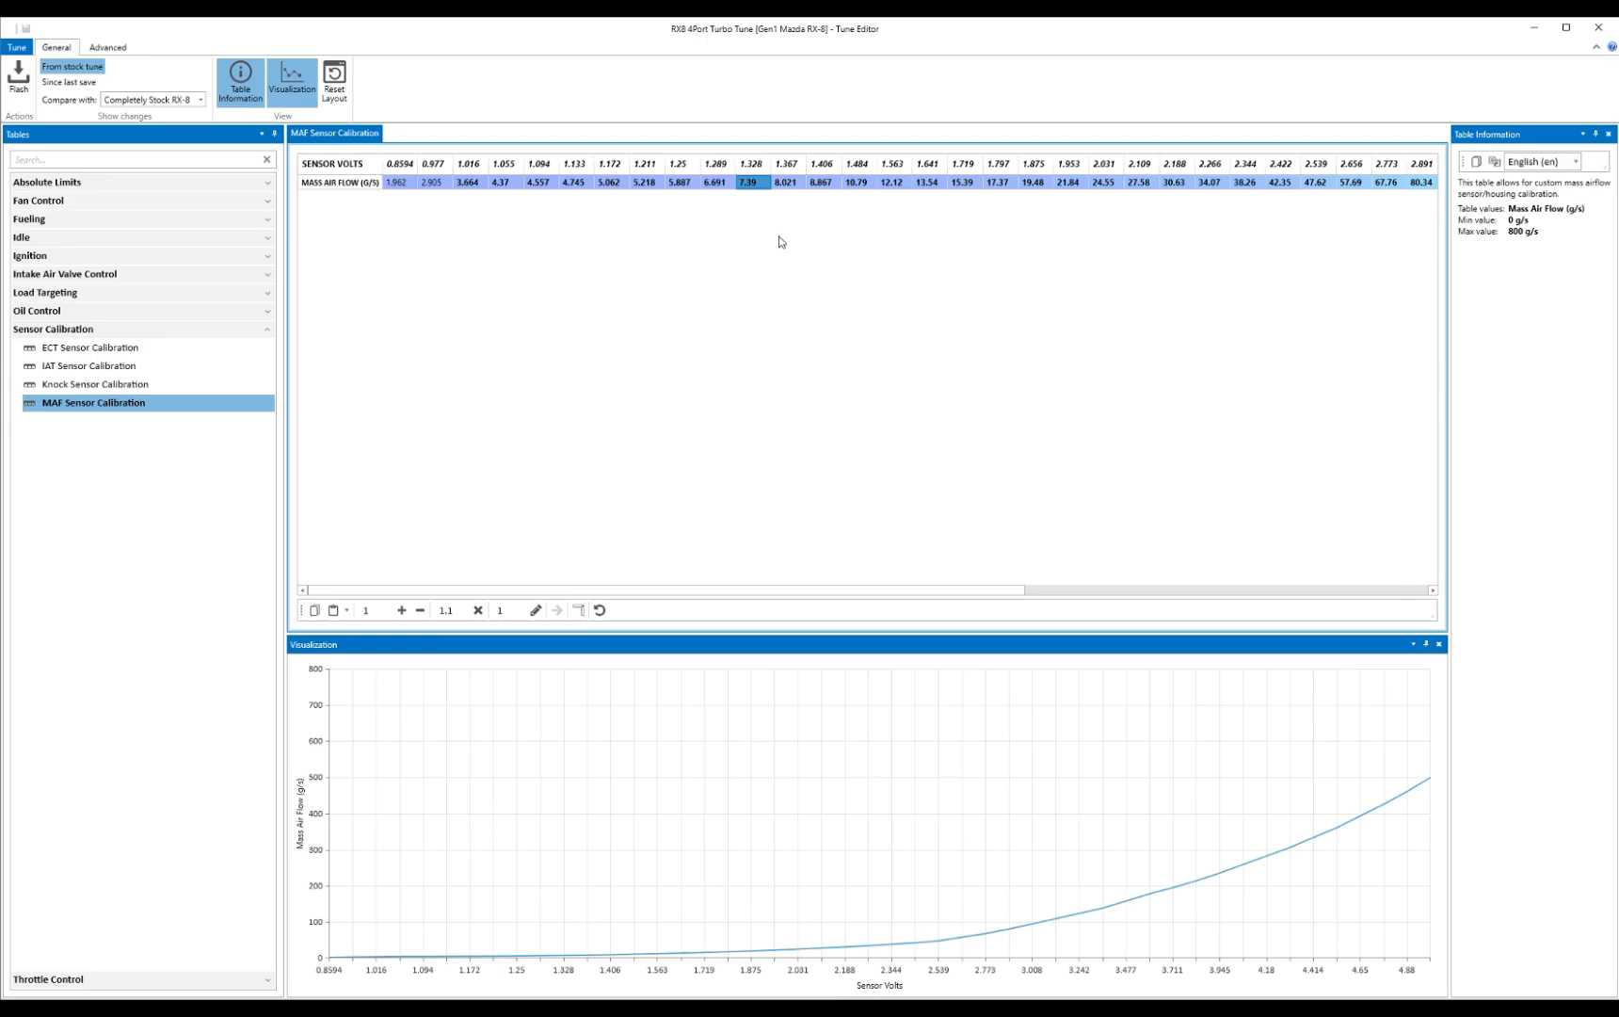
{"action": "left_click_drag", "start_coordinate": [460, 611], "coordinate": [449, 616]}
{"action": "type", "text": "015"}
{"action": "left_click", "coordinate": [478, 610]}
{"action": "key", "text": "Right"}
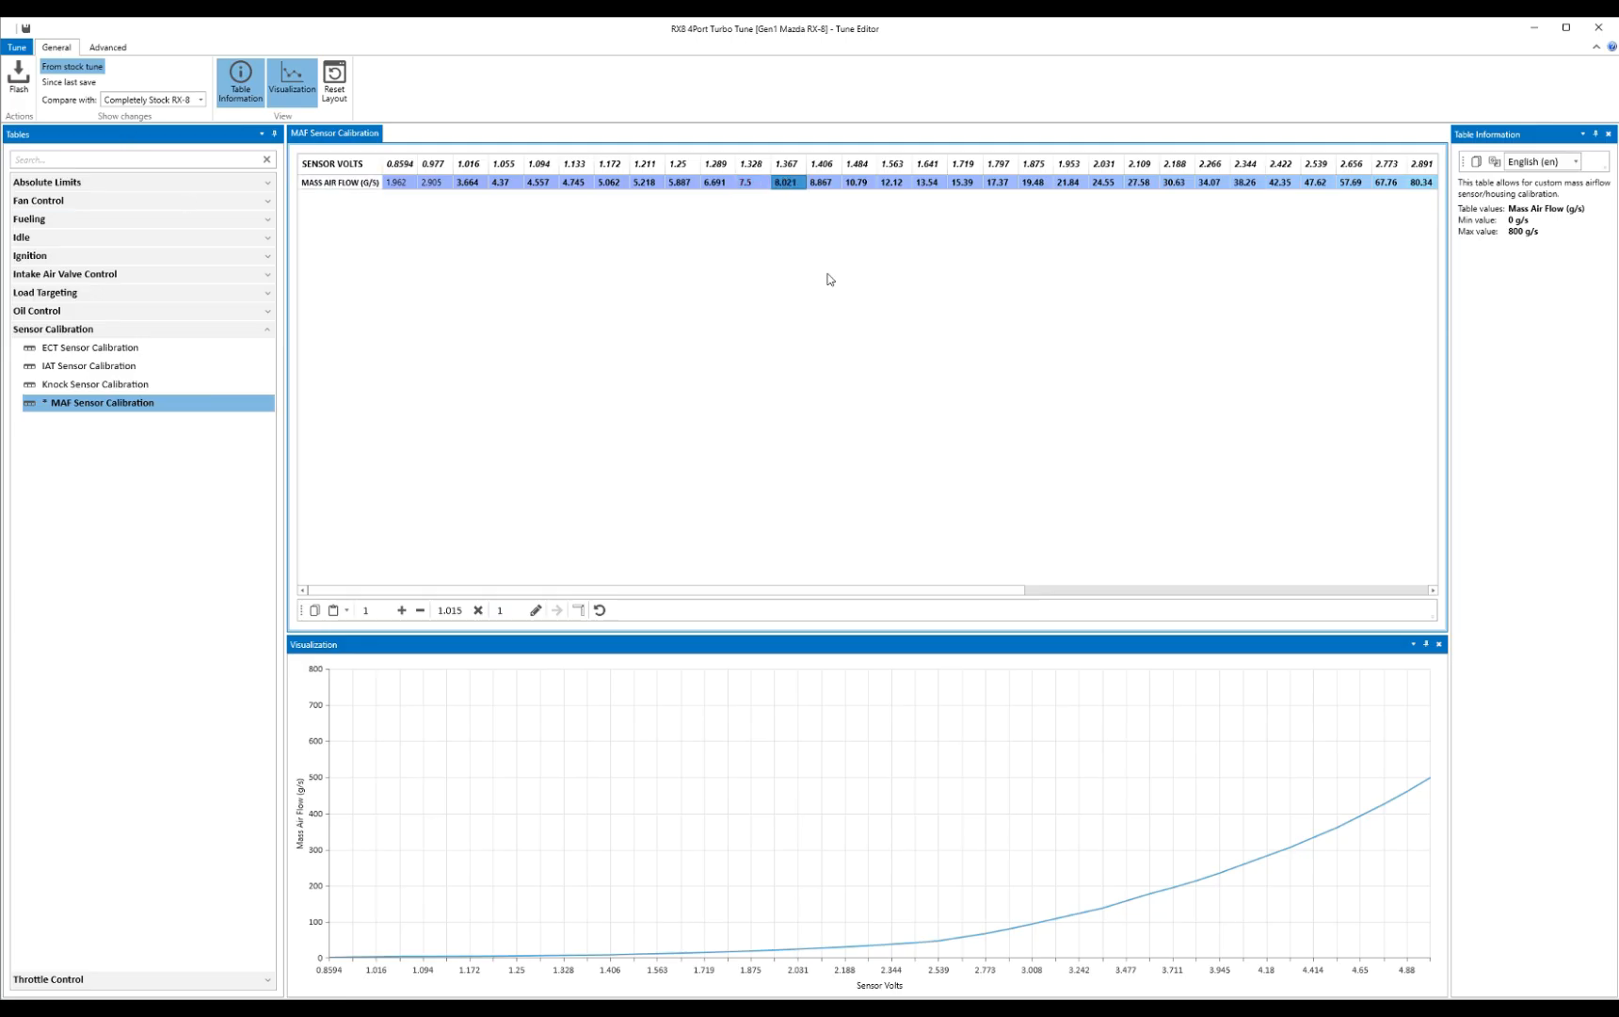
- Show changes since the last save and select the mass airflow cell at 1.367 V
{"action": "left_click", "coordinate": [74, 82]}
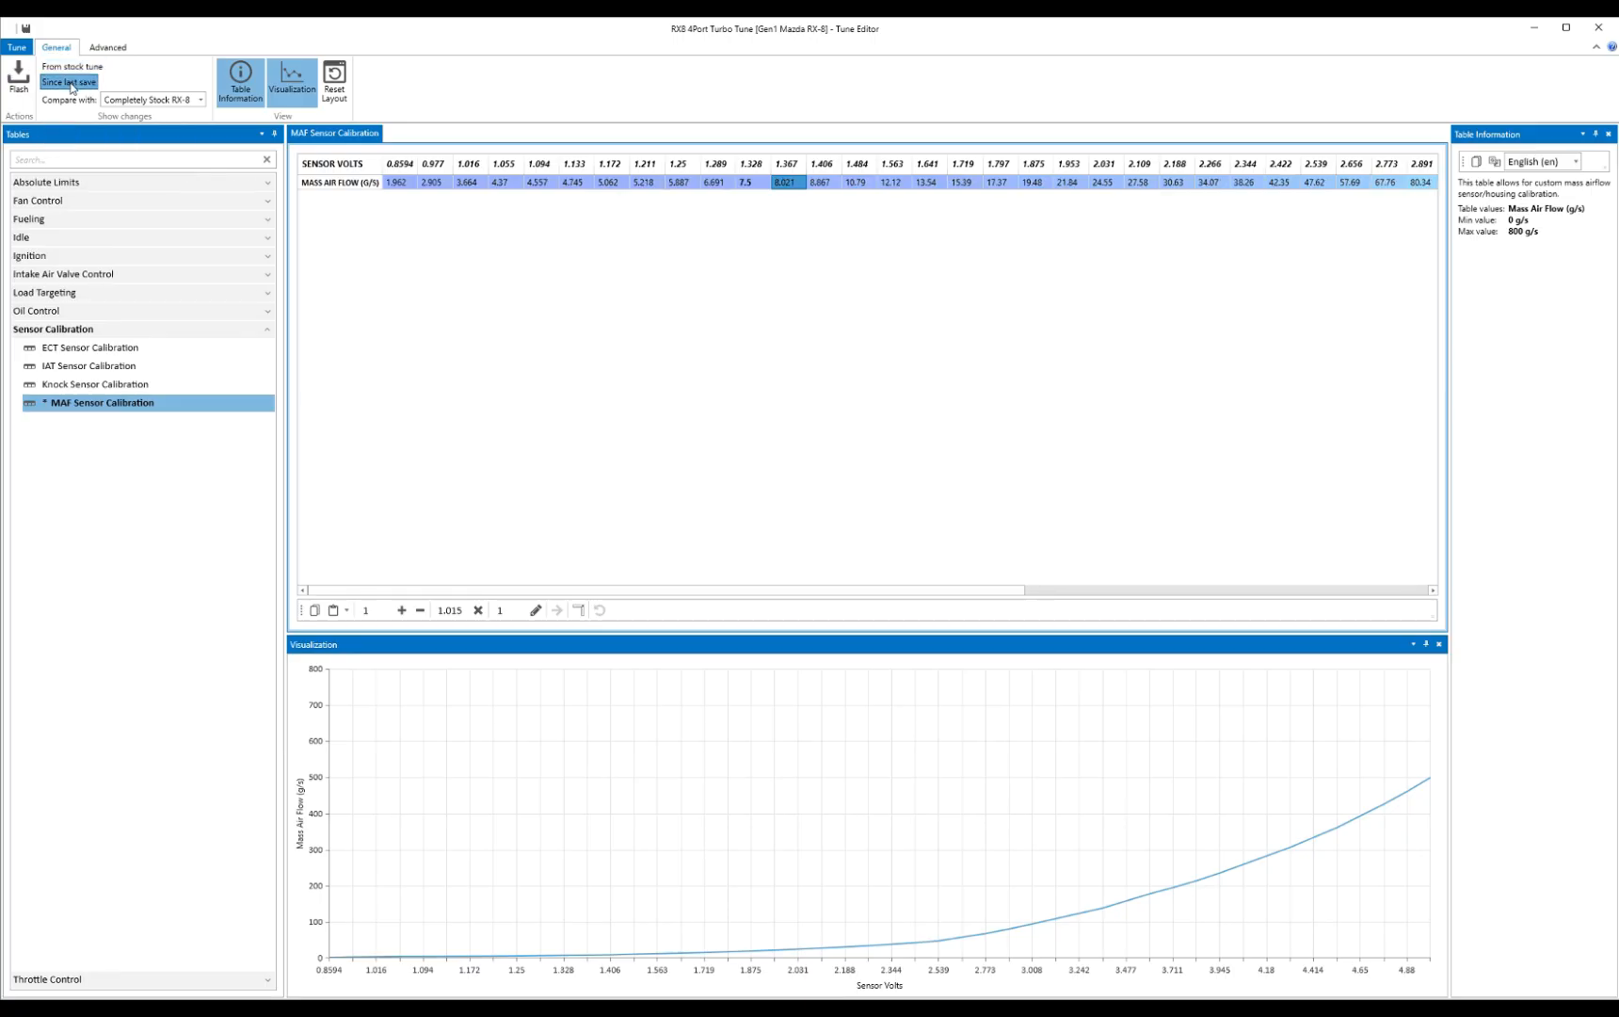
{"action": "left_click", "coordinate": [821, 183]}
{"action": "left_click", "coordinate": [790, 187]}
- Inspect the histogram cell at 1.37 V and 2500 RPM in MegaLogViewer HD, and return to the Tune Editor
{"action": "key", "text": "alt+Tab"}
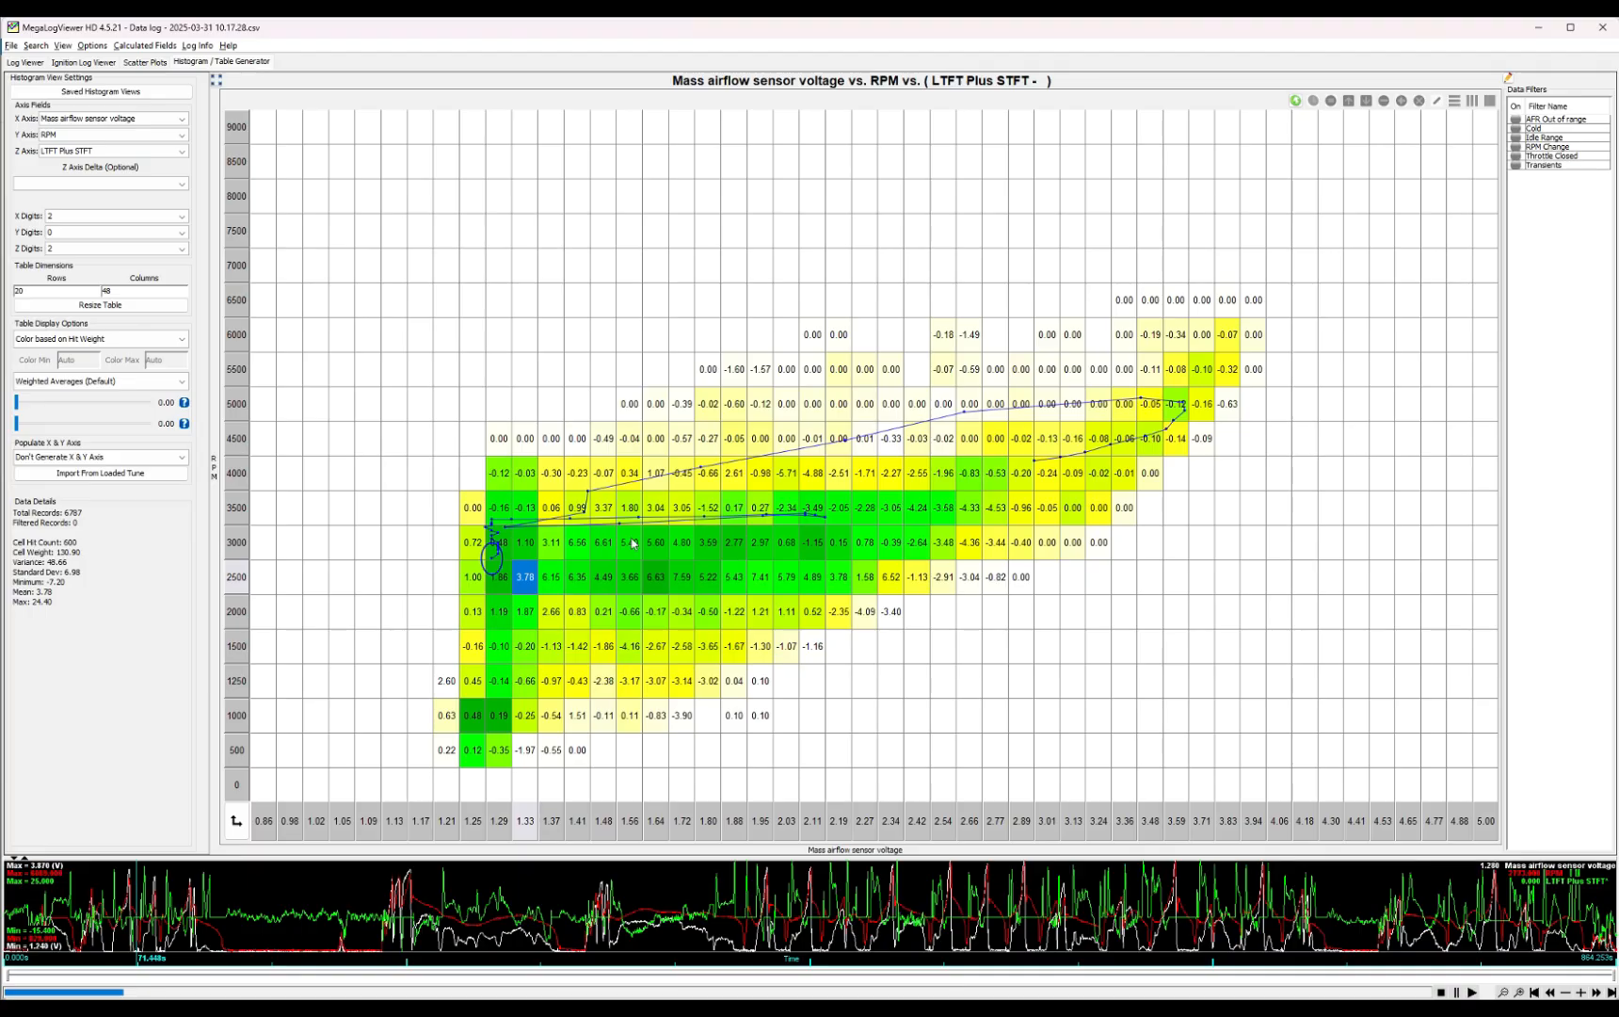
{"action": "left_click", "coordinate": [546, 581]}
{"action": "key", "text": "alt+Tab"}
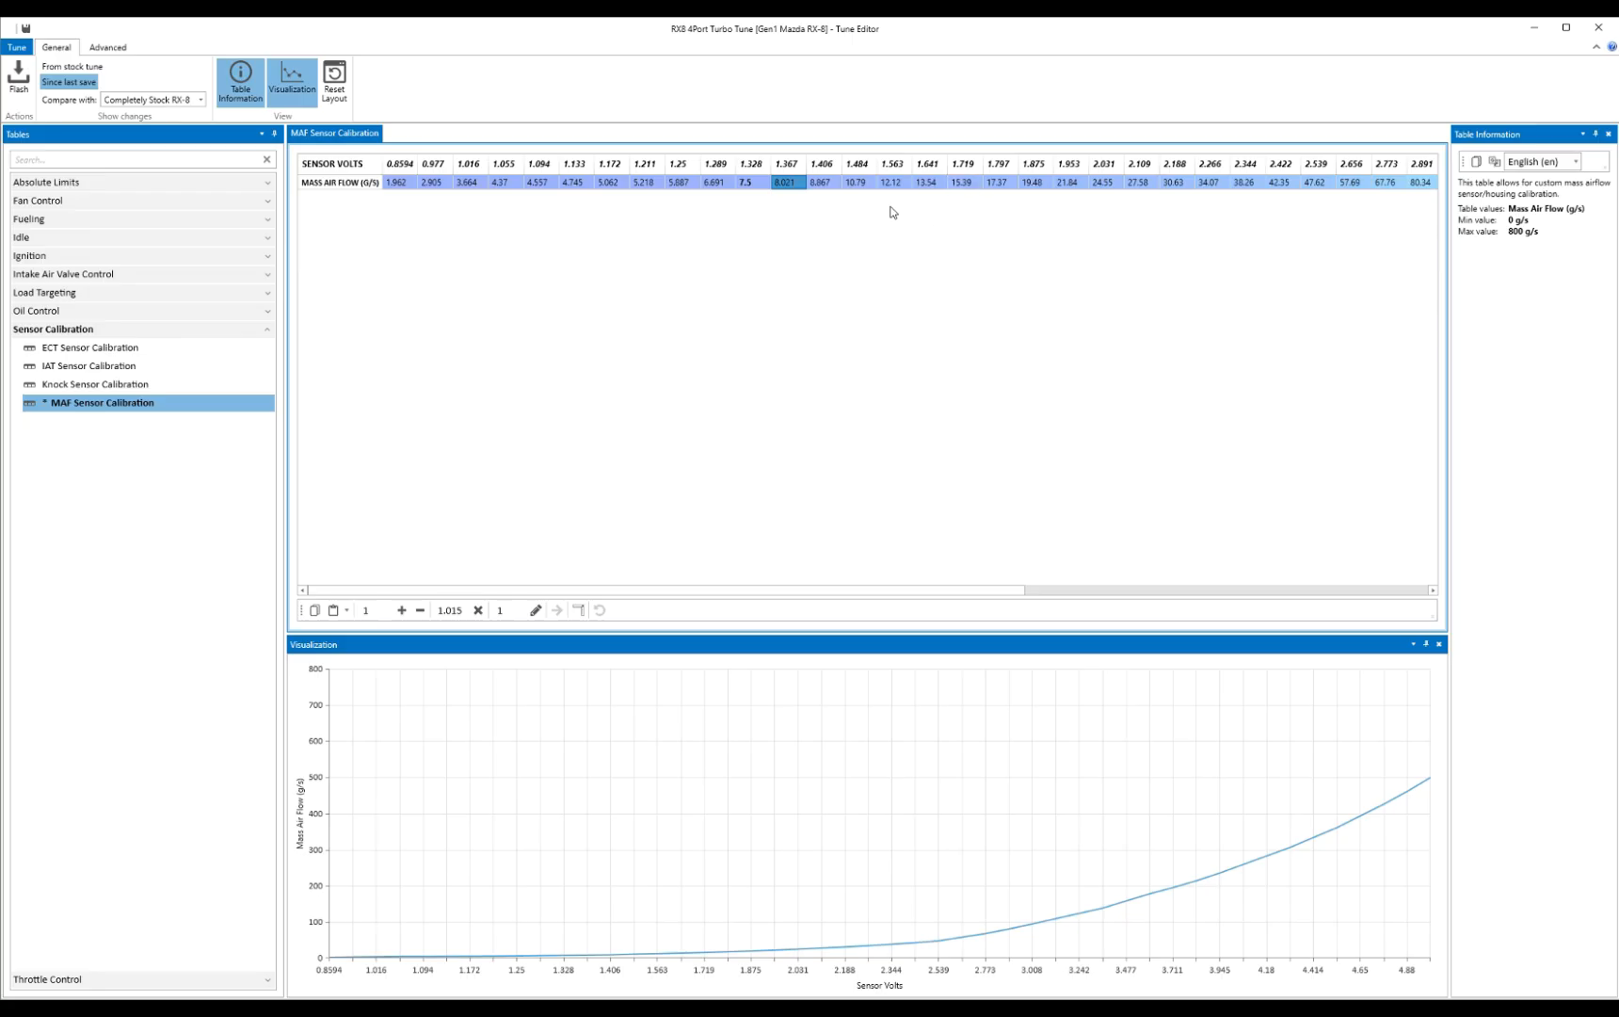
{"action": "key", "text": "alt+Tab"}
{"action": "mouse_move", "coordinate": [548, 587]}
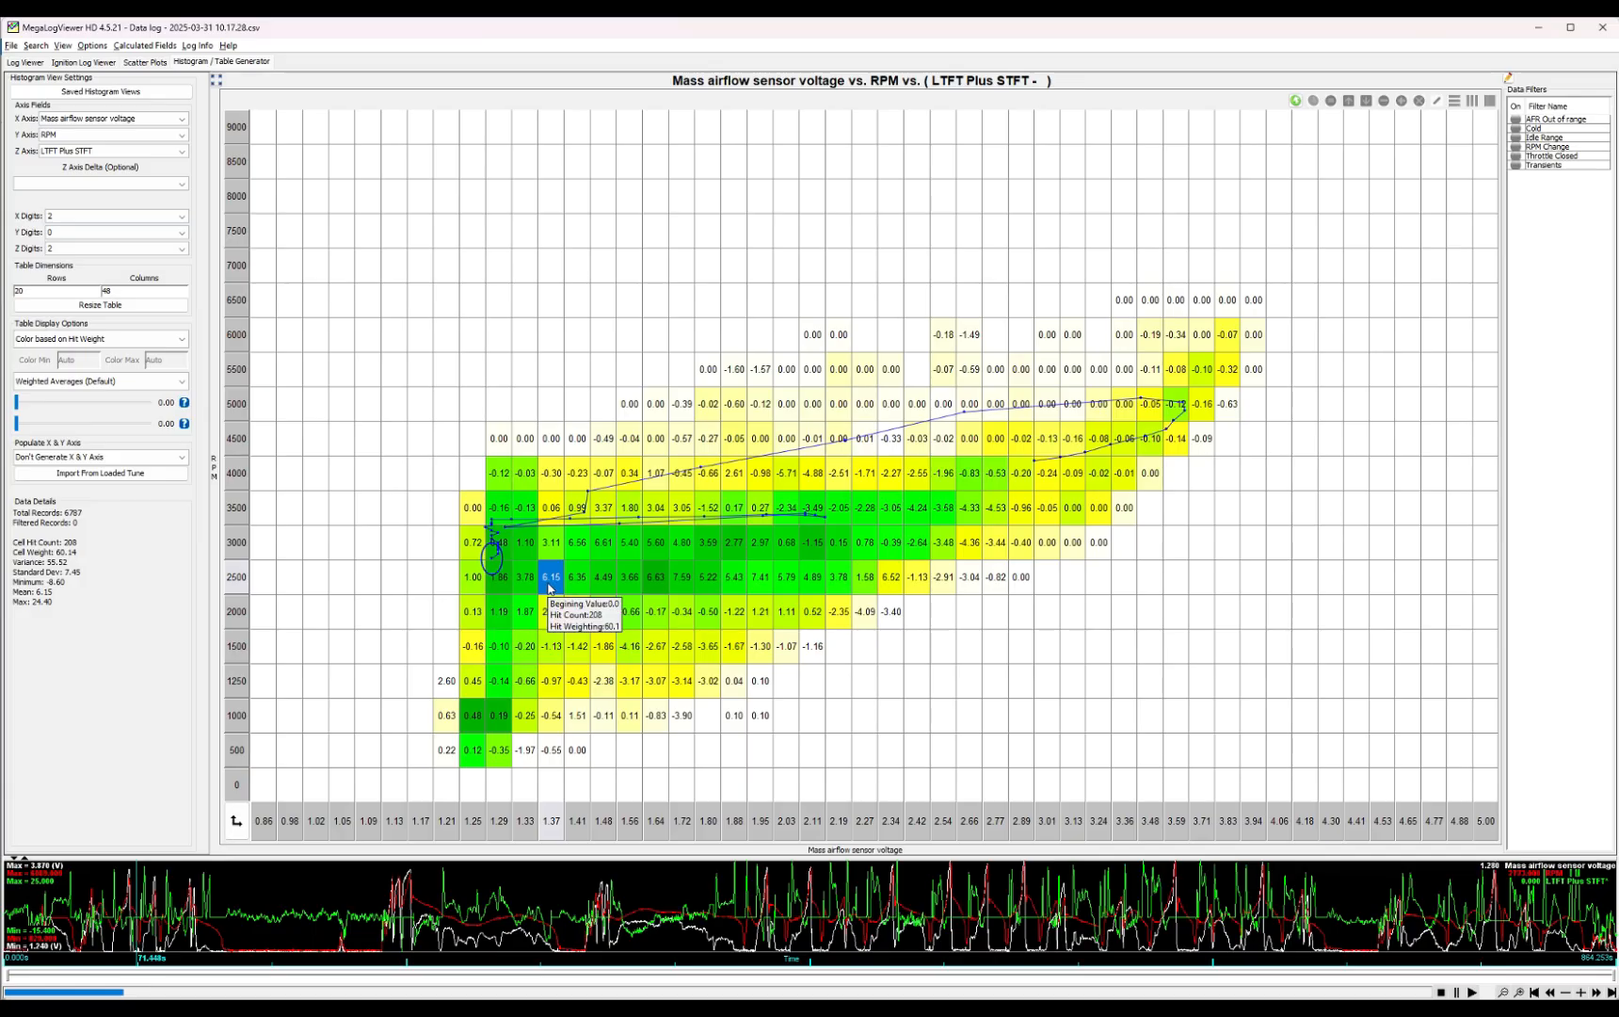
{"action": "key", "text": "alt+Tab"}
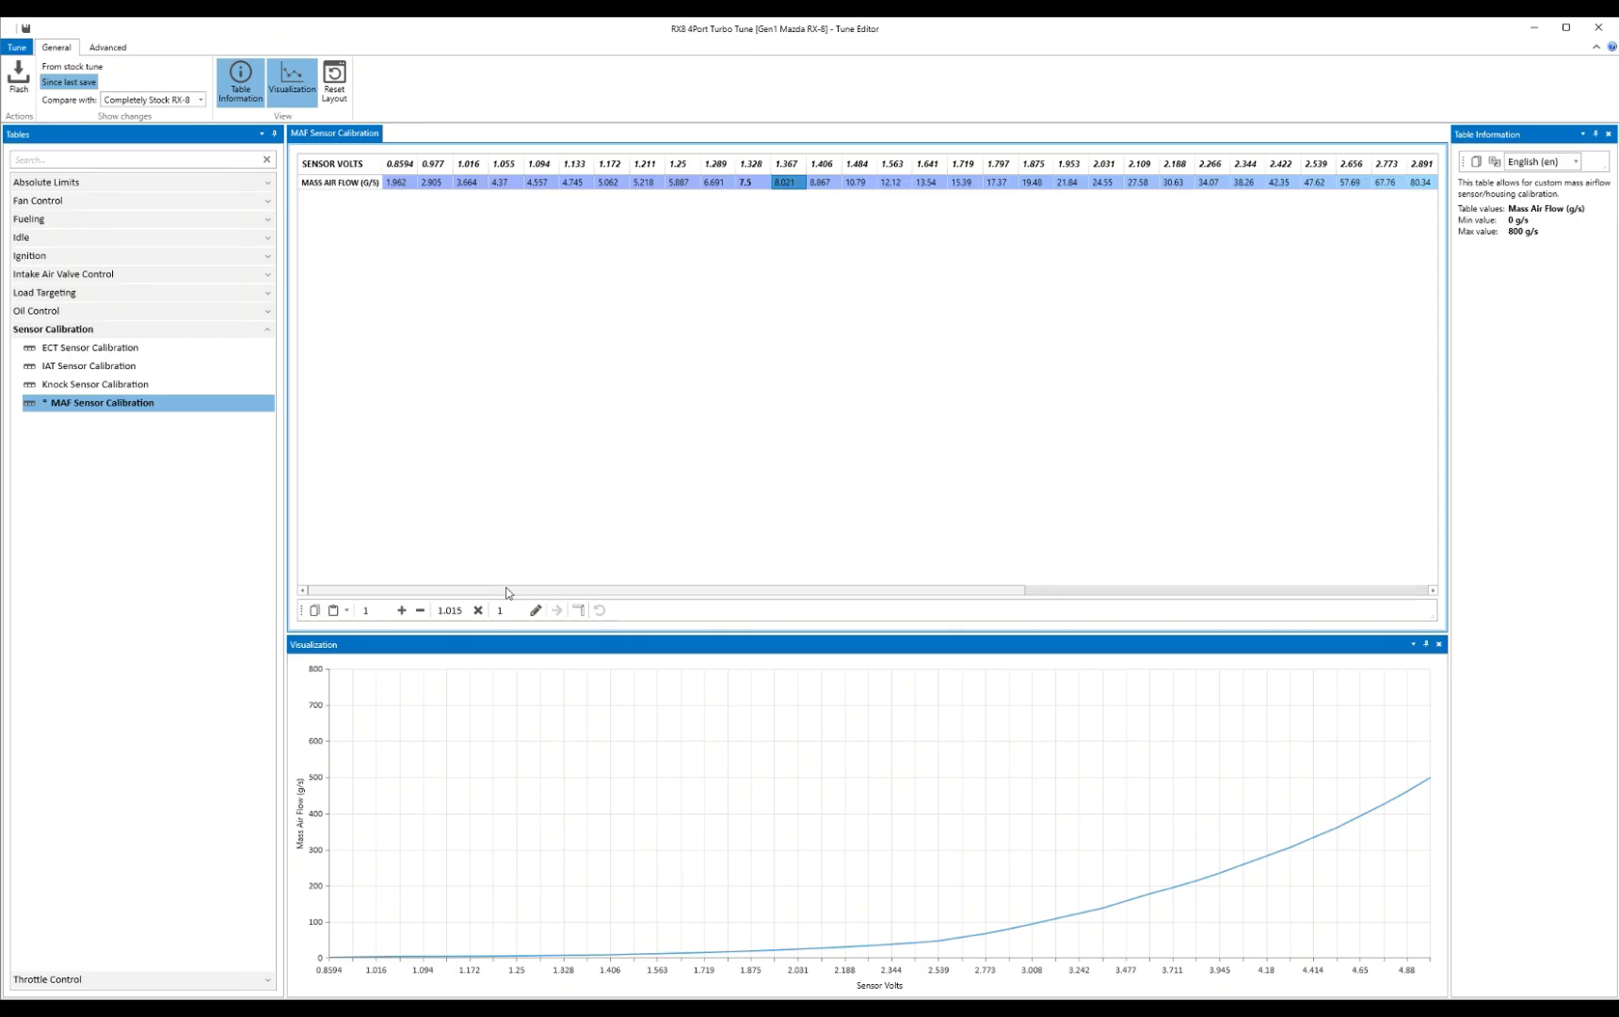
- Multiply the mass airflow value at 1.367 V in the MAF calibration table by 1.03
{"action": "left_click", "coordinate": [451, 610]}
{"action": "left_click_drag", "start_coordinate": [451, 613], "coordinate": [465, 616]}
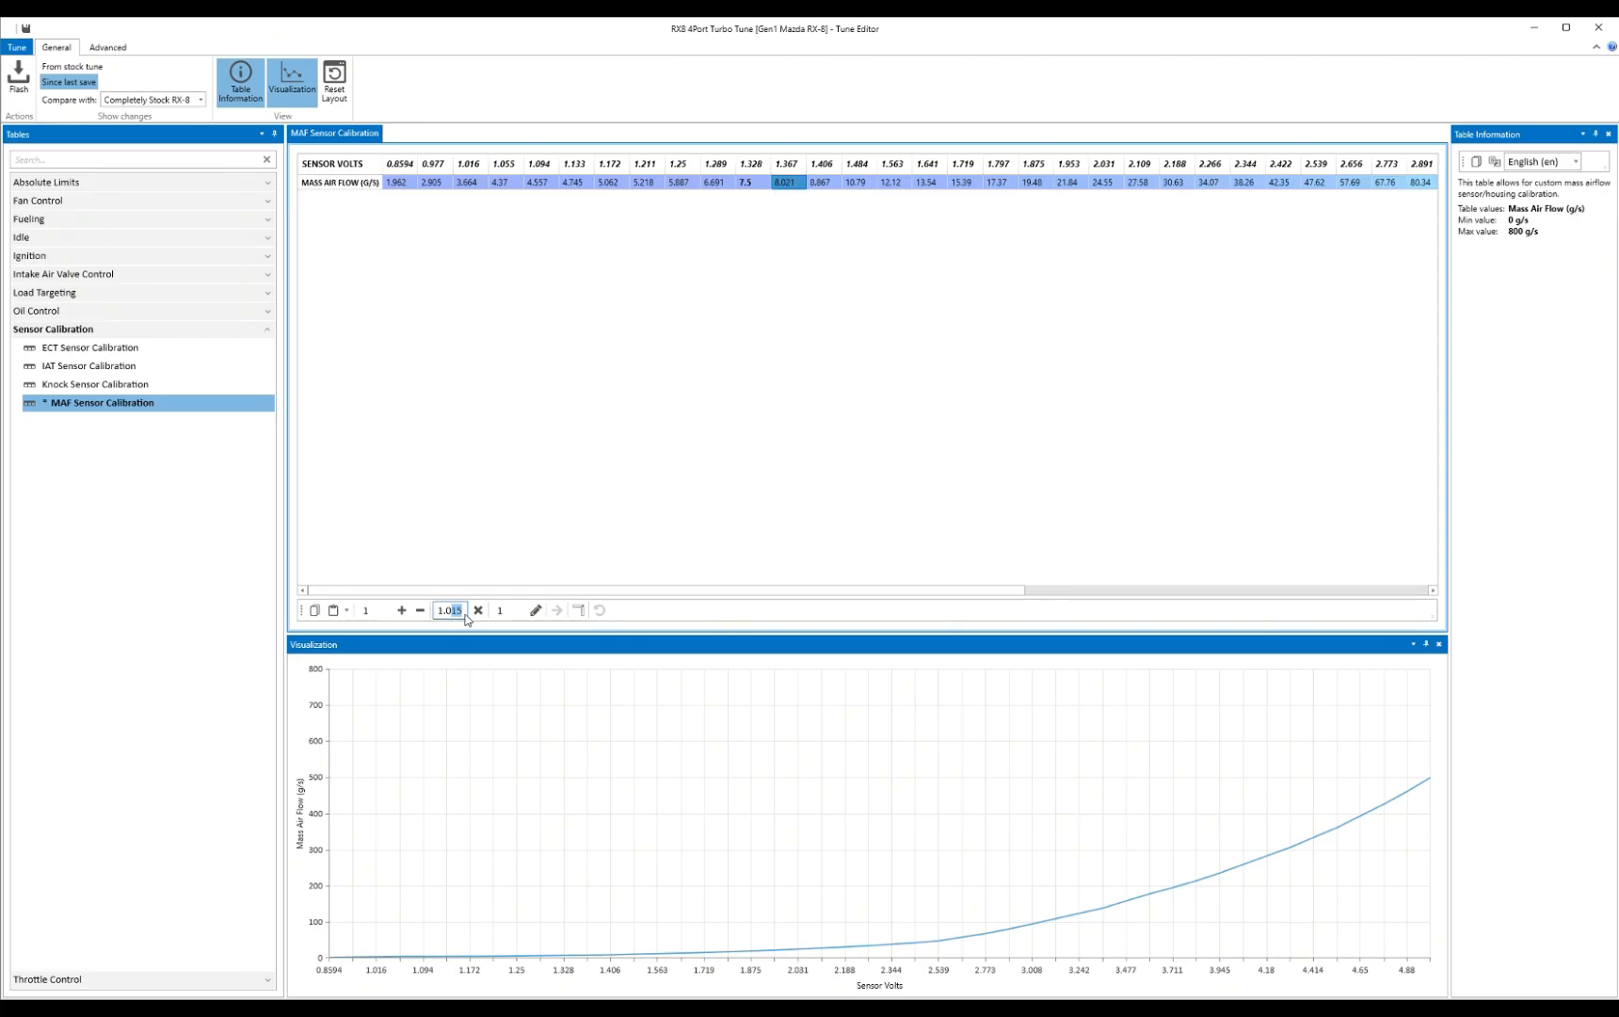
{"action": "type", "text": "3"}
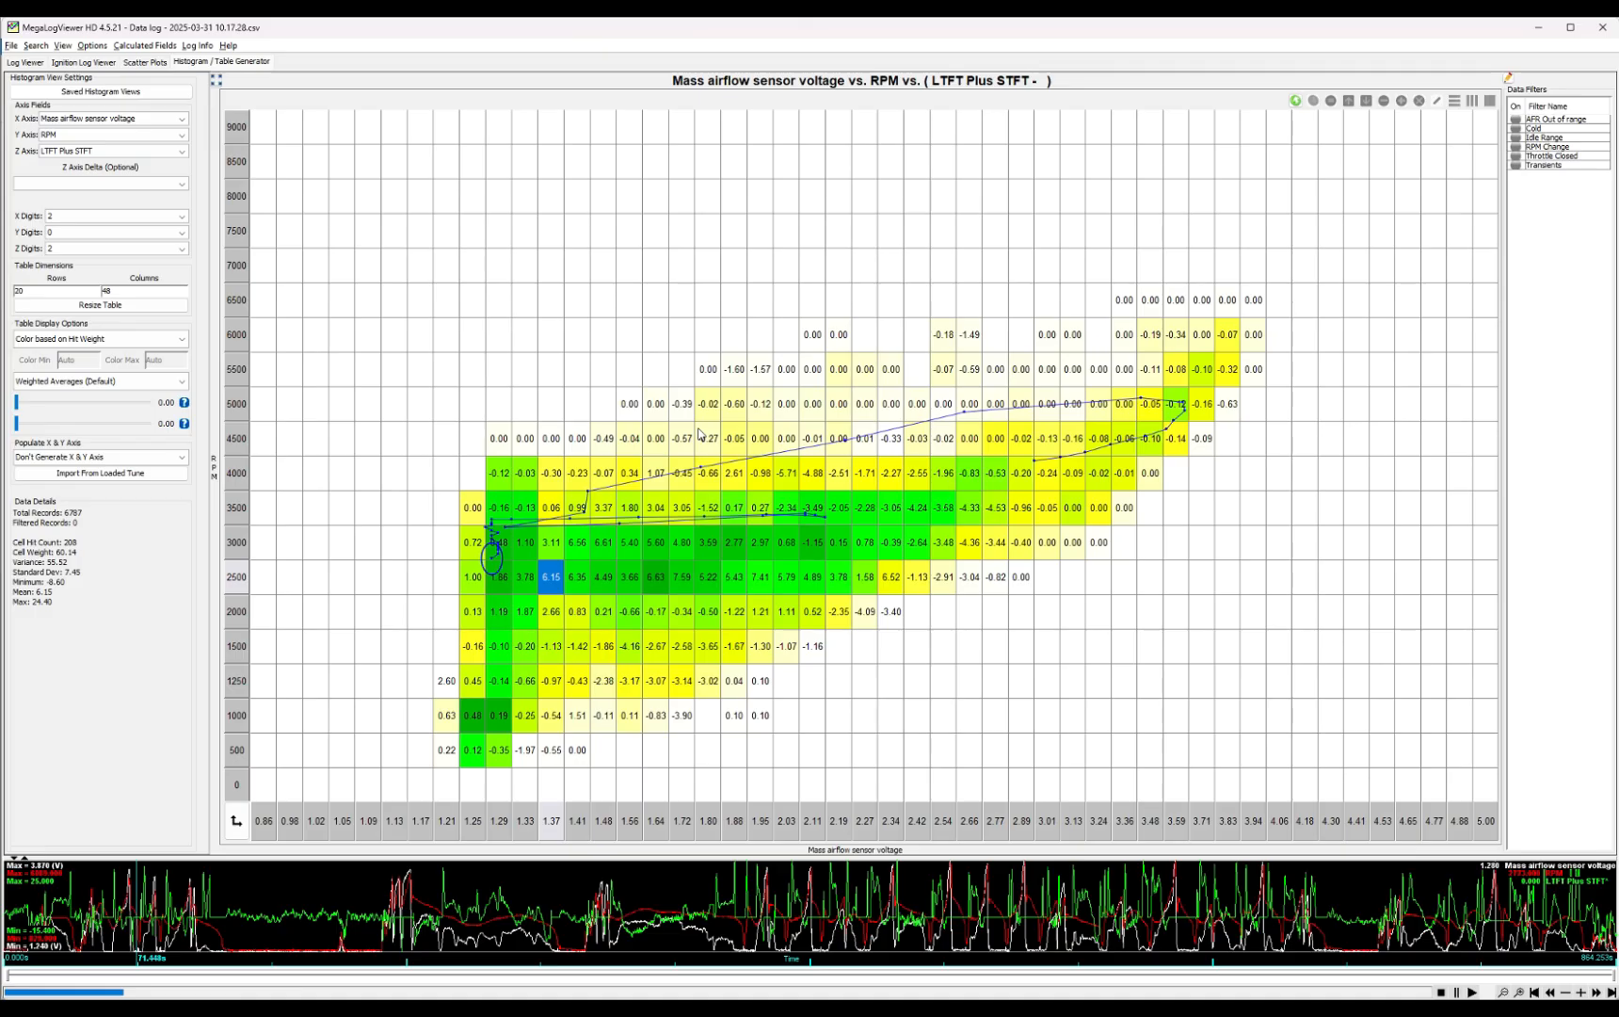
- Check the histogram cell at 1.41 V and 2500 RPM in MegaLogViewer HD, and multiply the 1.406 V airflow value in the Tune Editor by 1.03
{"action": "key", "text": "alt+Tab"}
{"action": "left_click", "coordinate": [567, 589]}
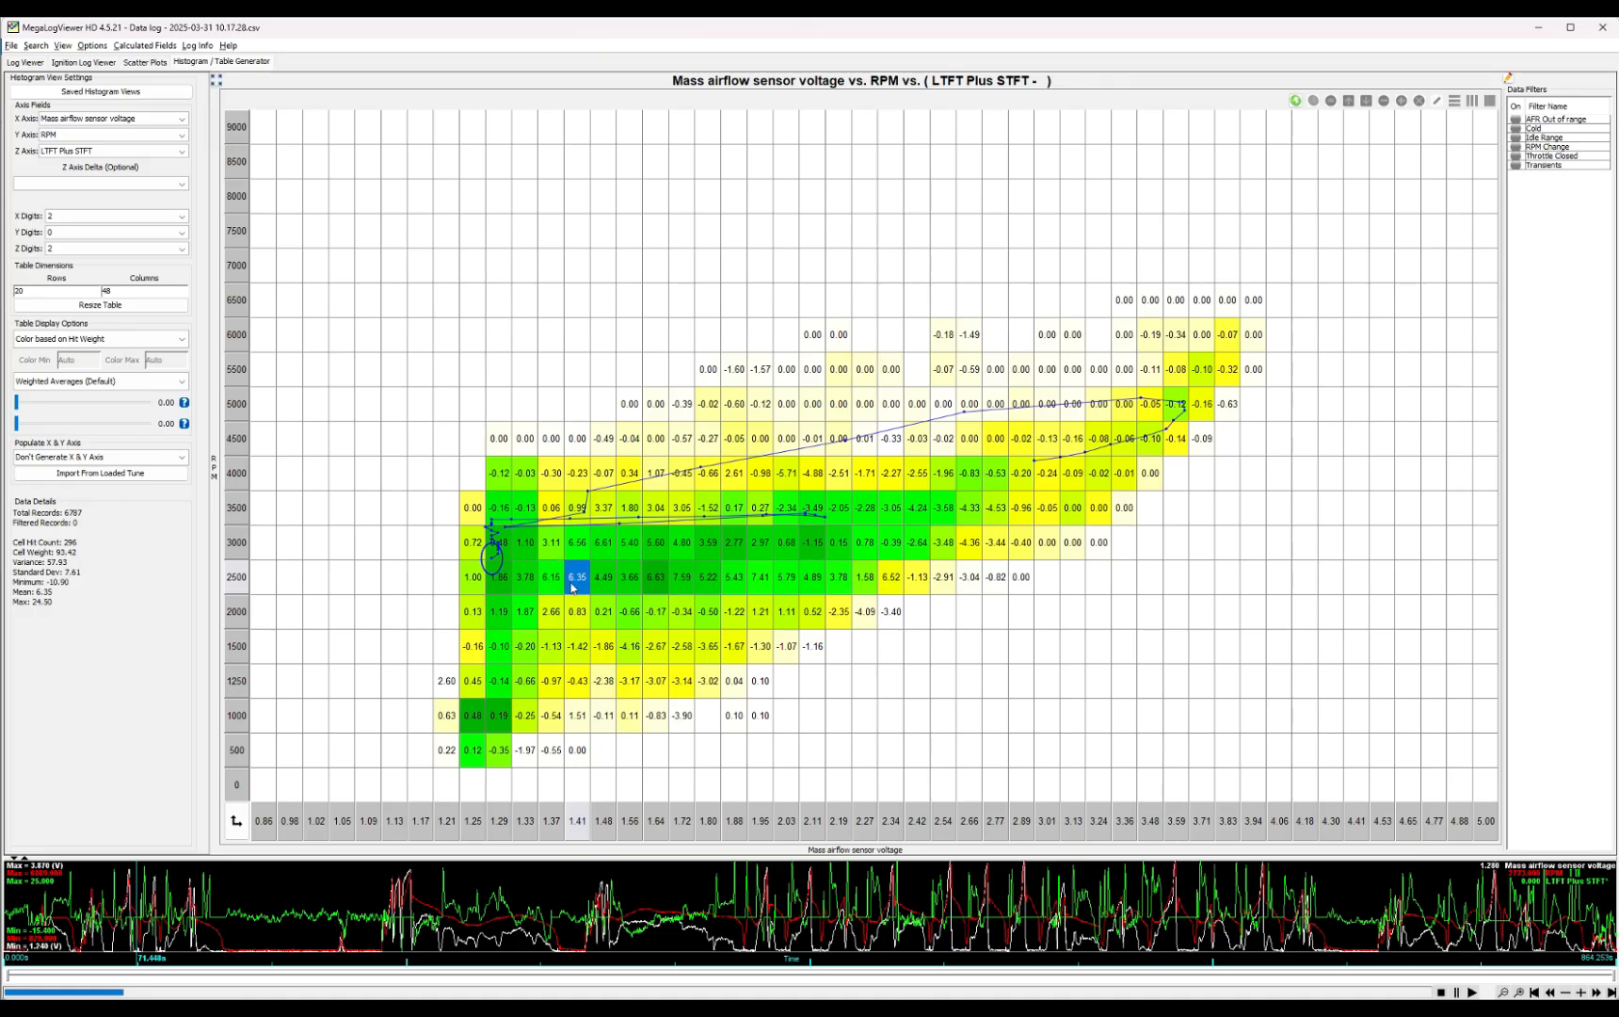
{"action": "key", "text": "alt+Tab"}
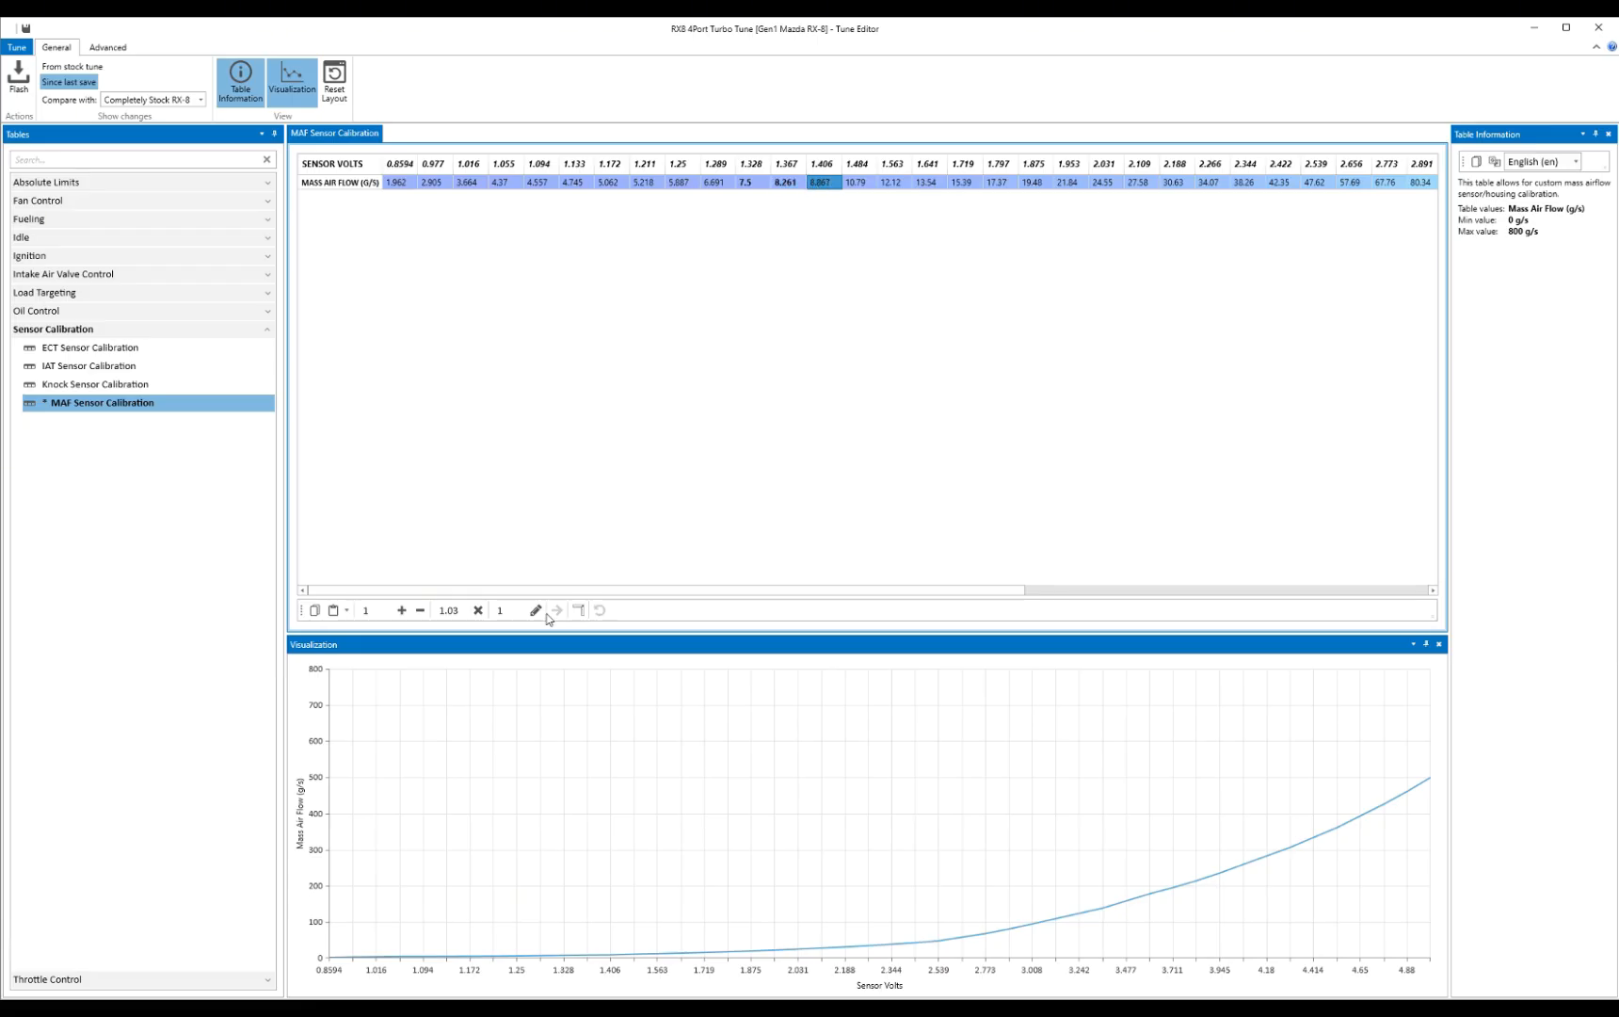
- Check the histogram's 1.48 V cells at 2500 and 3000 RPM, and multiply the 1.484 V airflow value in the Tune Editor by 1.03
{"action": "key", "text": "alt+Tab"}
{"action": "left_click", "coordinate": [605, 583]}
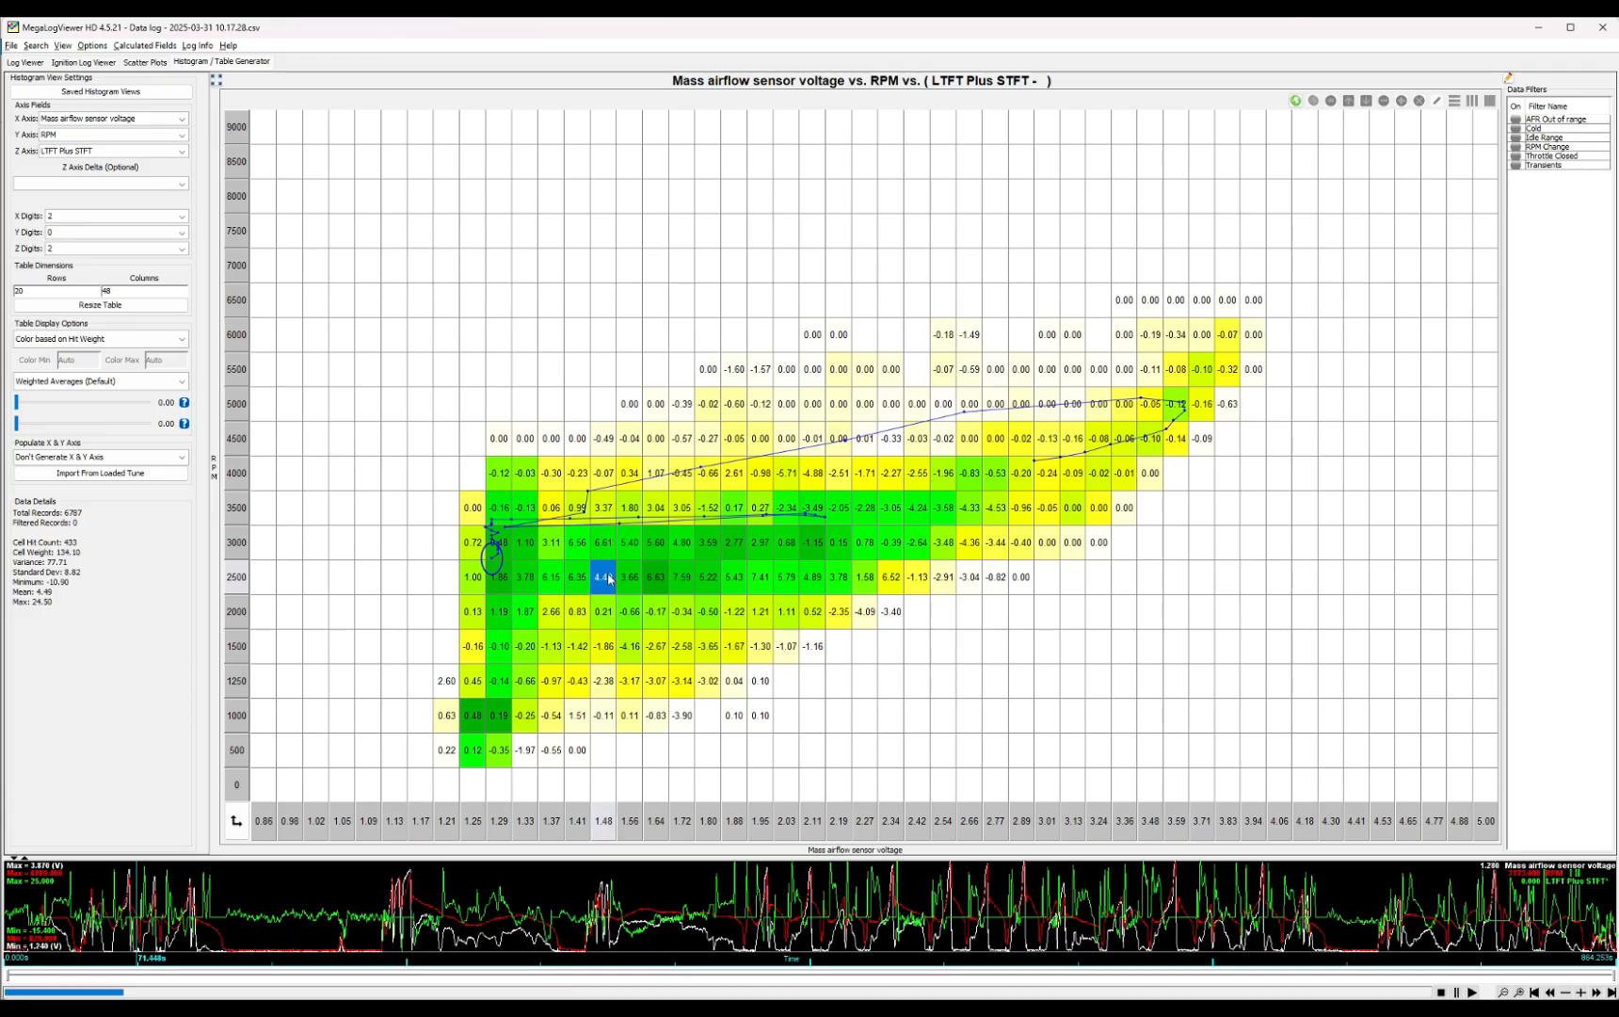
{"action": "left_click", "coordinate": [606, 552]}
{"action": "left_click_drag", "start_coordinate": [608, 562], "coordinate": [605, 569]}
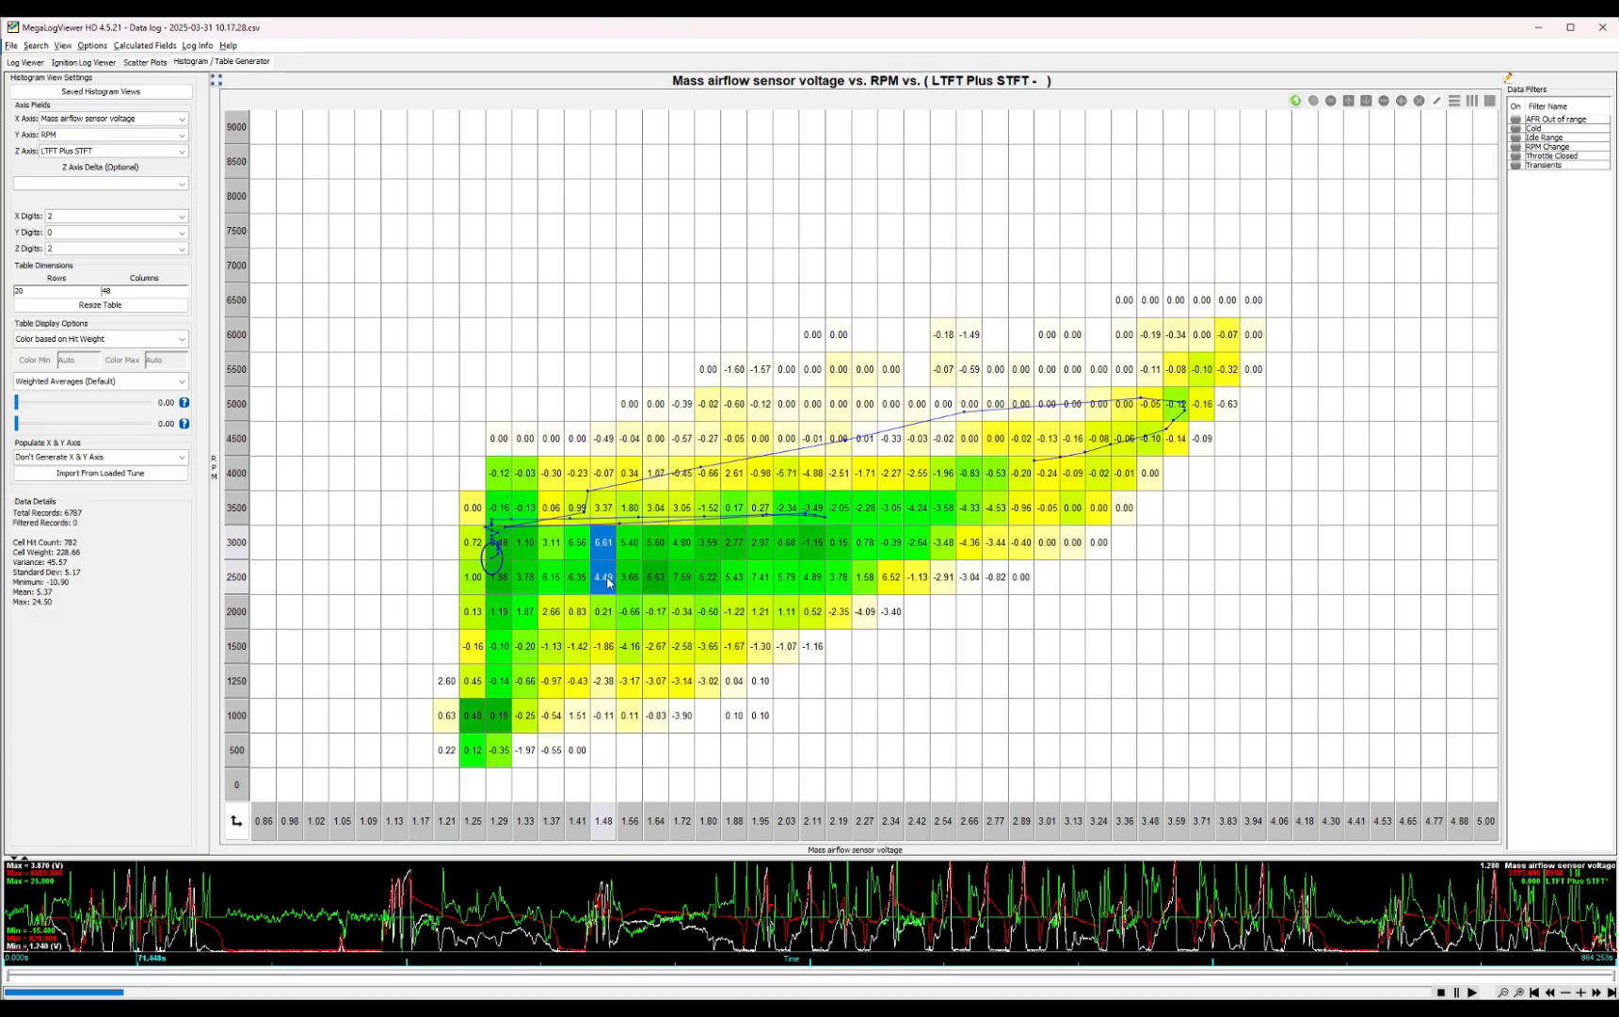
{"action": "key", "text": "alt+Tab"}
{"action": "left_click", "coordinate": [855, 181]}
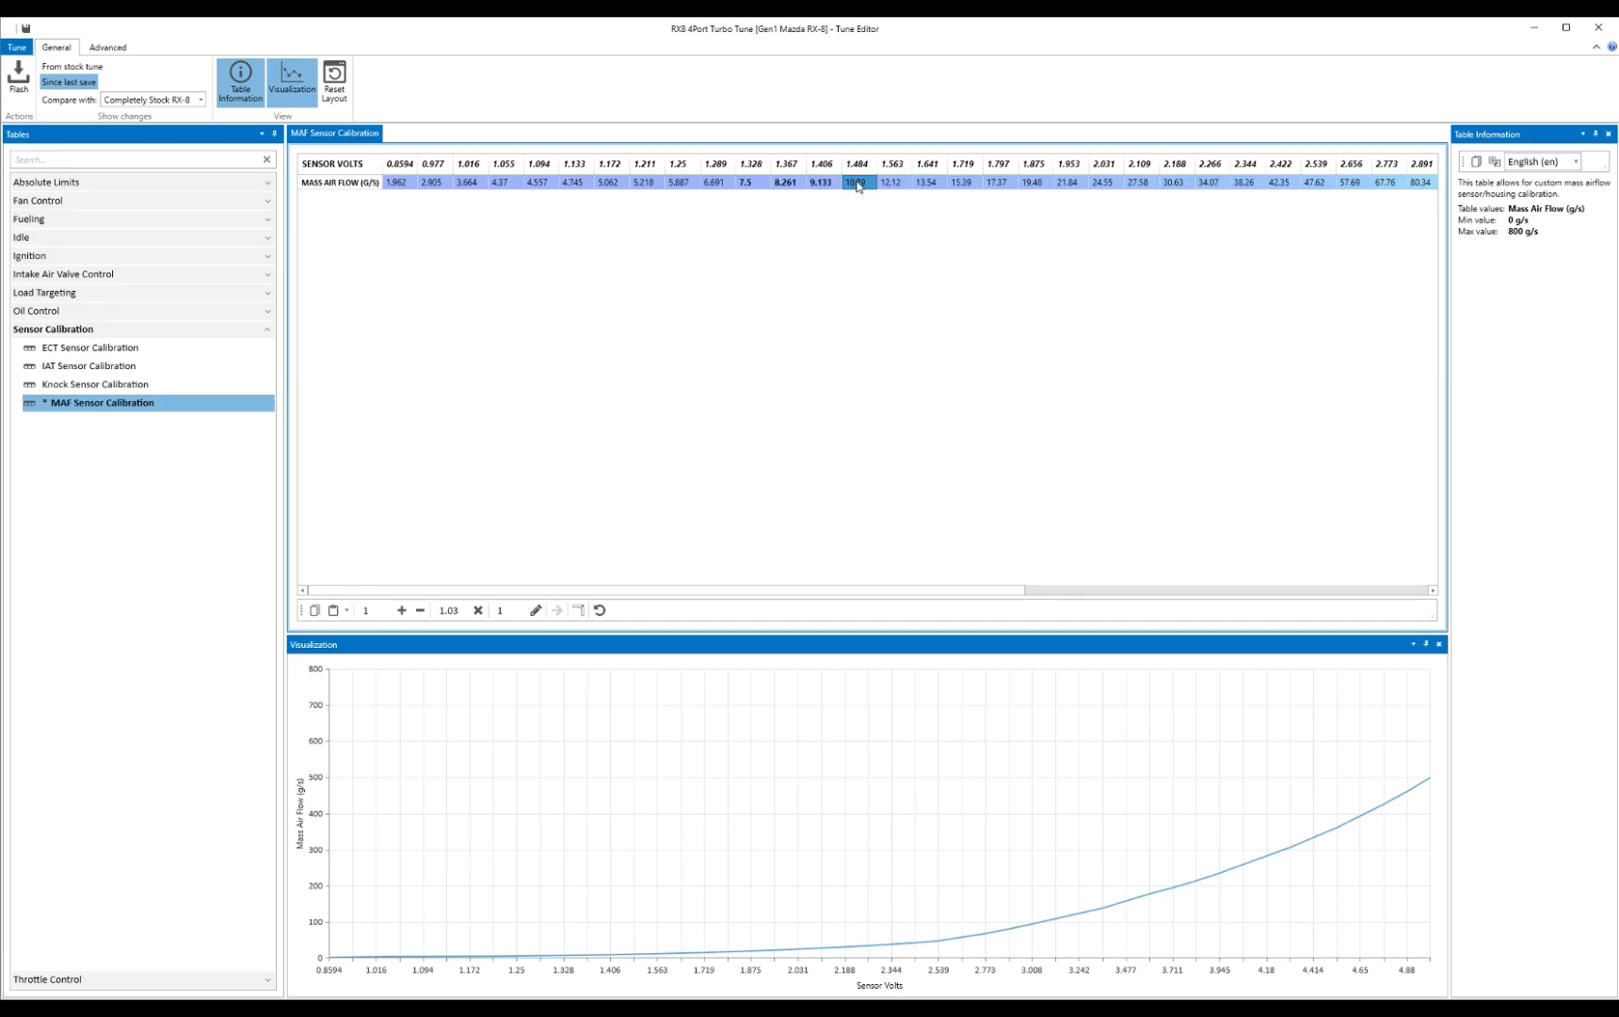
{"action": "left_click", "coordinate": [478, 610]}
- Check the histogram's 1.56 V cells at 2500 and 3000 RPM, and multiply the 1.563 V airflow value in the Tune Editor by 1.025
{"action": "key", "text": "alt+Tab"}
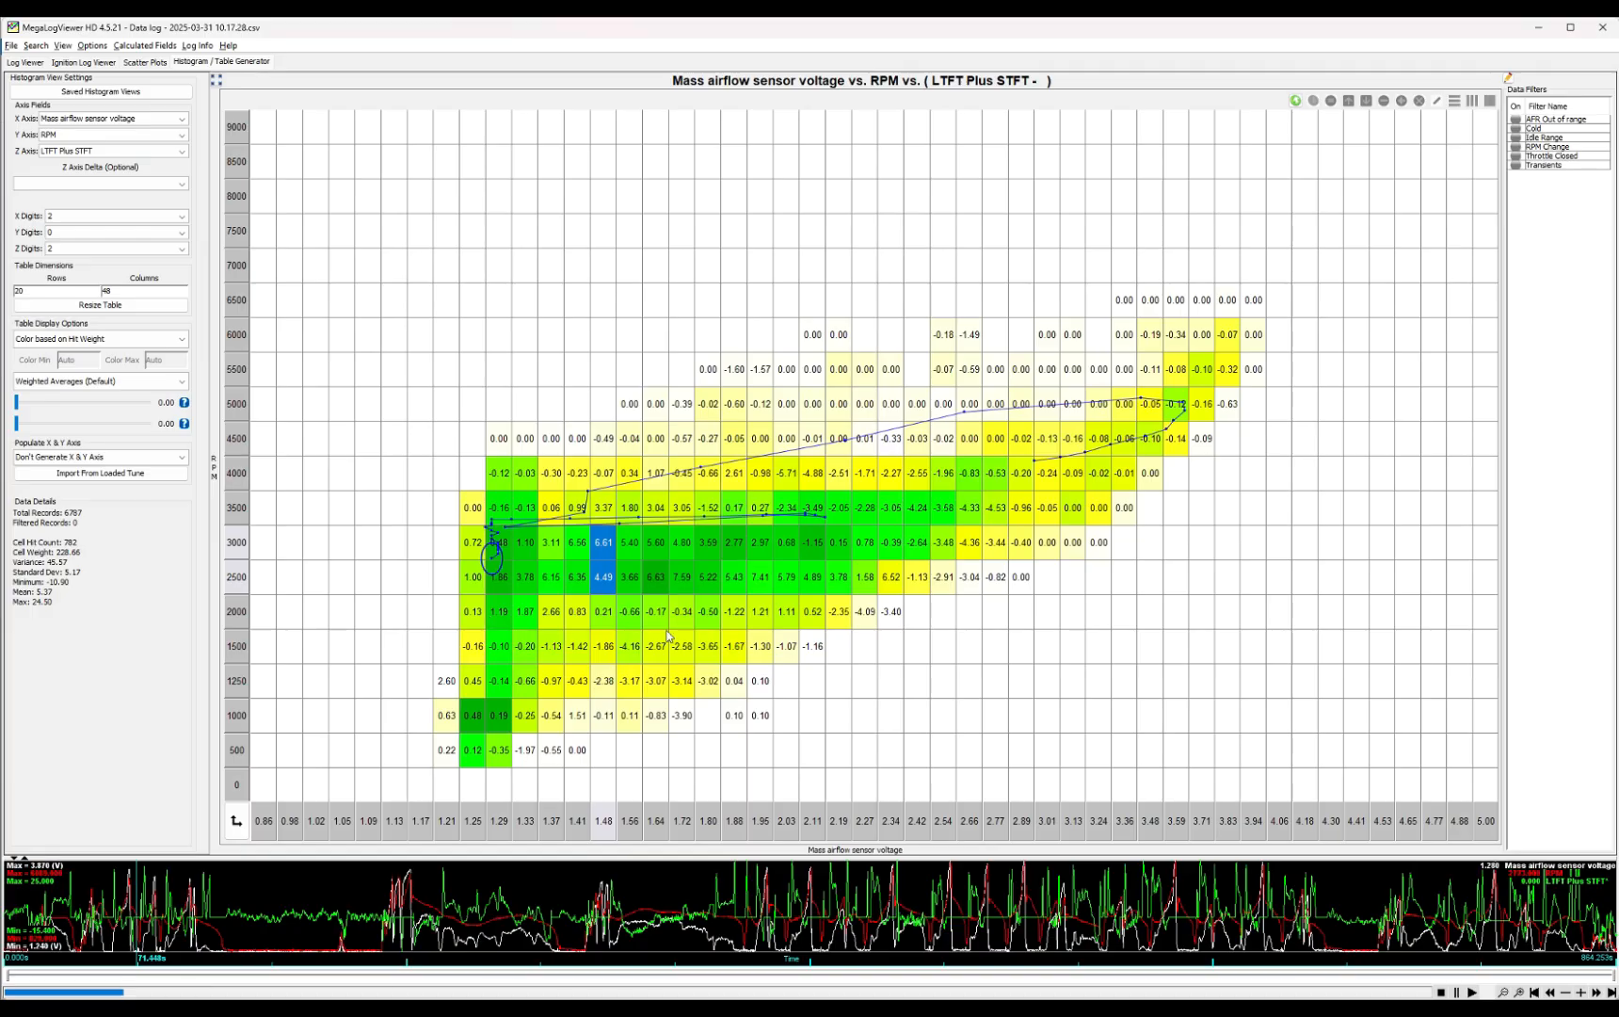
{"action": "left_click", "coordinate": [637, 583]}
{"action": "left_click_drag", "start_coordinate": [631, 544], "coordinate": [634, 578]}
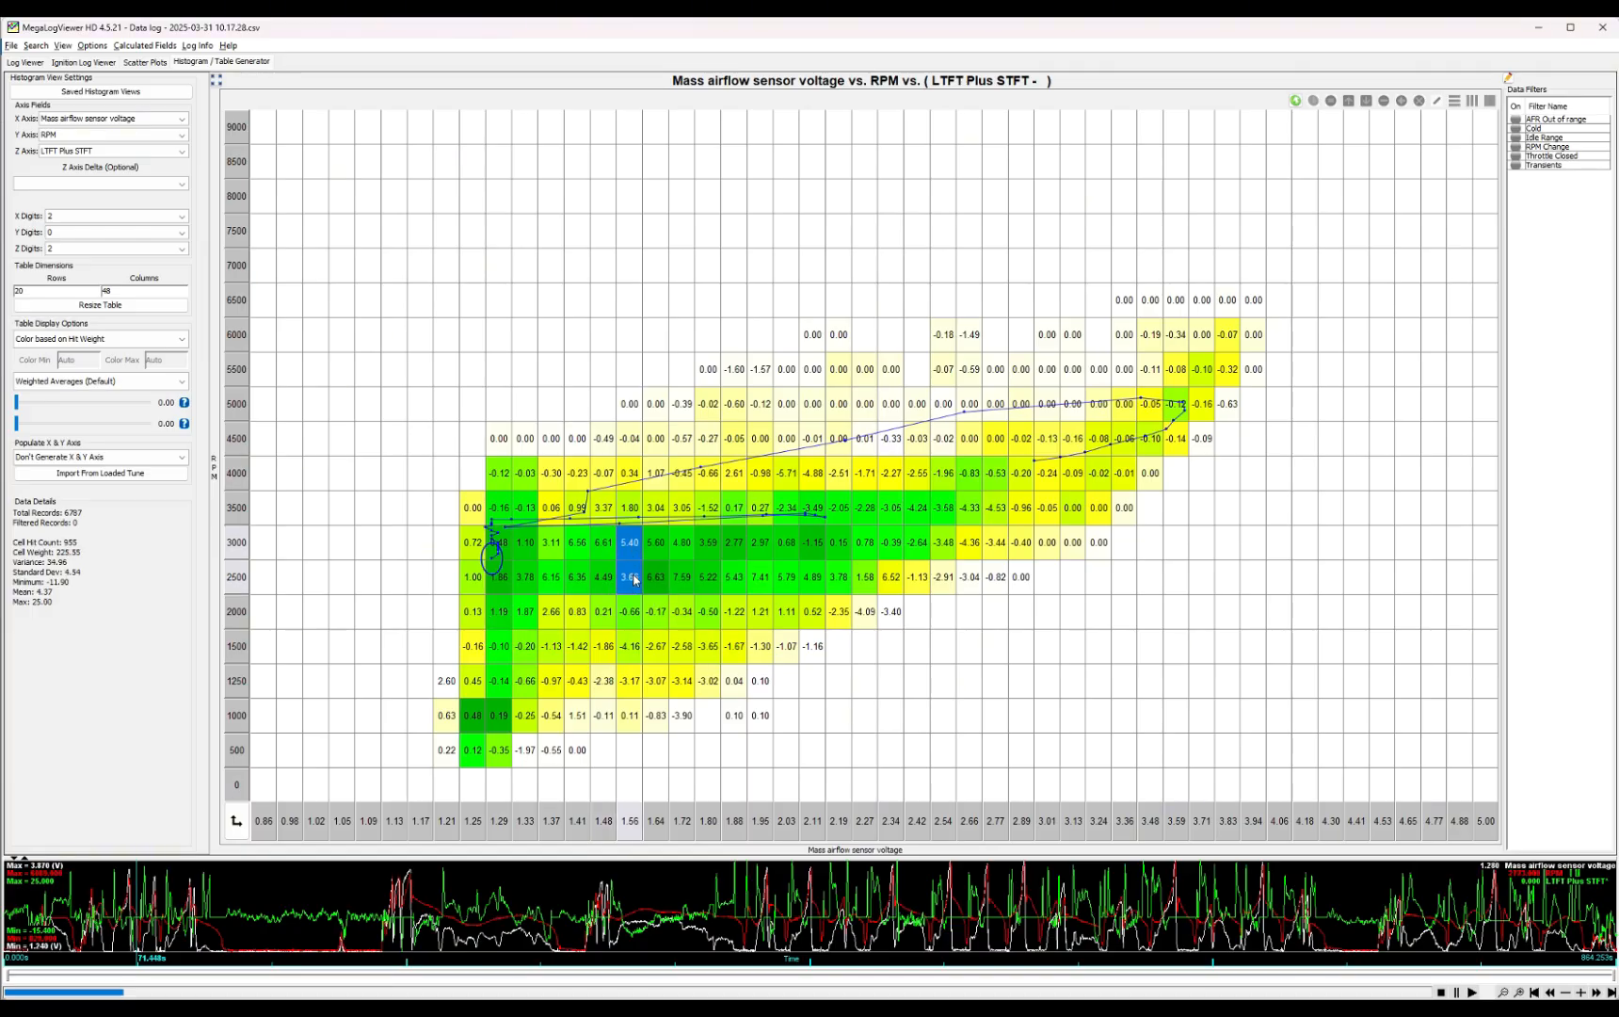
{"action": "key", "text": "alt+Tab"}
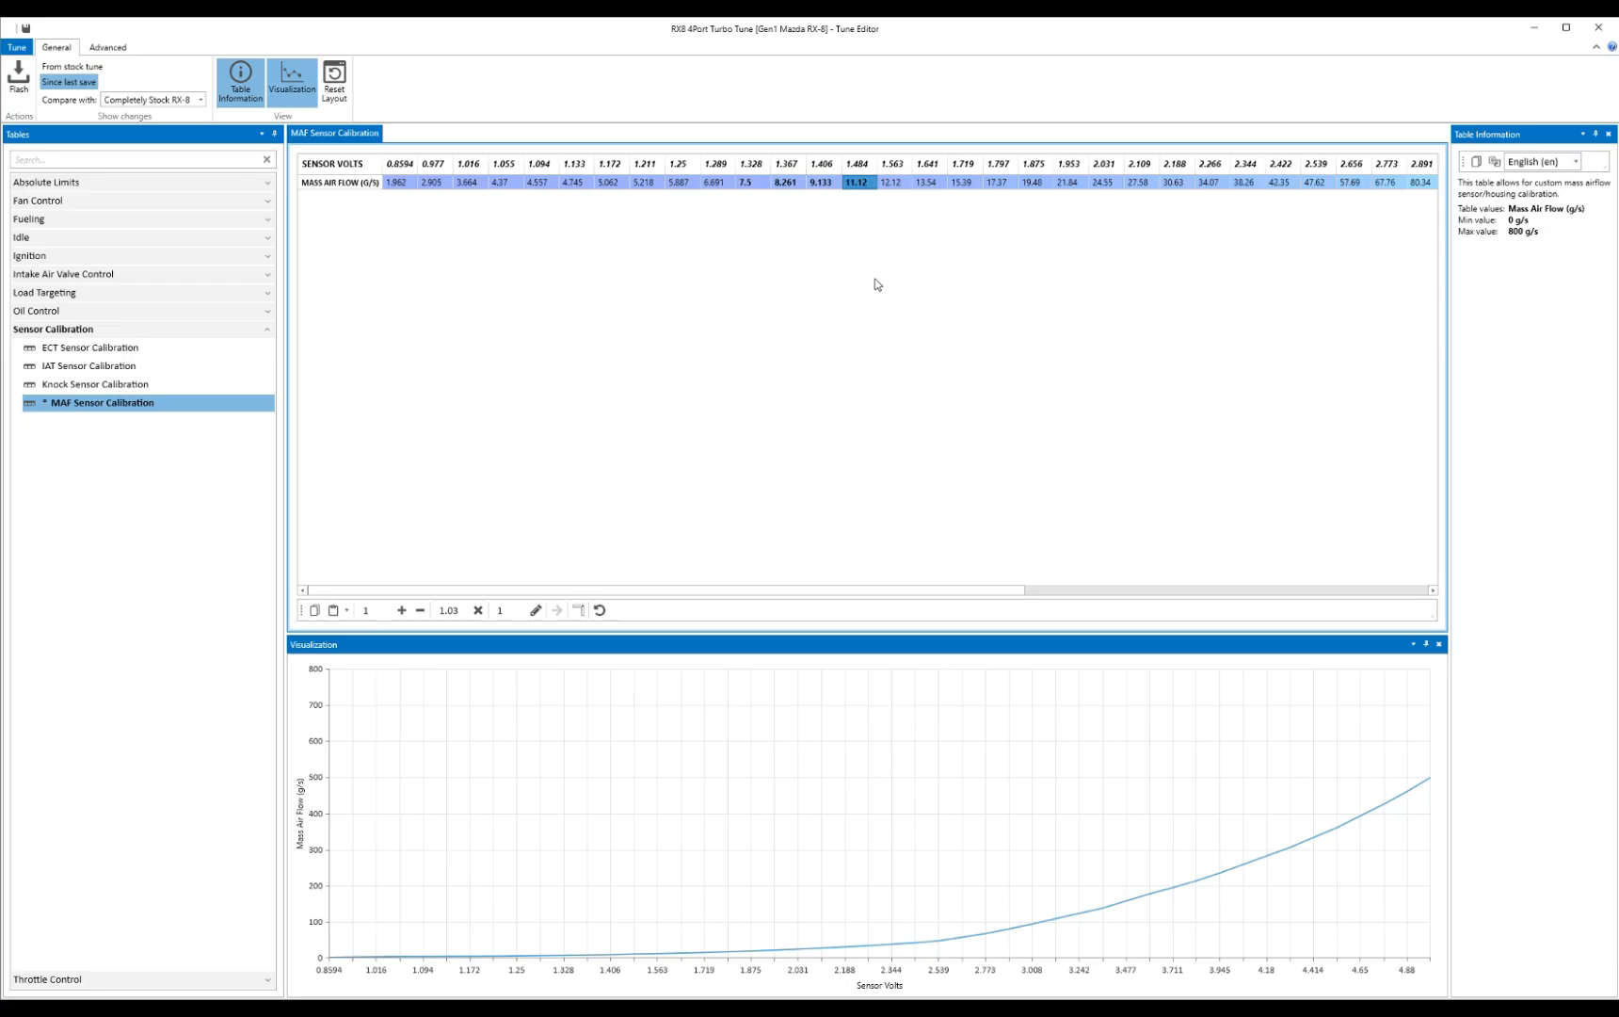
{"action": "key", "text": "Right"}
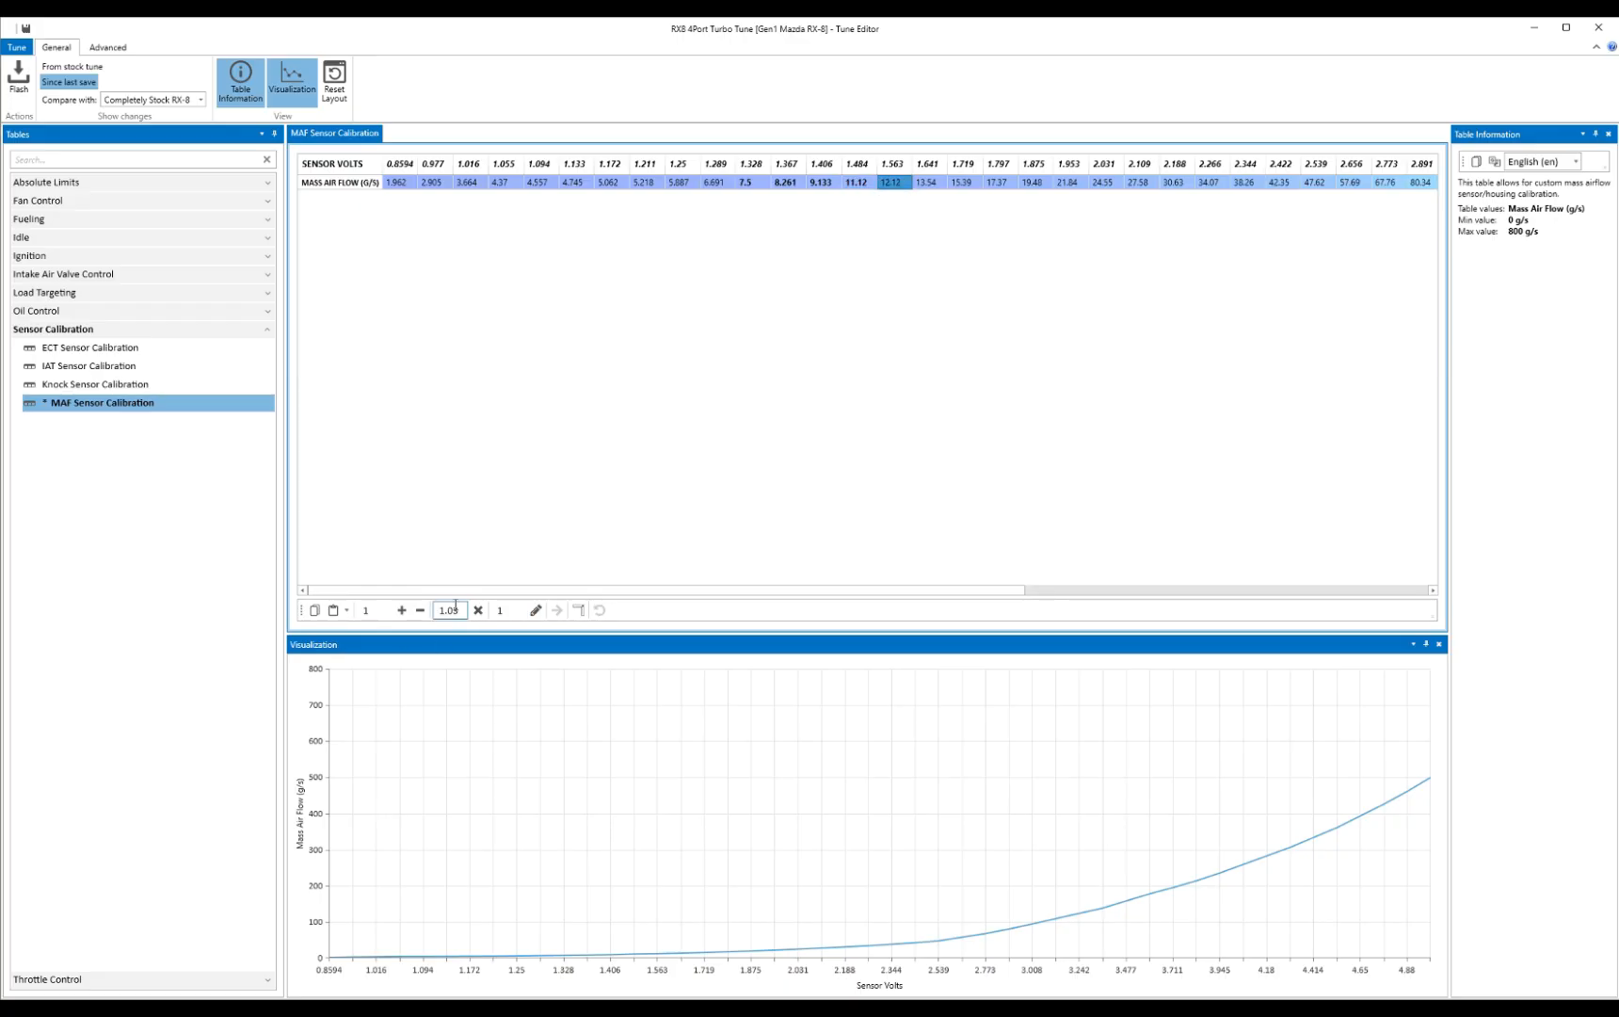
{"action": "left_click_drag", "start_coordinate": [456, 608], "coordinate": [460, 611]}
{"action": "type", "text": "25"}
- Check the histogram's 1.64 V cells at 2500 and 3000 RPM, and multiply the 1.641 V airflow value in the Tune Editor by 1.03
{"action": "key", "text": "alt+Tab"}
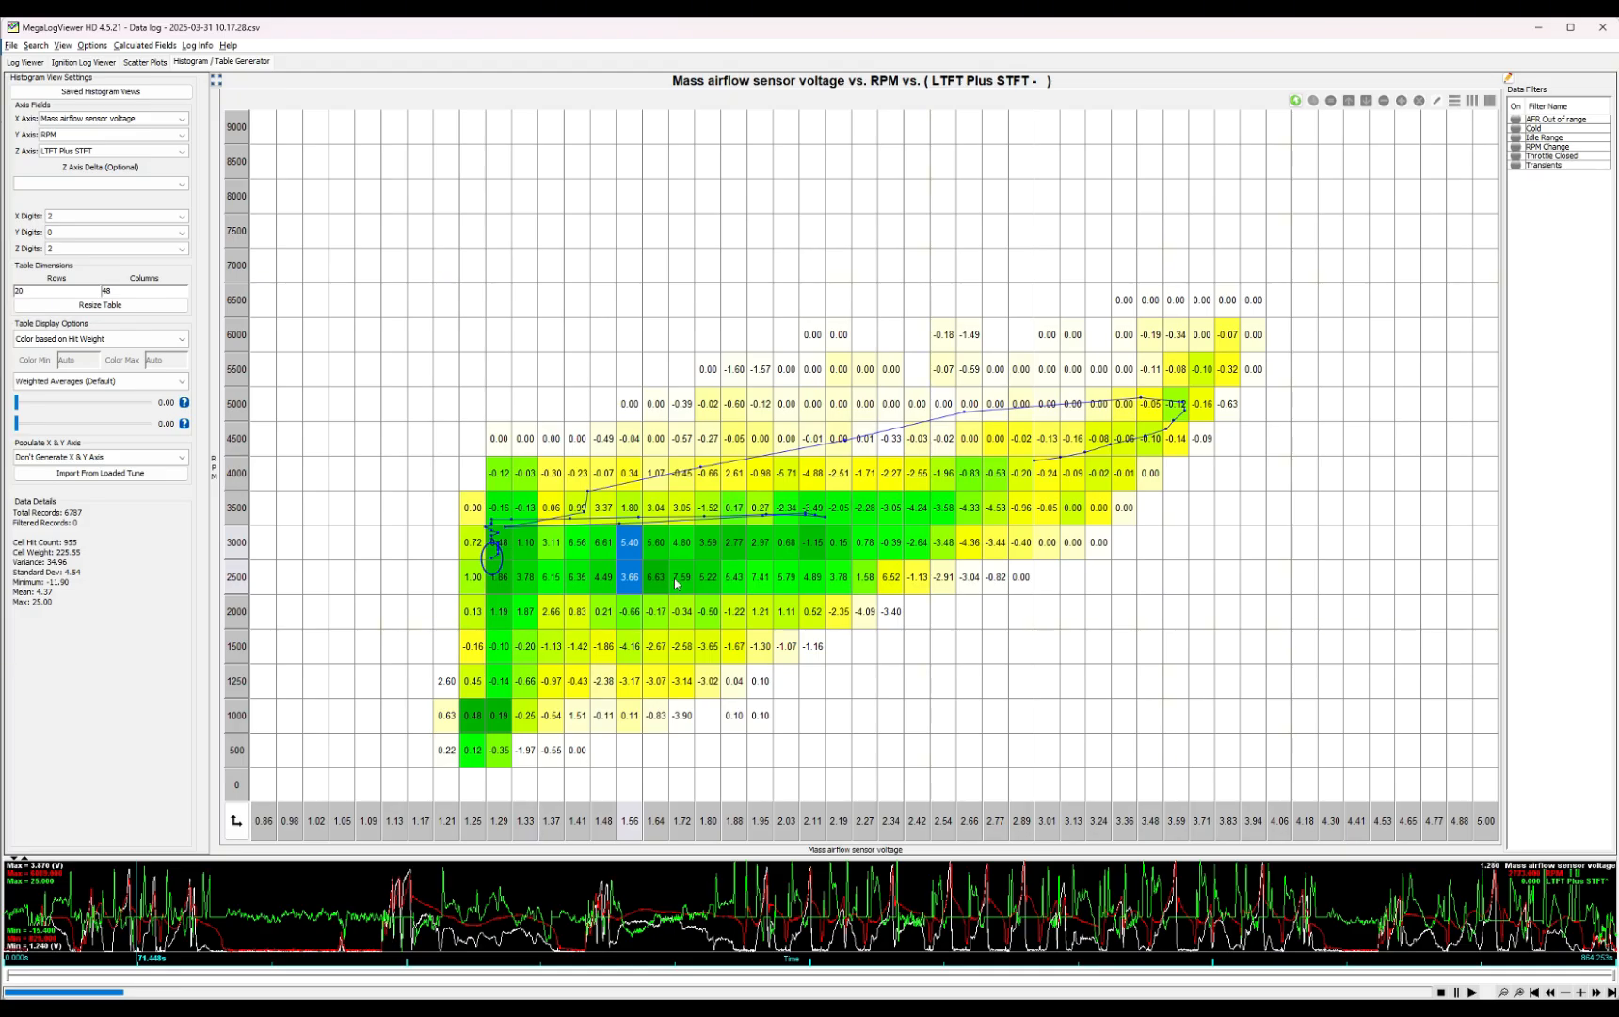
{"action": "mouse_move", "coordinate": [659, 579]}
{"action": "left_mouse_down"}
{"action": "mouse_move", "coordinate": [672, 607]}
{"action": "mouse_move", "coordinate": [656, 567]}
{"action": "left_mouse_up"}
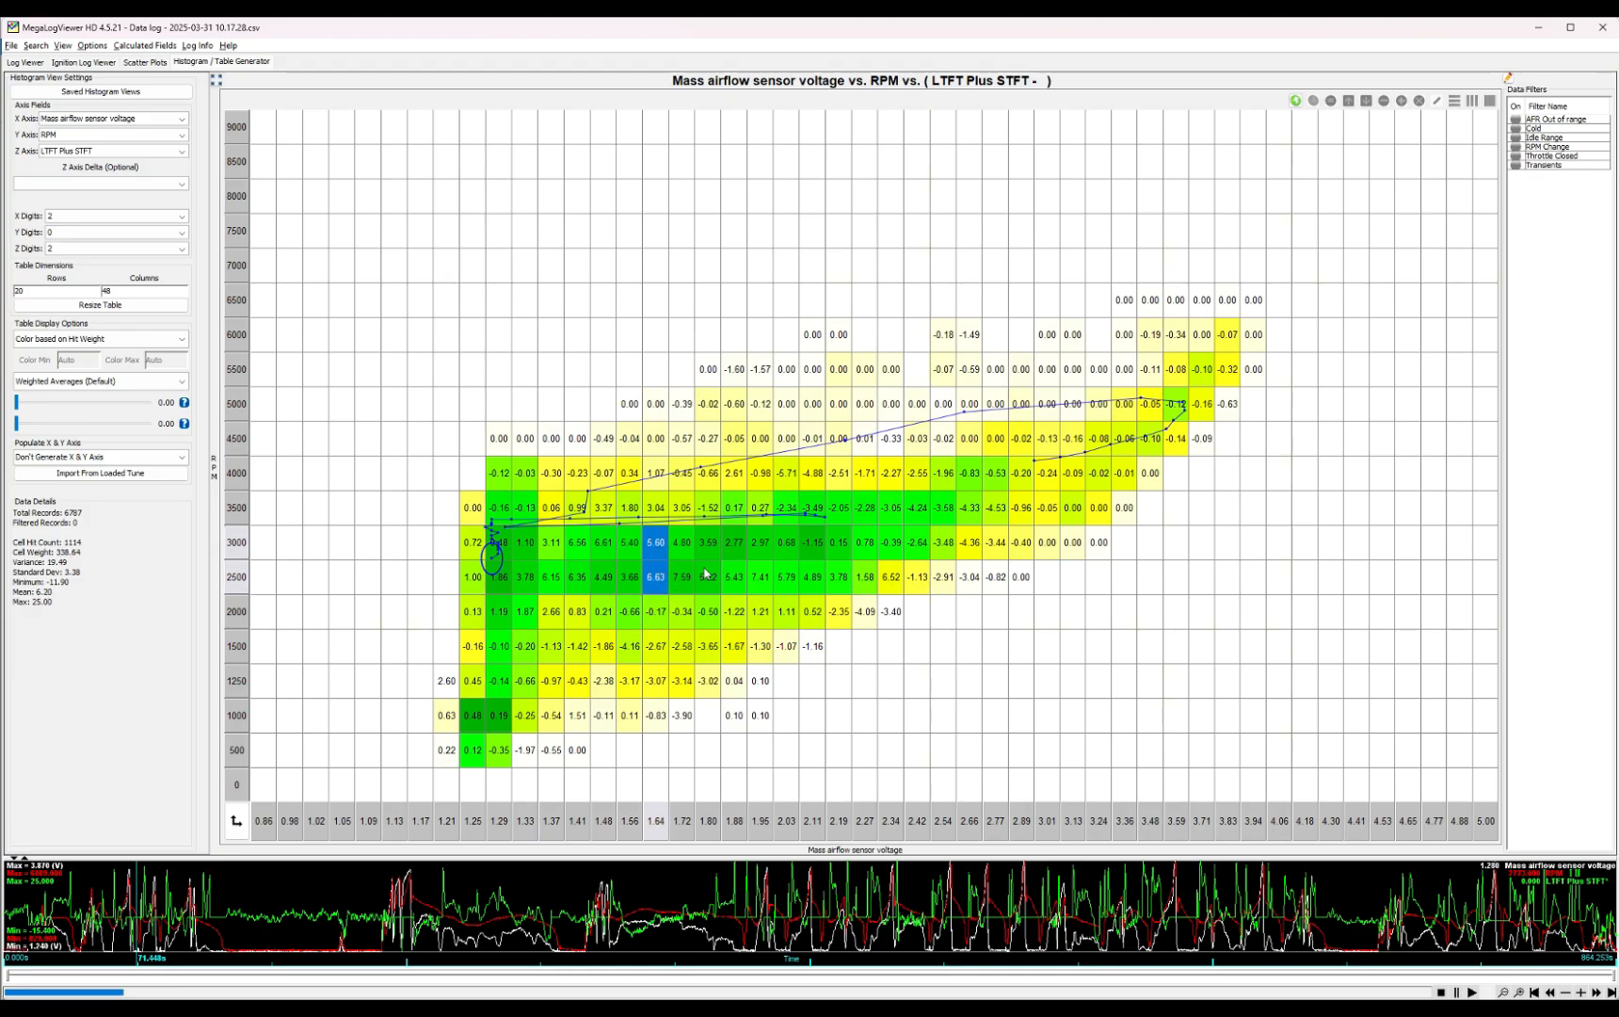
{"action": "key", "text": "alt+Tab"}
{"action": "key", "text": "Right"}
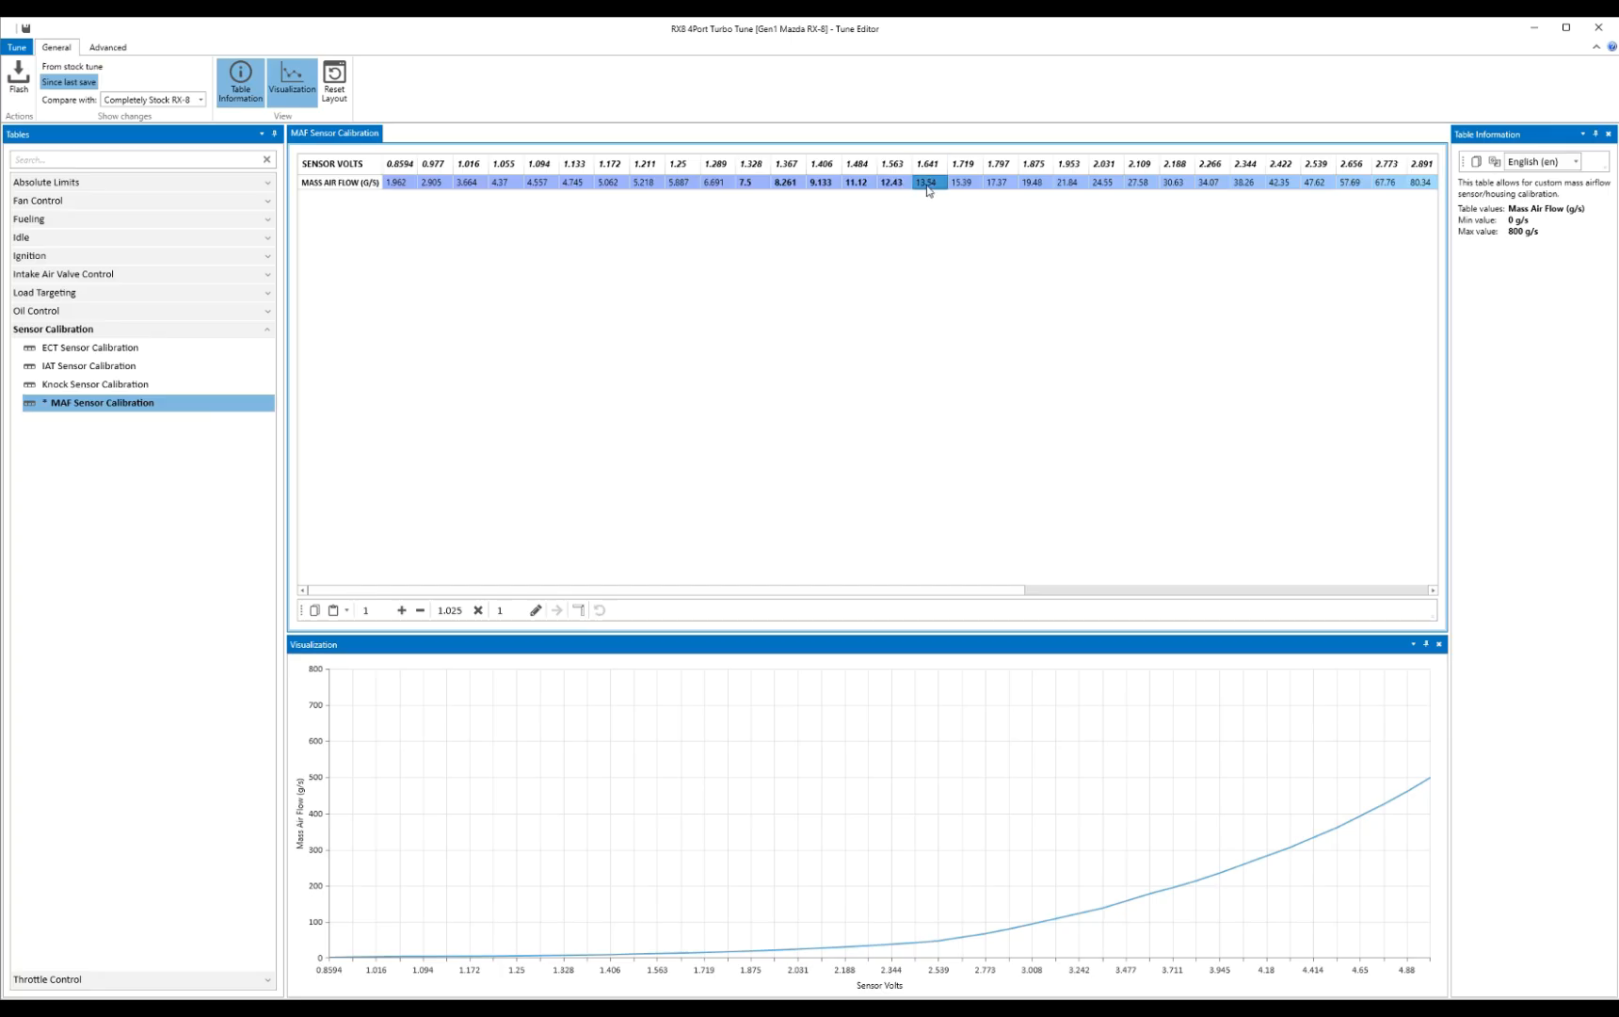
{"action": "left_click", "coordinate": [466, 612]}
{"action": "key", "text": "BackSpace"}
{"action": "key", "text": "BackSpace"}
{"action": "type", "text": "3"}
{"action": "left_click", "coordinate": [478, 610]}
{"action": "left_click", "coordinate": [969, 182]}
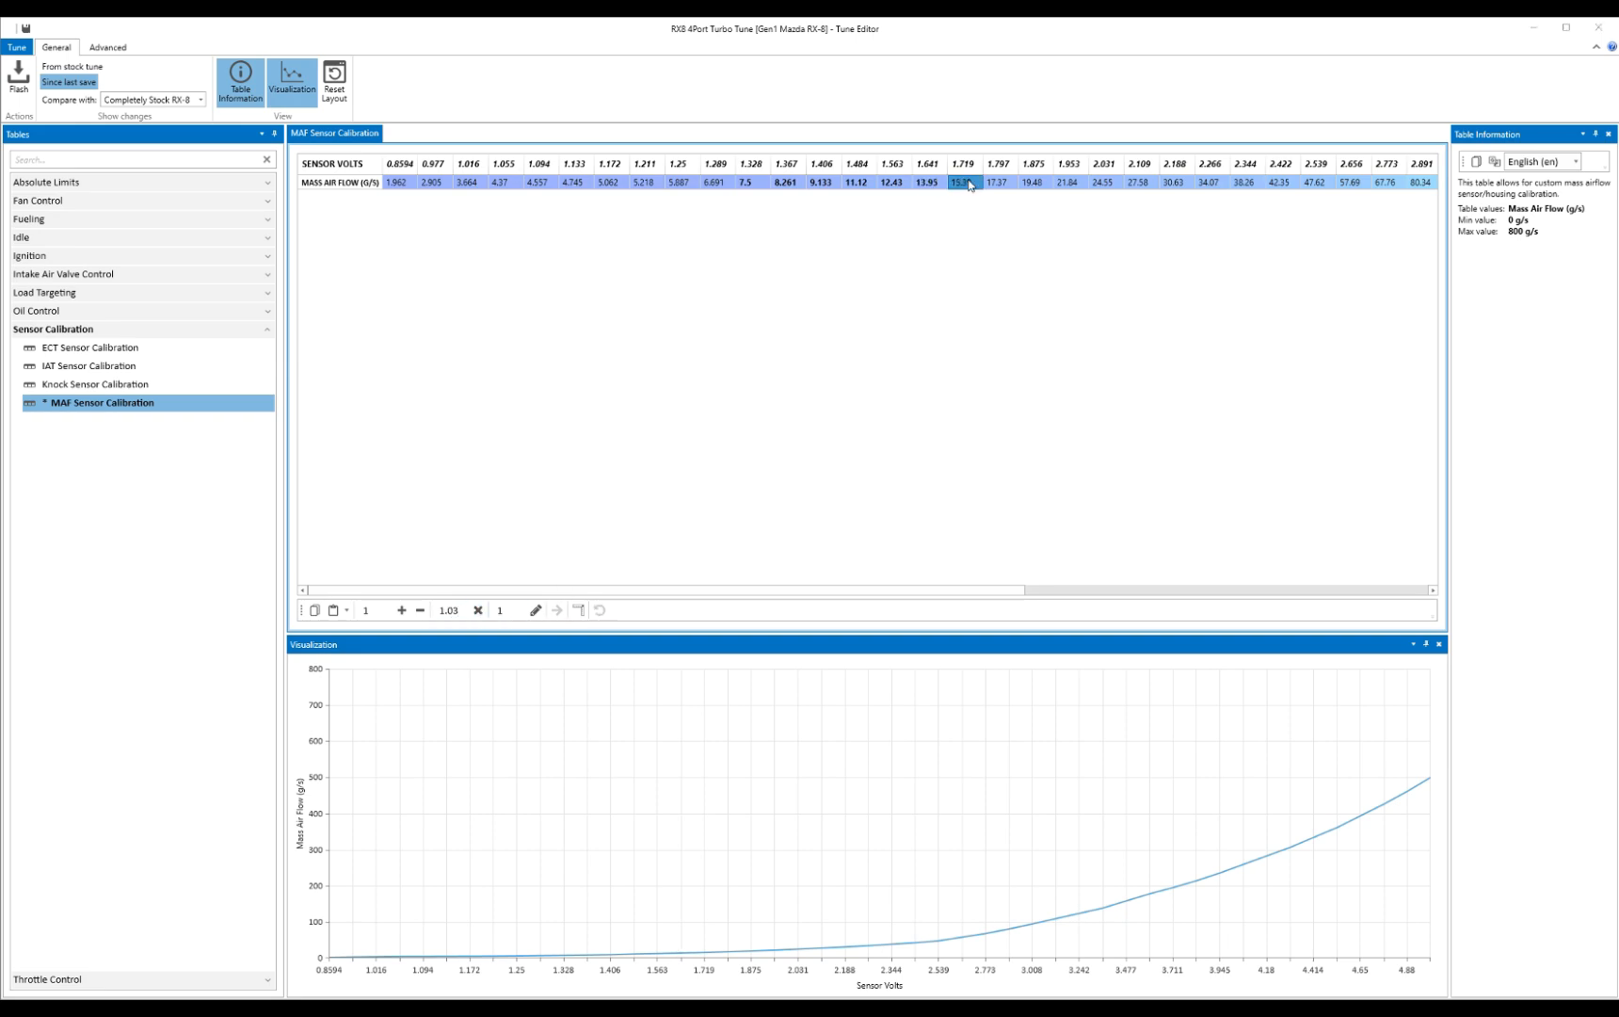
- Switch to MegaLogViewer HD and open "Data log - 2025-04-01 11.46.07.csv" from the VersaTuner Logs 3.09 folder
{"action": "key", "text": "alt+Tab"}
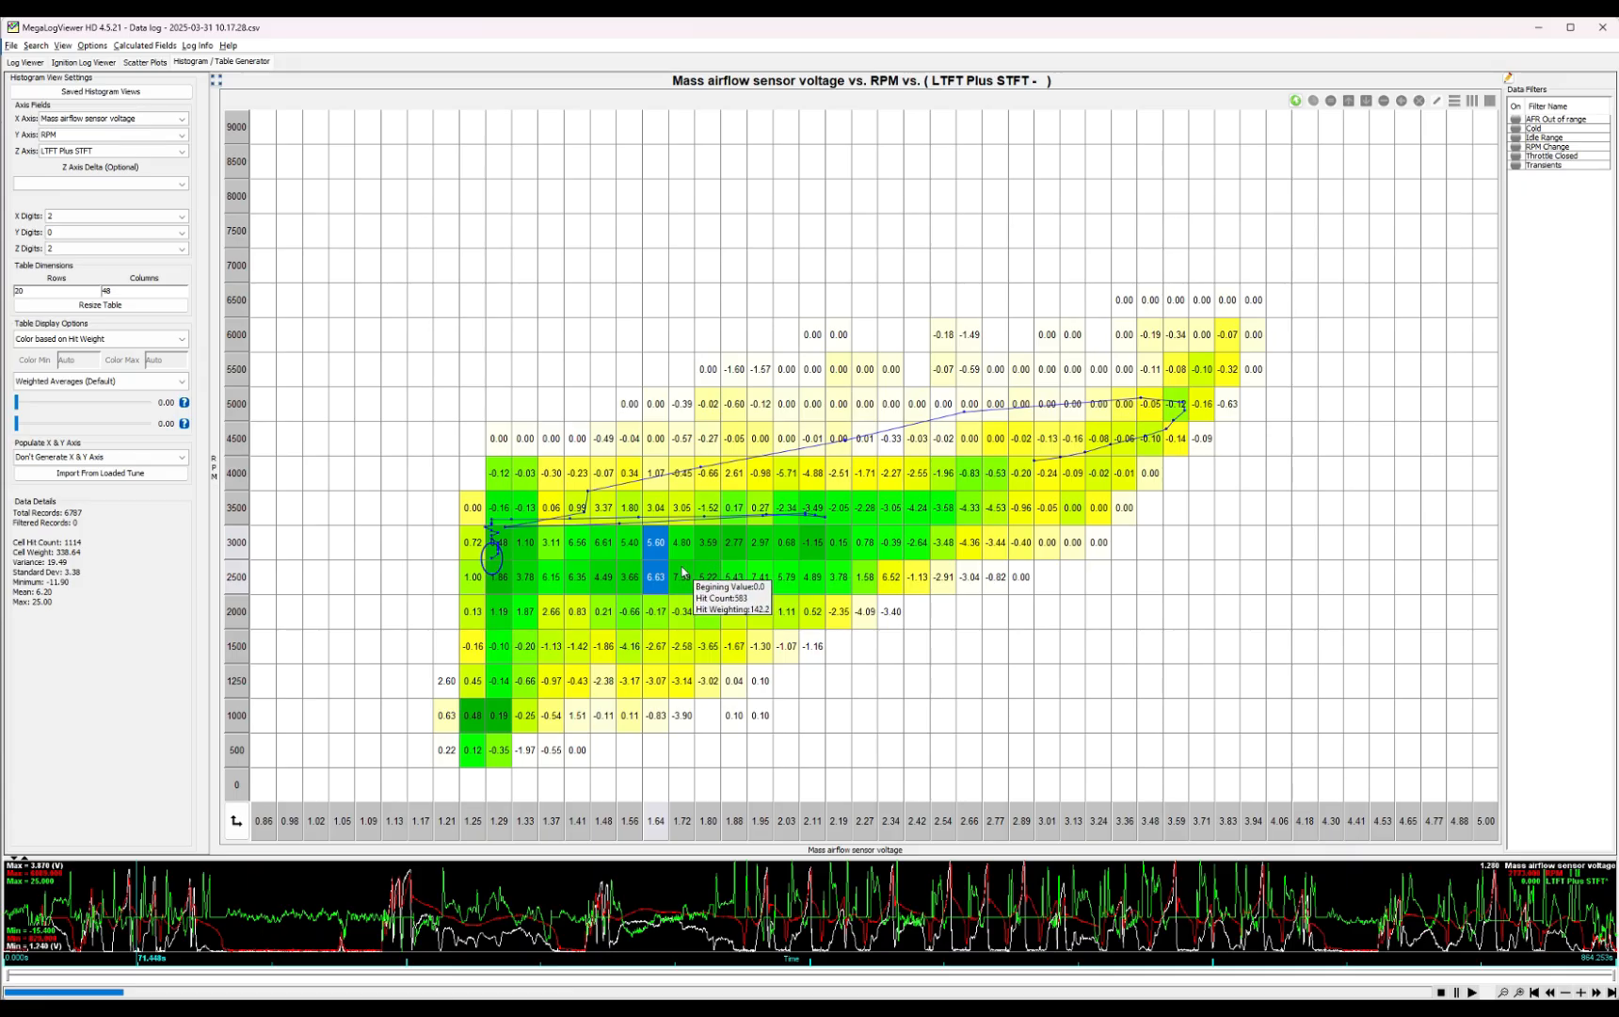
{"action": "left_click", "coordinate": [13, 45]}
{"action": "left_click", "coordinate": [28, 62]}
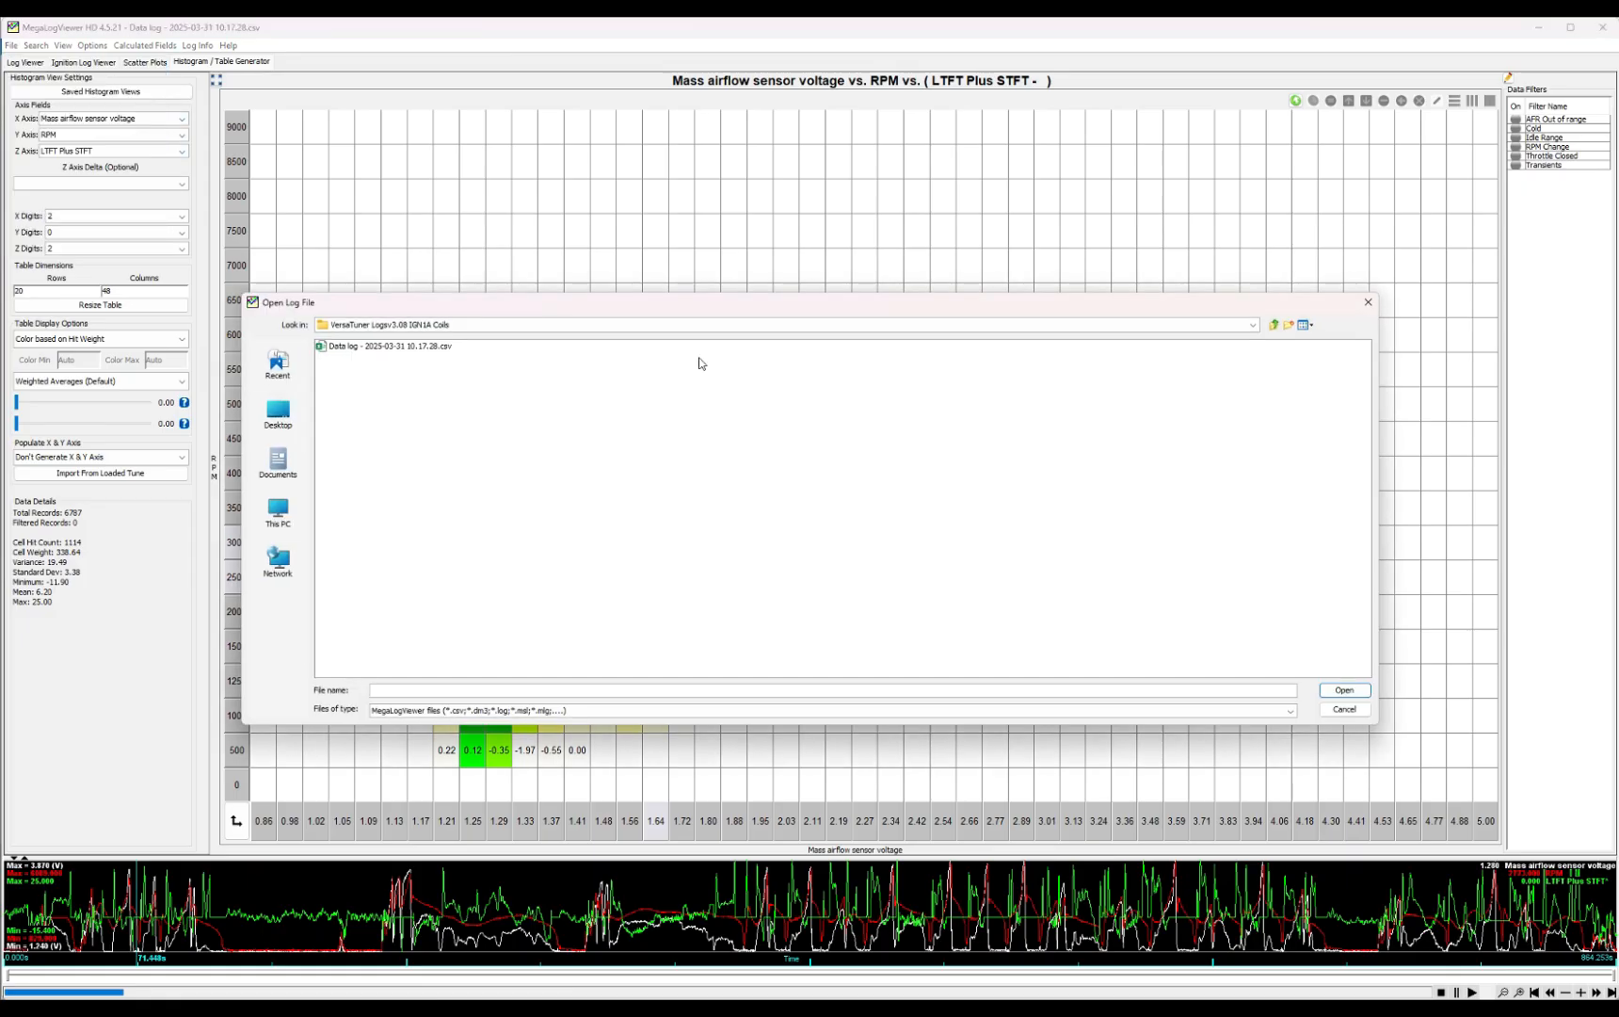
{"action": "left_click", "coordinate": [1273, 324]}
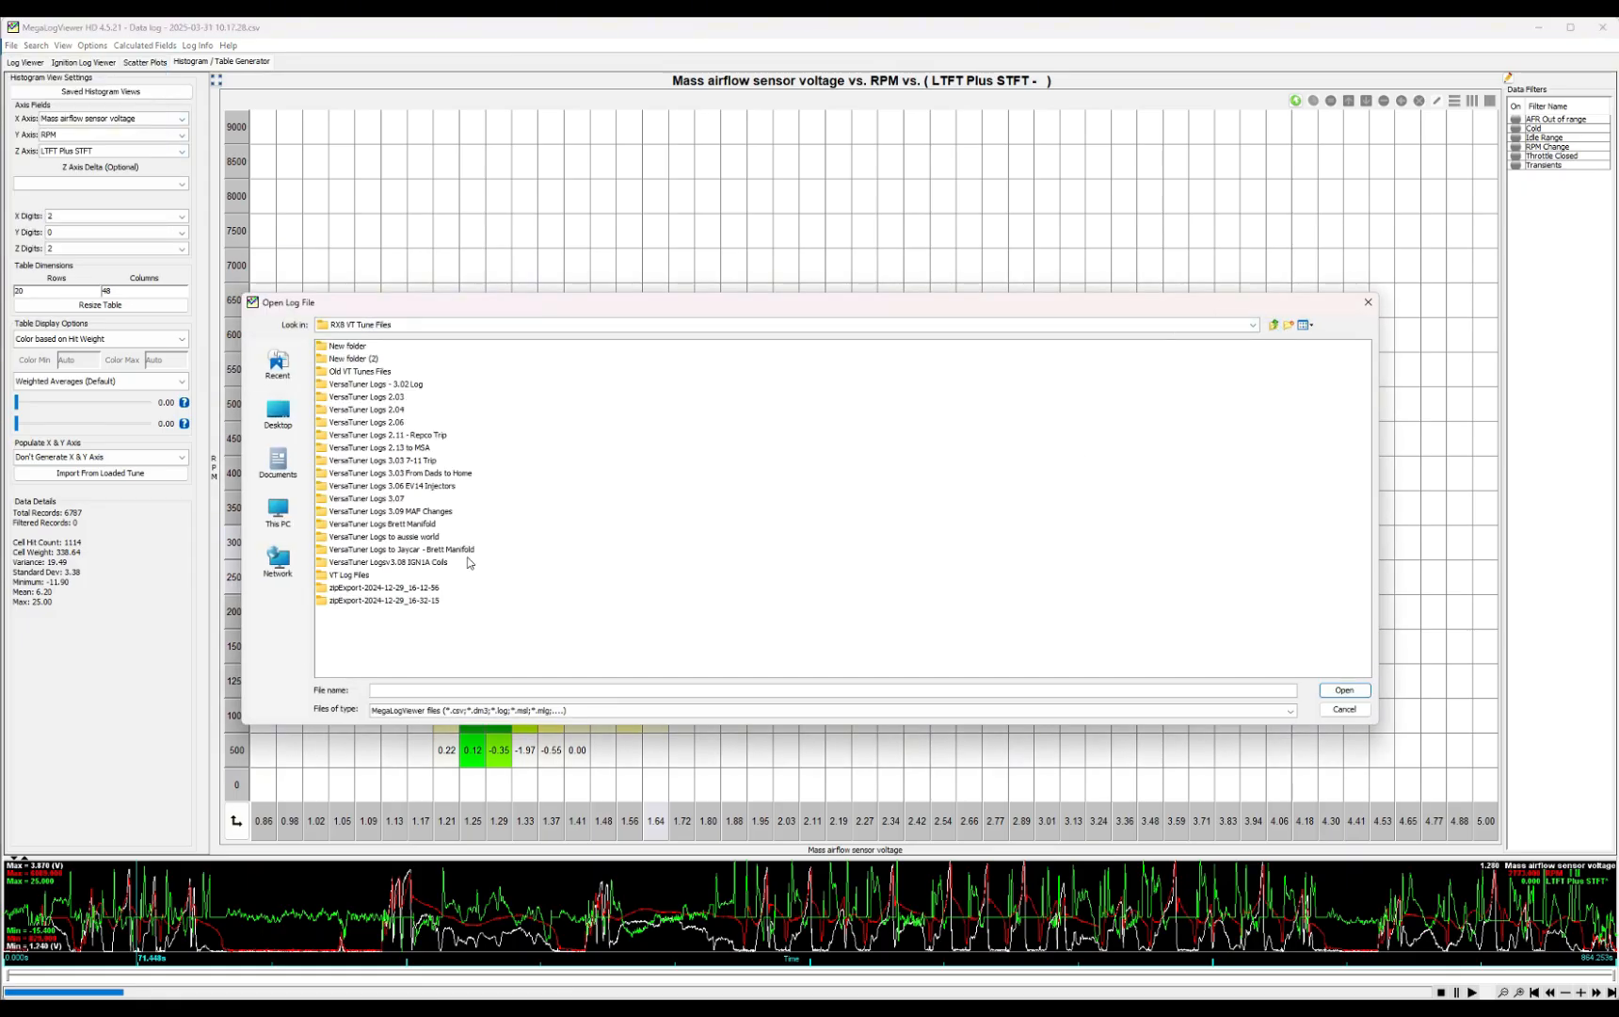
{"action": "double_click", "coordinate": [427, 511]}
{"action": "left_click", "coordinate": [389, 348]}
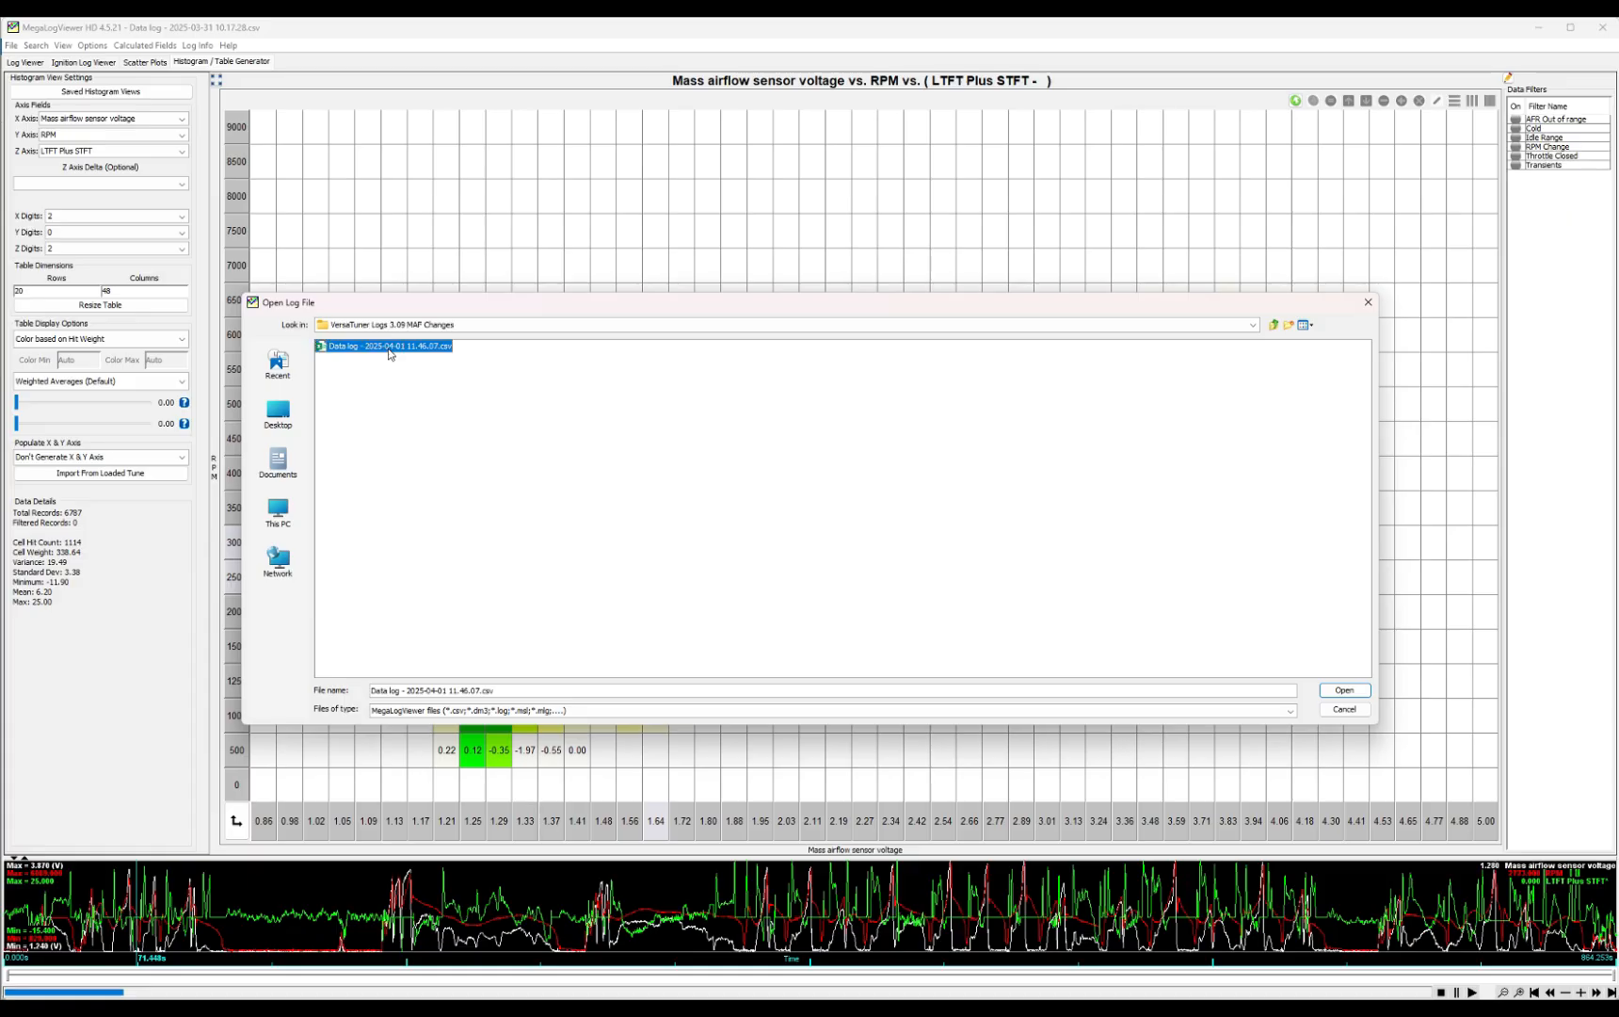
{"action": "double_click", "coordinate": [388, 347]}
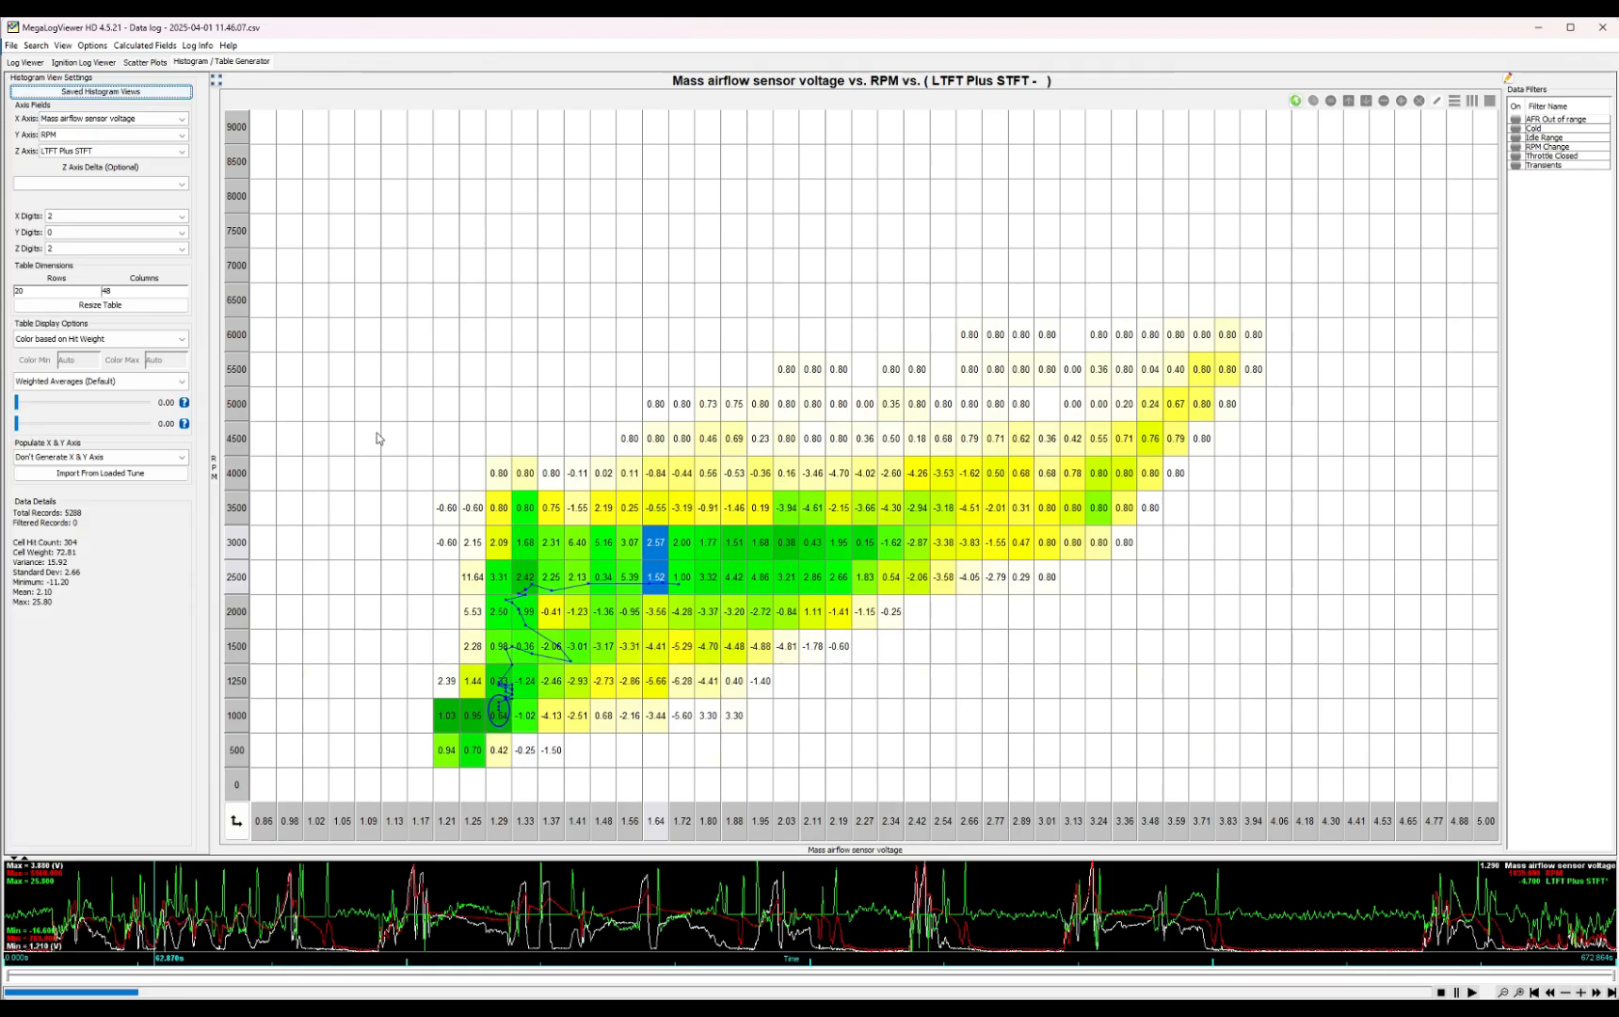
- Return to the Tune Editor and close version 3.08 of the RX8 4Port Turbo Tune without saving its changes
{"action": "key", "text": "alt+Tab"}
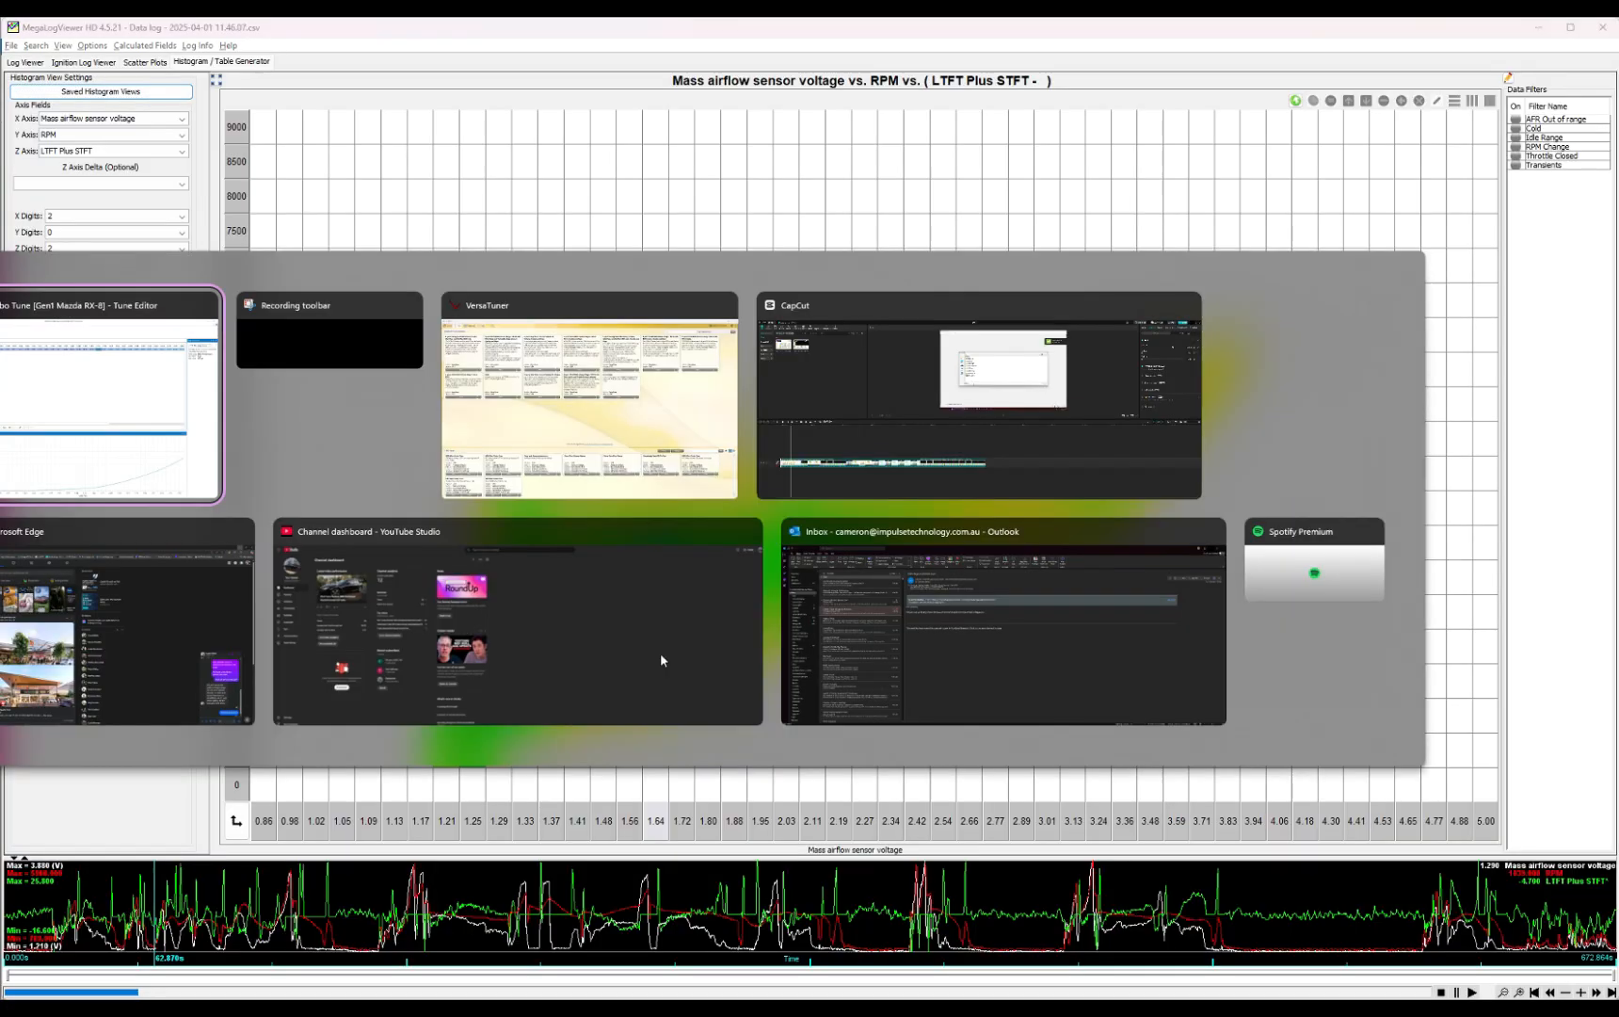
{"action": "left_click", "coordinate": [23, 46]}
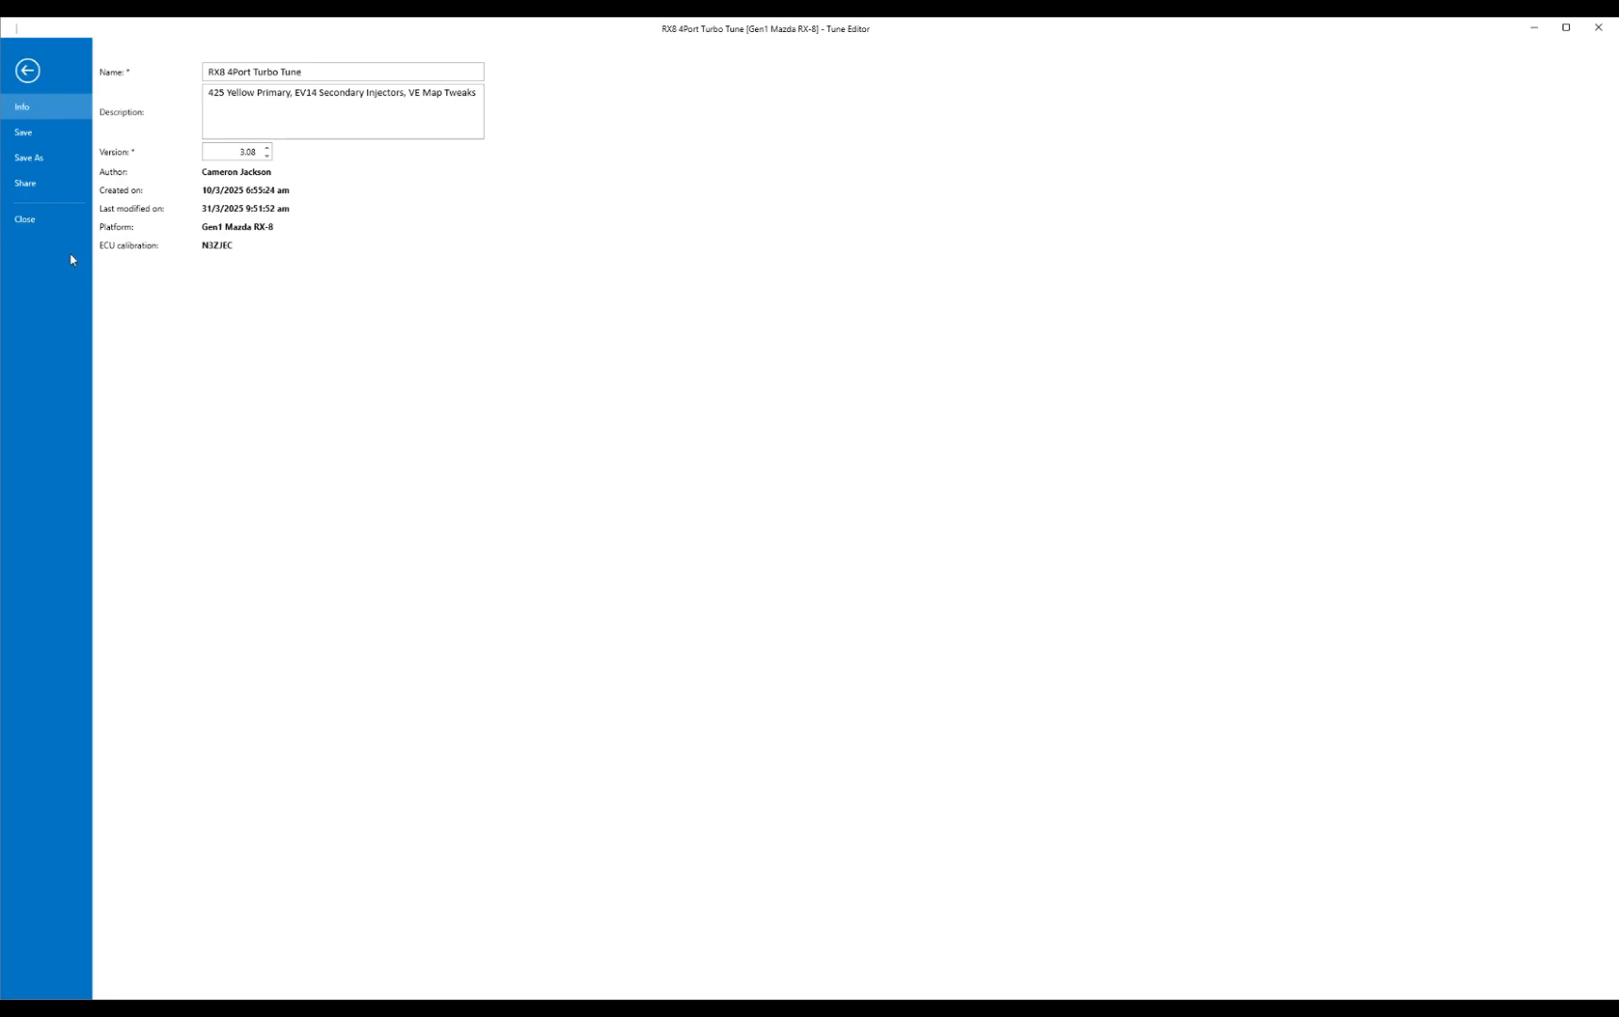
{"action": "left_click", "coordinate": [24, 219]}
{"action": "left_click", "coordinate": [448, 565]}
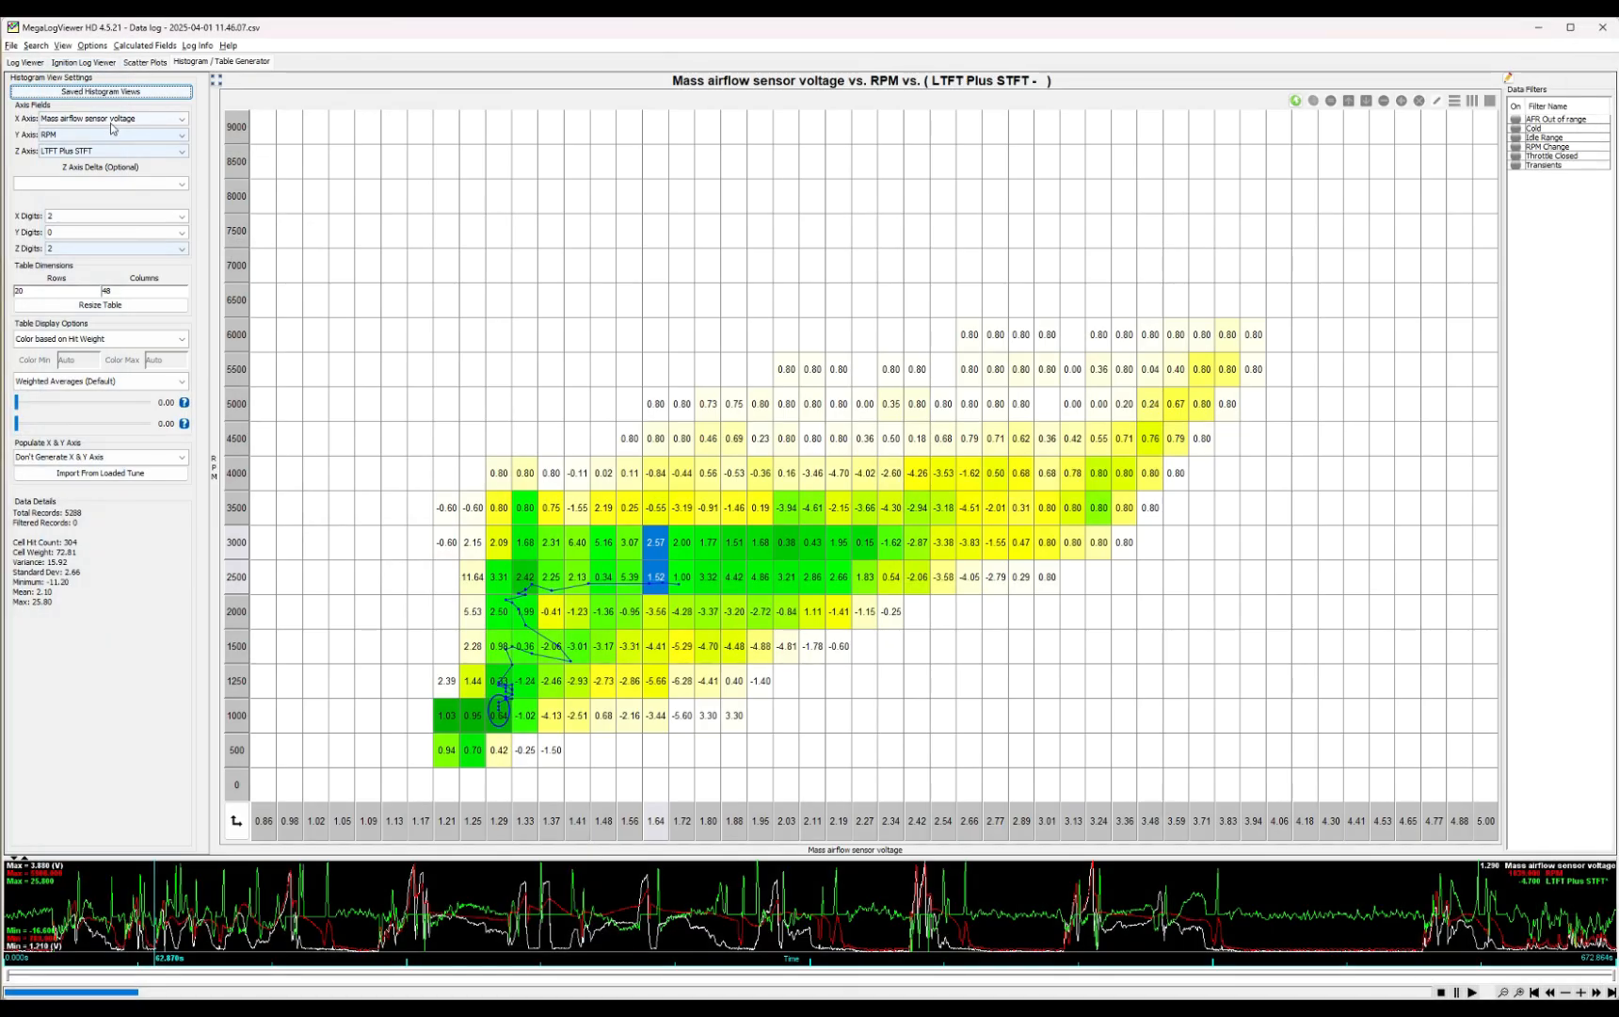
- Switch to VersaTuner, open version 3.09 of the RX8 4Port Turbo Tune for editing, and enlarge the editor window to fill the screen
{"action": "left_click", "coordinate": [625, 1008]}
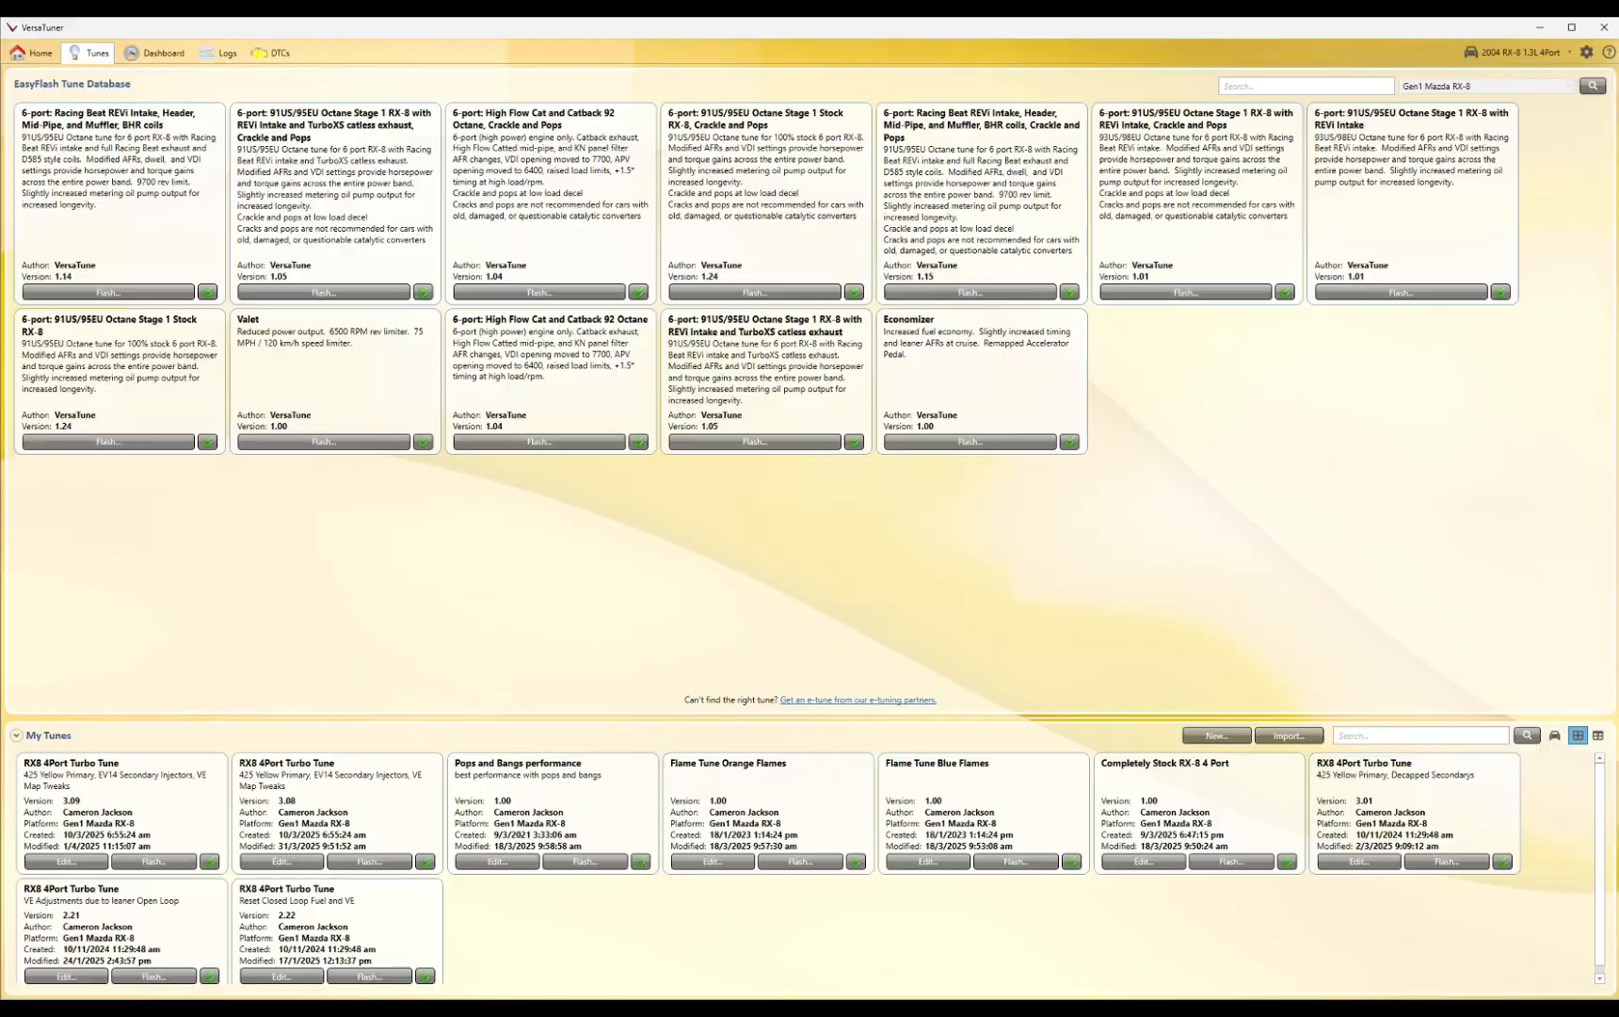
{"action": "left_click", "coordinate": [74, 864]}
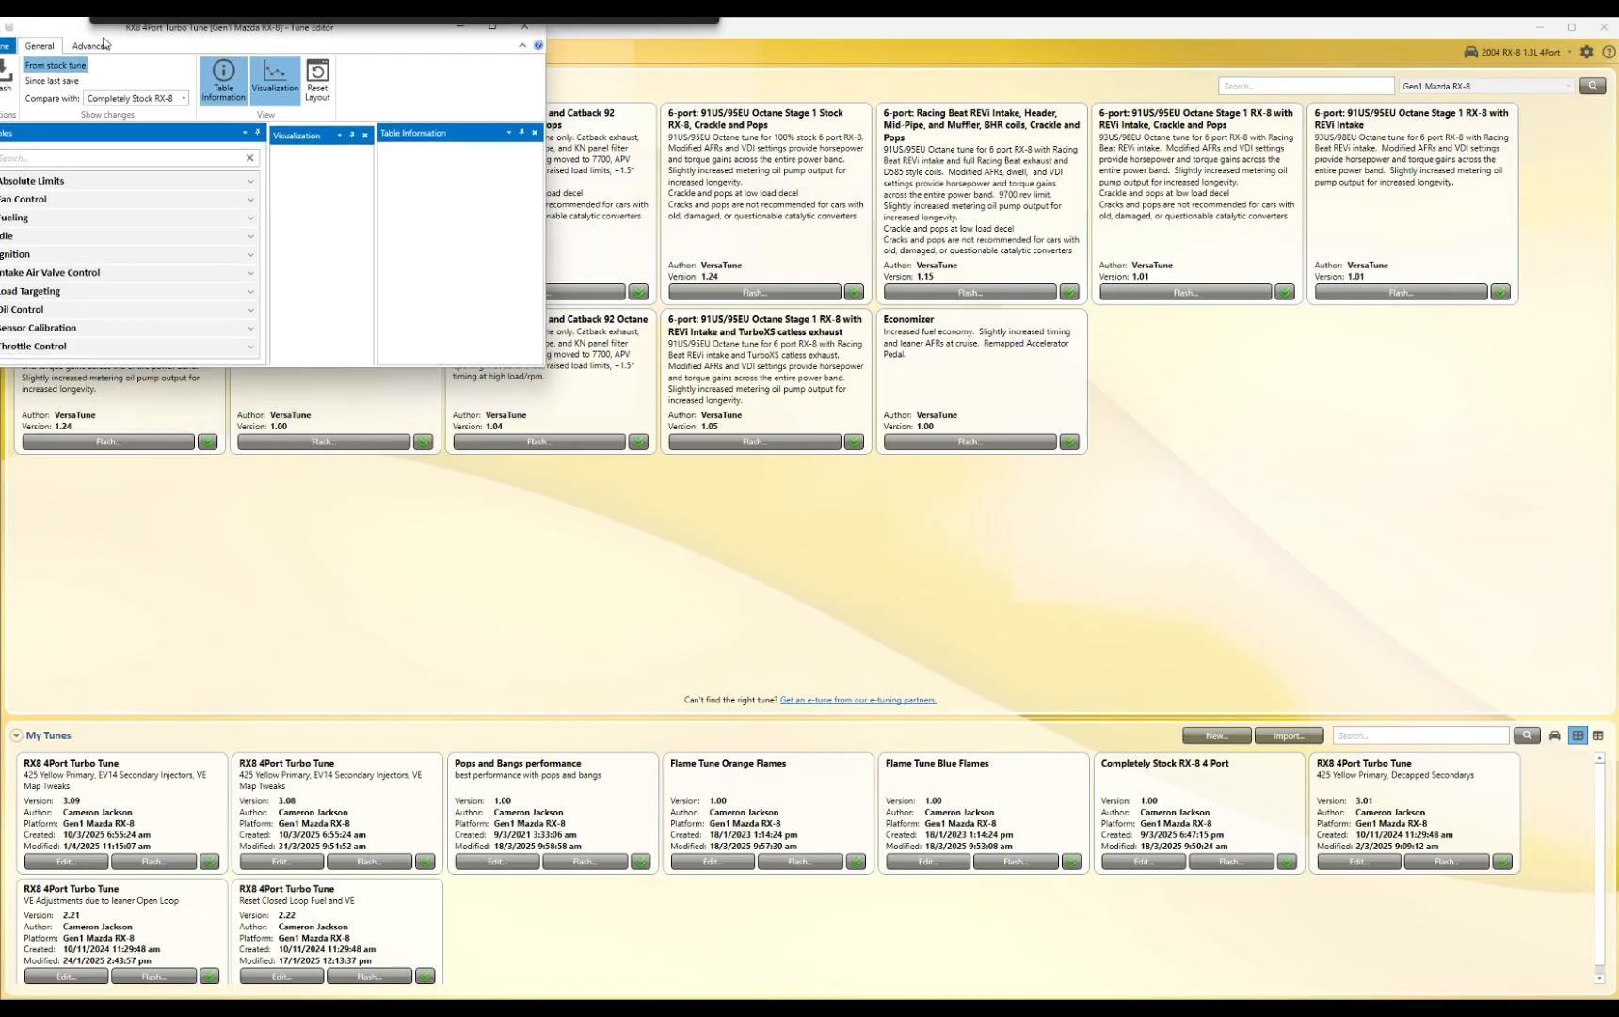
{"action": "left_click_drag", "start_coordinate": [105, 43], "coordinate": [119, 43]}
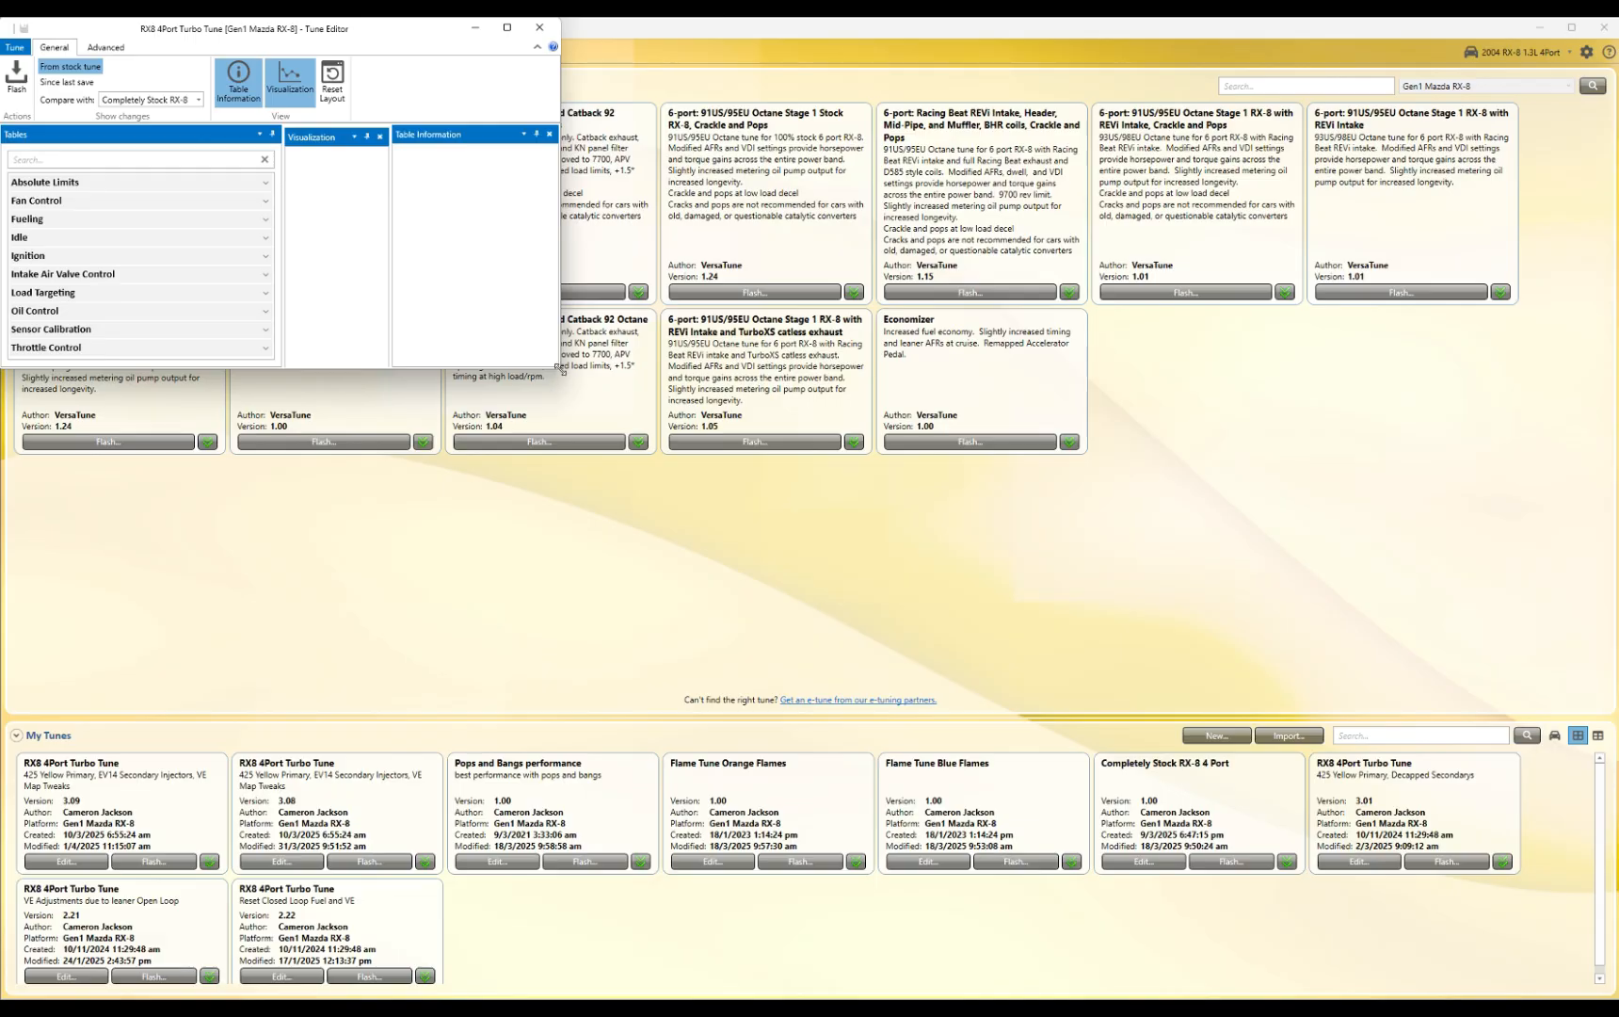
{"action": "left_click_drag", "start_coordinate": [562, 369], "coordinate": [1615, 998]}
- Open the MAF Sensor Calibration table and show changes since the last save
{"action": "left_click", "coordinate": [108, 332]}
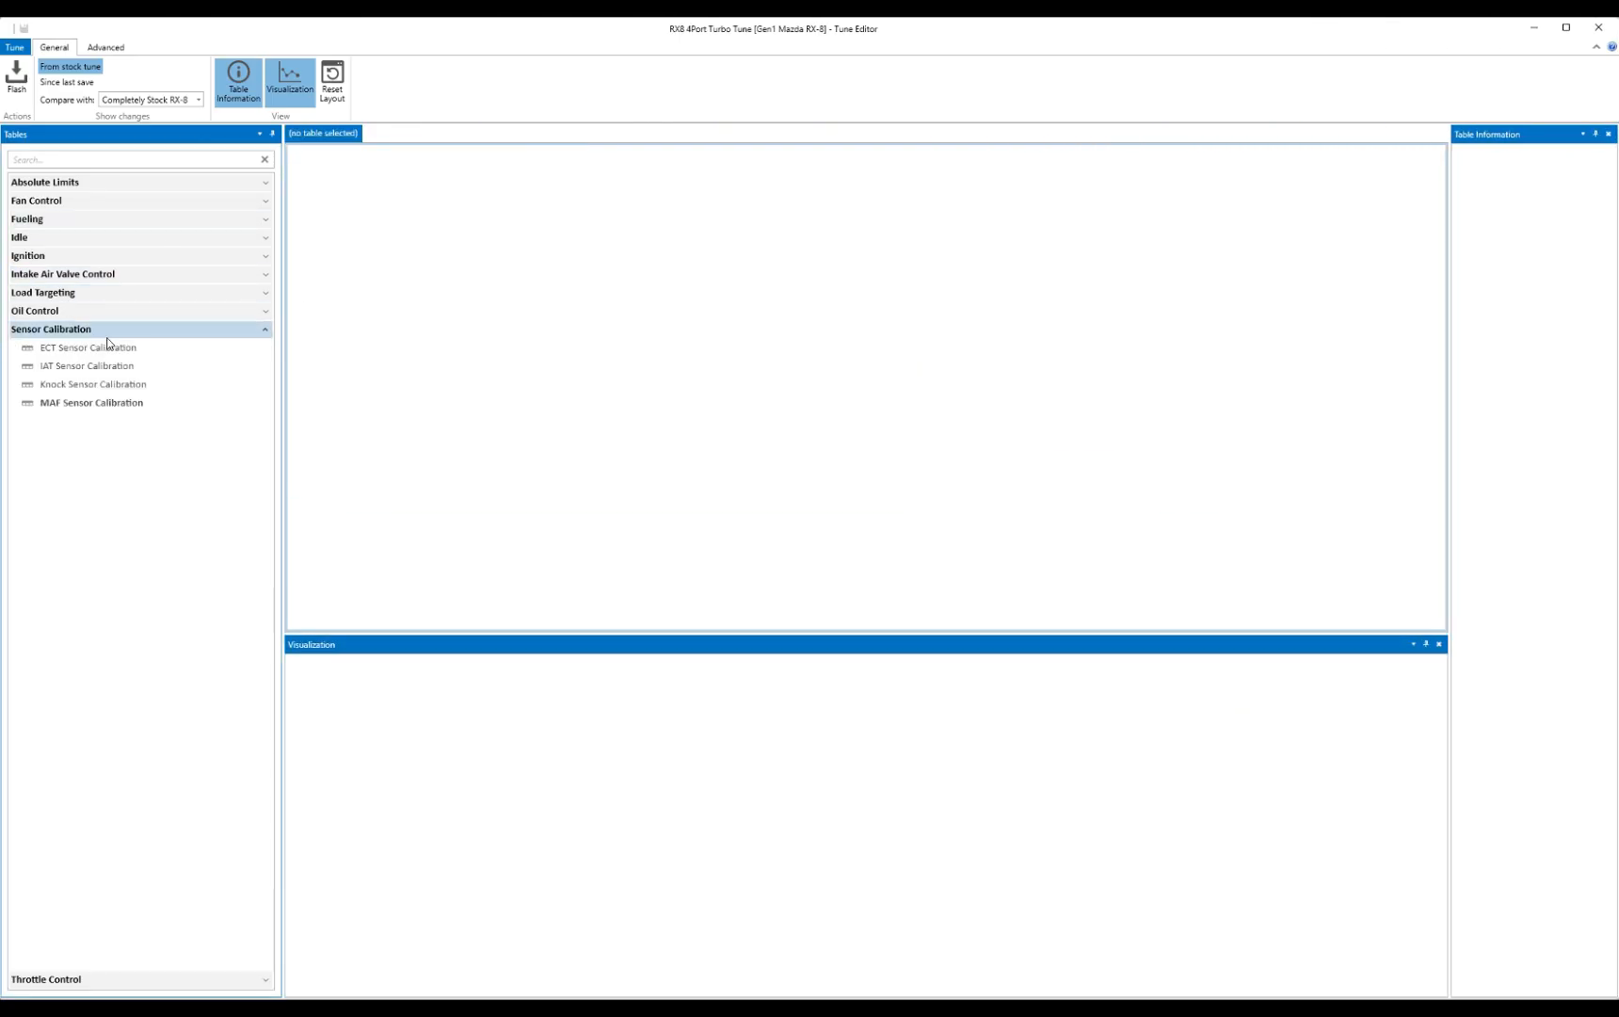
{"action": "left_click", "coordinate": [95, 403]}
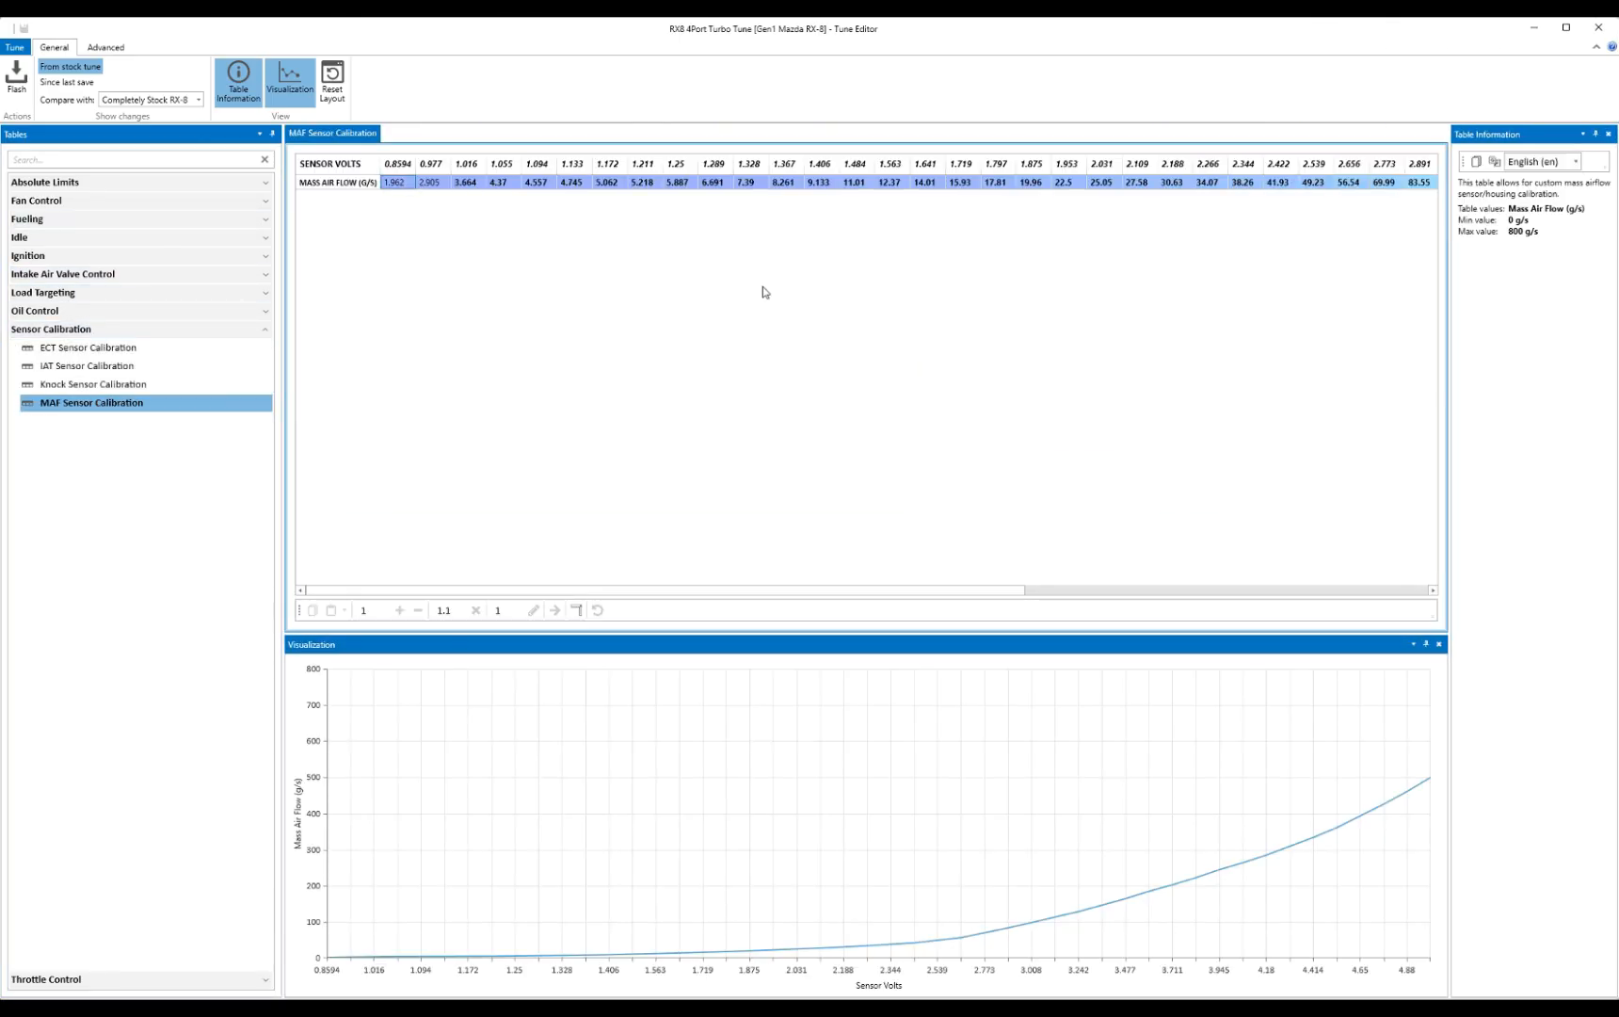
{"action": "left_click", "coordinate": [66, 82]}
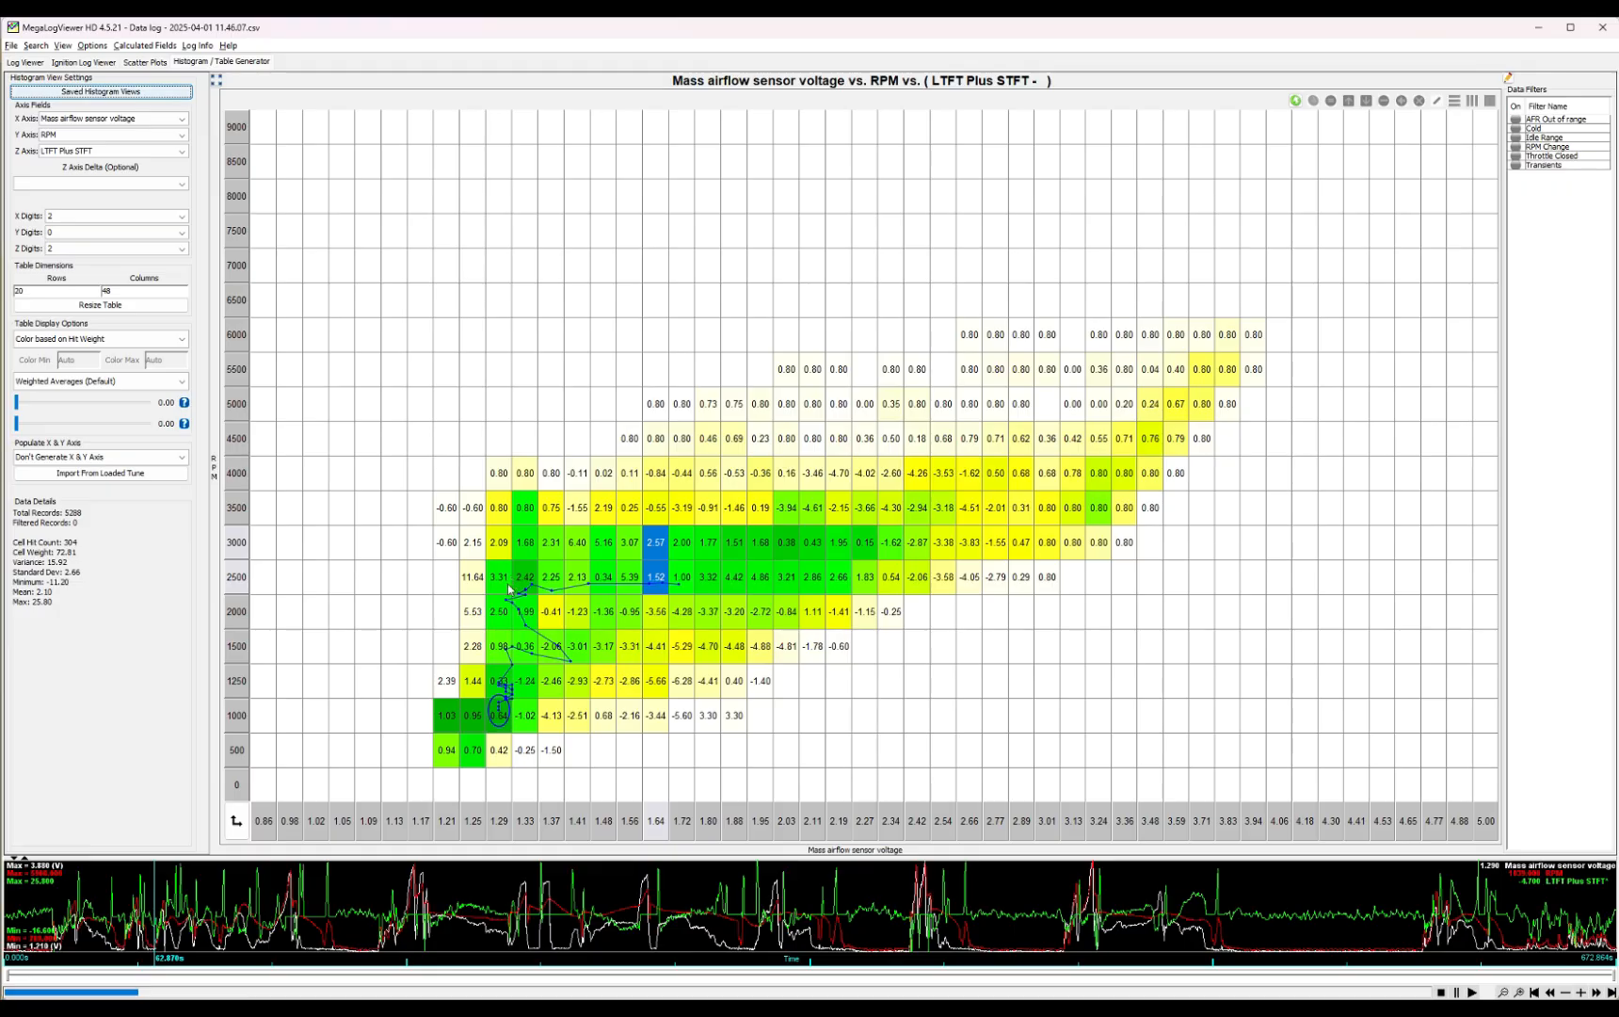
- Examine the fuel trims and hit counts of the new log's histogram cells at 1.88 and 1.95 V for 2500 and 3000 RPM
{"action": "mouse_move", "coordinate": [515, 588]}
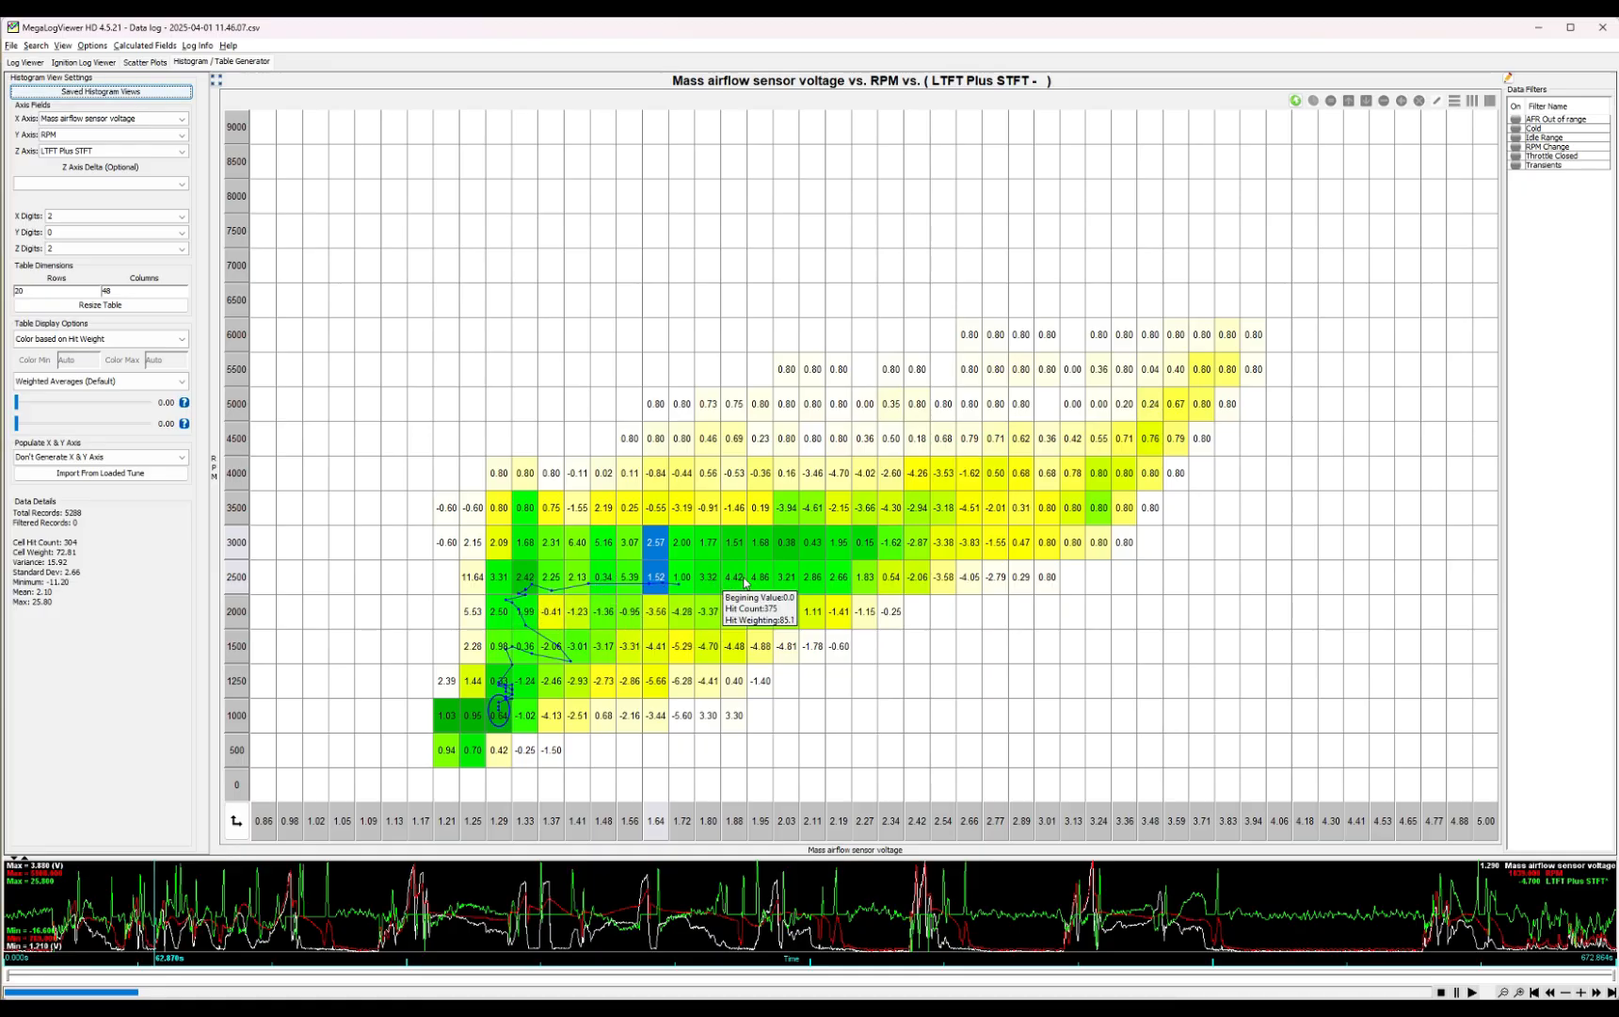
{"action": "left_click_drag", "start_coordinate": [744, 582], "coordinate": [778, 578]}
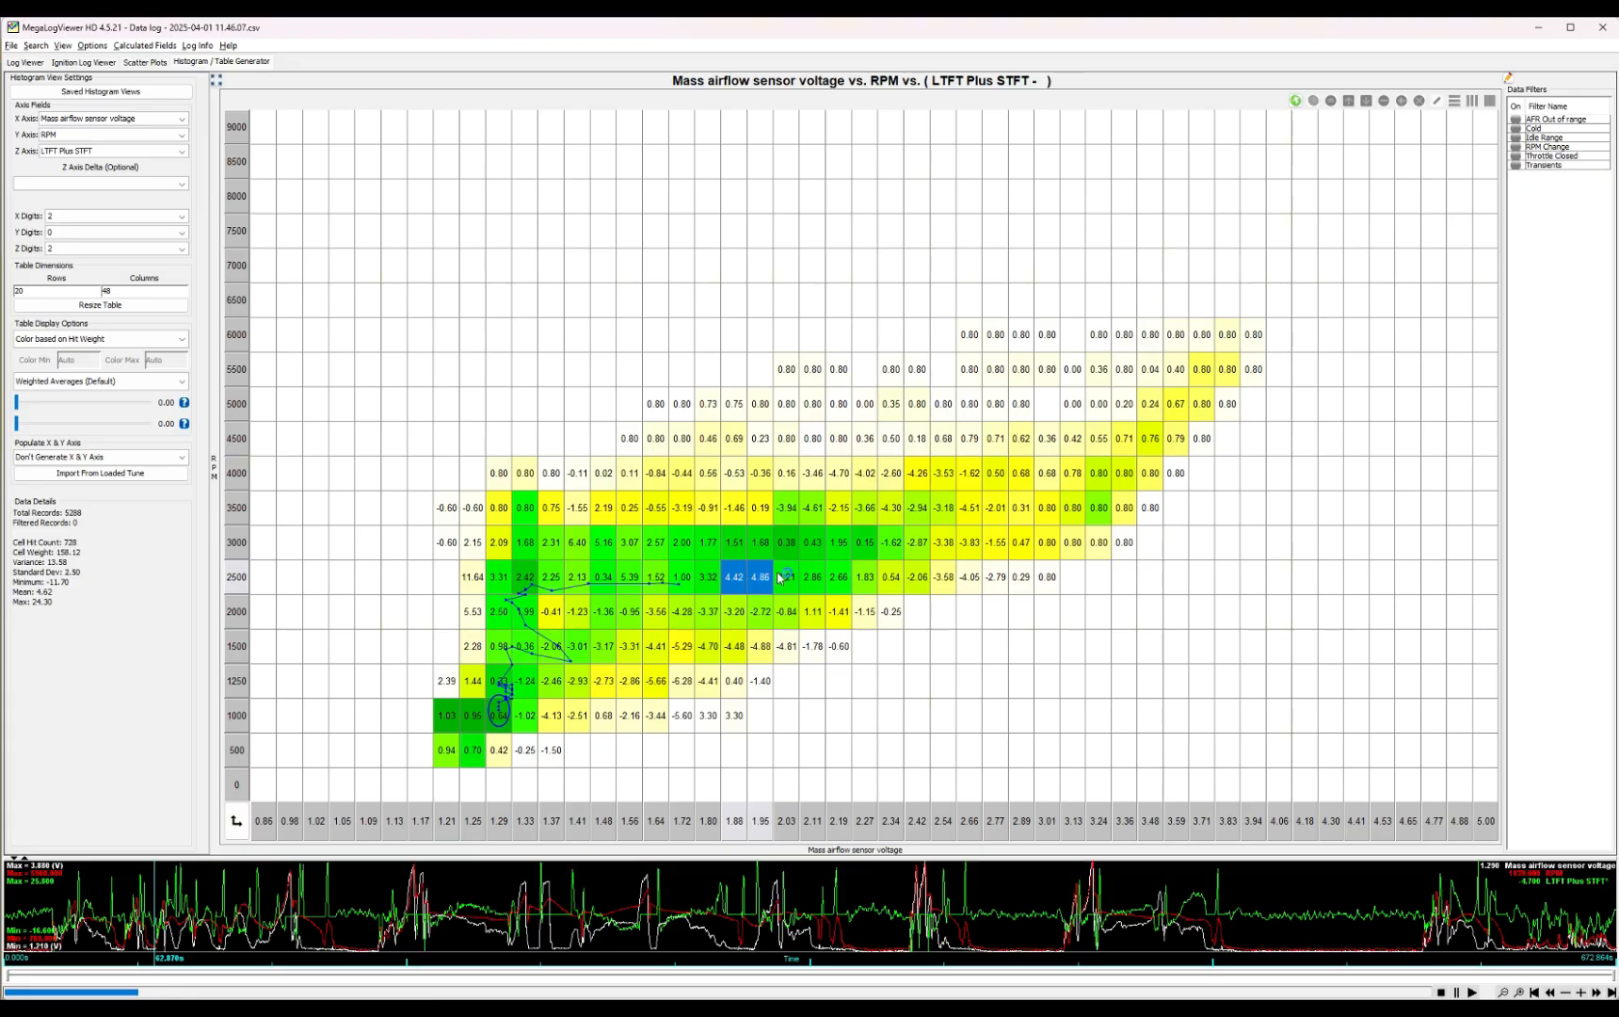
{"action": "left_click", "coordinate": [742, 546]}
{"action": "left_click", "coordinate": [759, 544]}
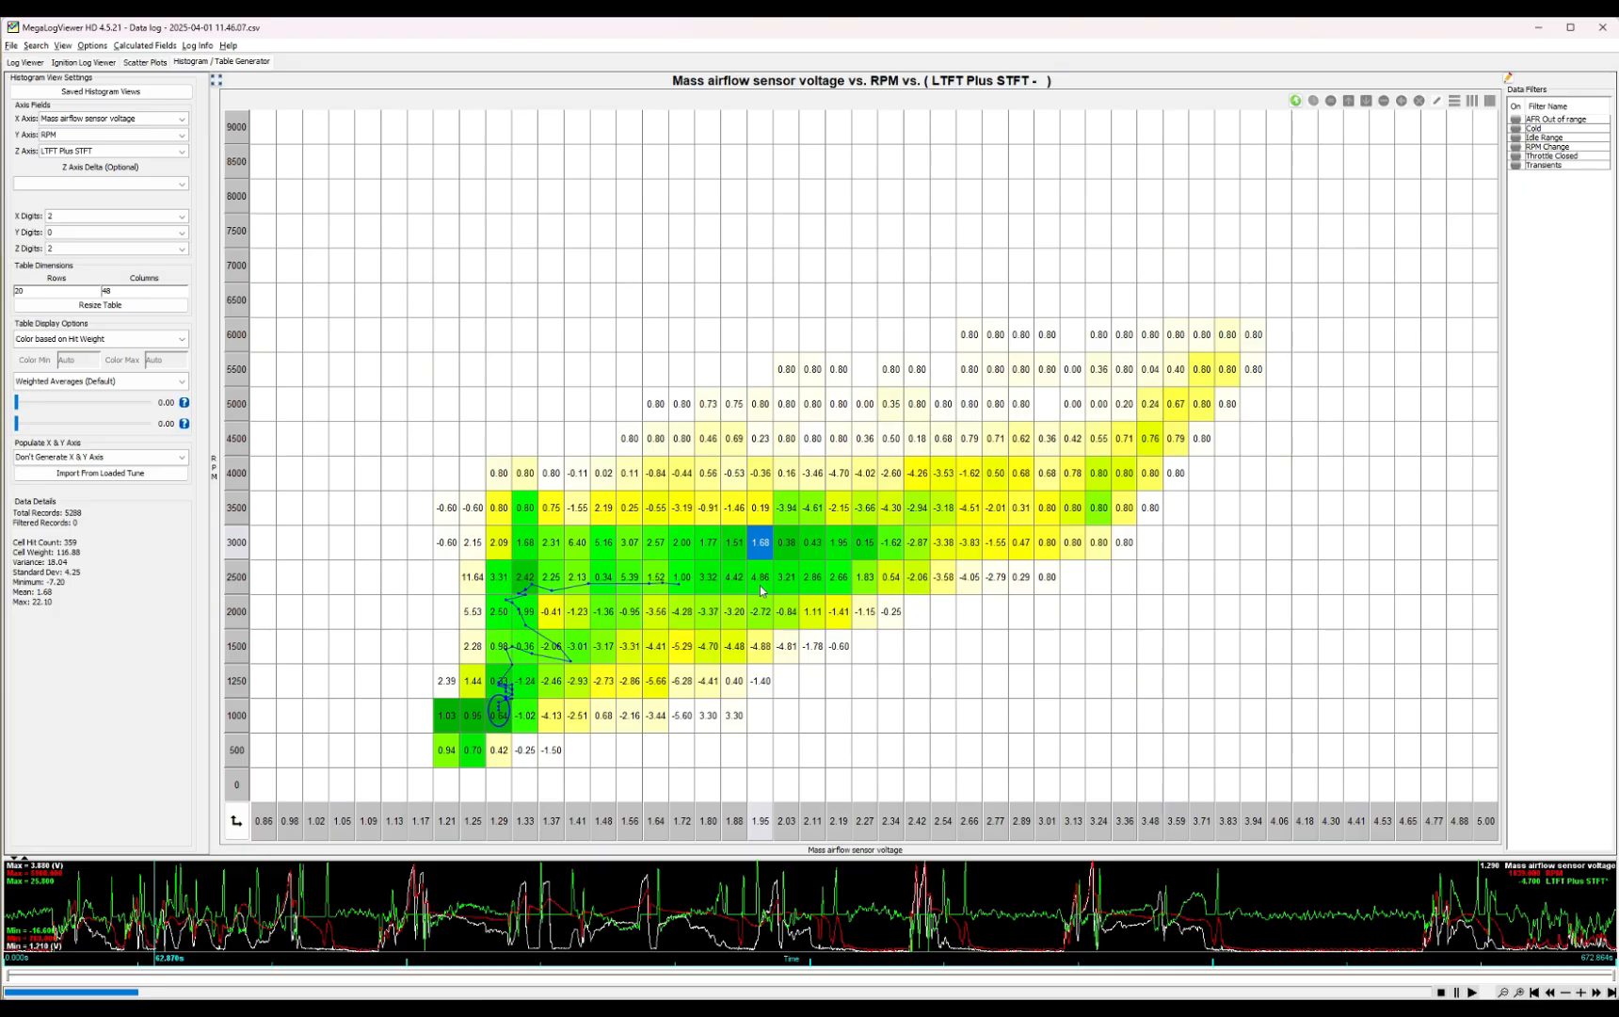
{"action": "left_click", "coordinate": [736, 554]}
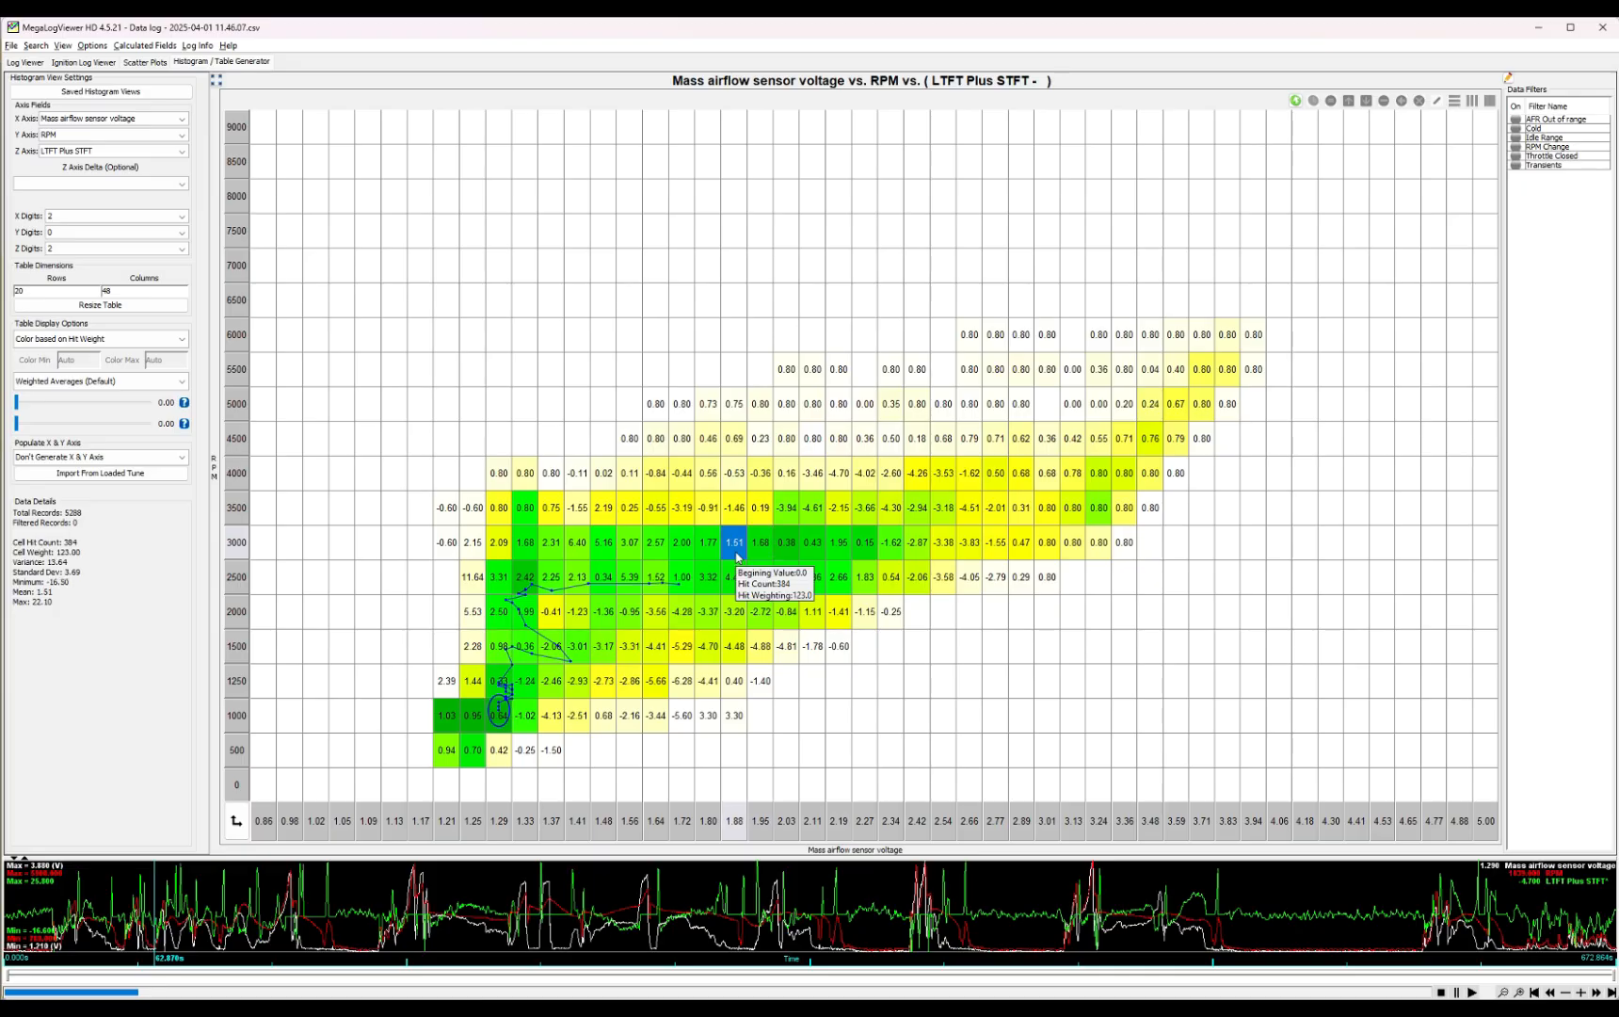
{"action": "left_click", "coordinate": [734, 577]}
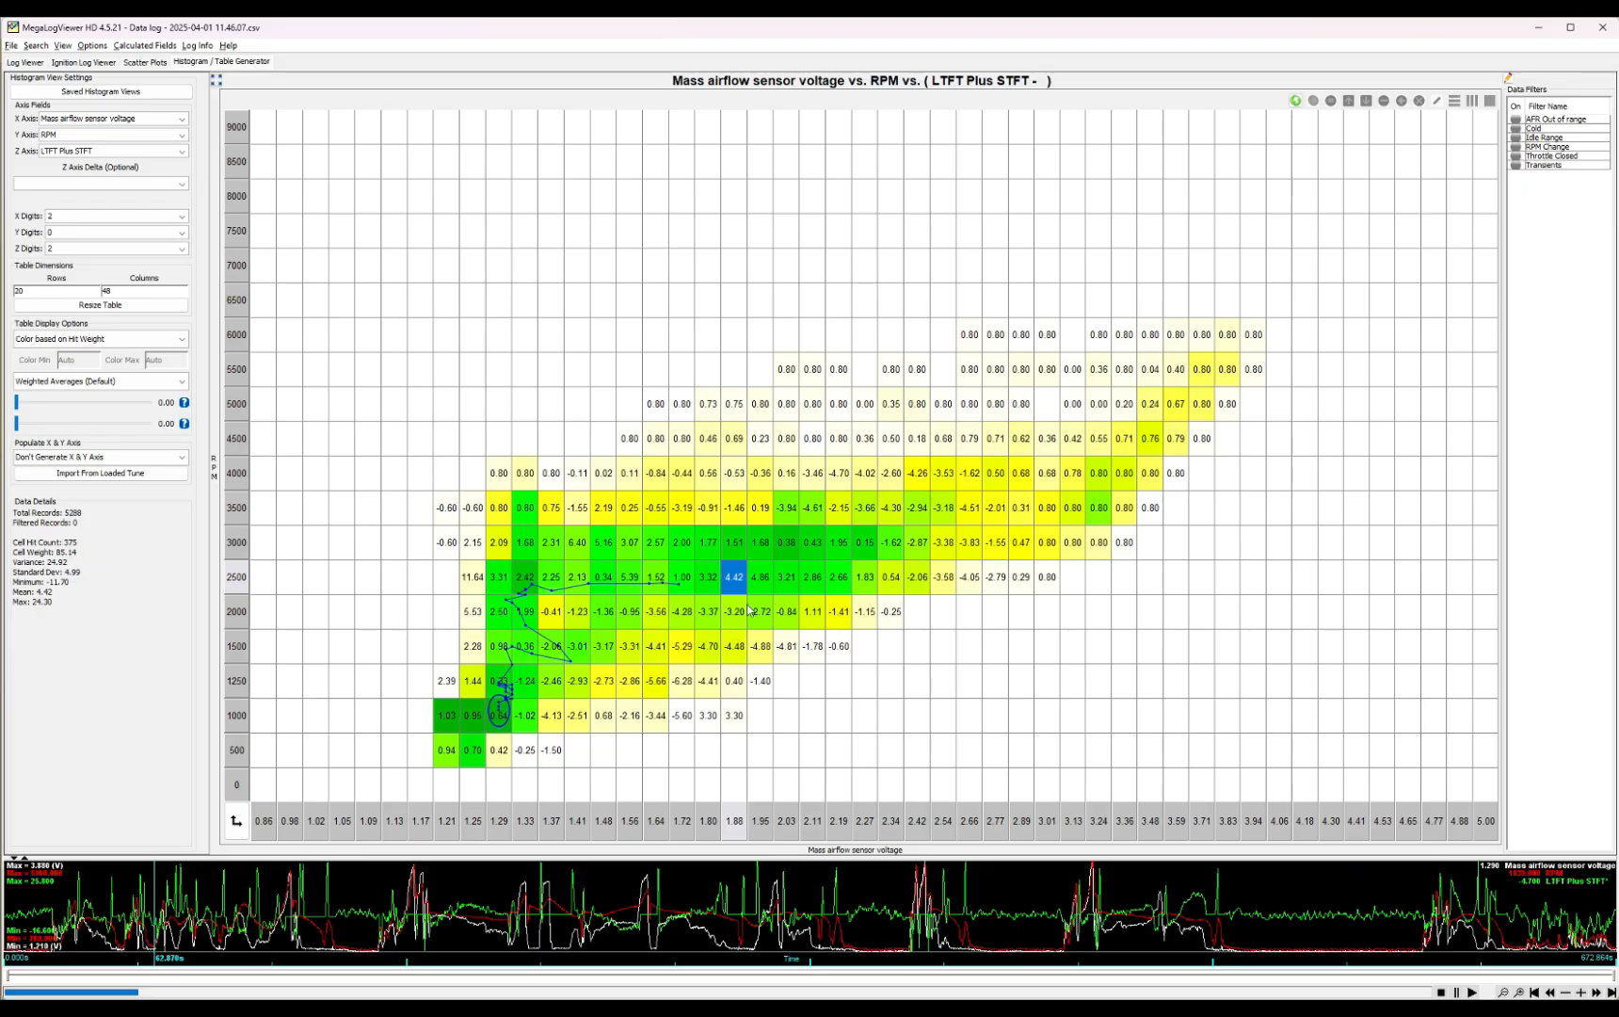
{"action": "mouse_move", "coordinate": [770, 581]}
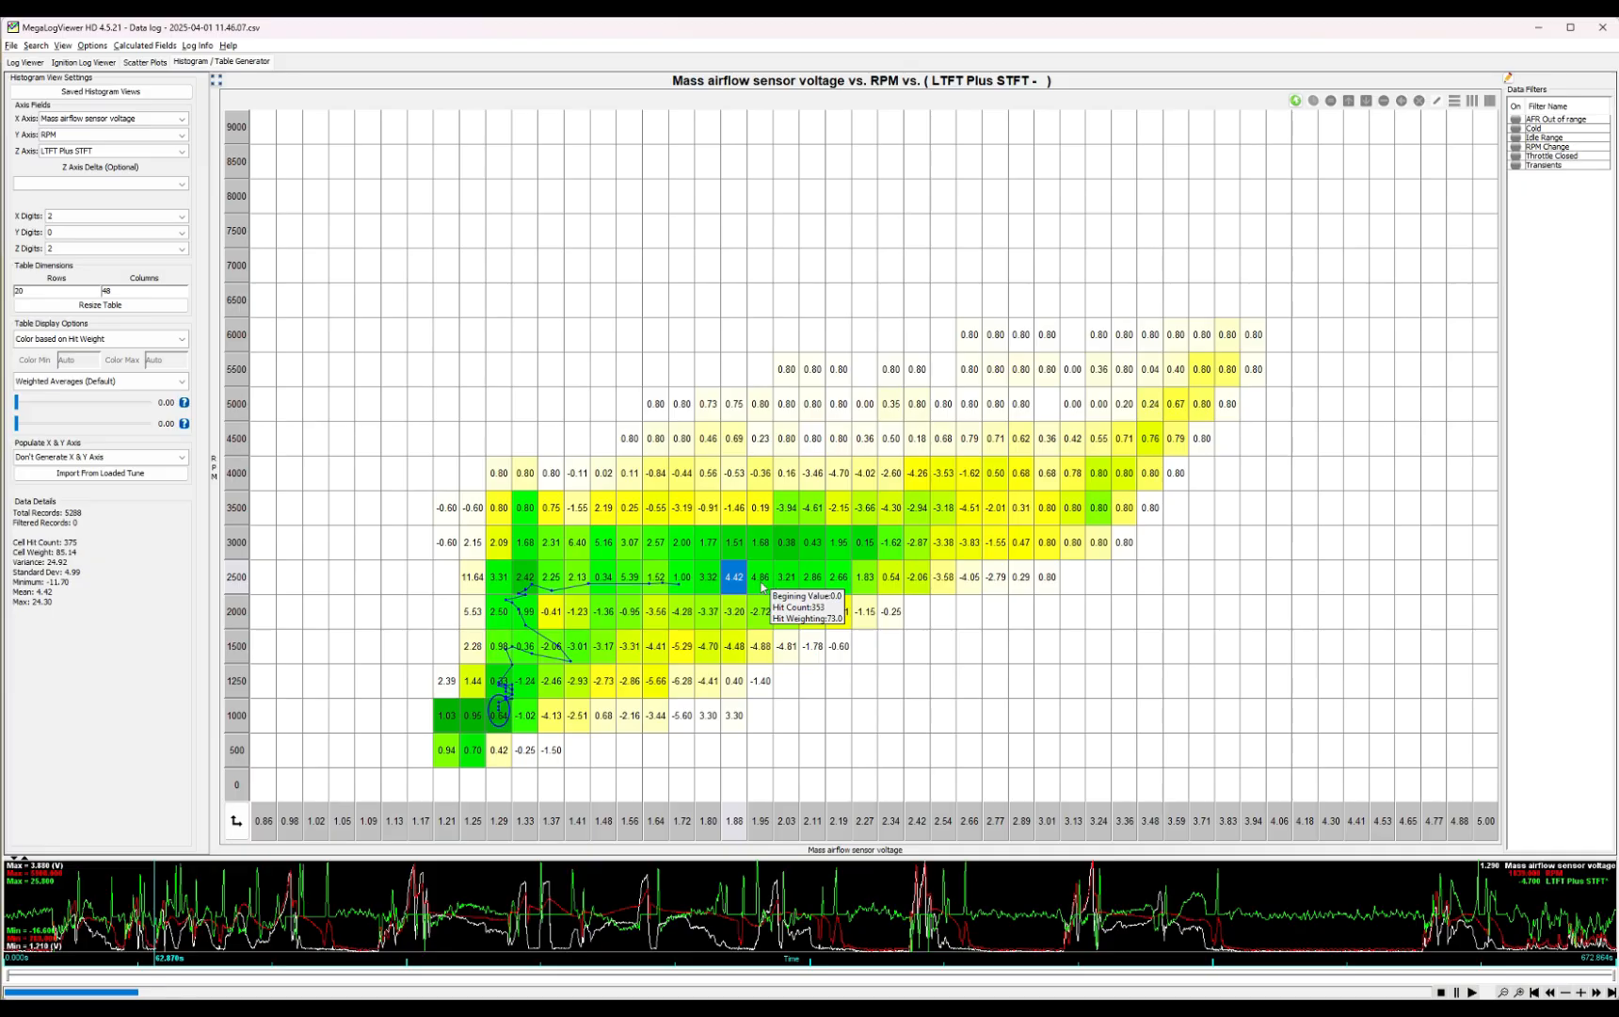
- Examine the histogram's fuel trims from 2.54 to 4.41 V between 3000 and 6000 RPM
{"action": "left_click_drag", "start_coordinate": [943, 542], "coordinate": [1356, 325]}
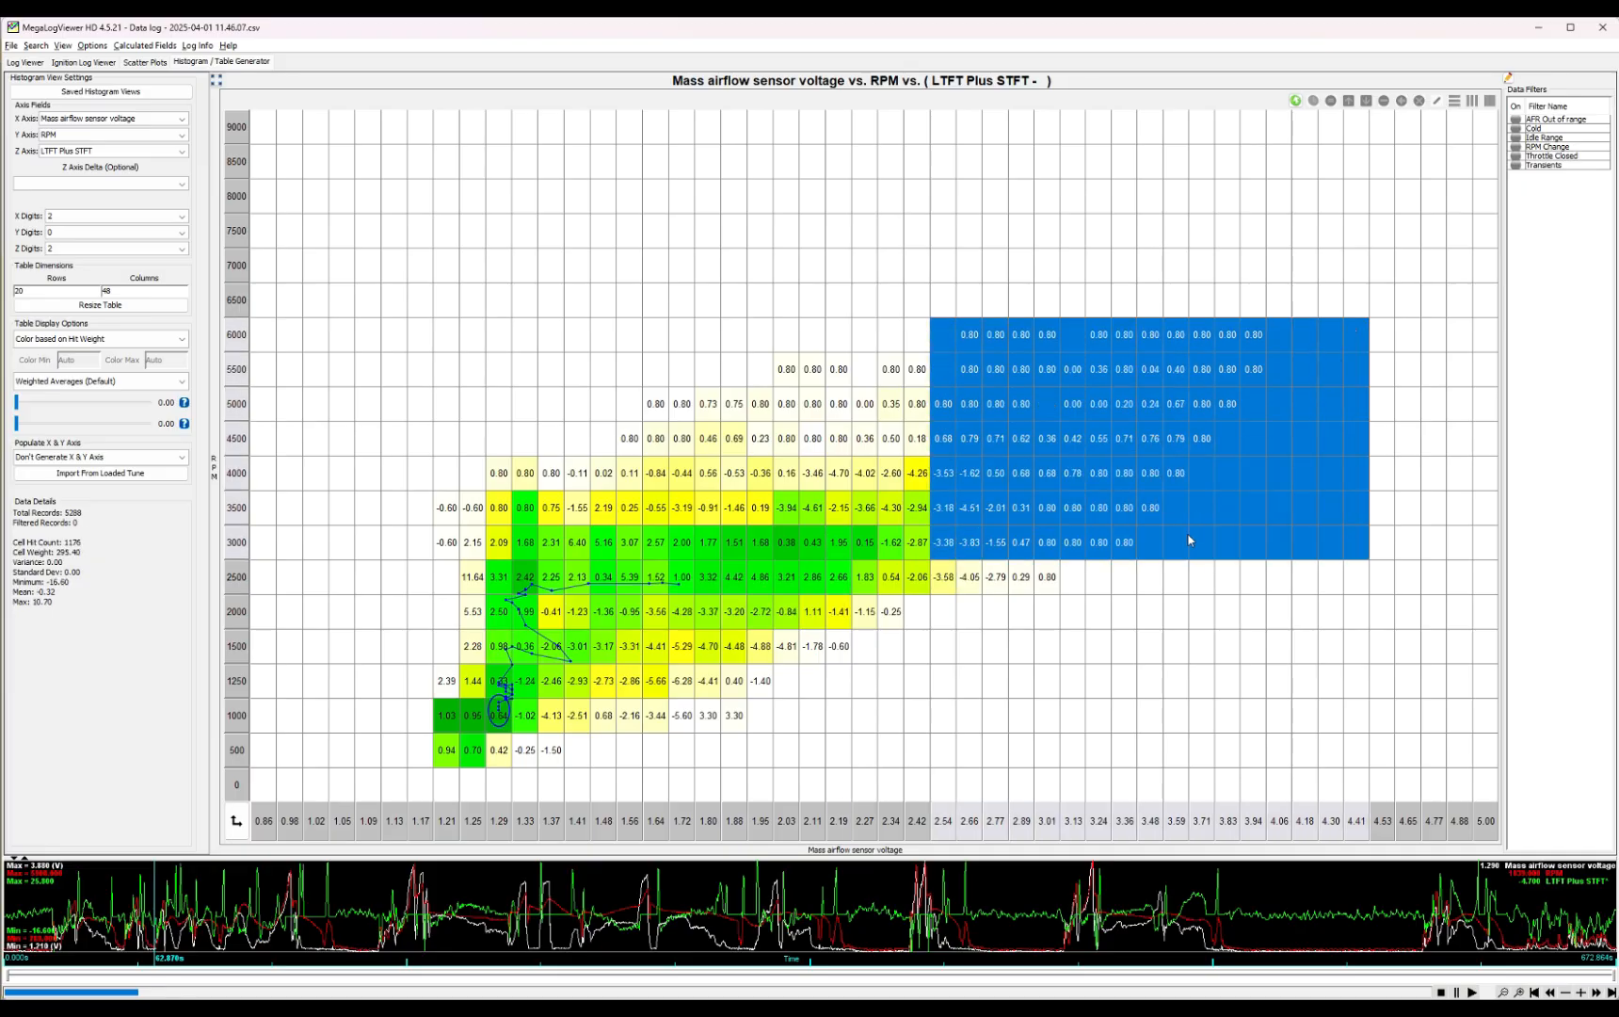
{"action": "left_click", "coordinate": [1121, 587]}
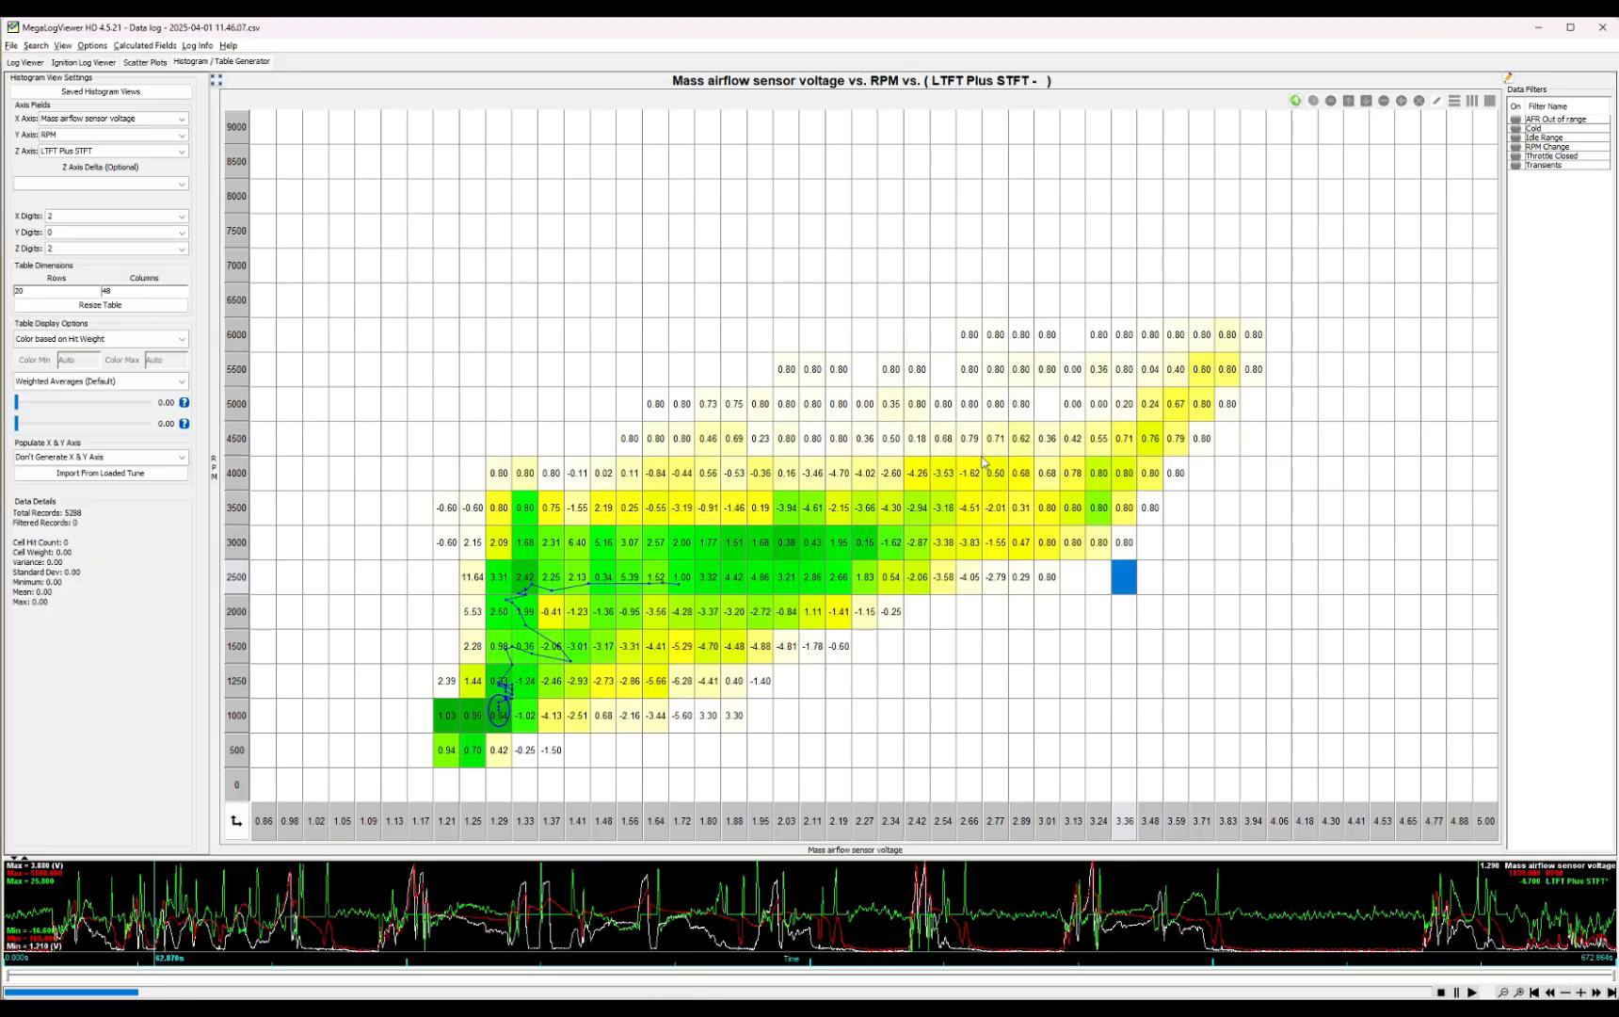
{"action": "mouse_move", "coordinate": [974, 467]}
- Switch to the ChatGPT conversation in the browser and review the boost-to-load table from 0 to 14.7 psi
{"action": "mouse_move", "coordinate": [656, 1009]}
{"action": "left_click", "coordinate": [707, 953]}
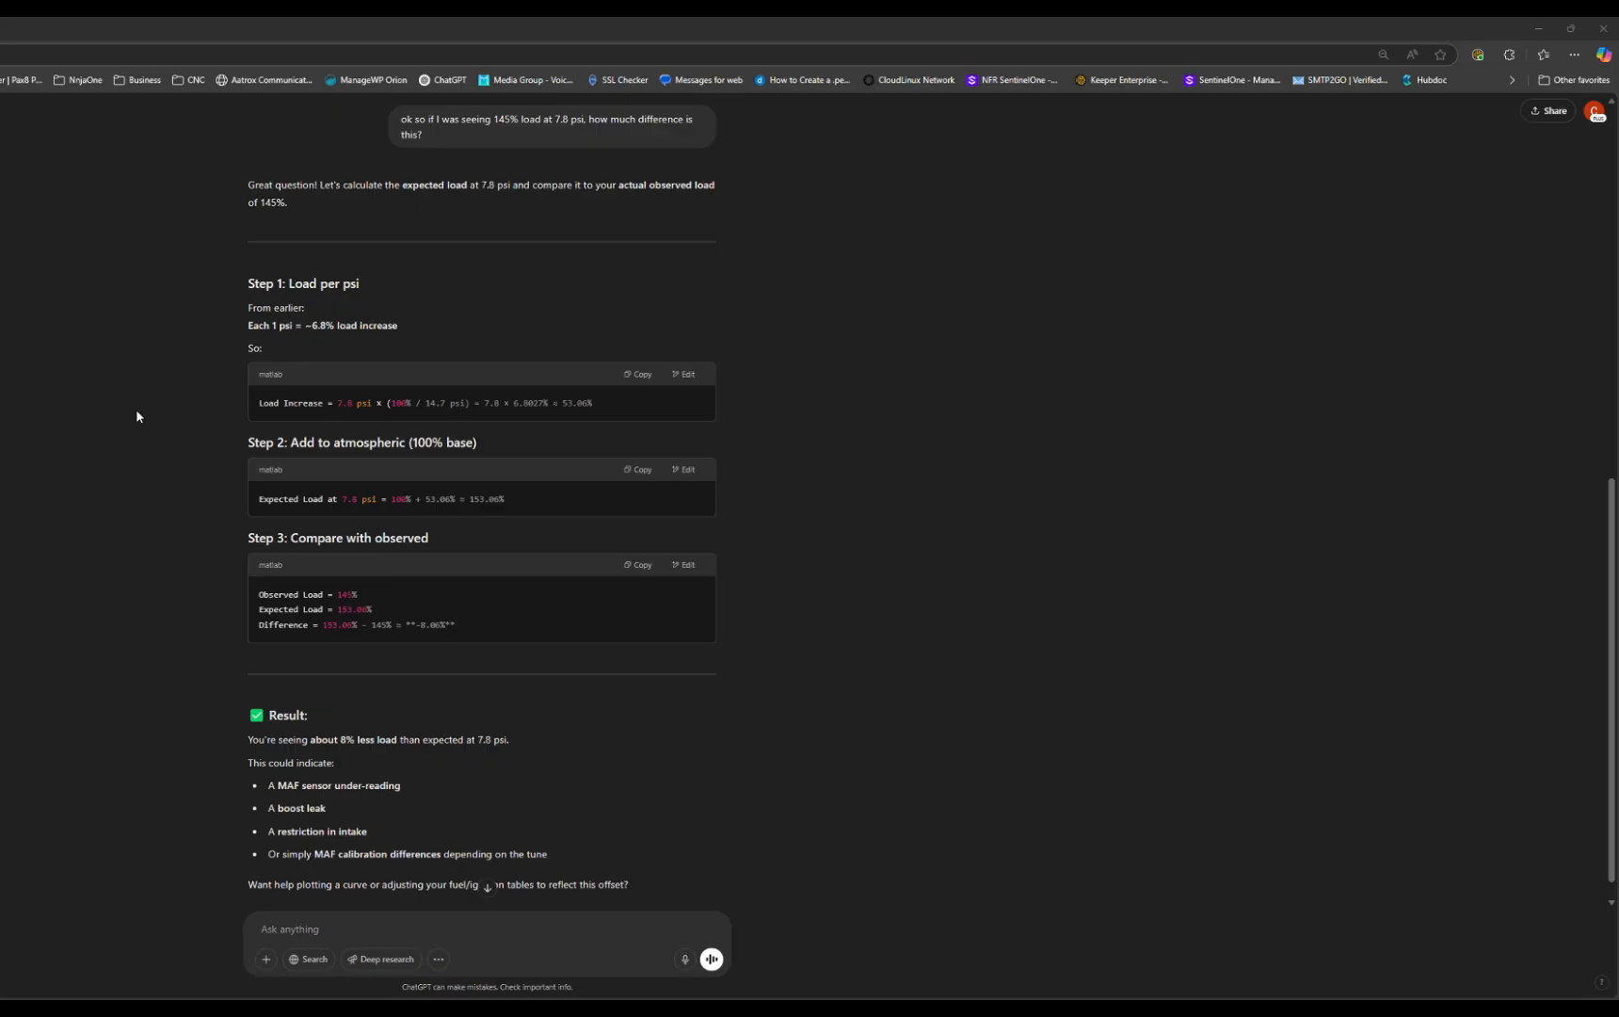
{"action": "scroll", "coordinate": [177, 557], "scroll_direction": "up", "scroll_amount": 8}
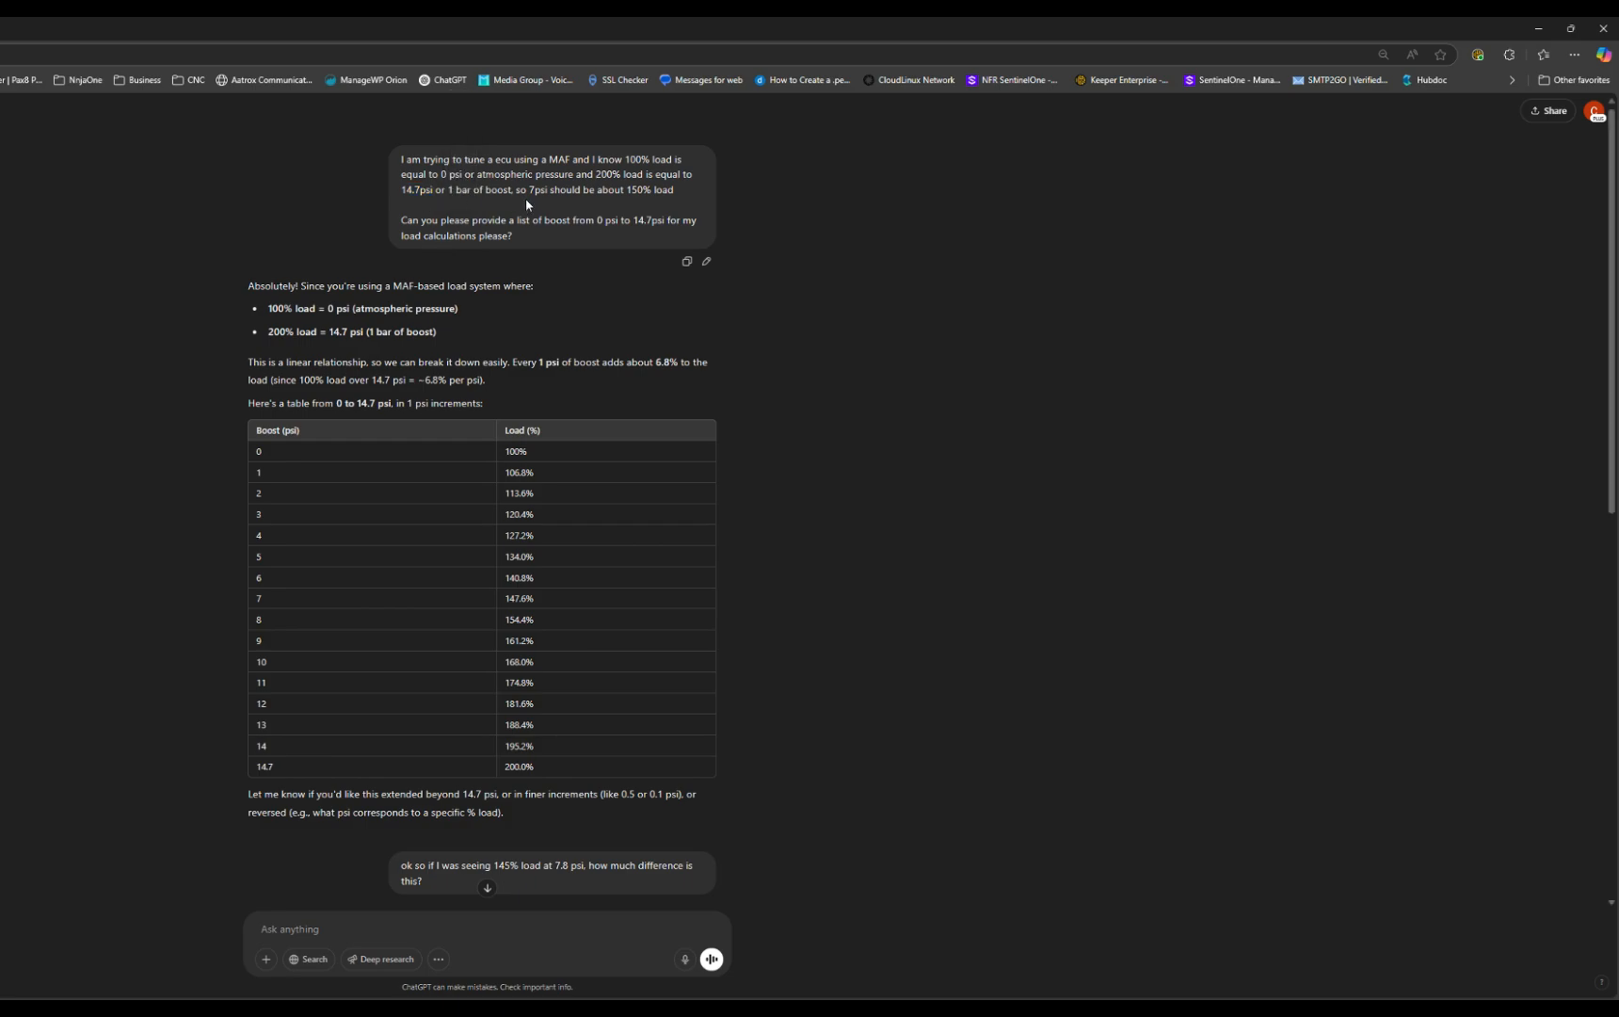
{"action": "left_click_drag", "start_coordinate": [540, 196], "coordinate": [651, 197]}
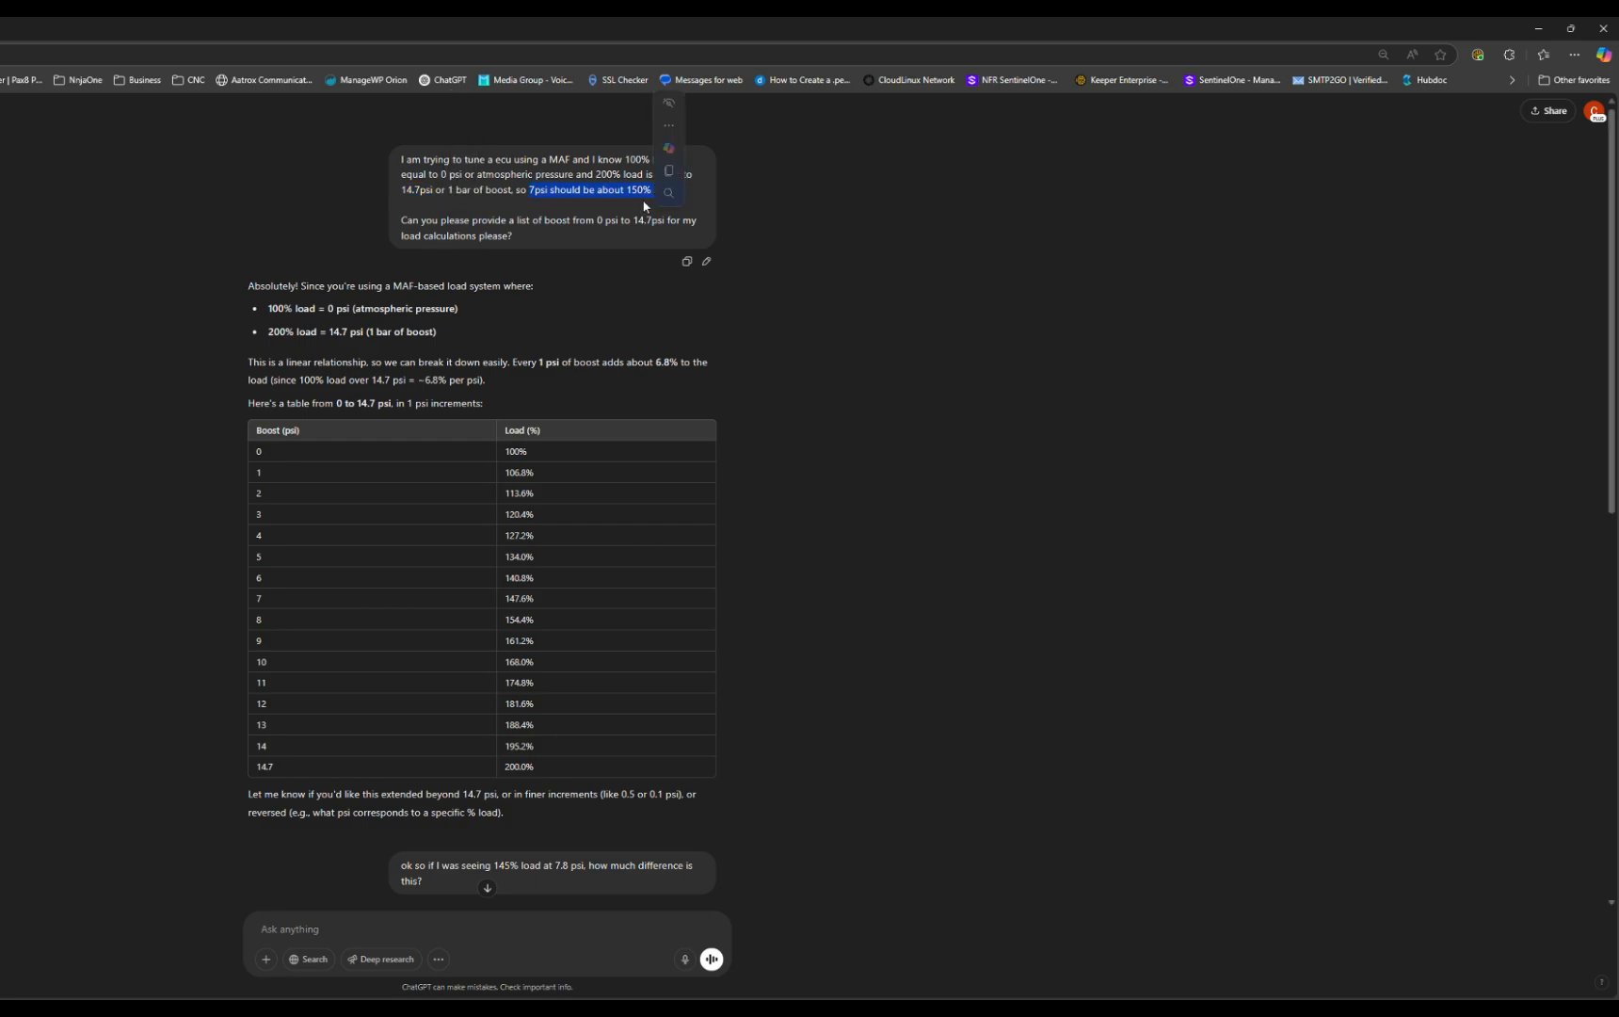
{"action": "left_click", "coordinate": [563, 239]}
{"action": "scroll", "coordinate": [454, 414], "scroll_direction": "down", "scroll_amount": 2}
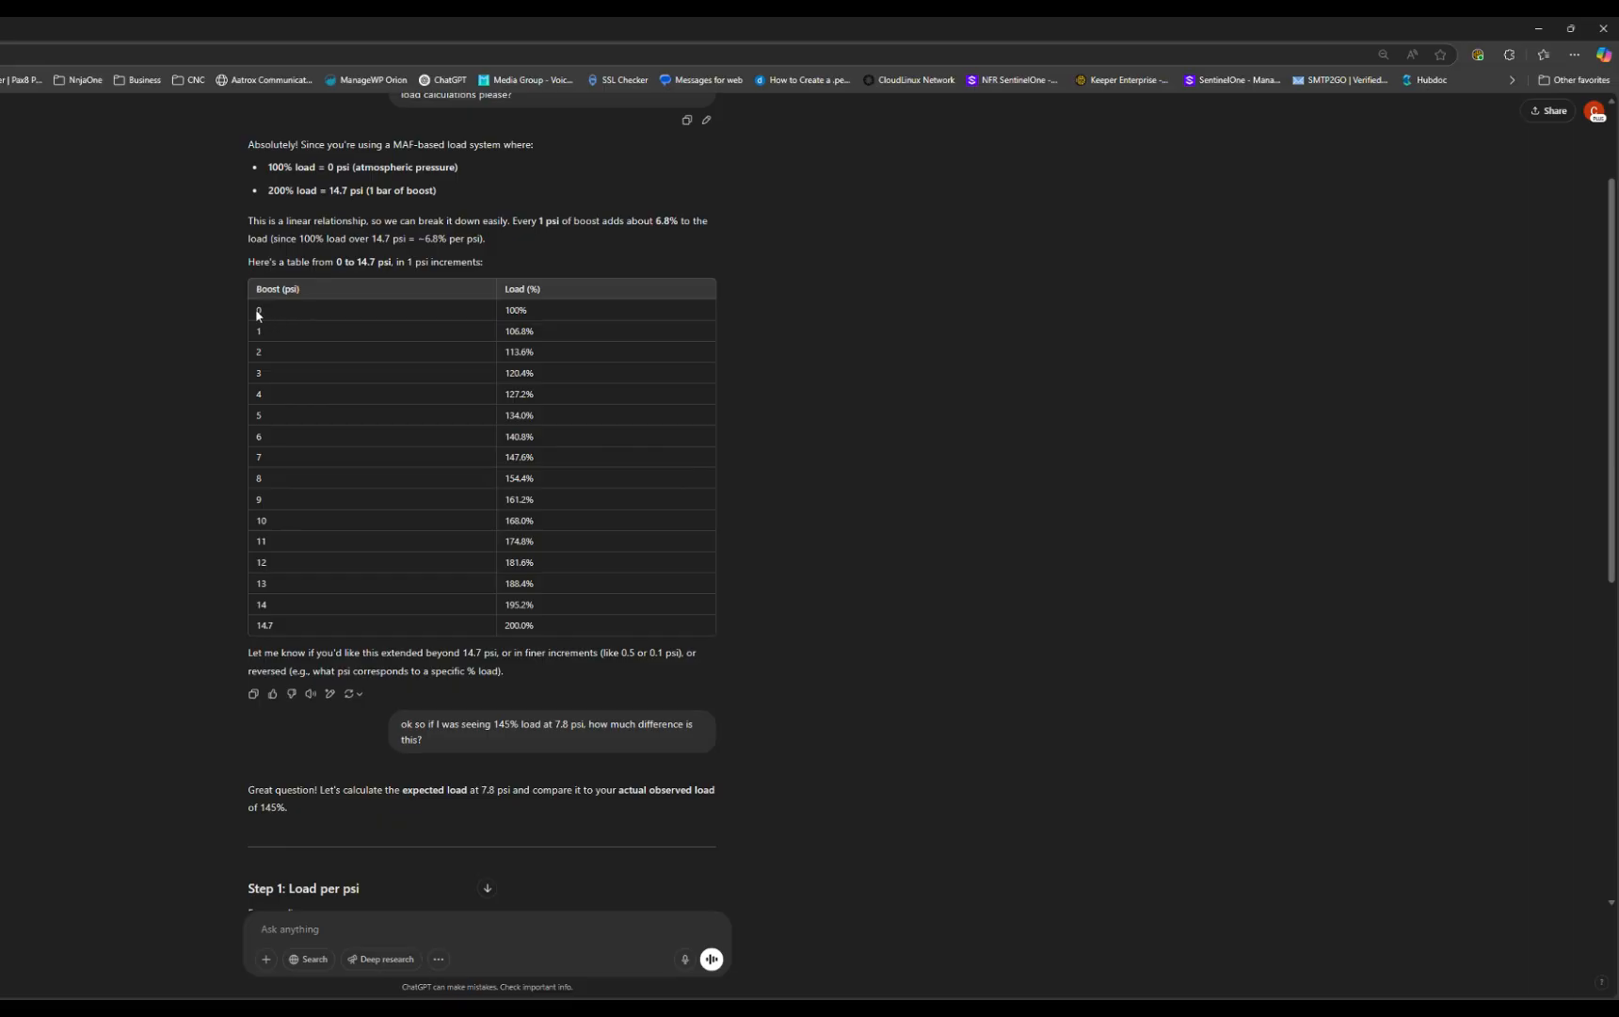
{"action": "left_click_drag", "start_coordinate": [257, 310], "coordinate": [583, 625]}
{"action": "left_click", "coordinate": [543, 619]}
{"action": "scroll", "coordinate": [353, 478], "scroll_direction": "down", "scroll_amount": 1}
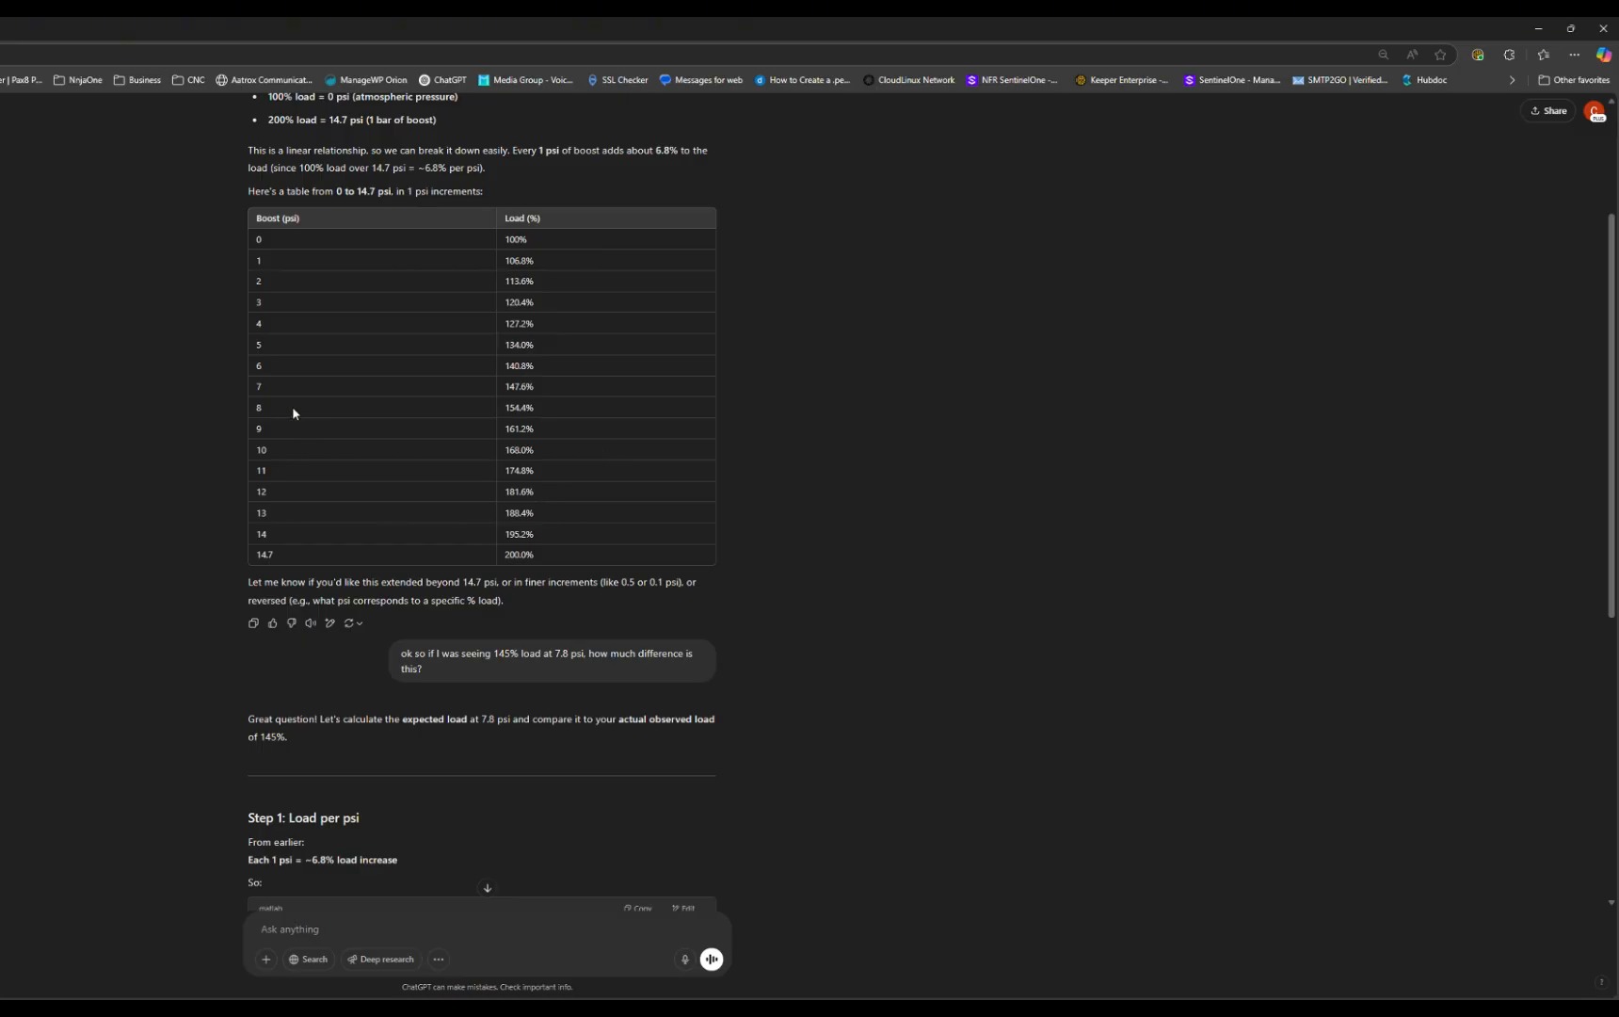
- Check the table's 8 psi load entry, read the comparison for 145% load at 7.8 psi, and put the browser away
{"action": "left_click_drag", "start_coordinate": [293, 408], "coordinate": [570, 415]}
{"action": "left_click", "coordinate": [538, 415]}
{"action": "scroll", "coordinate": [659, 706], "scroll_direction": "down", "scroll_amount": 4}
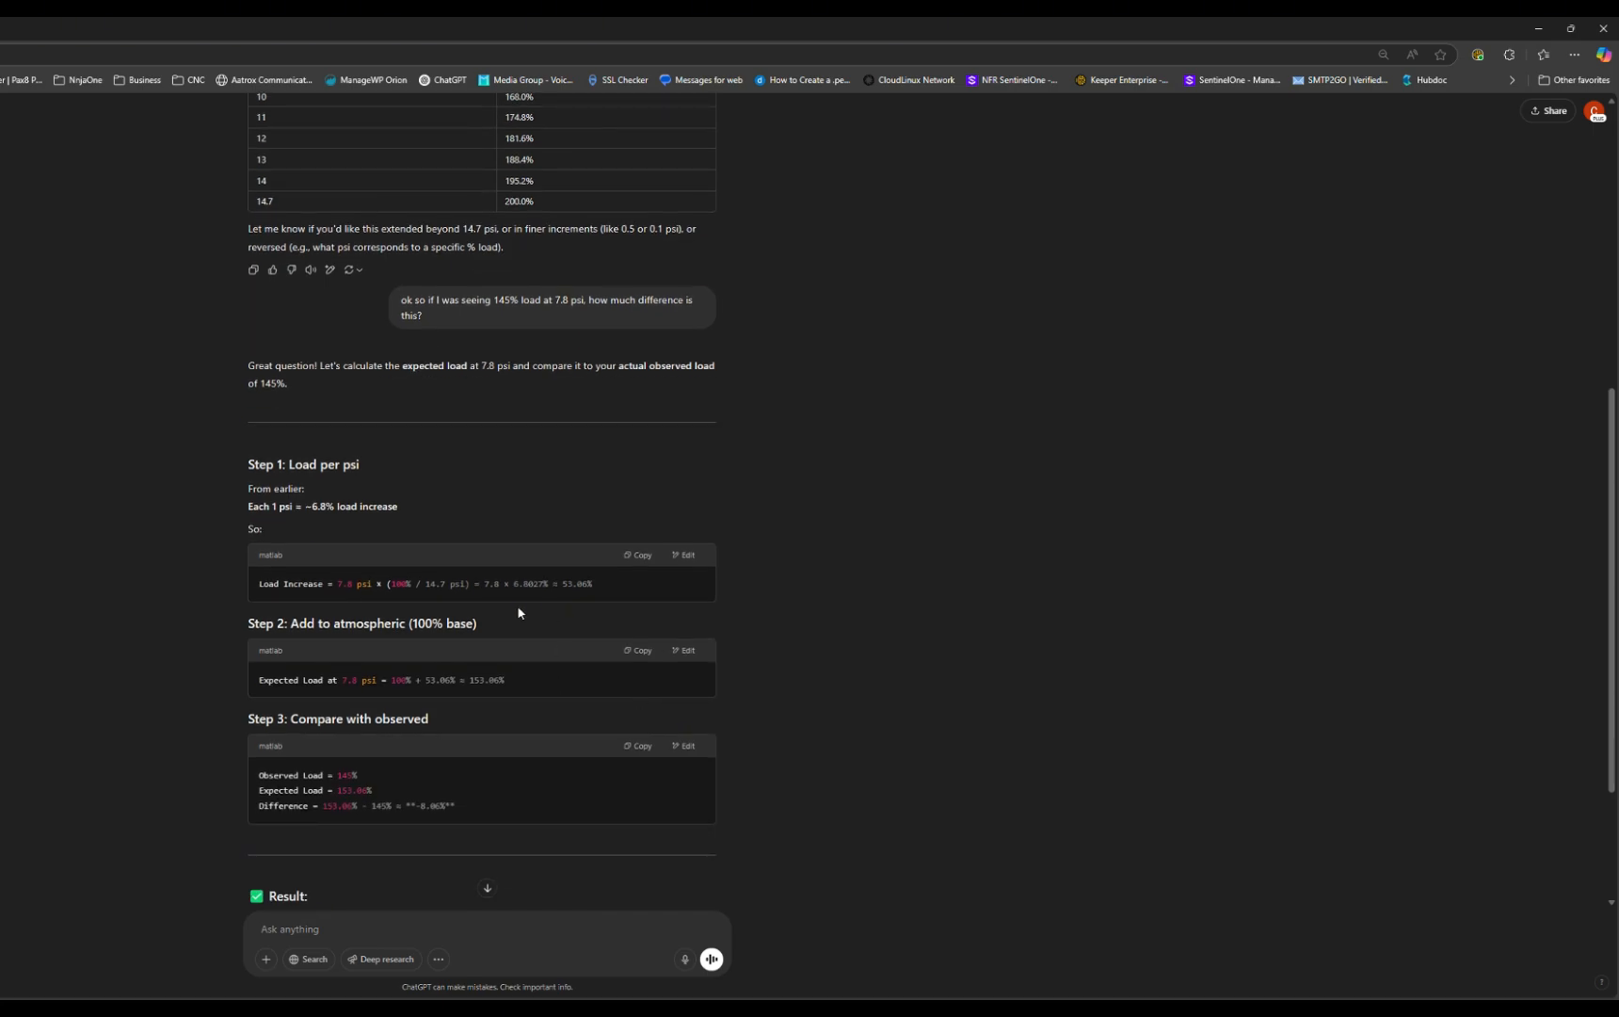
{"action": "scroll", "coordinate": [516, 612], "scroll_direction": "down", "scroll_amount": 1}
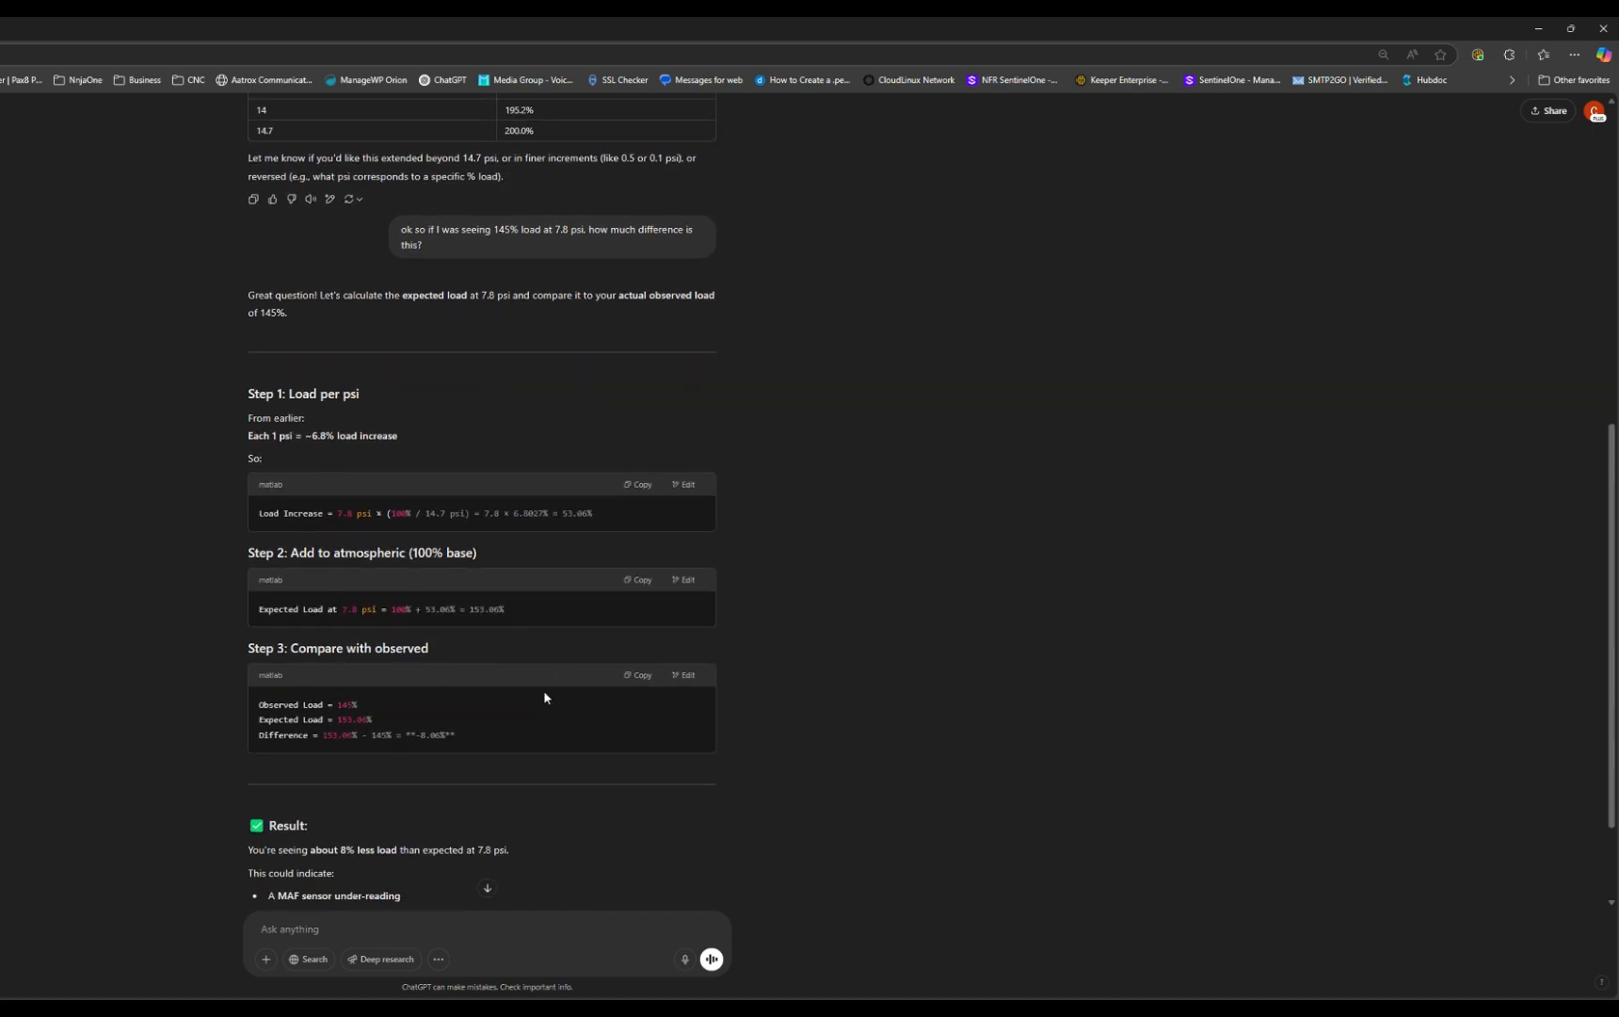
{"action": "scroll", "coordinate": [543, 690], "scroll_direction": "down", "scroll_amount": 1}
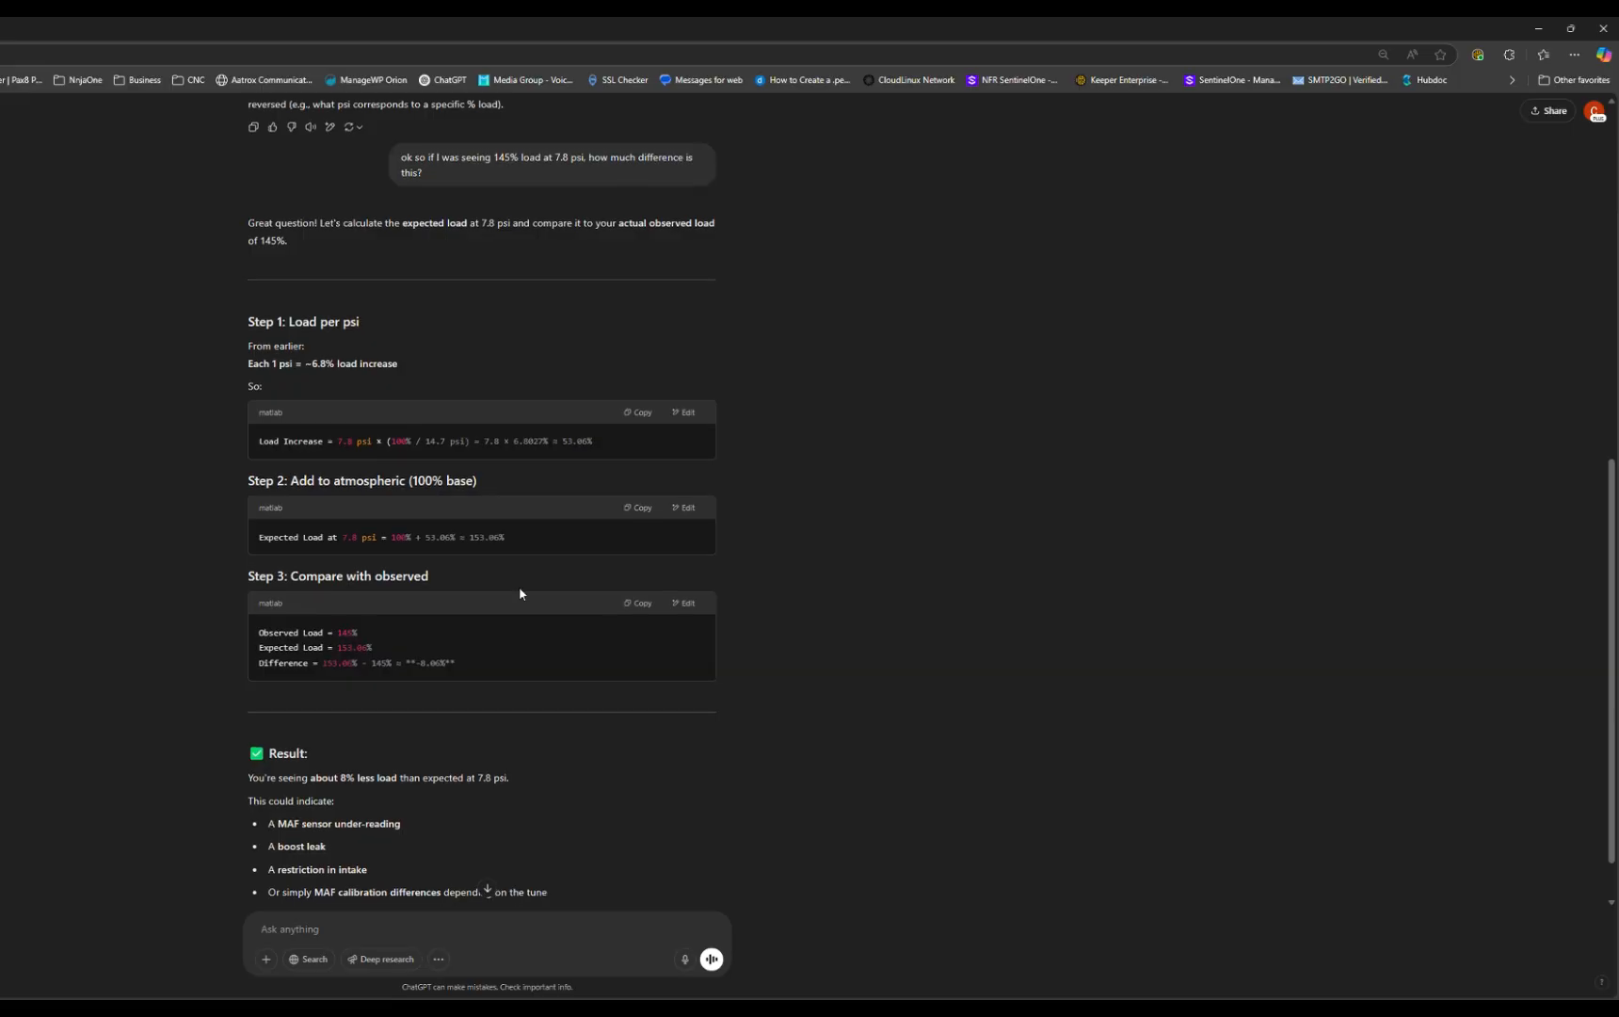
{"action": "scroll", "coordinate": [520, 594], "scroll_direction": "down", "scroll_amount": 1}
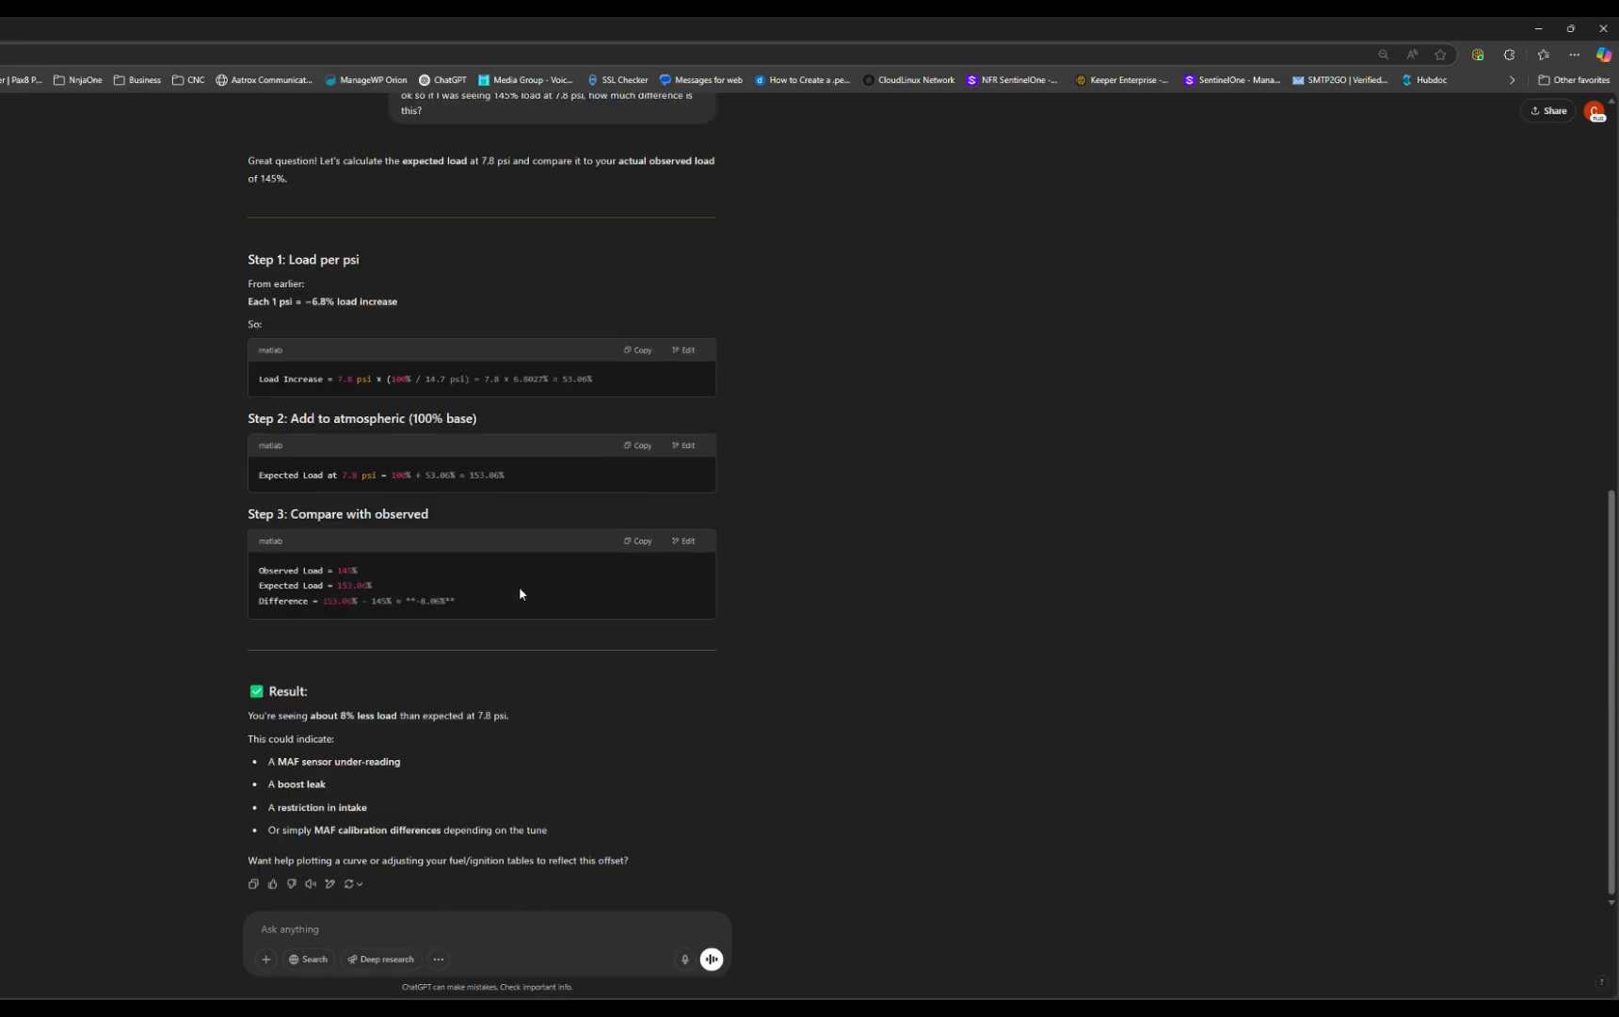
{"action": "left_click", "coordinate": [1539, 33]}
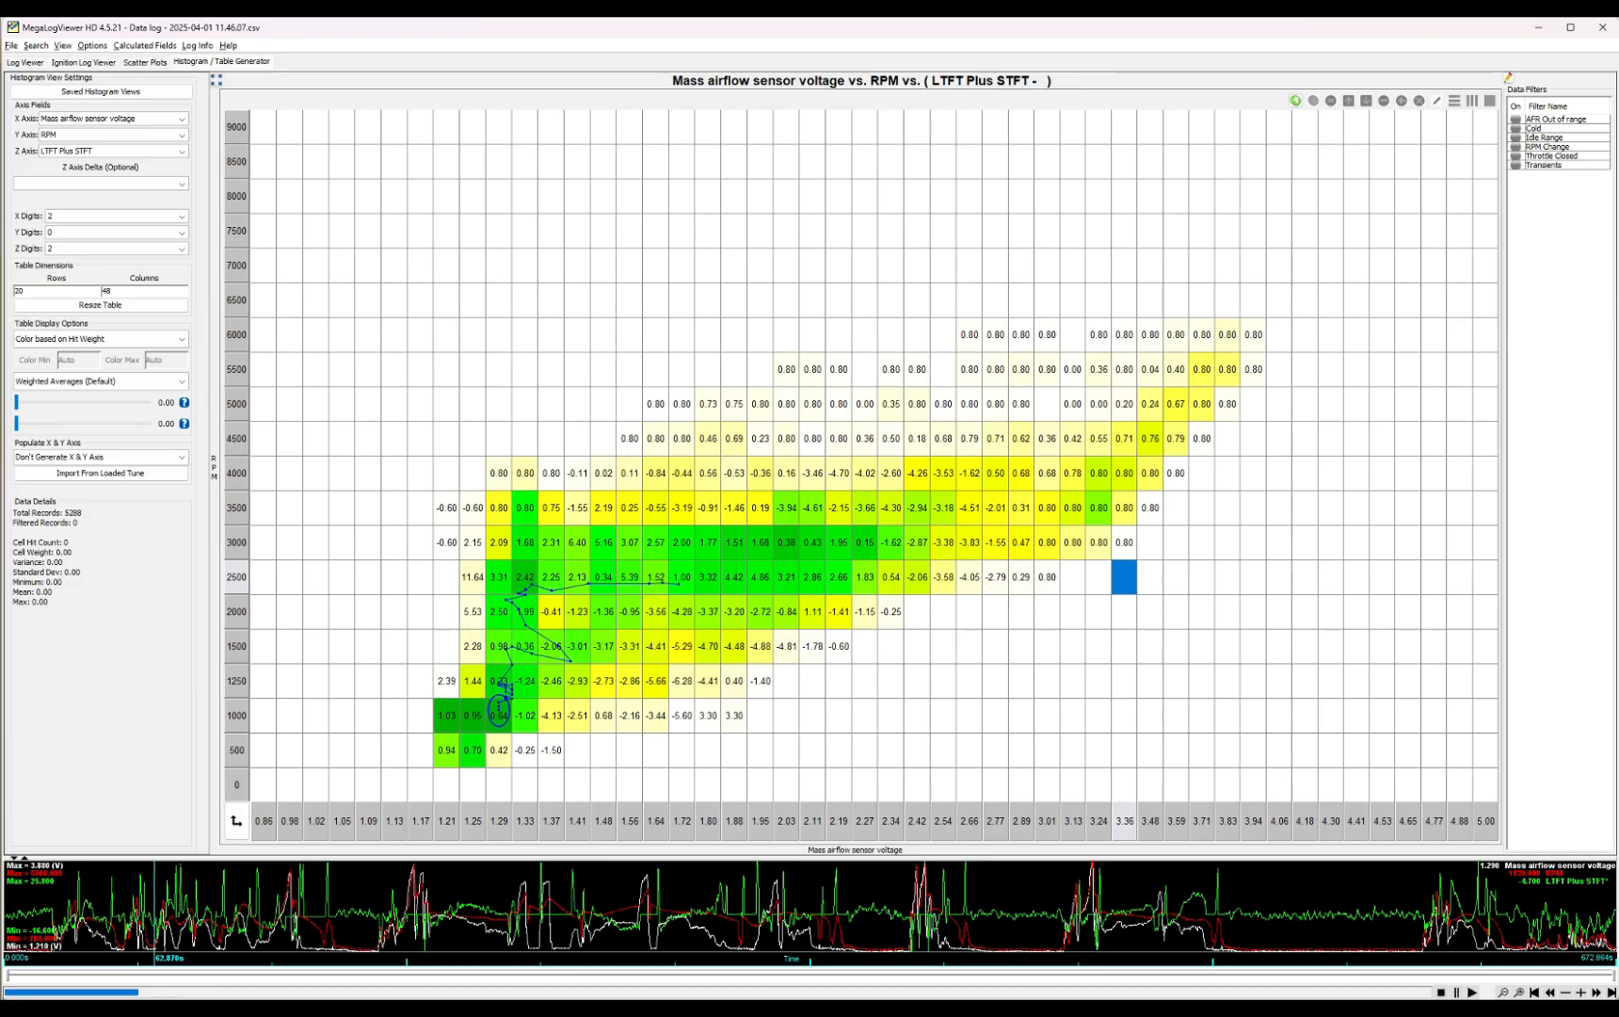
- Switch to the Tune Editor and highlight the MAF Sensor Calibration airflow values from 2.891 to 4.88 V
{"action": "left_click", "coordinate": [720, 965]}
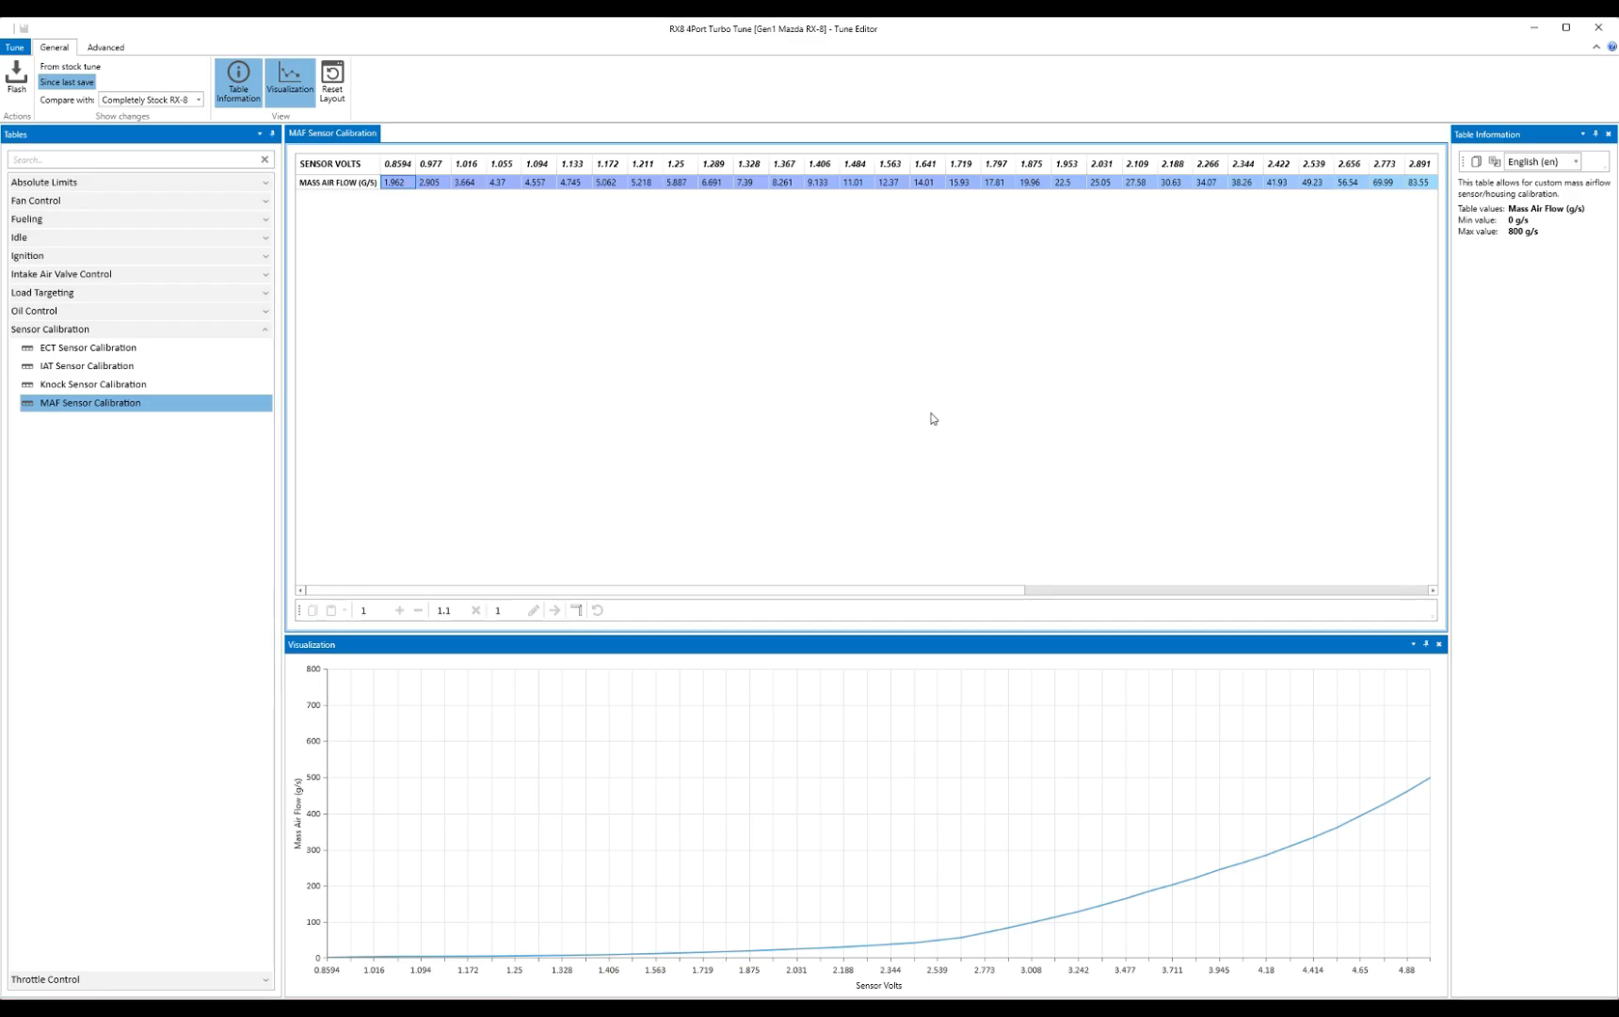
{"action": "left_click_drag", "start_coordinate": [875, 592], "coordinate": [1323, 564]}
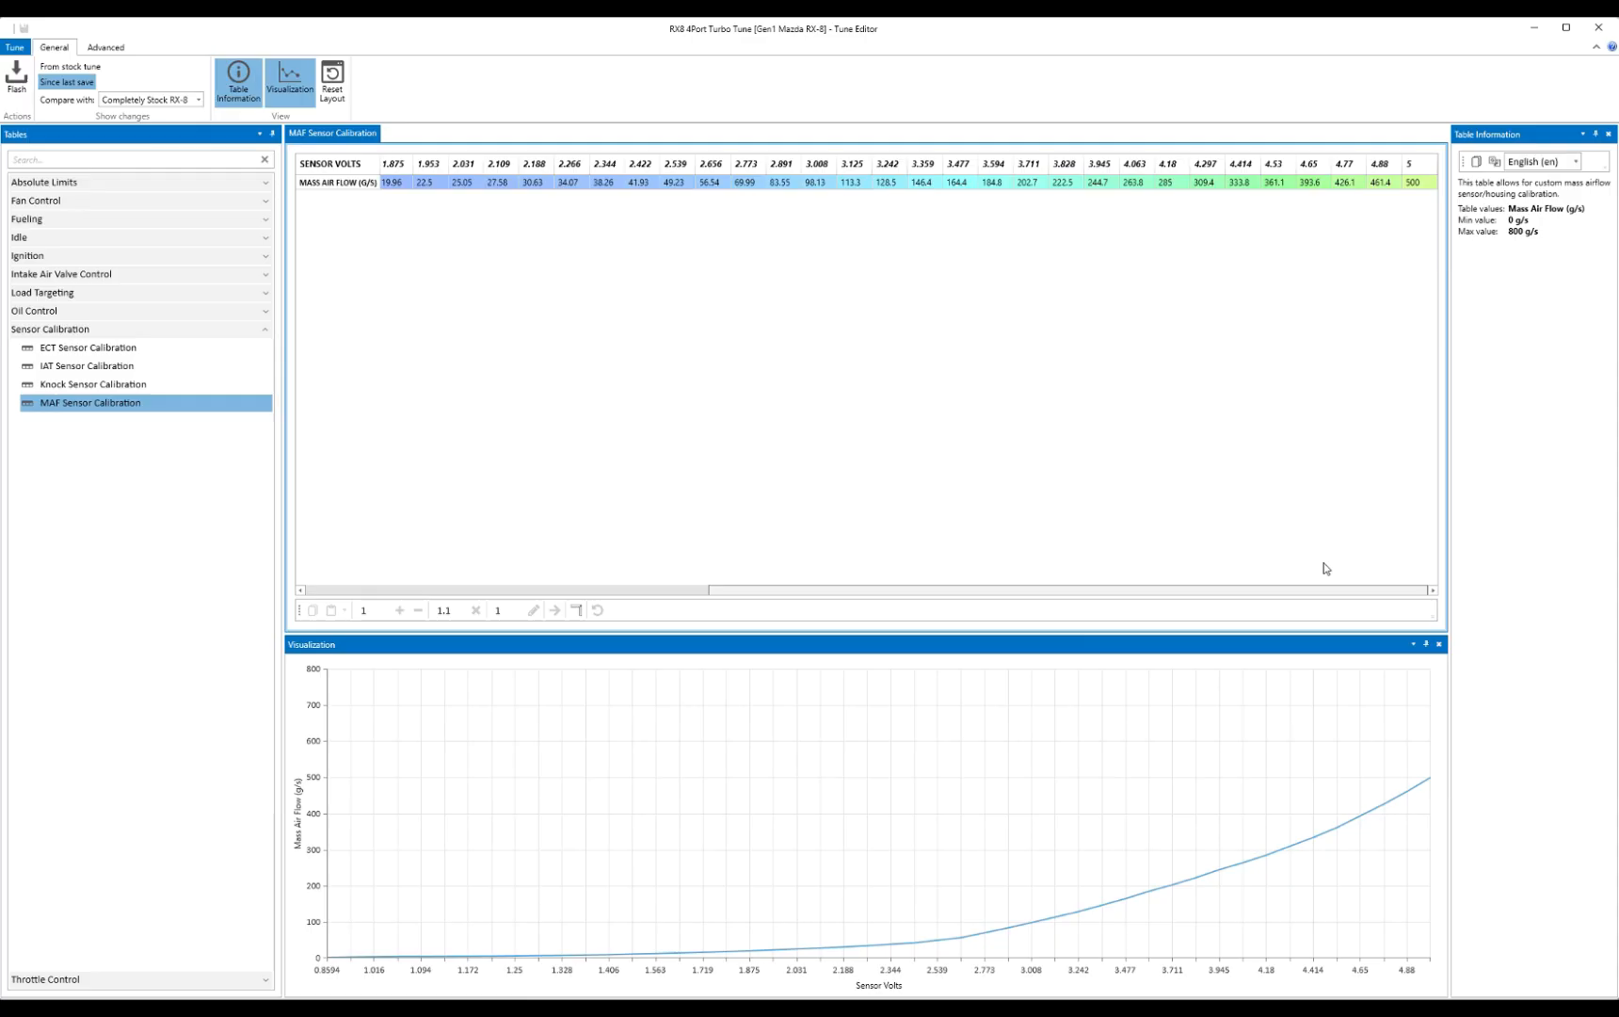
{"action": "left_click", "coordinate": [815, 183]}
{"action": "key", "text": "Left"}
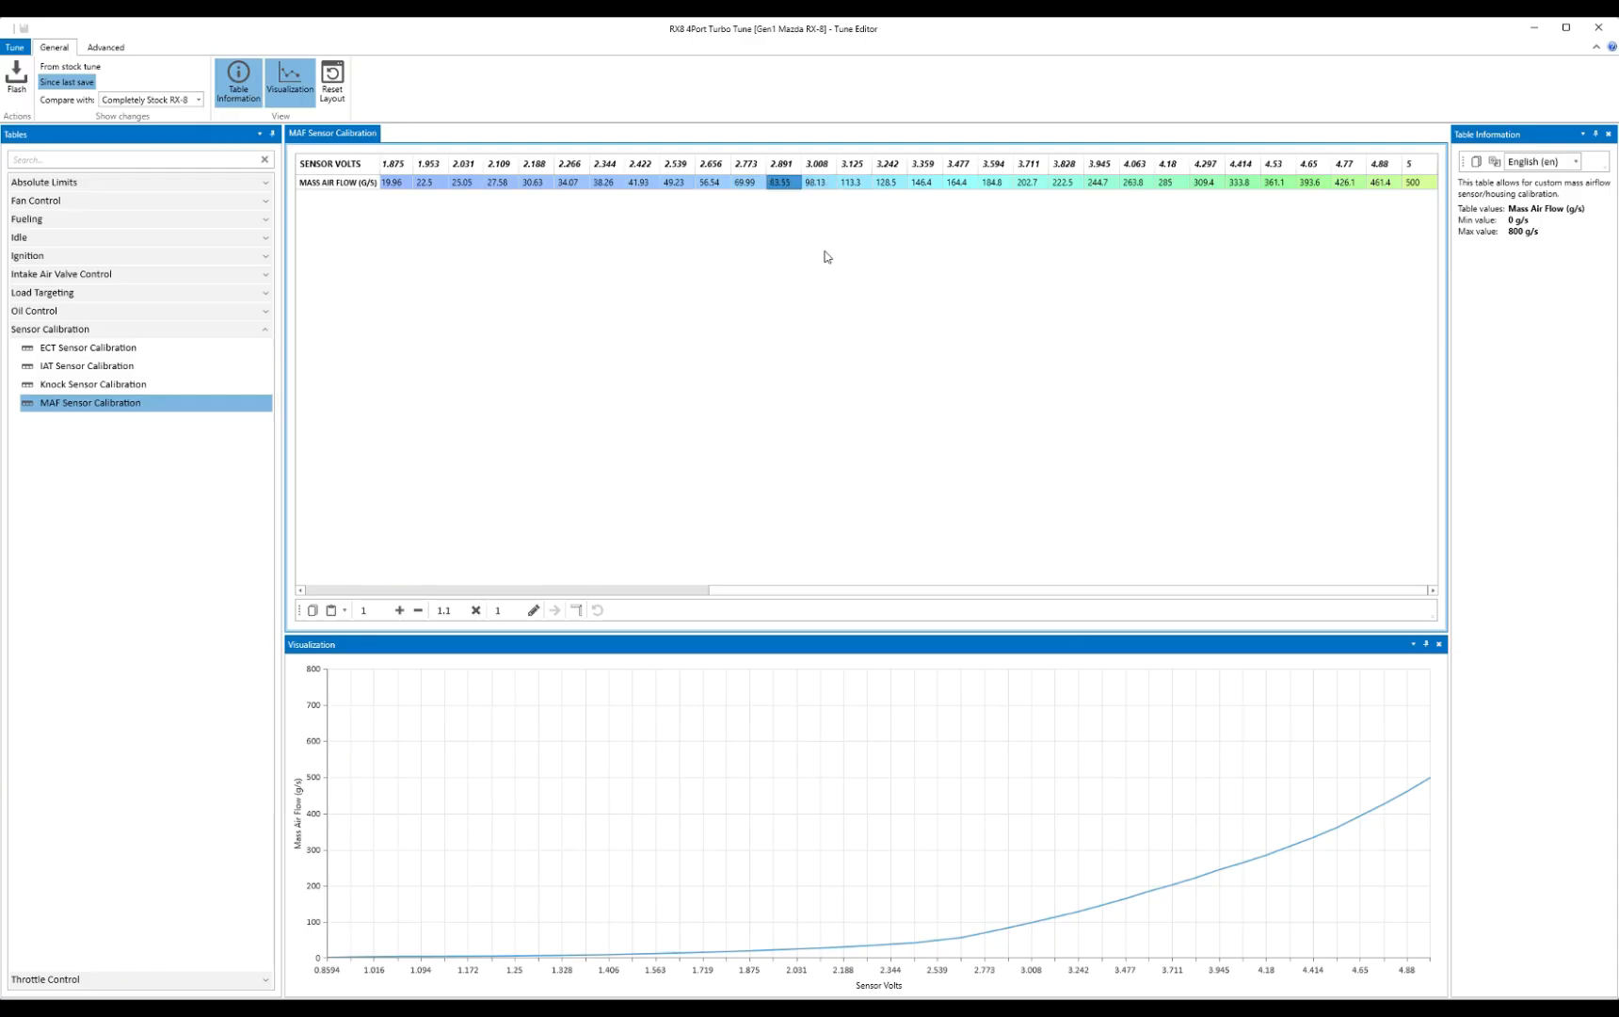
{"action": "left_click_drag", "start_coordinate": [781, 182], "coordinate": [1386, 184]}
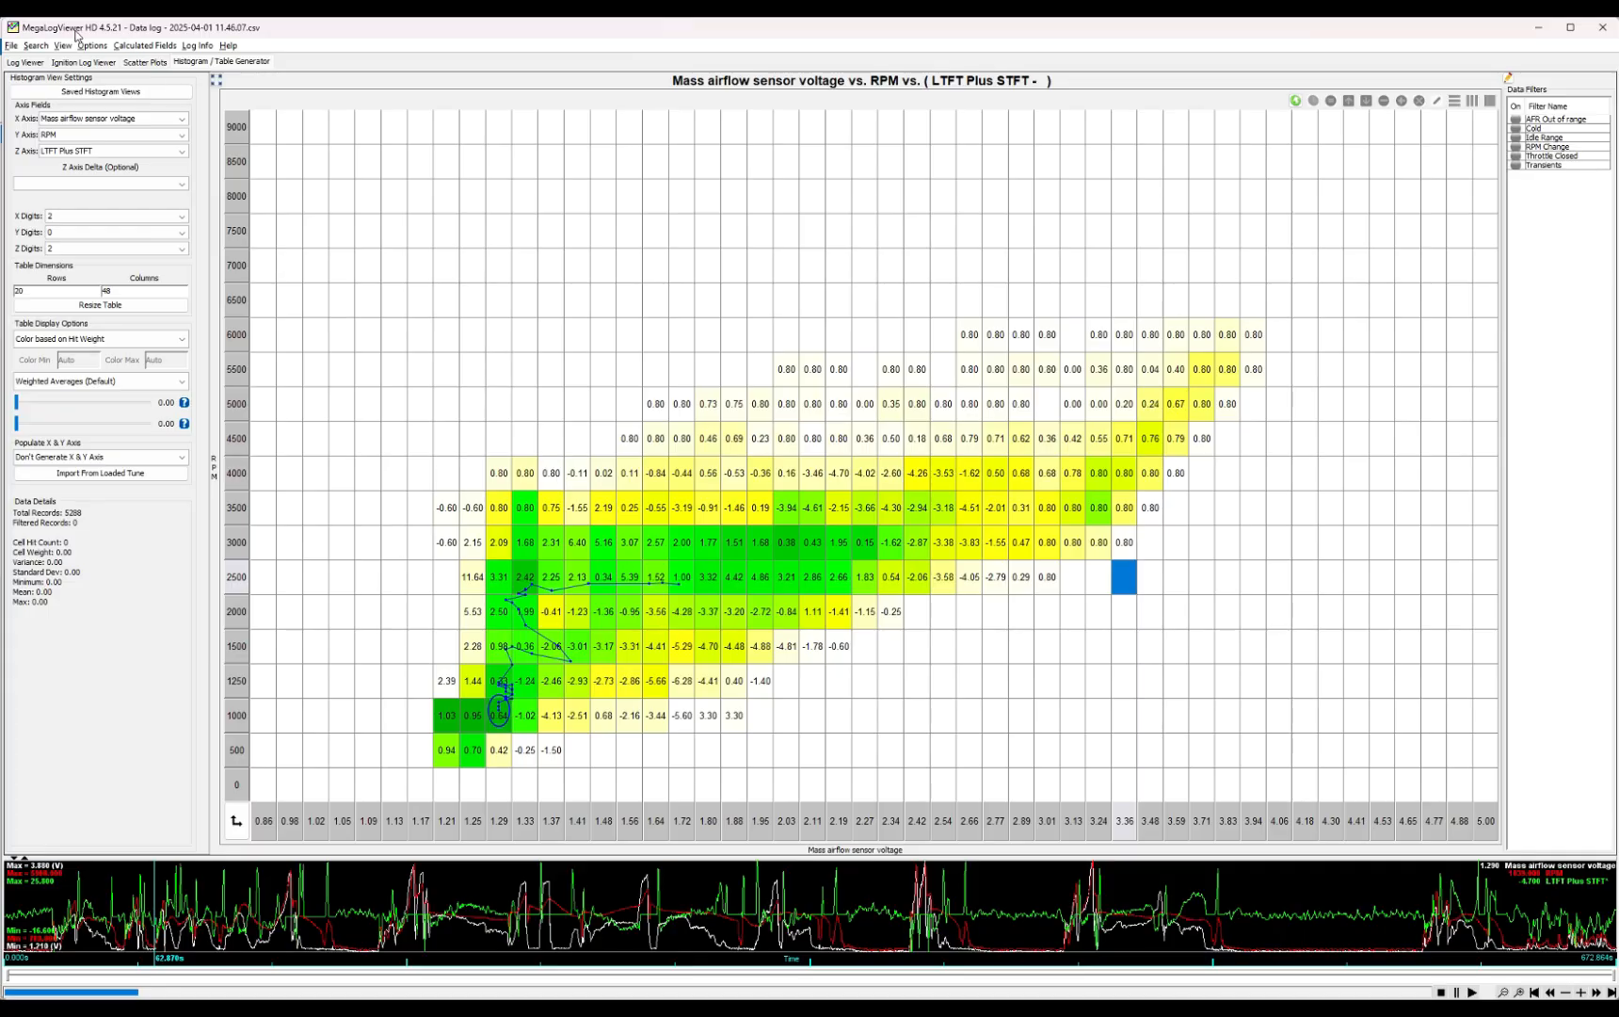
- Return to MegaLogViewer HD, show the log's time graphs, and inspect the readings at about 217 s
{"action": "left_click", "coordinate": [20, 61]}
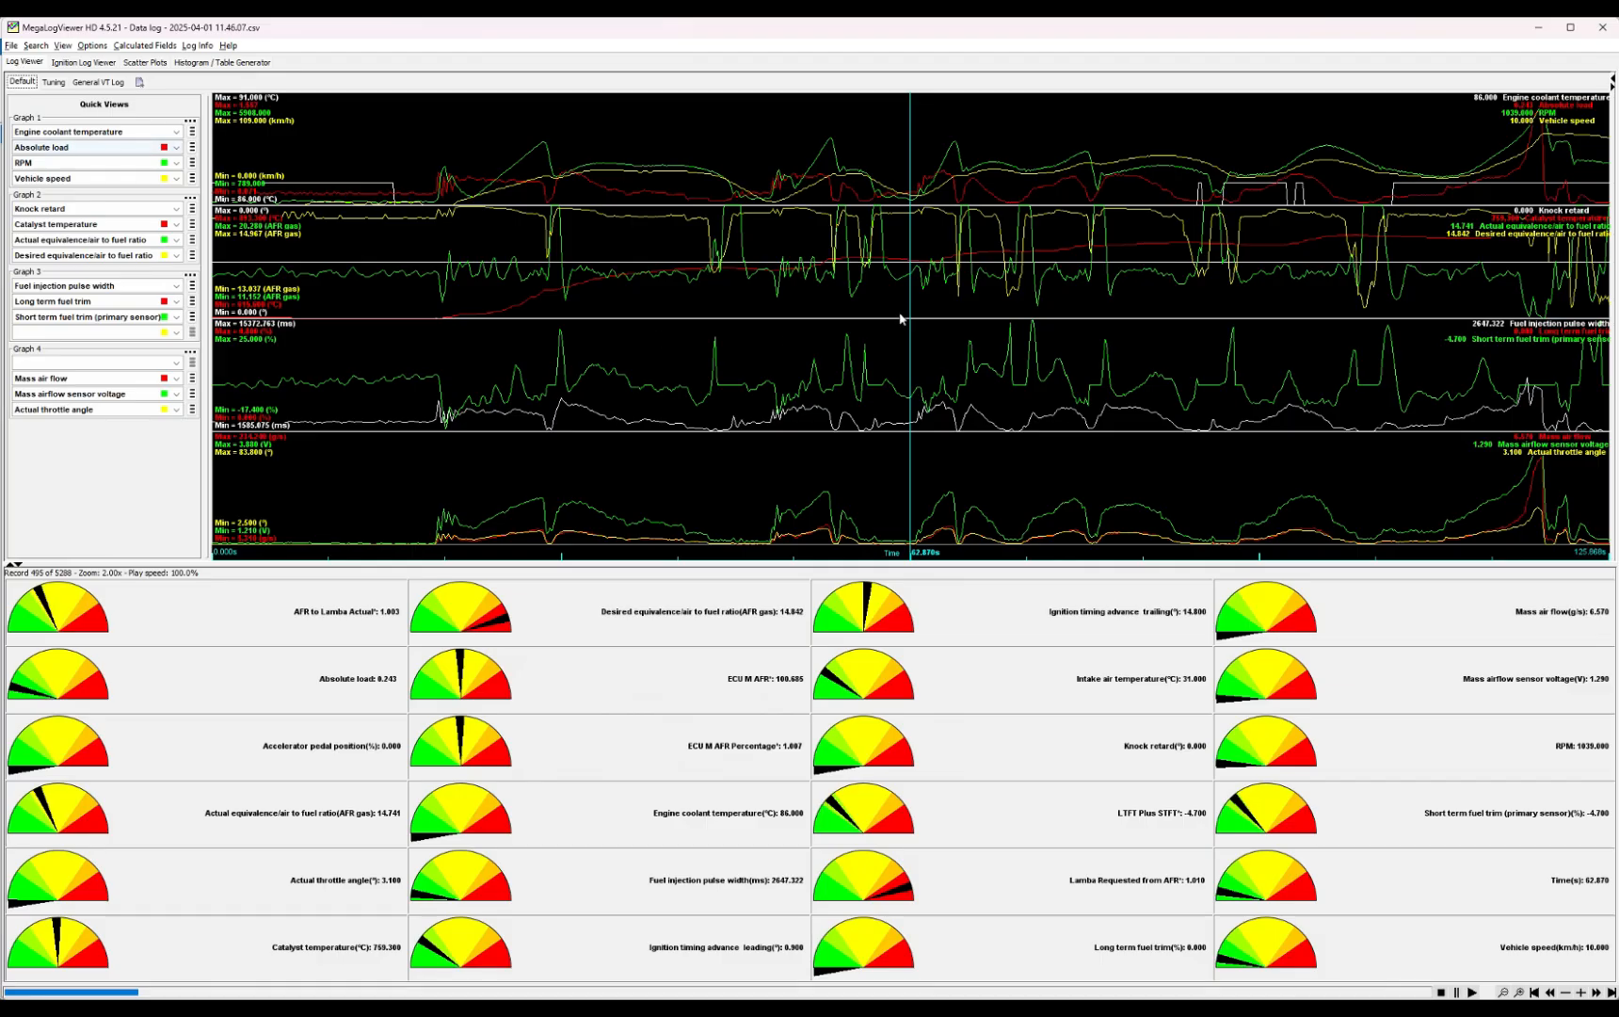
{"action": "scroll", "coordinate": [908, 320], "scroll_direction": "down", "scroll_amount": 3}
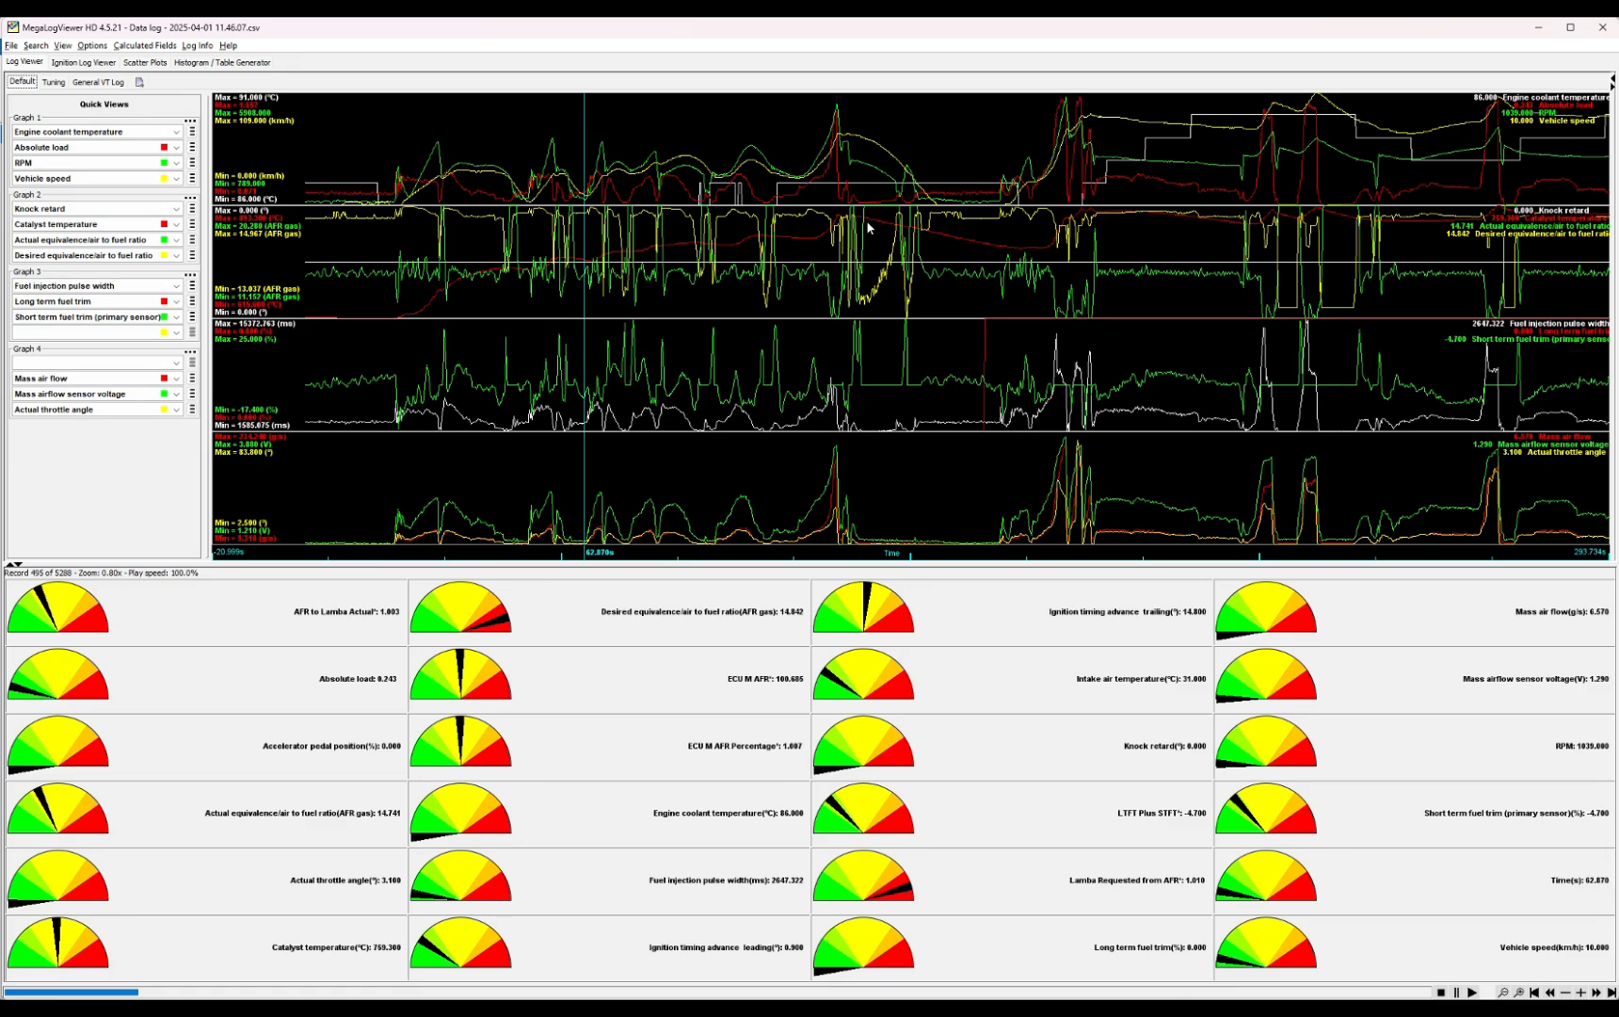
{"action": "left_click", "coordinate": [1024, 230]}
{"action": "left_click", "coordinate": [1032, 233]}
{"action": "left_click", "coordinate": [1034, 238]}
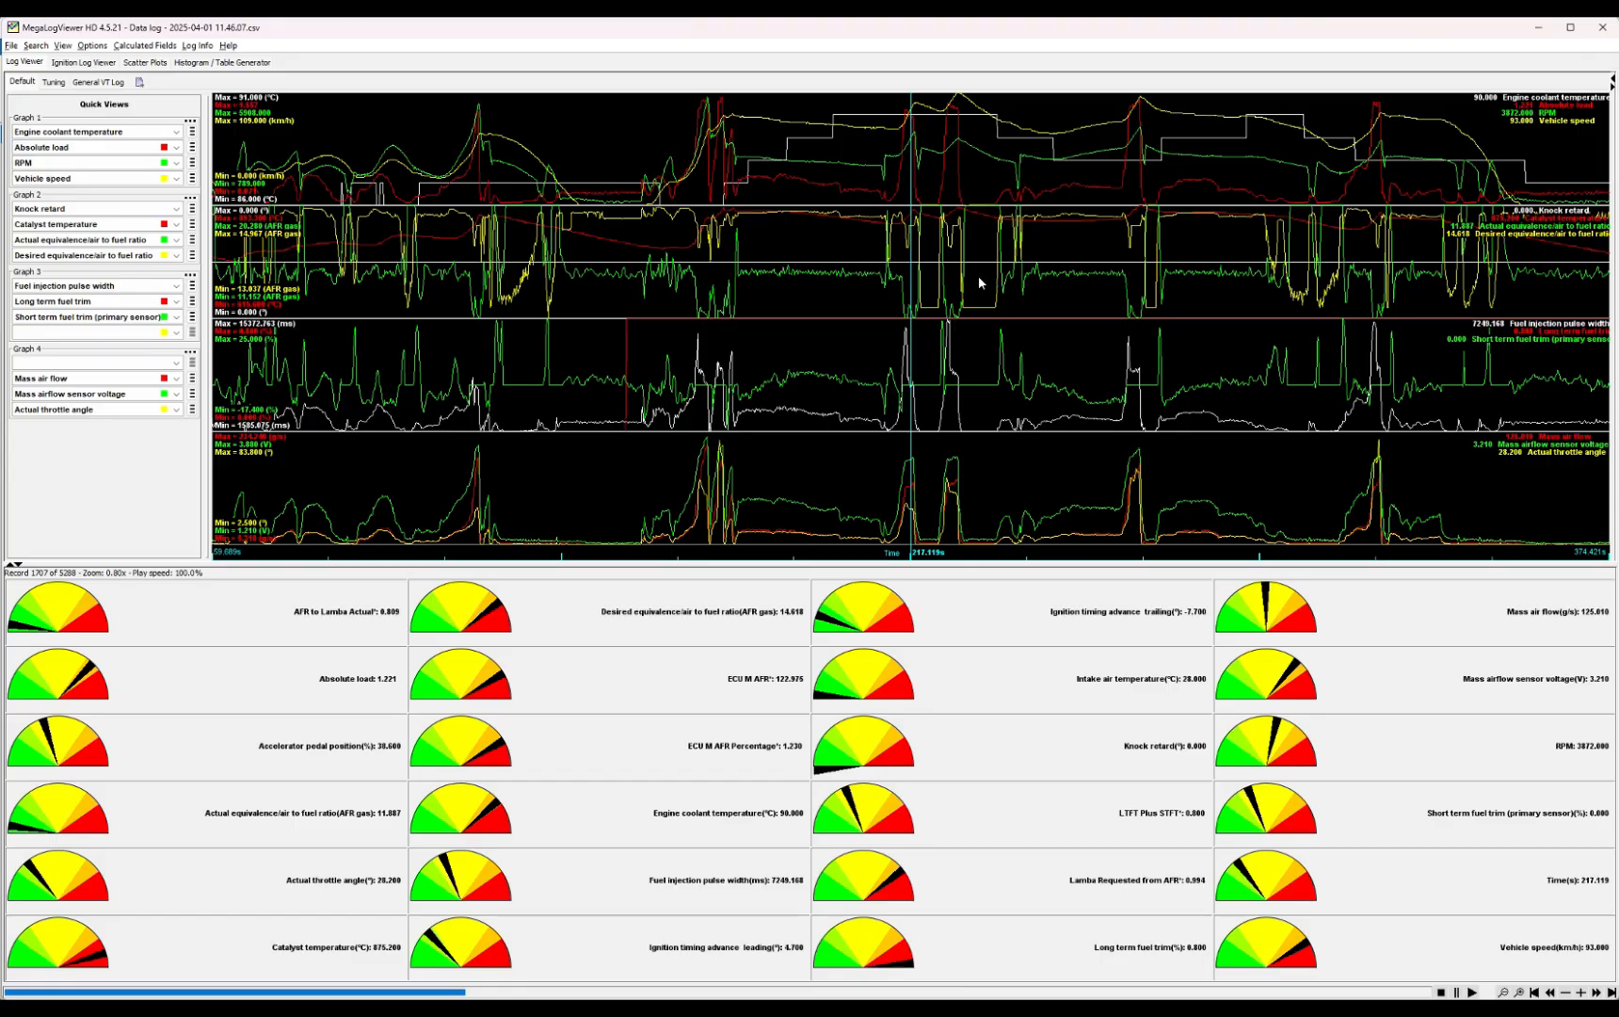
- In VersaTuner, export the 2025-04-01 11.46.07 data log as a CSV file into the VersaTuner Logs 3.09 MAF Changes folder
{"action": "left_click", "coordinate": [357, 48]}
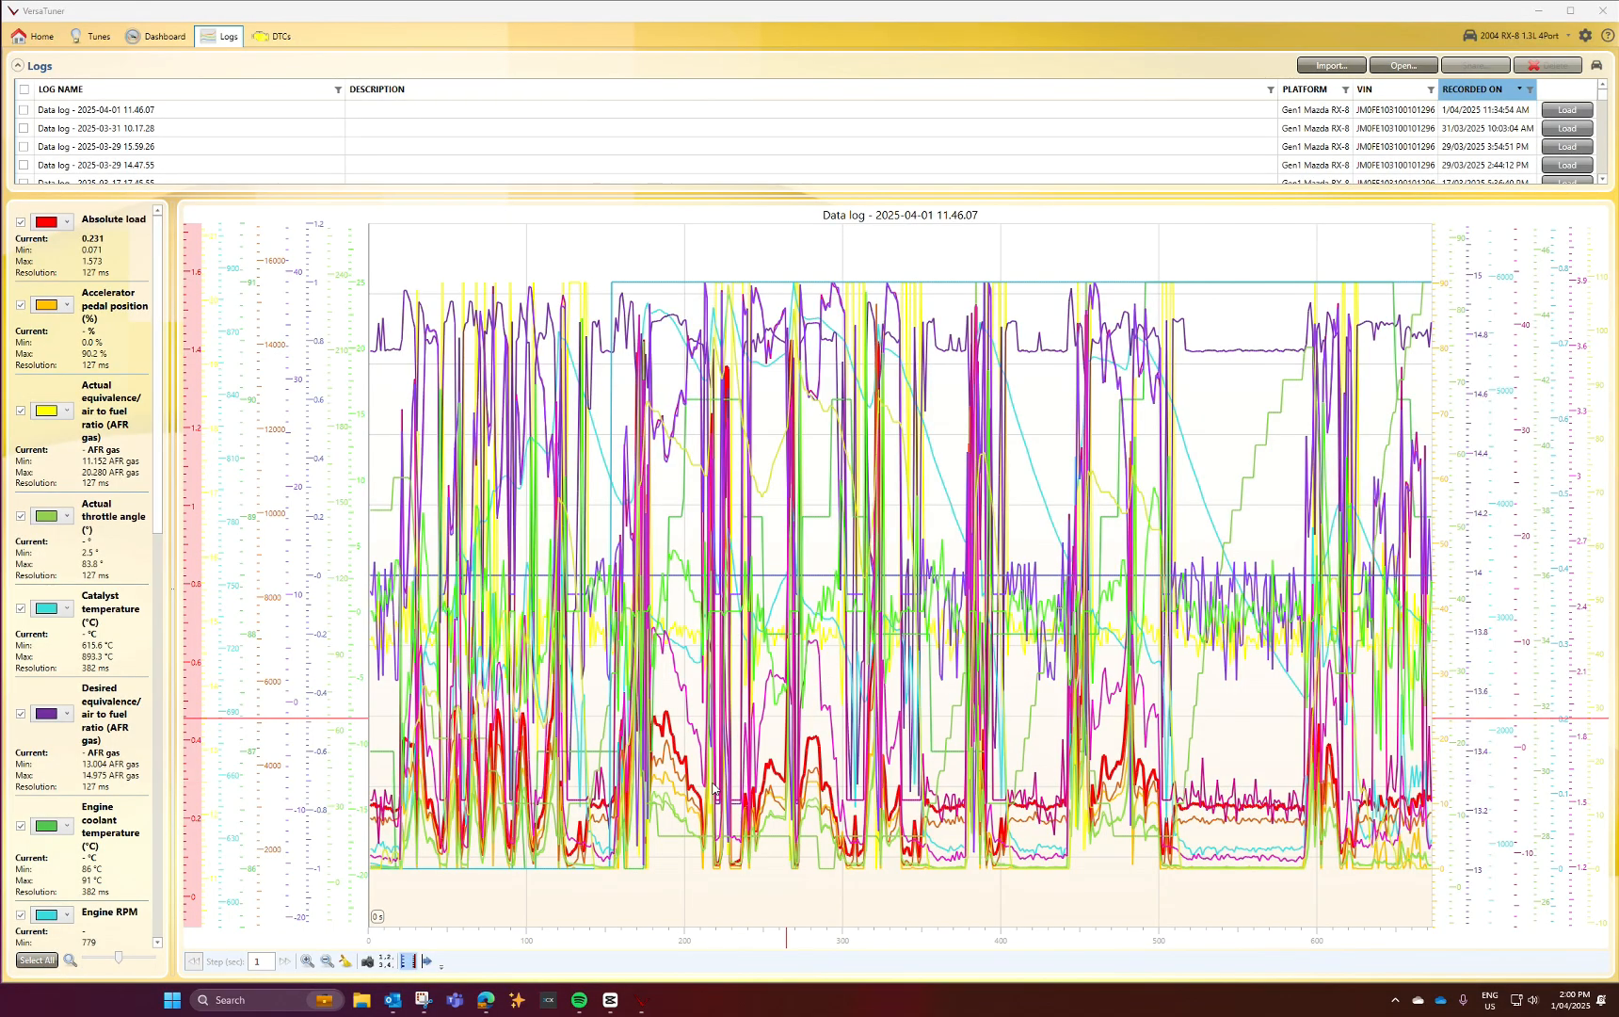
{"action": "left_click", "coordinate": [388, 962]}
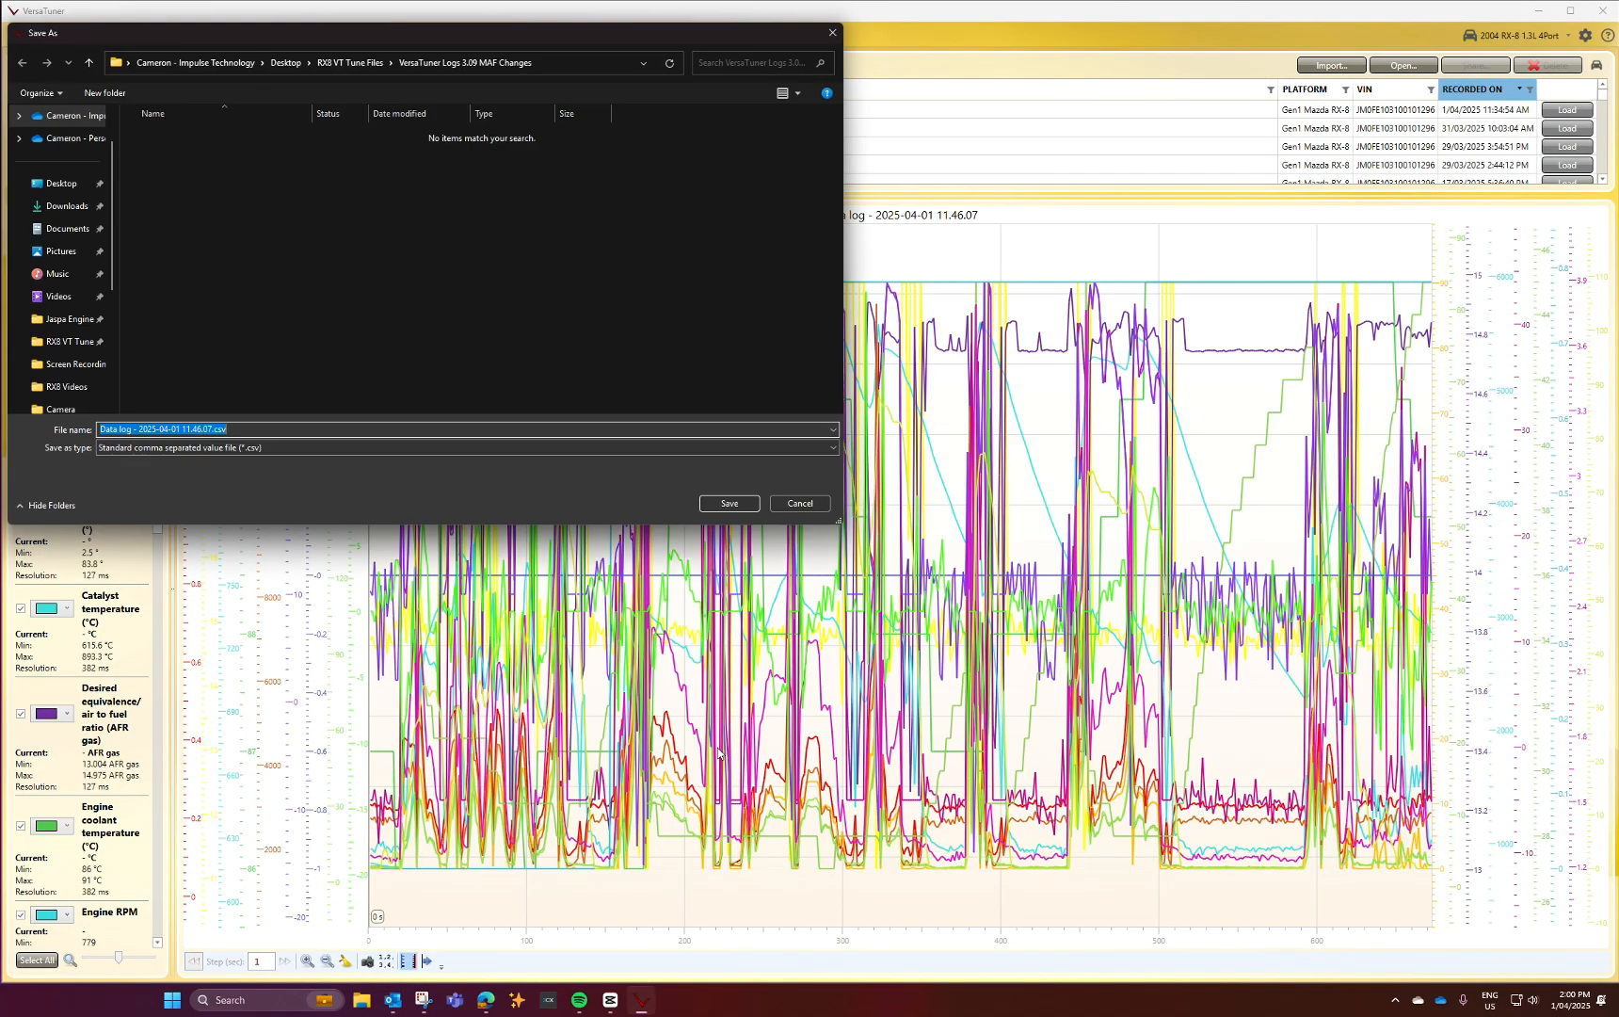
{"action": "left_click", "coordinate": [730, 503]}
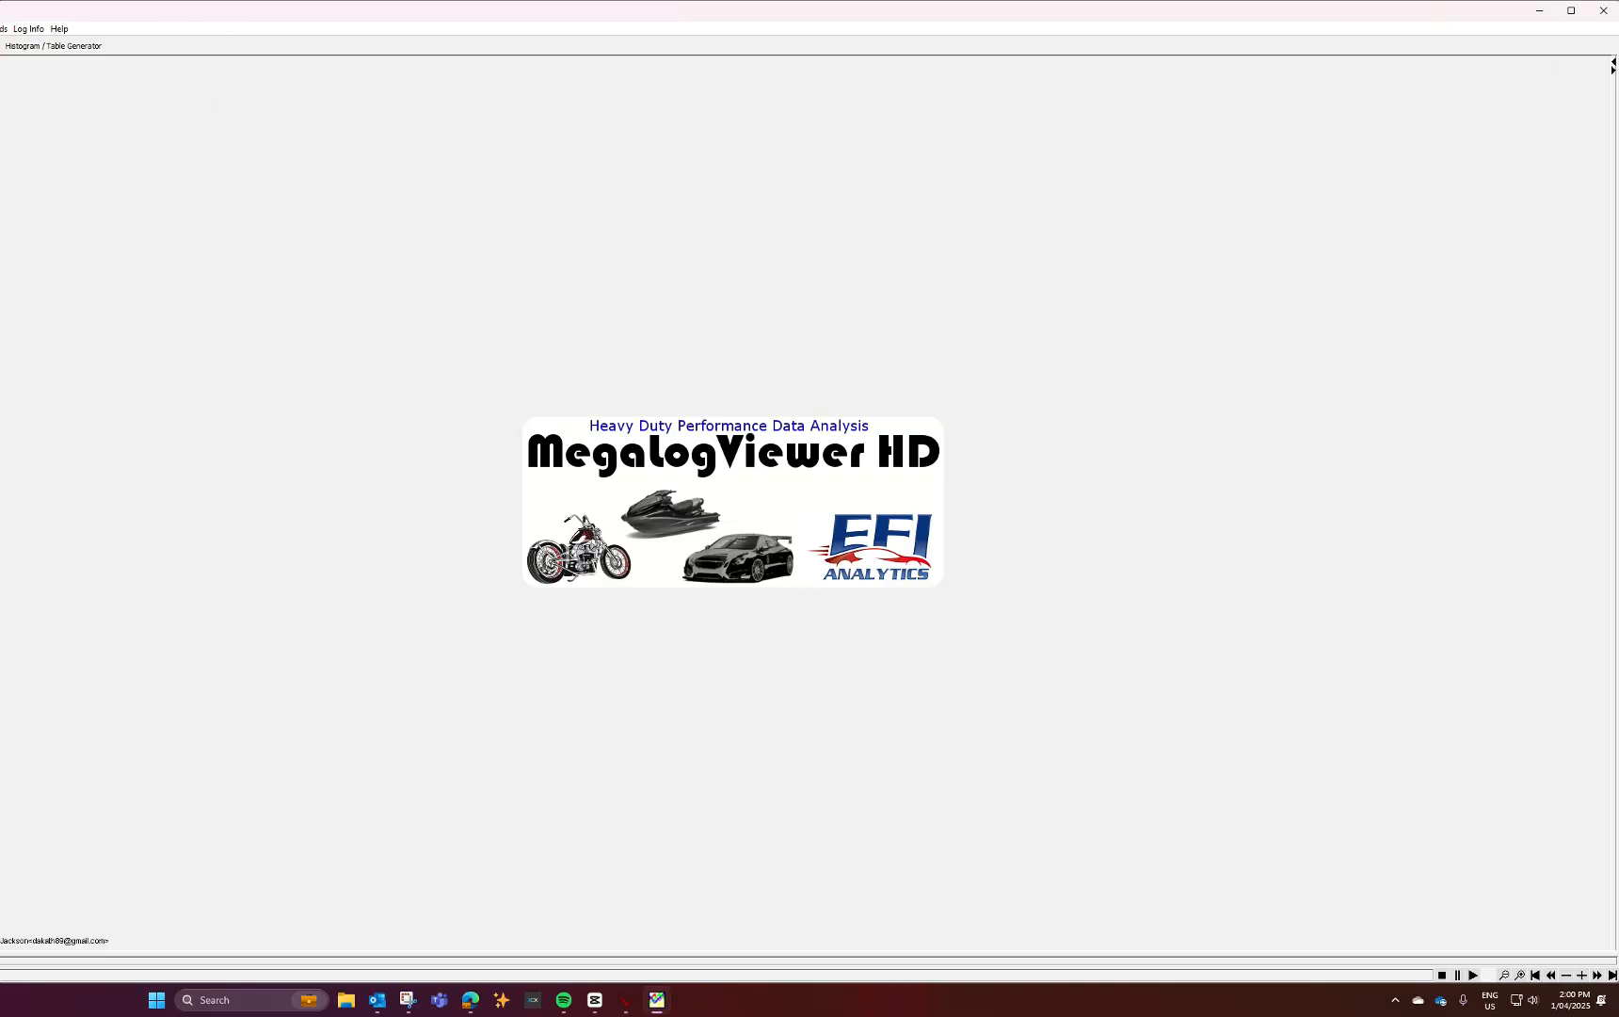
- In MegaLogViewer HD, open Data log - 2025-04-01 11.46.07.csv from the VersaTuner Logs 3.09 MAF Changes folder
{"action": "left_click", "coordinate": [13, 29]}
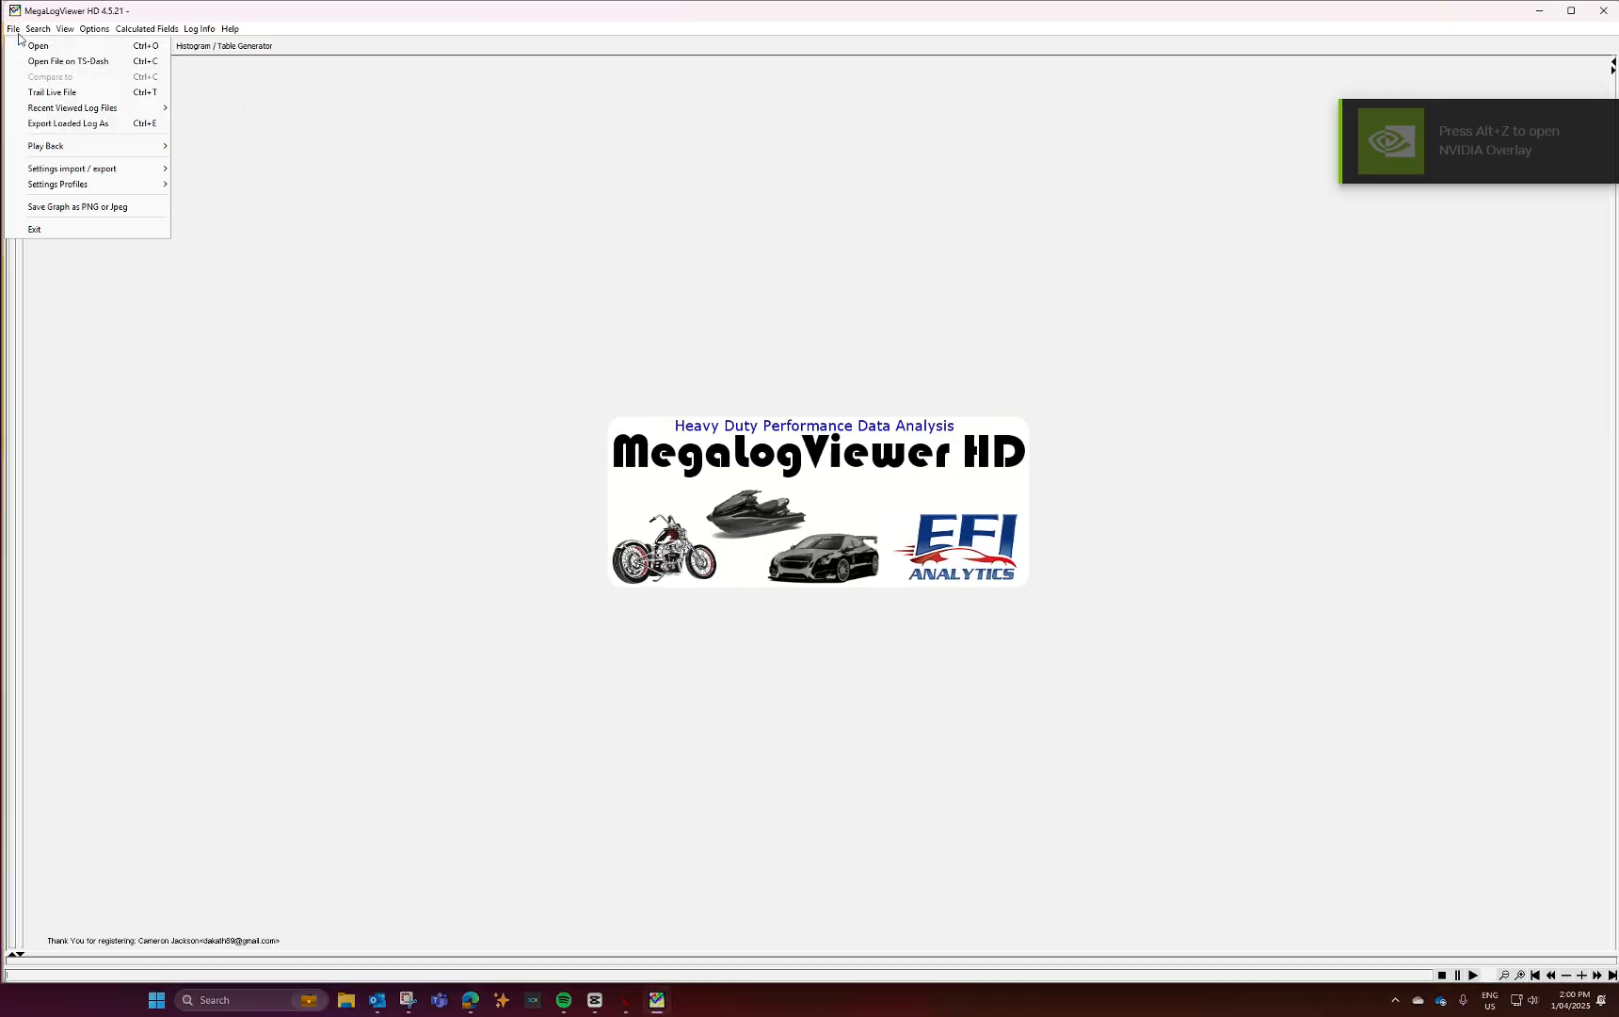
{"action": "left_click", "coordinate": [29, 43]}
{"action": "left_click", "coordinate": [1275, 307]}
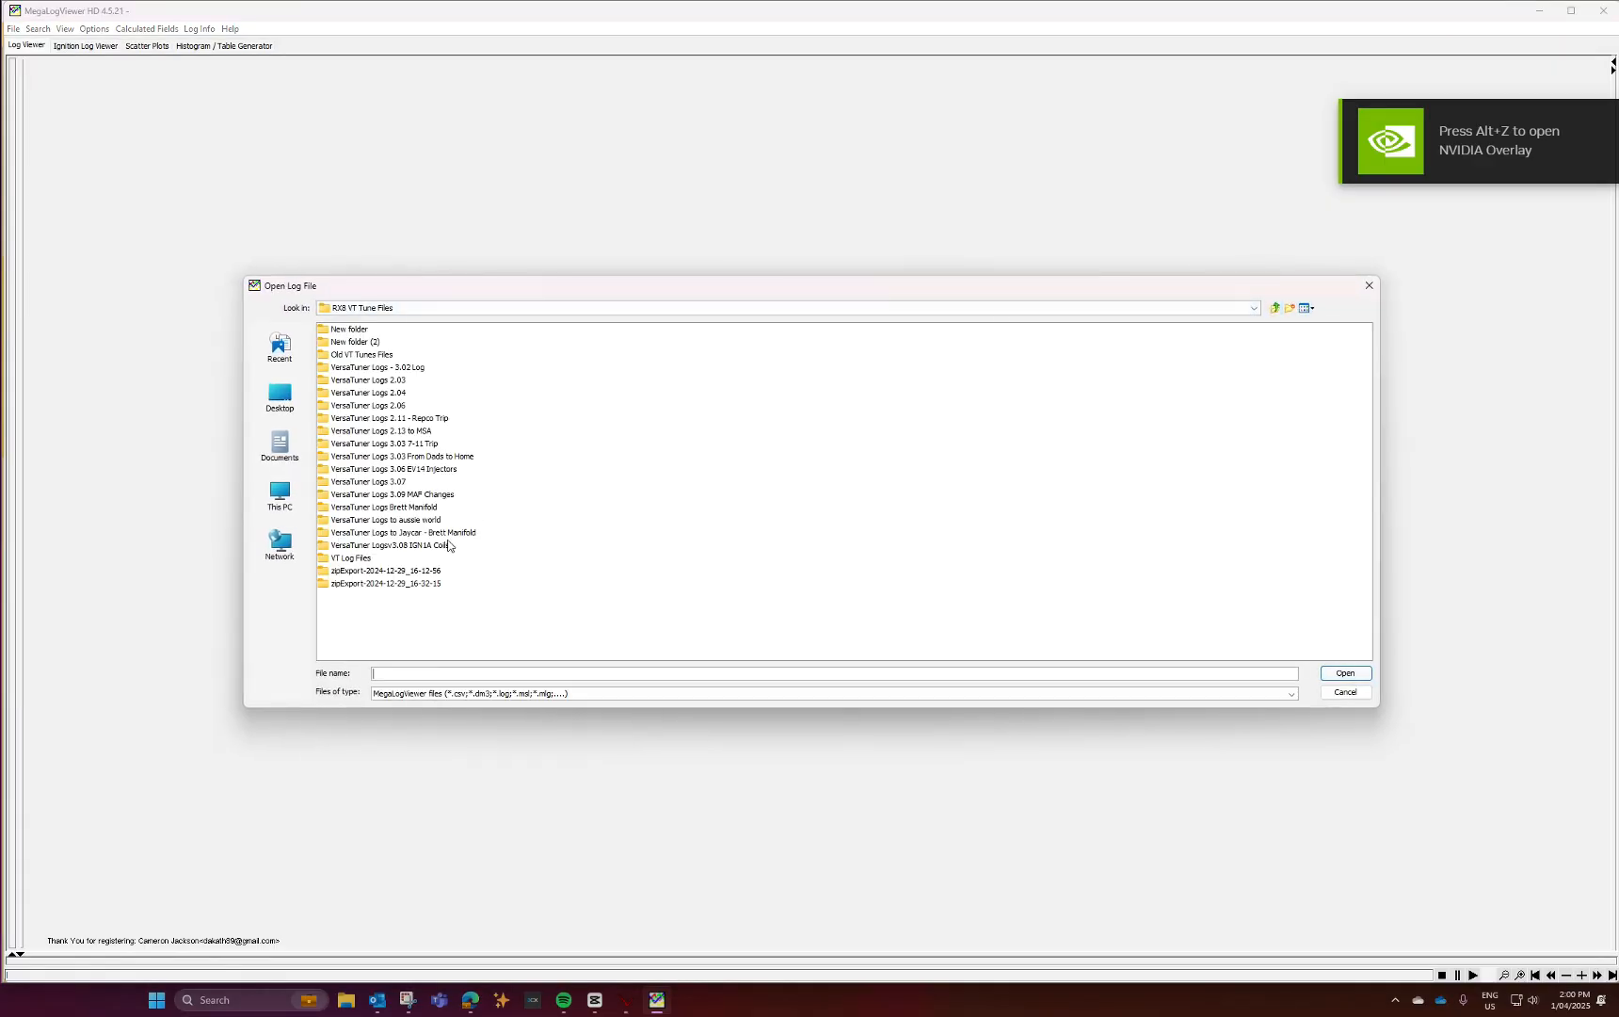
{"action": "left_click", "coordinate": [443, 496]}
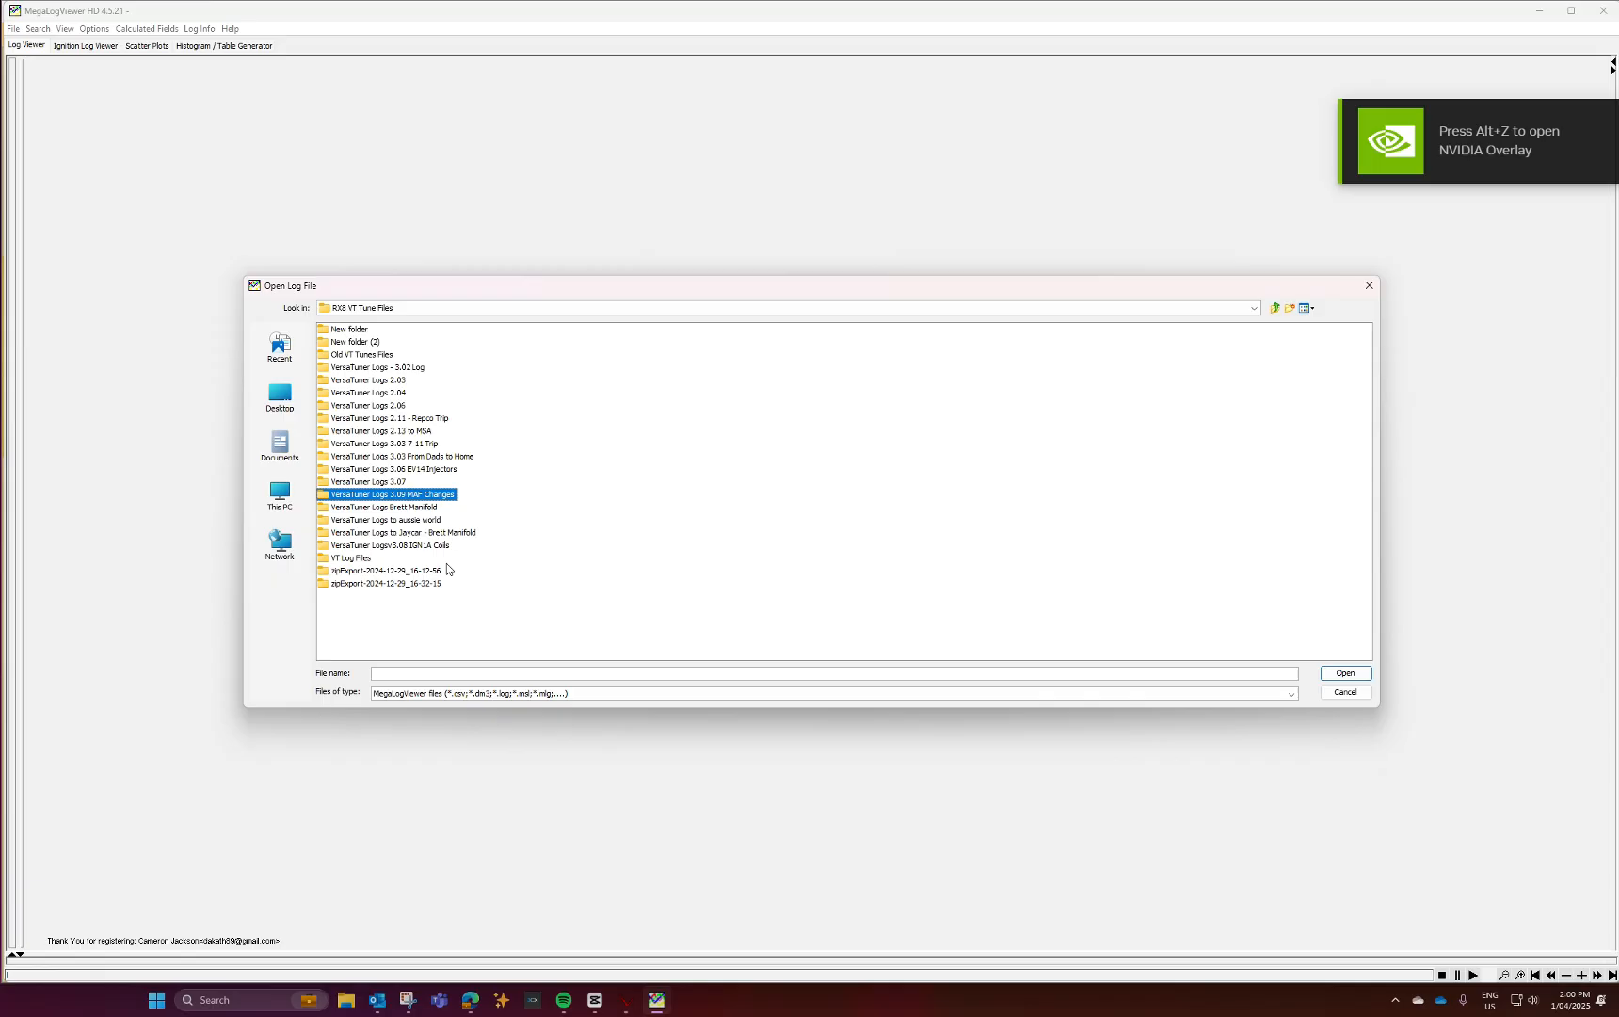
{"action": "left_click", "coordinate": [433, 507]}
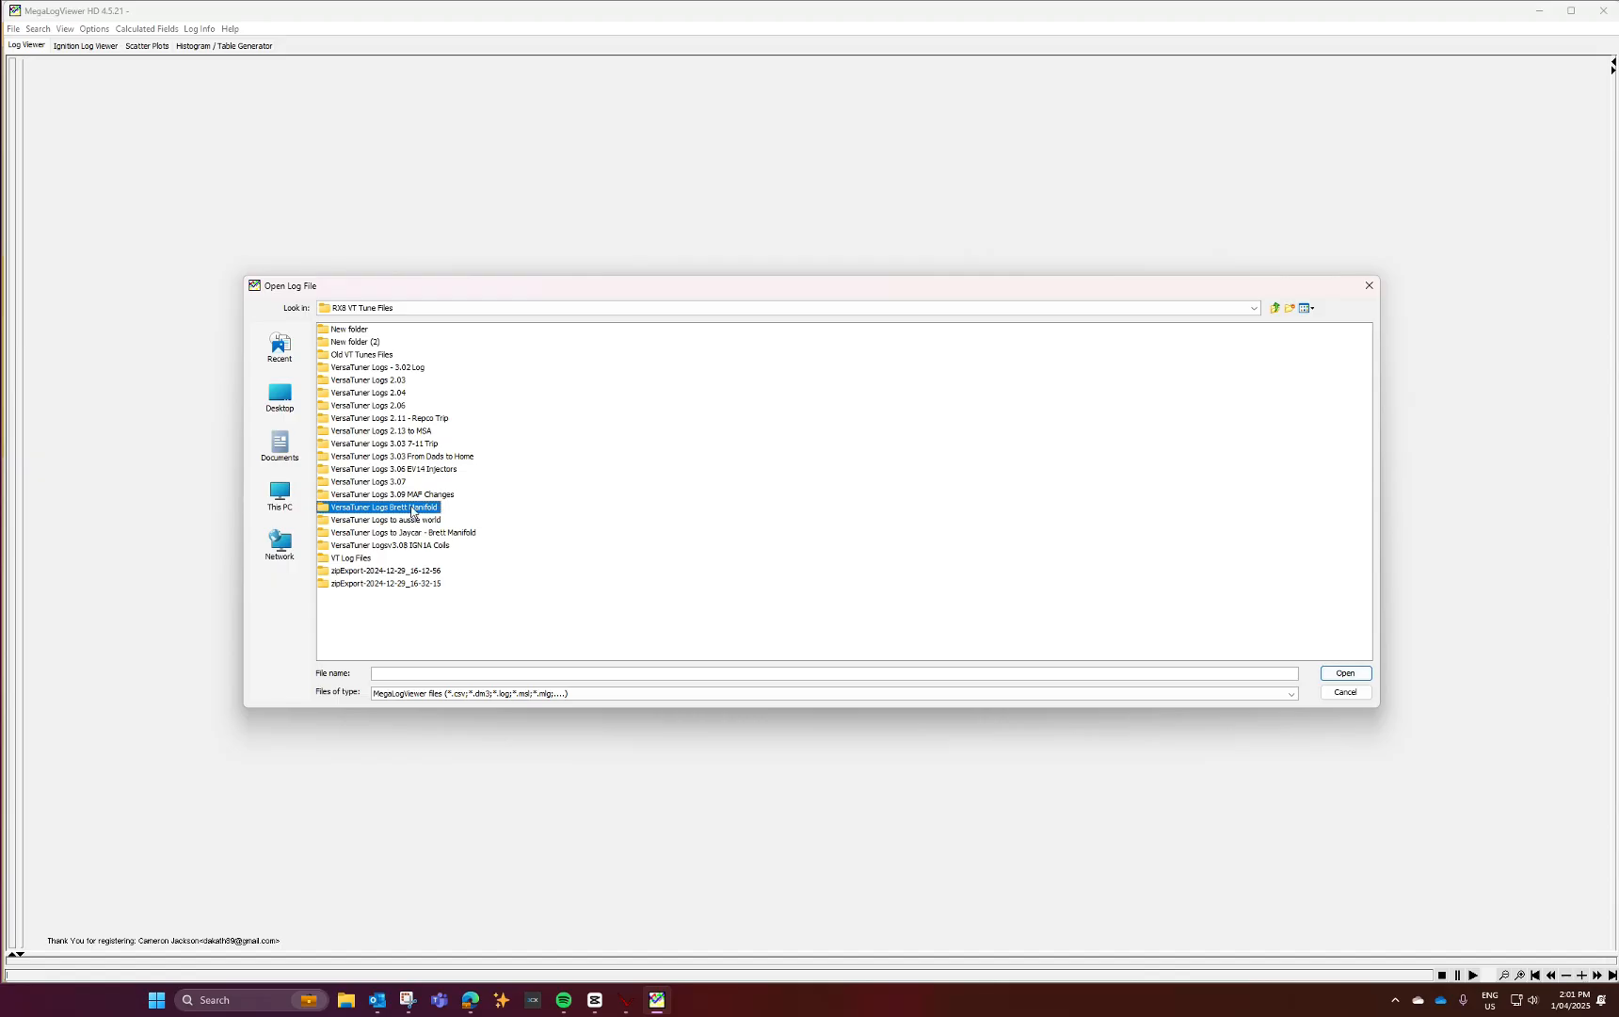
{"action": "left_click", "coordinate": [423, 494]}
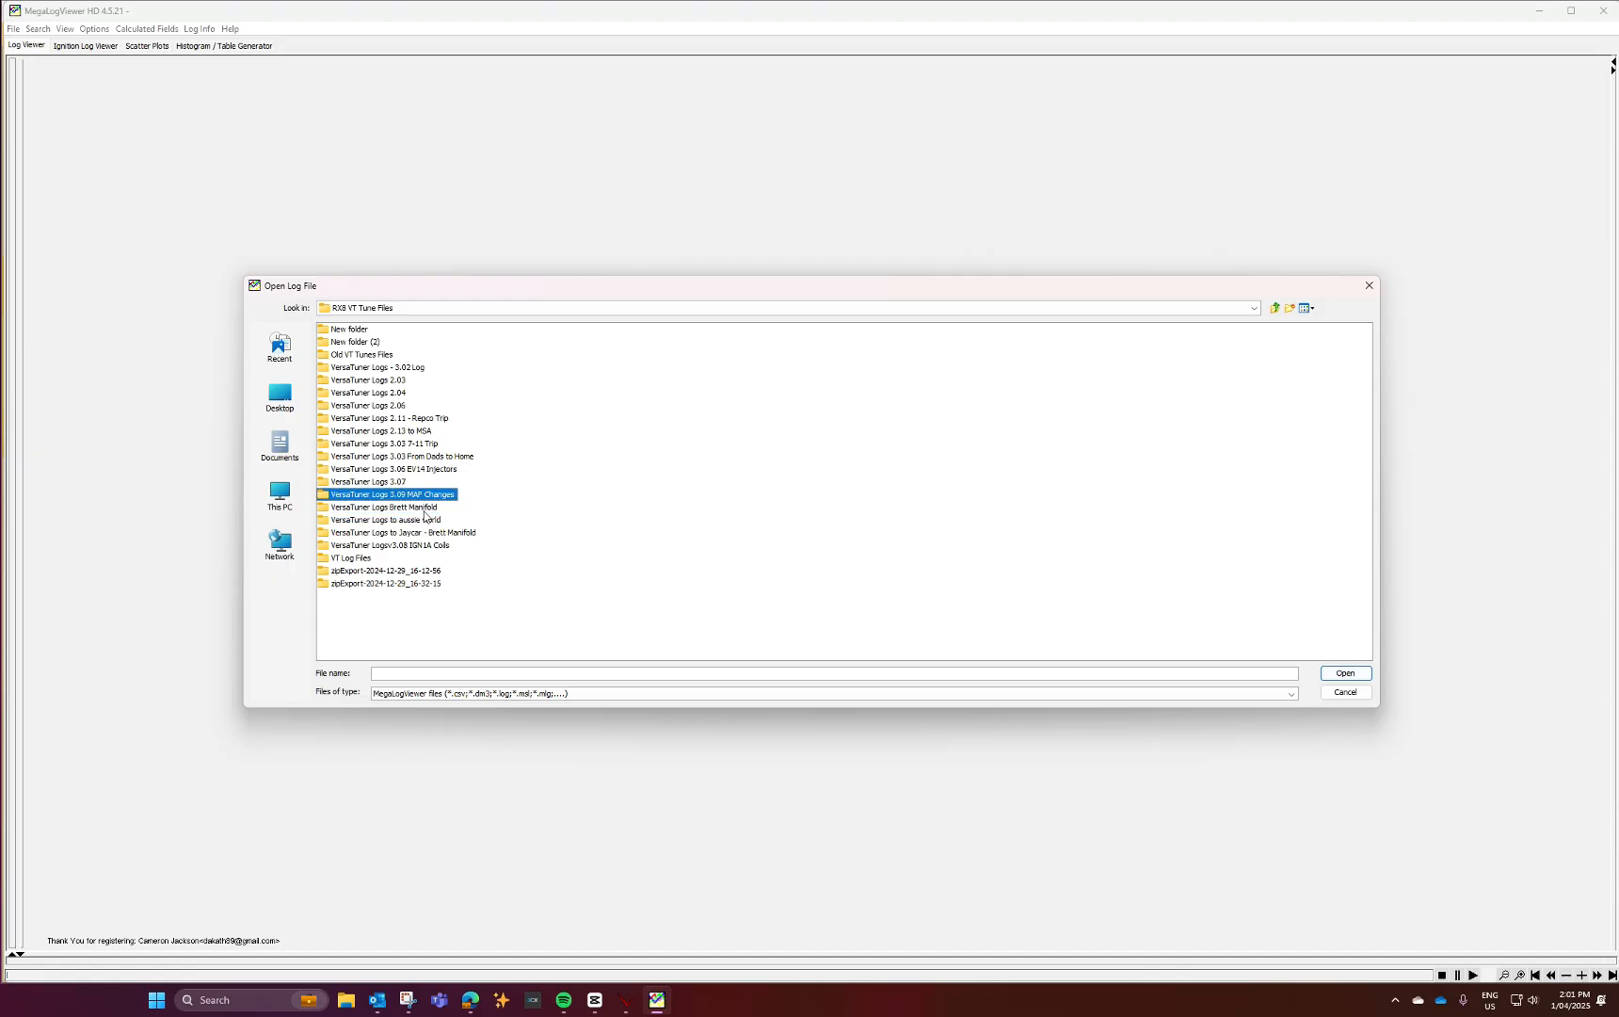
{"action": "left_click", "coordinate": [429, 494]}
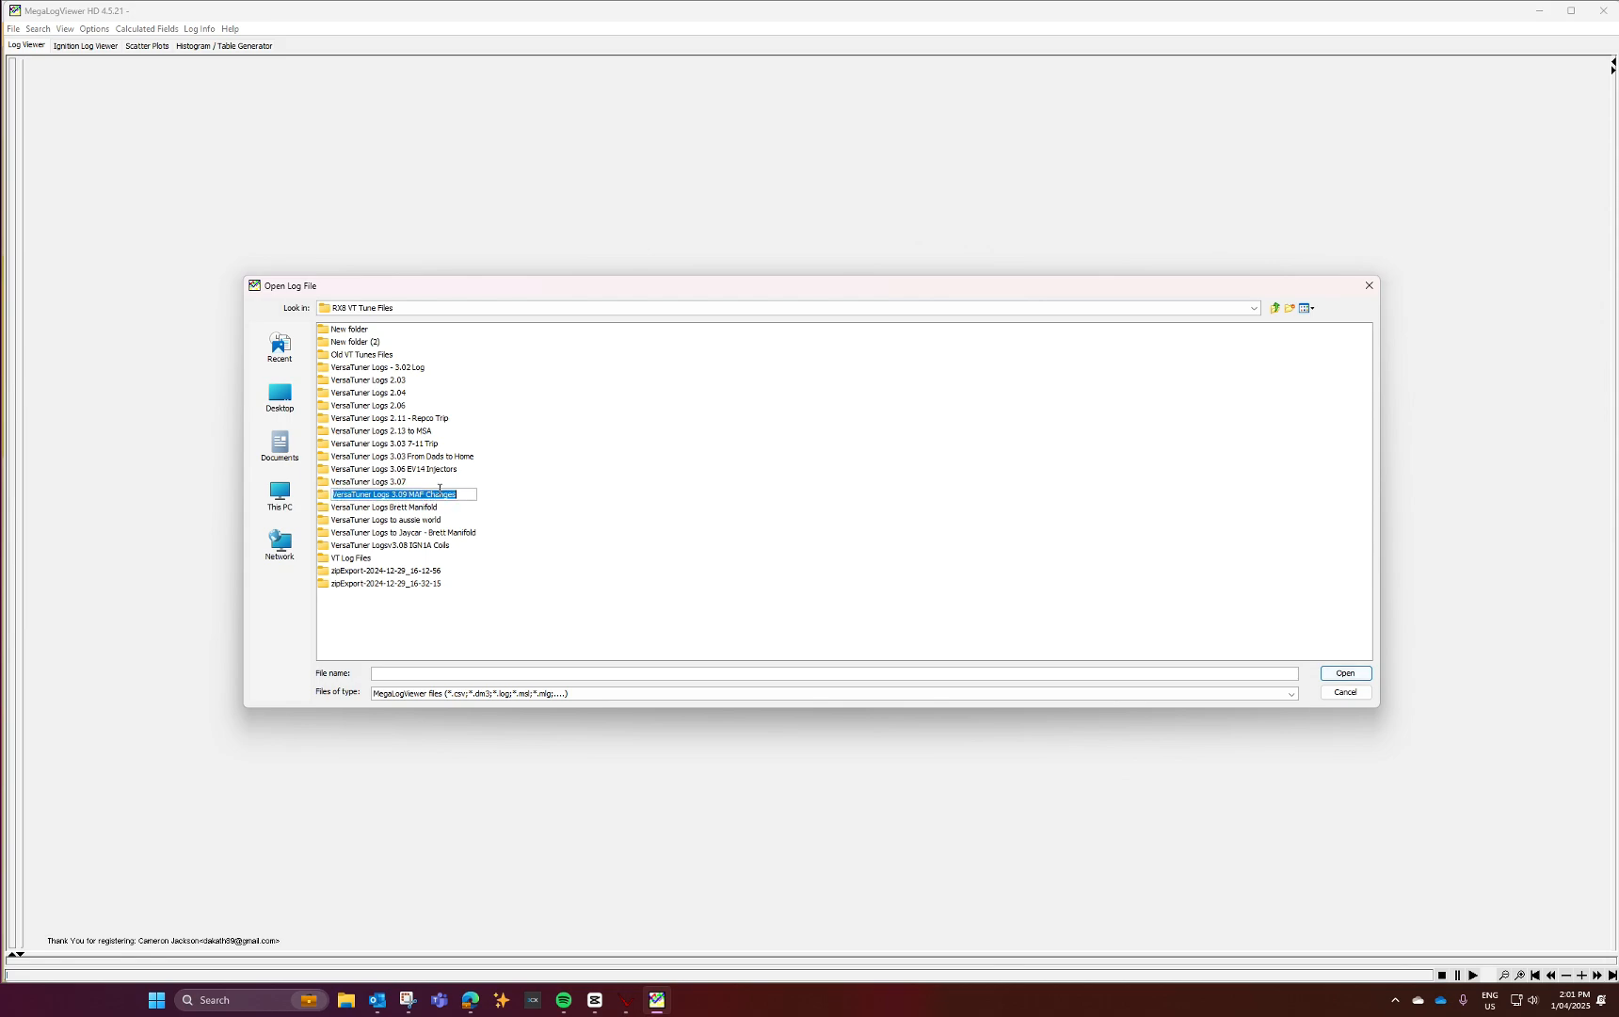
{"action": "double_click", "coordinate": [359, 495]}
{"action": "left_click", "coordinate": [350, 507]}
{"action": "double_click", "coordinate": [357, 492]}
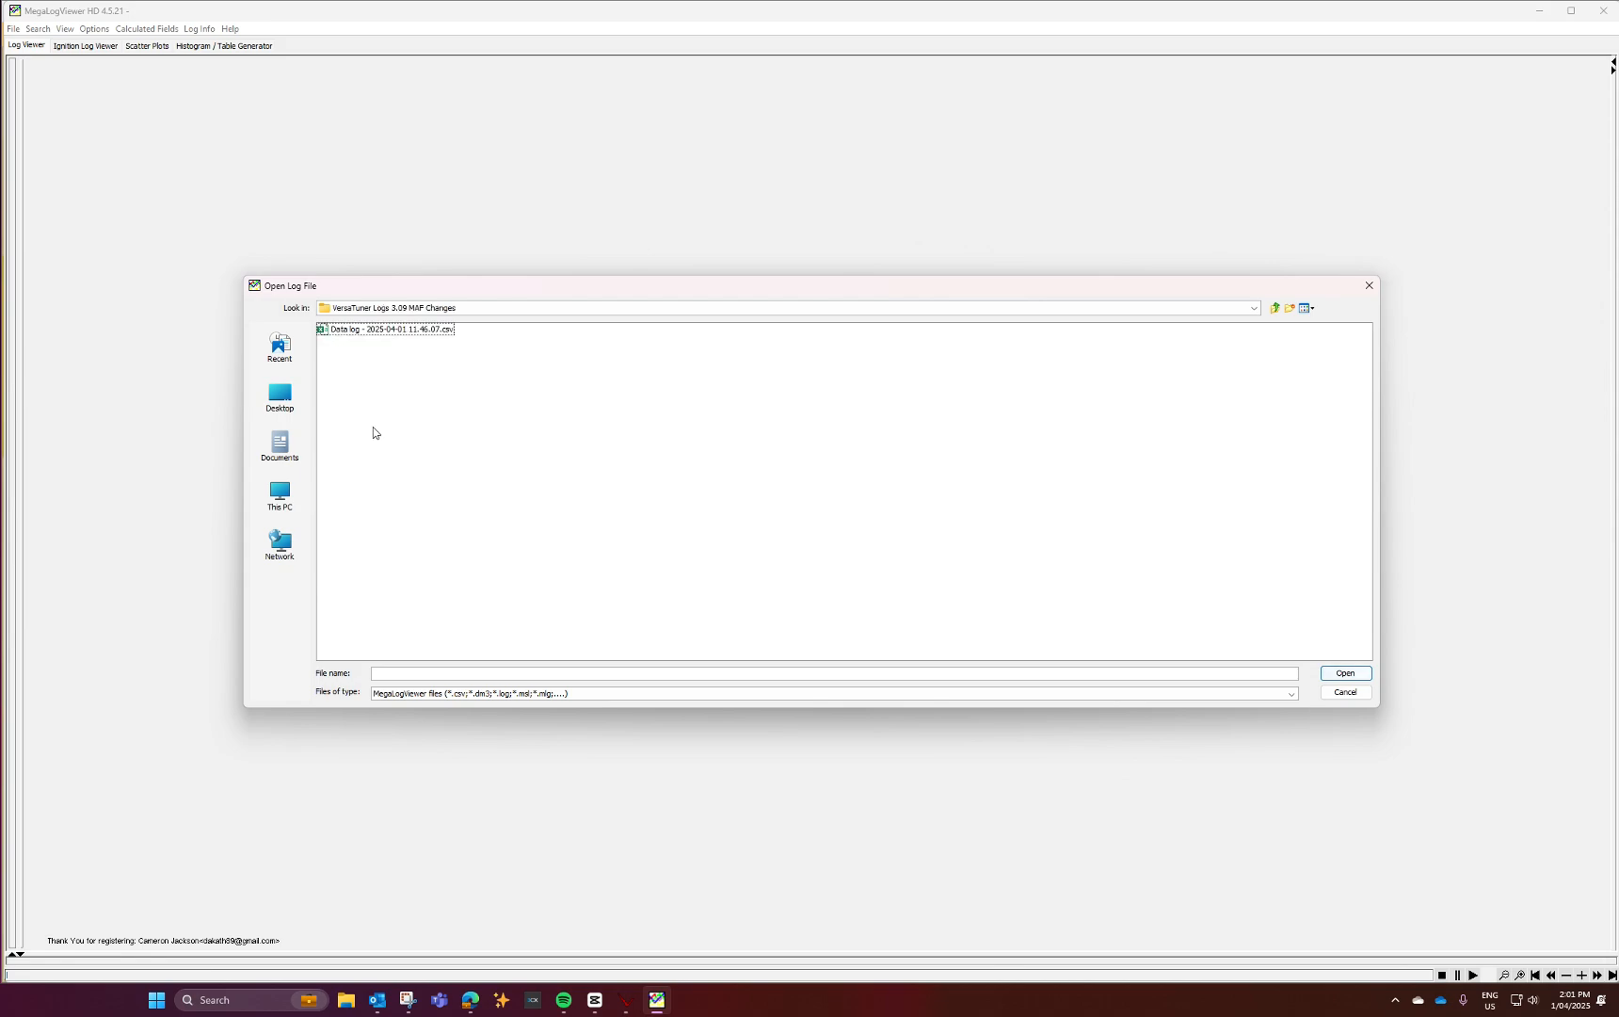
{"action": "double_click", "coordinate": [376, 329]}
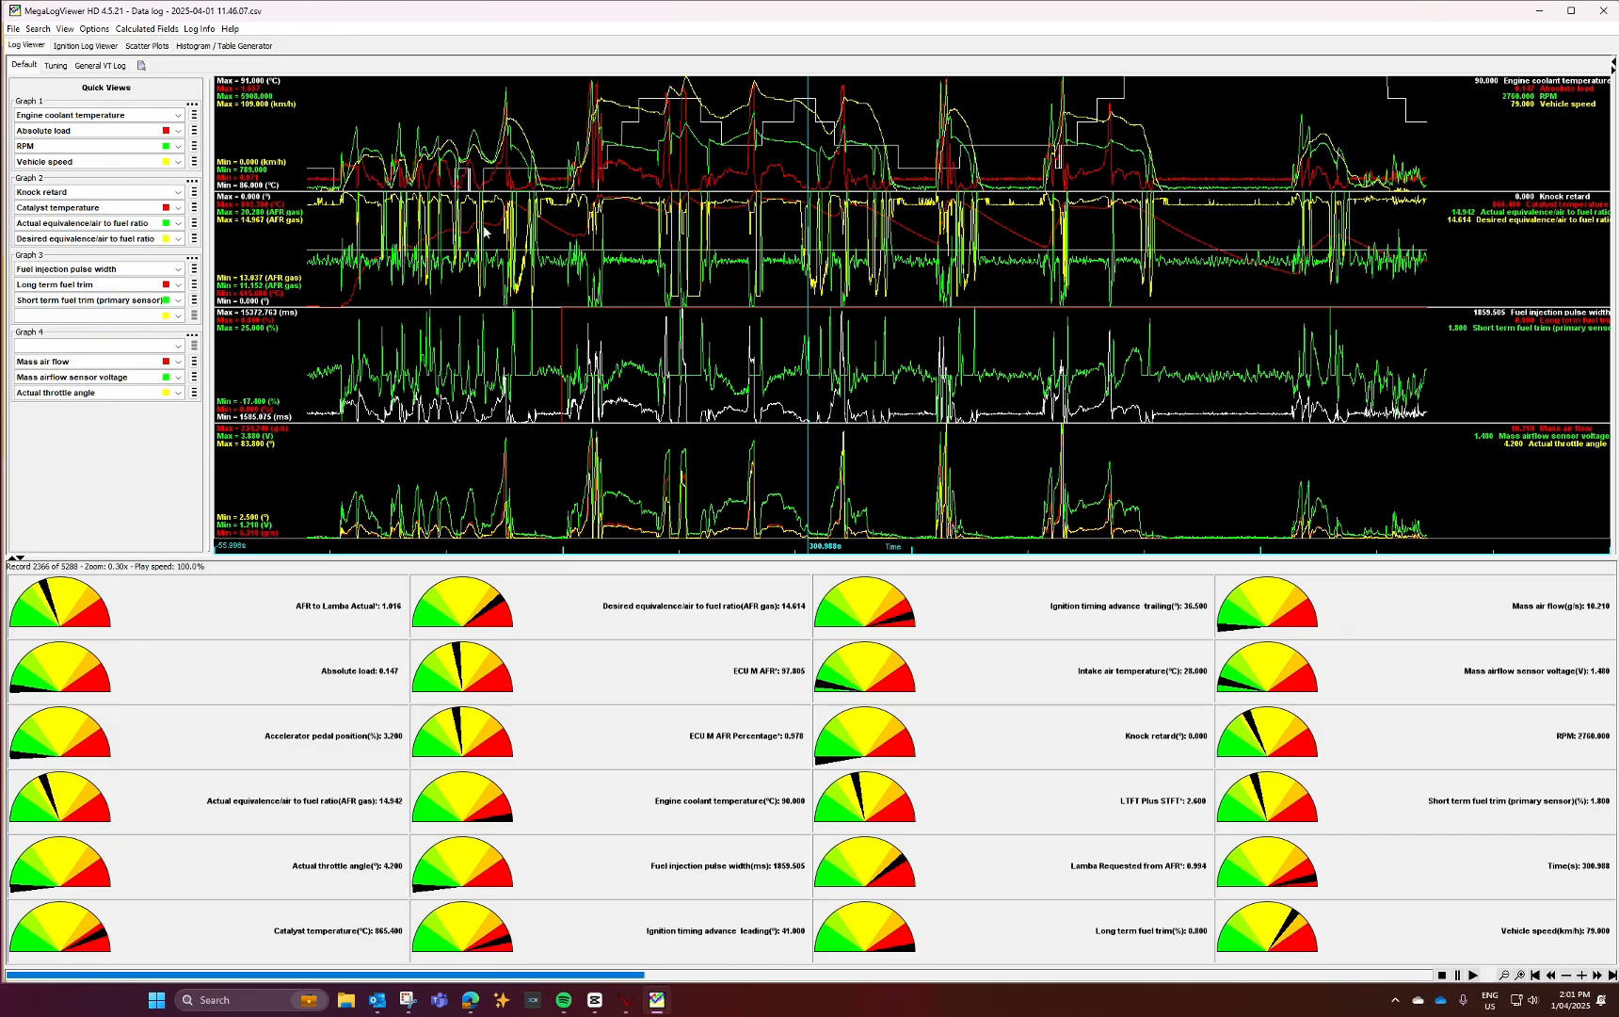
- Inspect the opened log's time graphs and gauge readings at several points across the drive
{"action": "scroll", "coordinate": [864, 223], "scroll_direction": "up", "scroll_amount": 1}
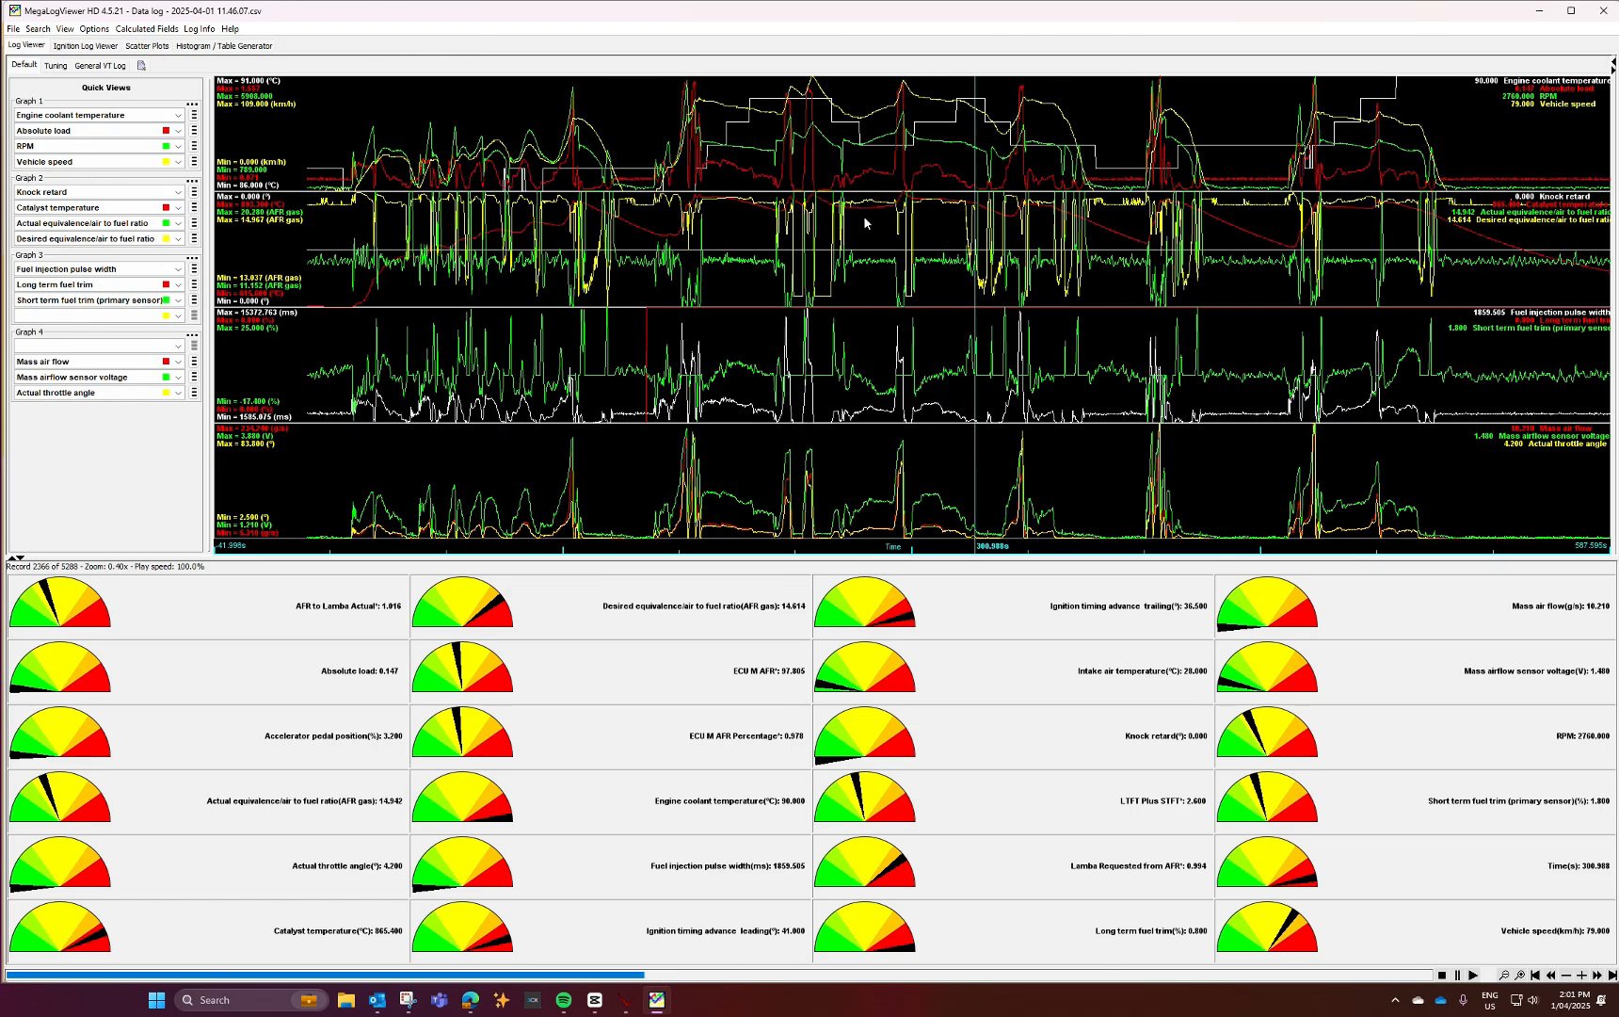
{"action": "scroll", "coordinate": [1006, 249], "scroll_direction": "up", "scroll_amount": 1}
{"action": "left_click", "coordinate": [1094, 269]}
{"action": "left_click", "coordinate": [1088, 271]}
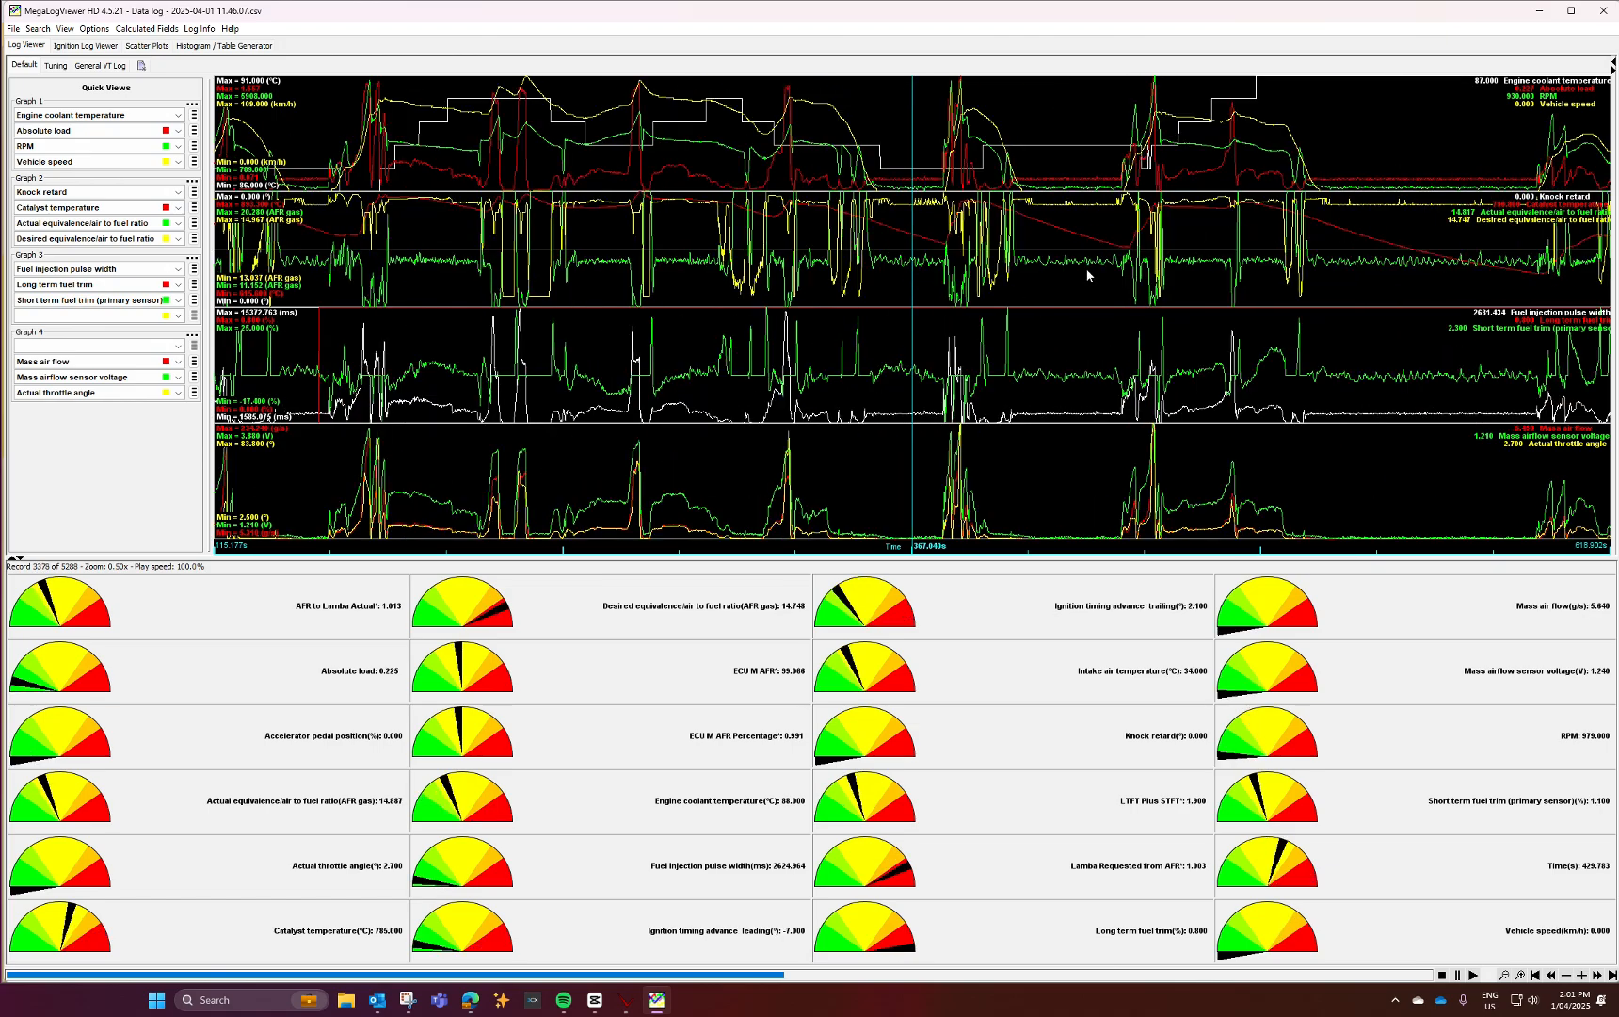
{"action": "scroll", "coordinate": [1073, 246], "scroll_direction": "down", "scroll_amount": 3}
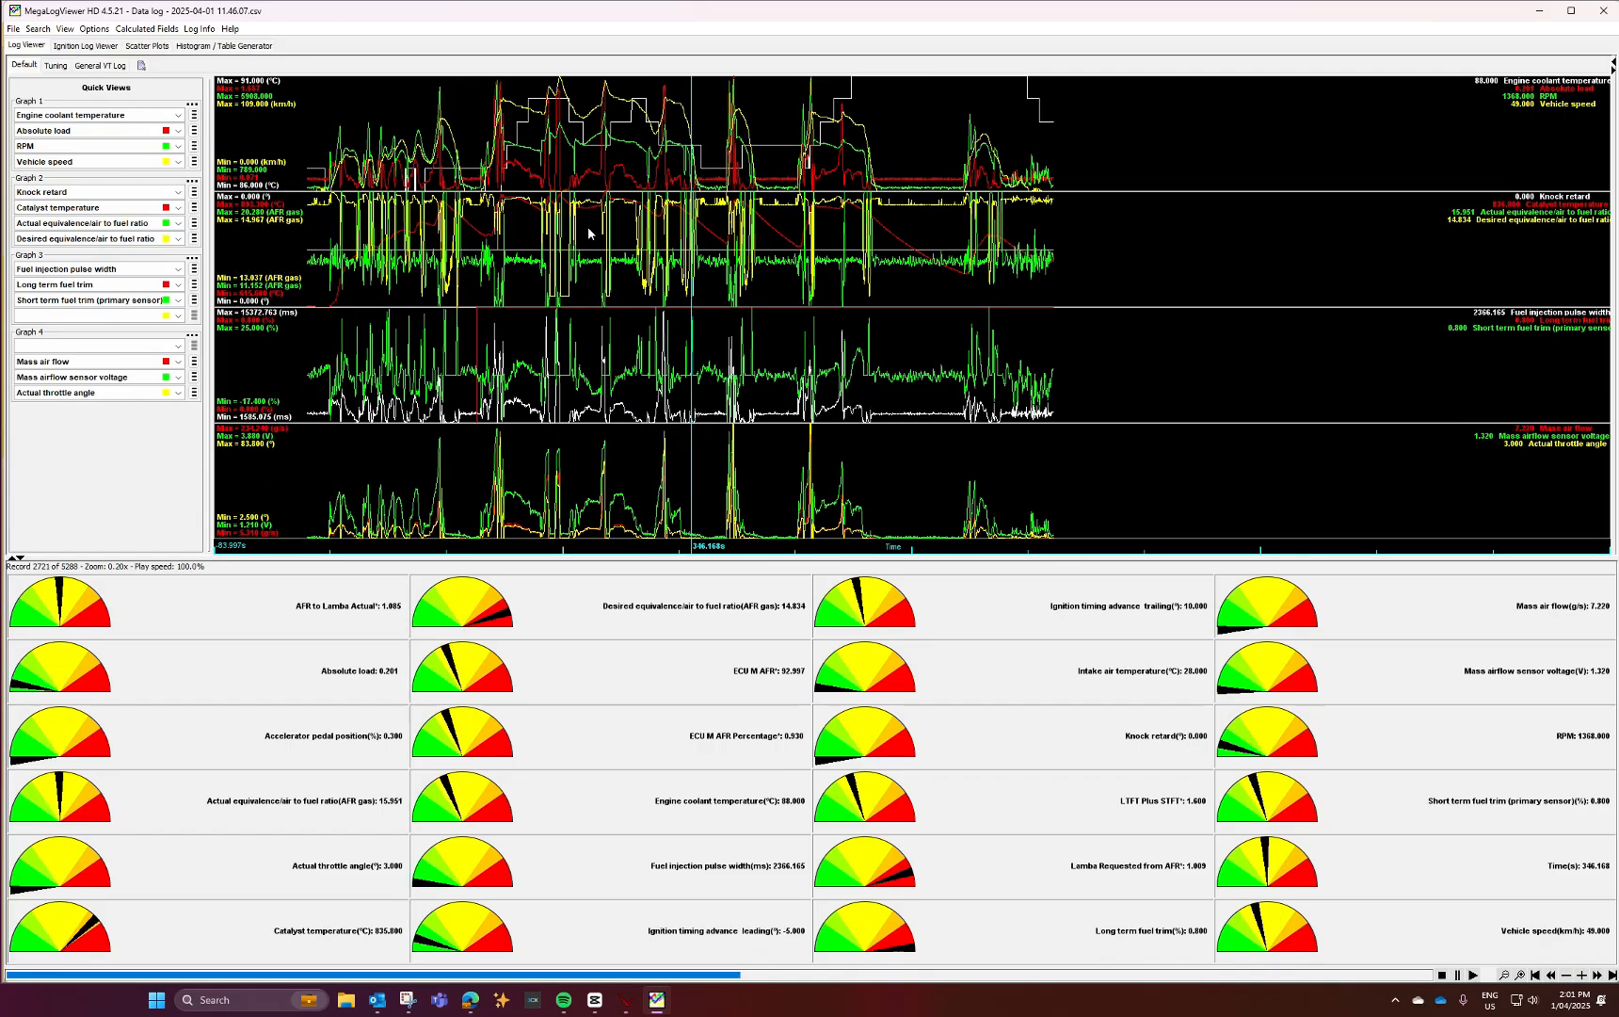
- Show the MAF voltage versus RPM histogram of combined fuel trims and examine the 2500 RPM cells from 1.41 to 1.56 V
{"action": "left_click", "coordinate": [227, 47]}
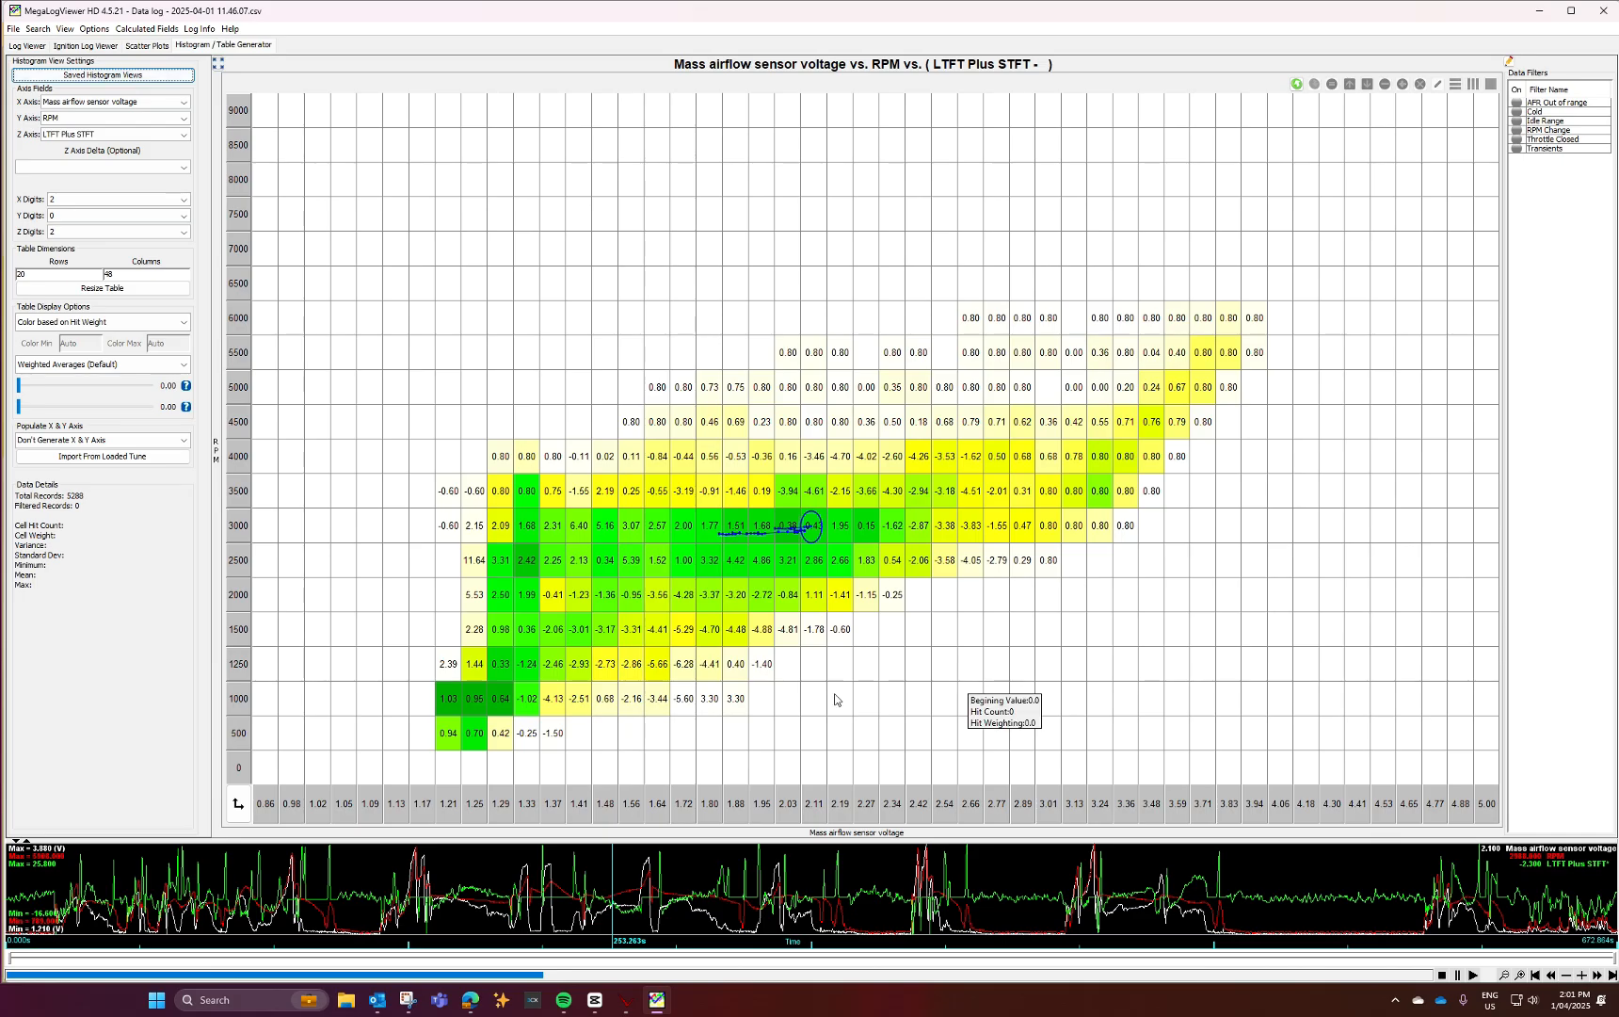
{"action": "mouse_move", "coordinate": [466, 711]}
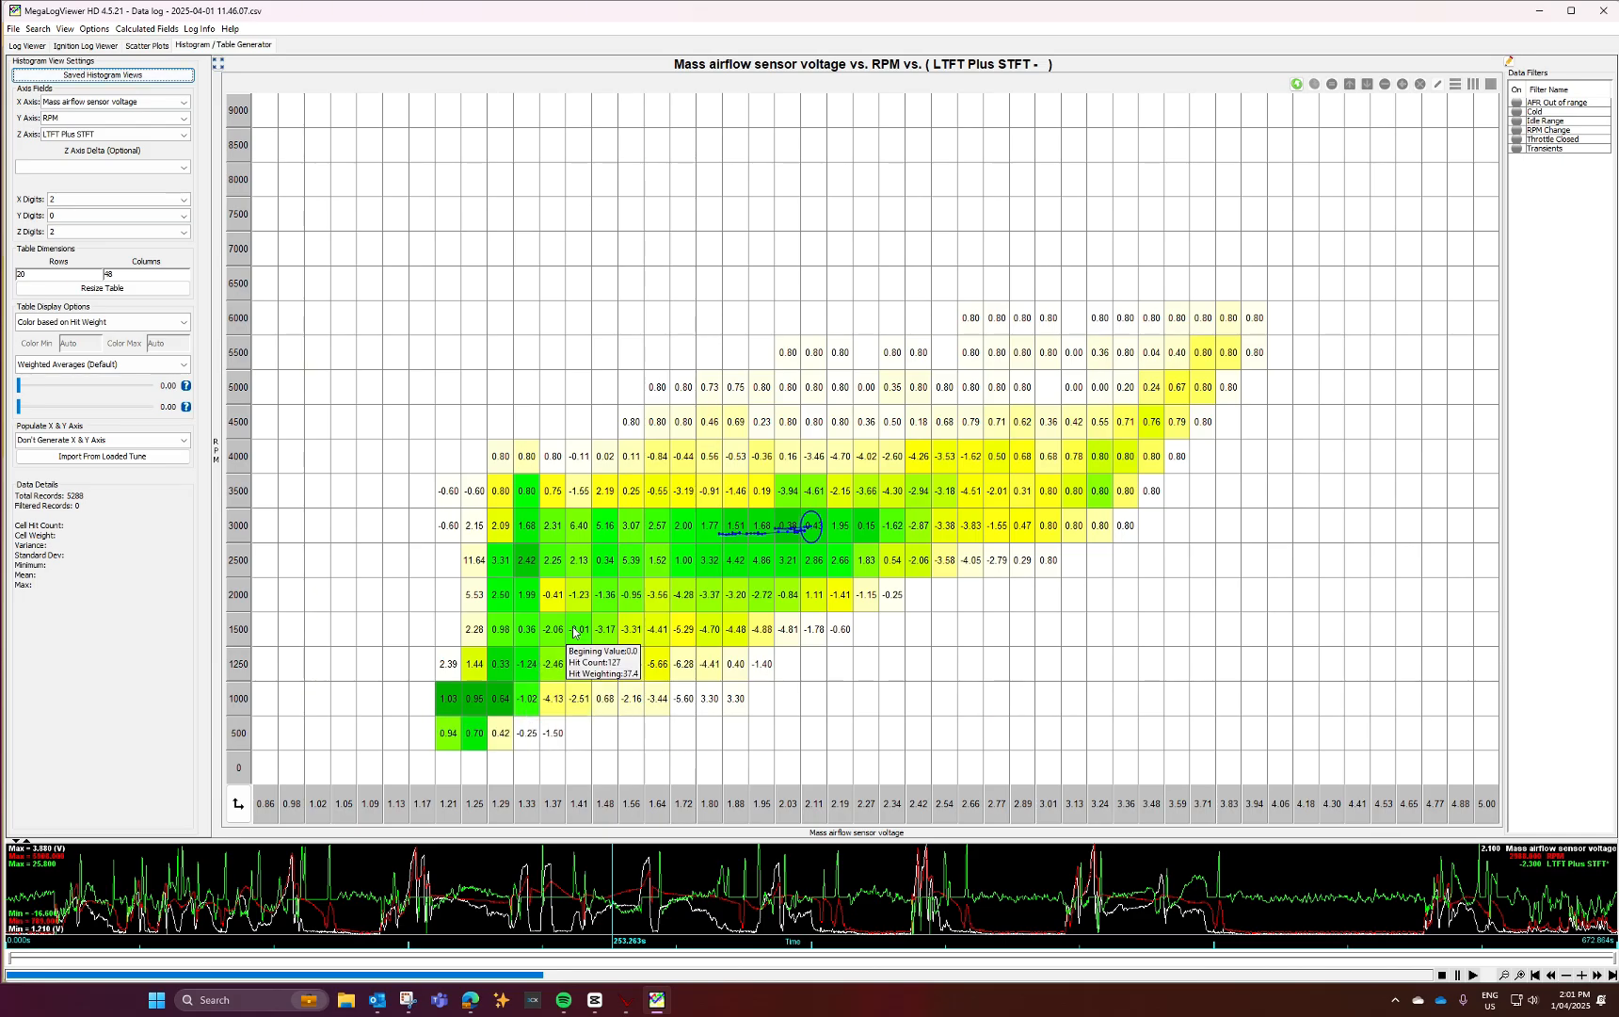
{"action": "left_click", "coordinate": [629, 565]}
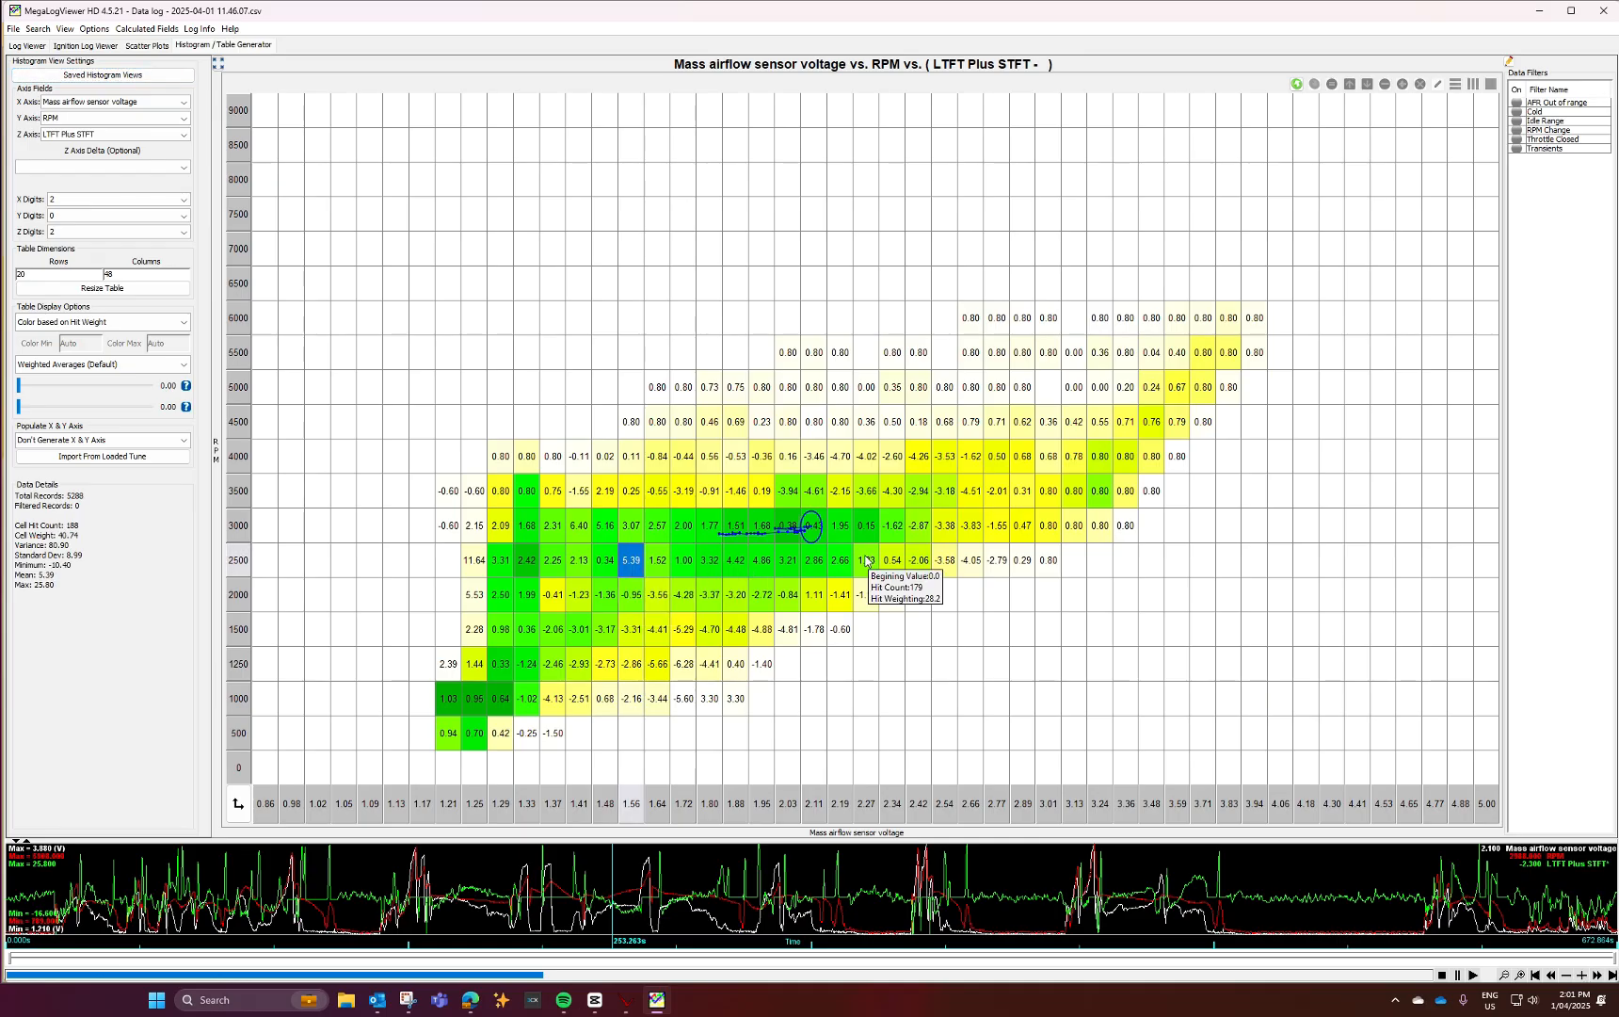
{"action": "left_click_drag", "start_coordinate": [605, 525], "coordinate": [606, 565]}
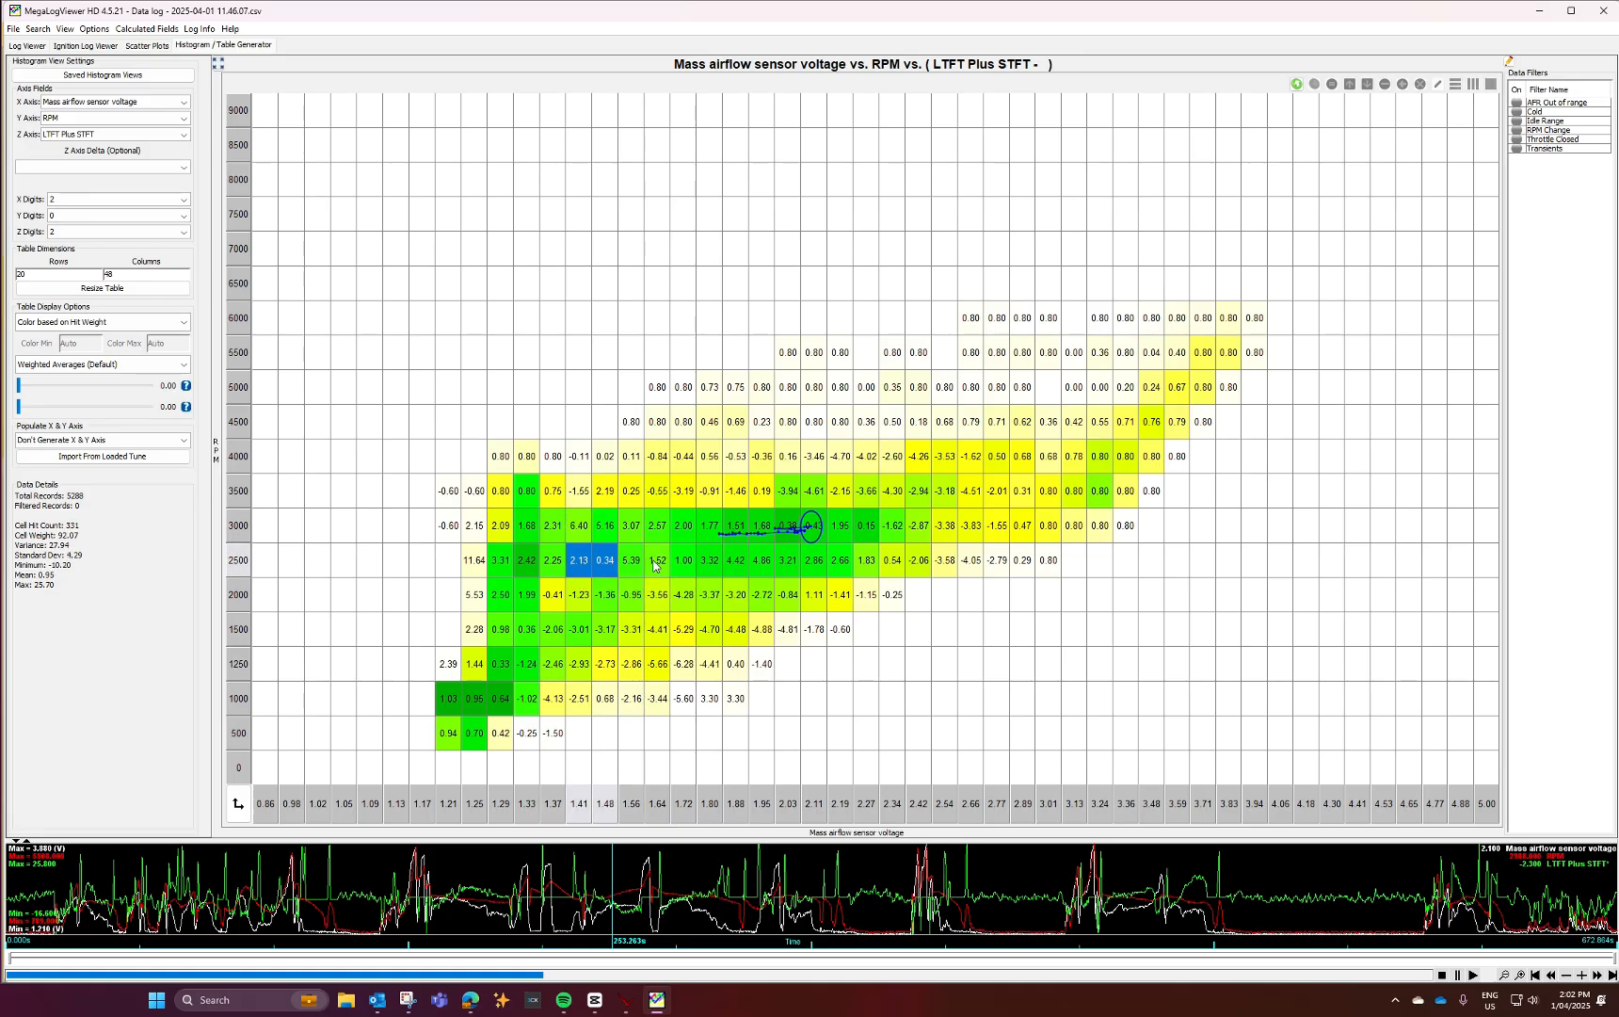
{"action": "left_click", "coordinate": [633, 565]}
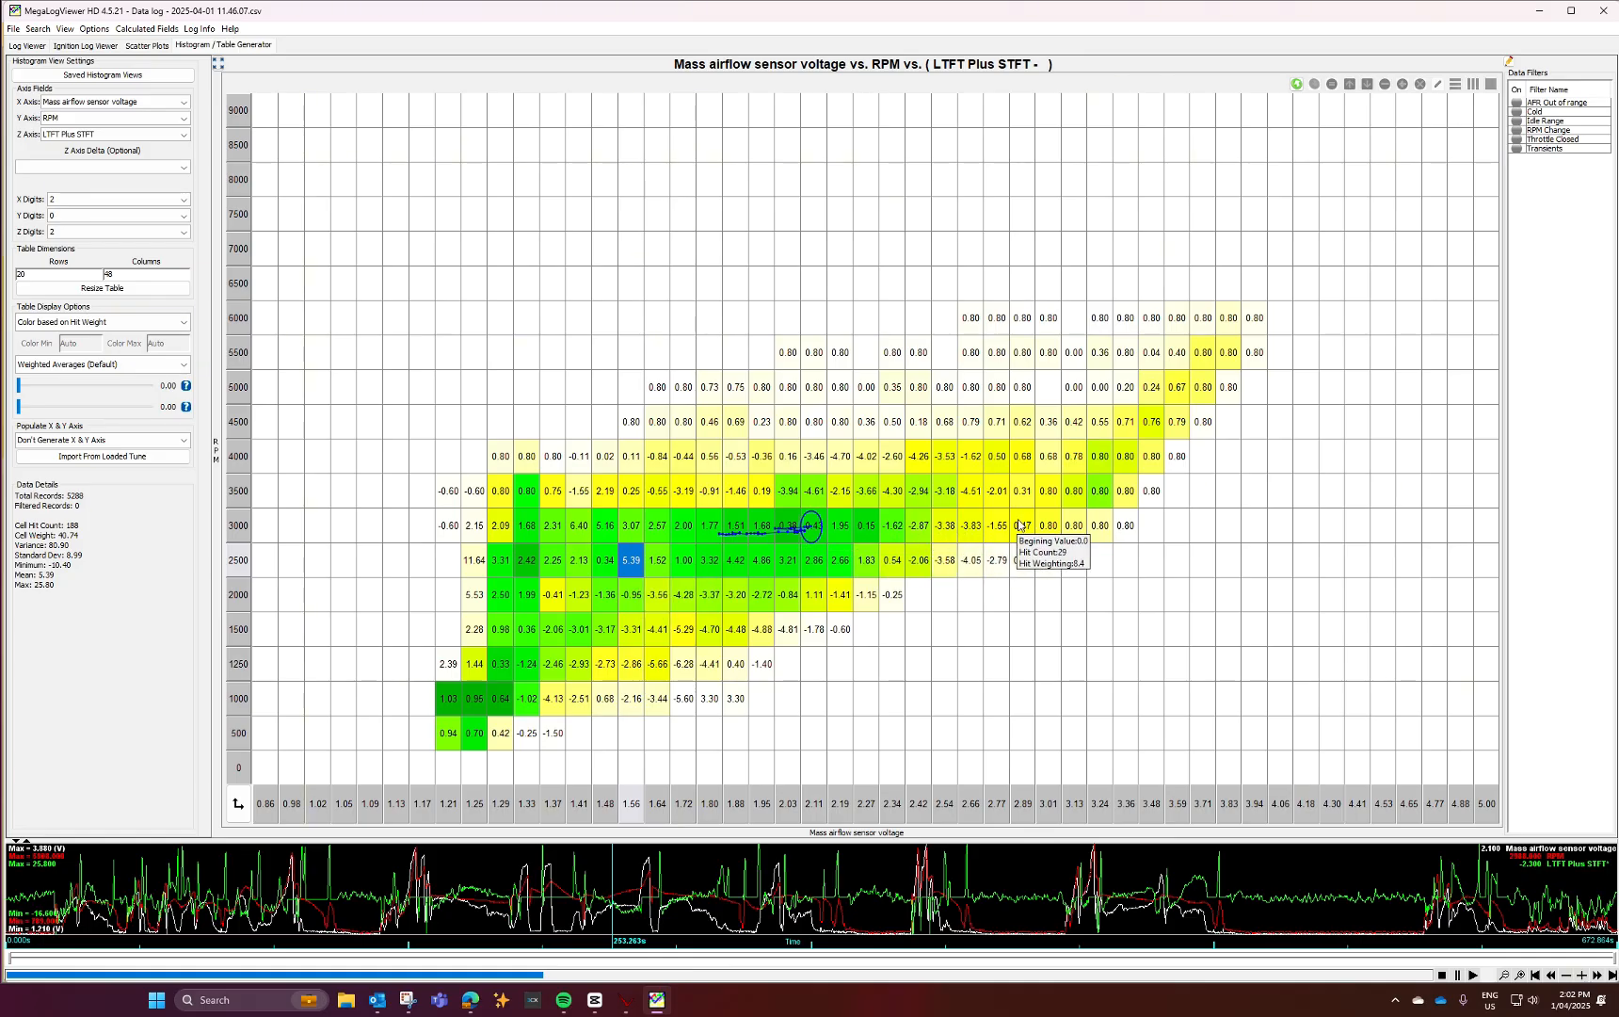
- Load the saved RPM vs. Absolute load vs. Long term fuel trim view and set its Z axis to Actual equivalence/air to fuel ratio
{"action": "left_click", "coordinate": [103, 74]}
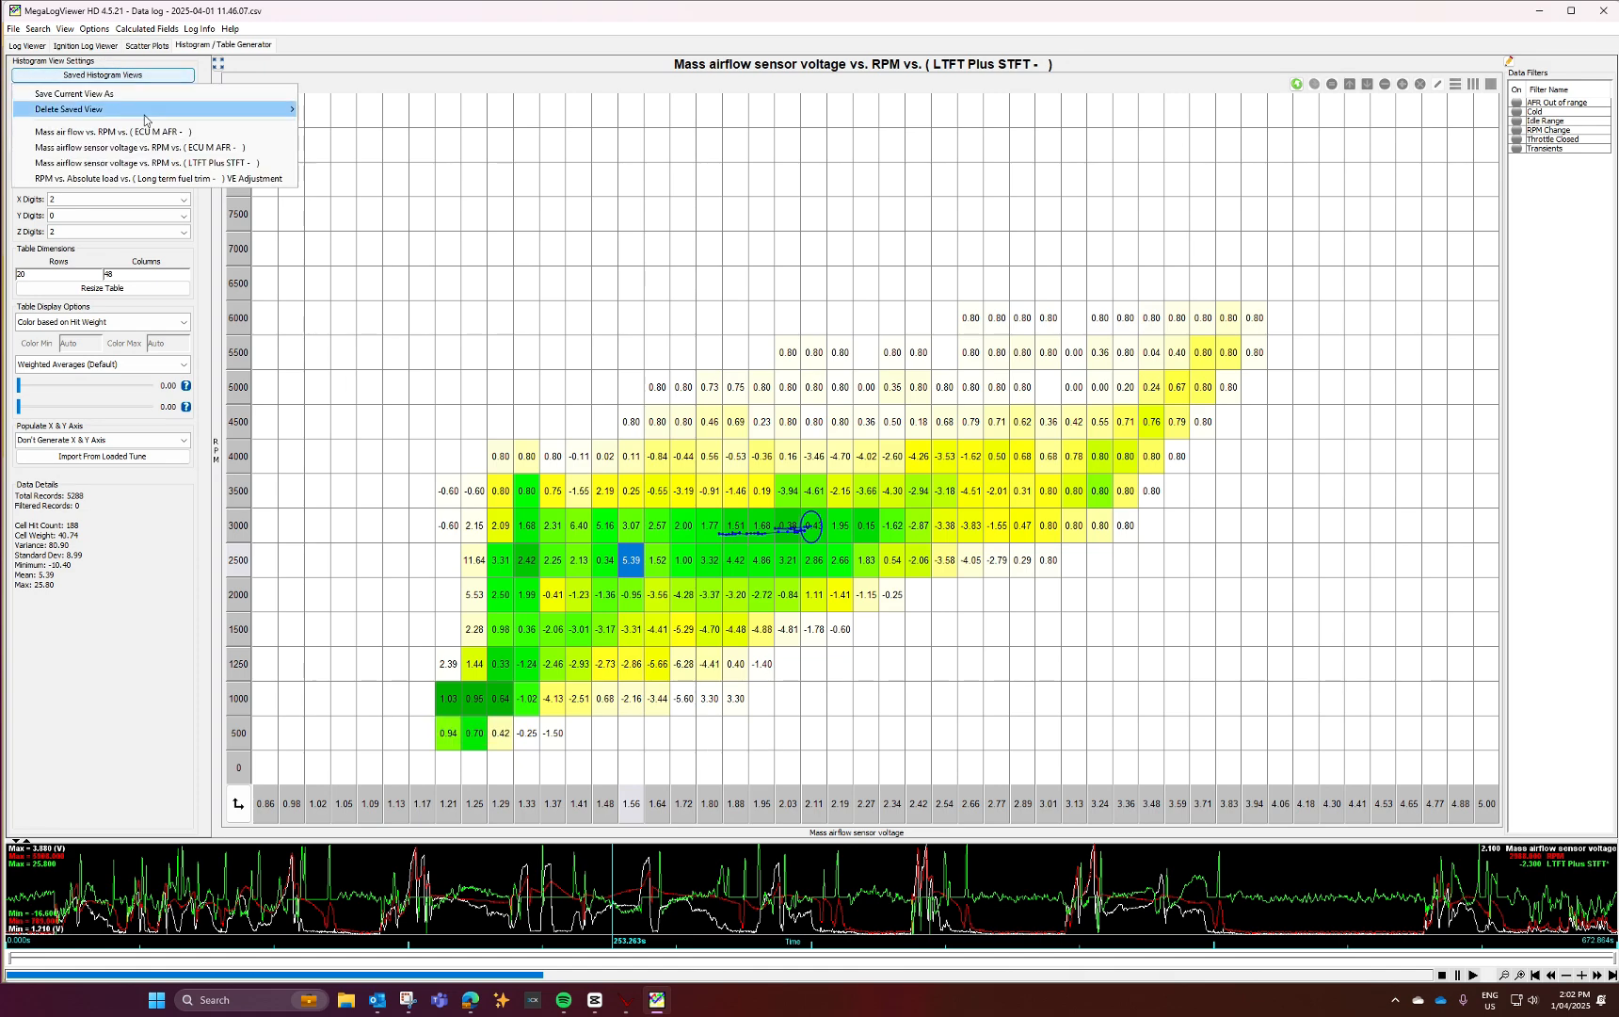
{"action": "left_click", "coordinate": [104, 170]}
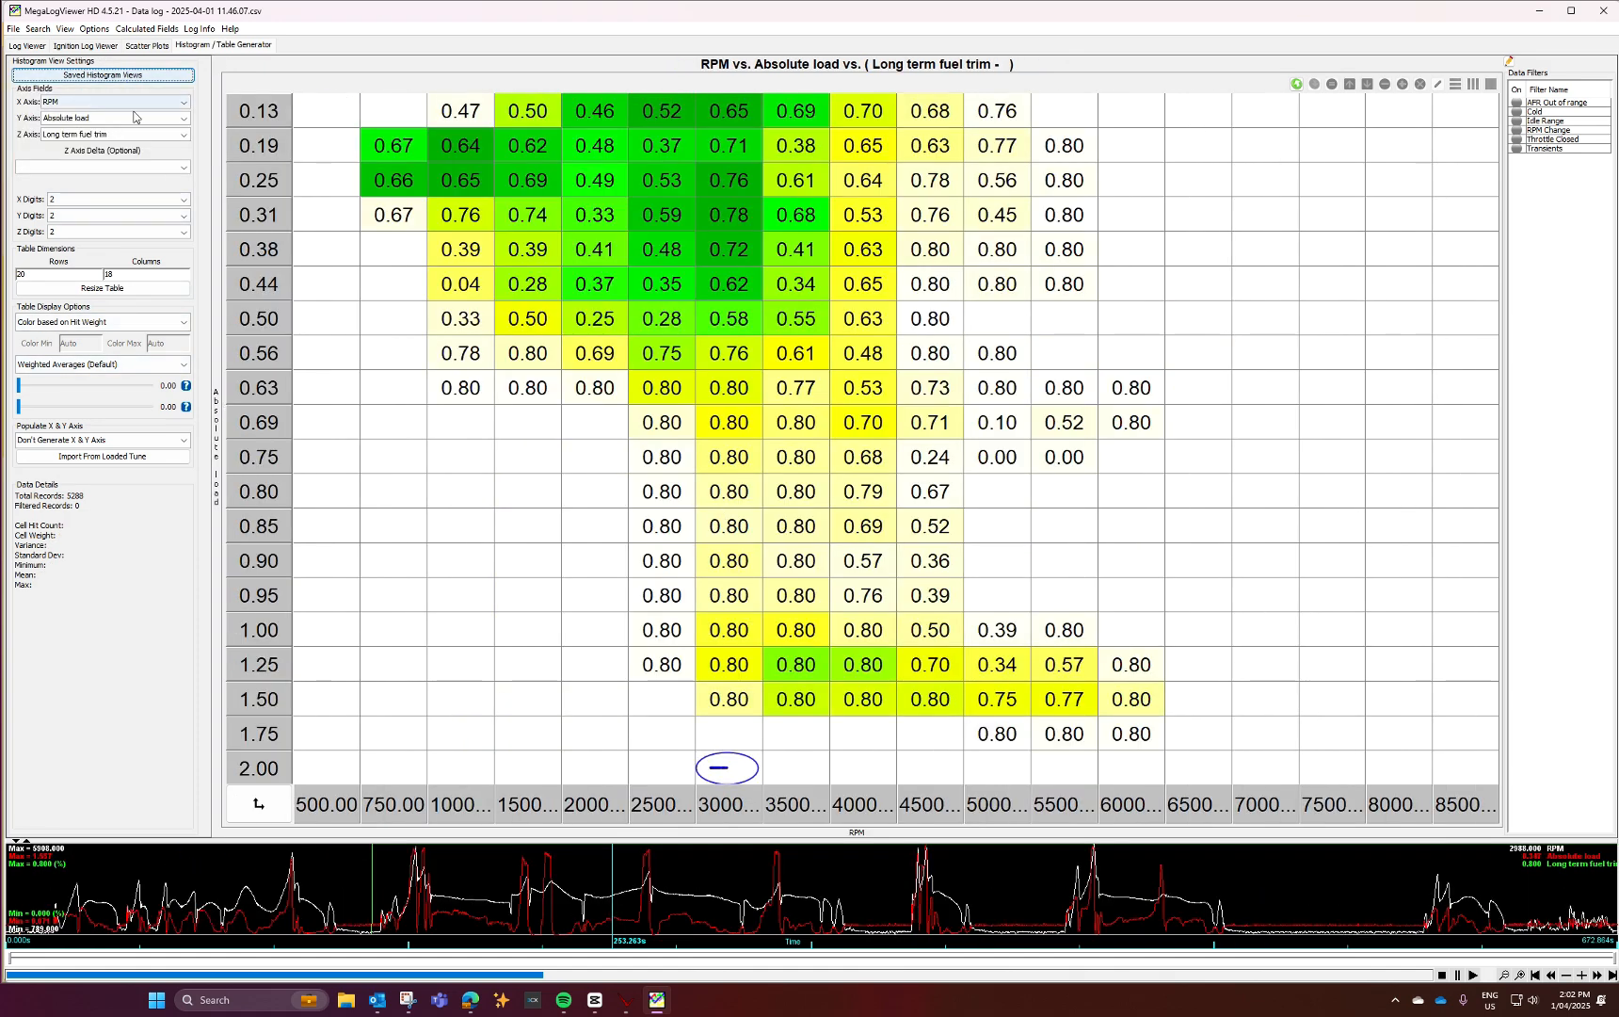
{"action": "left_click", "coordinate": [137, 134]}
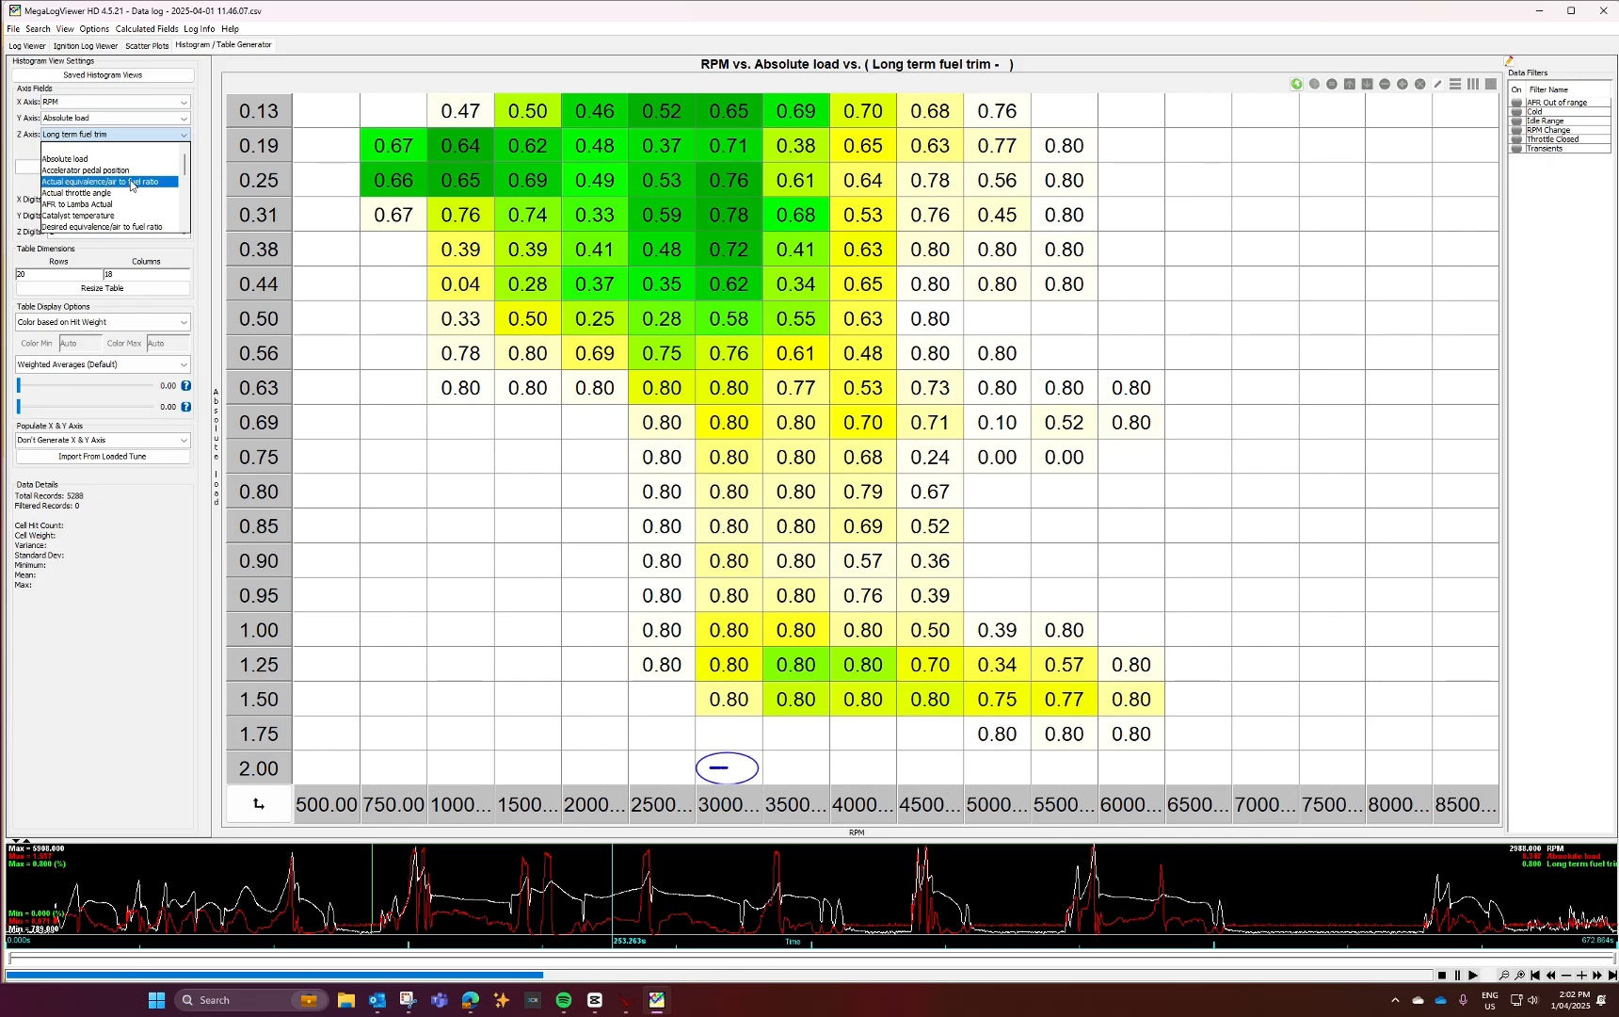
{"action": "left_click", "coordinate": [130, 182]}
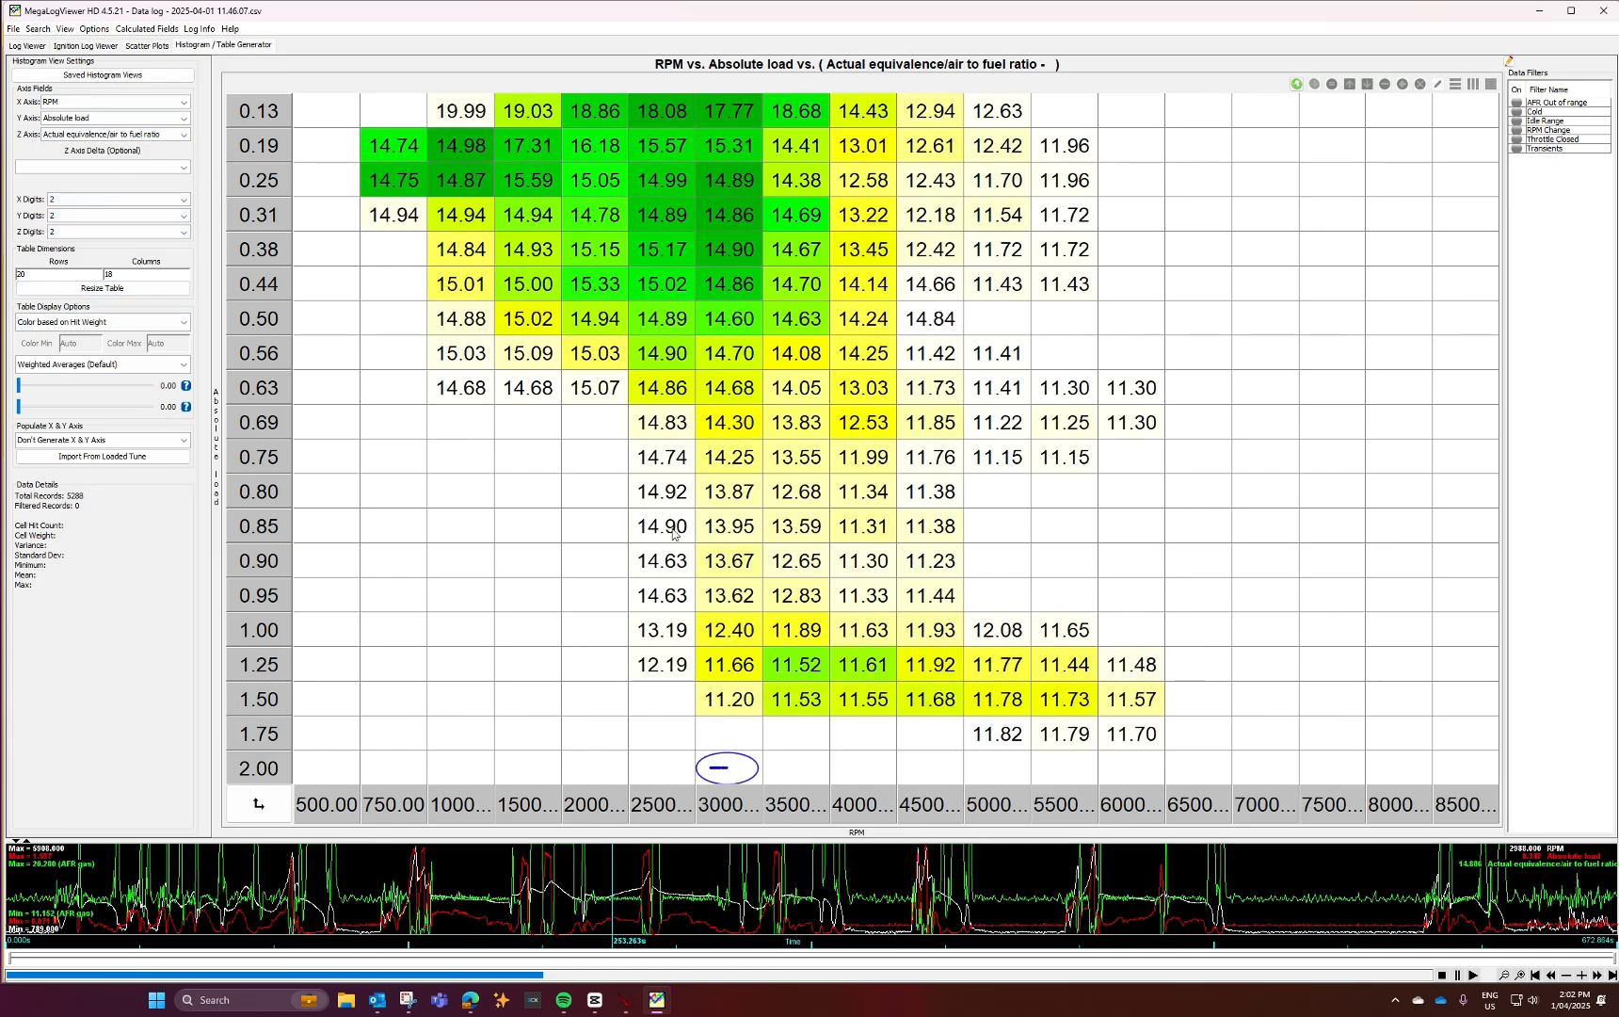
- Turn on the Throttle Closed data filter and examine the 1.00 load cells at 3500 and 4000 RPM
{"action": "mouse_move", "coordinate": [618, 624]}
{"action": "left_click", "coordinate": [1554, 139]}
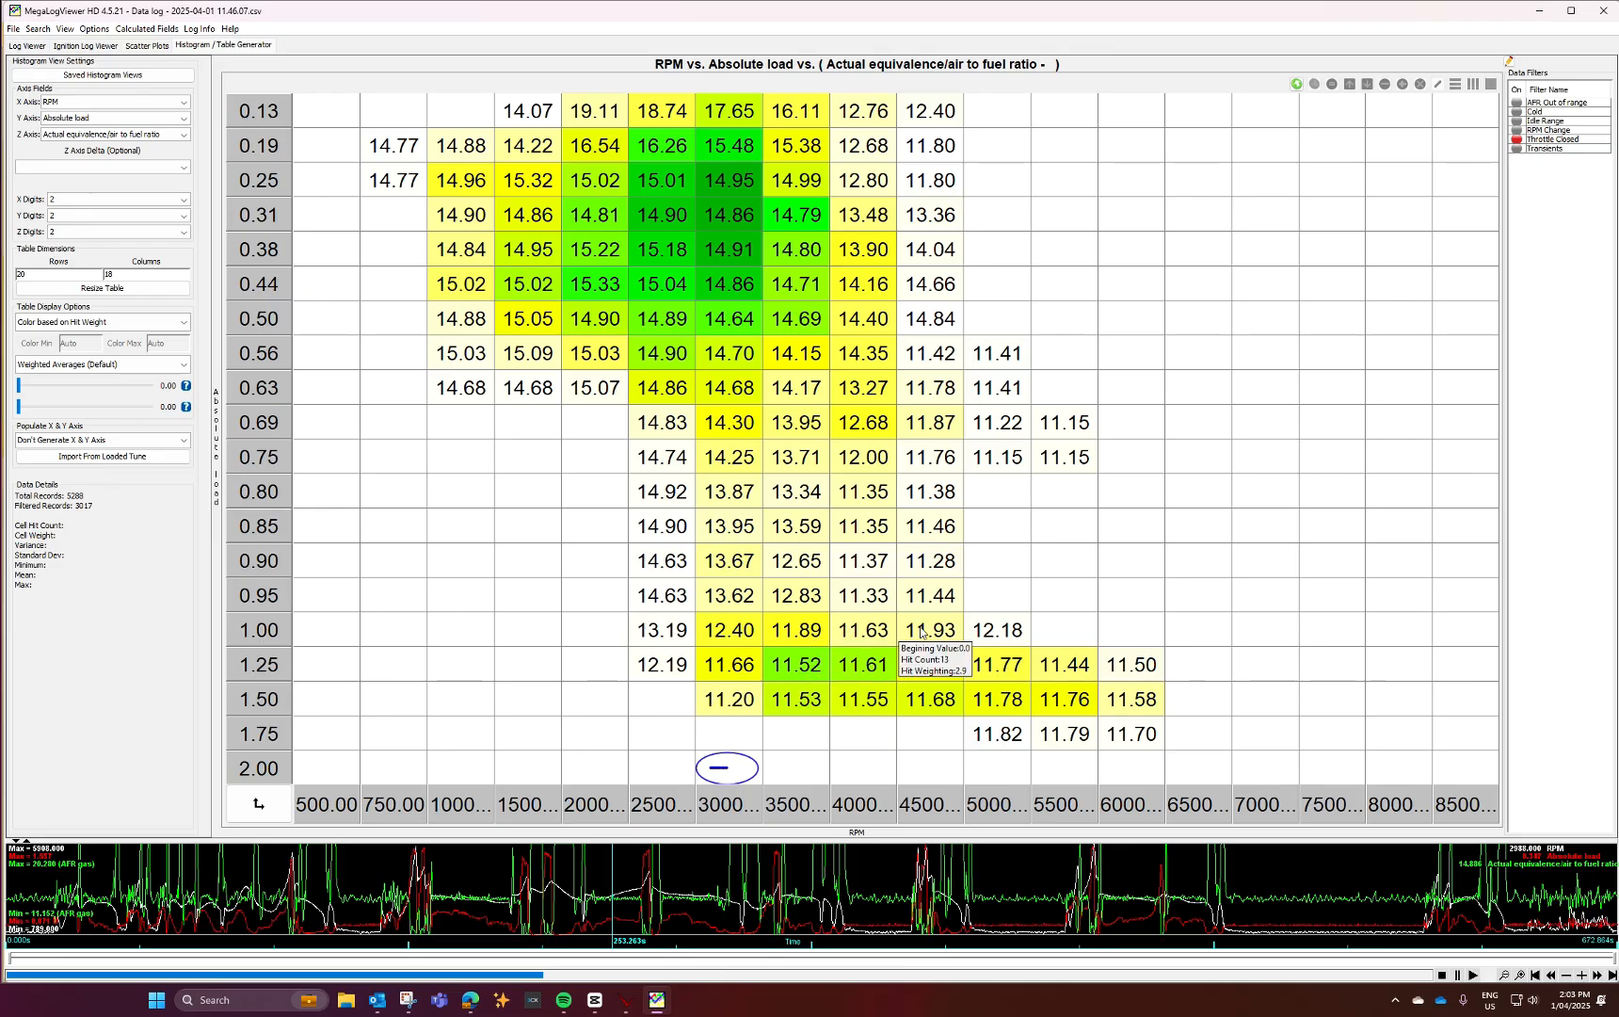
{"action": "left_click_drag", "start_coordinate": [791, 638], "coordinate": [835, 640]}
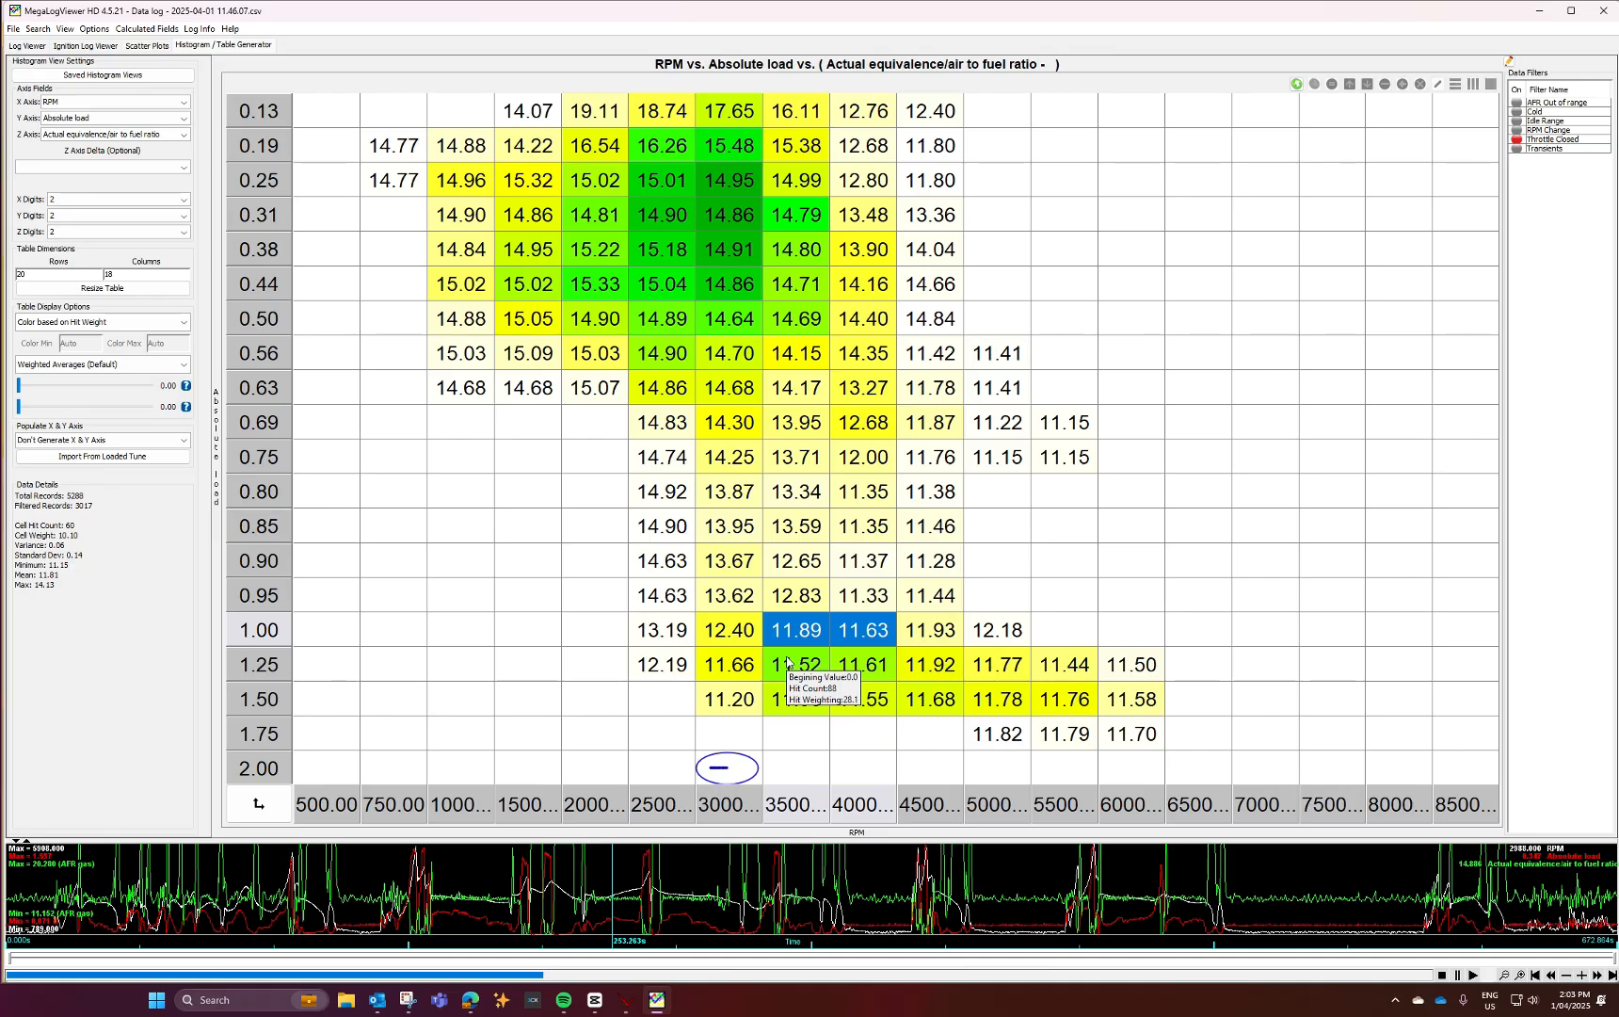
- Return to the log's time graphs and examine the high-load acceleration peak at about 384.3 s in close-up
{"action": "left_click", "coordinate": [27, 45]}
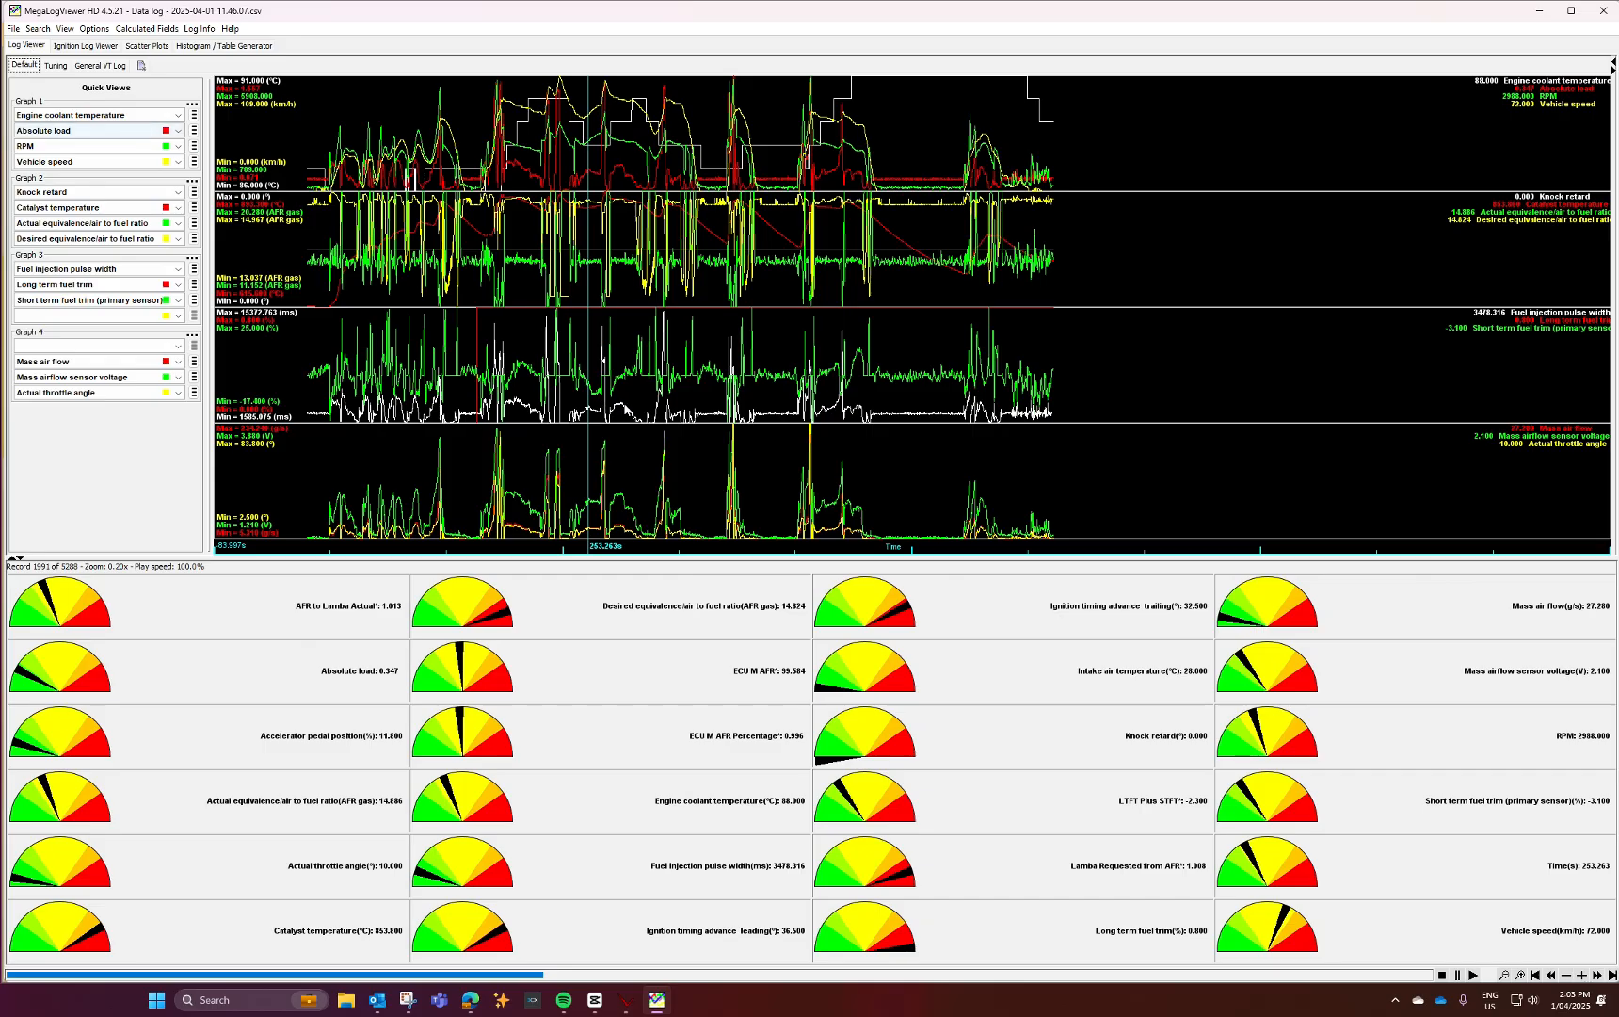
{"action": "scroll", "coordinate": [645, 403], "scroll_direction": "up", "scroll_amount": 5}
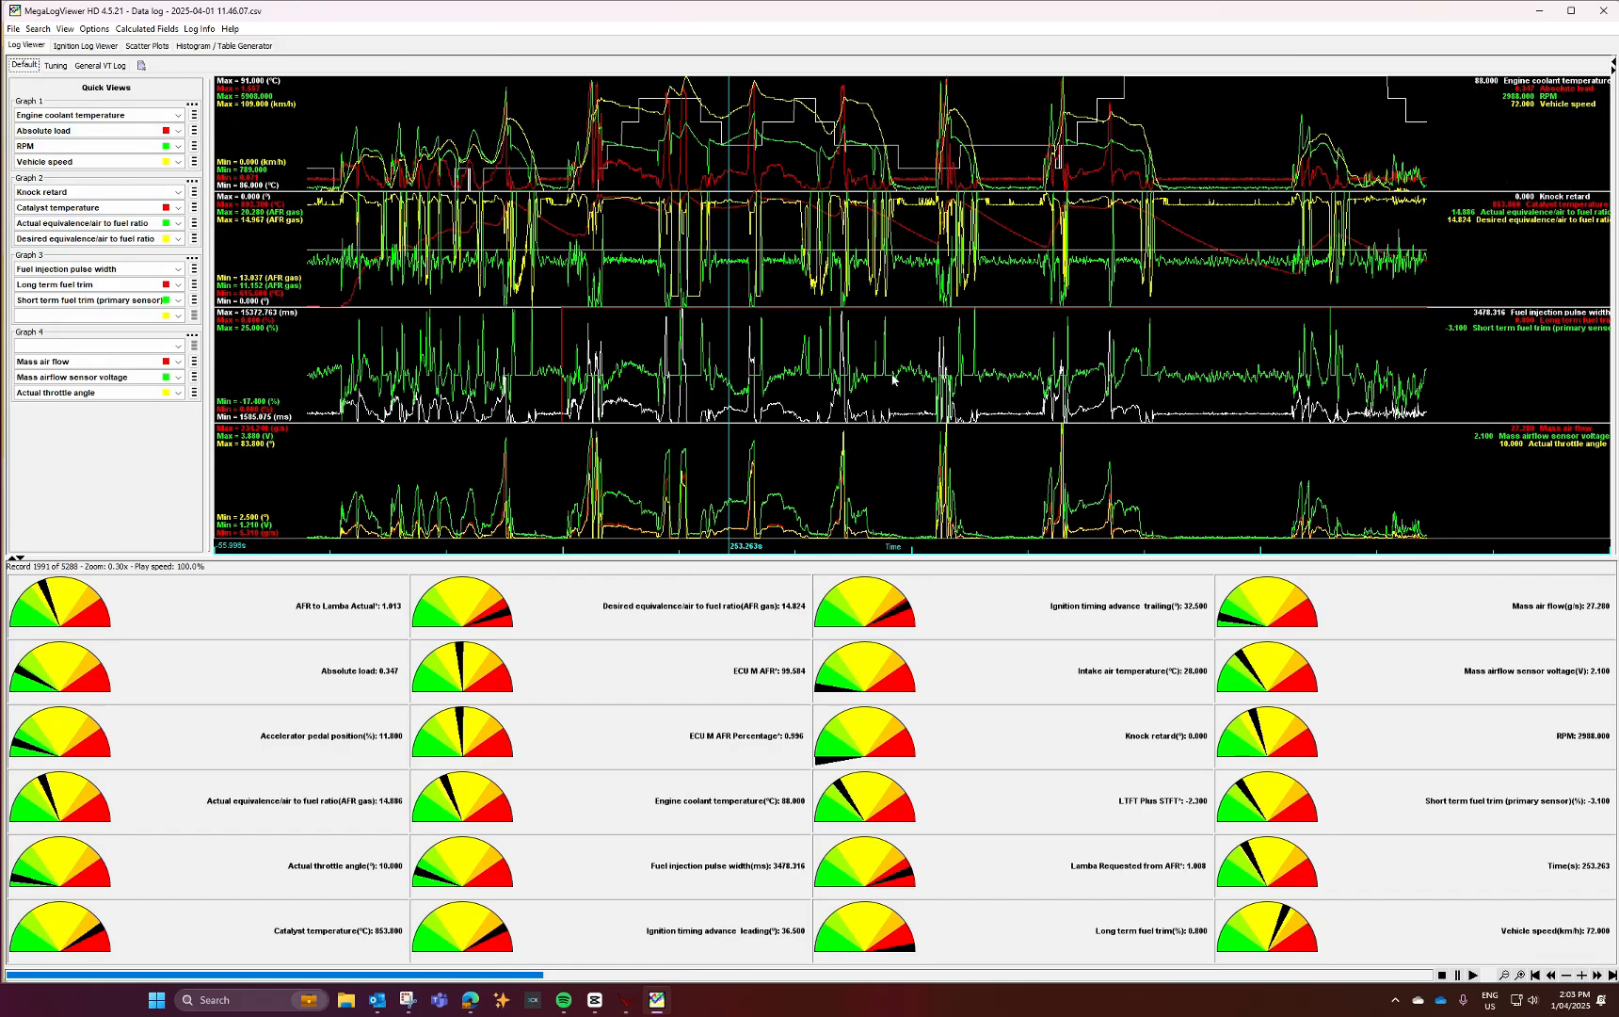
{"action": "left_click", "coordinate": [947, 125]}
{"action": "scroll", "coordinate": [909, 218], "scroll_direction": "up", "scroll_amount": 10}
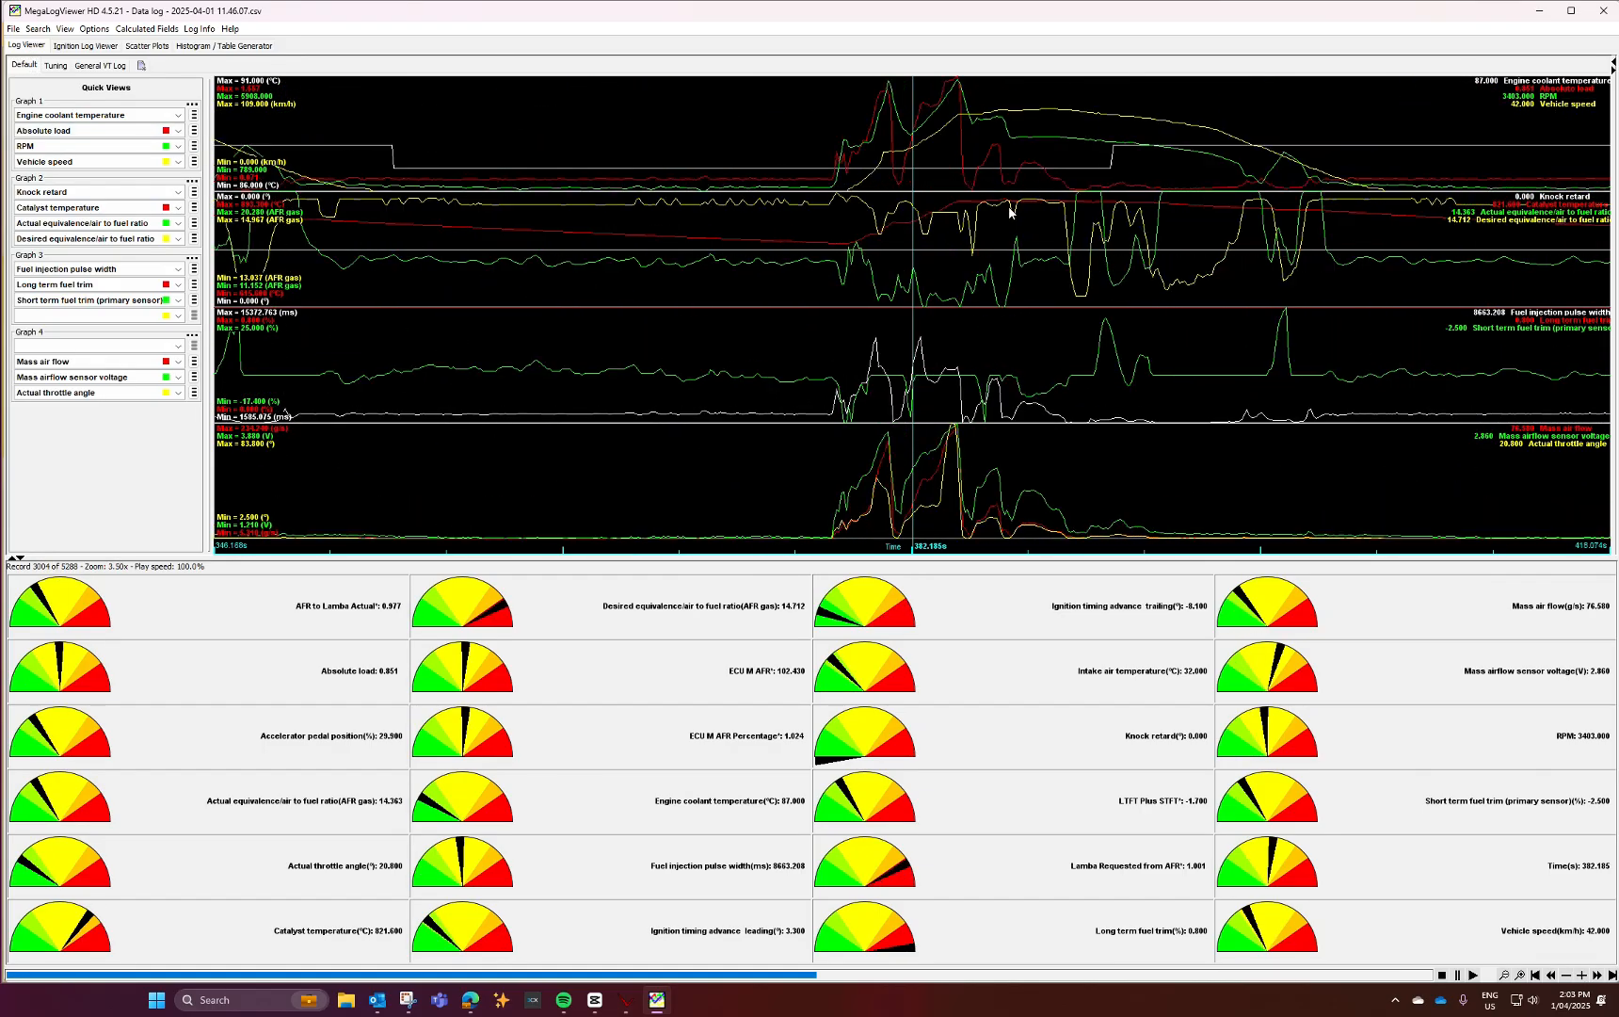
{"action": "scroll", "coordinate": [1009, 213], "scroll_direction": "up", "scroll_amount": 3}
{"action": "left_click", "coordinate": [965, 140]}
{"action": "left_click", "coordinate": [925, 110]}
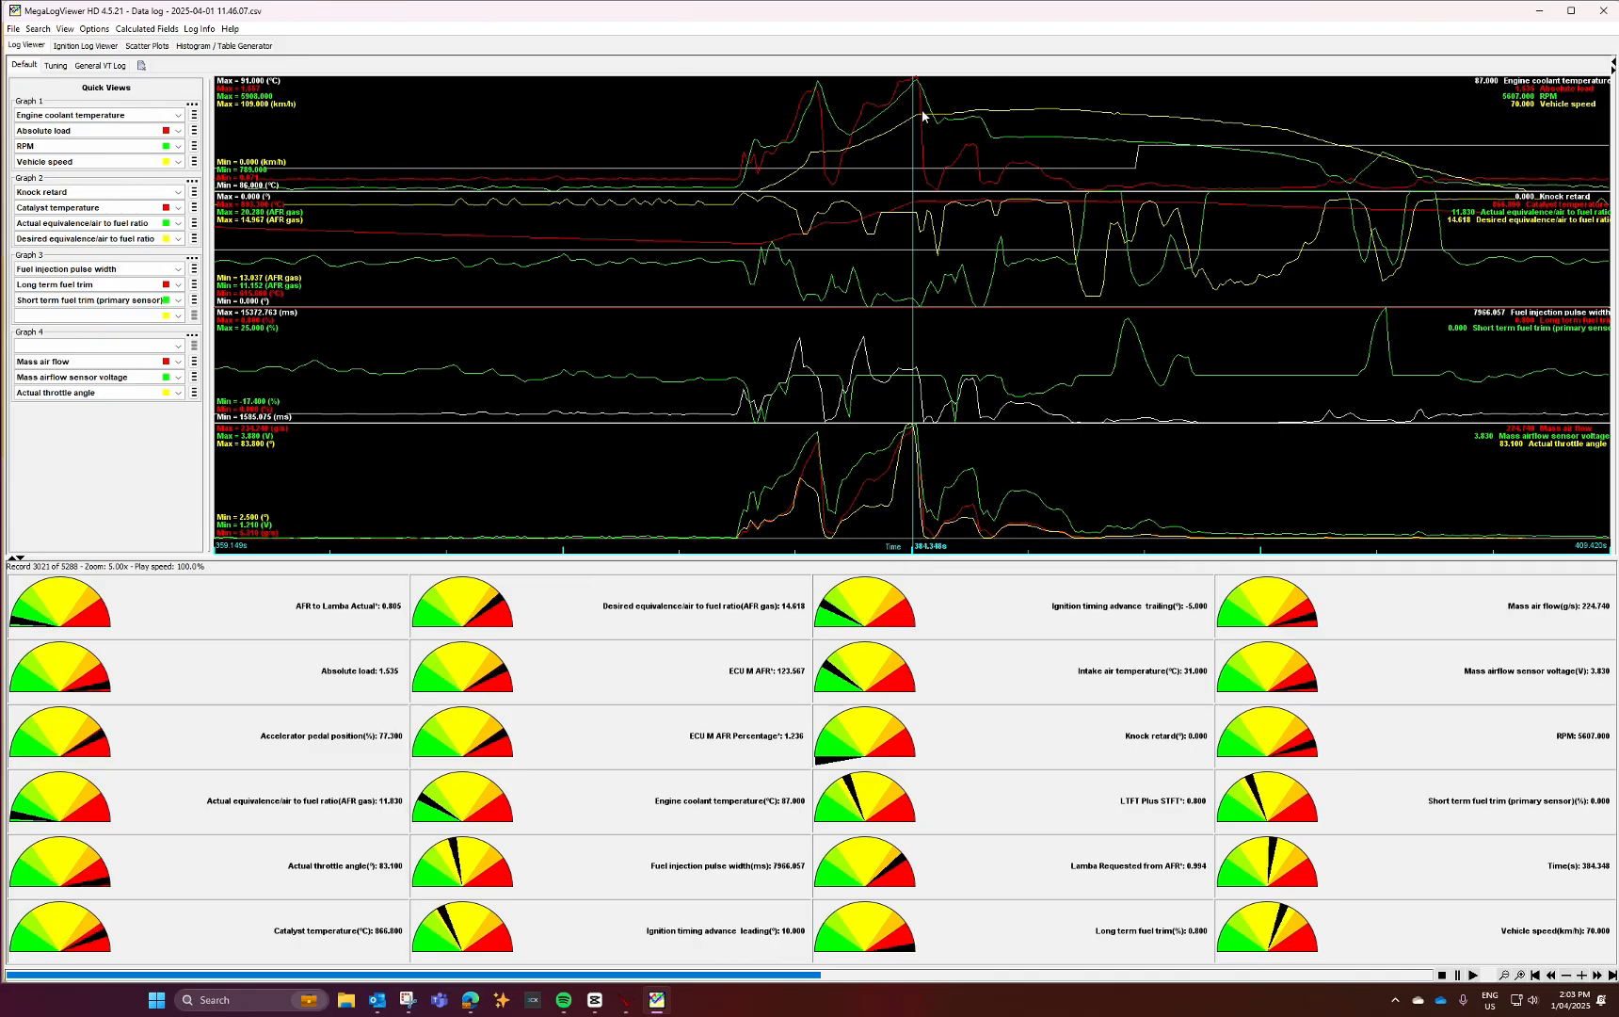
{"action": "scroll", "coordinate": [907, 269], "scroll_direction": "up", "scroll_amount": 8}
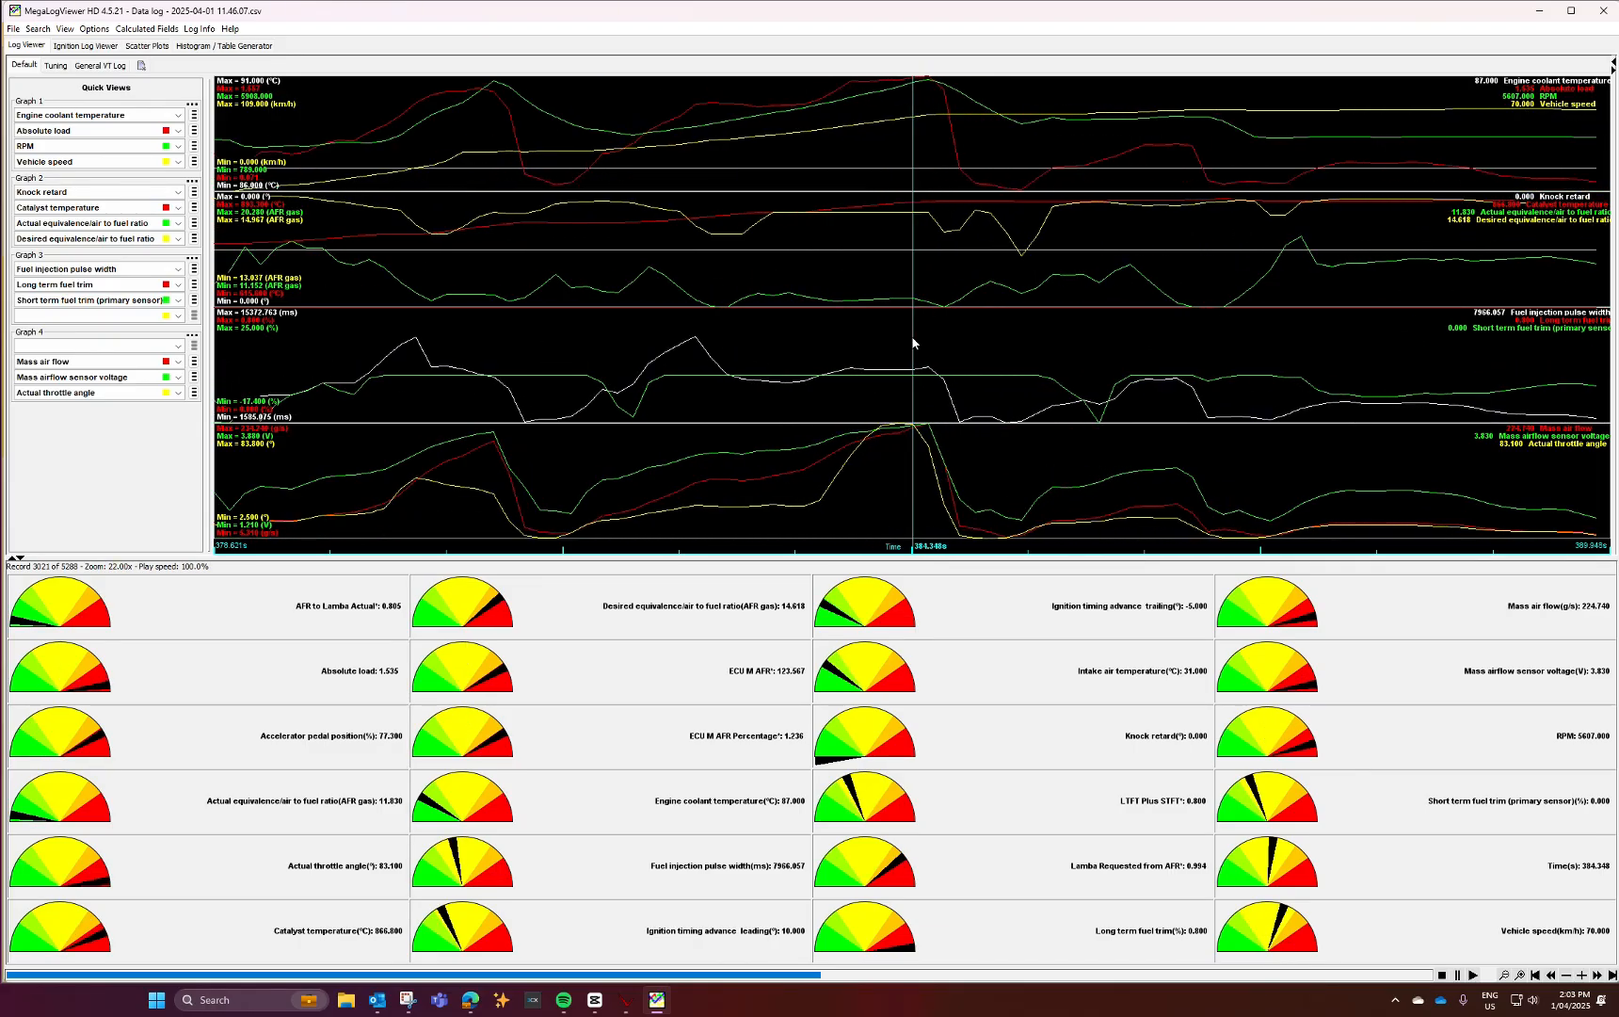
- Go back record by record from 384.3 s to about 382.3 s, reading load, air-fuel ratio and injection pulse width
{"action": "key", "text": "Left"}
{"action": "key", "text": "Left"}
{"action": "key", "text": "Left"}
{"action": "key", "text": "Left"}
{"action": "key", "text": "Left"}
{"action": "key", "text": "Left"}
{"action": "key", "text": "Left"}
{"action": "key", "text": "Left"}
{"action": "key", "text": "Left"}
{"action": "key", "text": "Left"}
{"action": "key", "text": "Left"}
{"action": "key", "text": "Left"}
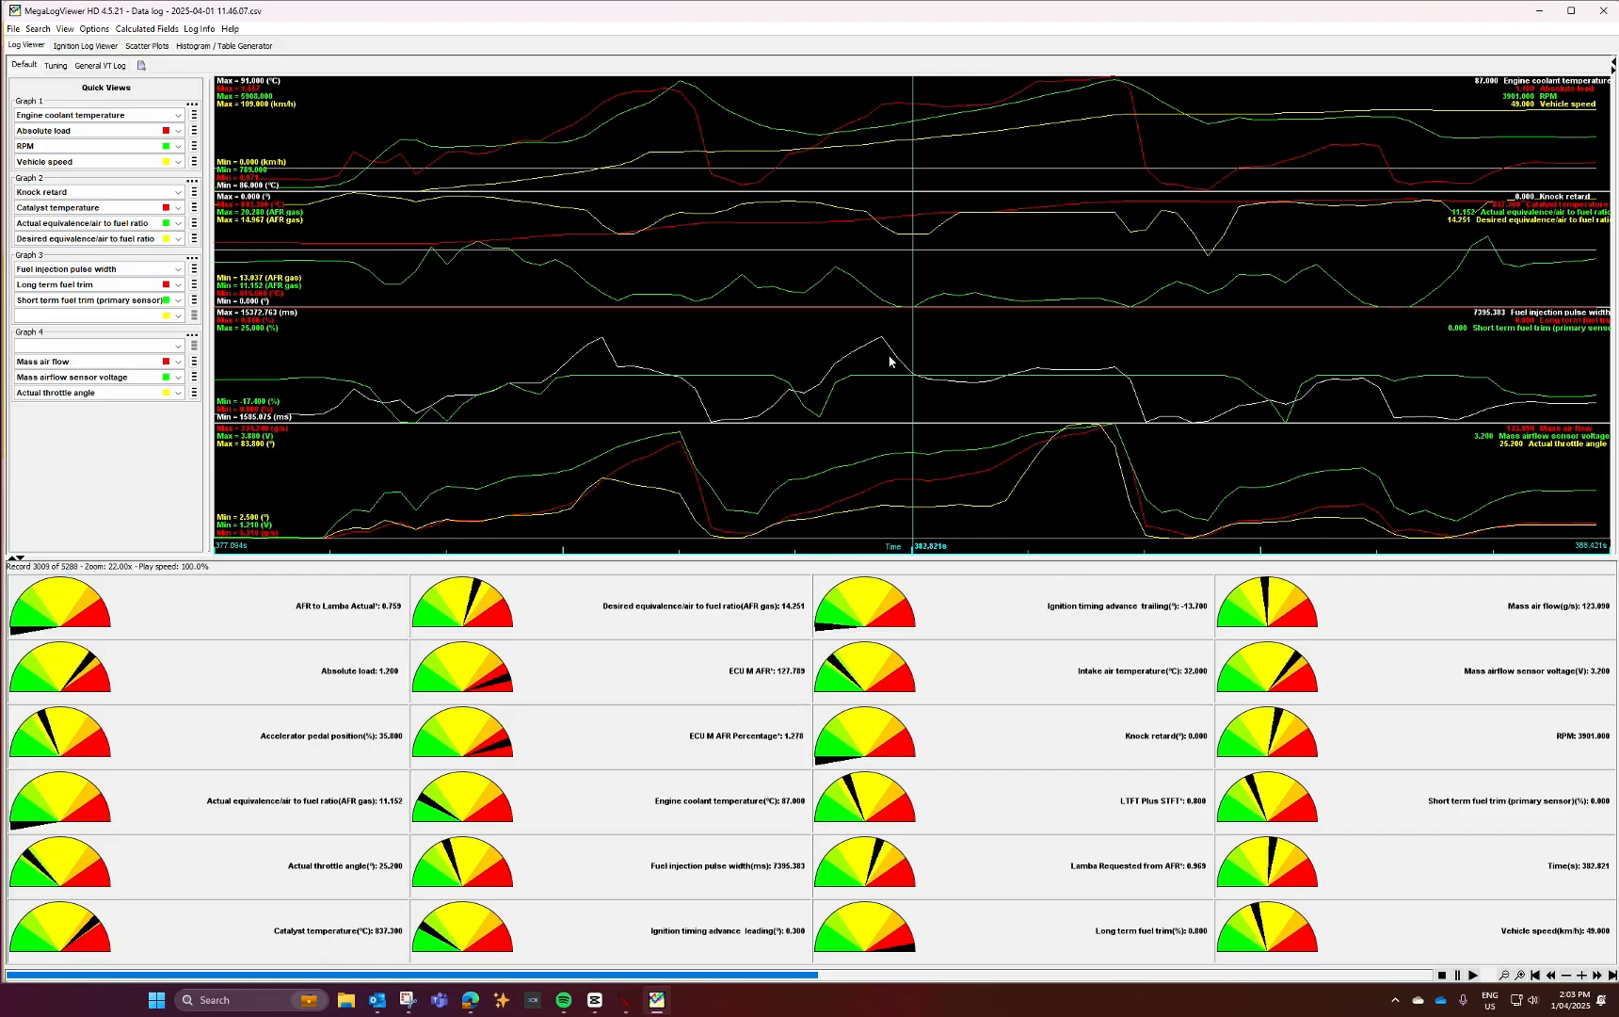
{"action": "key", "text": "Left"}
{"action": "key", "text": "Left"}
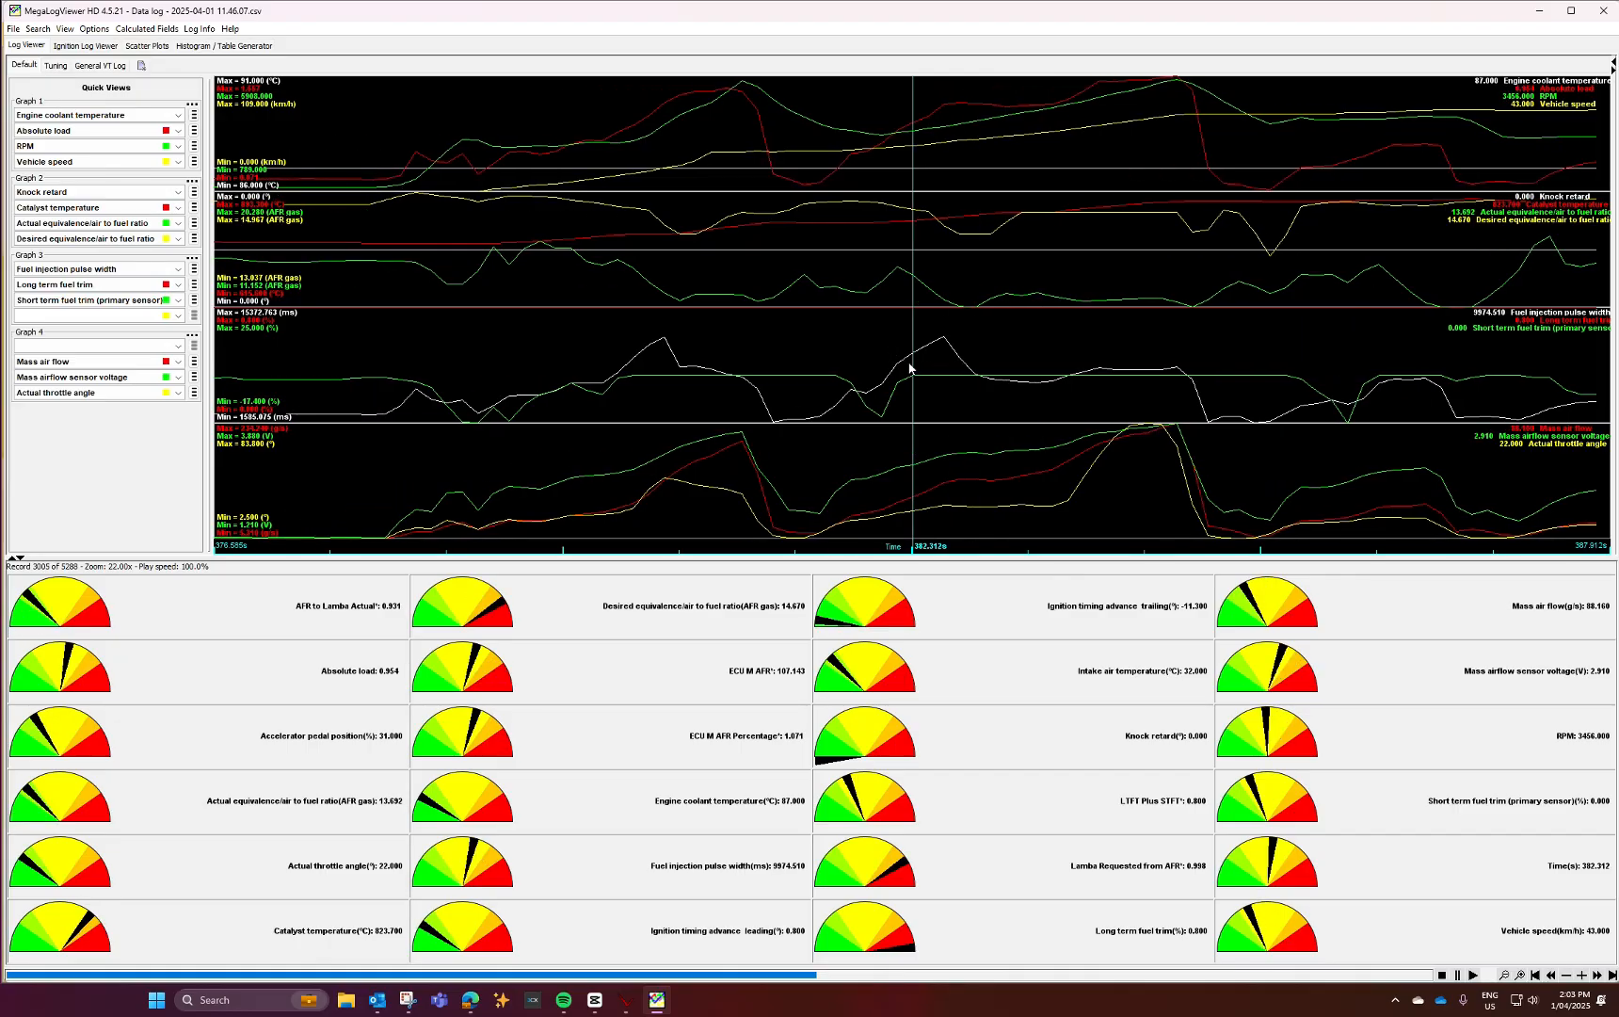
- Advance record by record through the acceleration to about 384.3 s, checking injection pulse width, load and air-fuel ratio
{"action": "key", "text": "Right"}
{"action": "key", "text": "Right"}
{"action": "key", "text": "Right"}
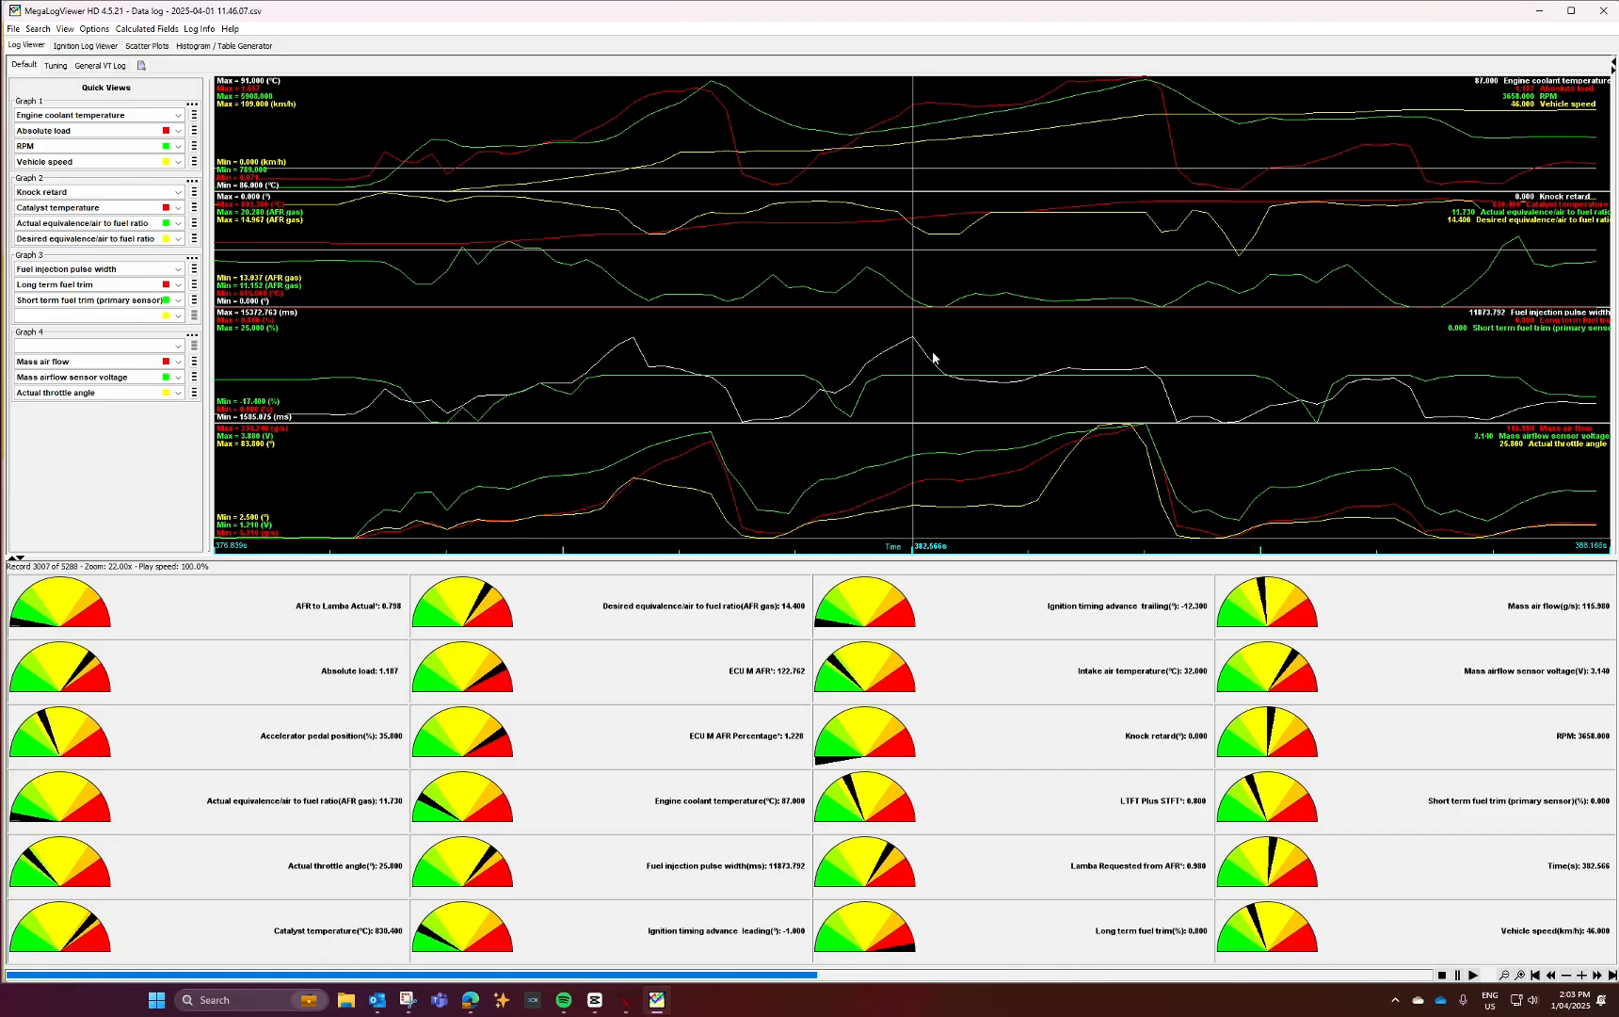
{"action": "key", "text": "Right"}
{"action": "key", "text": "Right"}
{"action": "key", "text": "Right"}
{"action": "key", "text": "Right"}
{"action": "key", "text": "Right"}
{"action": "key", "text": "Right"}
{"action": "key", "text": "Right"}
{"action": "key", "text": "Right"}
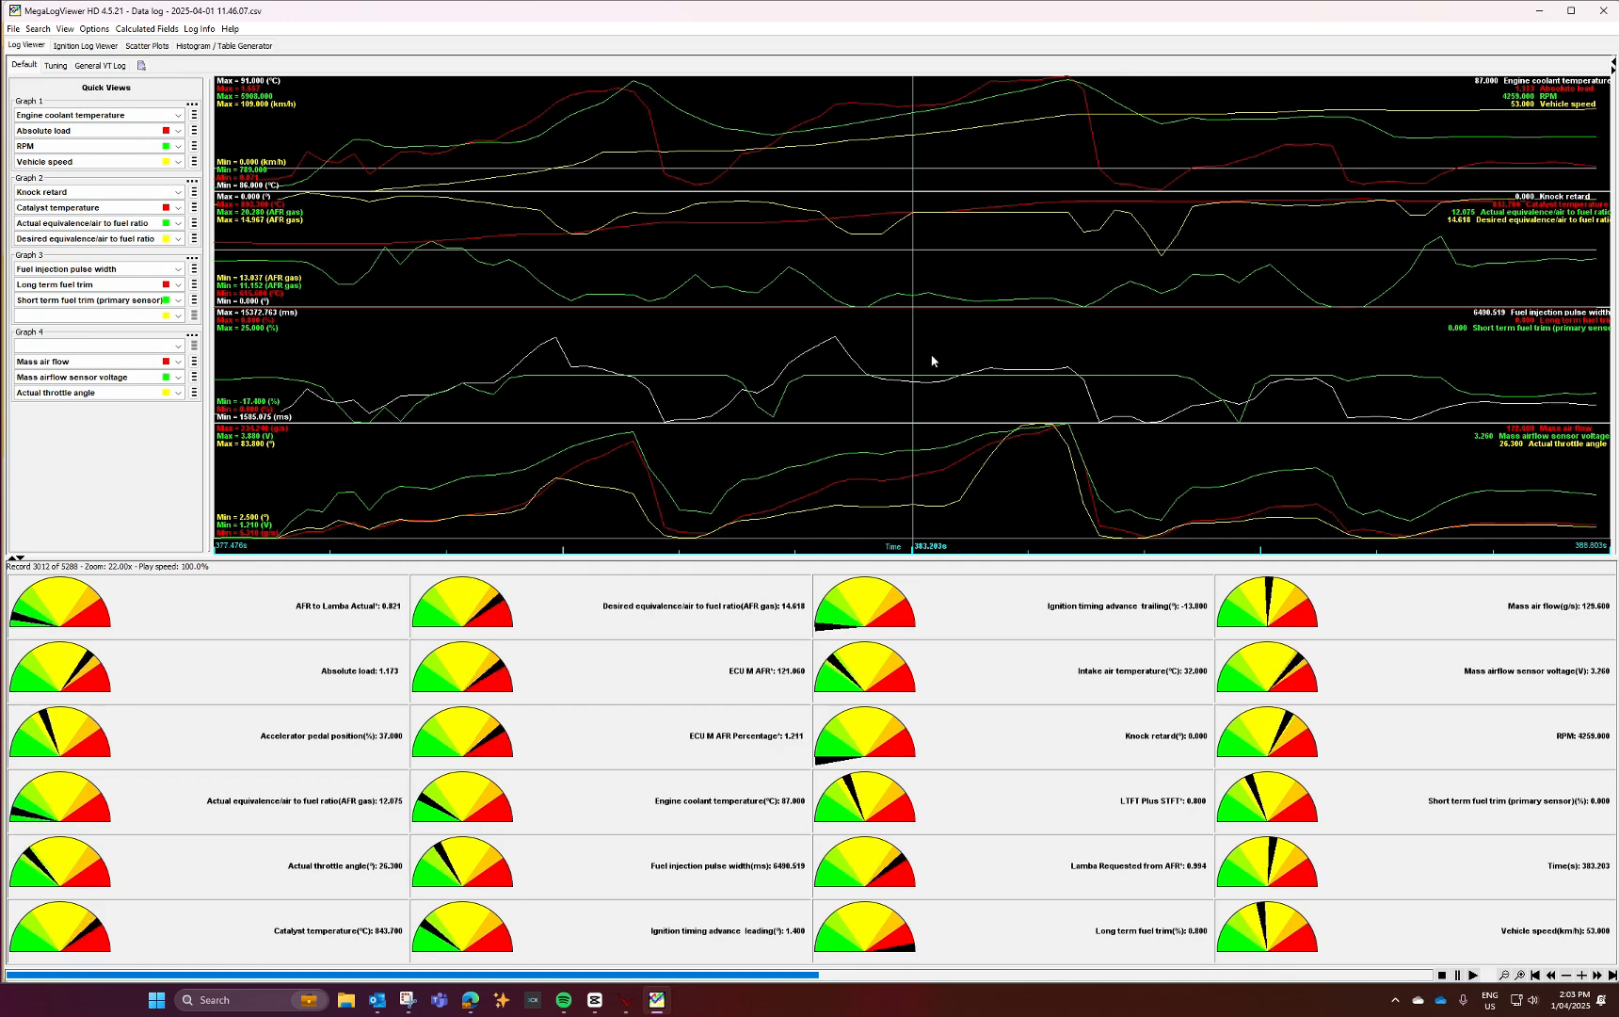
{"action": "key", "text": "Right"}
{"action": "key", "text": "Right"}
{"action": "key", "text": "Right"}
{"action": "key", "text": "Right"}
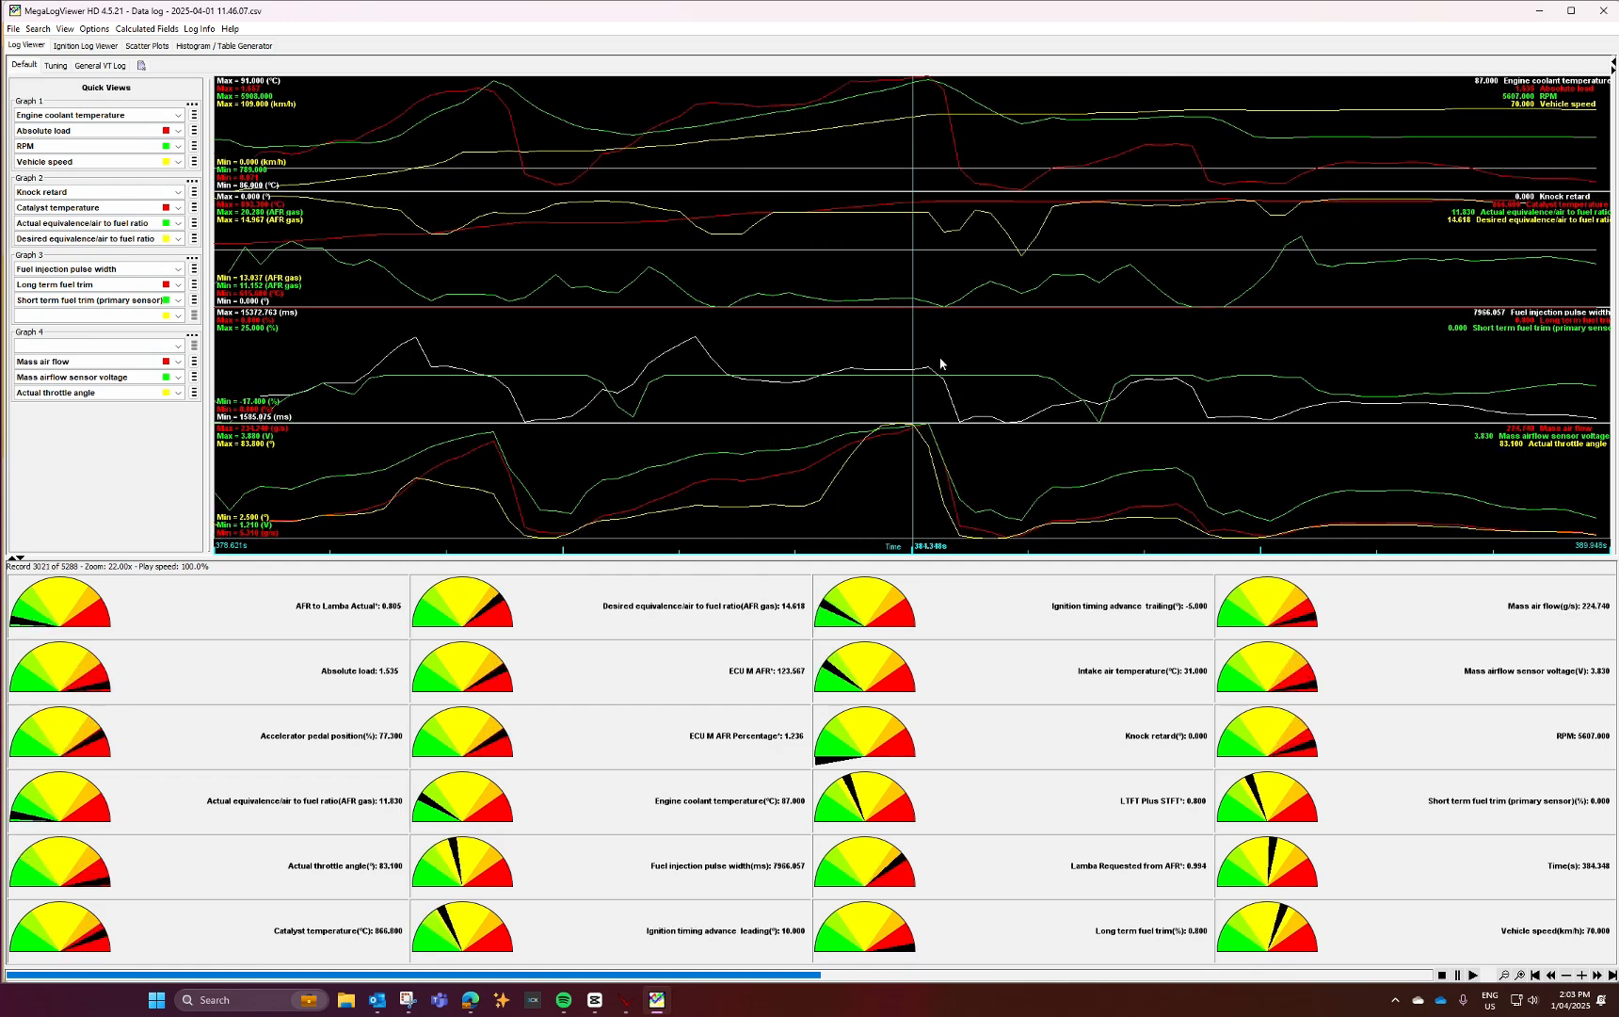
- Trace the same acceleration backwards from 384.3 s to about 382.4 s, rechecking the gauge readings around the injection pulse width peak
{"action": "key", "text": "Left"}
{"action": "key", "text": "Left"}
{"action": "key", "text": "Left"}
{"action": "key", "text": "Left"}
{"action": "key", "text": "Left"}
{"action": "key", "text": "Left"}
{"action": "key", "text": "Left"}
{"action": "key", "text": "Left"}
{"action": "key", "text": "Left"}
{"action": "key", "text": "Left"}
{"action": "key", "text": "Left"}
{"action": "key", "text": "Left"}
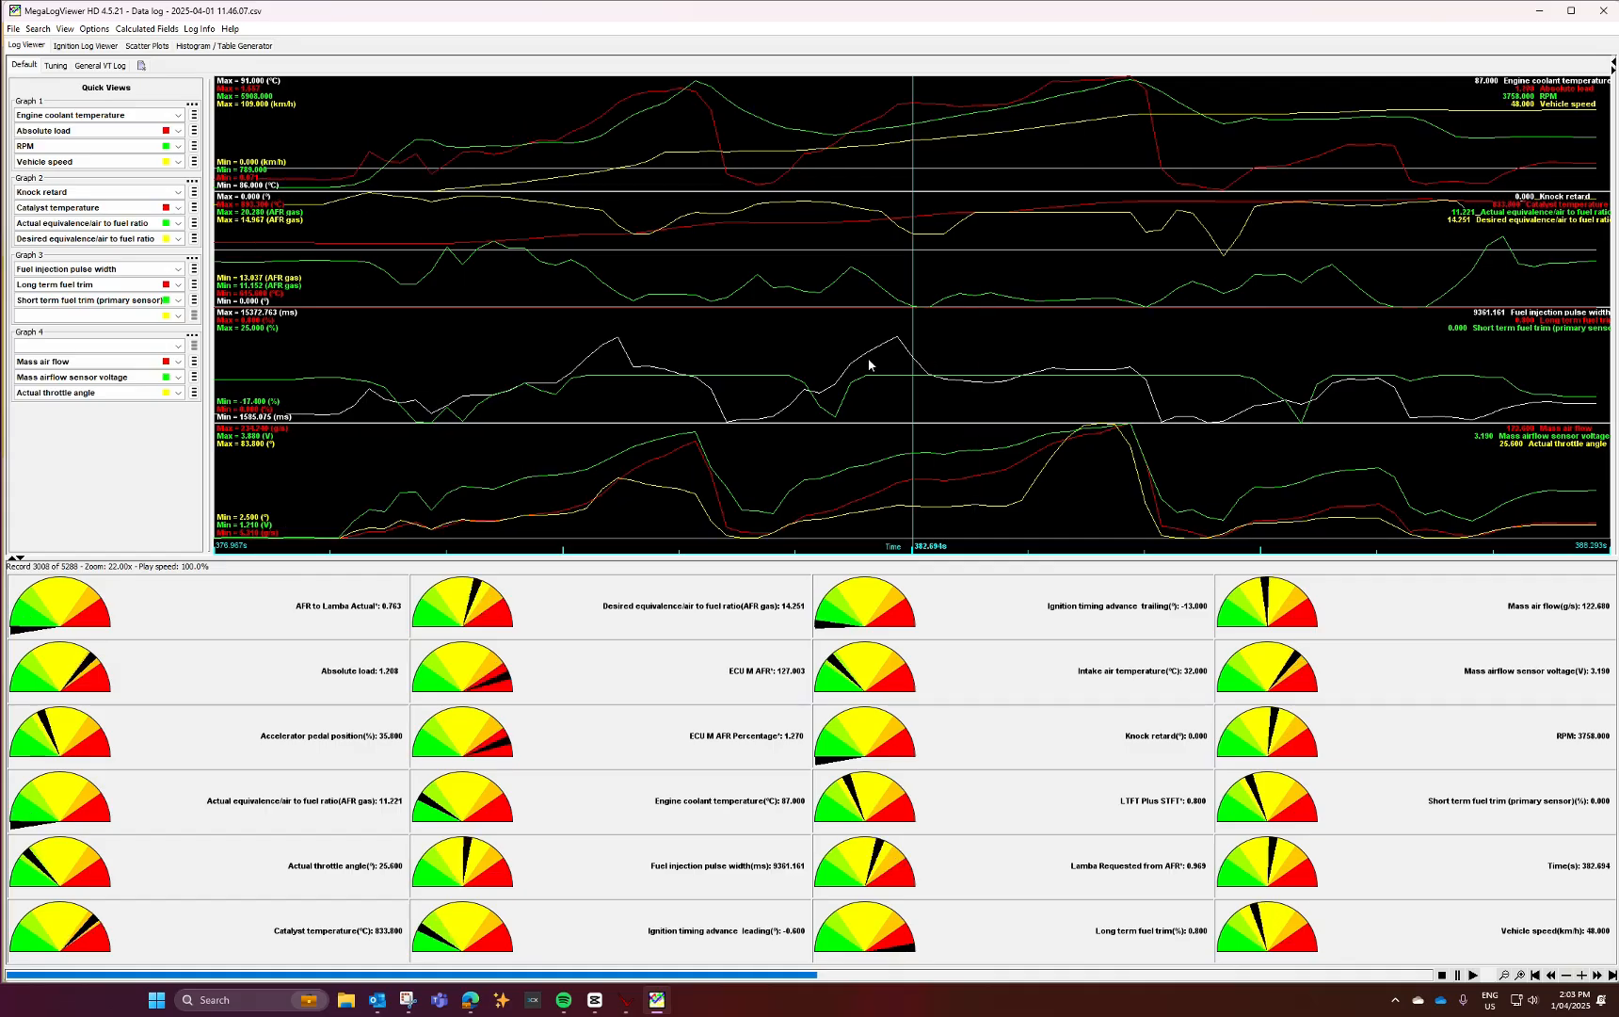
{"action": "key", "text": "Left"}
{"action": "key", "text": "Left"}
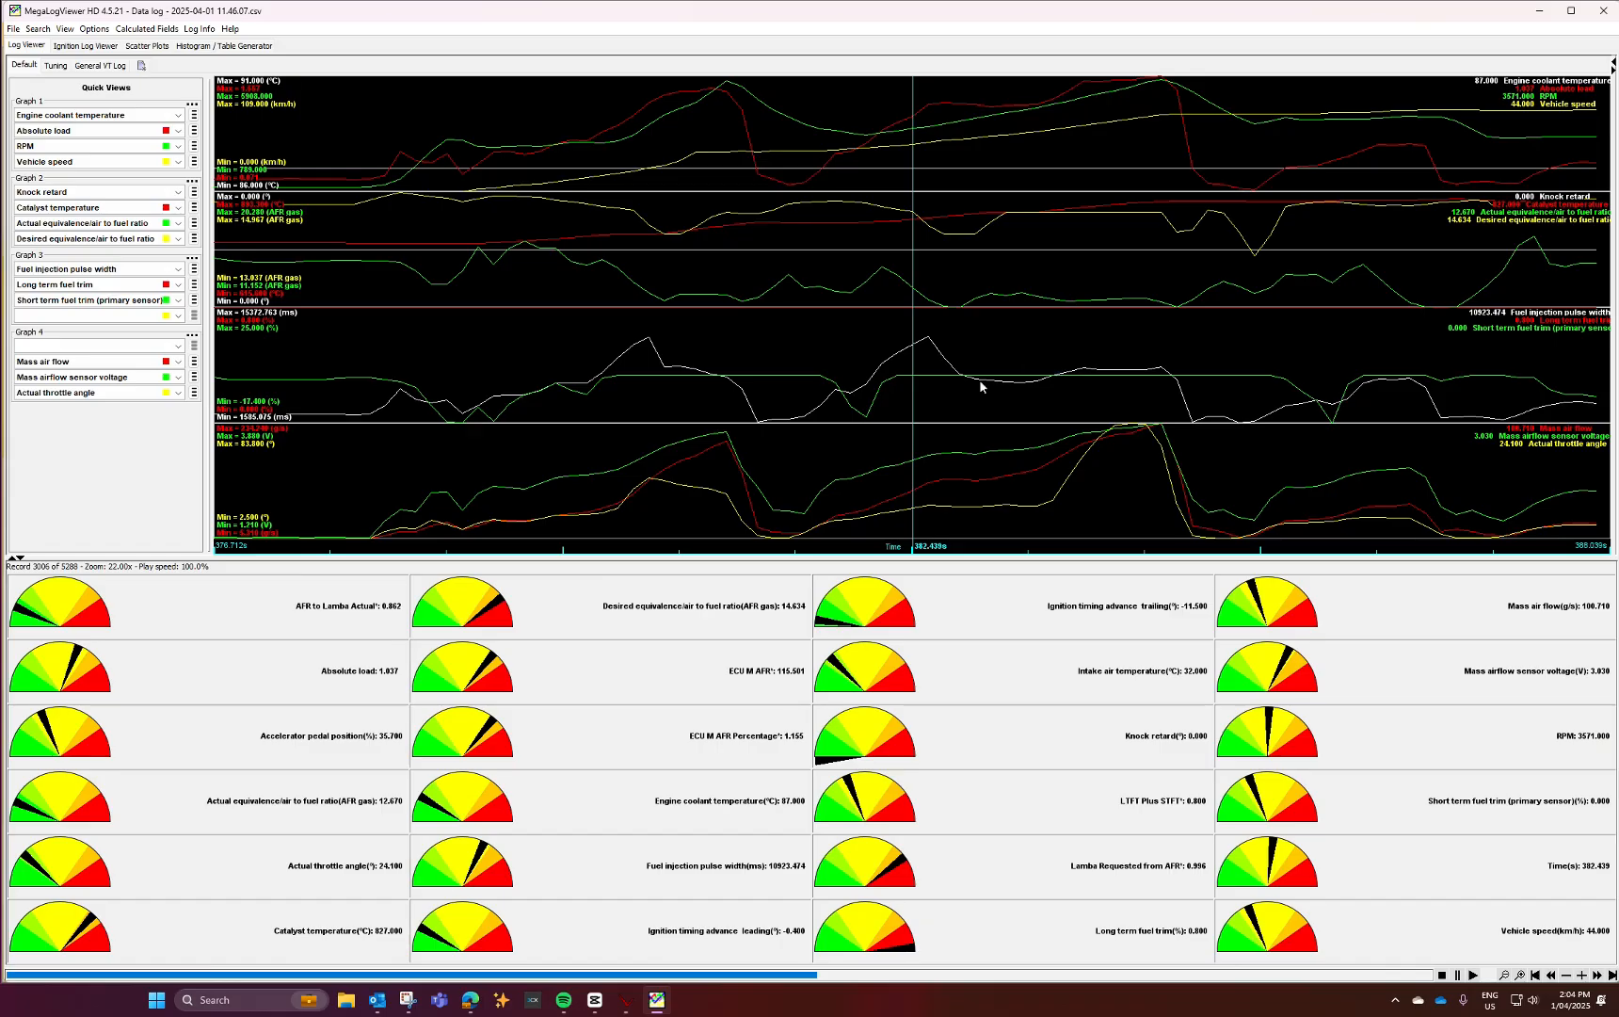
- Inspect the readings at the injection pulse width peak near 382.6 s, continuing record by record to about 383.1 s
{"action": "left_click", "coordinate": [925, 349]}
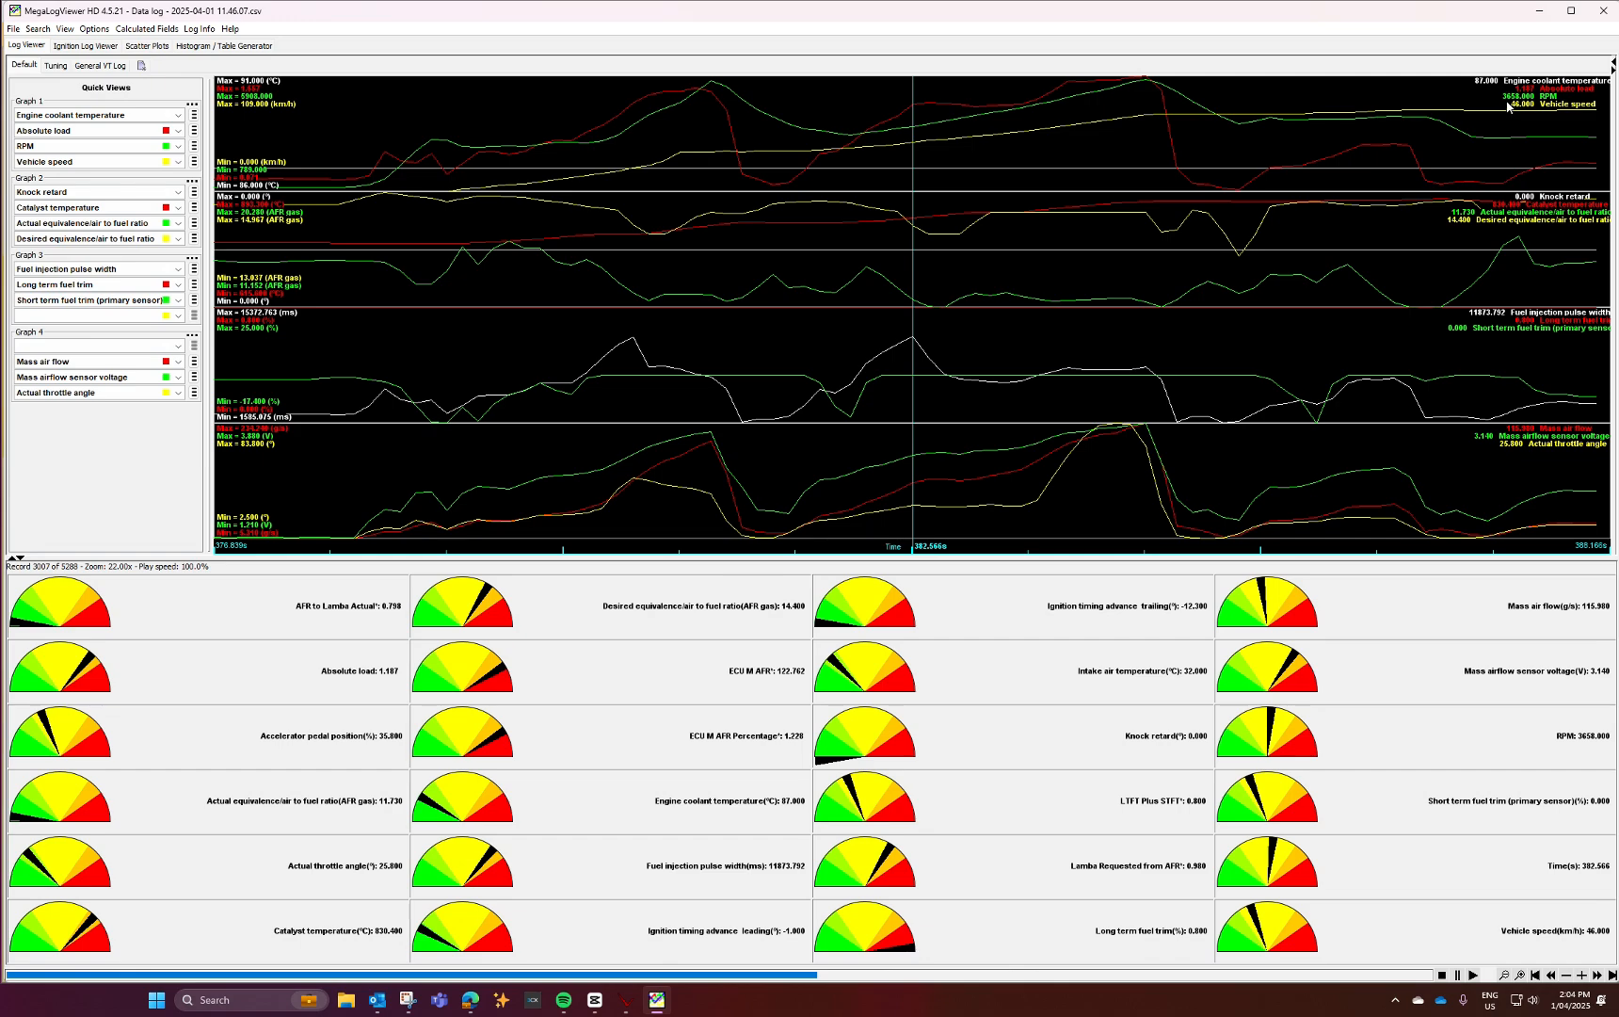
{"action": "scroll", "coordinate": [893, 354], "scroll_direction": "up", "scroll_amount": 1}
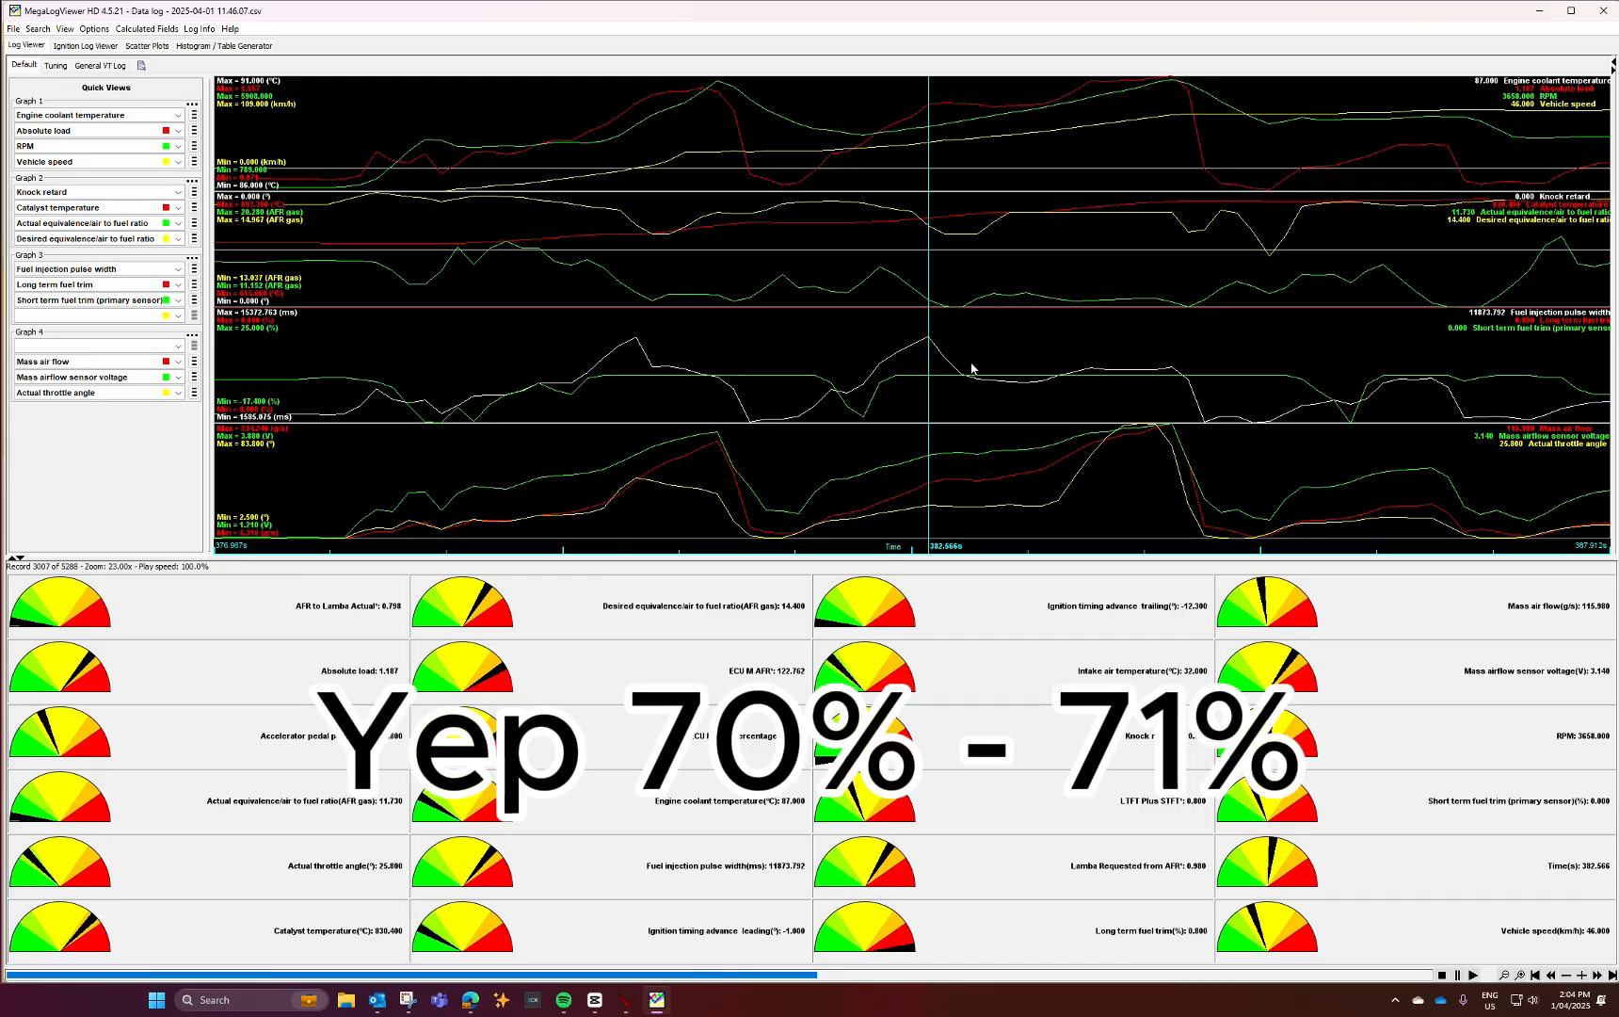
{"action": "scroll", "coordinate": [951, 362], "scroll_direction": "down", "scroll_amount": 7}
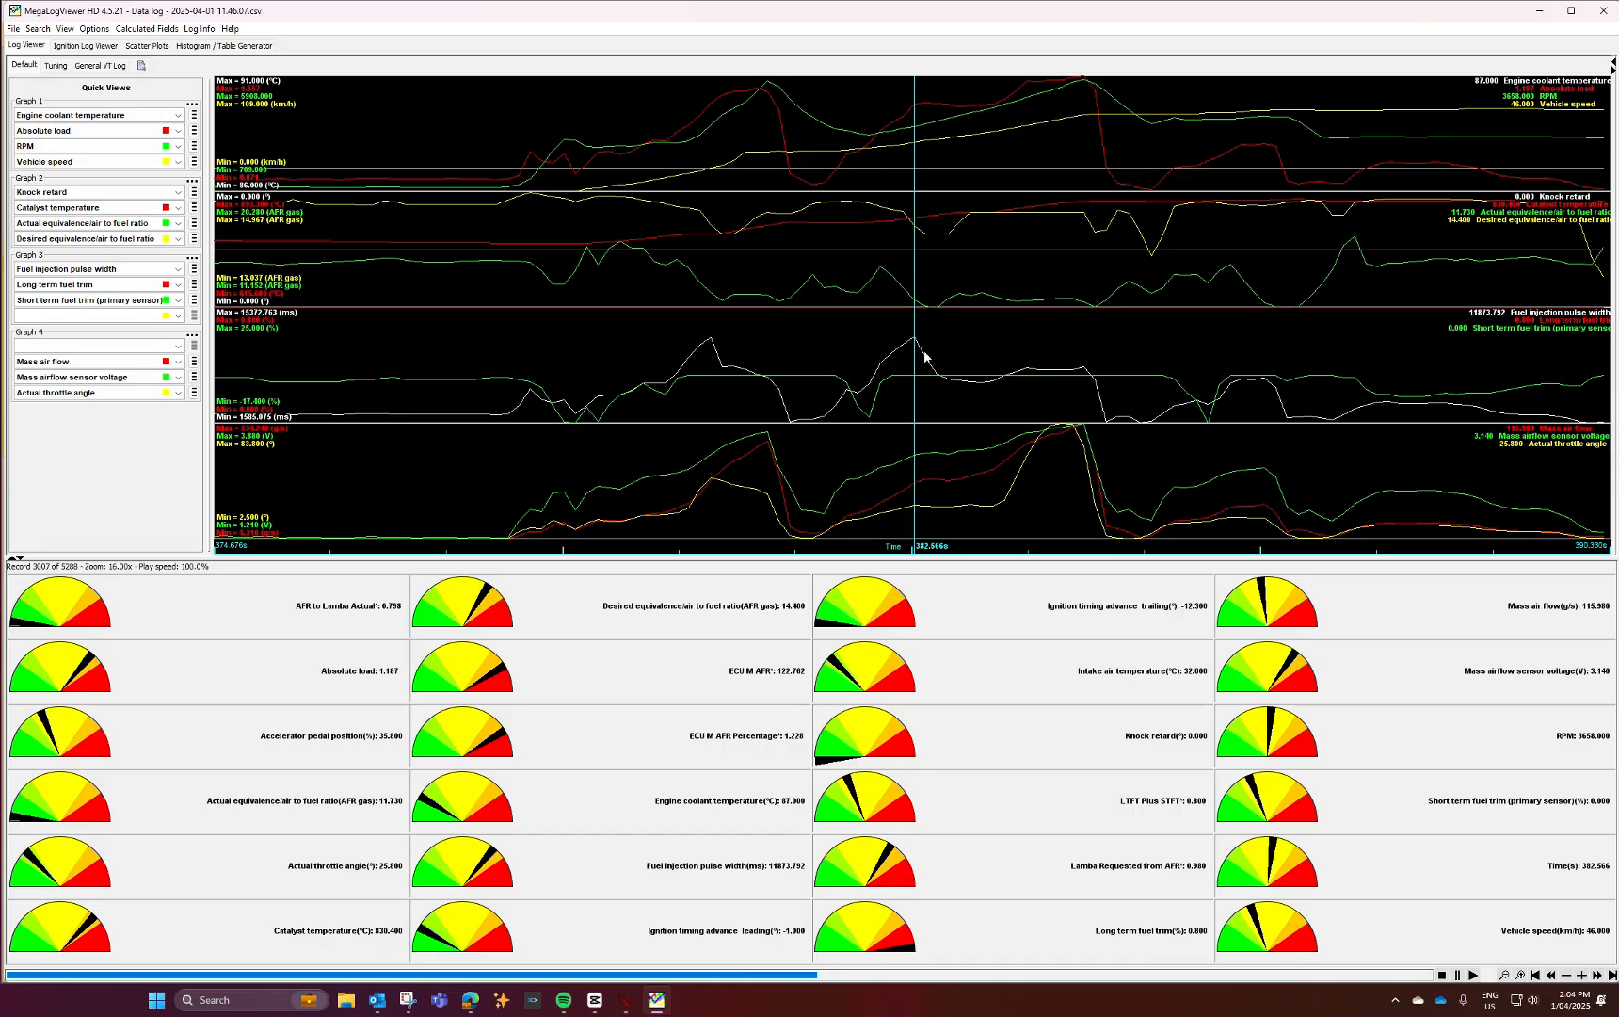
{"action": "key", "text": "Right"}
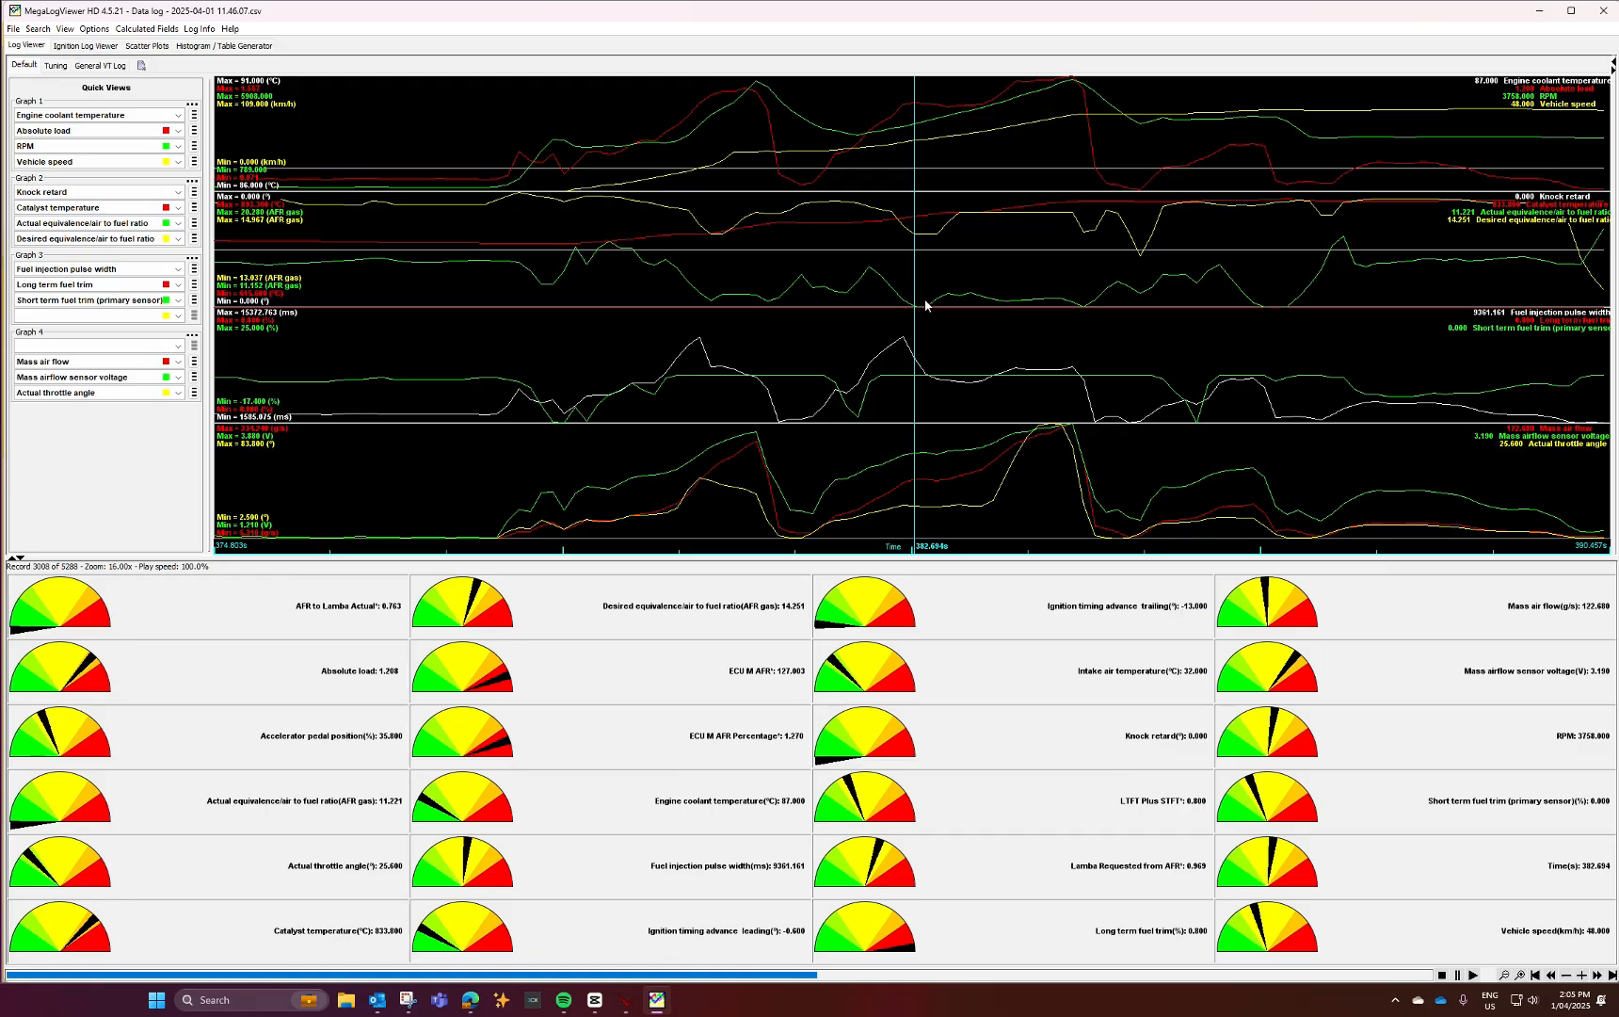
{"action": "key", "text": "Right"}
{"action": "key", "text": "Right"}
{"action": "key", "text": "Right"}
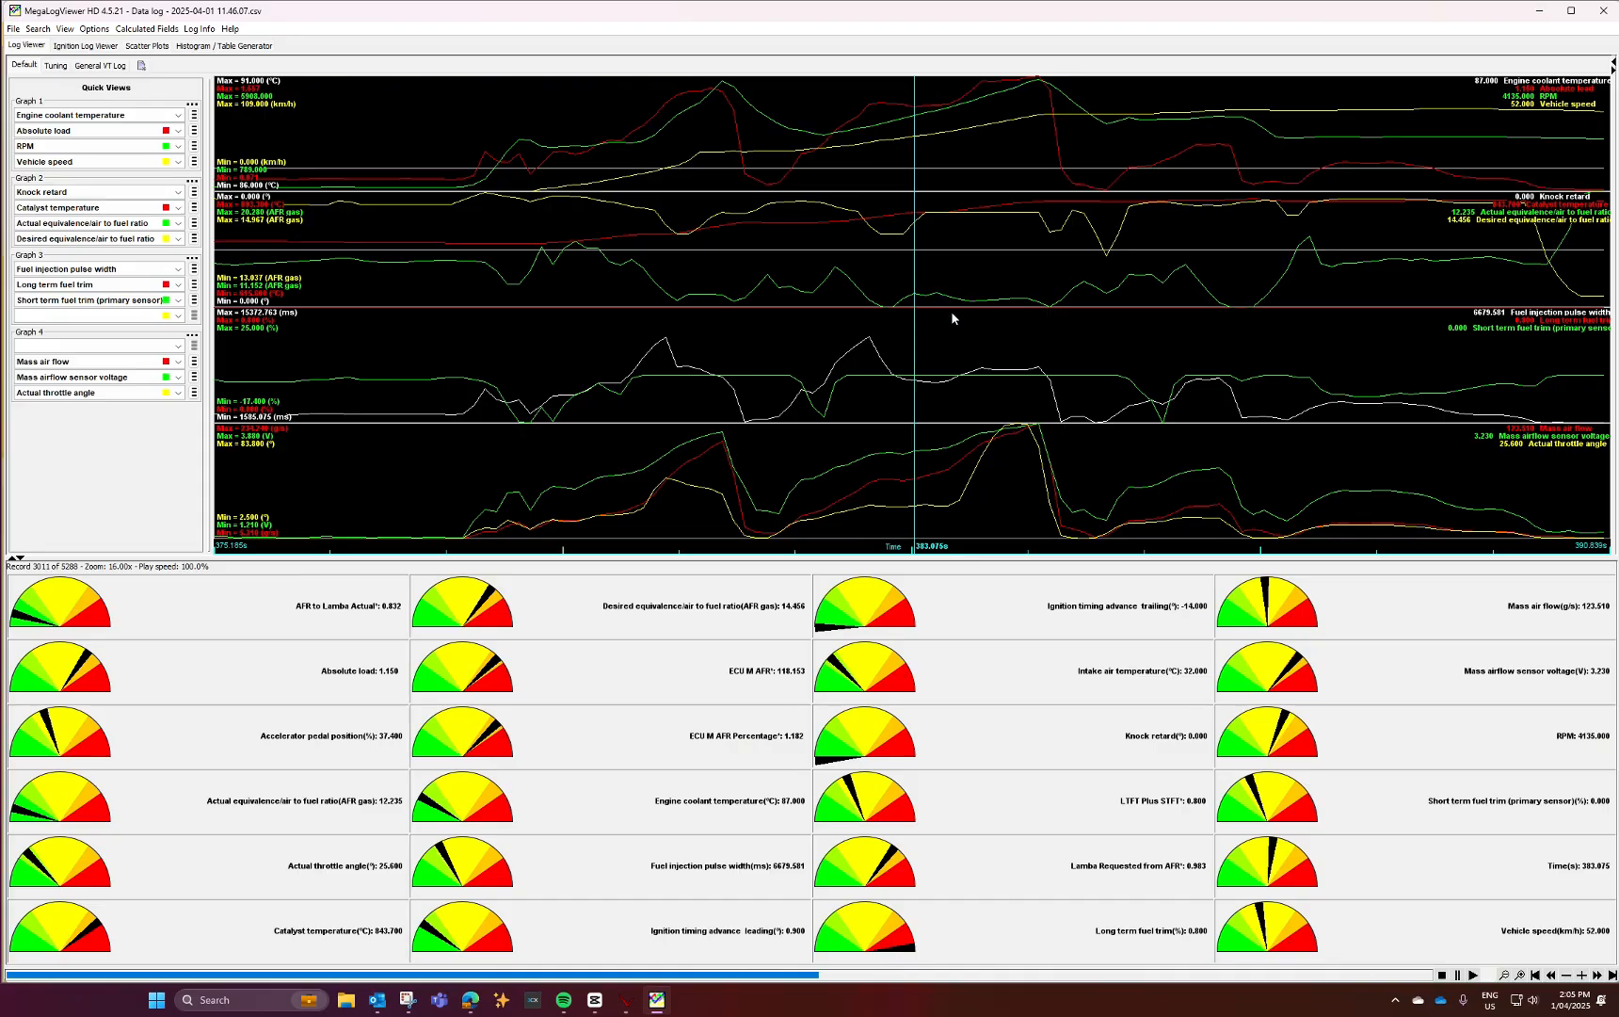
- Compare actual and desired air-fuel ratios at the dip in the actual trace between about 382.4 and 382.8 s
{"action": "left_click", "coordinate": [885, 310]}
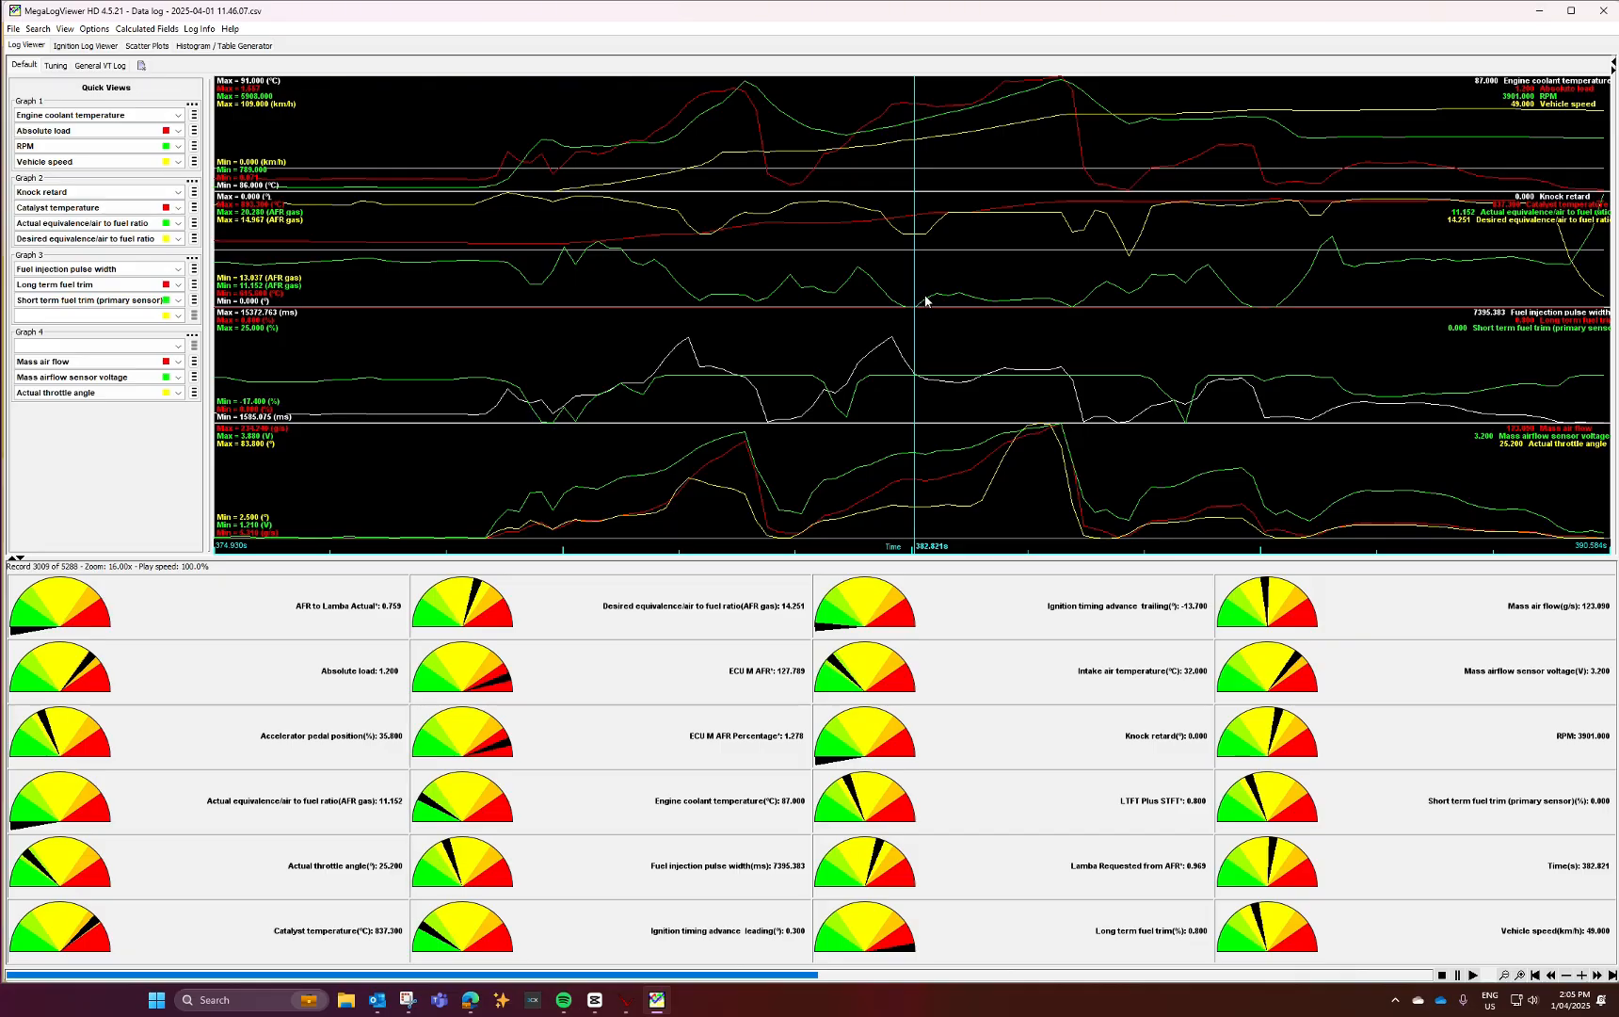
{"action": "left_click", "coordinate": [927, 298]}
{"action": "left_click", "coordinate": [910, 303]}
{"action": "left_click", "coordinate": [906, 303]}
{"action": "left_click", "coordinate": [906, 303]}
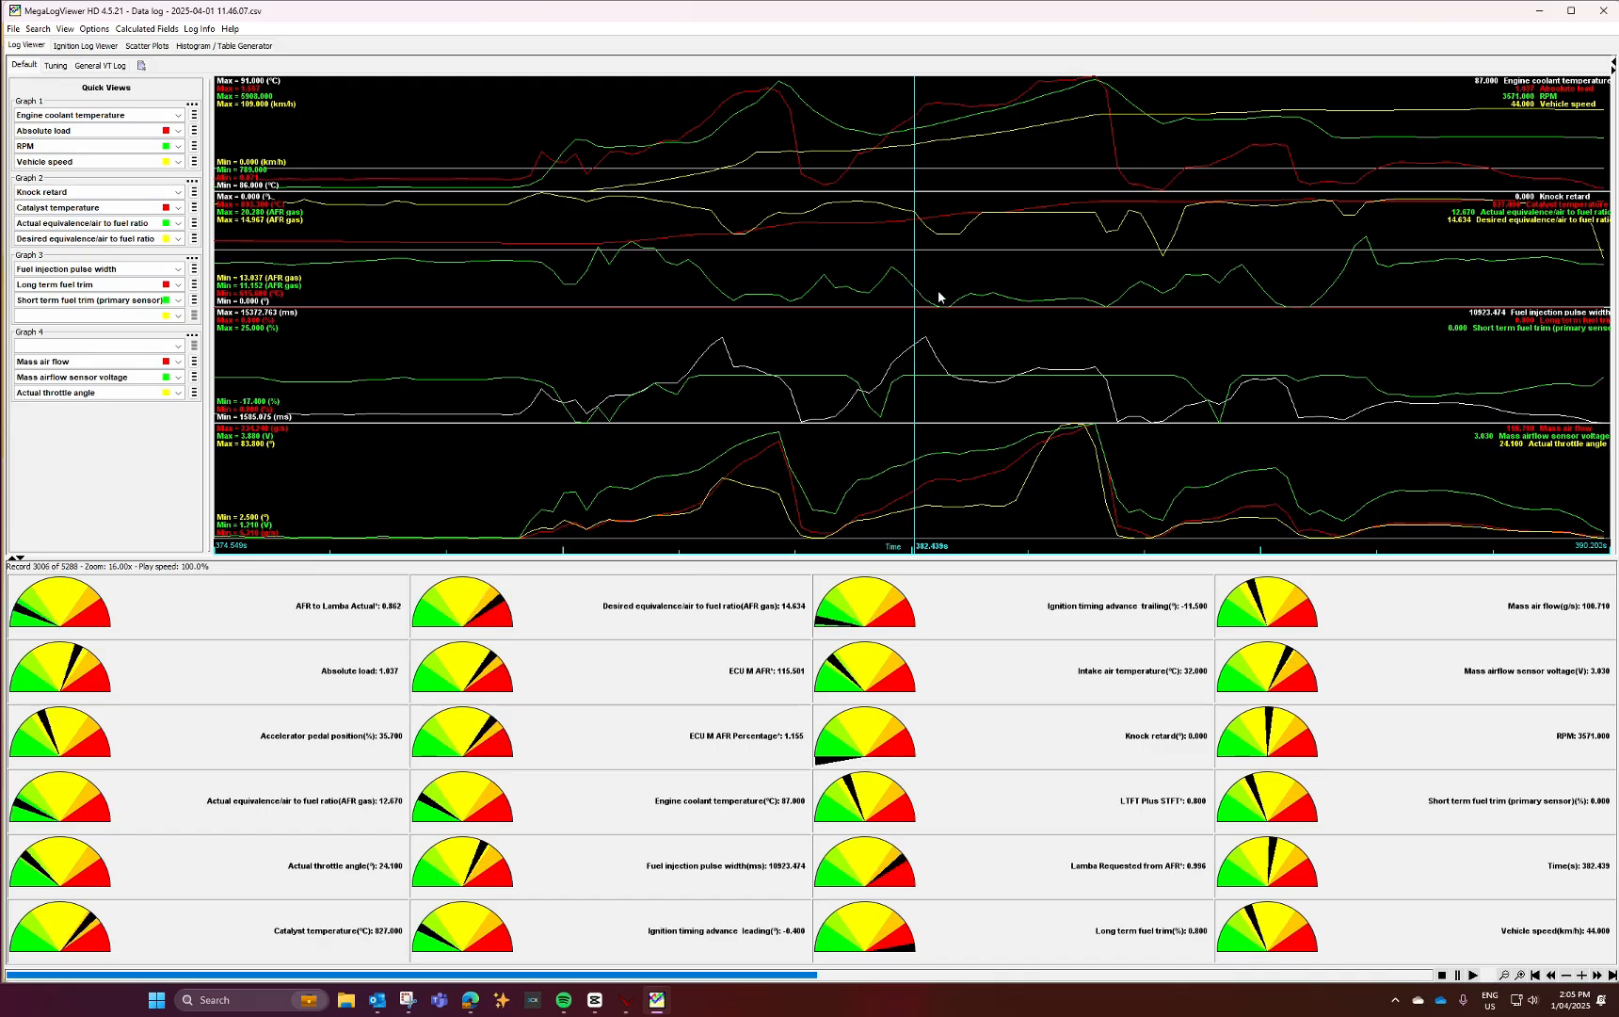
{"action": "left_click", "coordinate": [932, 299]}
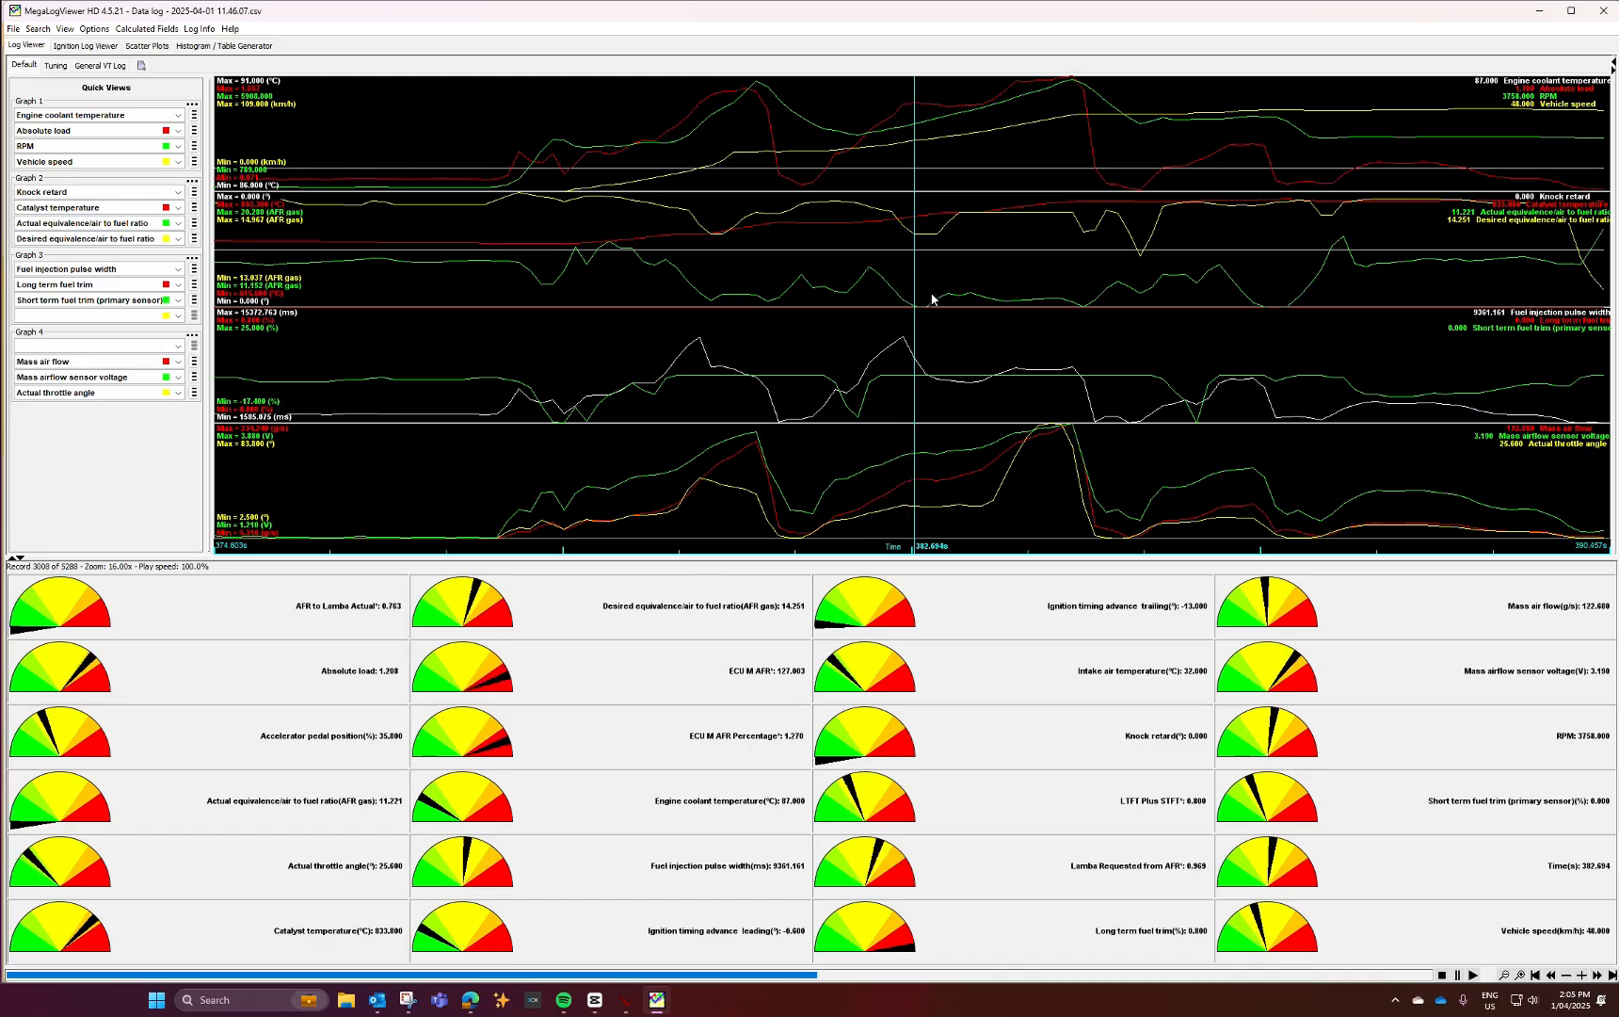
{"action": "left_click", "coordinate": [930, 300]}
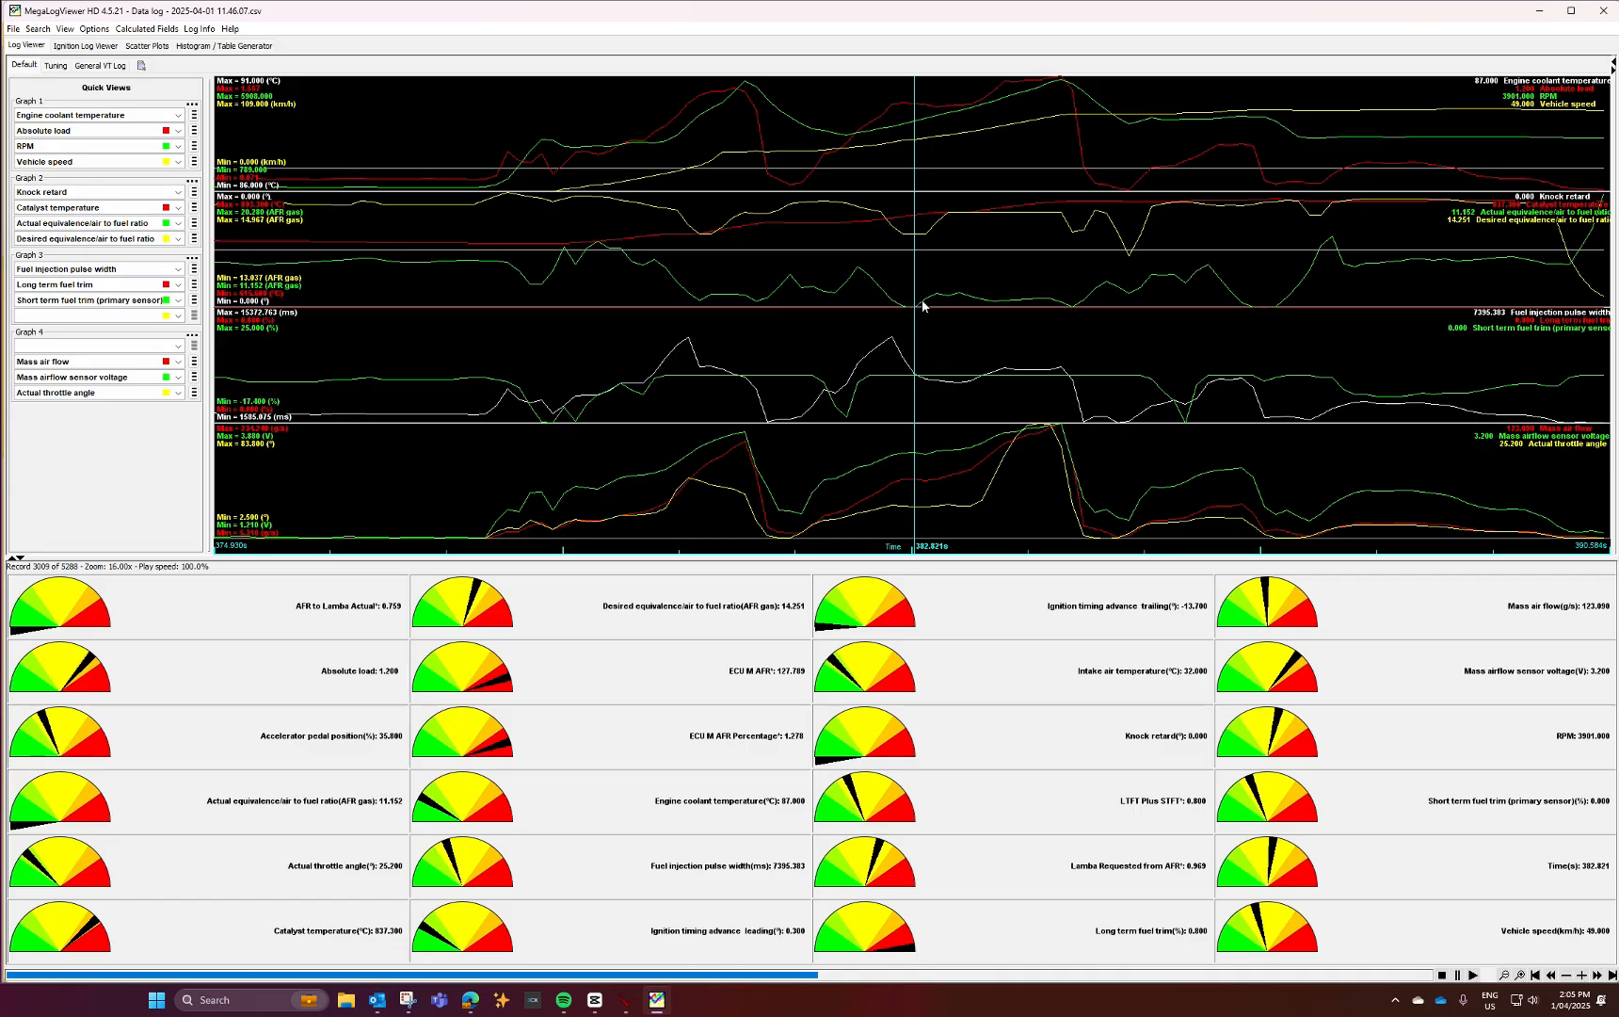
- Inspect air-fuel ratio, load and mass air flow at successive points from 382.8 s to about 384.1 s
{"action": "left_click", "coordinate": [926, 304]}
{"action": "left_click", "coordinate": [930, 304]}
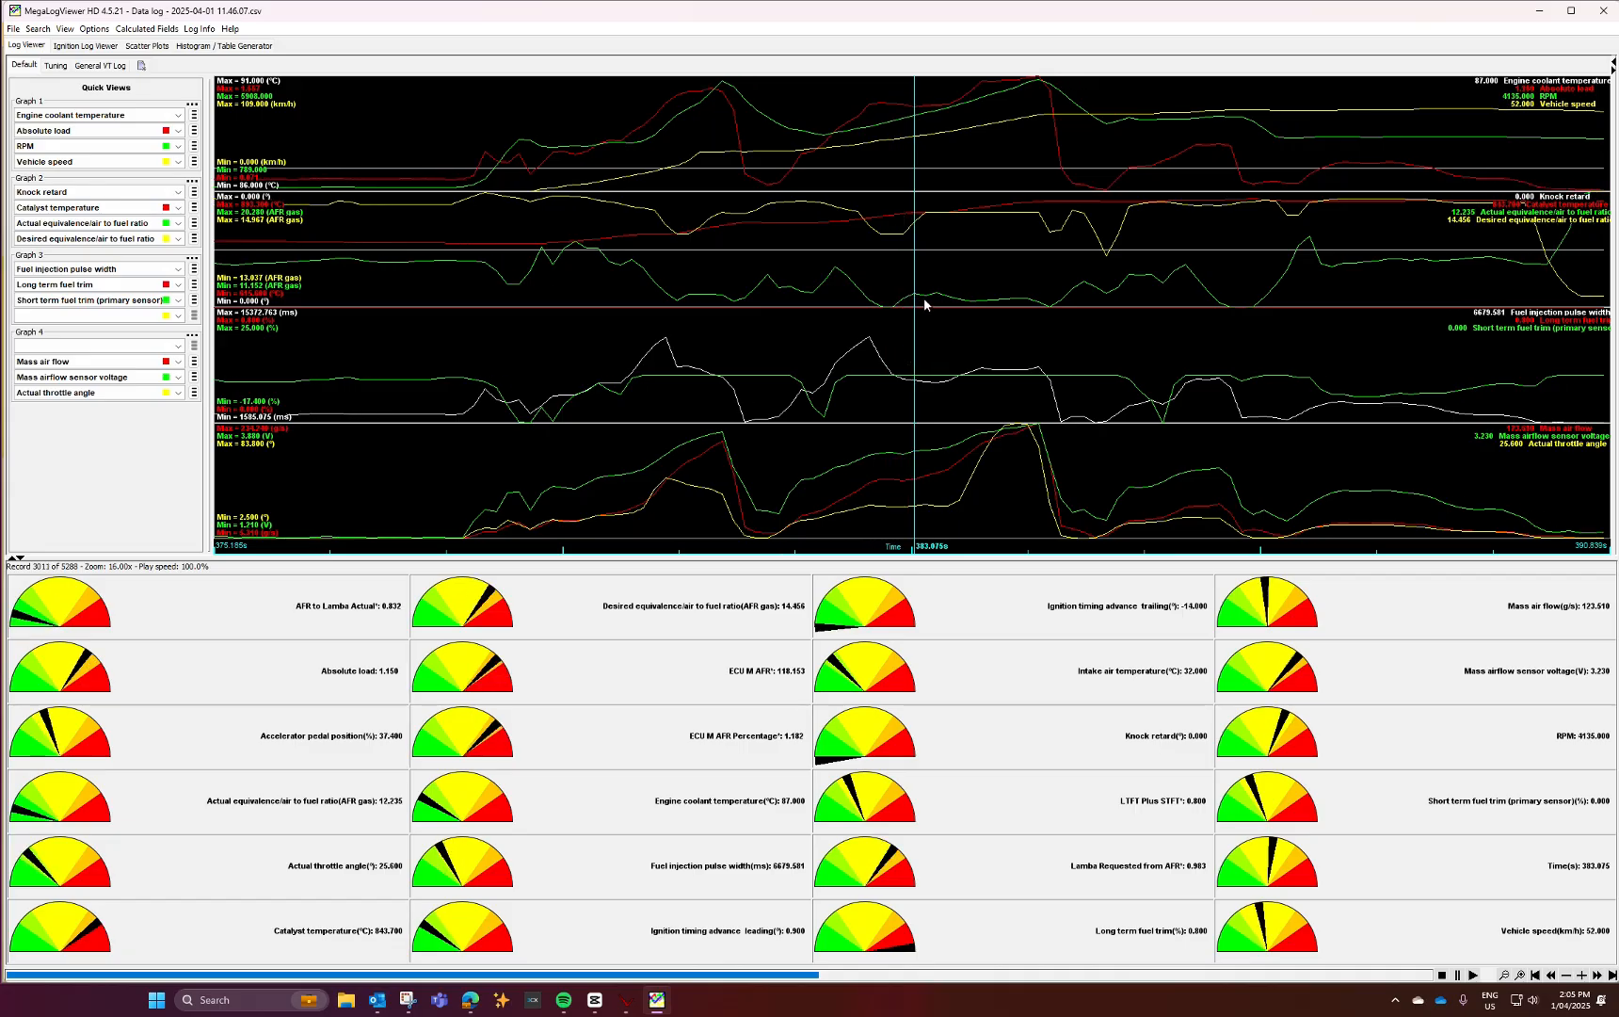
{"action": "left_click", "coordinate": [934, 304]}
{"action": "left_click", "coordinate": [939, 303]}
{"action": "left_click", "coordinate": [935, 303]}
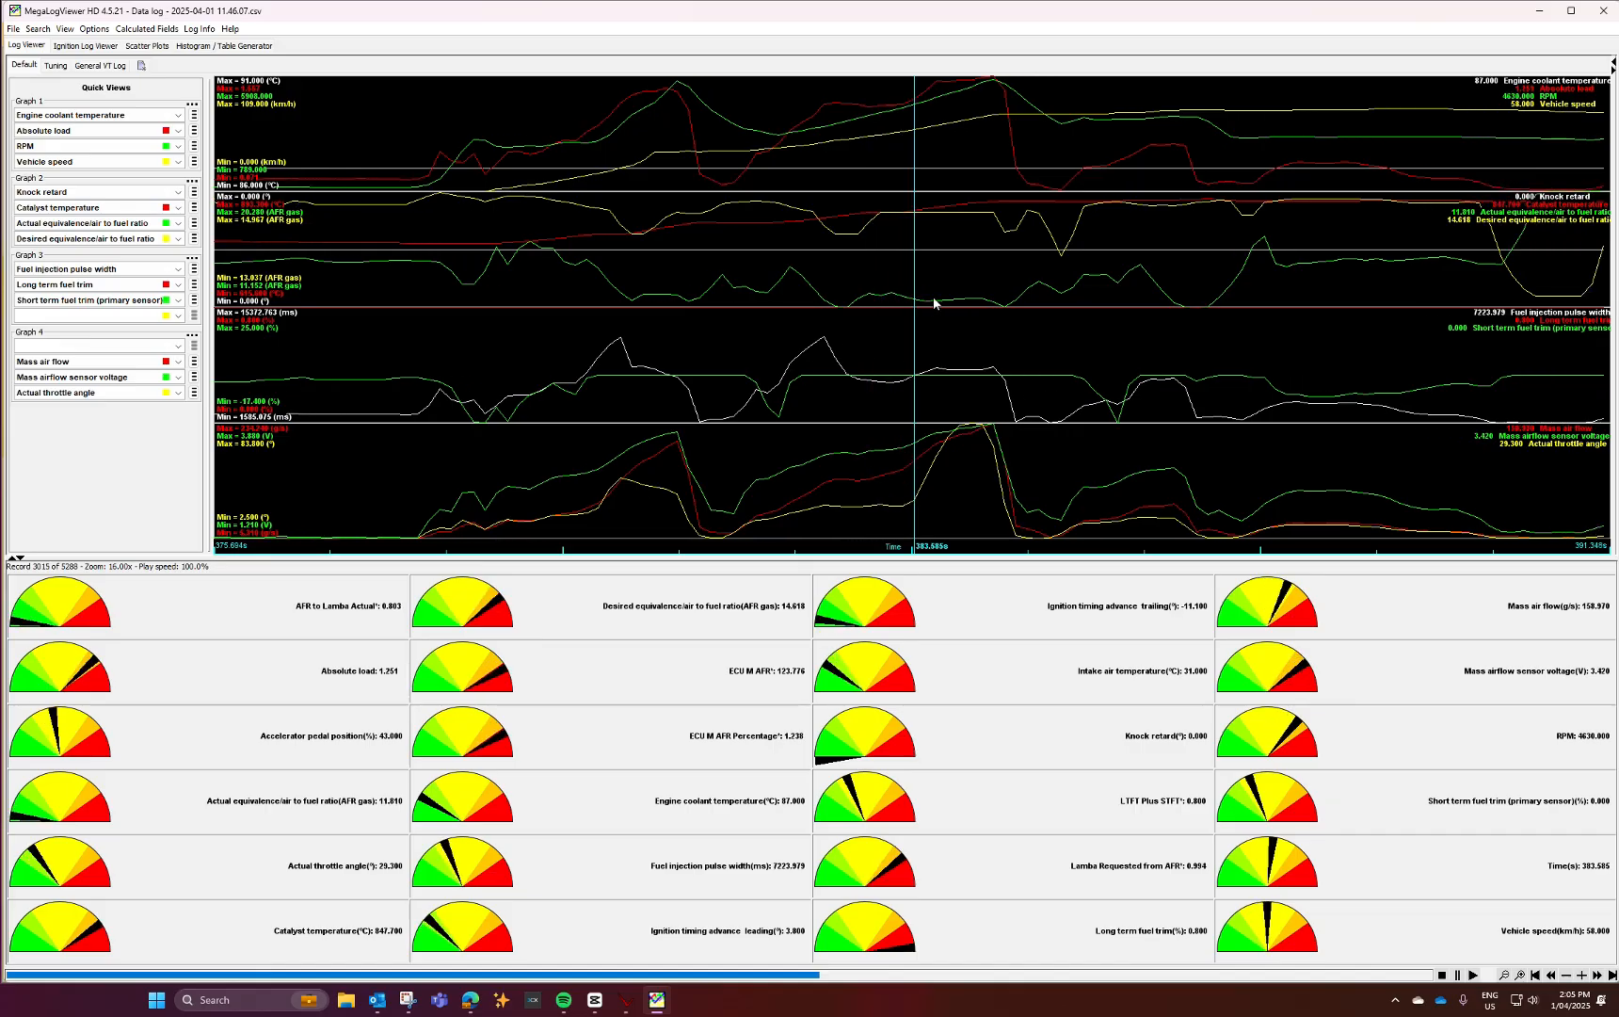
{"action": "left_click", "coordinate": [934, 303]}
{"action": "left_click", "coordinate": [934, 303]}
{"action": "left_click", "coordinate": [930, 303]}
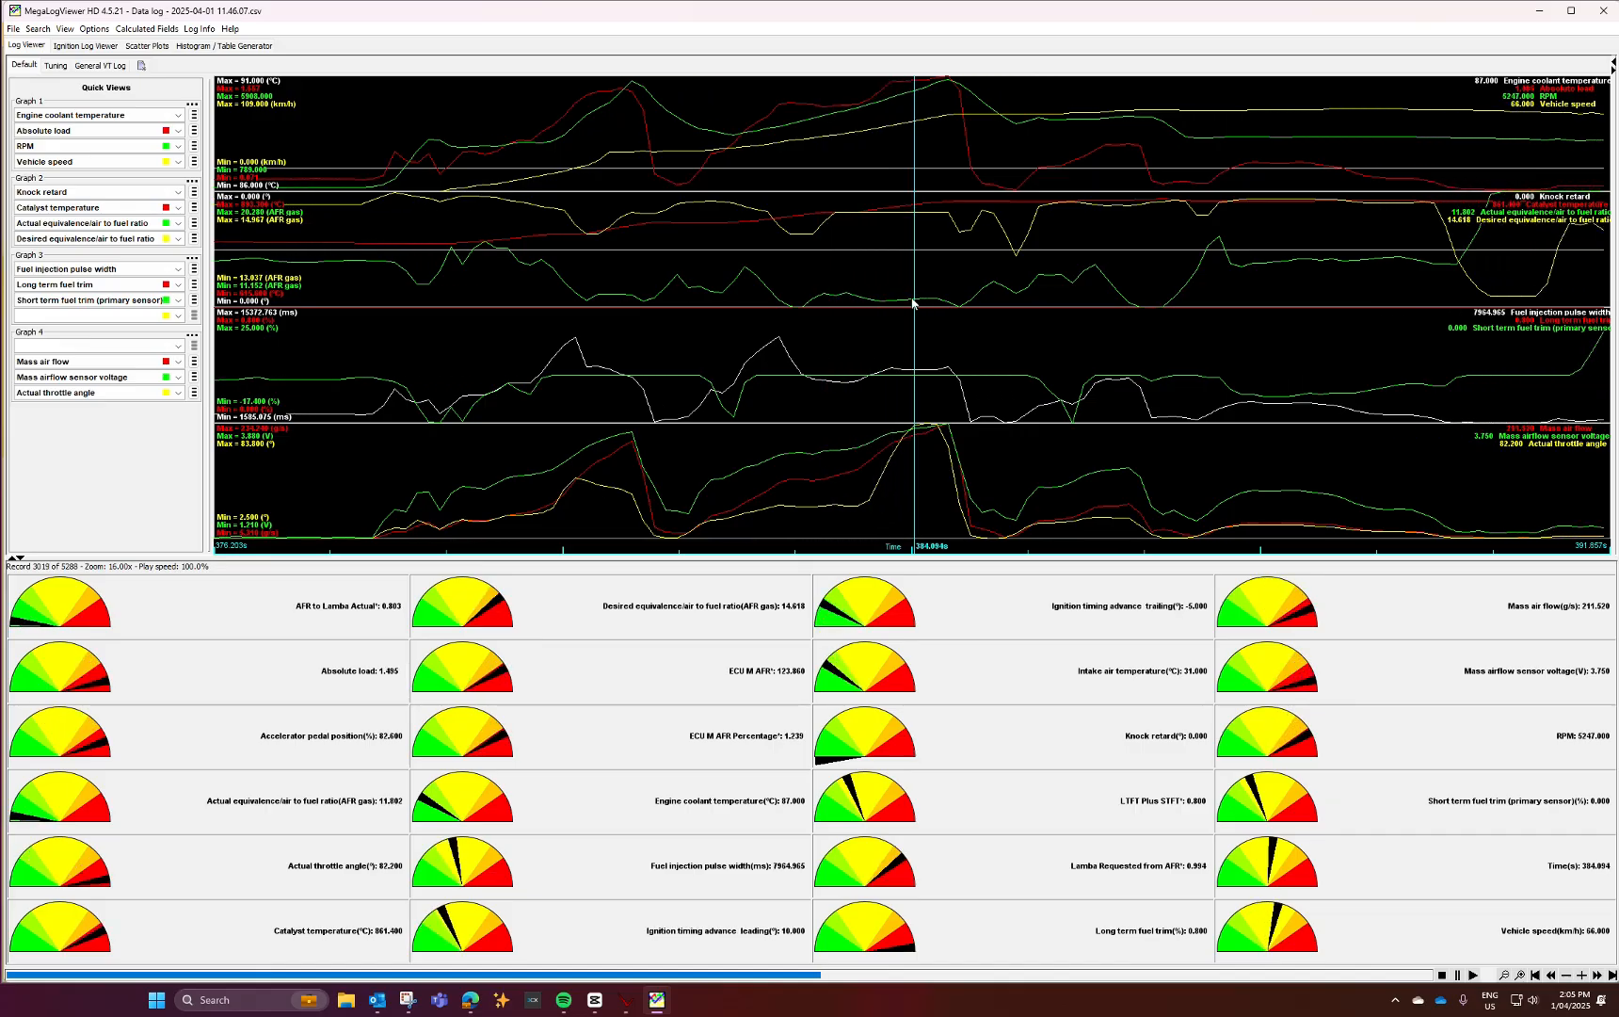
- Compare the actual air-fuel ratio, load and mass air flow readings at about 383.8 s and 384.1 s
{"action": "left_click", "coordinate": [904, 301]}
{"action": "left_click", "coordinate": [904, 301]}
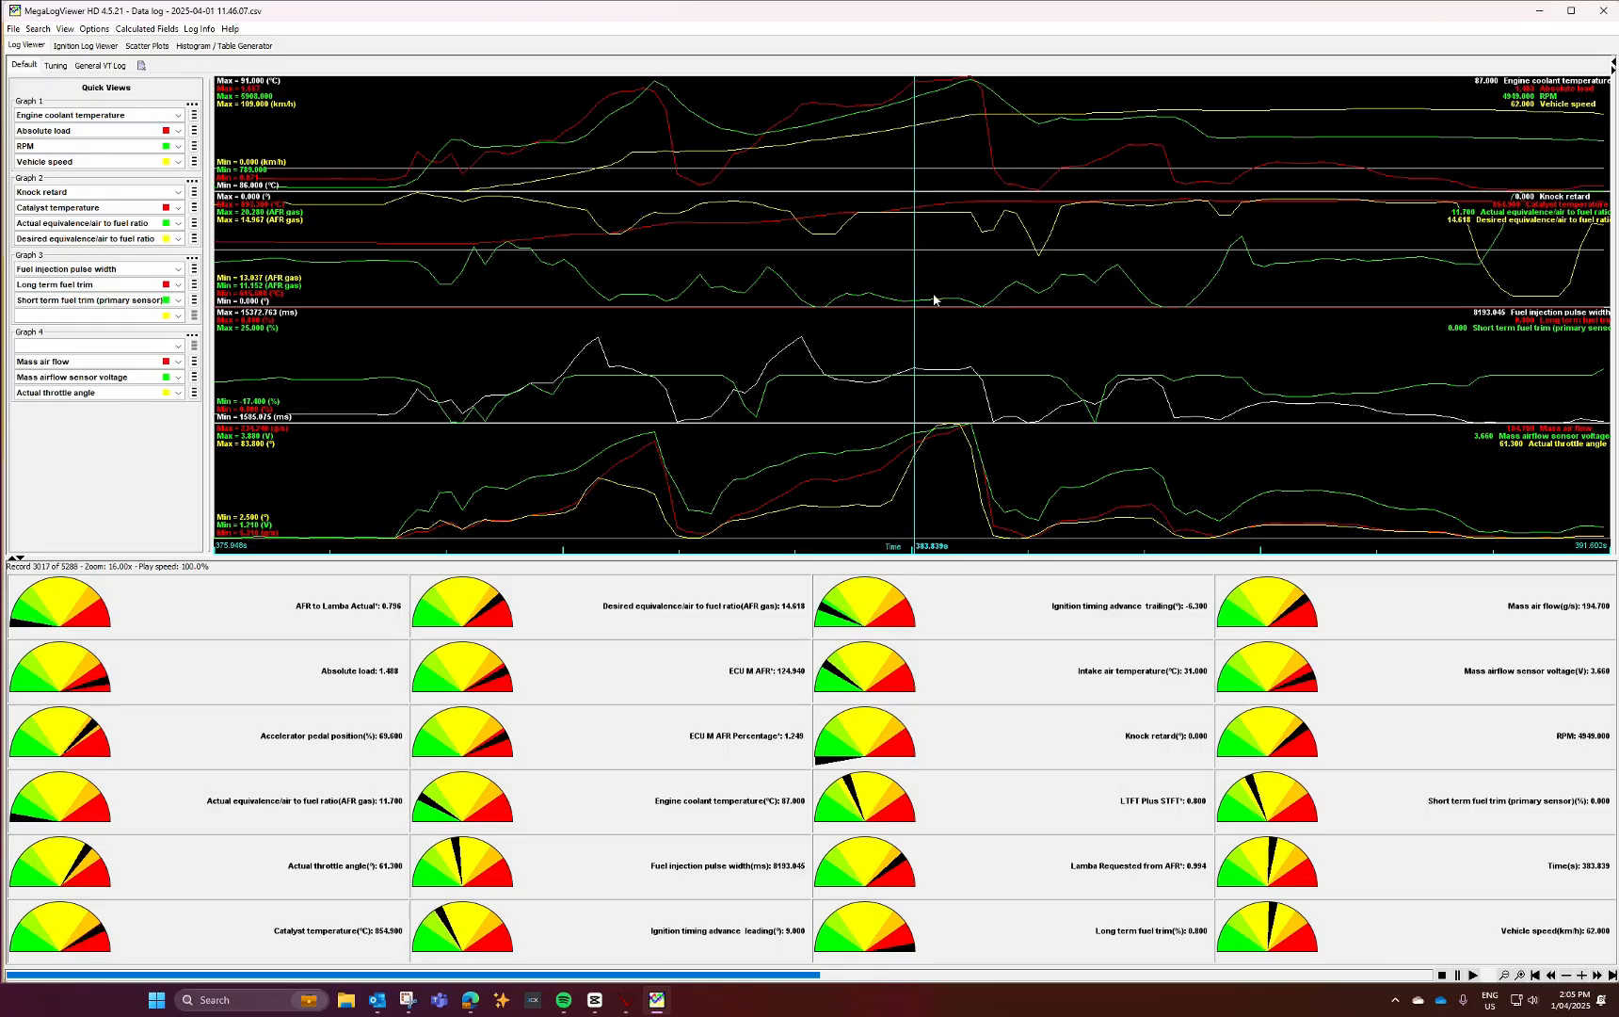
{"action": "left_click", "coordinate": [932, 302]}
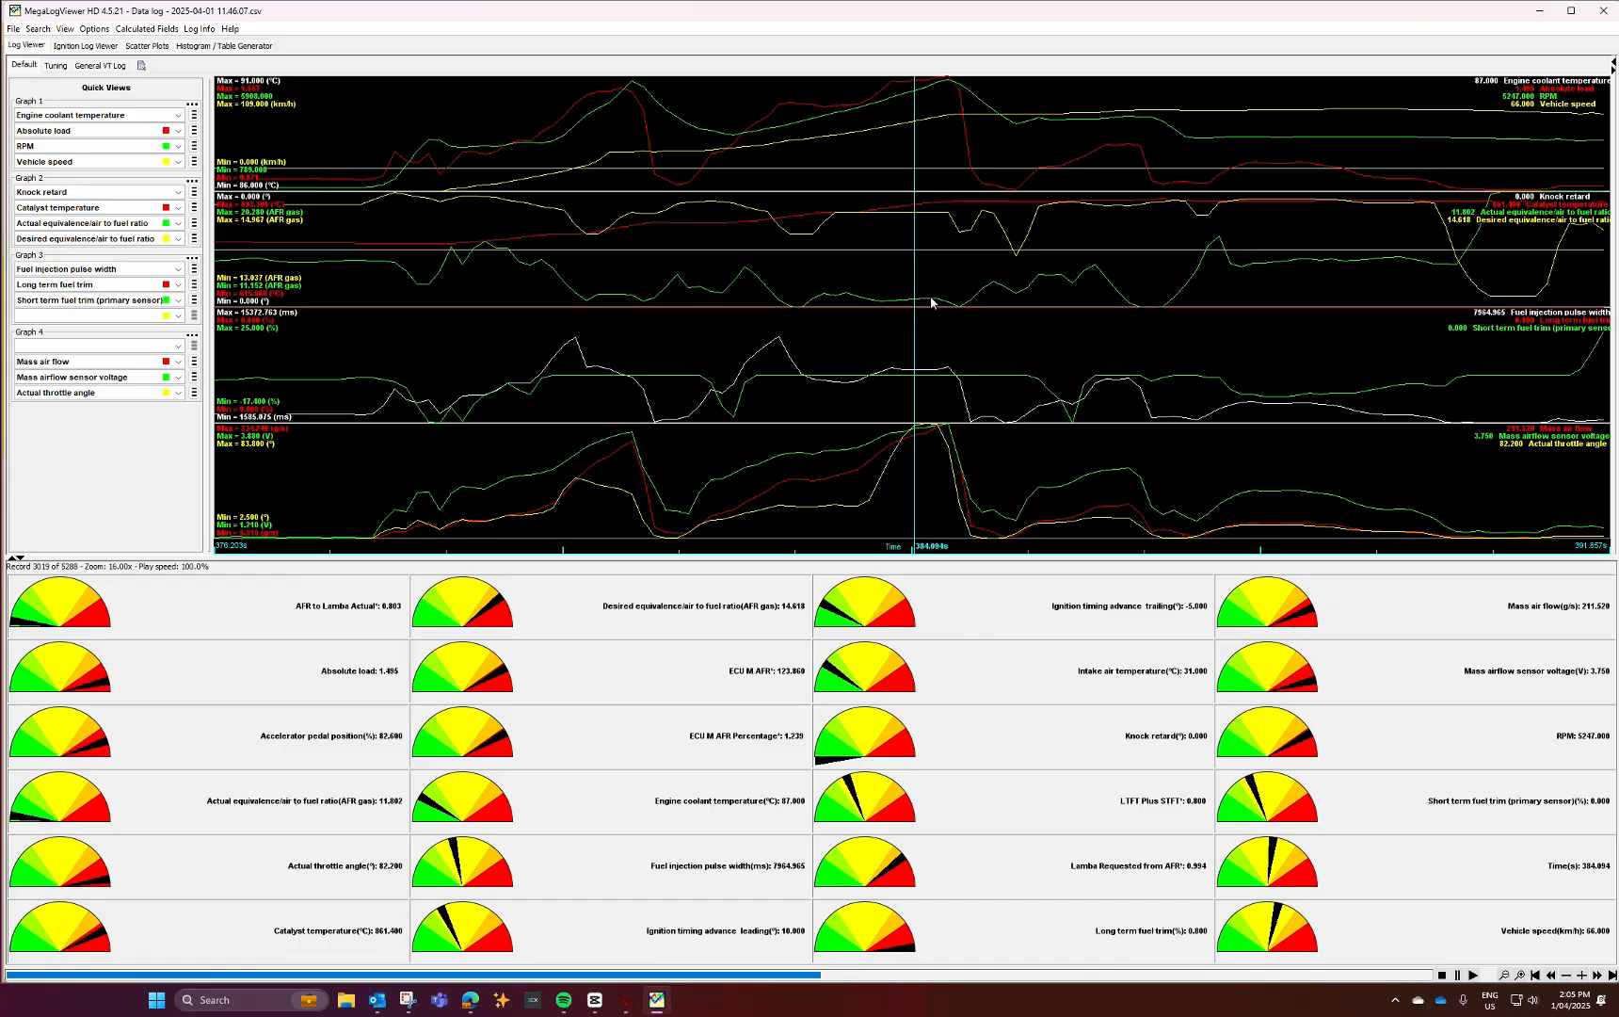
- Open the histogram of RPM versus absolute load and copy its entire table of actual air-fuel ratios
{"action": "left_click", "coordinate": [195, 45]}
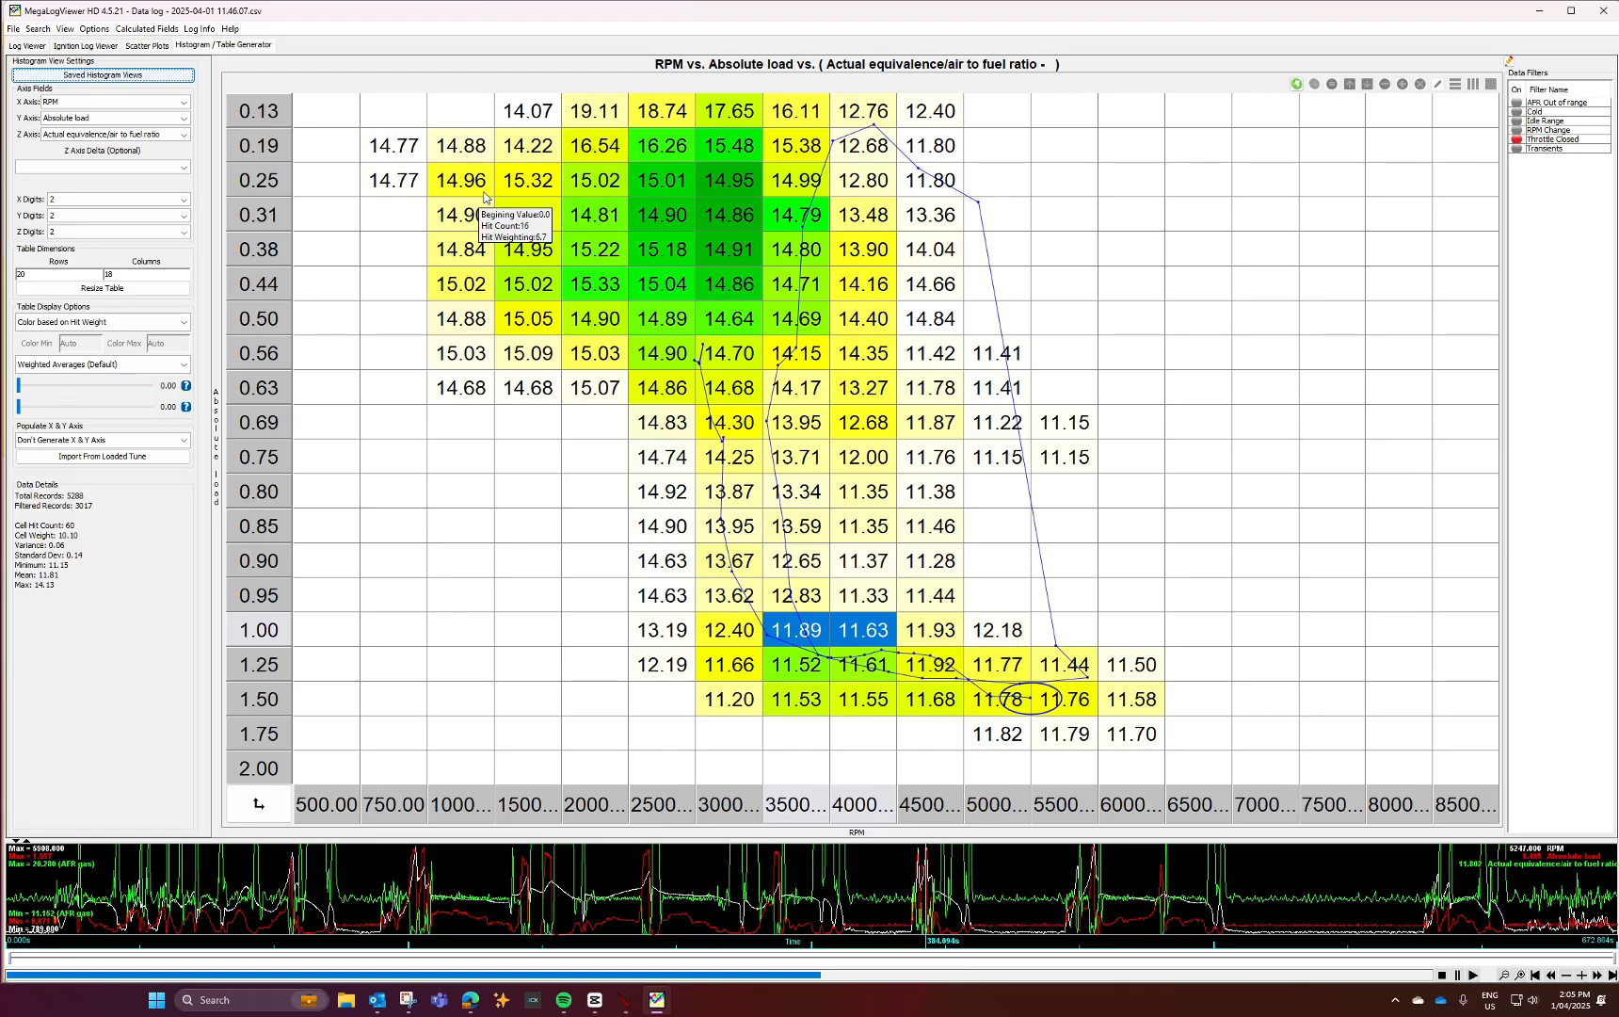
{"action": "left_click_drag", "start_coordinate": [307, 113], "coordinate": [1460, 767]}
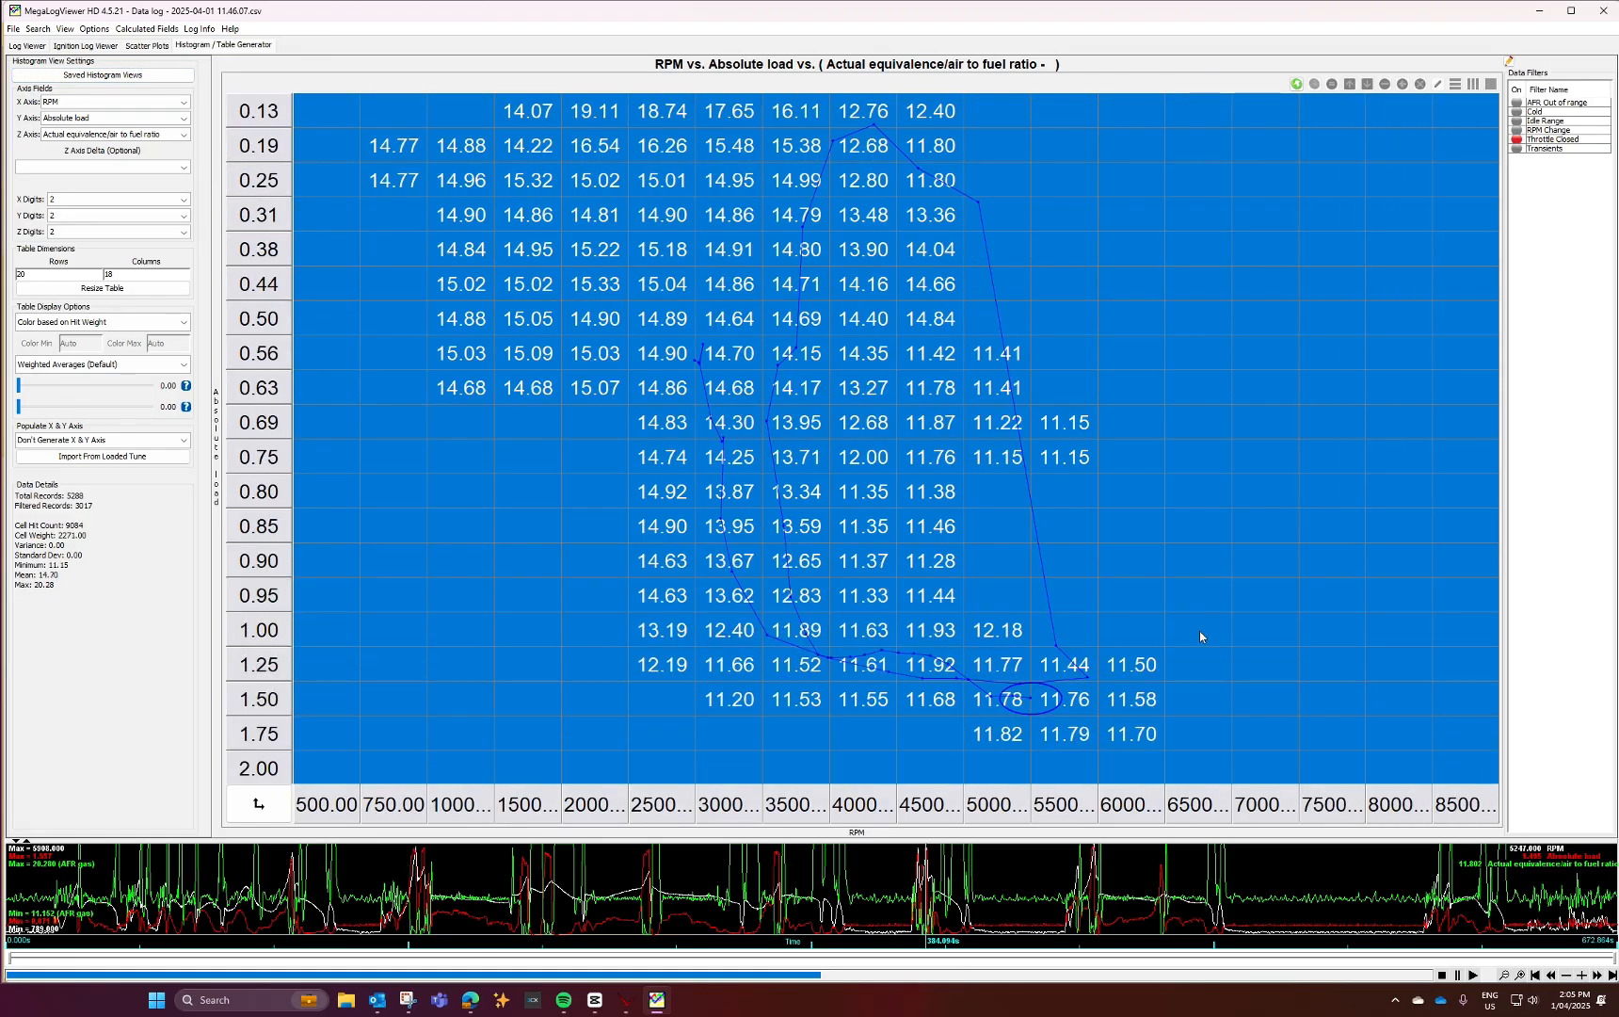
{"action": "right_click", "coordinate": [1192, 603]}
{"action": "left_click", "coordinate": [1222, 632]}
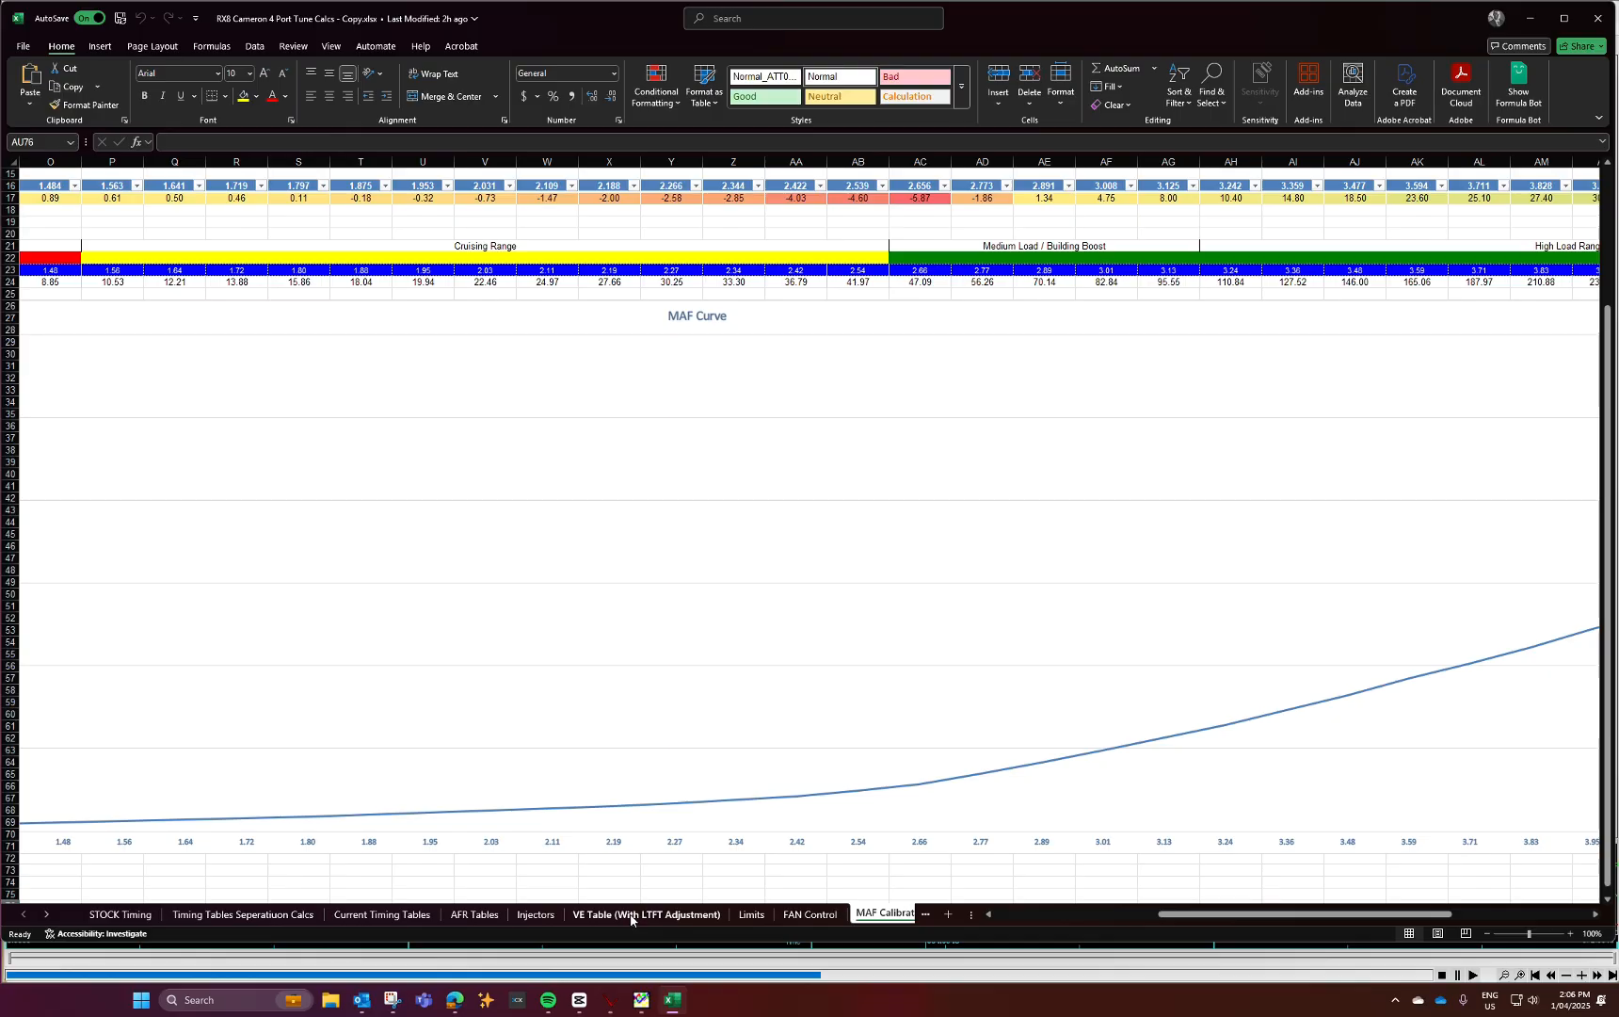
- Switch to the Excel tune workbook and paste the histogram over AA5:AR24 on the AFR Tables sheet
{"action": "left_click", "coordinate": [473, 914]}
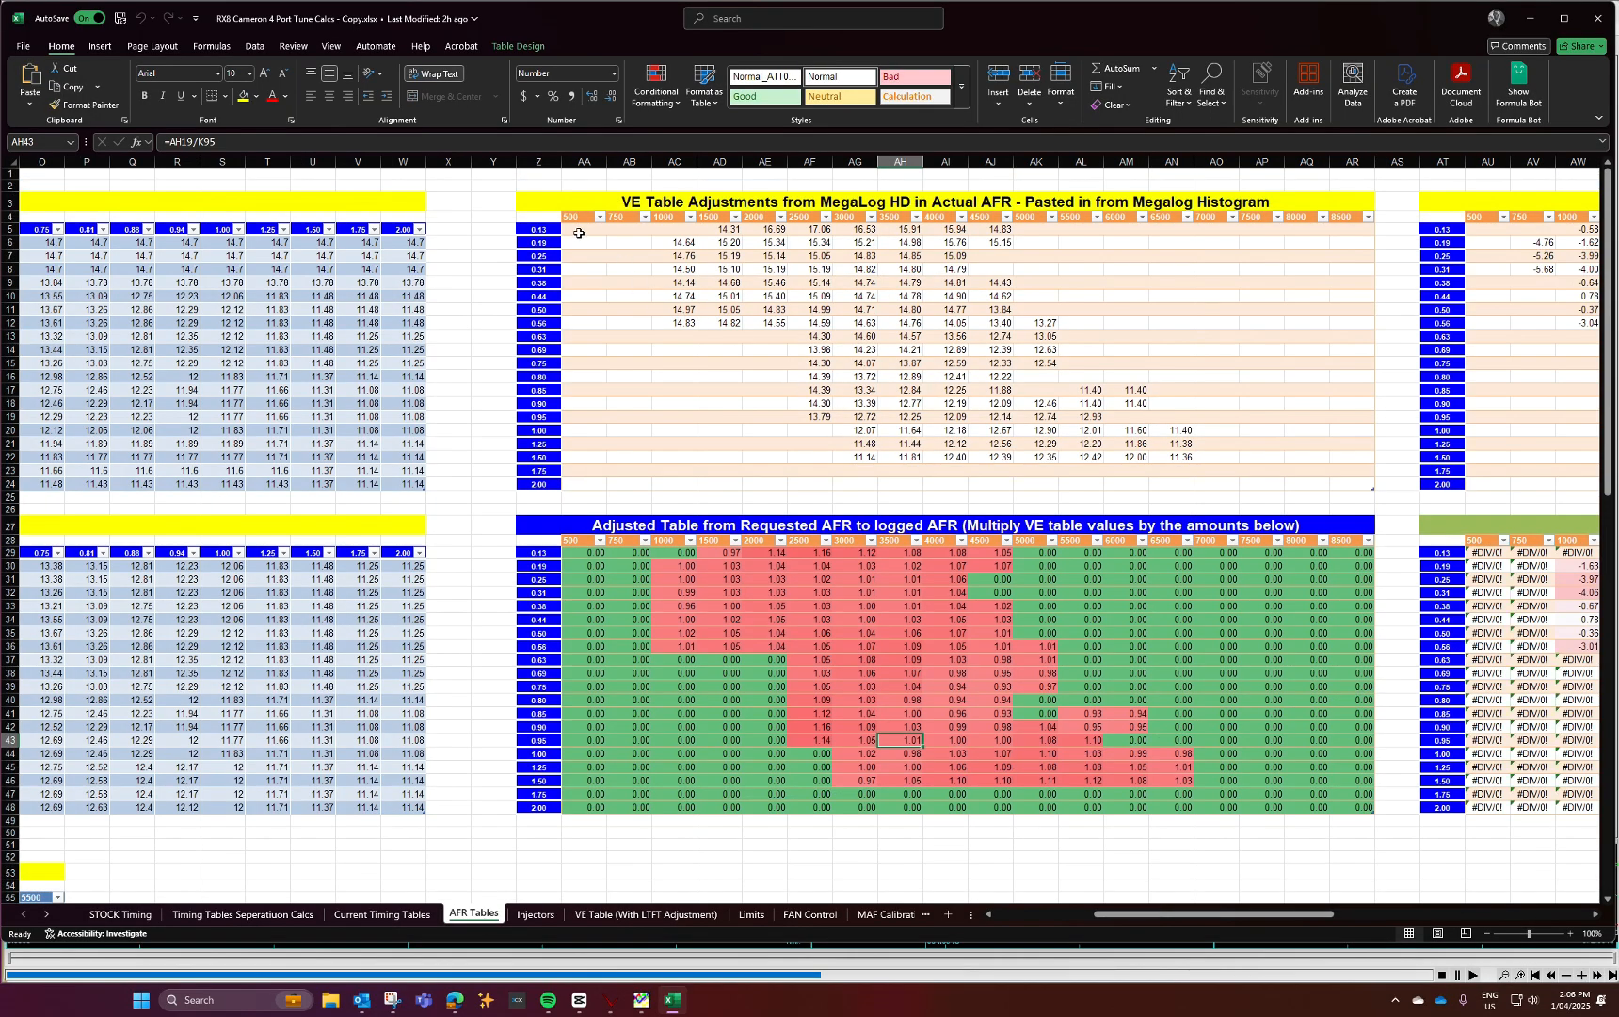
{"action": "left_click_drag", "start_coordinate": [579, 233], "coordinate": [1334, 478]}
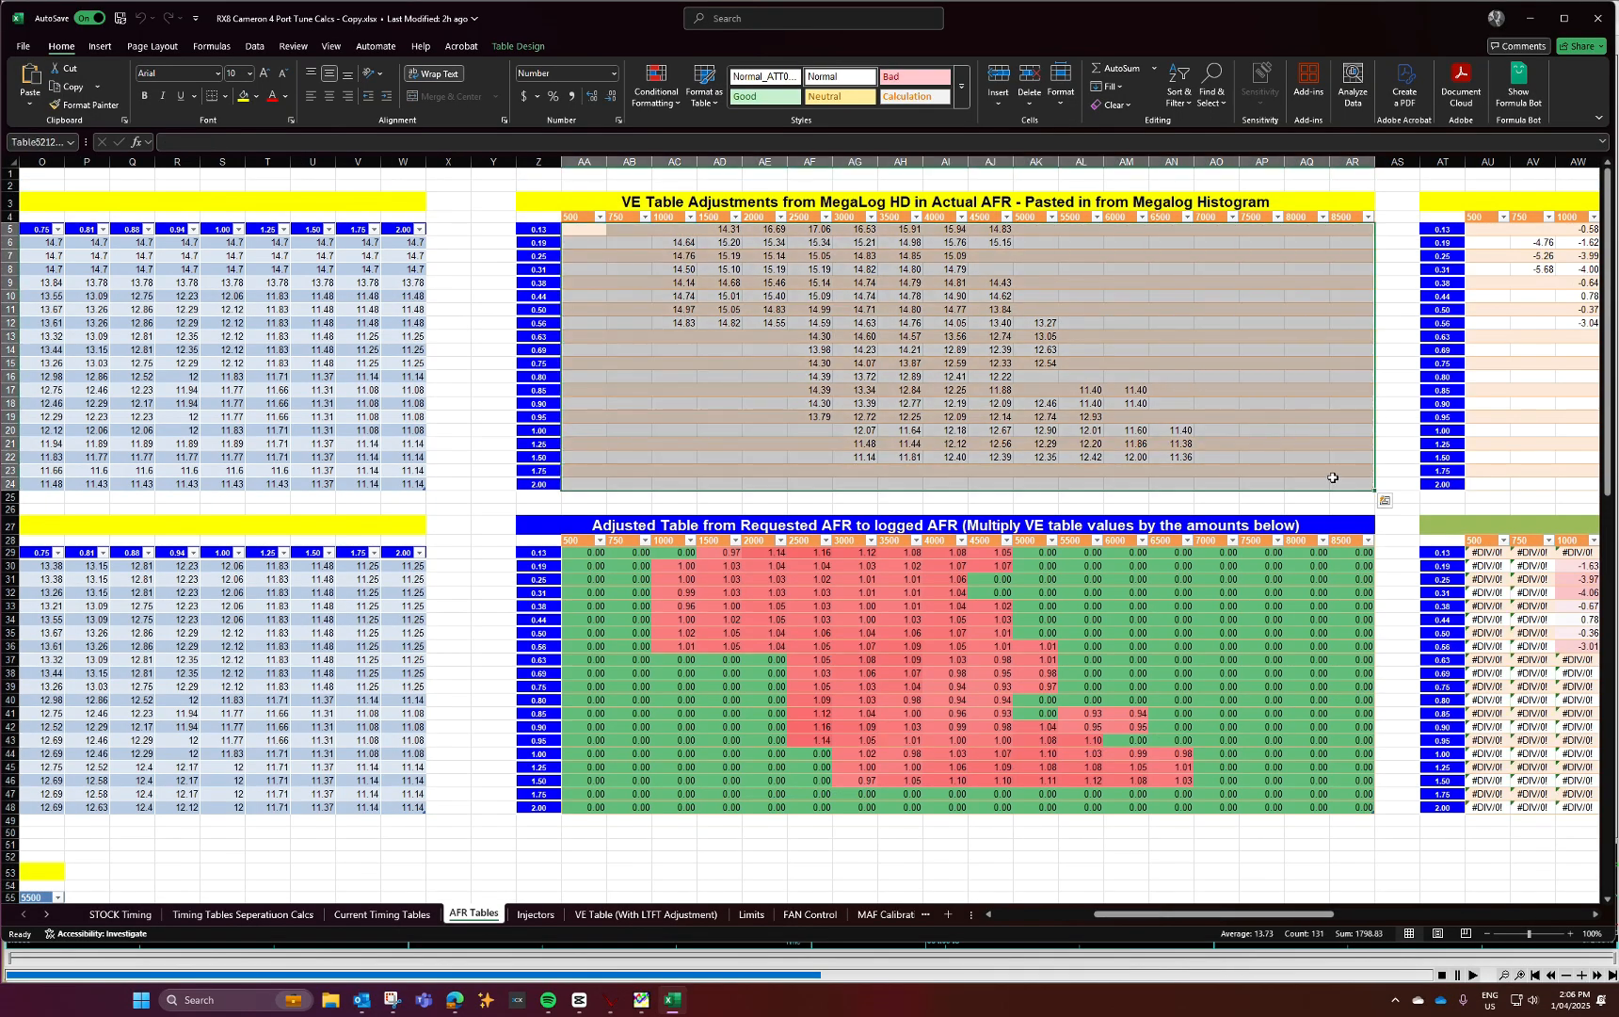
{"action": "key", "text": "ctrl+v"}
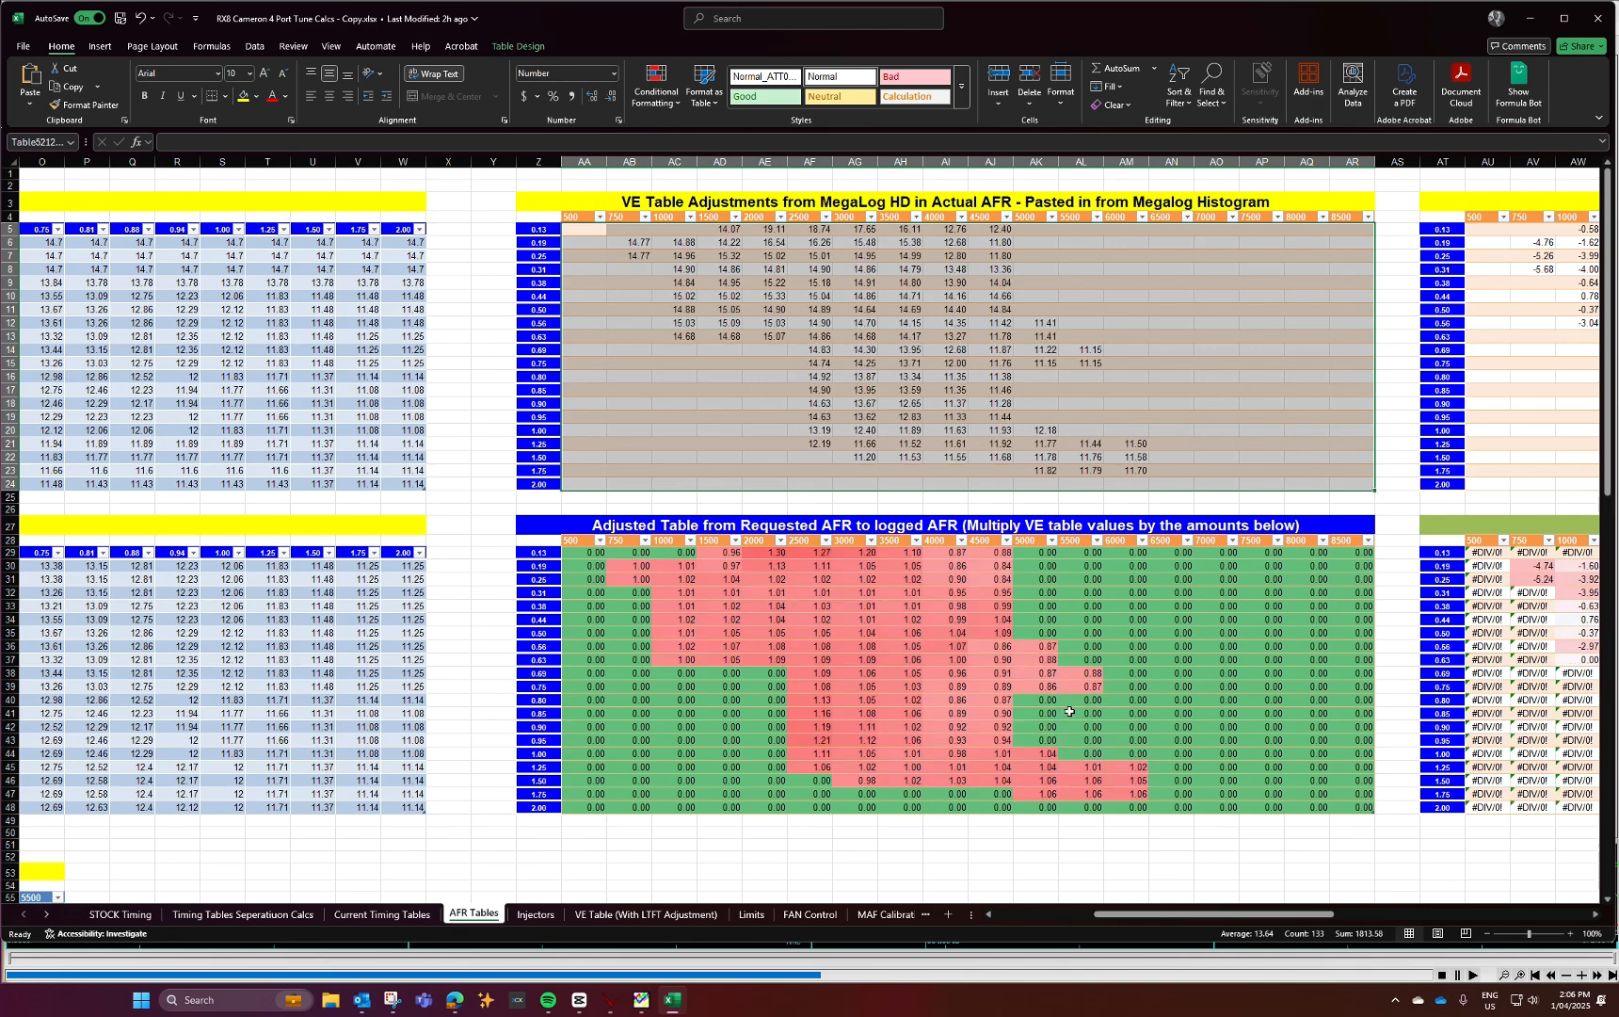
- Review the requested-to-logged AFR multipliers between 2000 and 4500 RPM for loads from 0.31 to 1.00
{"action": "left_click", "coordinate": [1126, 753]}
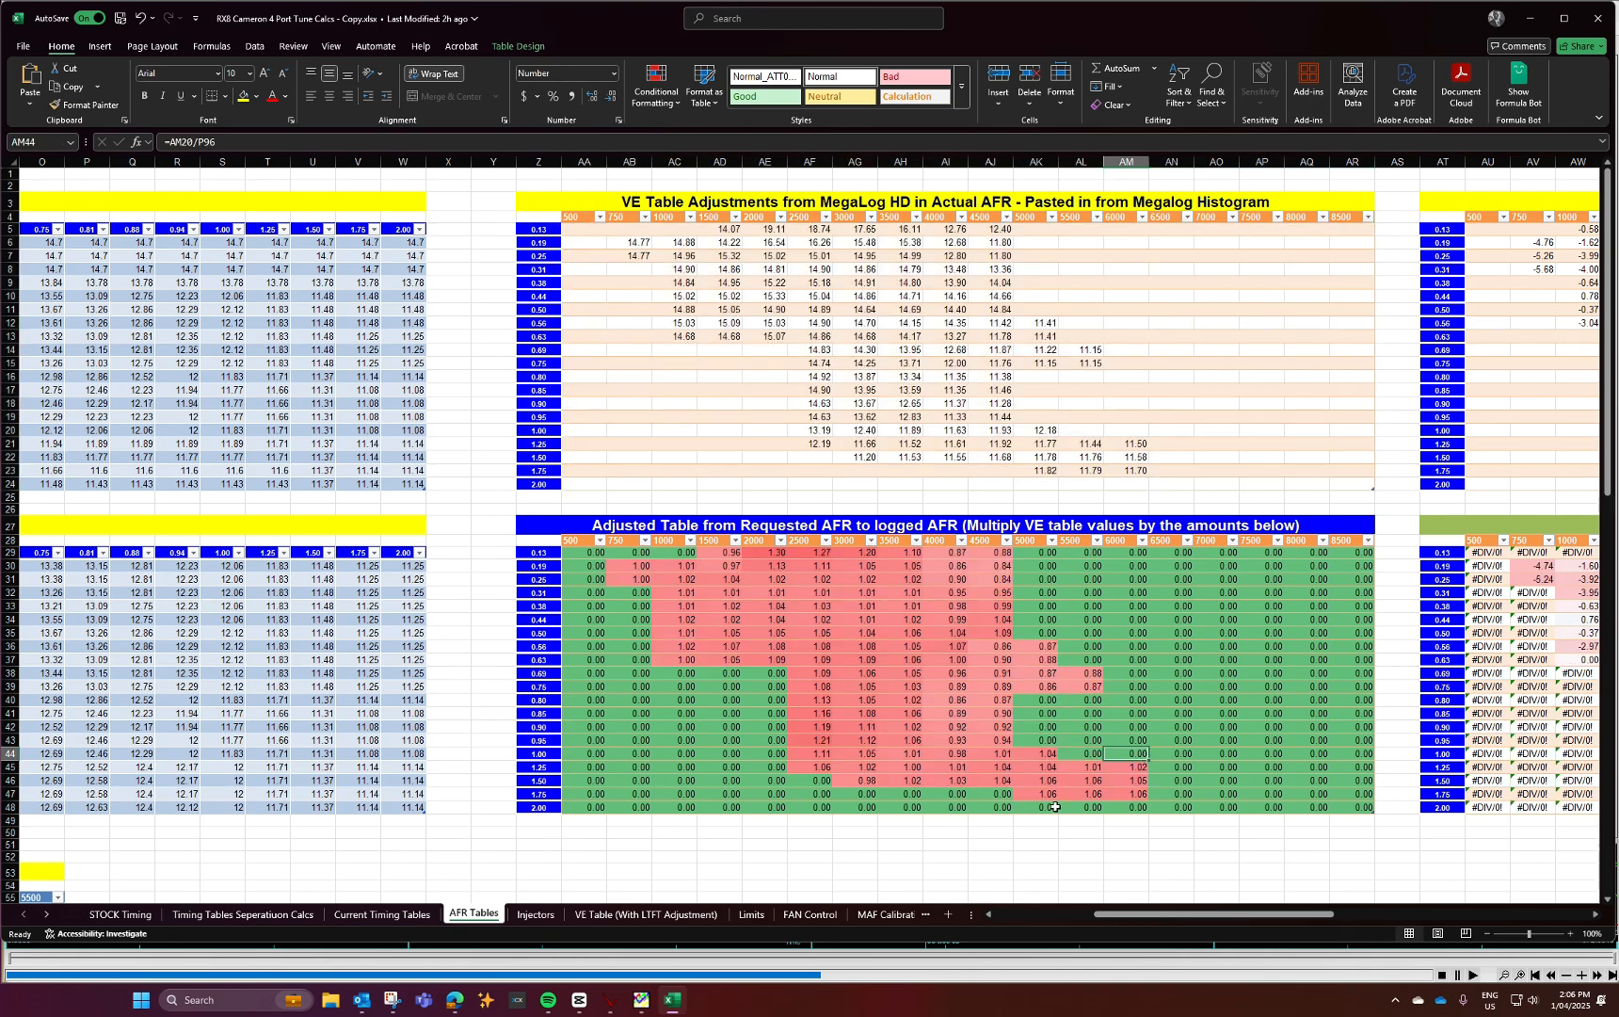
{"action": "left_click_drag", "start_coordinate": [1014, 722], "coordinate": [1004, 740]}
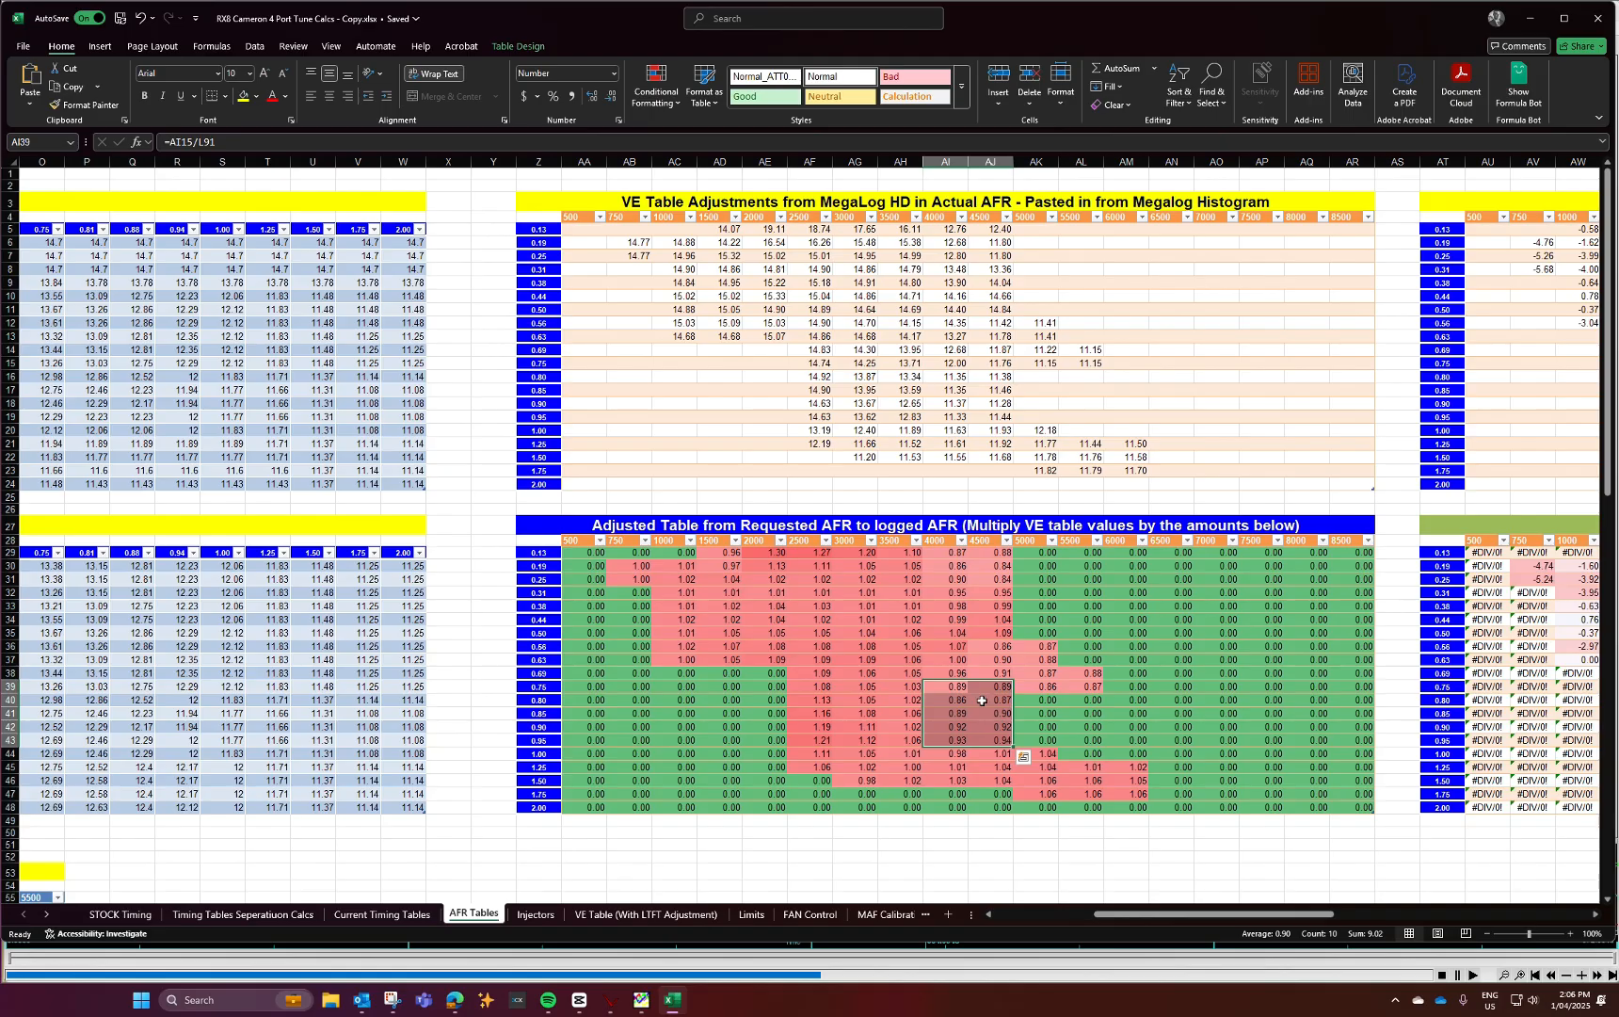
{"action": "left_click_drag", "start_coordinate": [777, 592], "coordinate": [1004, 646]}
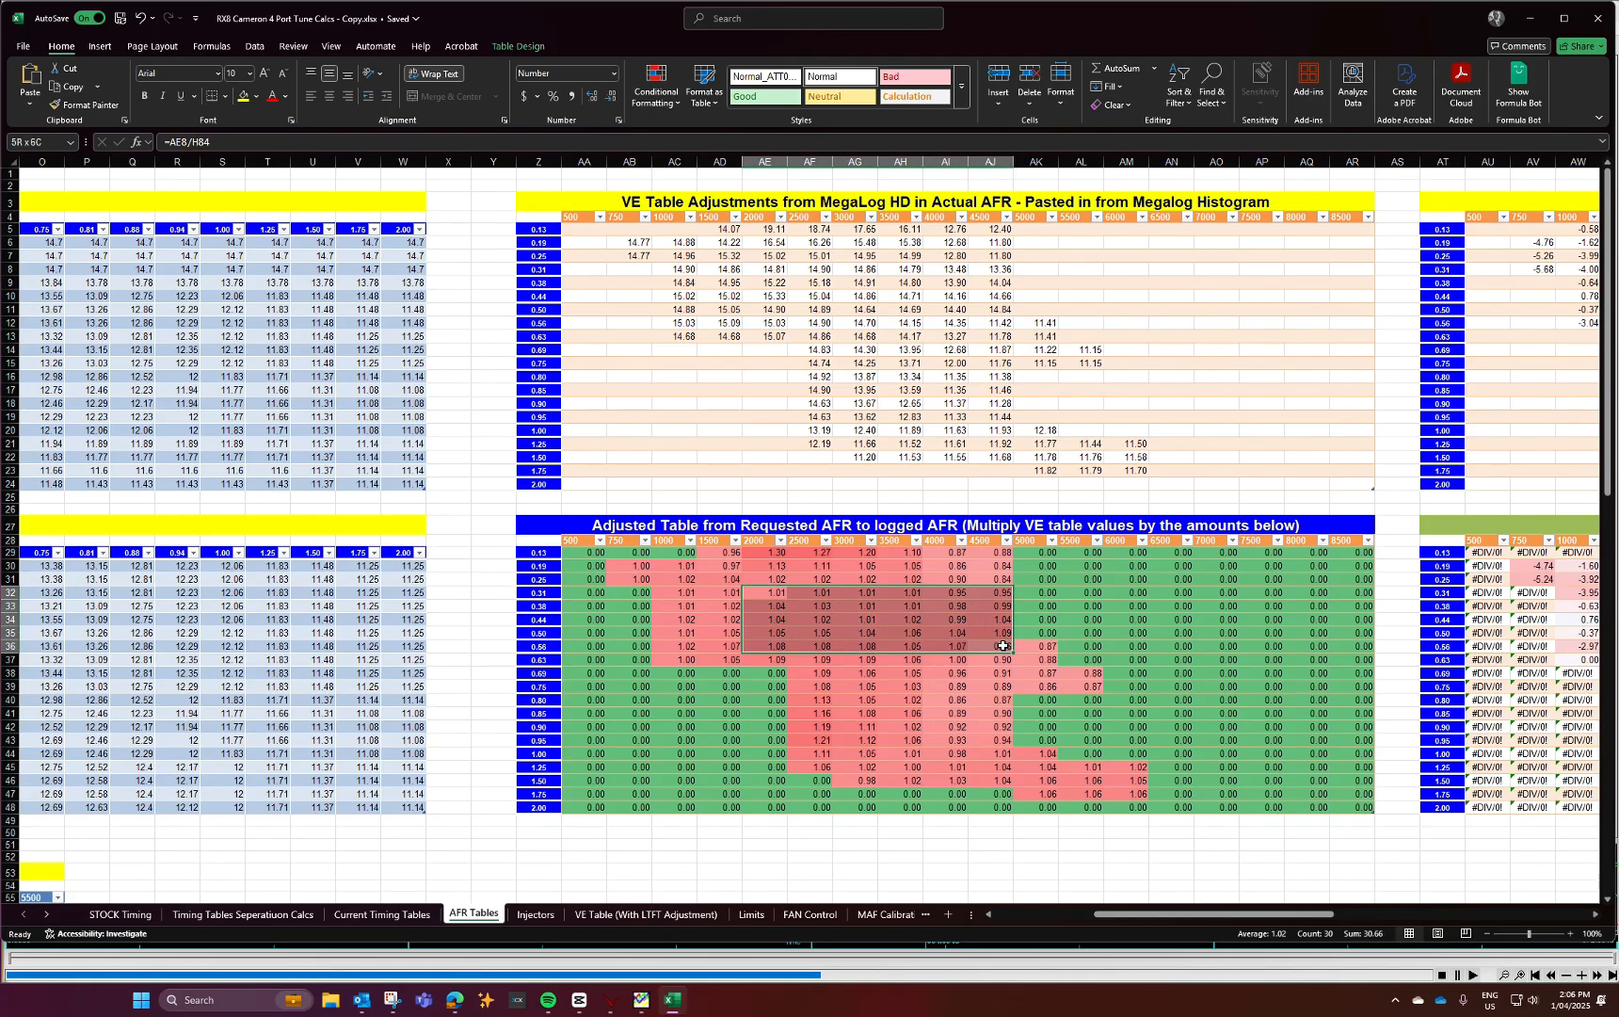
{"action": "left_click", "coordinate": [933, 646]}
{"action": "left_click_drag", "start_coordinate": [860, 674], "coordinate": [860, 697]}
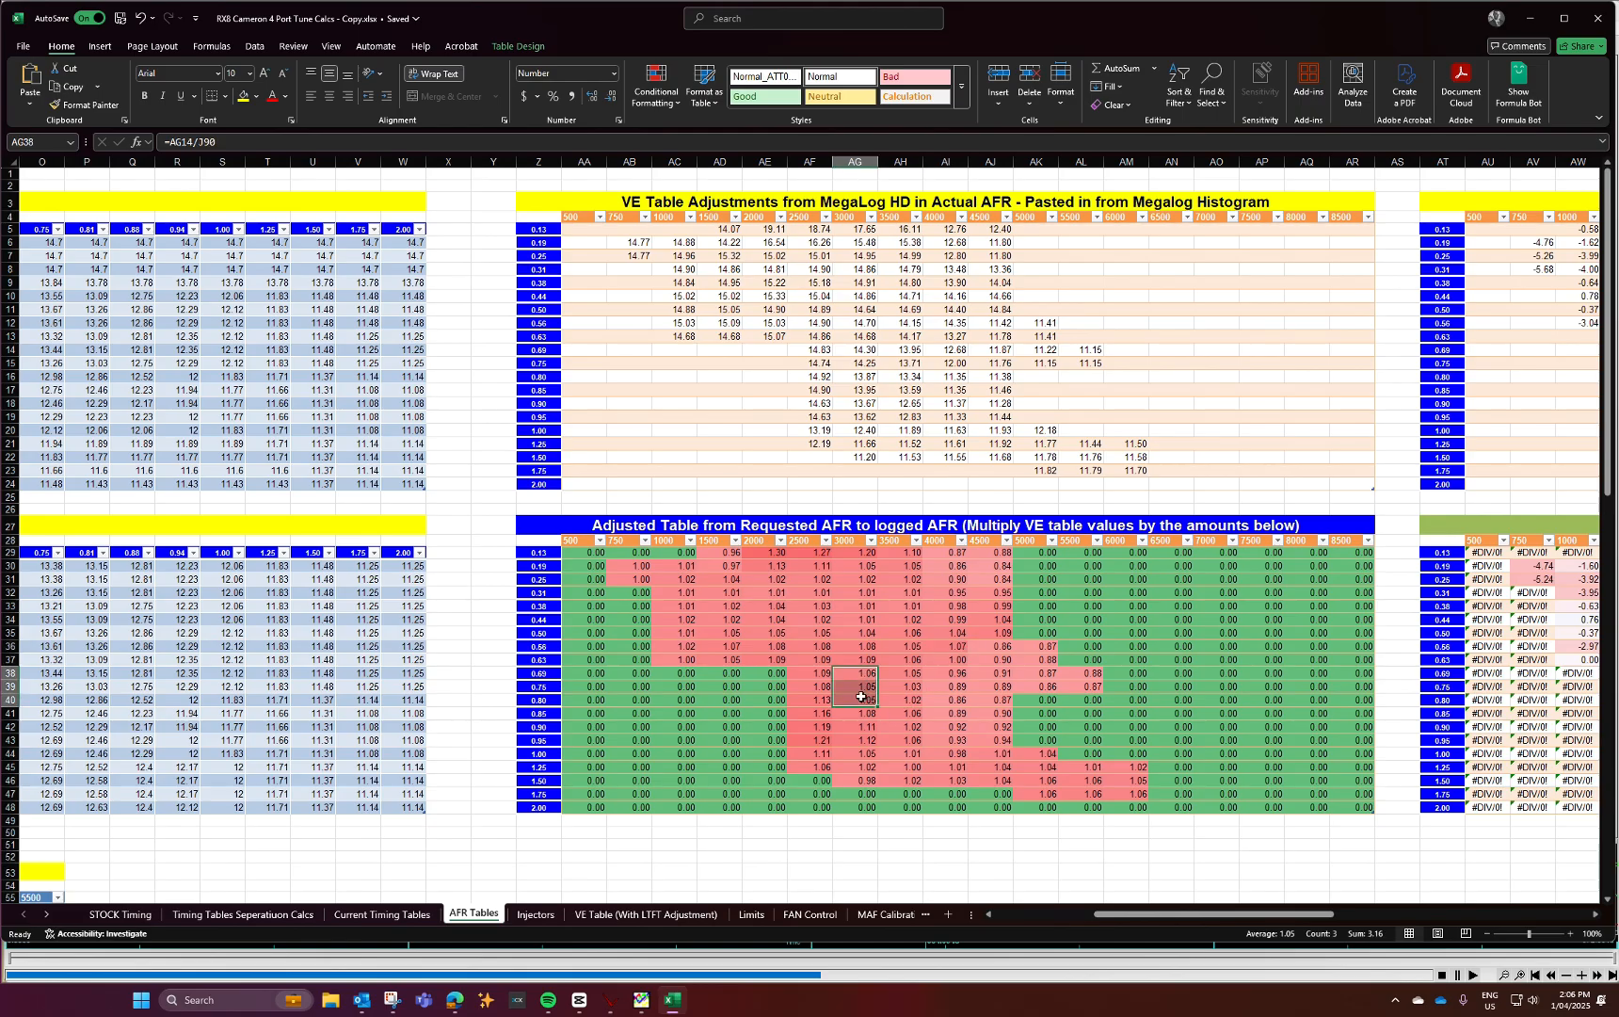
{"action": "left_click", "coordinate": [860, 726]}
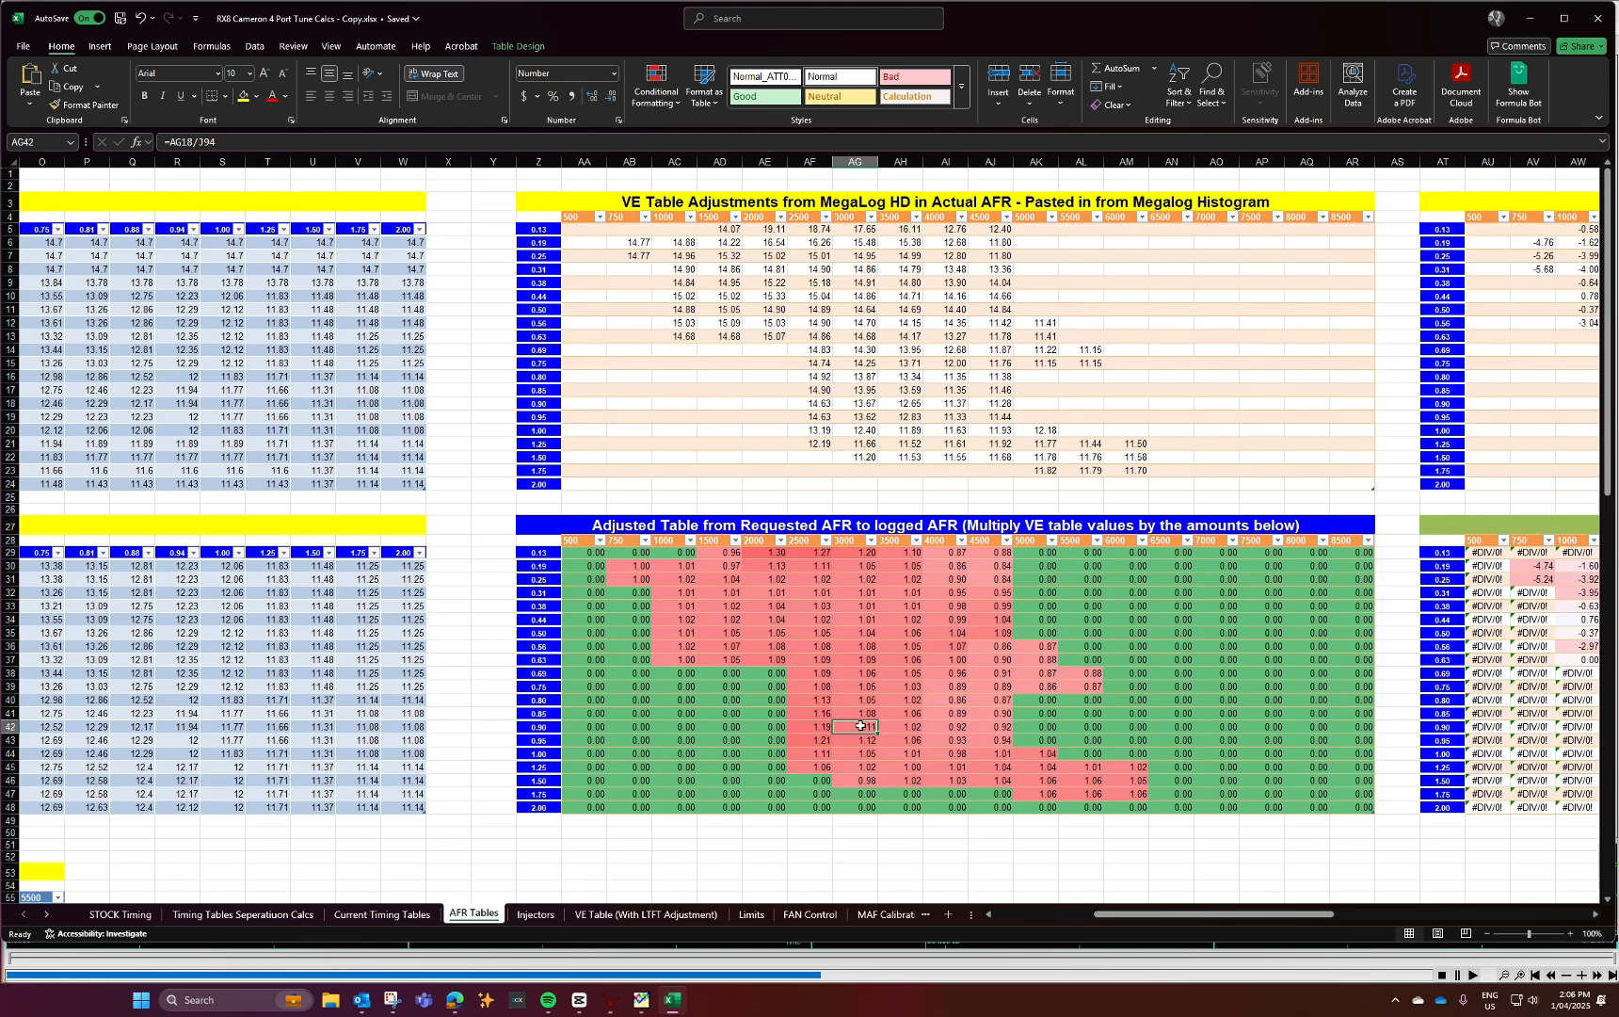
{"action": "left_click", "coordinate": [817, 742]}
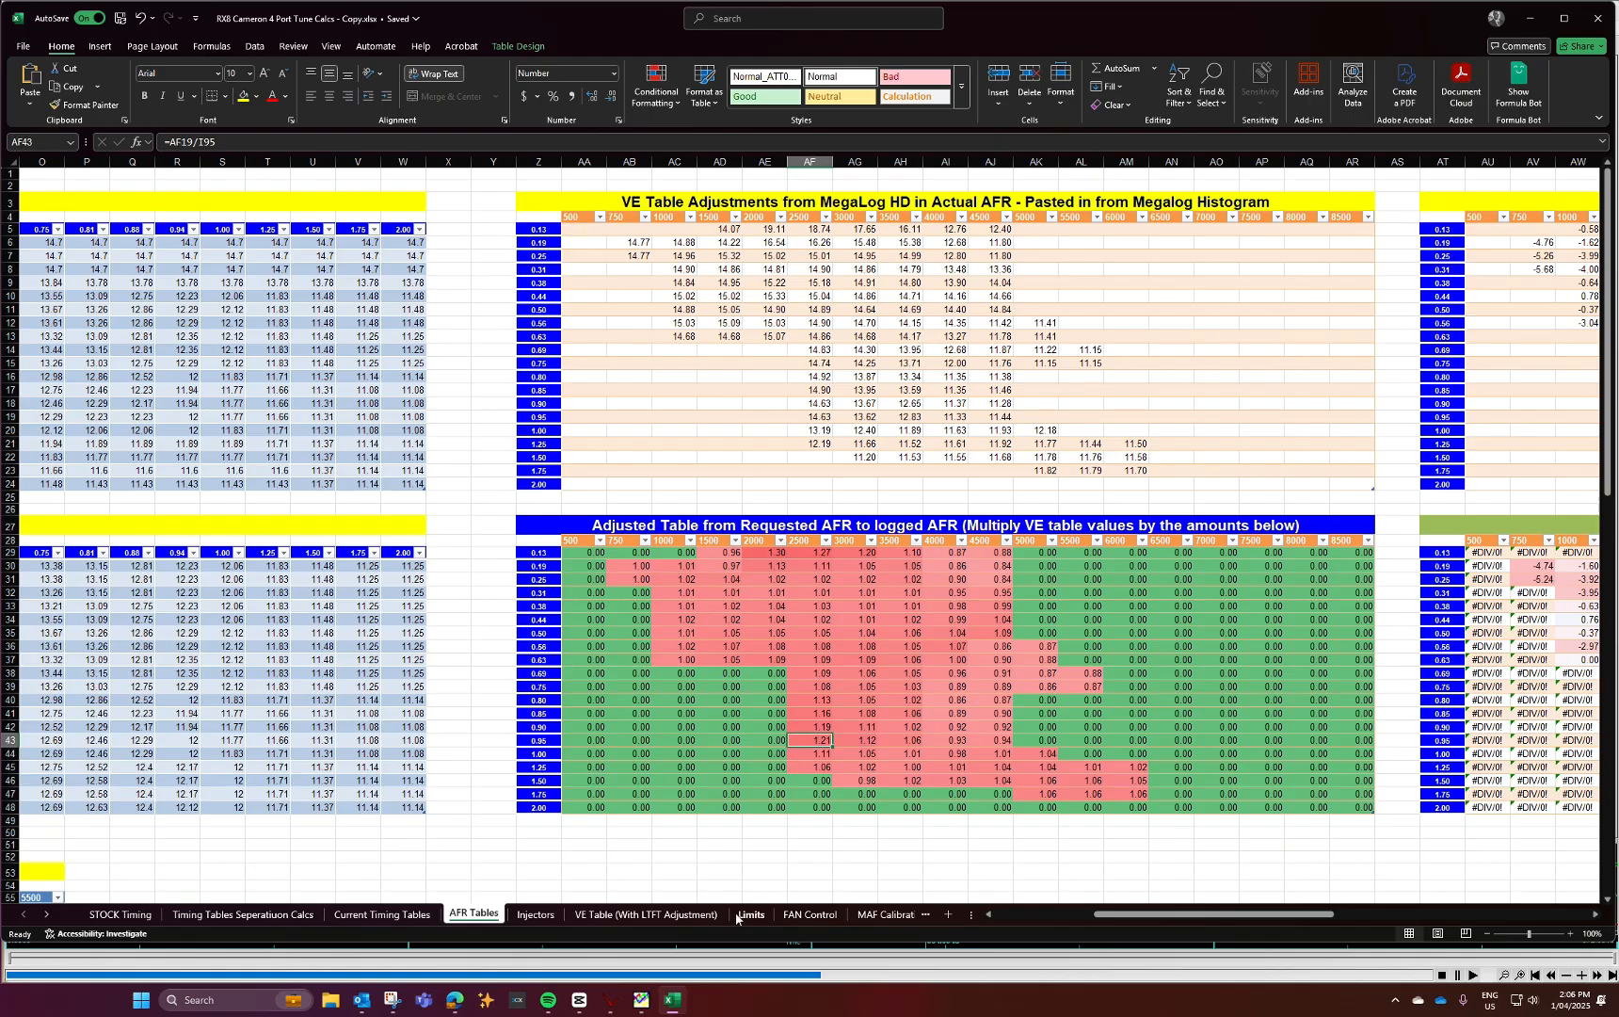
- Switch to MegaLogViewer HD and check how many hits support the 2500 and 3000 RPM histogram cells around 0.63 to 1.25 load
{"action": "left_click", "coordinate": [641, 1000]}
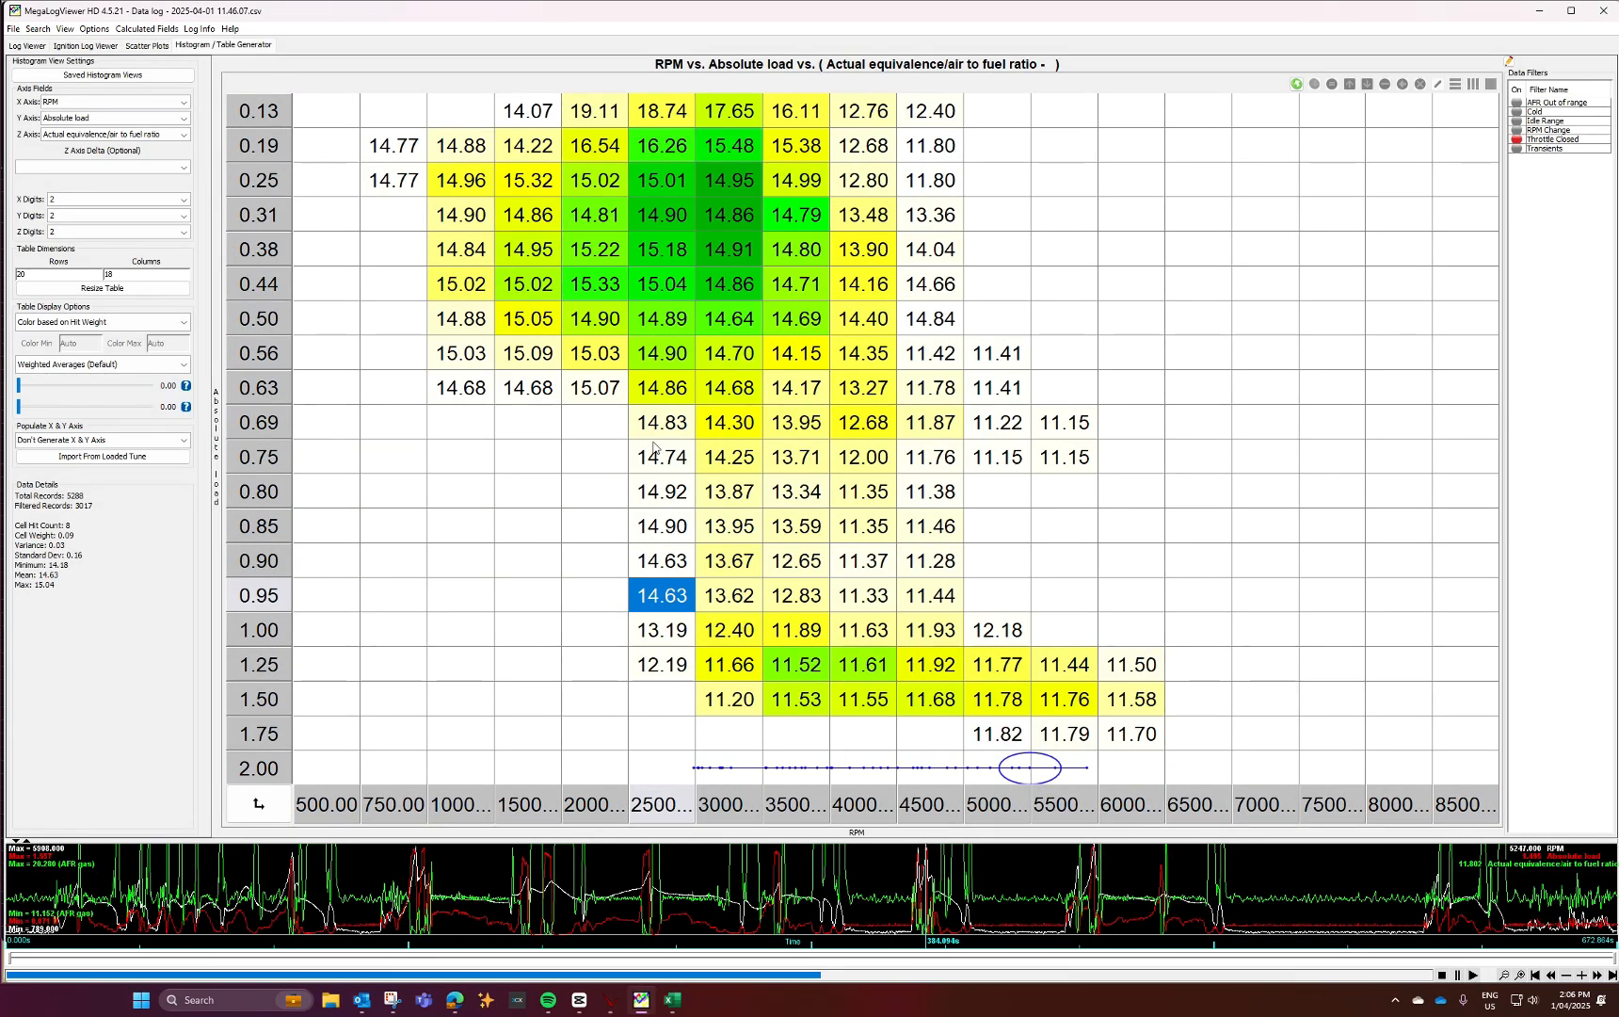
{"action": "left_click_drag", "start_coordinate": [653, 448], "coordinate": [659, 668]}
{"action": "left_click", "coordinate": [610, 593]}
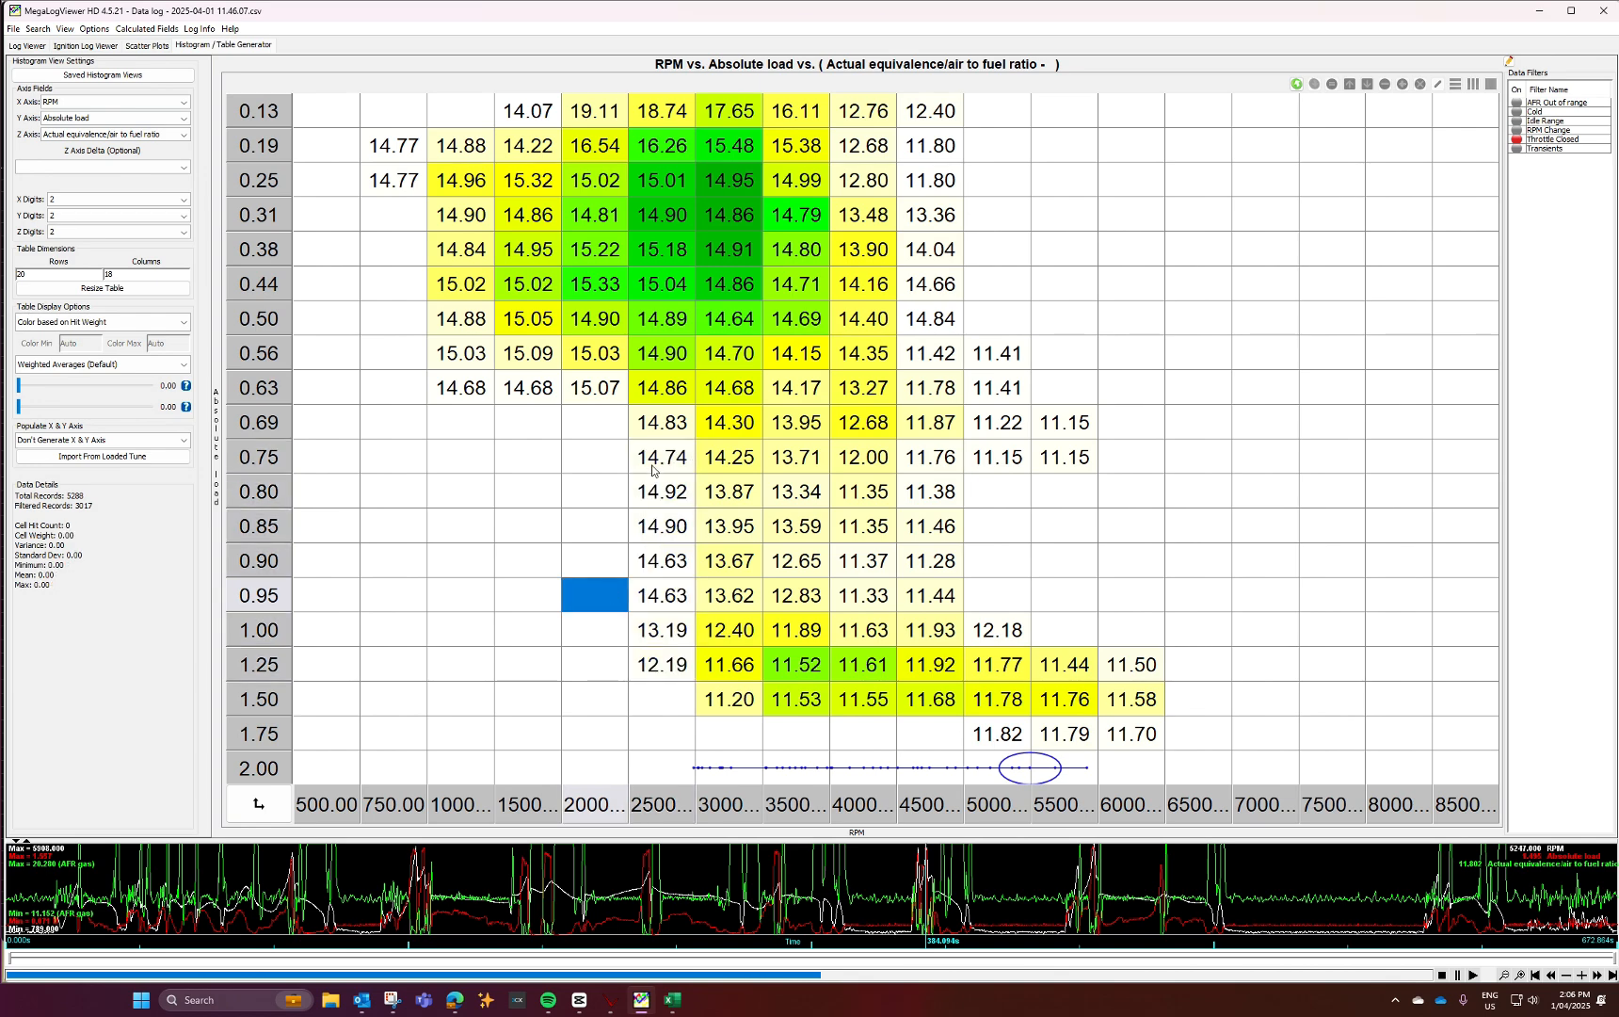
{"action": "mouse_move", "coordinate": [661, 465]}
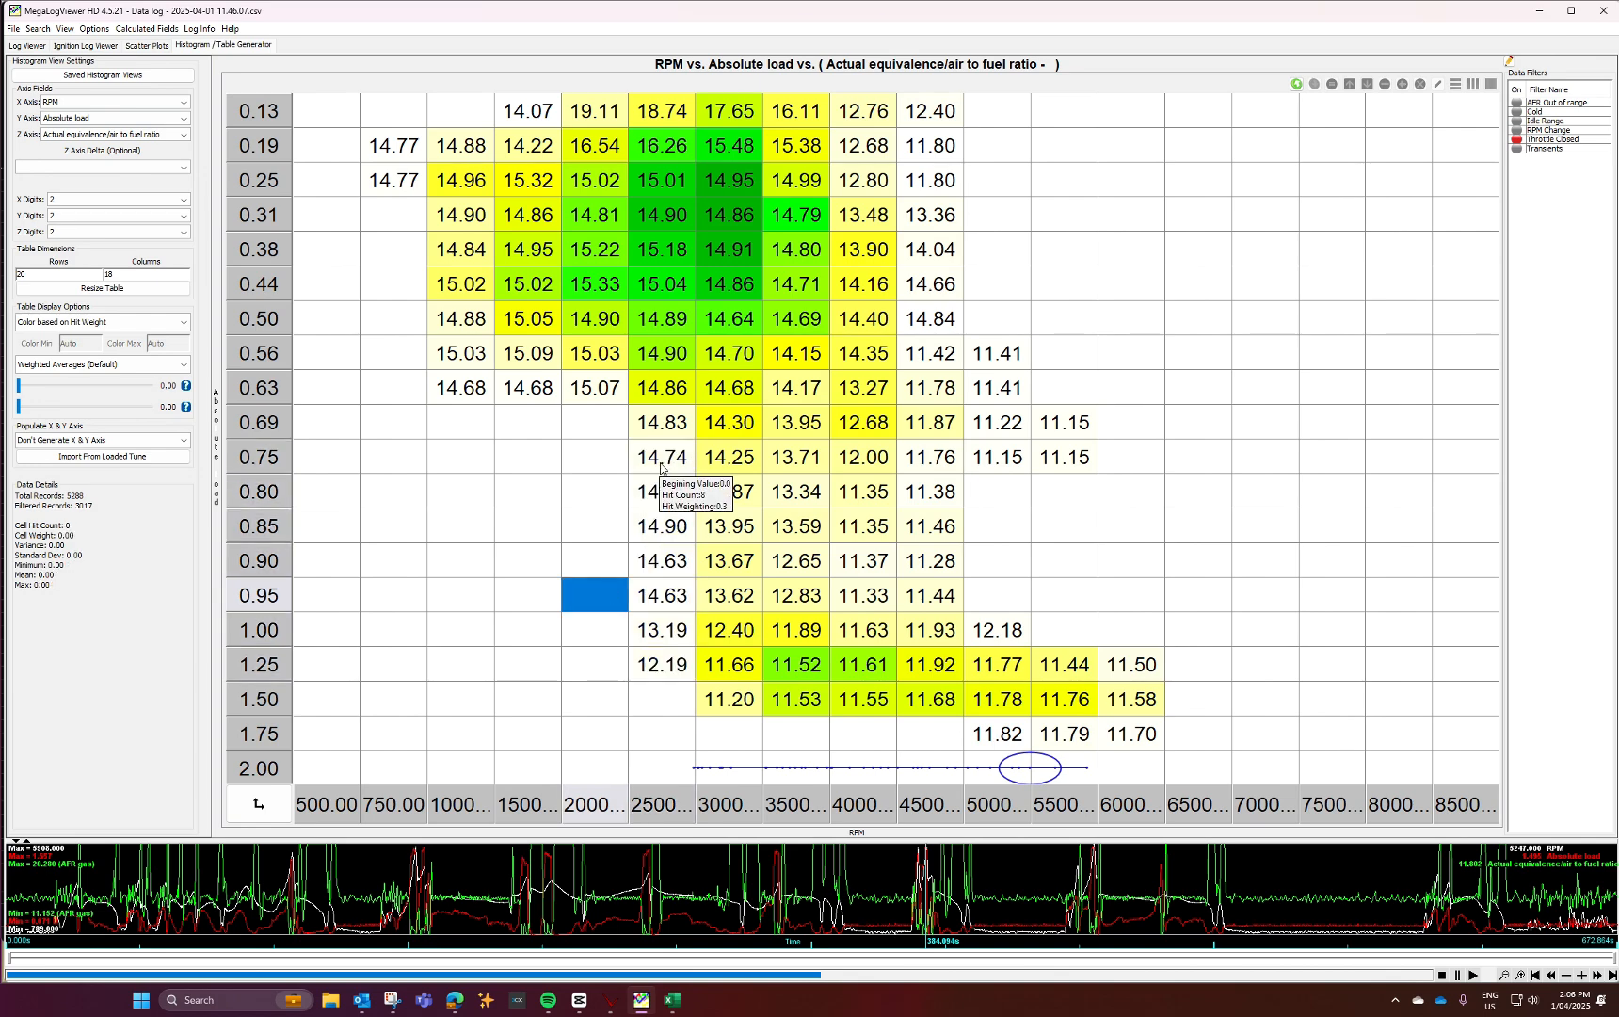
{"action": "mouse_move", "coordinate": [725, 401]}
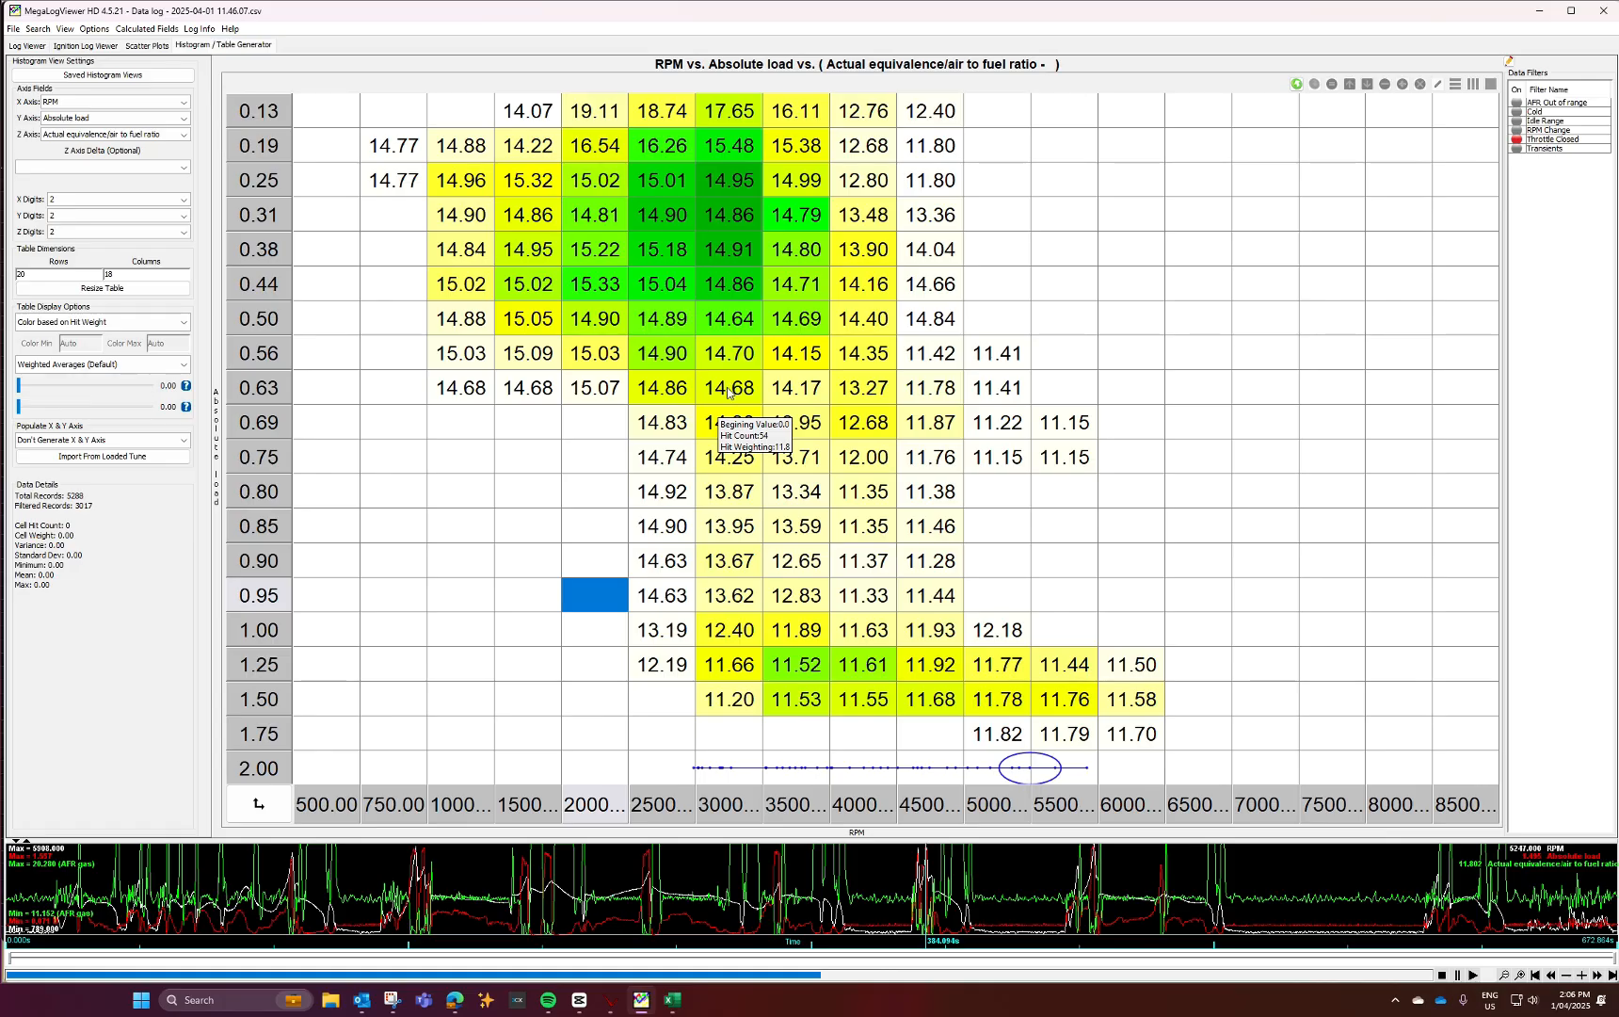
{"action": "mouse_move", "coordinate": [788, 668]}
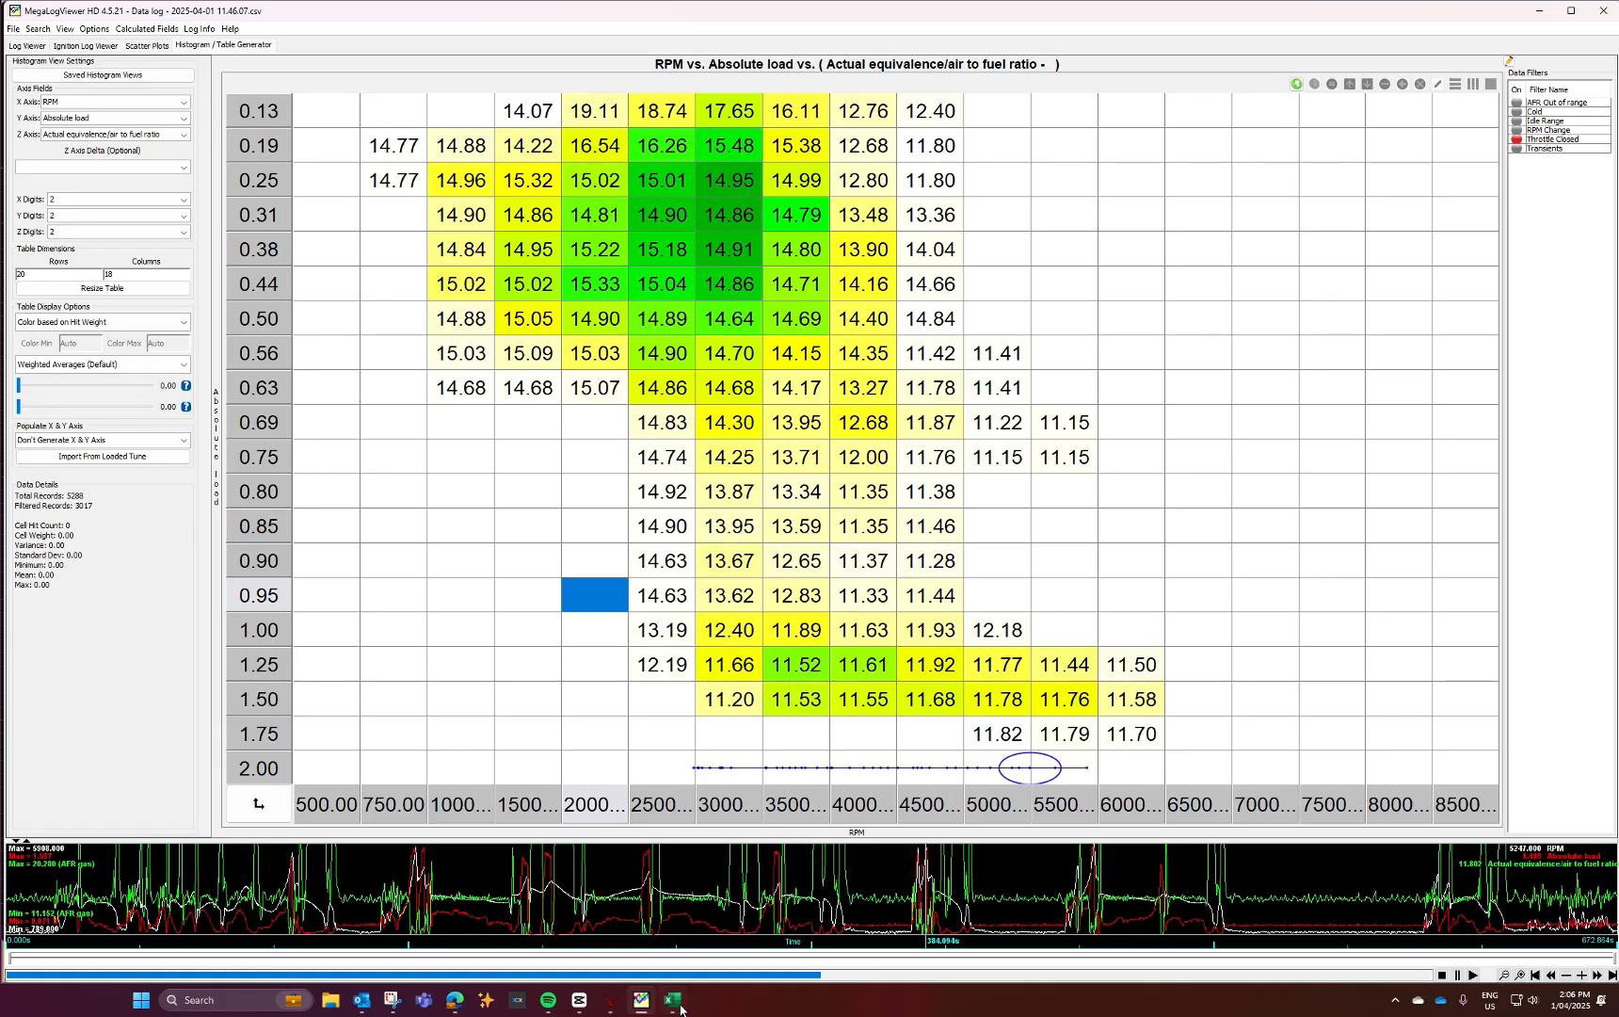
- Return to the Excel workbook and compare the AFR multipliers for 2500 to 4500 RPM across loads 0.50 to 1.50
{"action": "left_click", "coordinate": [642, 1005]}
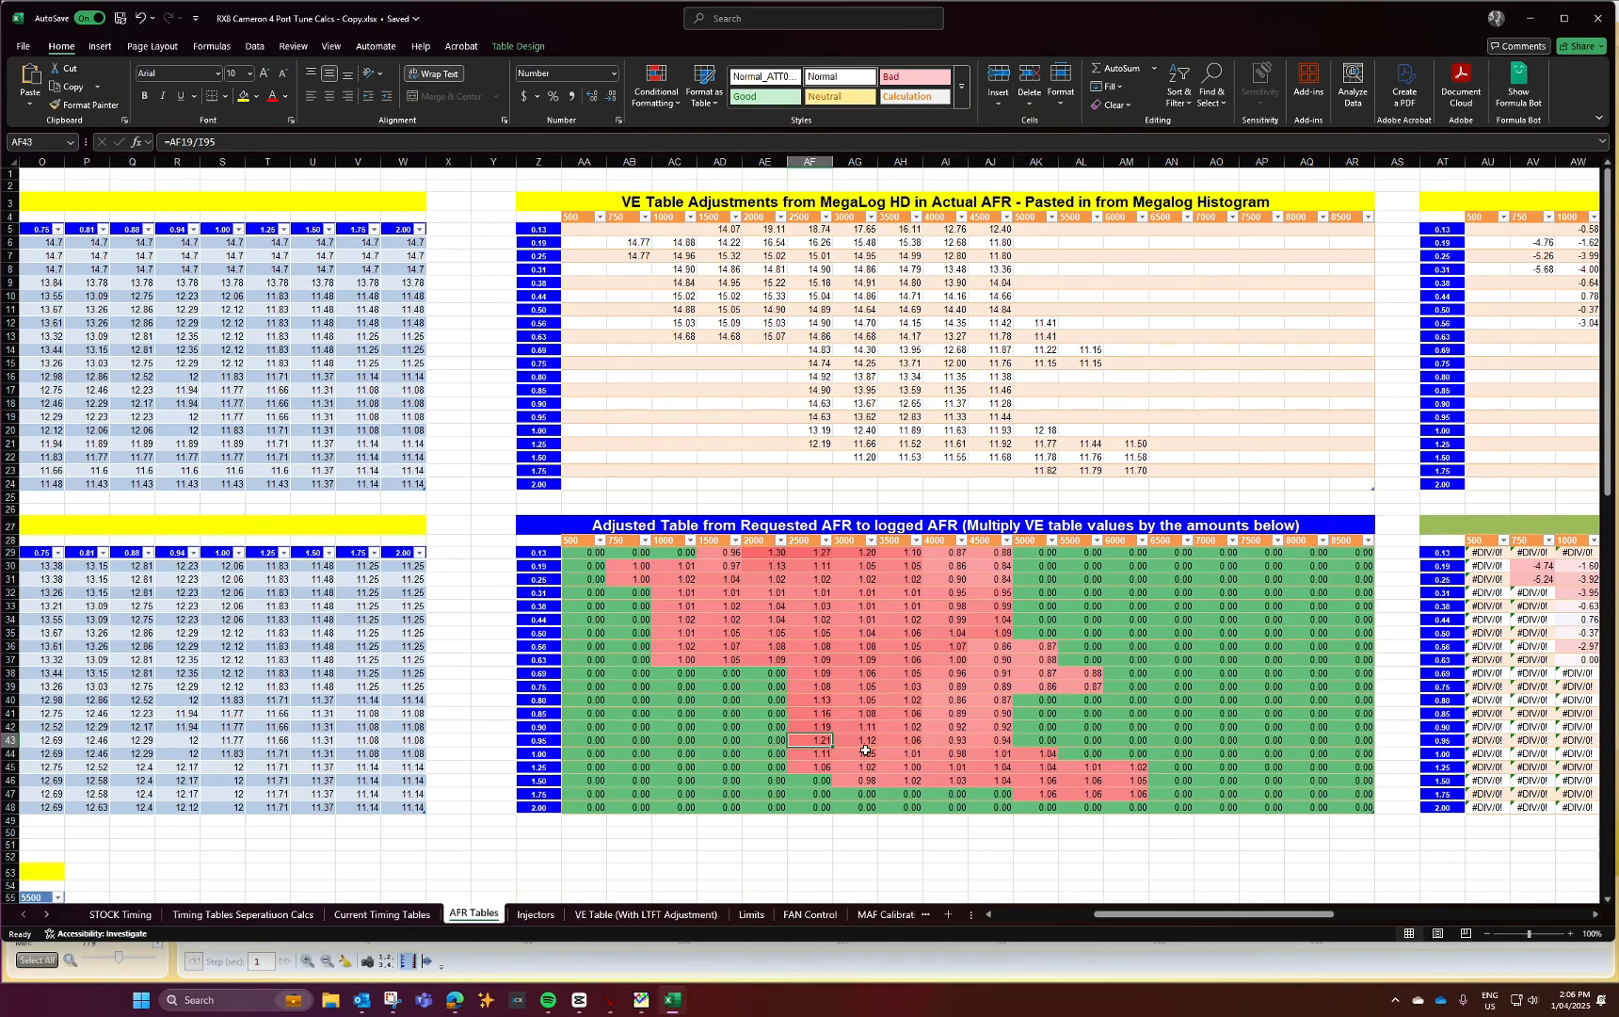
{"action": "left_click_drag", "start_coordinate": [815, 673], "coordinate": [818, 780]}
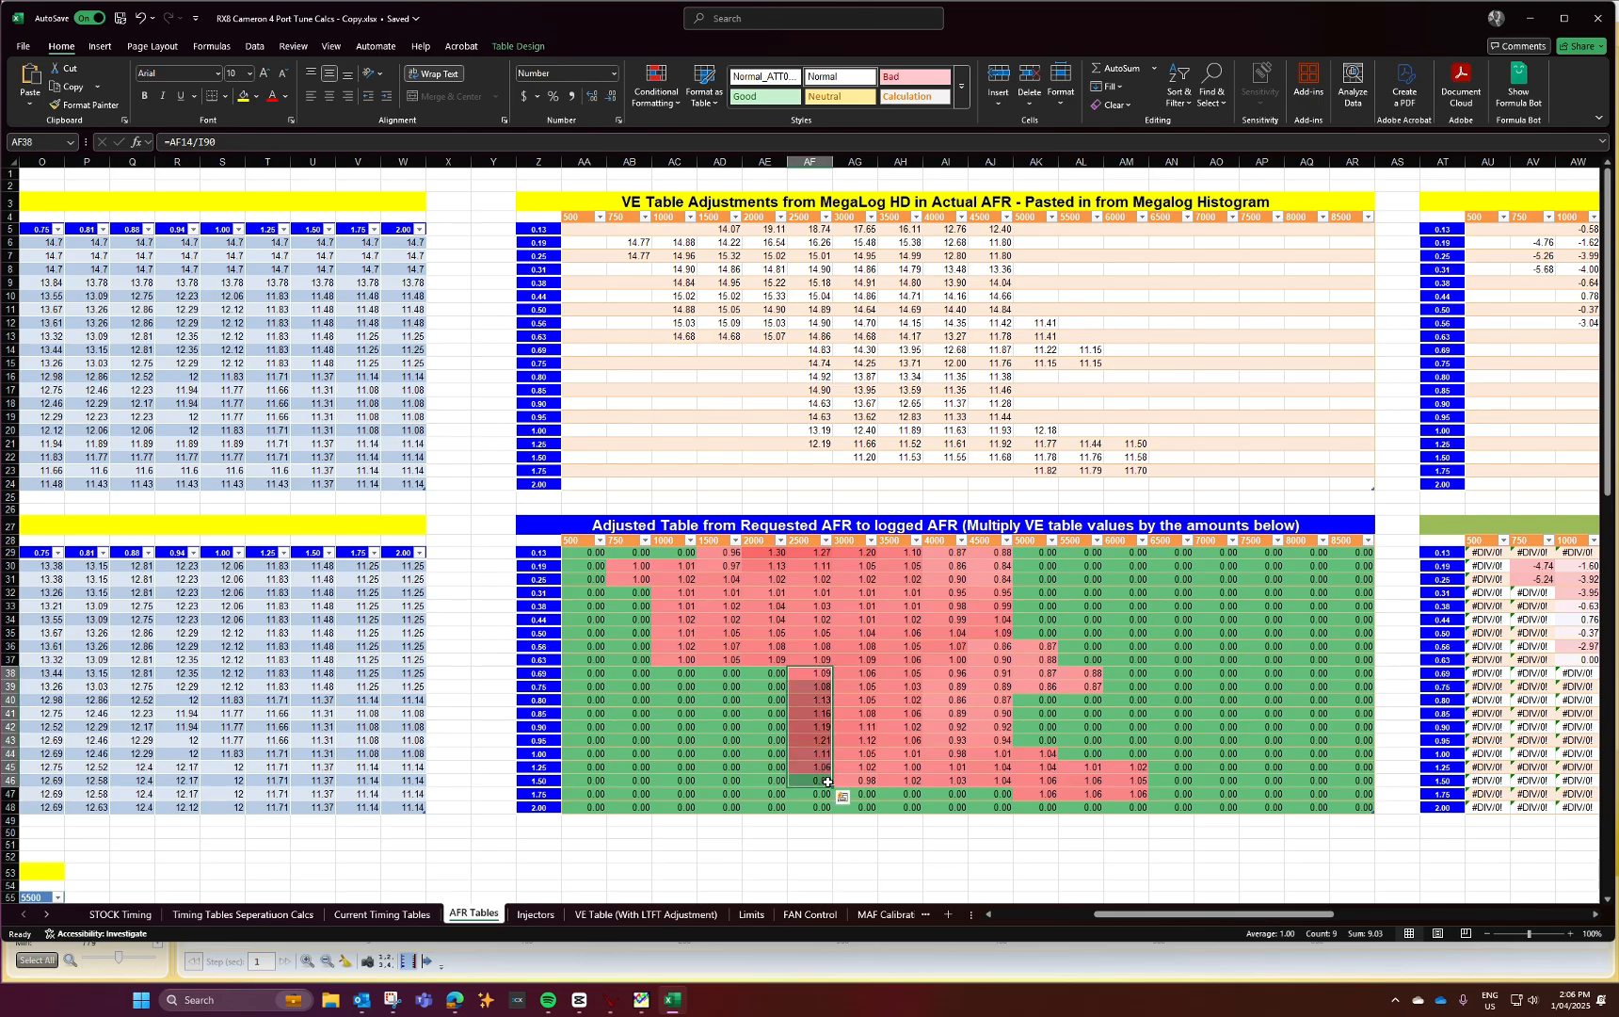
{"action": "left_click_drag", "start_coordinate": [865, 674], "coordinate": [915, 766]}
{"action": "left_click", "coordinate": [900, 754]}
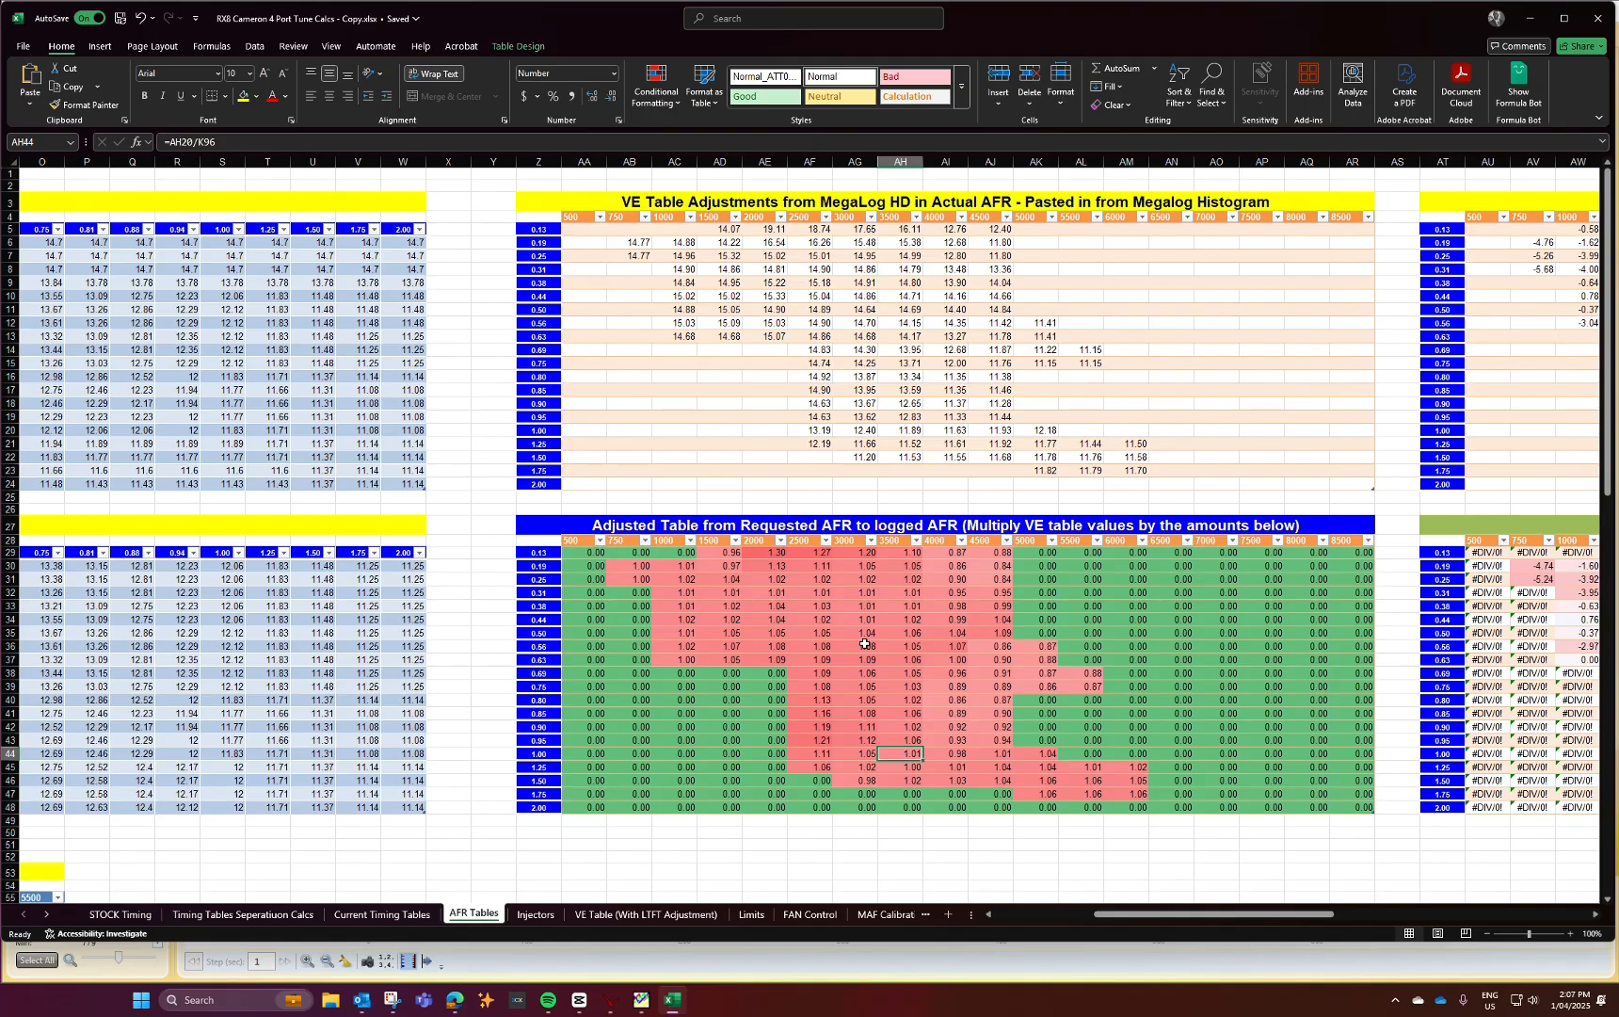
{"action": "left_click_drag", "start_coordinate": [864, 633], "coordinate": [919, 740]}
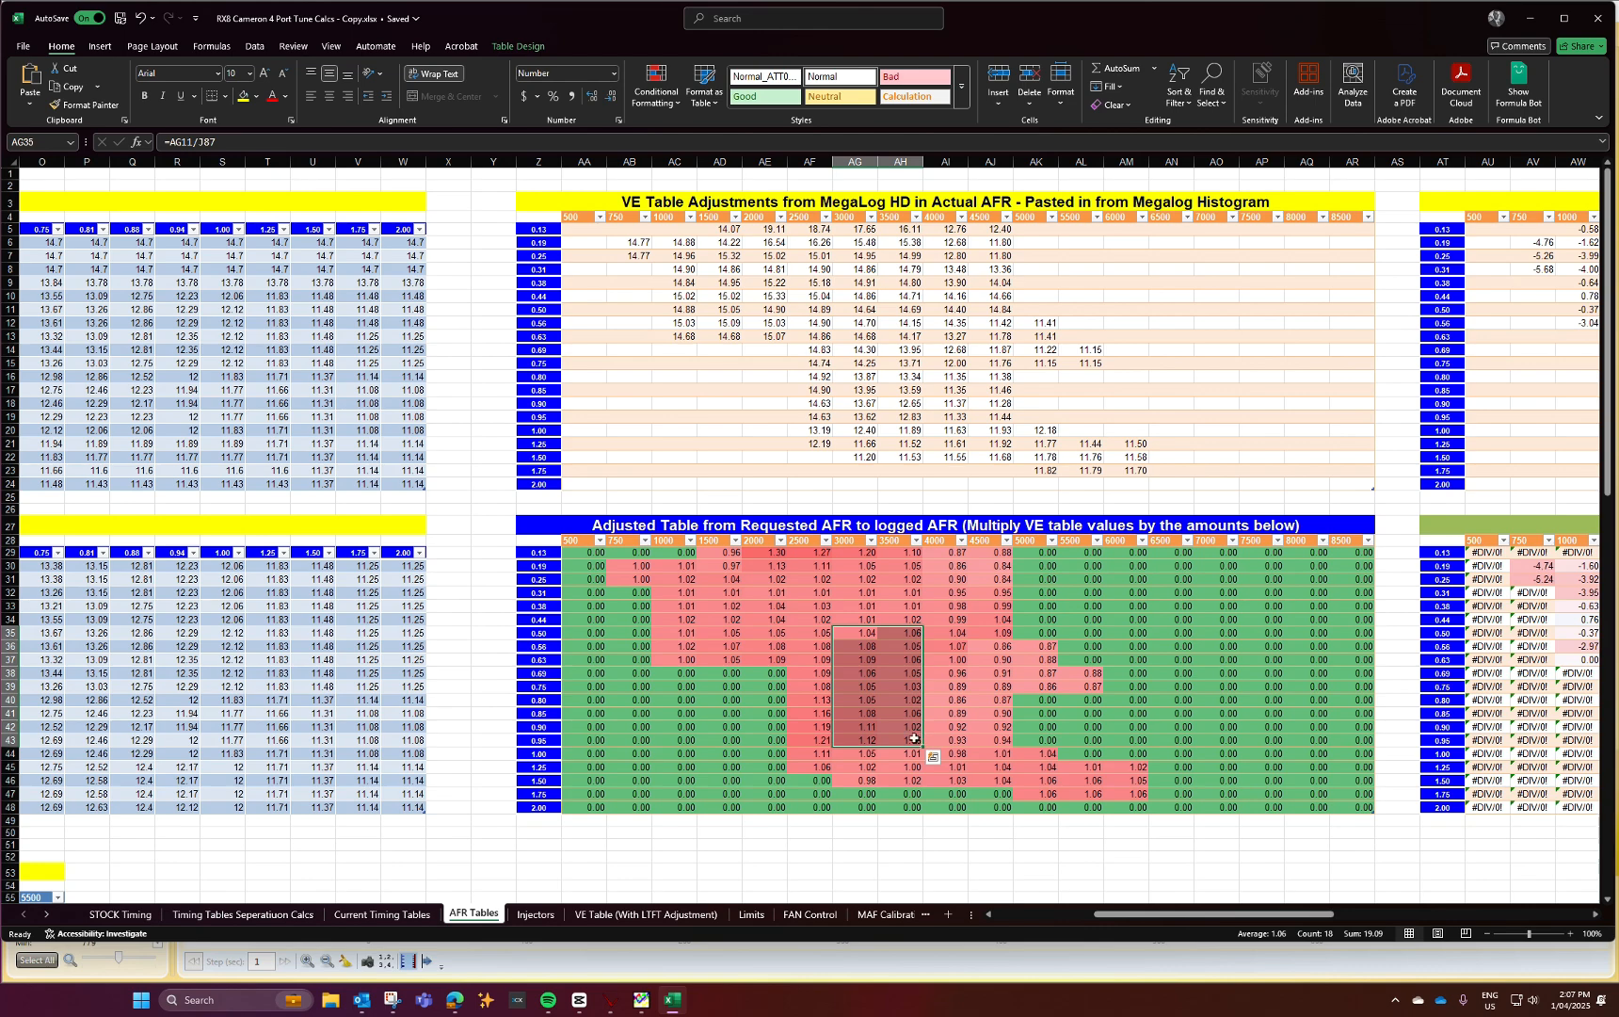
{"action": "left_click_drag", "start_coordinate": [953, 636], "coordinate": [970, 665]}
{"action": "left_click", "coordinate": [990, 633]}
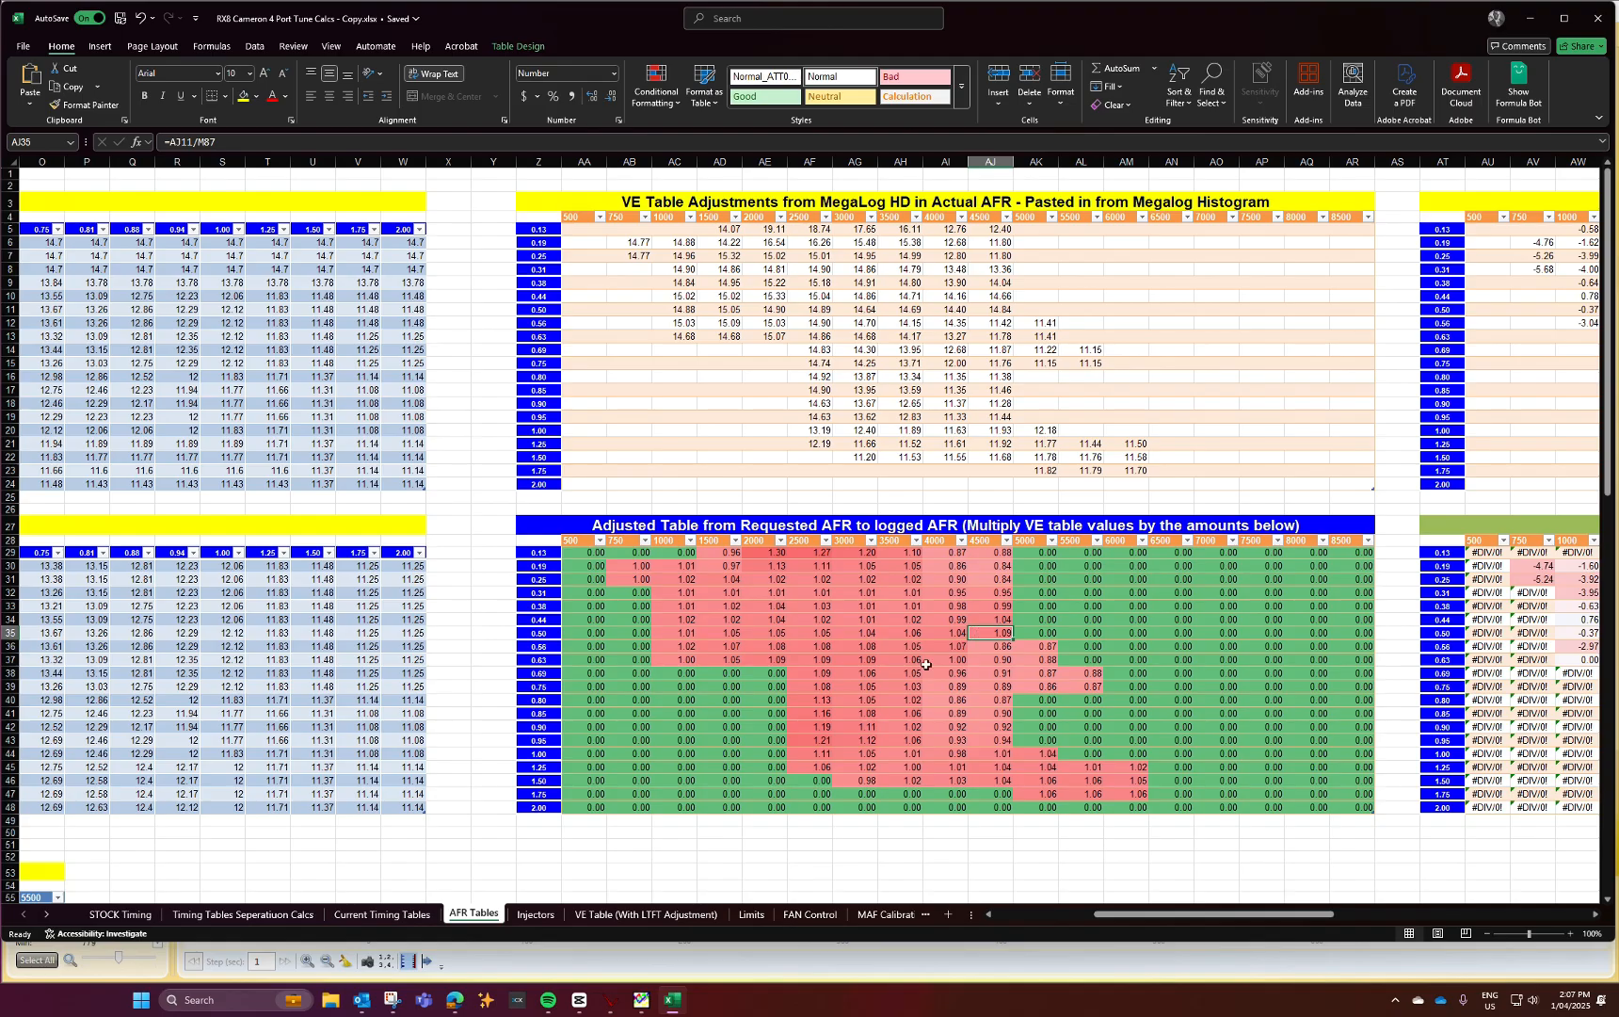
- Switch to VersaTuner, open version 3.09 of the RX8 4Port Turbo Tune for editing and enlarge the editor window to full screen
{"action": "left_click", "coordinate": [611, 1000]}
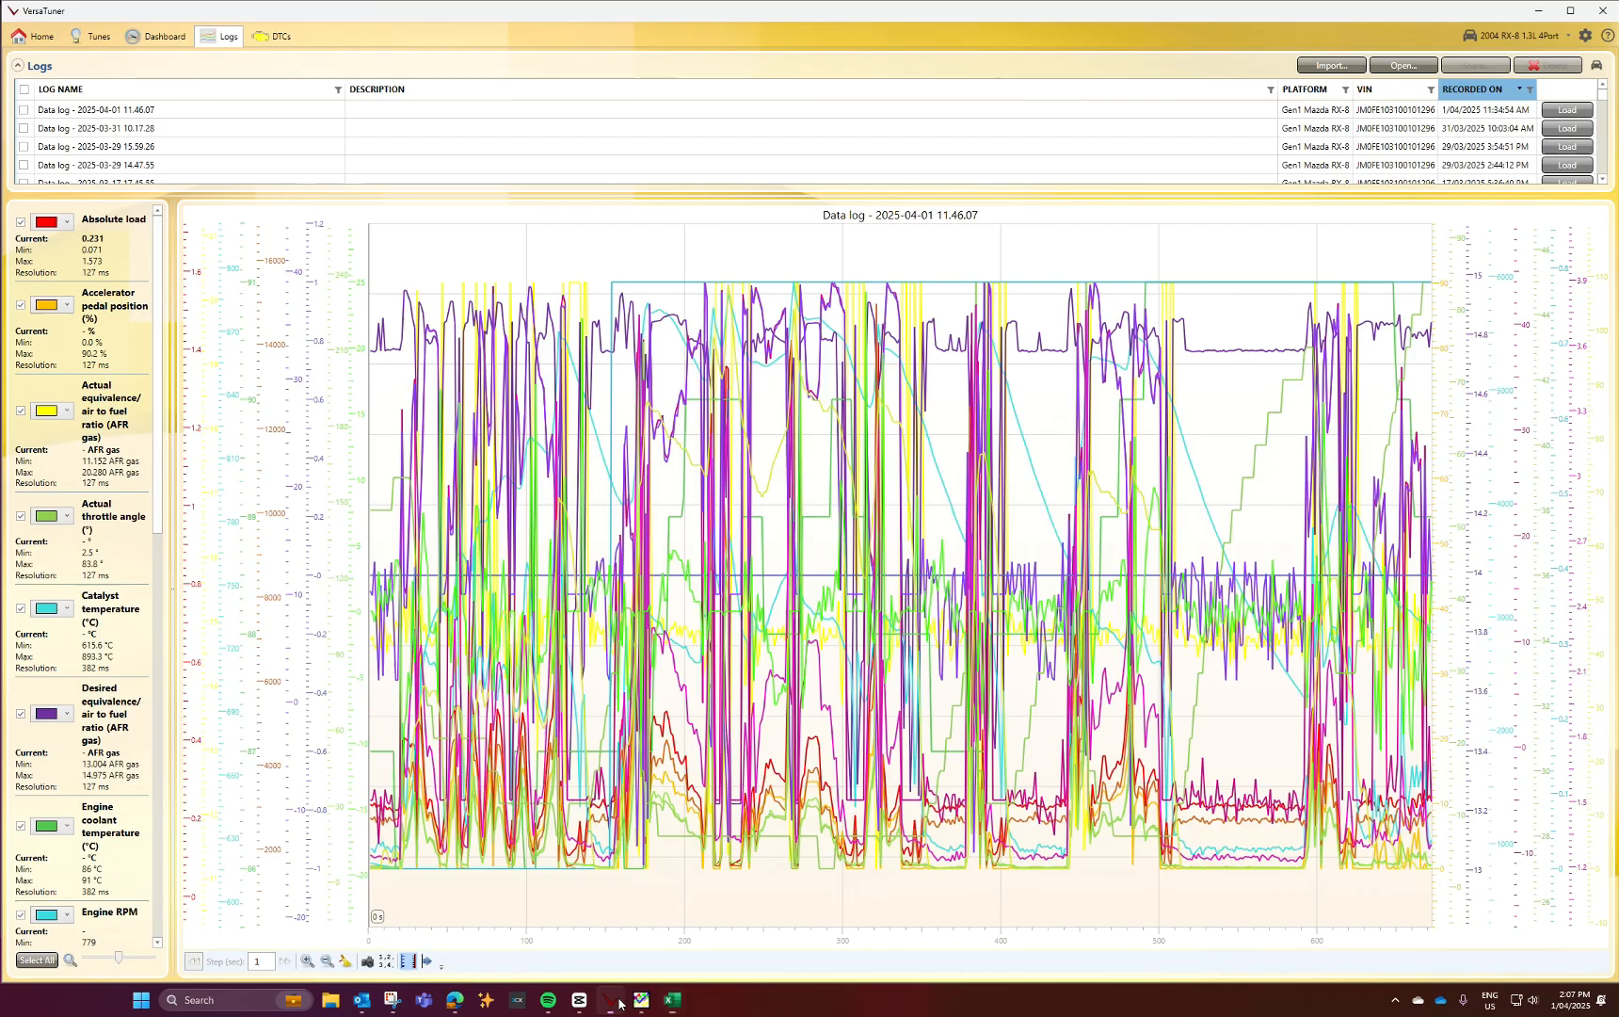
{"action": "left_click", "coordinate": [92, 36]}
{"action": "left_click", "coordinate": [79, 846]}
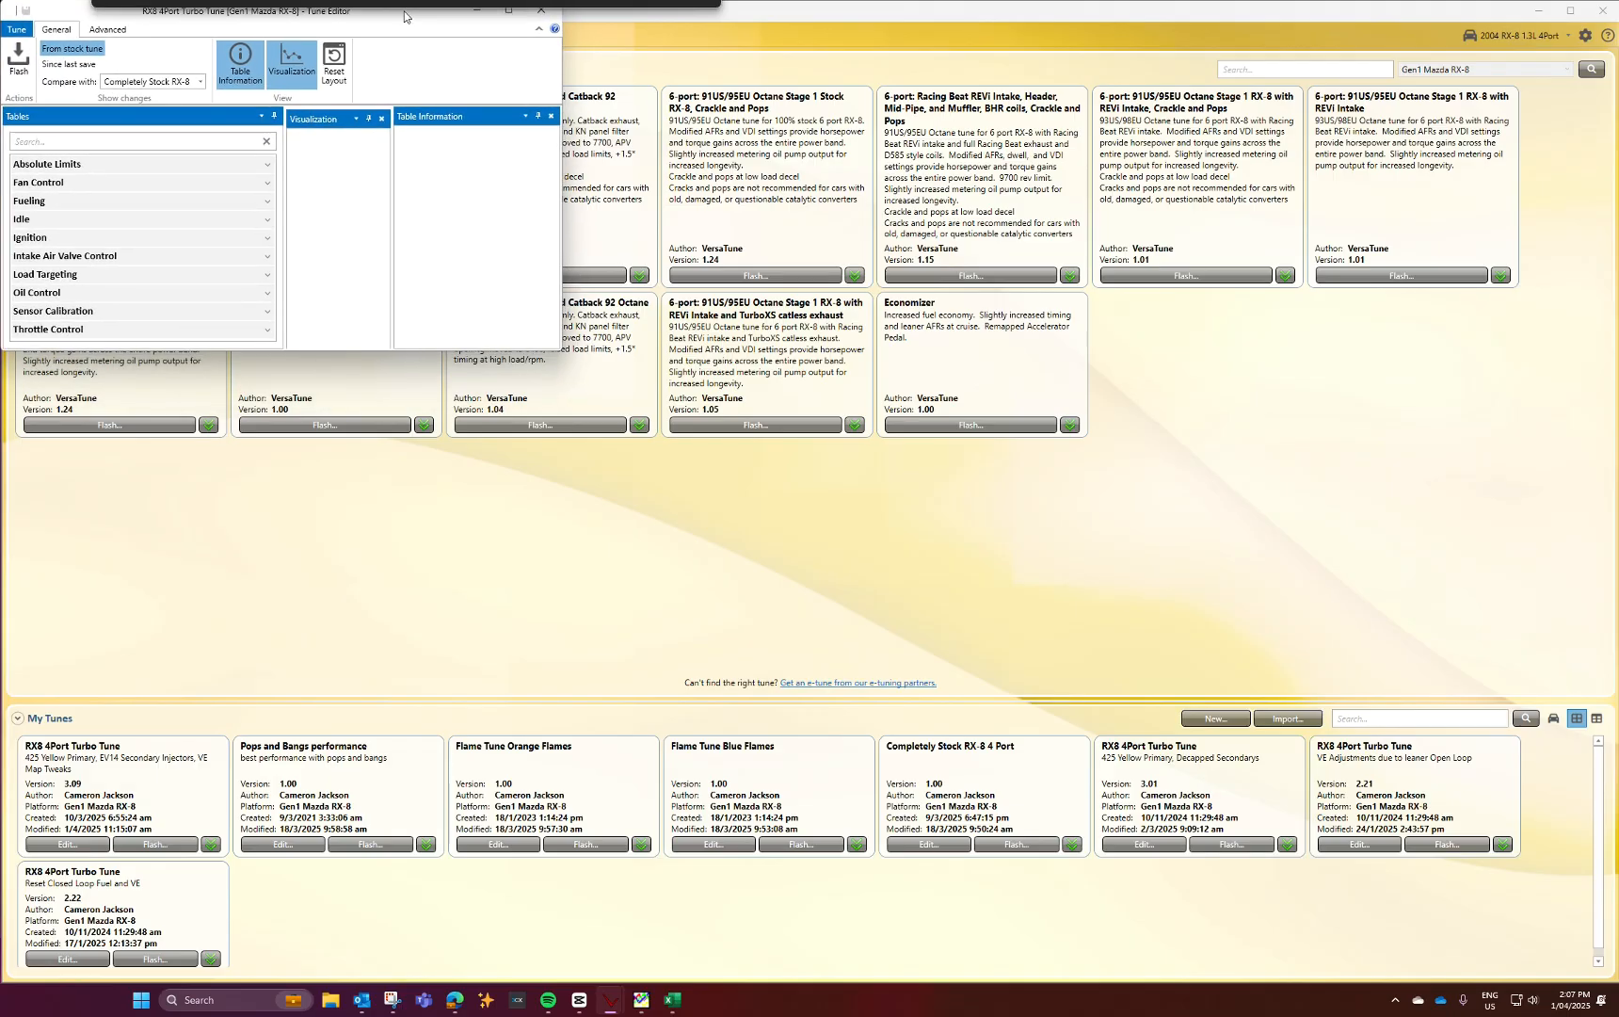
{"action": "left_click_drag", "start_coordinate": [407, 17], "coordinate": [407, 19]}
{"action": "left_click_drag", "start_coordinate": [562, 351], "coordinate": [1617, 979]}
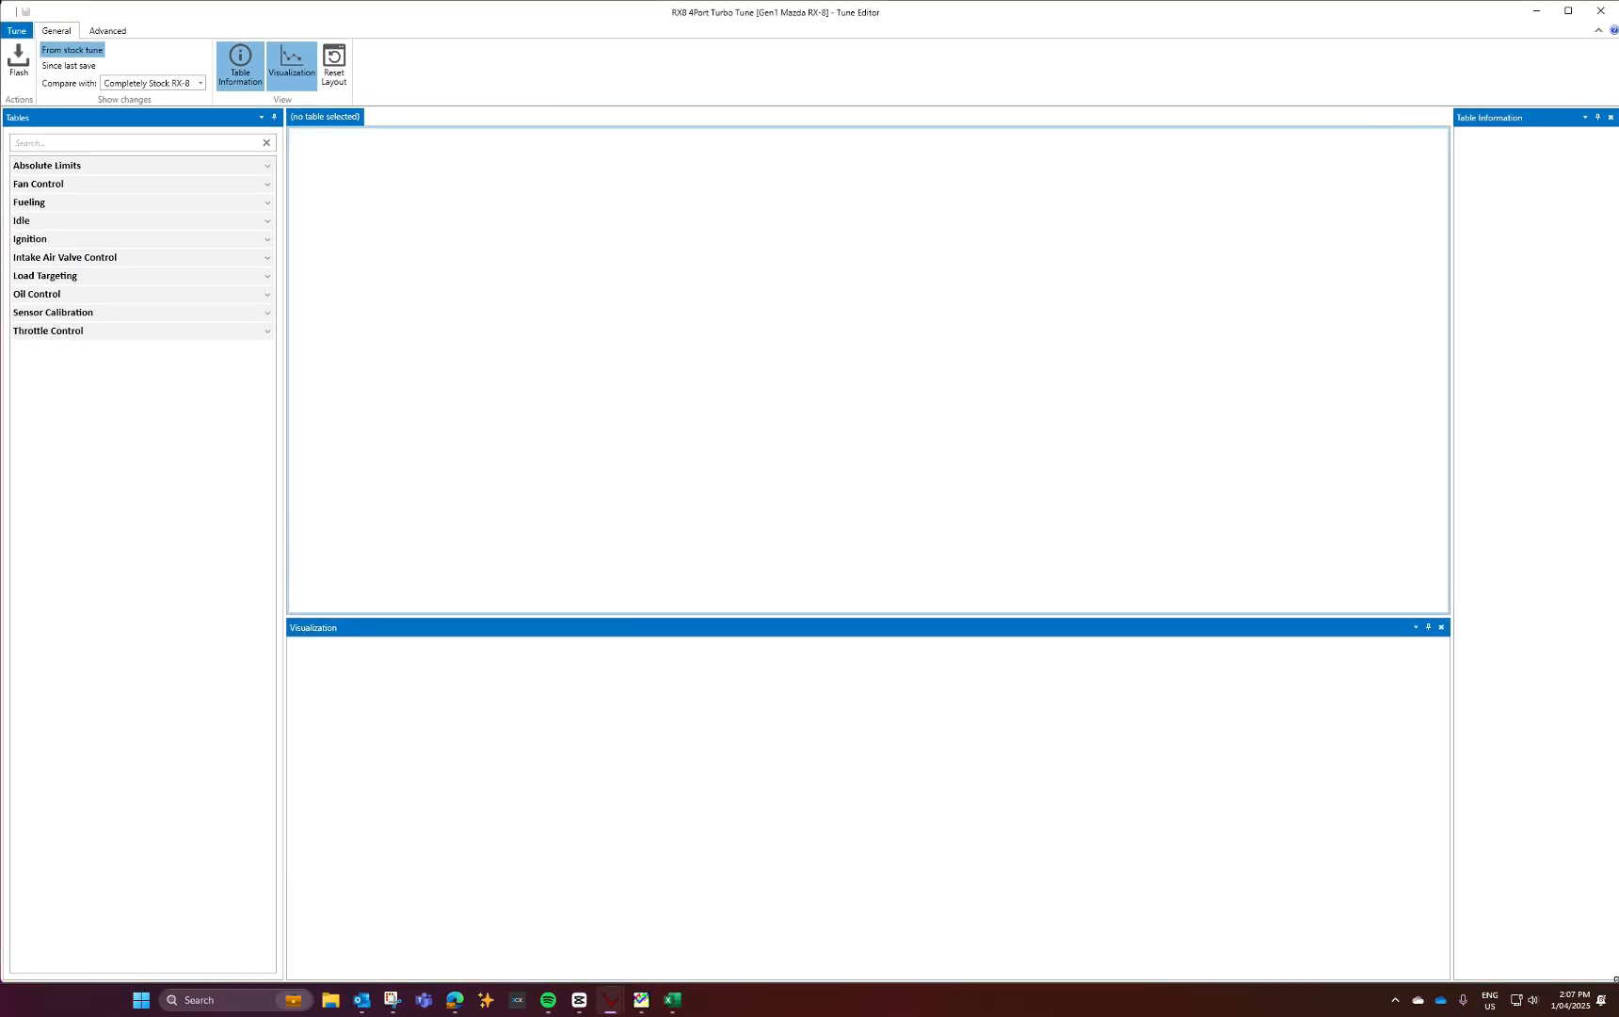
- Open the Volumetric Efficiency table from the Load Targeting group and inspect its values and 3D surface
{"action": "left_click", "coordinate": [104, 312]}
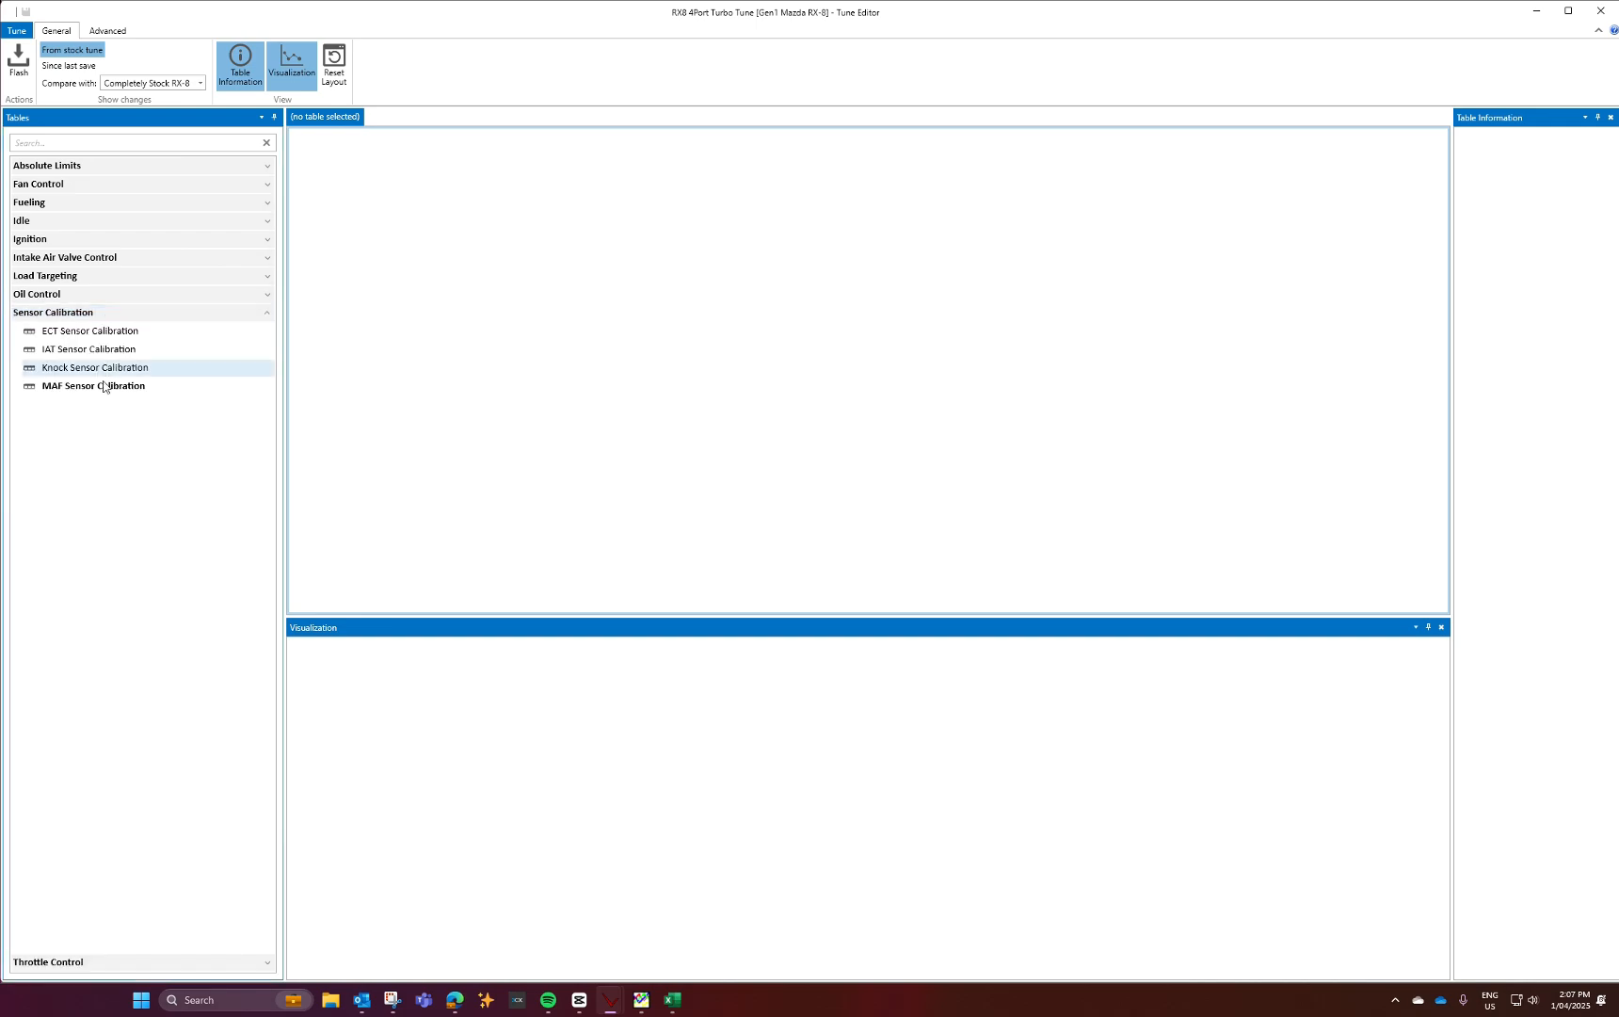
{"action": "left_click", "coordinate": [104, 316]}
{"action": "left_click", "coordinate": [104, 276]}
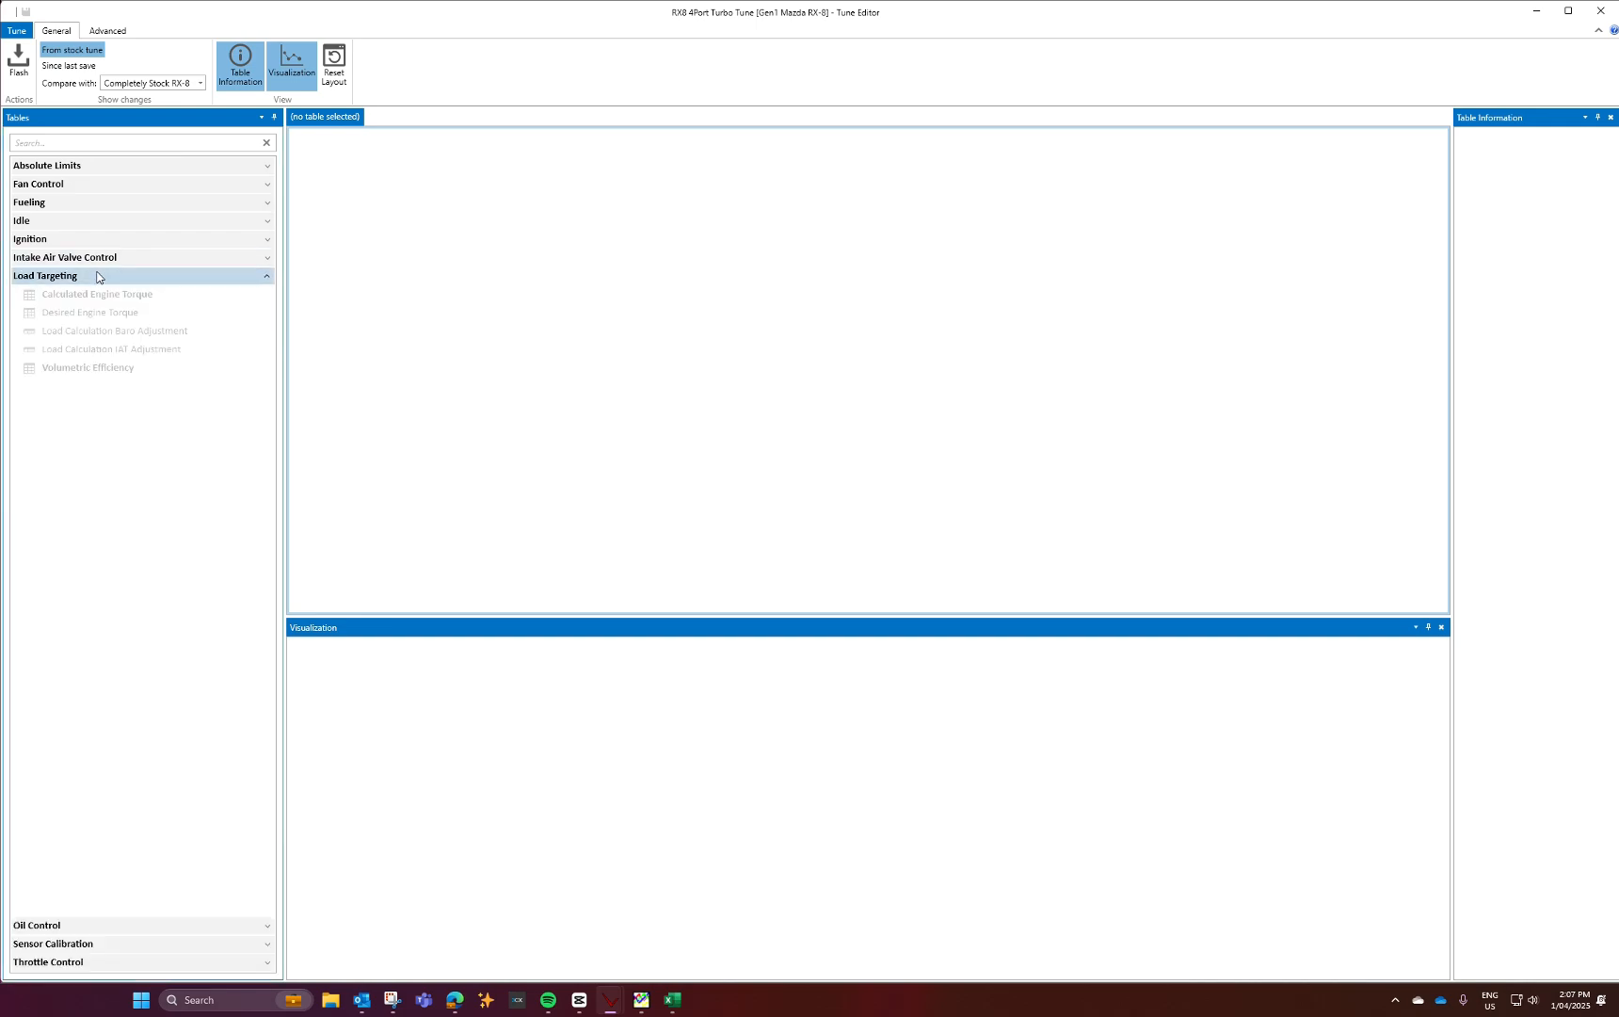
{"action": "left_click", "coordinate": [106, 367]}
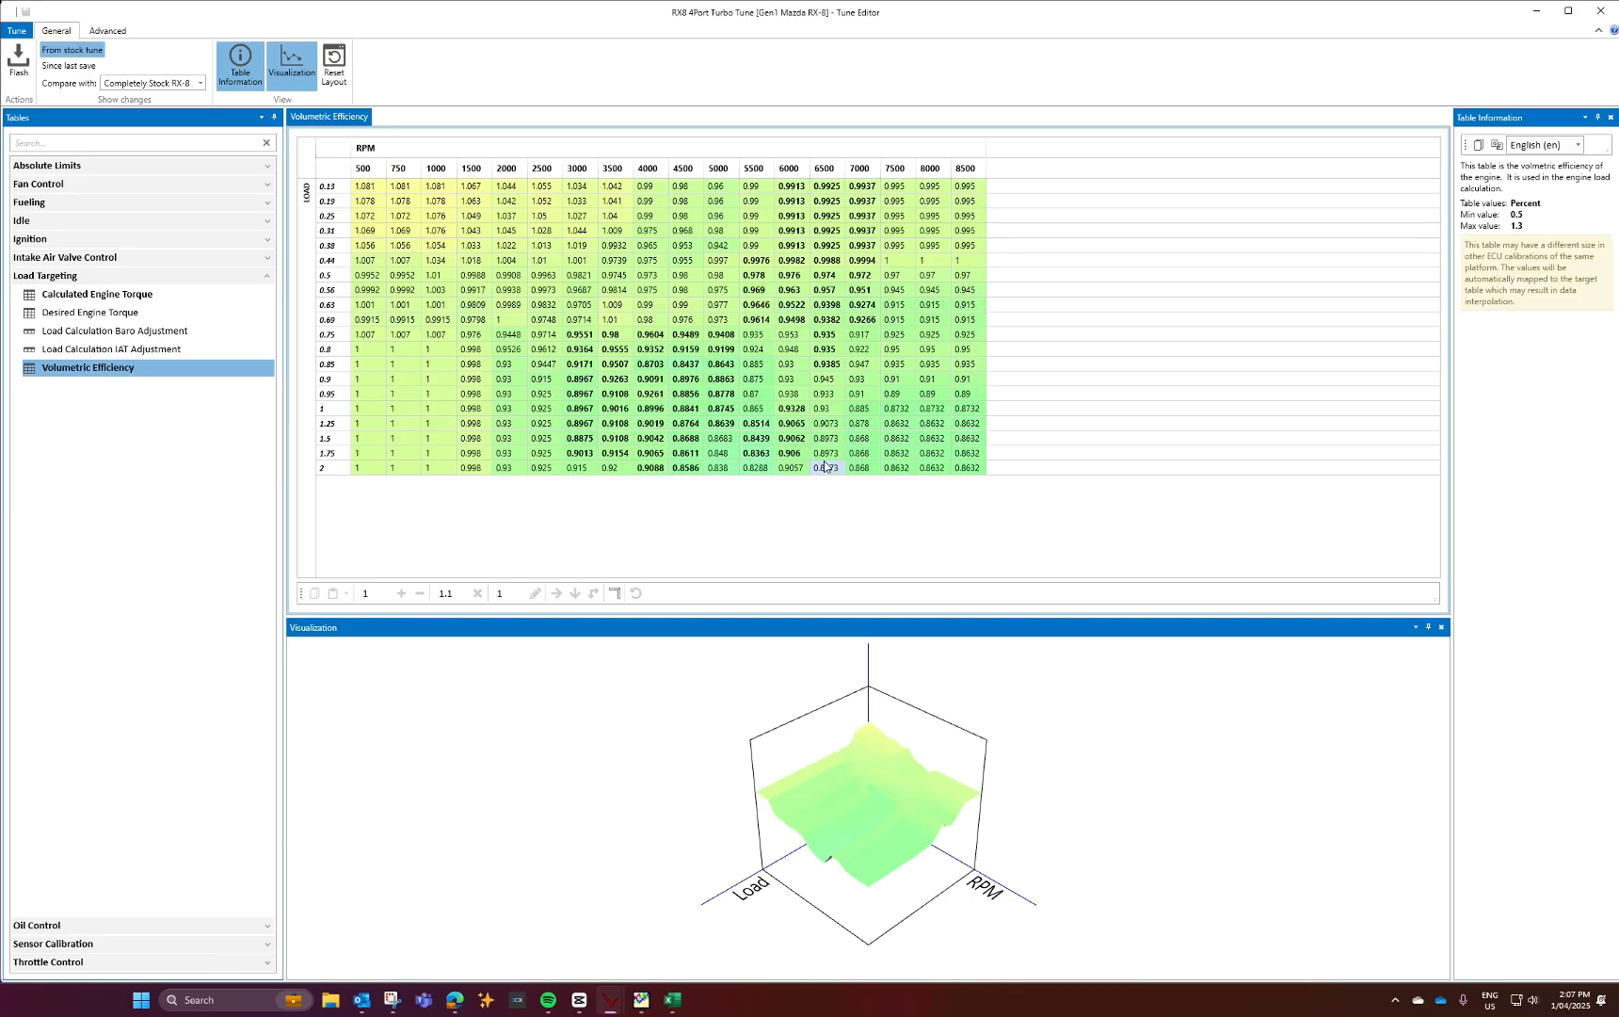
{"action": "left_click_drag", "start_coordinate": [824, 825], "coordinate": [958, 771]}
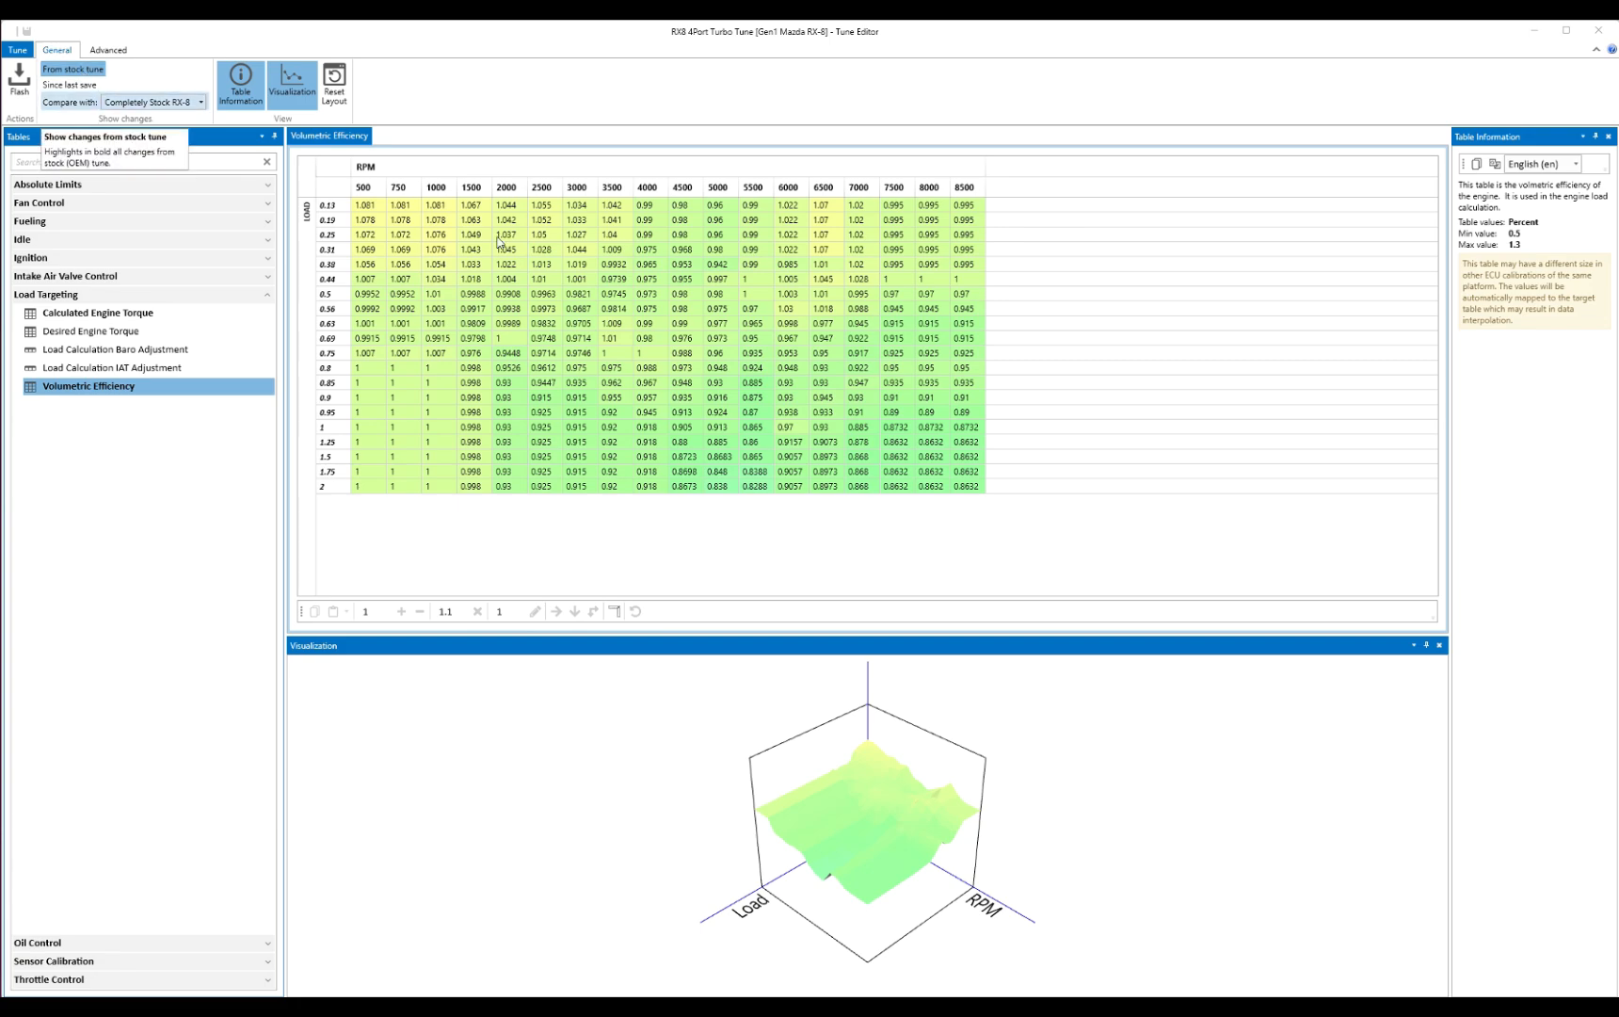
- Review the Volumetric Efficiency table's RPM and load breakpoints in the axis editor, and close it without making changes
{"action": "left_click_drag", "start_coordinate": [364, 204], "coordinate": [977, 492]}
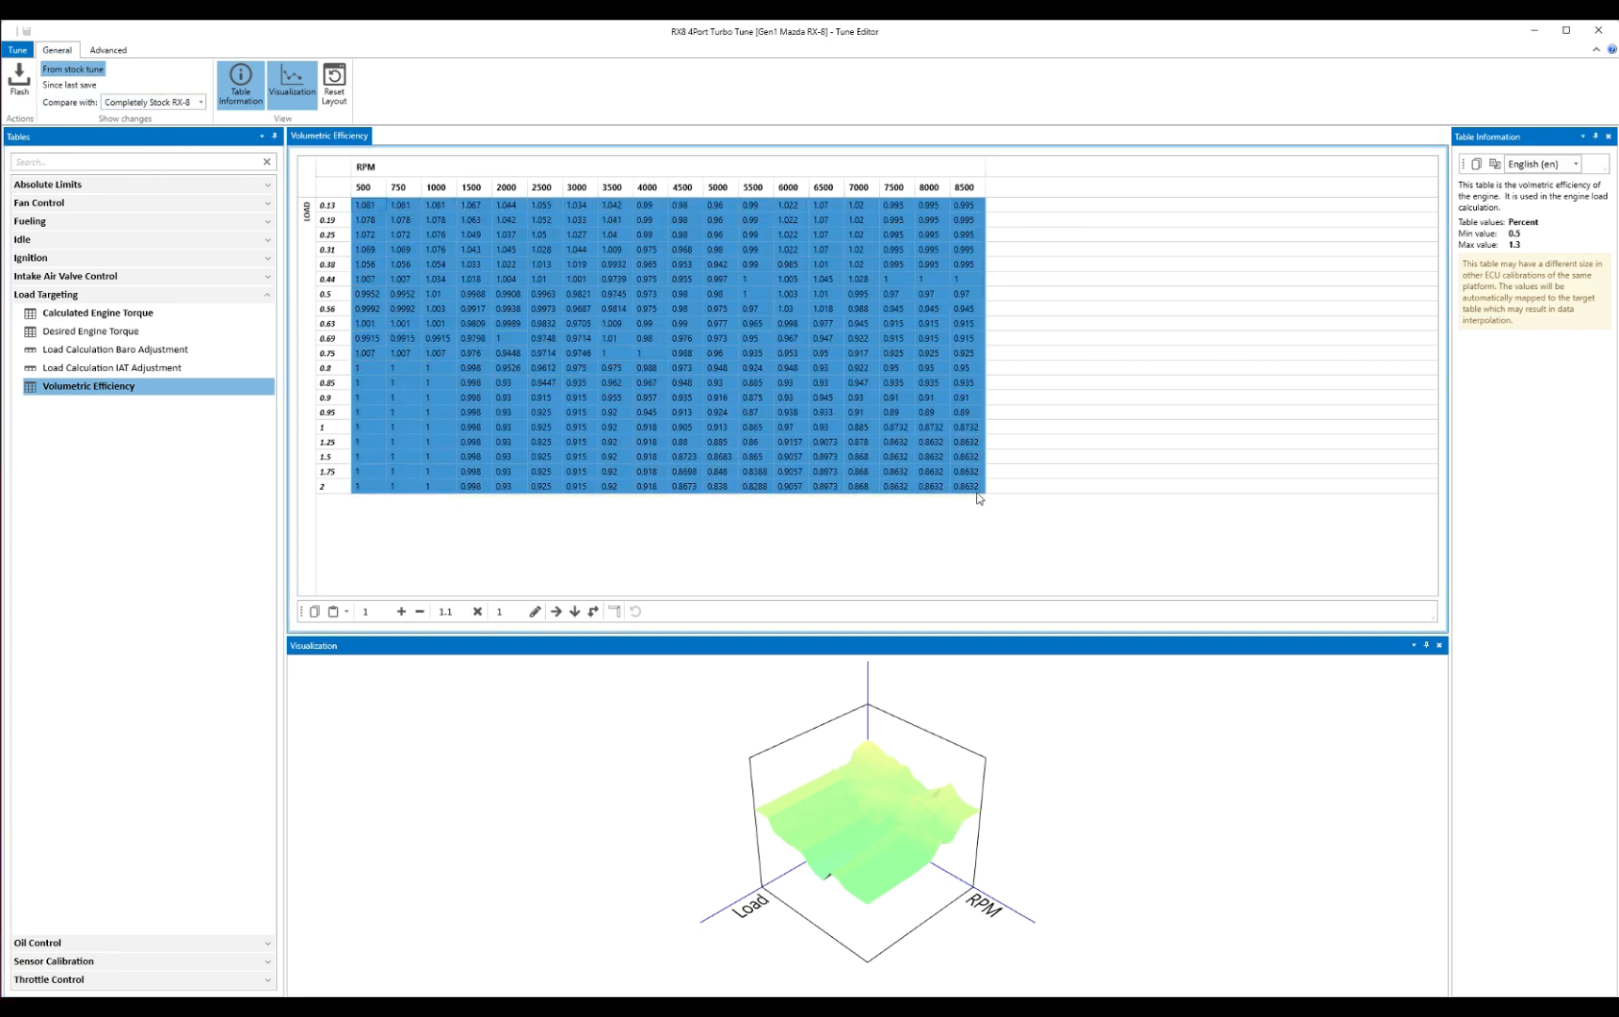
{"action": "left_click", "coordinate": [932, 472]}
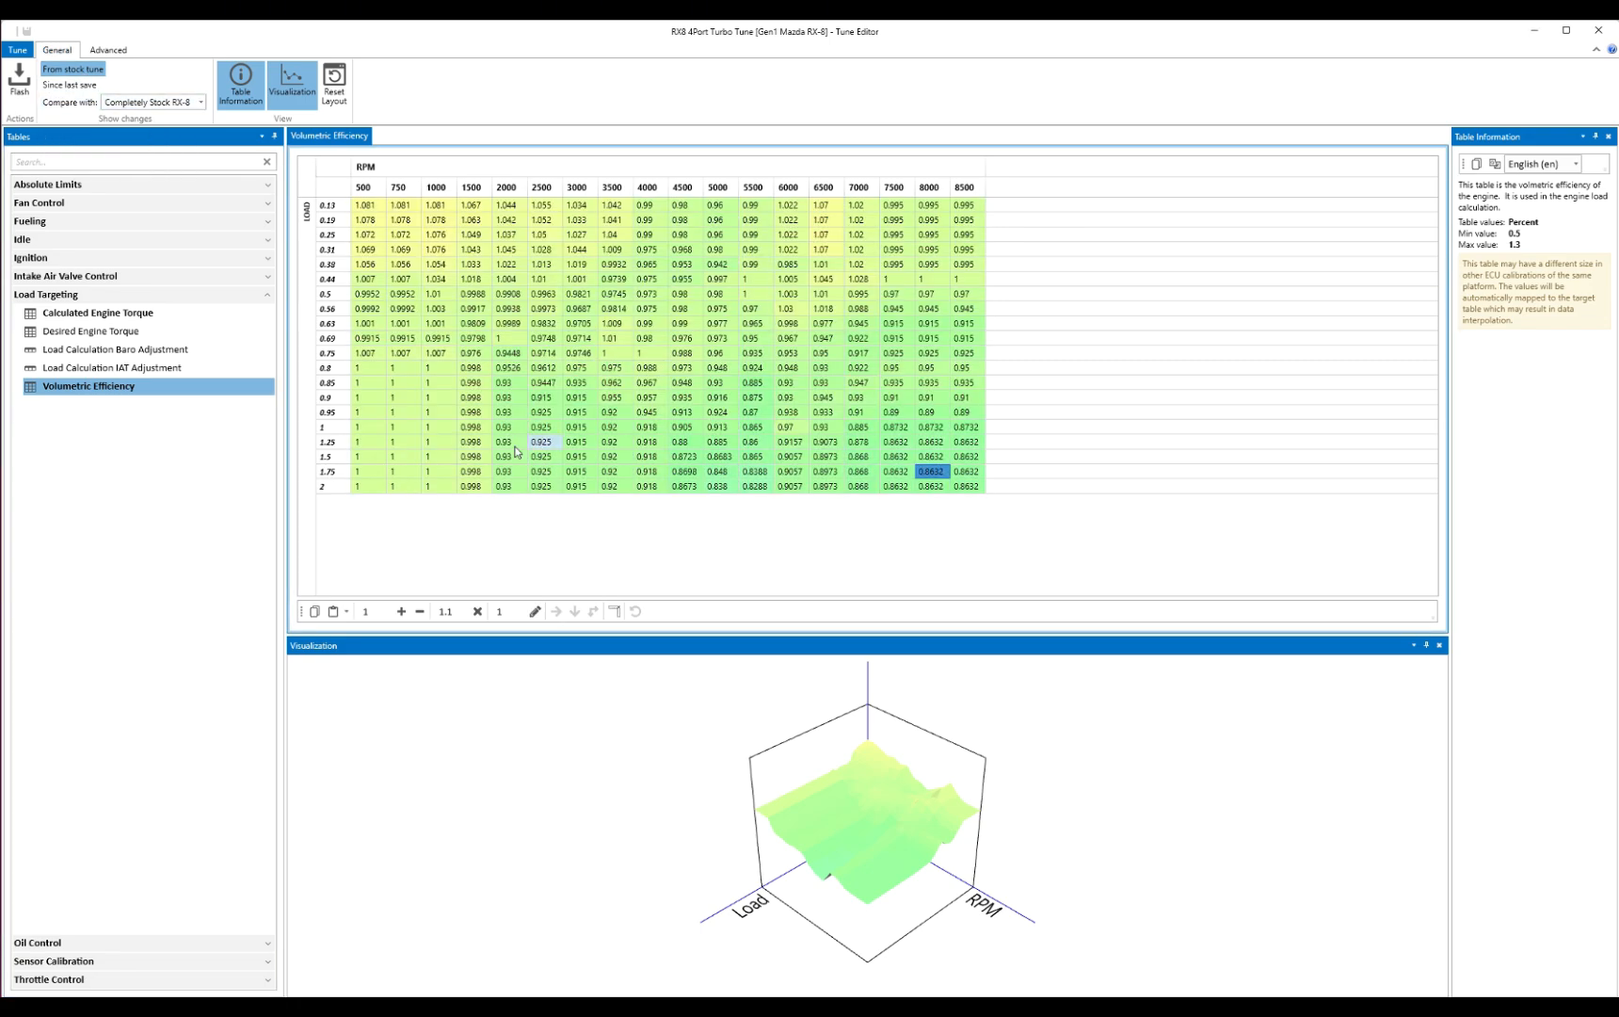
{"action": "left_click", "coordinate": [328, 488]}
{"action": "left_click", "coordinate": [614, 611]}
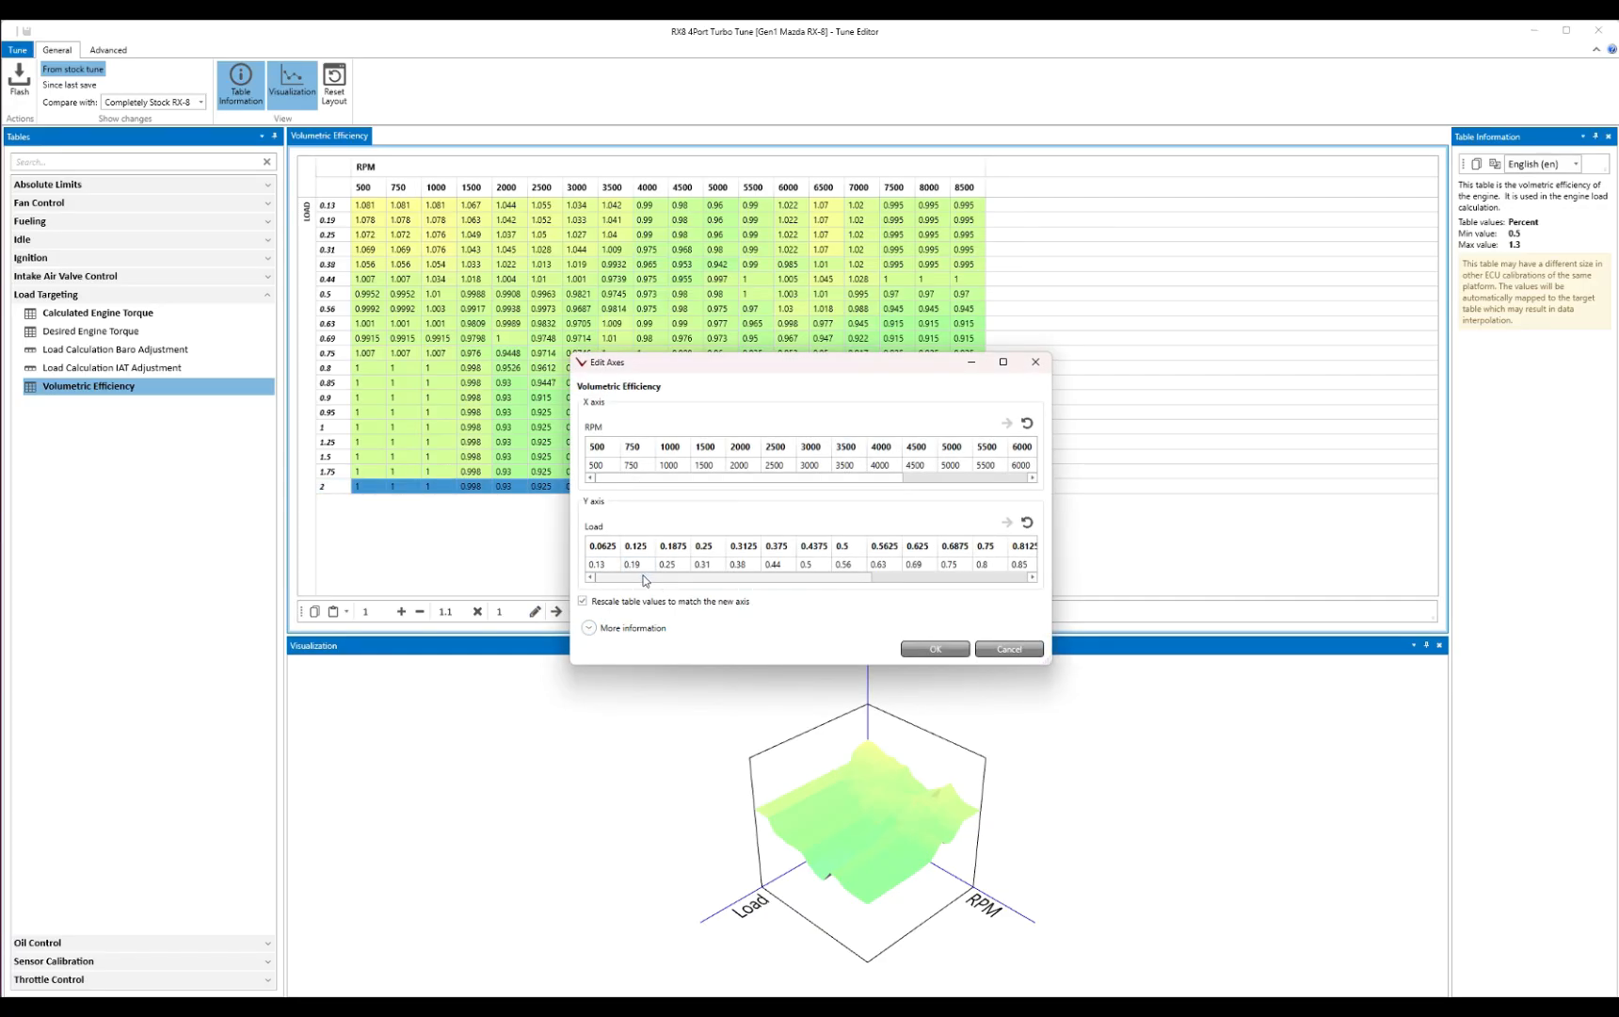
{"action": "left_click_drag", "start_coordinate": [701, 577], "coordinate": [859, 574]}
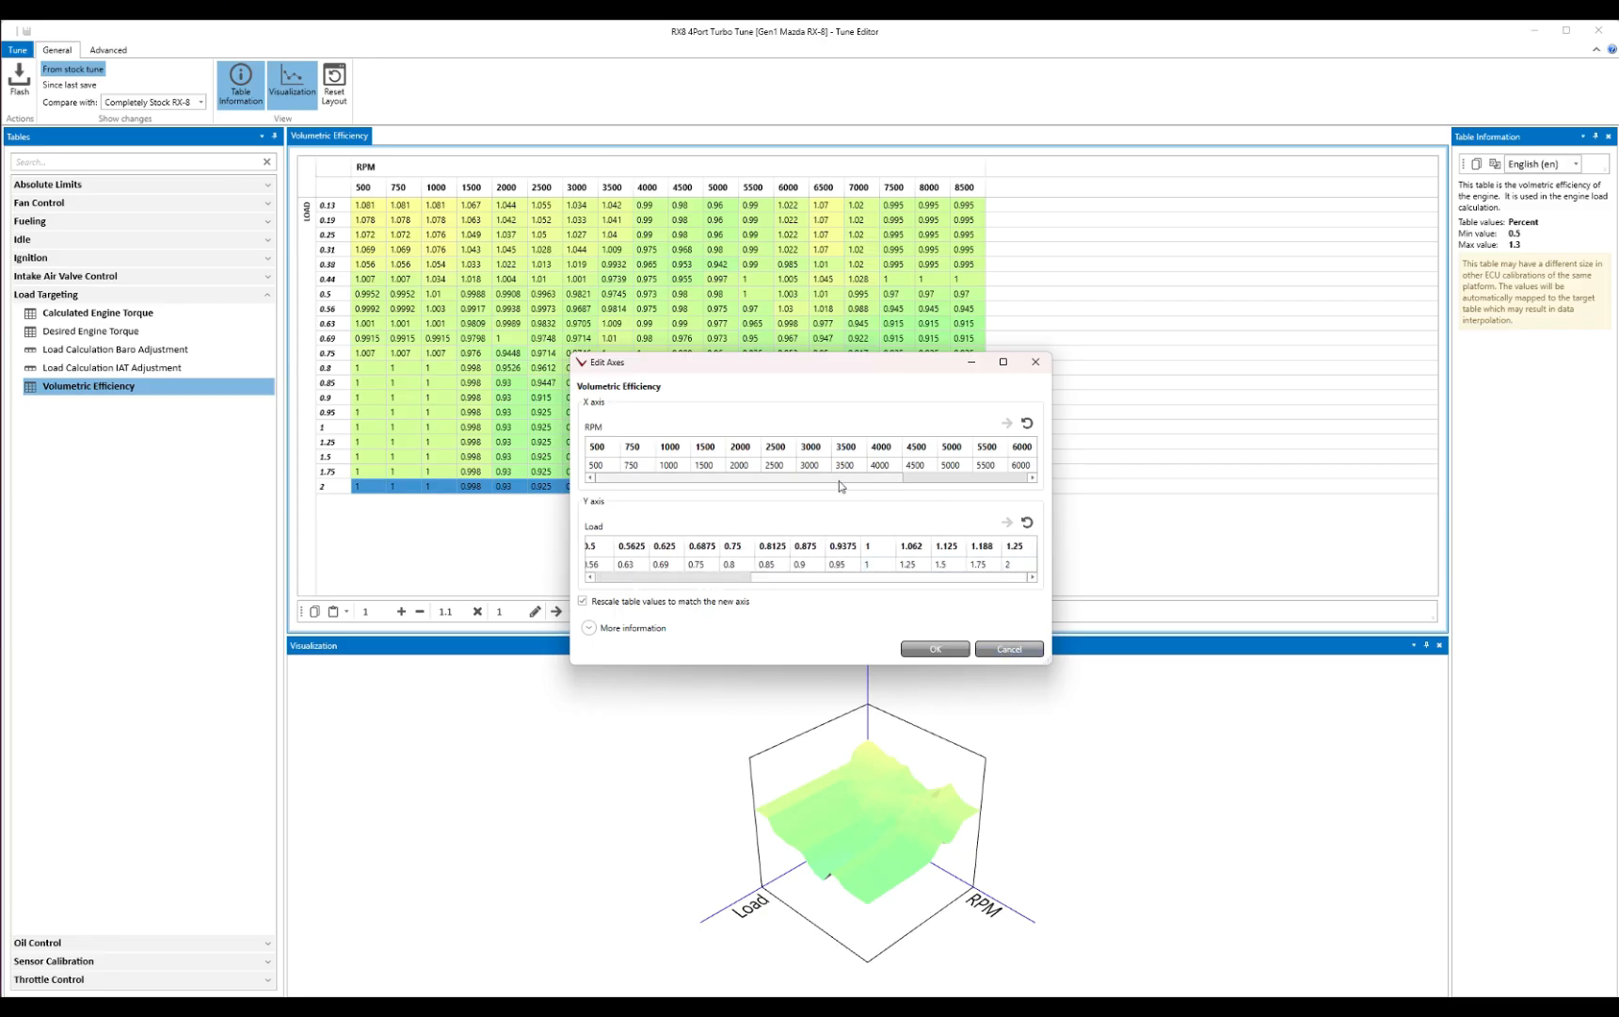
{"action": "left_click_drag", "start_coordinate": [842, 480], "coordinate": [993, 480]}
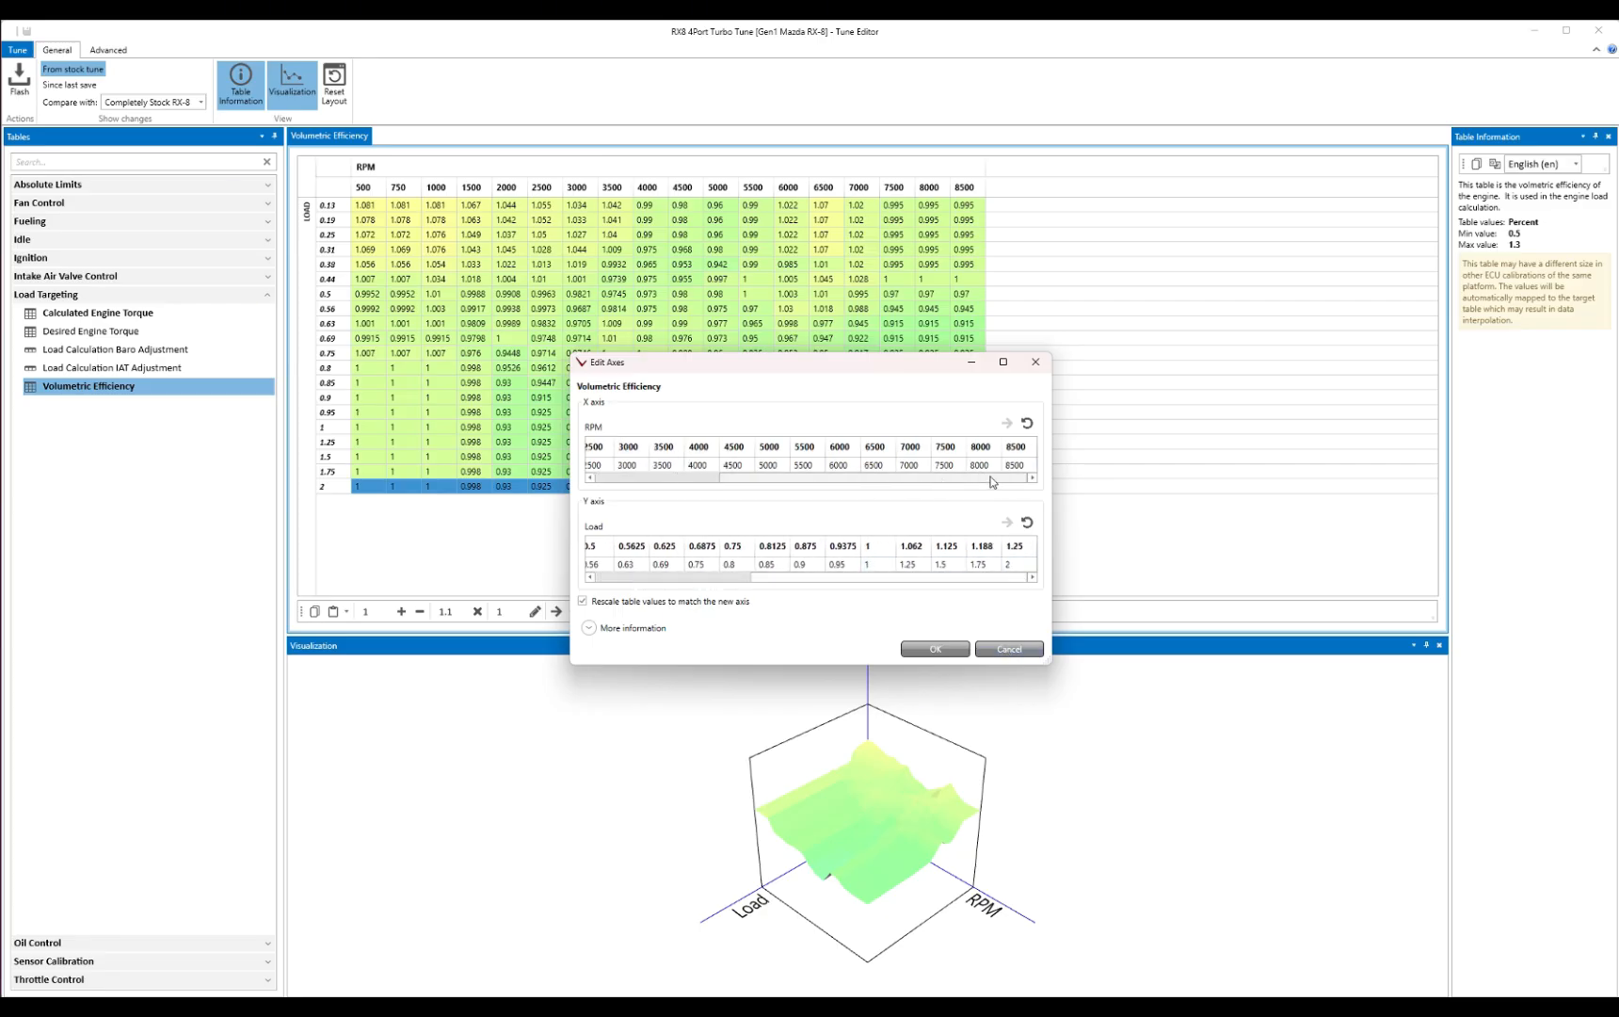
{"action": "left_click", "coordinate": [1025, 649]}
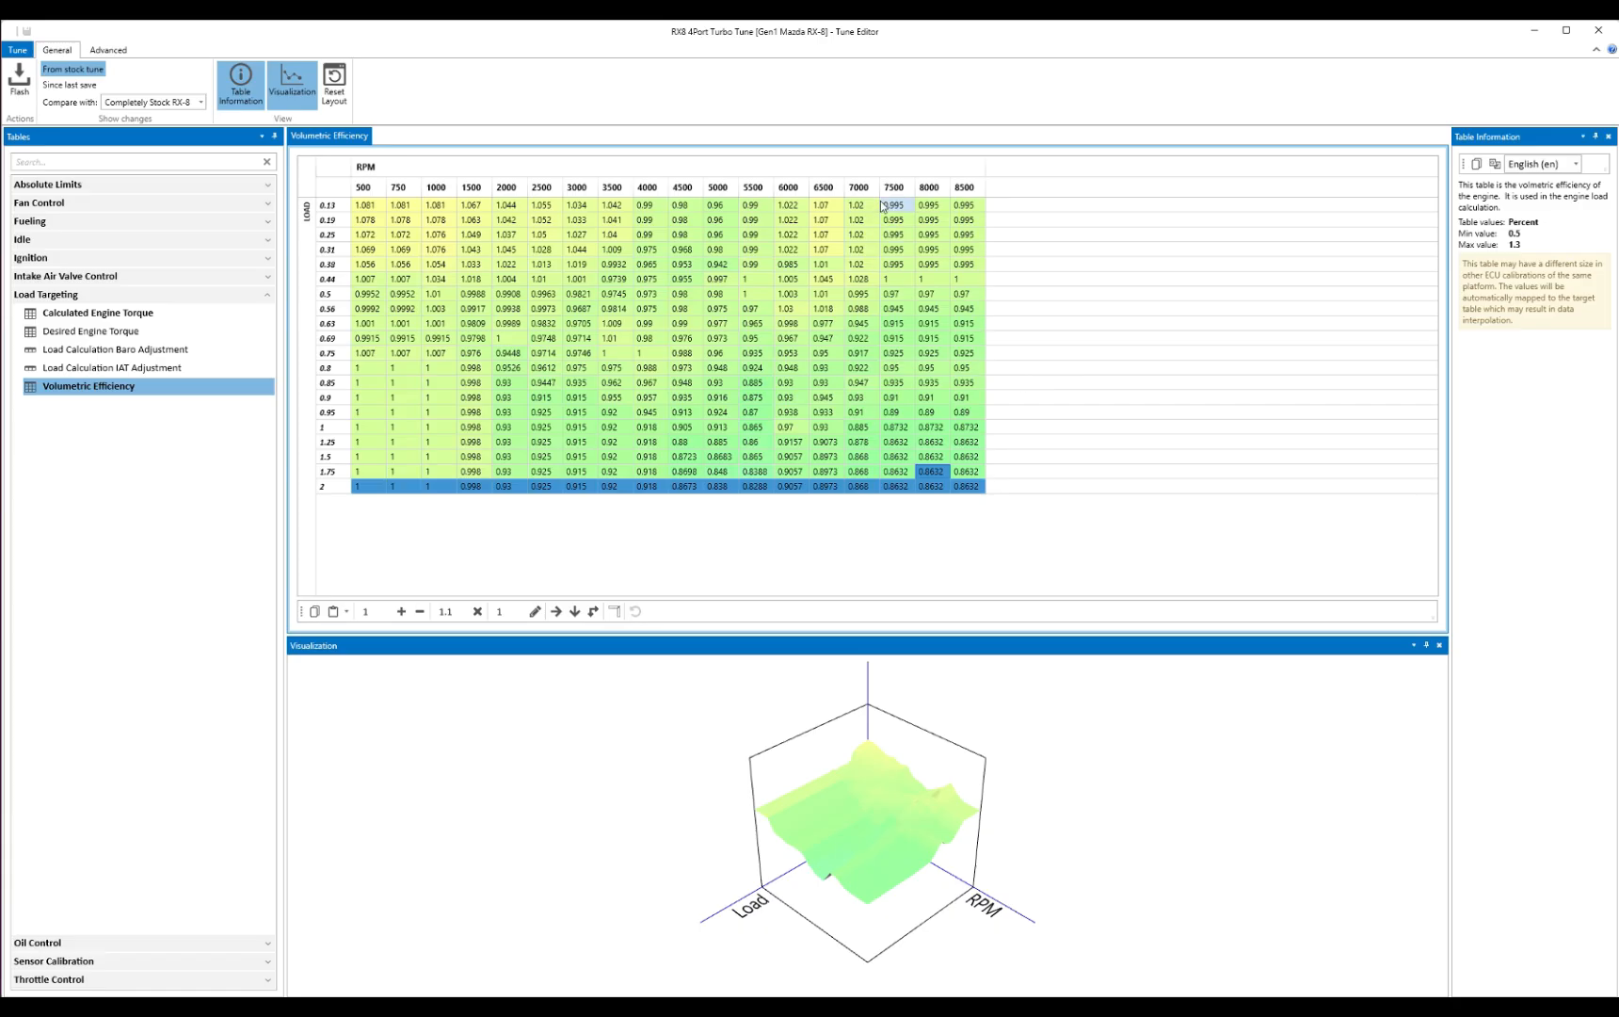
- Review the Volumetric Efficiency values across the whole table, including the cells at 1 and 1.25 load
{"action": "mouse_move", "coordinate": [882, 206]}
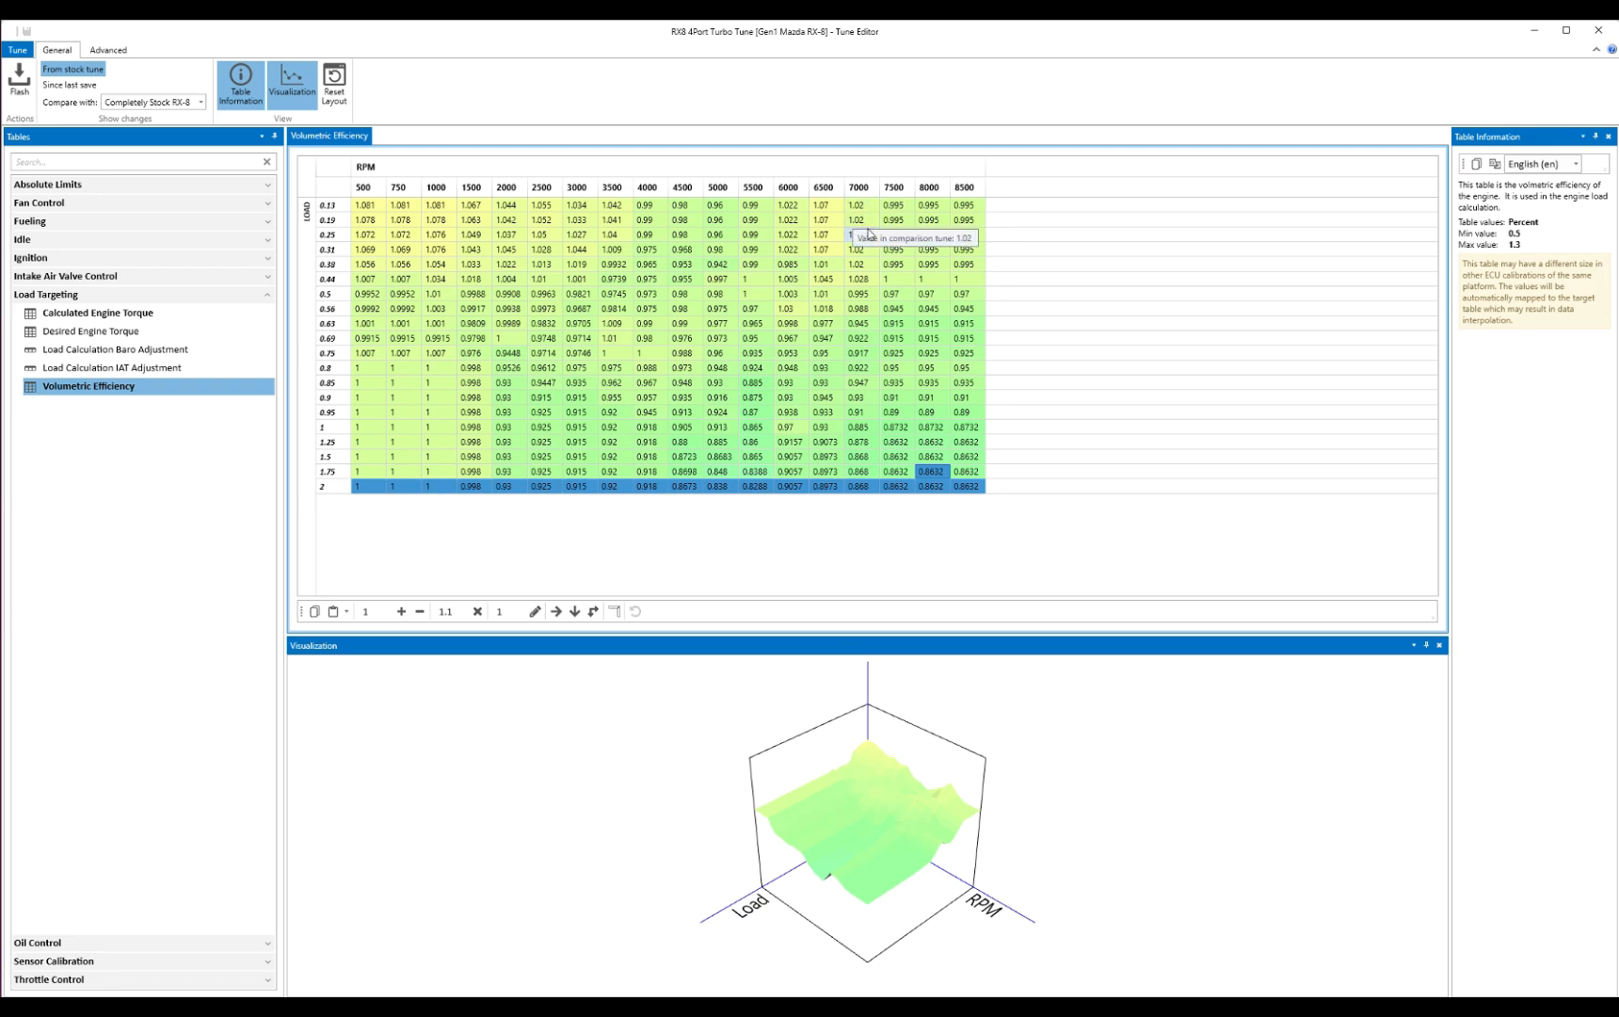
{"action": "left_click", "coordinate": [902, 428]}
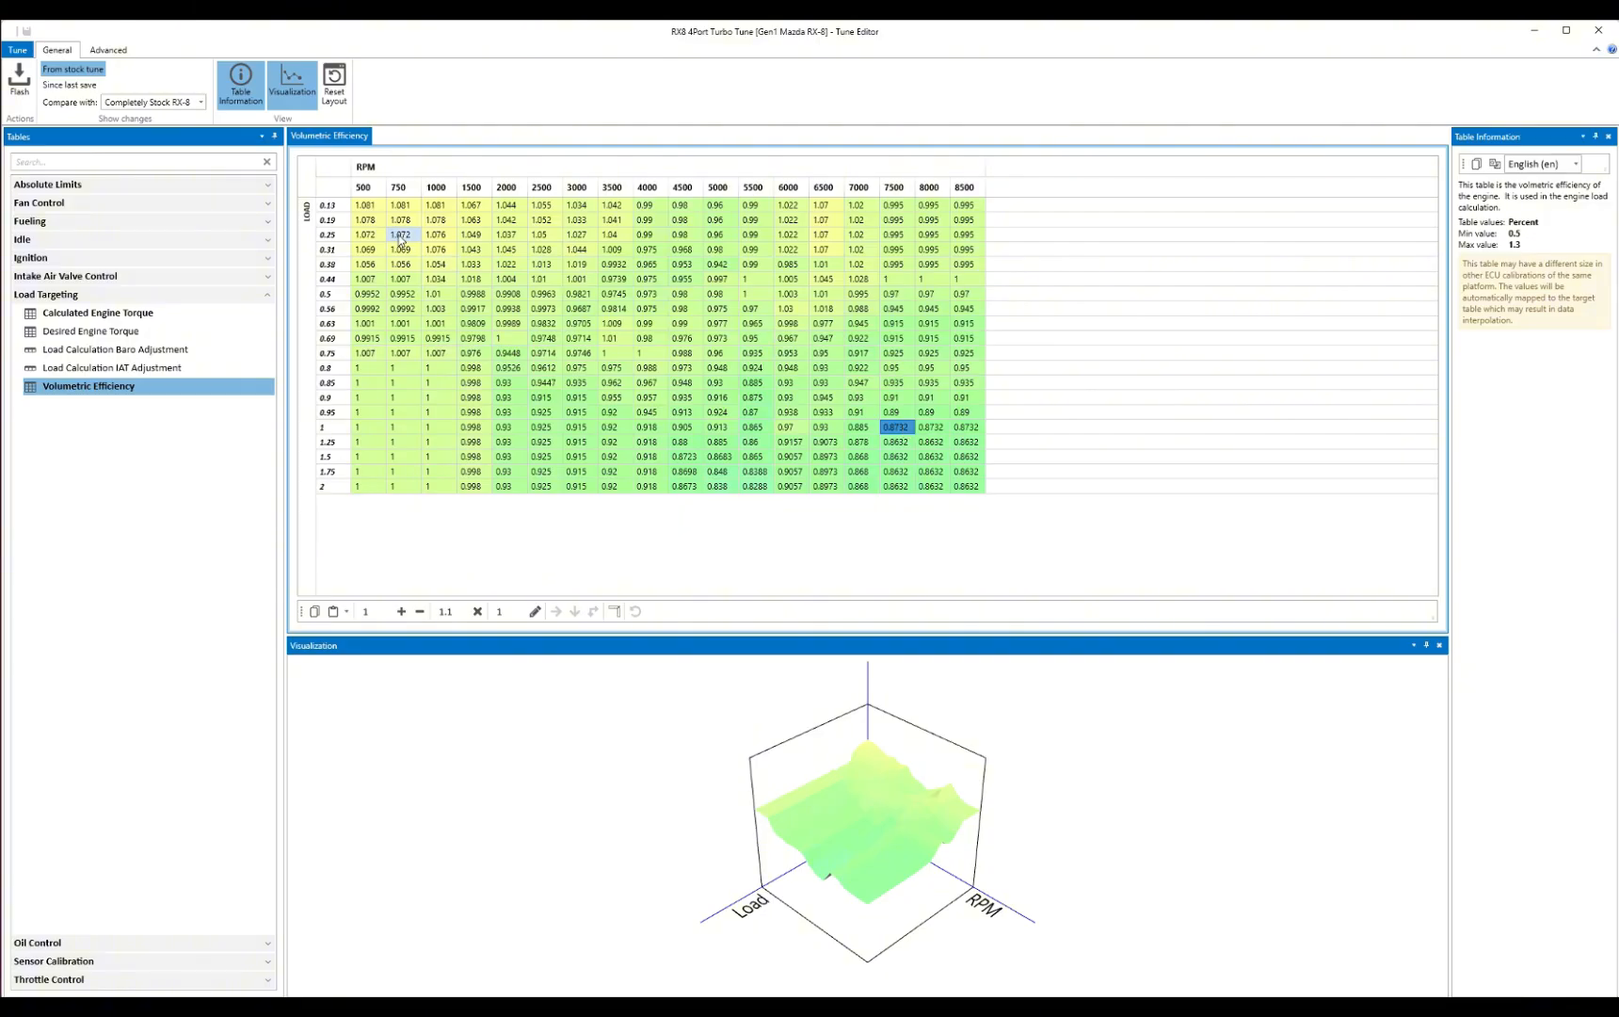
{"action": "left_click_drag", "start_coordinate": [363, 206], "coordinate": [970, 496]}
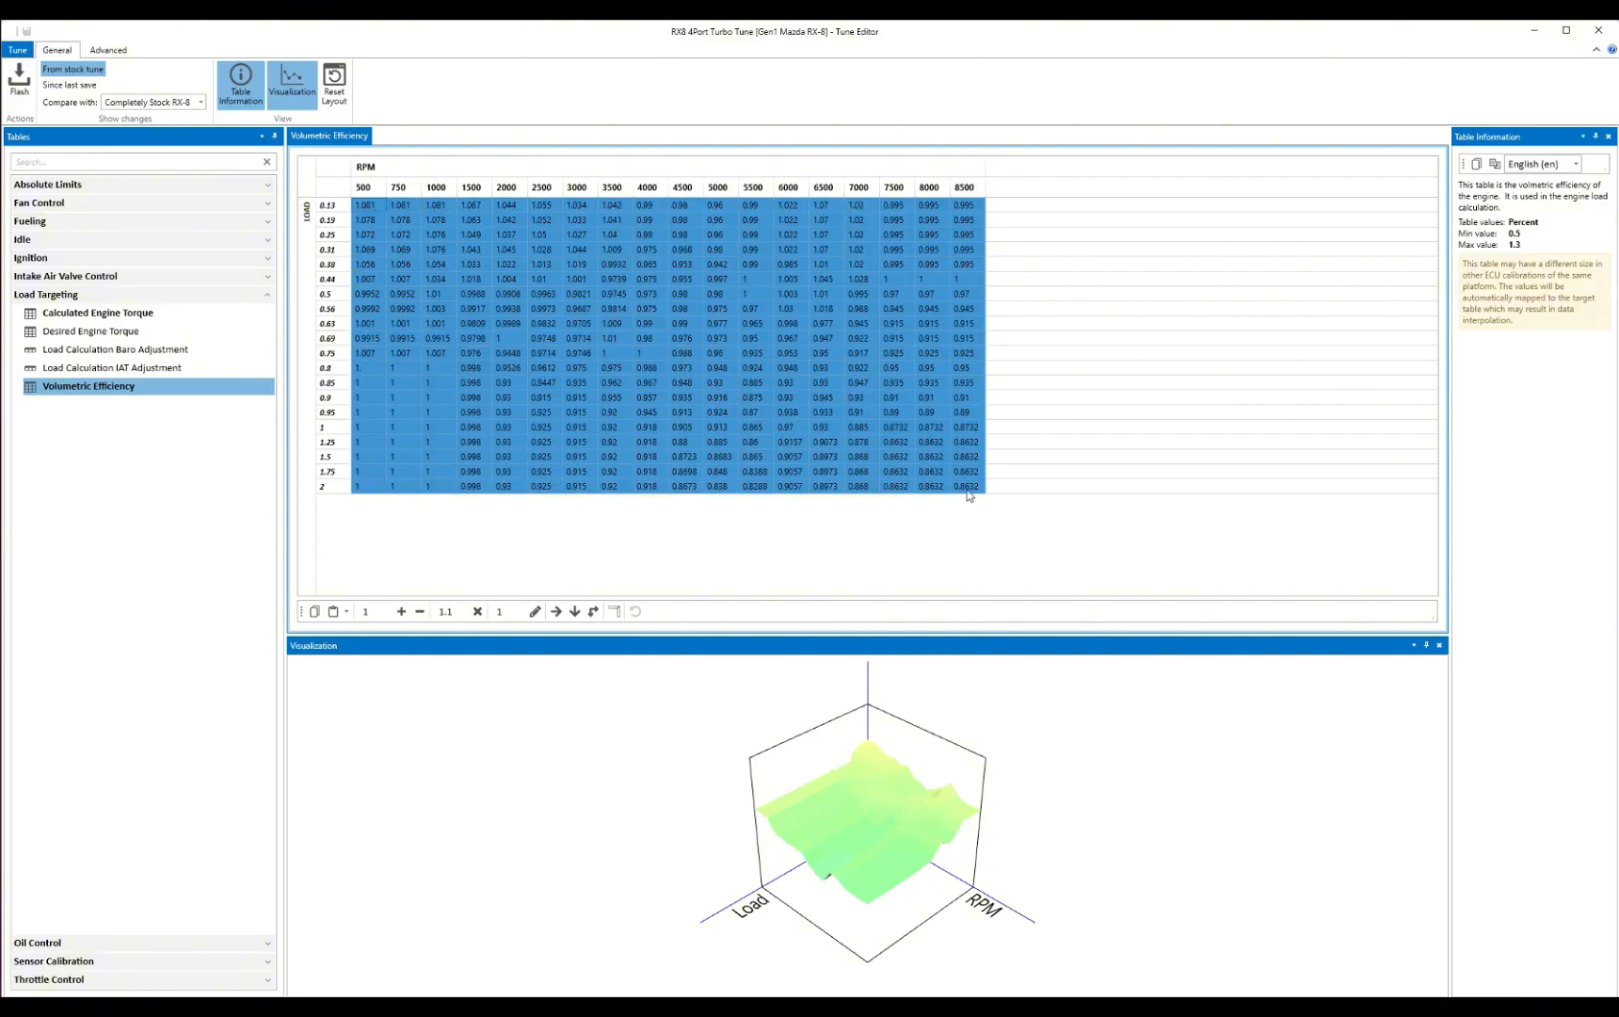
{"action": "left_click", "coordinate": [725, 441]}
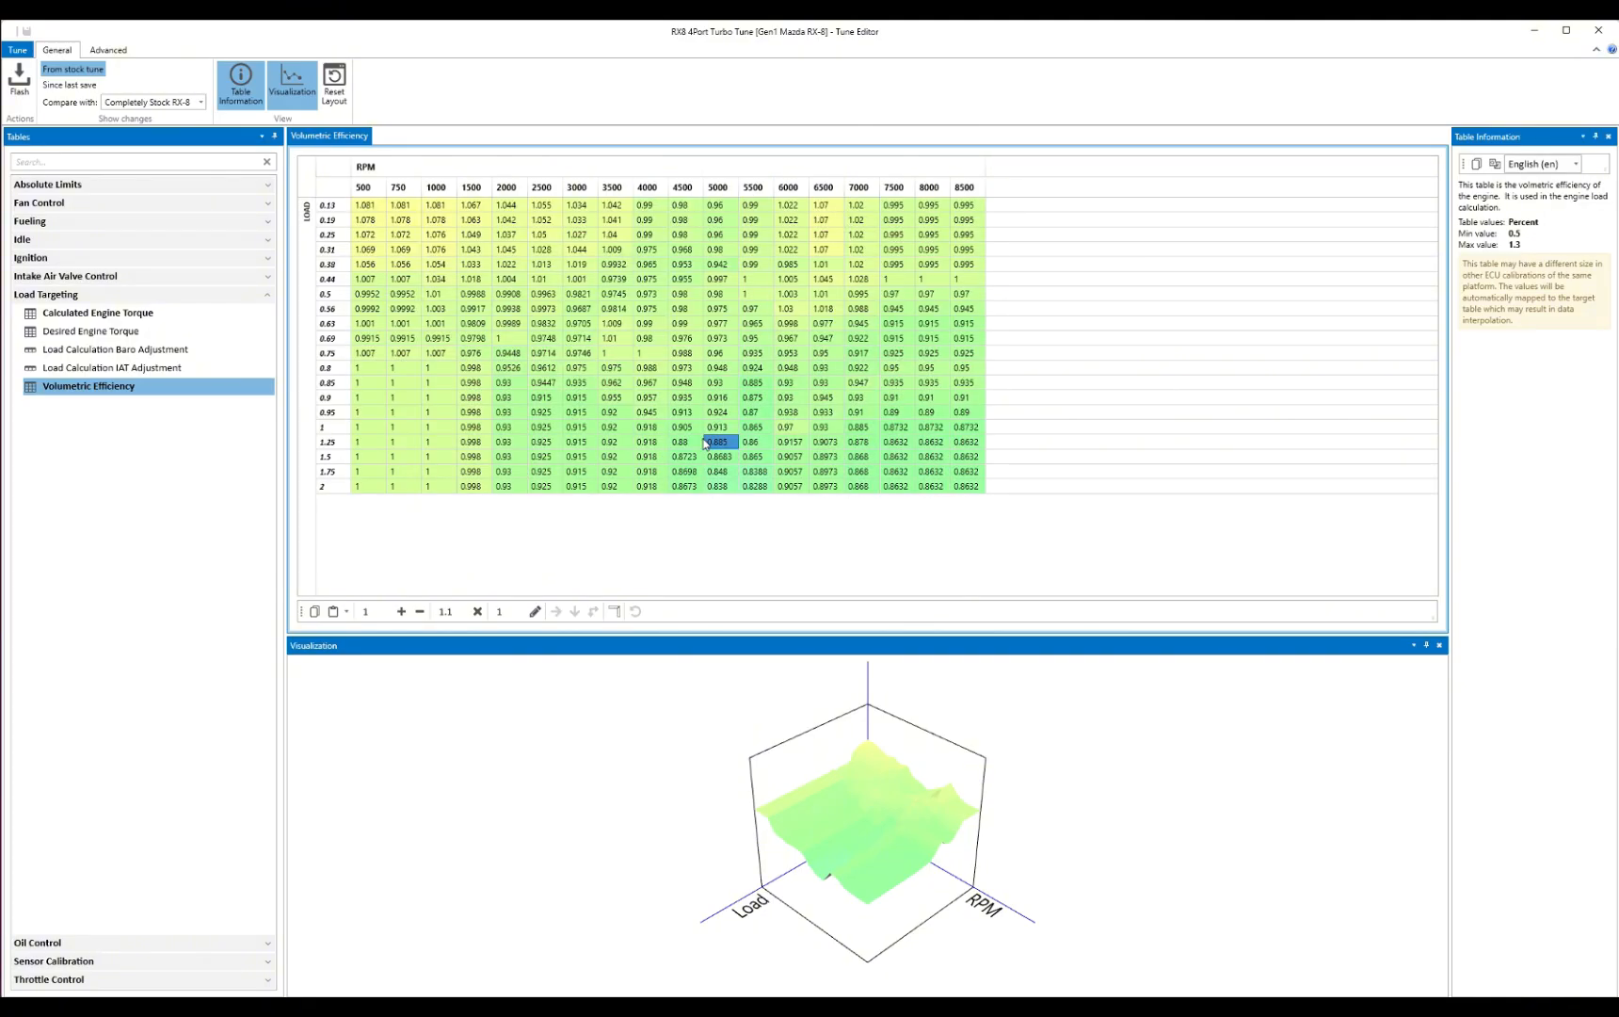
- Open the MAF Sensor Calibration table from the Sensor Calibration group and examine its mass air flow values at the higher sensor voltages
{"action": "left_click", "coordinate": [109, 959]}
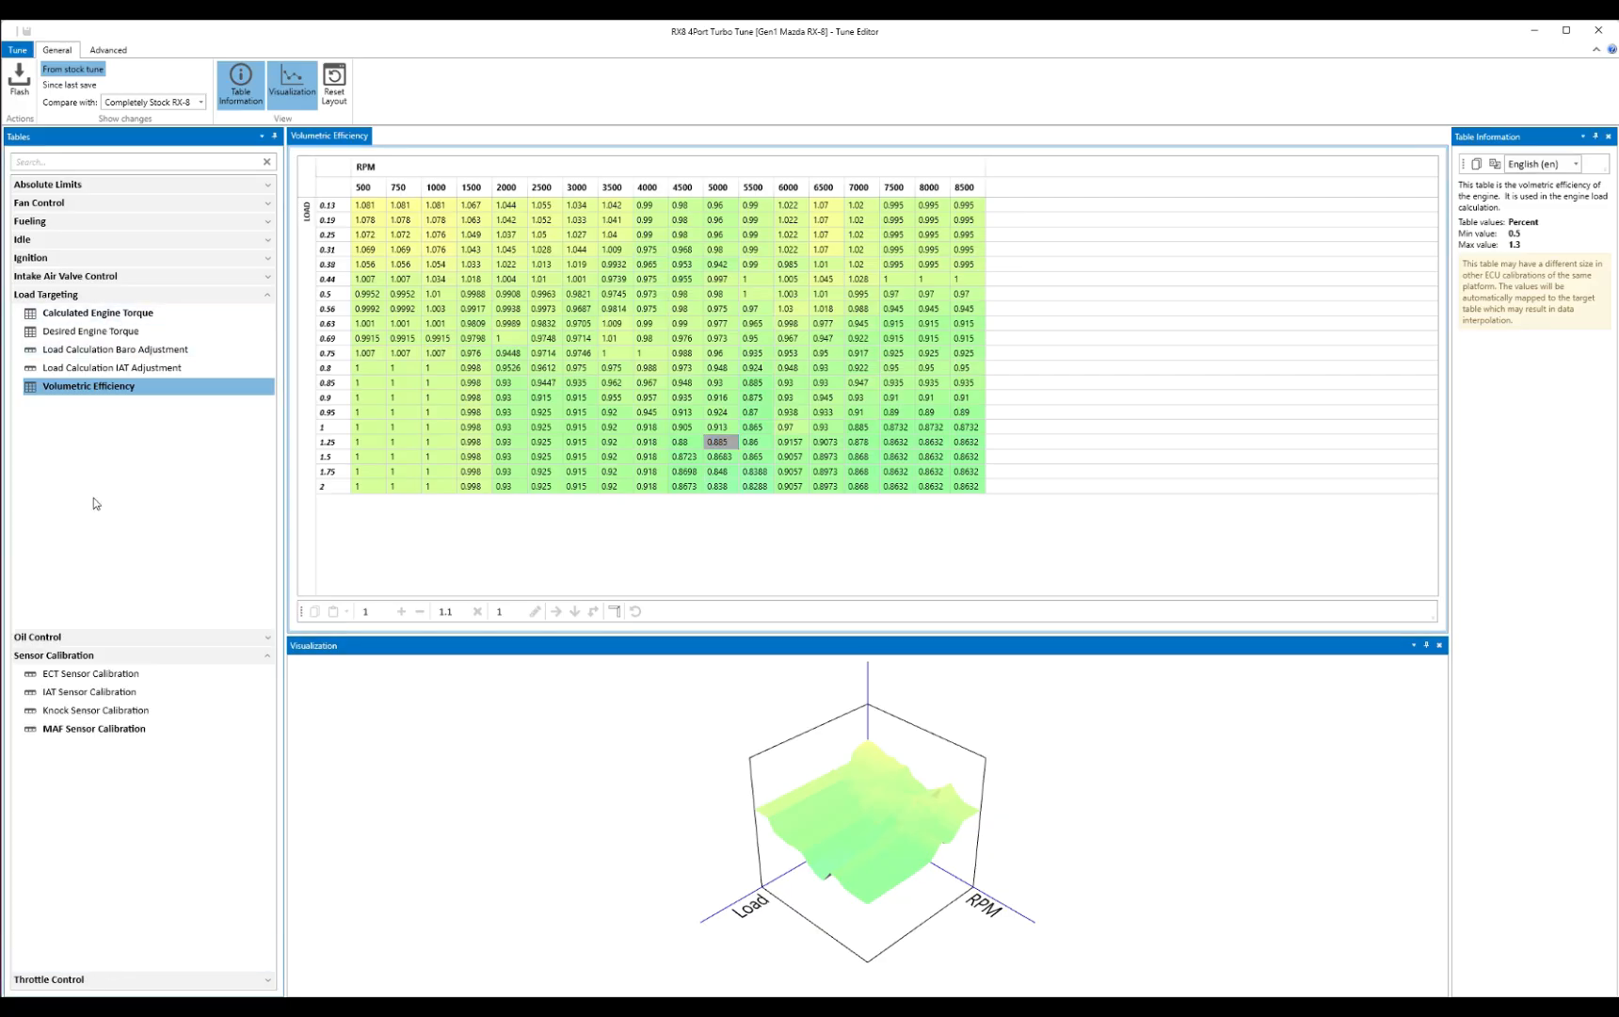
{"action": "left_click", "coordinate": [99, 730]}
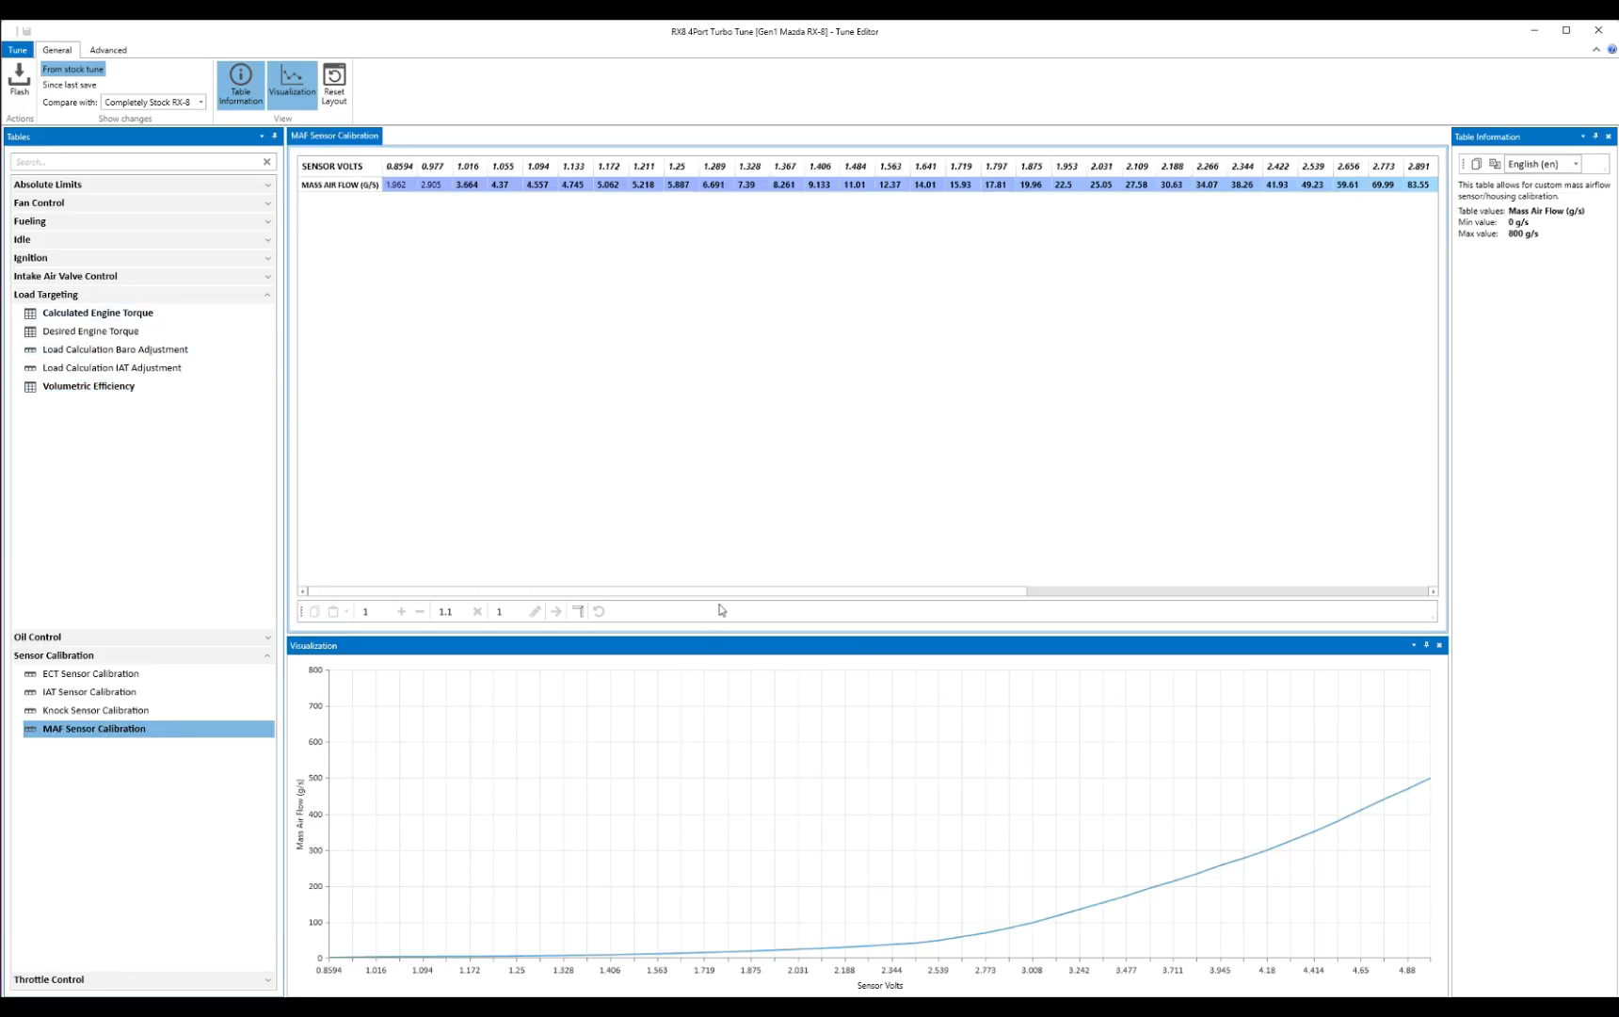
{"action": "left_click_drag", "start_coordinate": [722, 593], "coordinate": [1248, 579]}
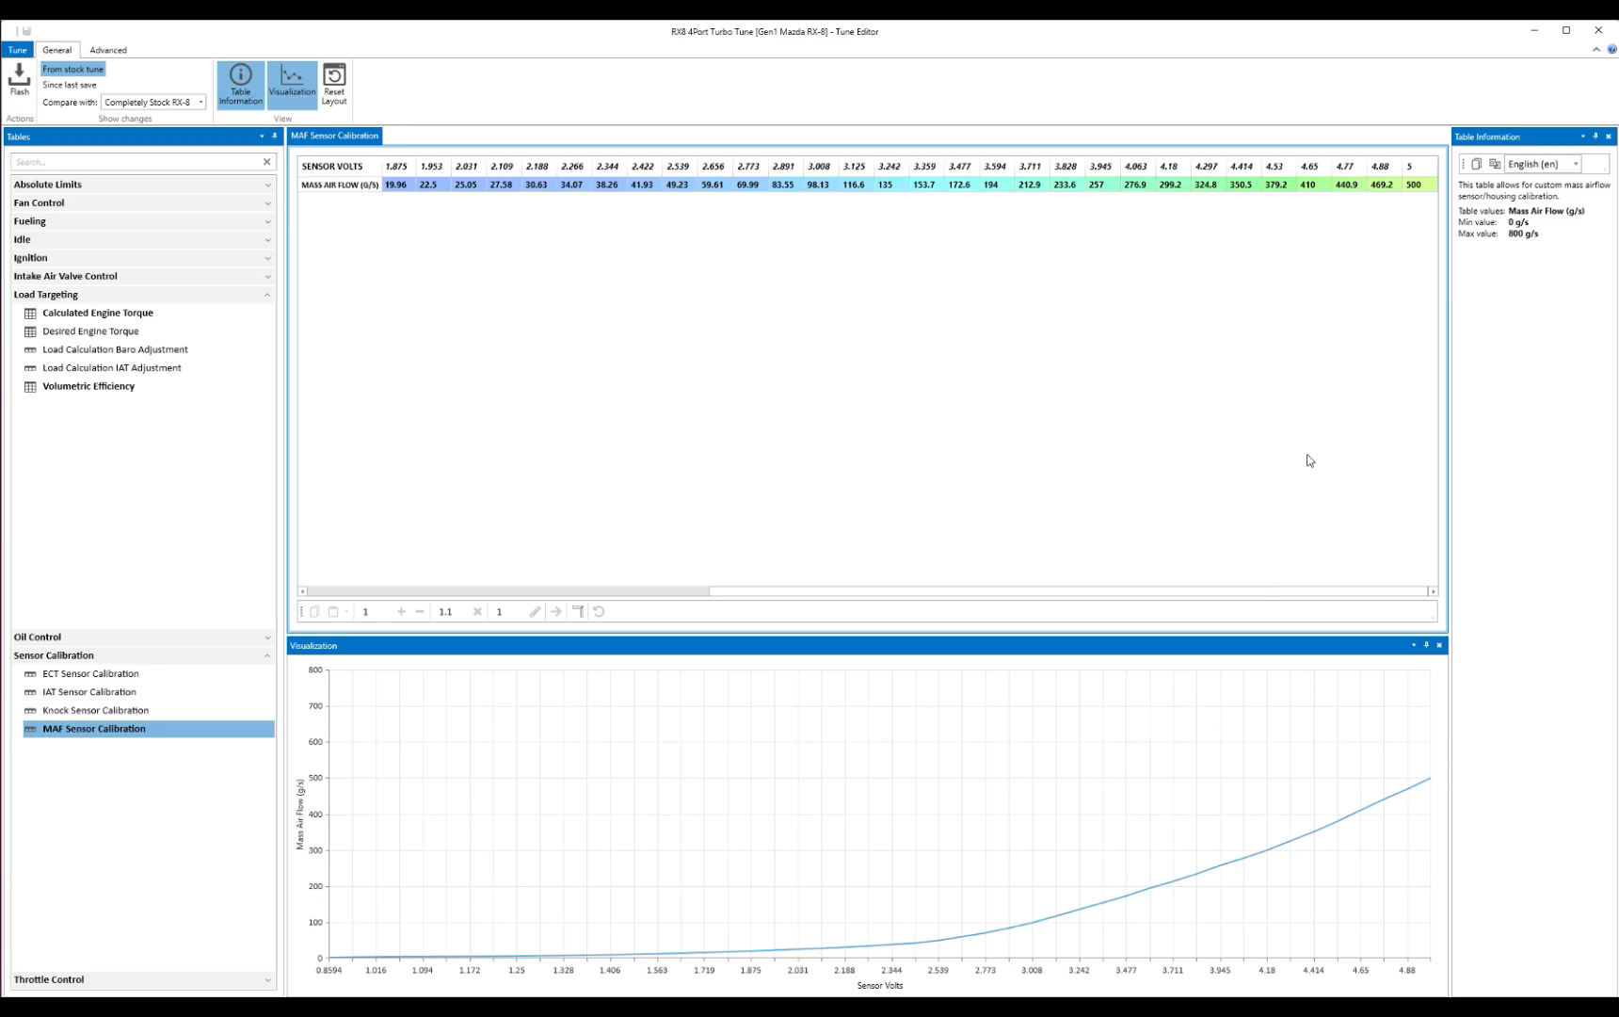
{"action": "left_click_drag", "start_coordinate": [1382, 188], "coordinate": [1175, 195]}
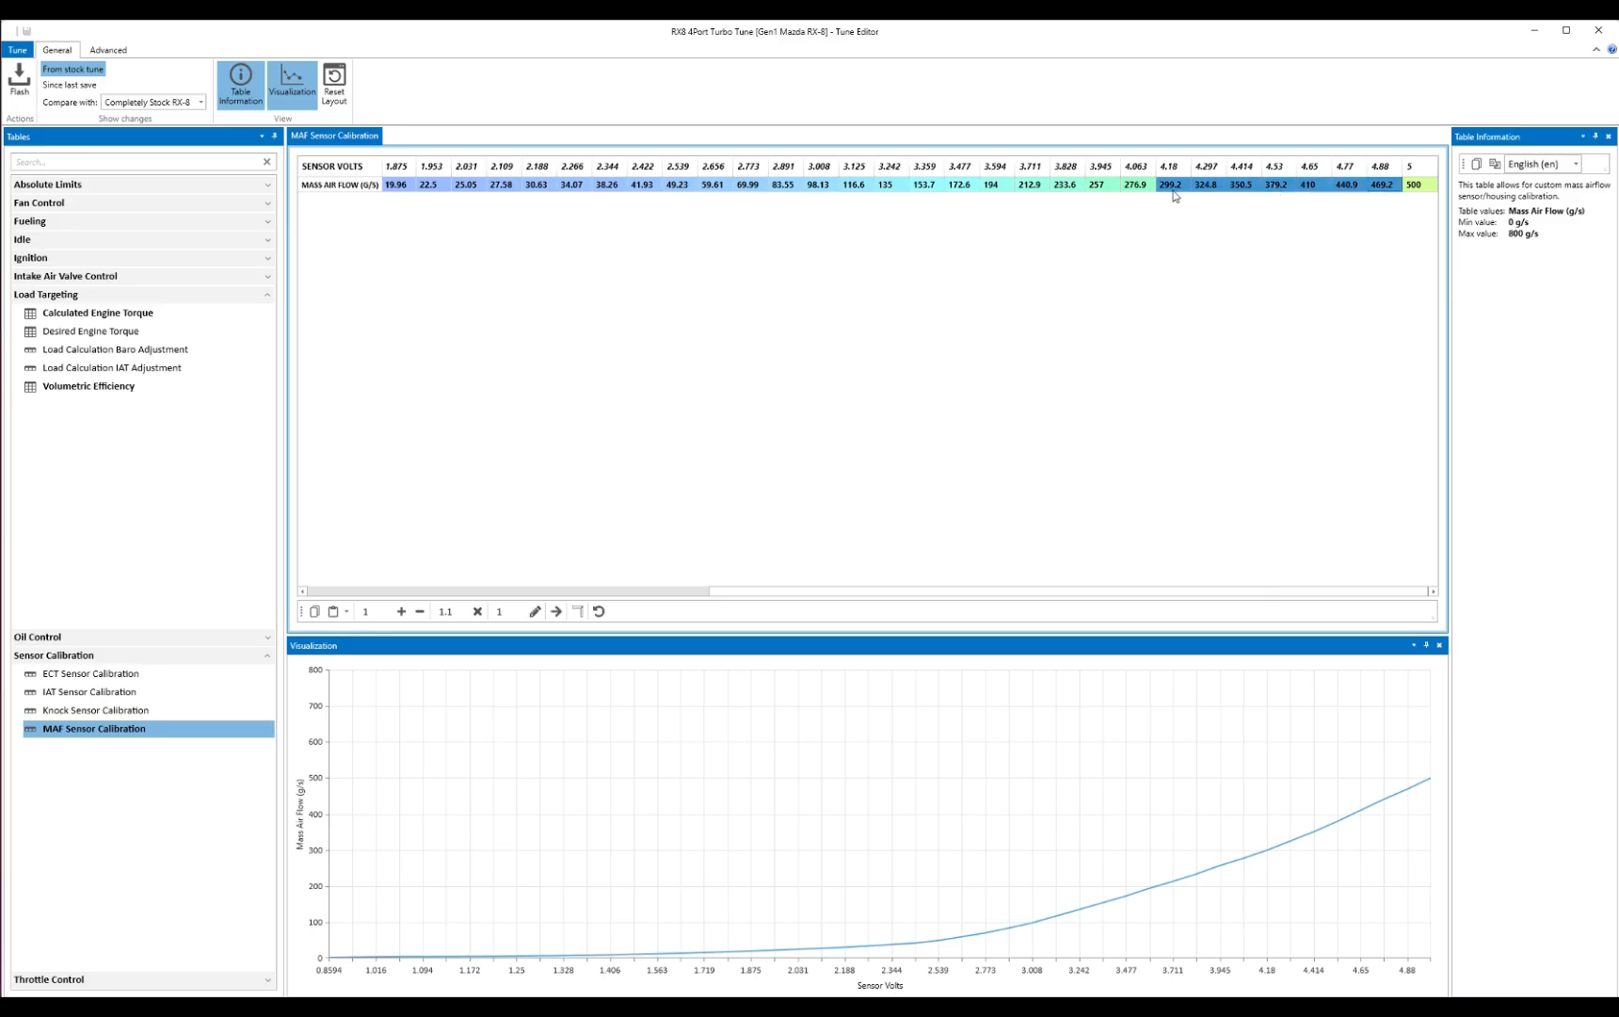
{"action": "left_click", "coordinate": [1024, 189]}
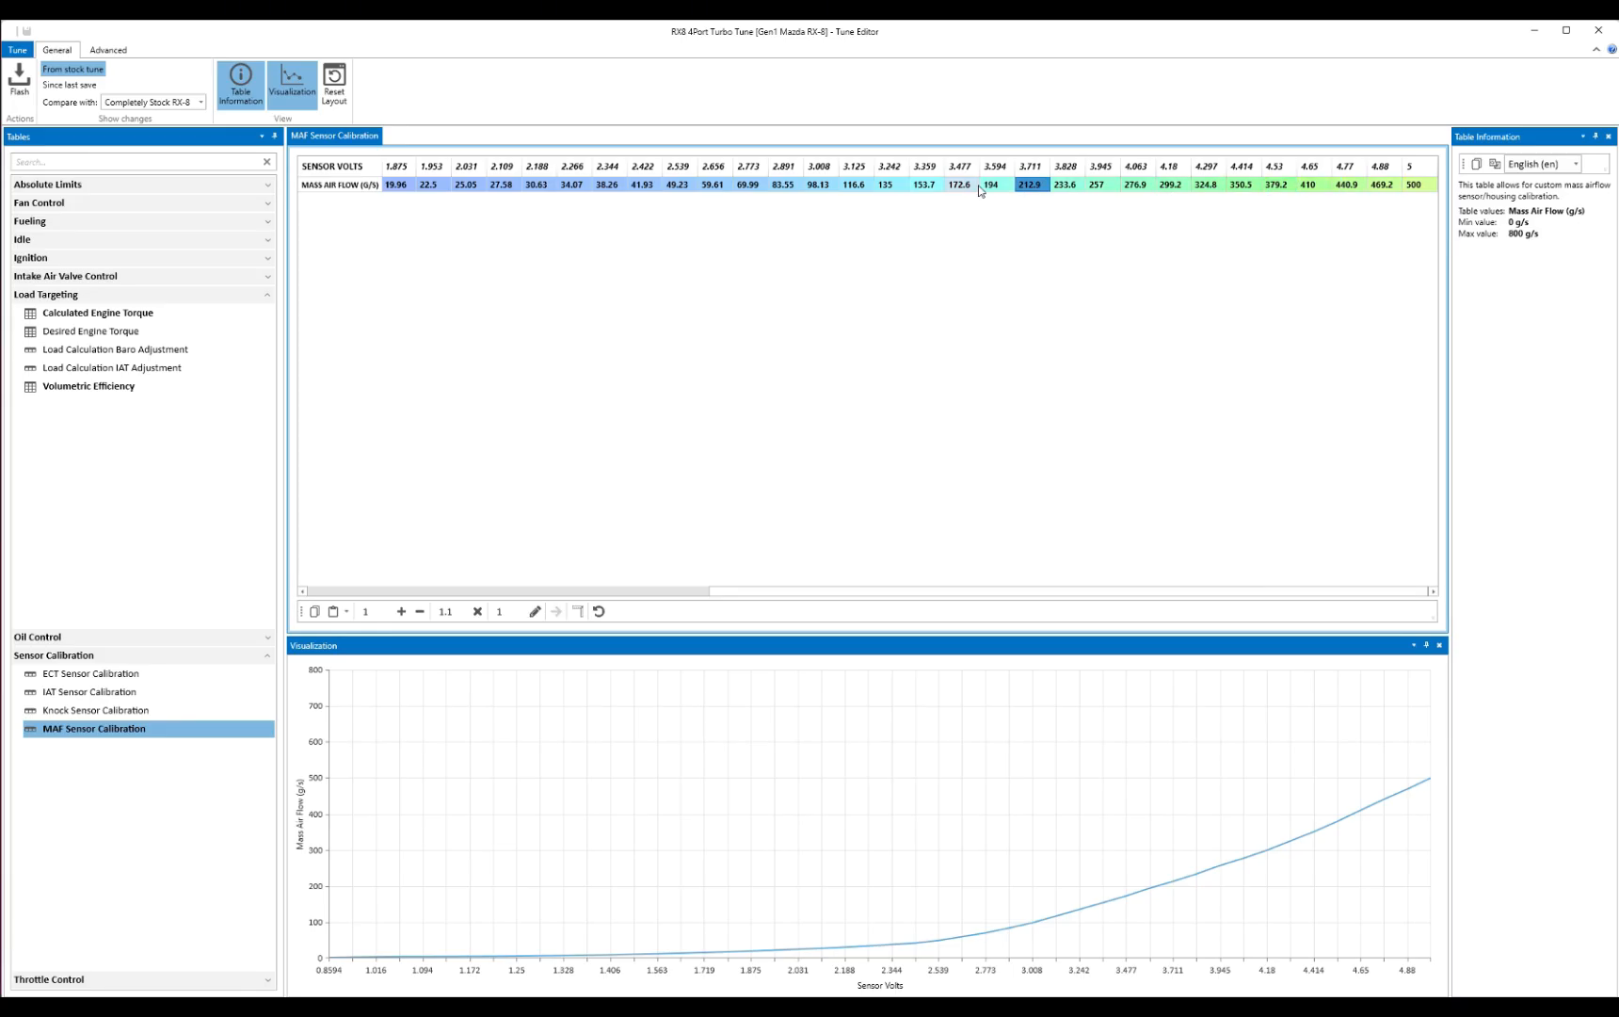
{"action": "left_click", "coordinate": [1073, 188]}
{"action": "left_click_drag", "start_coordinate": [928, 185], "coordinate": [1351, 190]}
{"action": "key", "text": "Right"}
- Return to the Volumetric Efficiency table and review its full range of cells through 8500 RPM and 2 load
{"action": "left_click", "coordinate": [127, 387]}
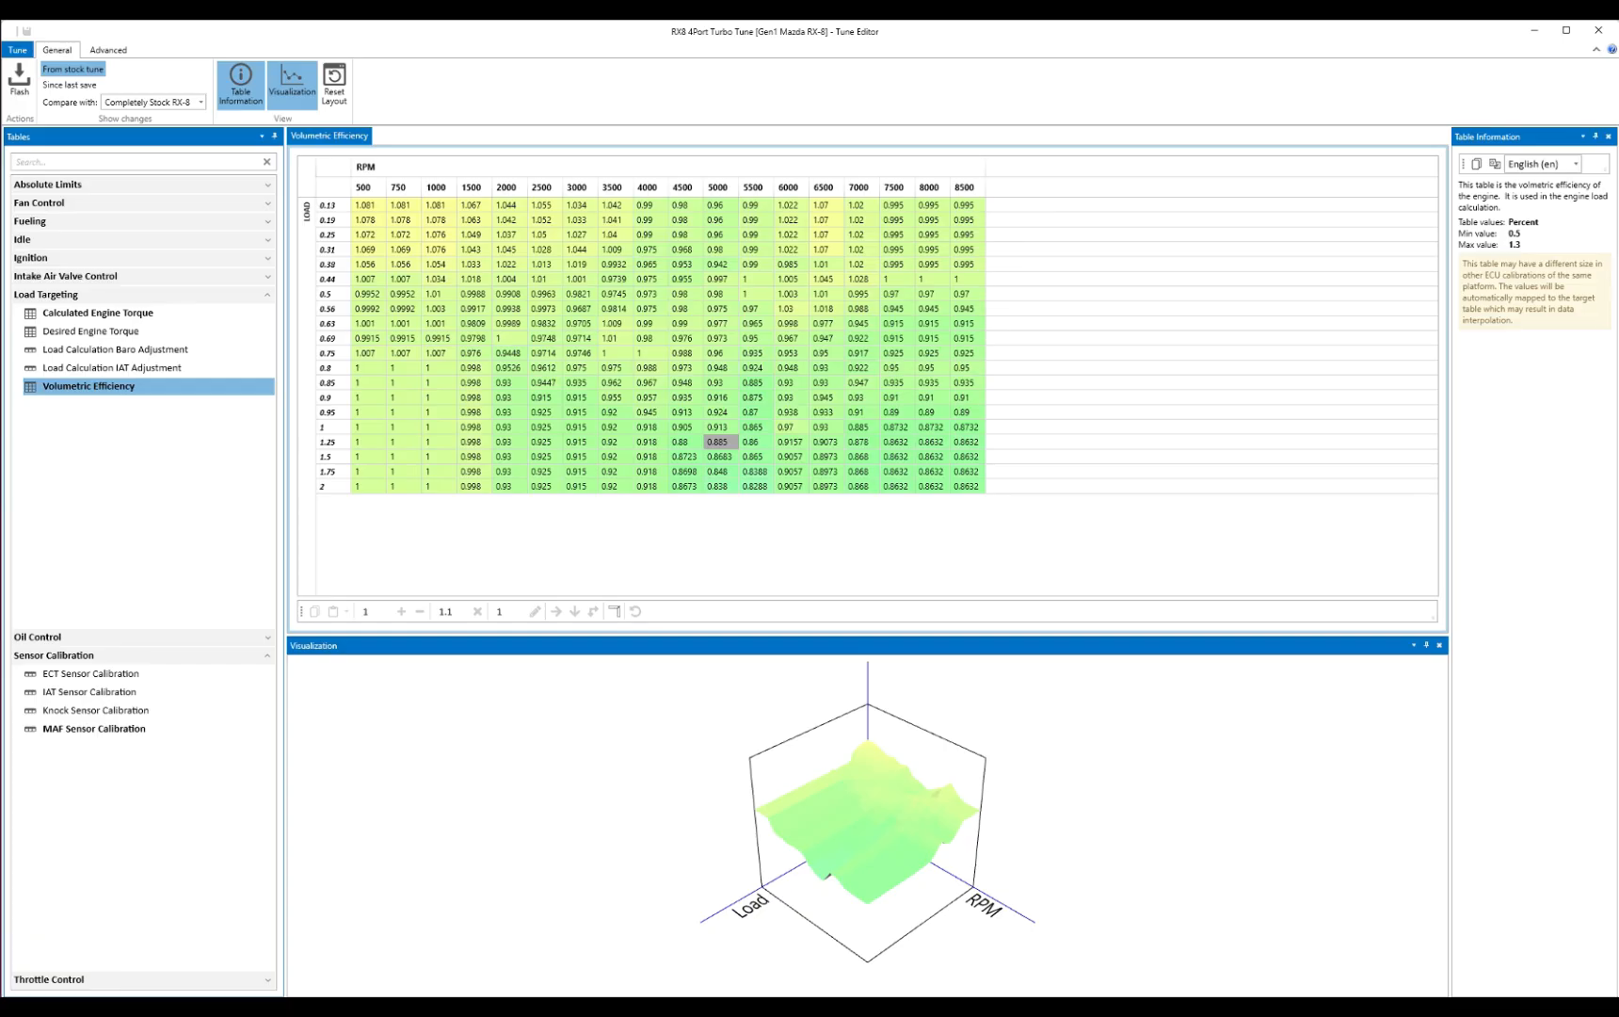
{"action": "left_click", "coordinate": [756, 486]}
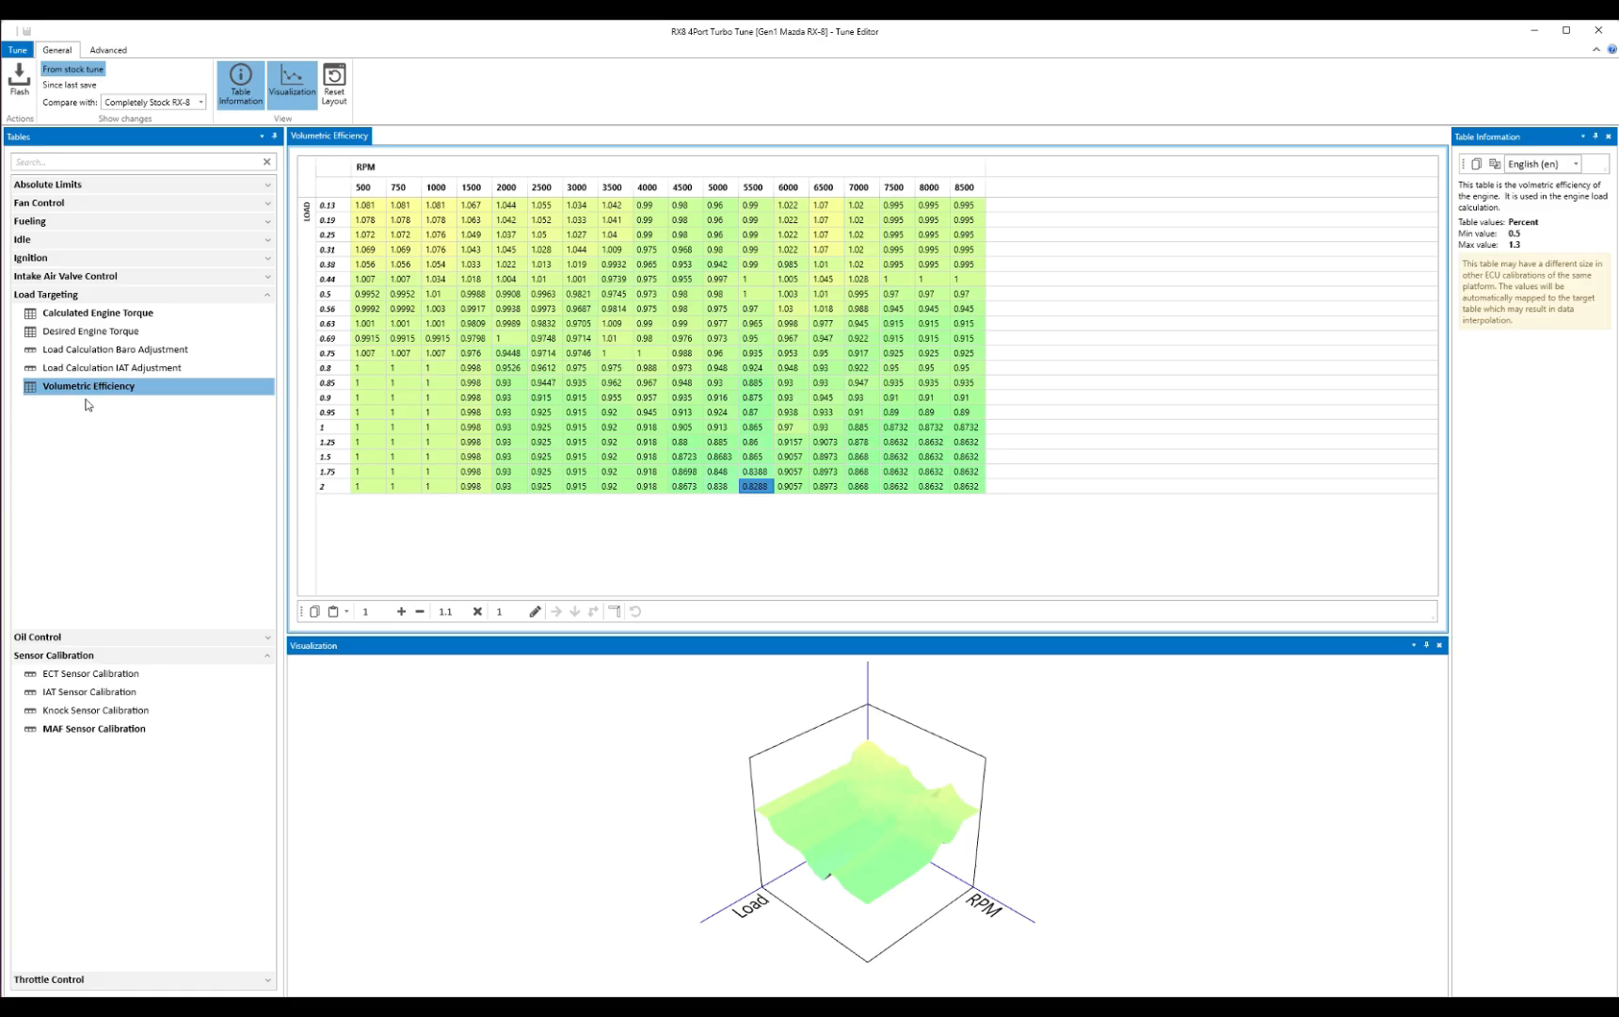
{"action": "left_click_drag", "start_coordinate": [363, 204], "coordinate": [966, 499]}
{"action": "left_click", "coordinate": [967, 488]}
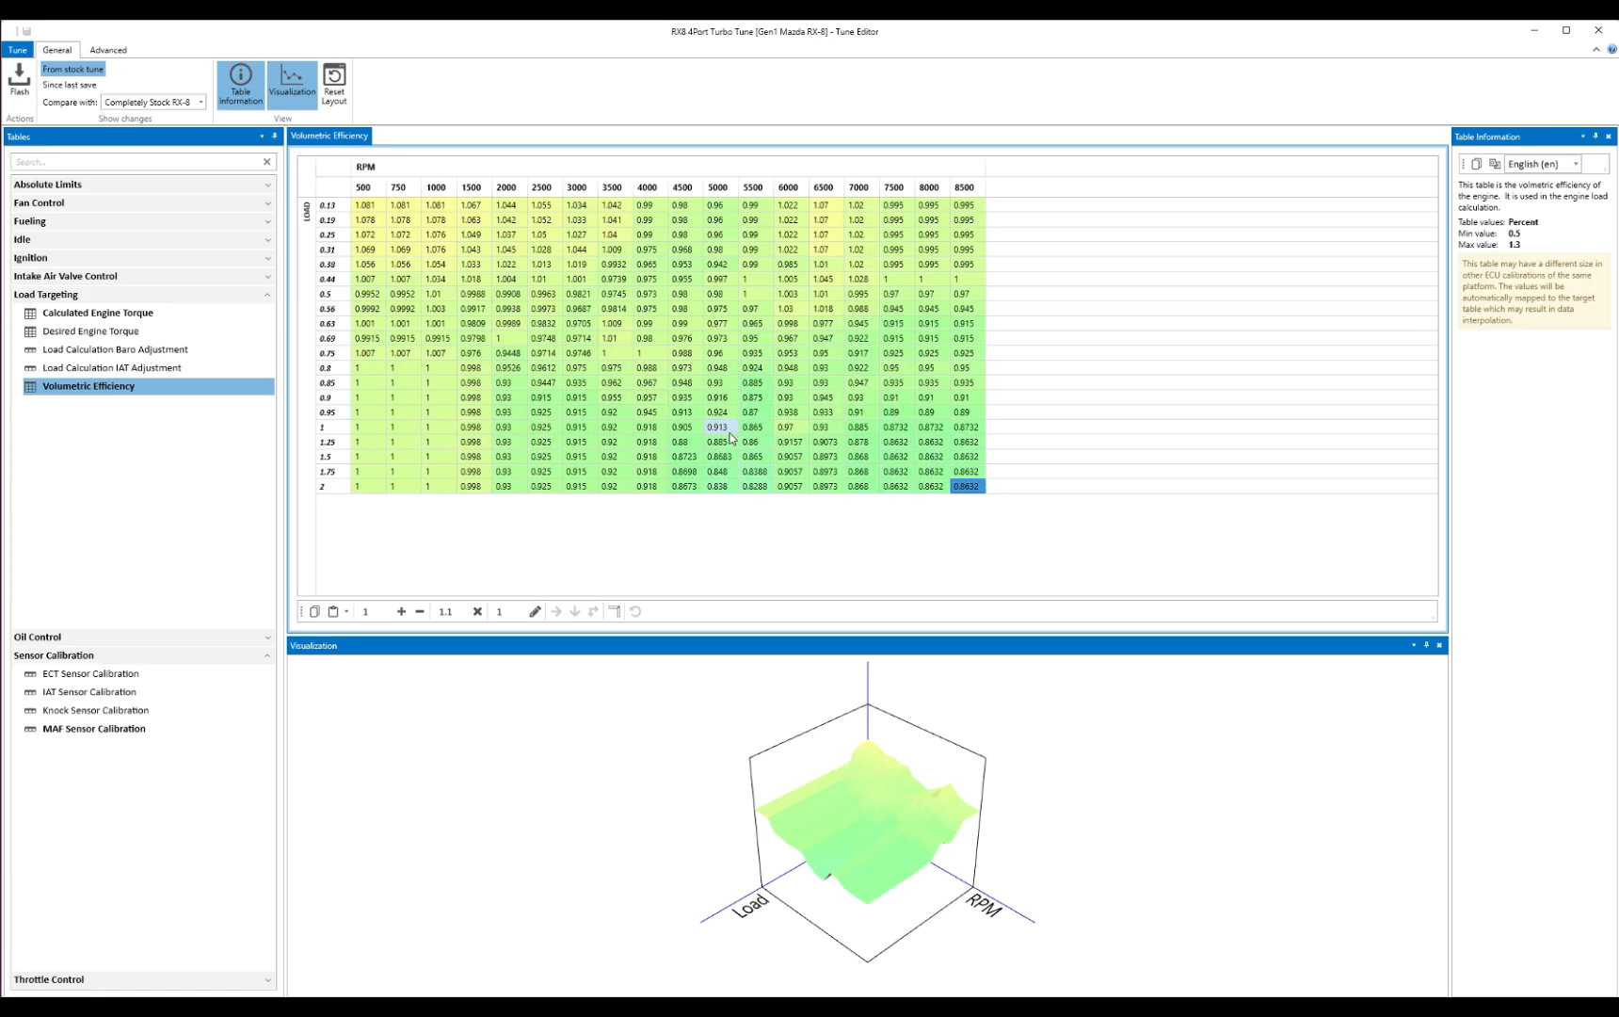
{"action": "mouse_move", "coordinate": [730, 438]}
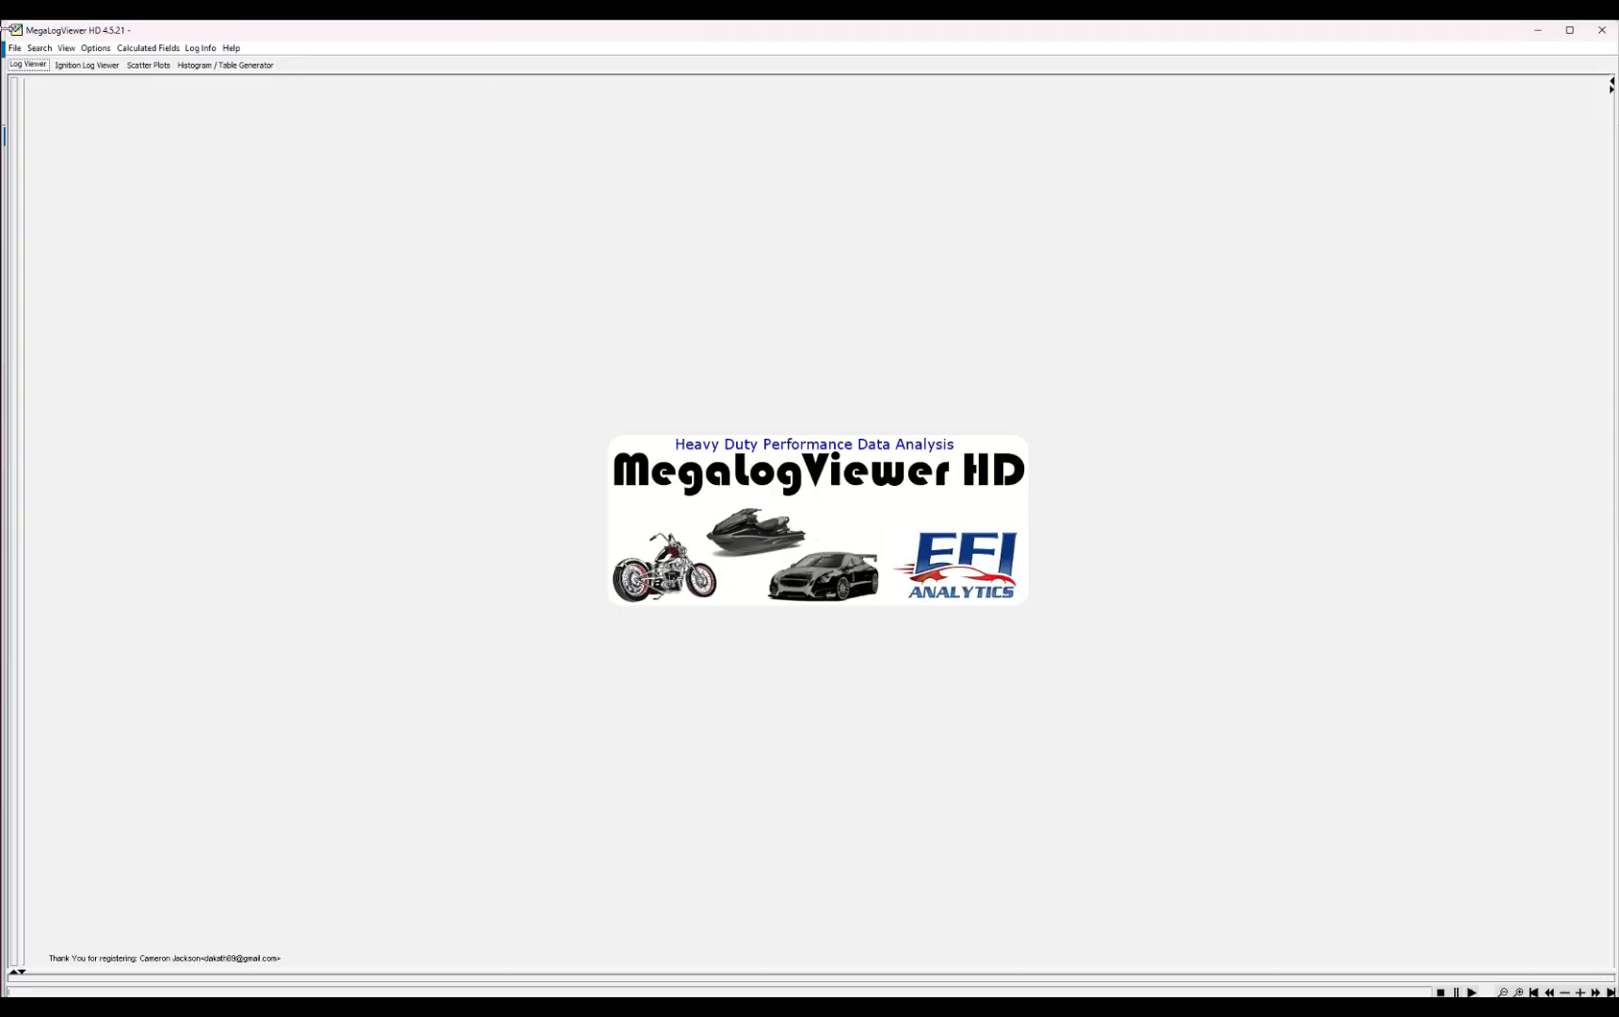
- Switch to MegaLogViewer HD and open the 3.10 After Pedders data log from the VersaTuner Logs 3.10 After Pedders folder
{"action": "left_click", "coordinate": [13, 48]}
{"action": "left_click", "coordinate": [37, 65]}
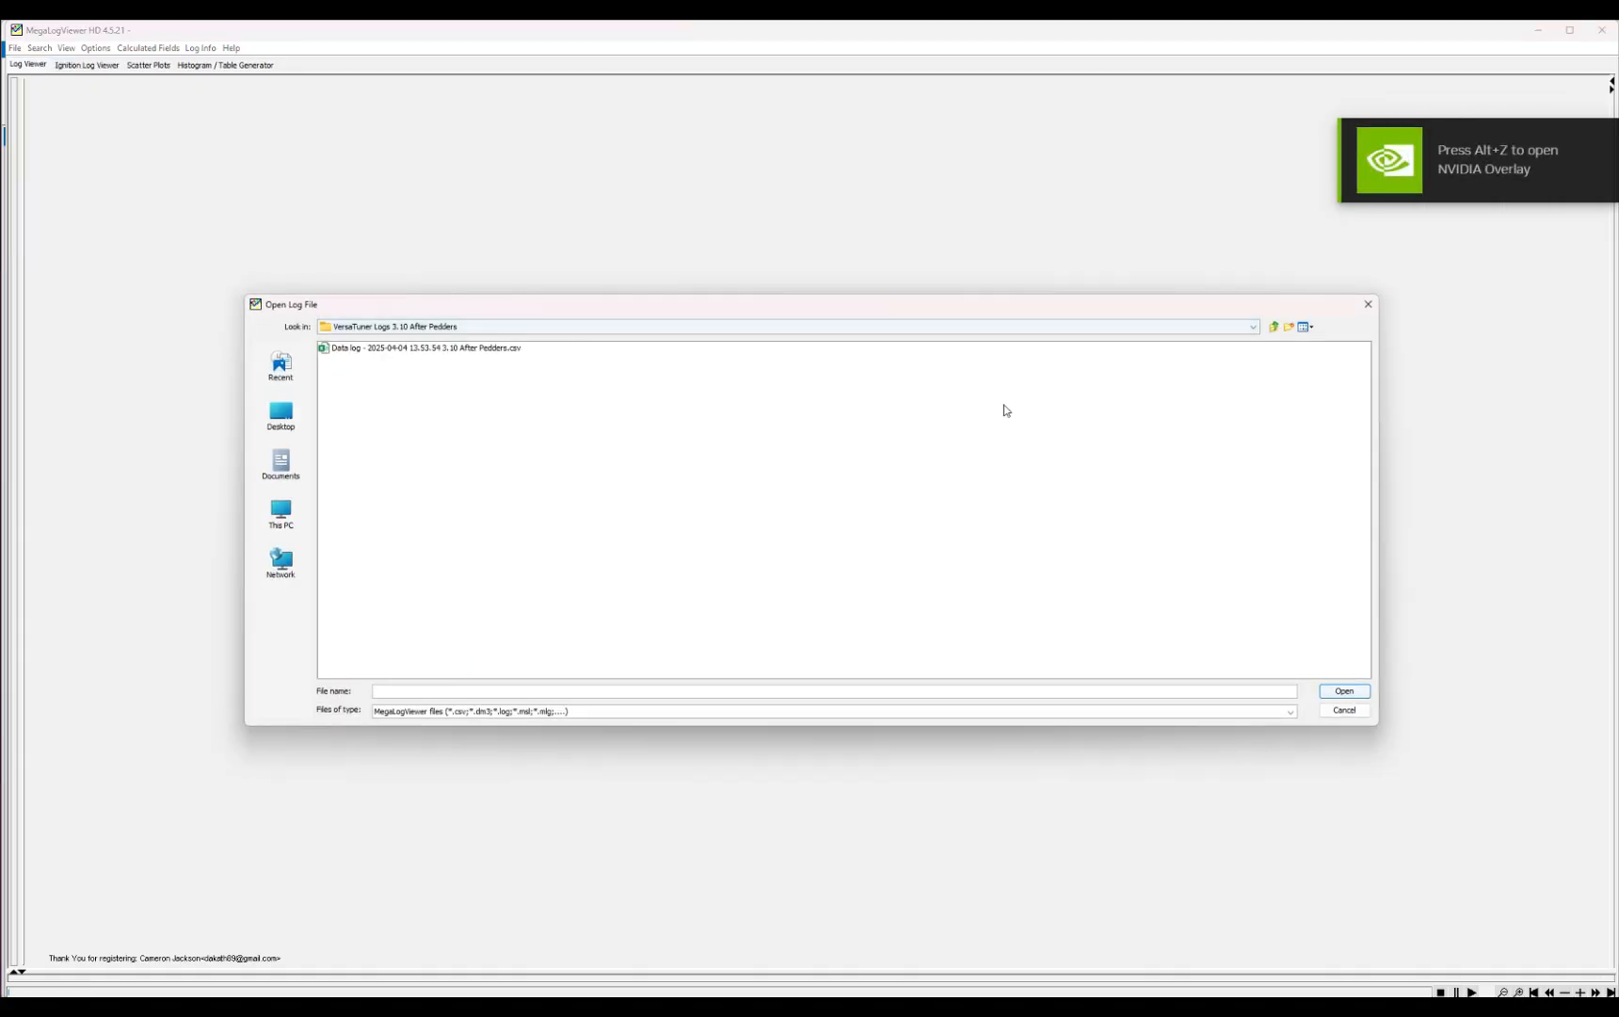
{"action": "left_click", "coordinate": [1270, 328]}
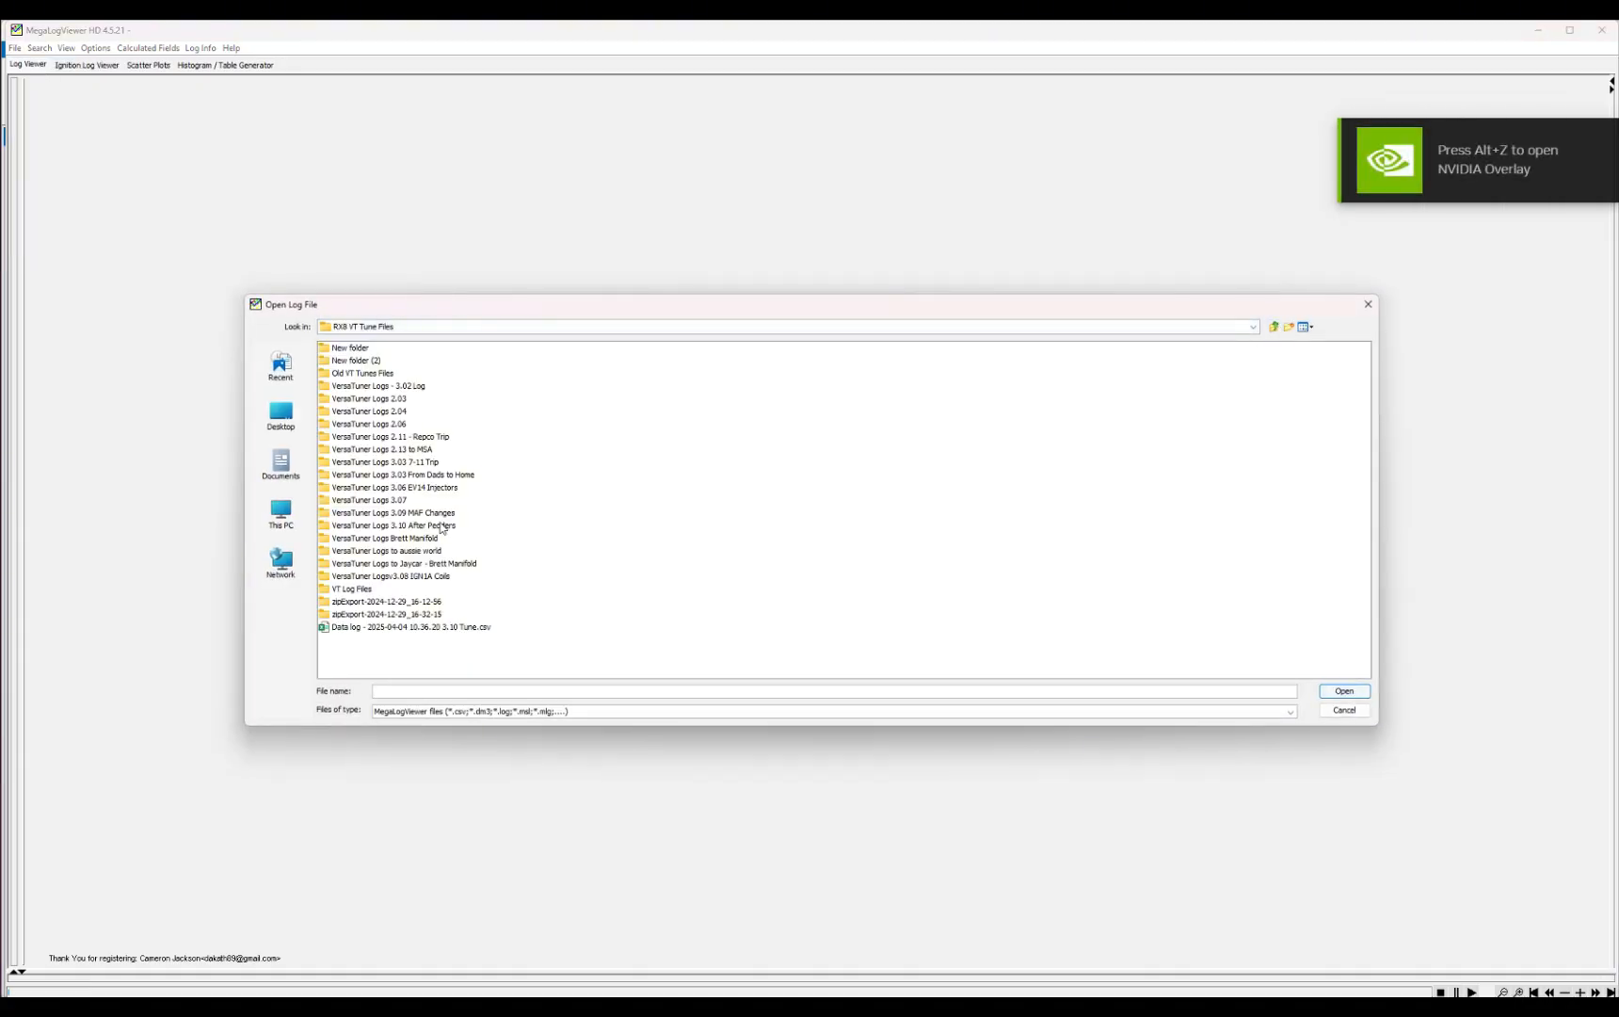
{"action": "double_click", "coordinate": [442, 525]}
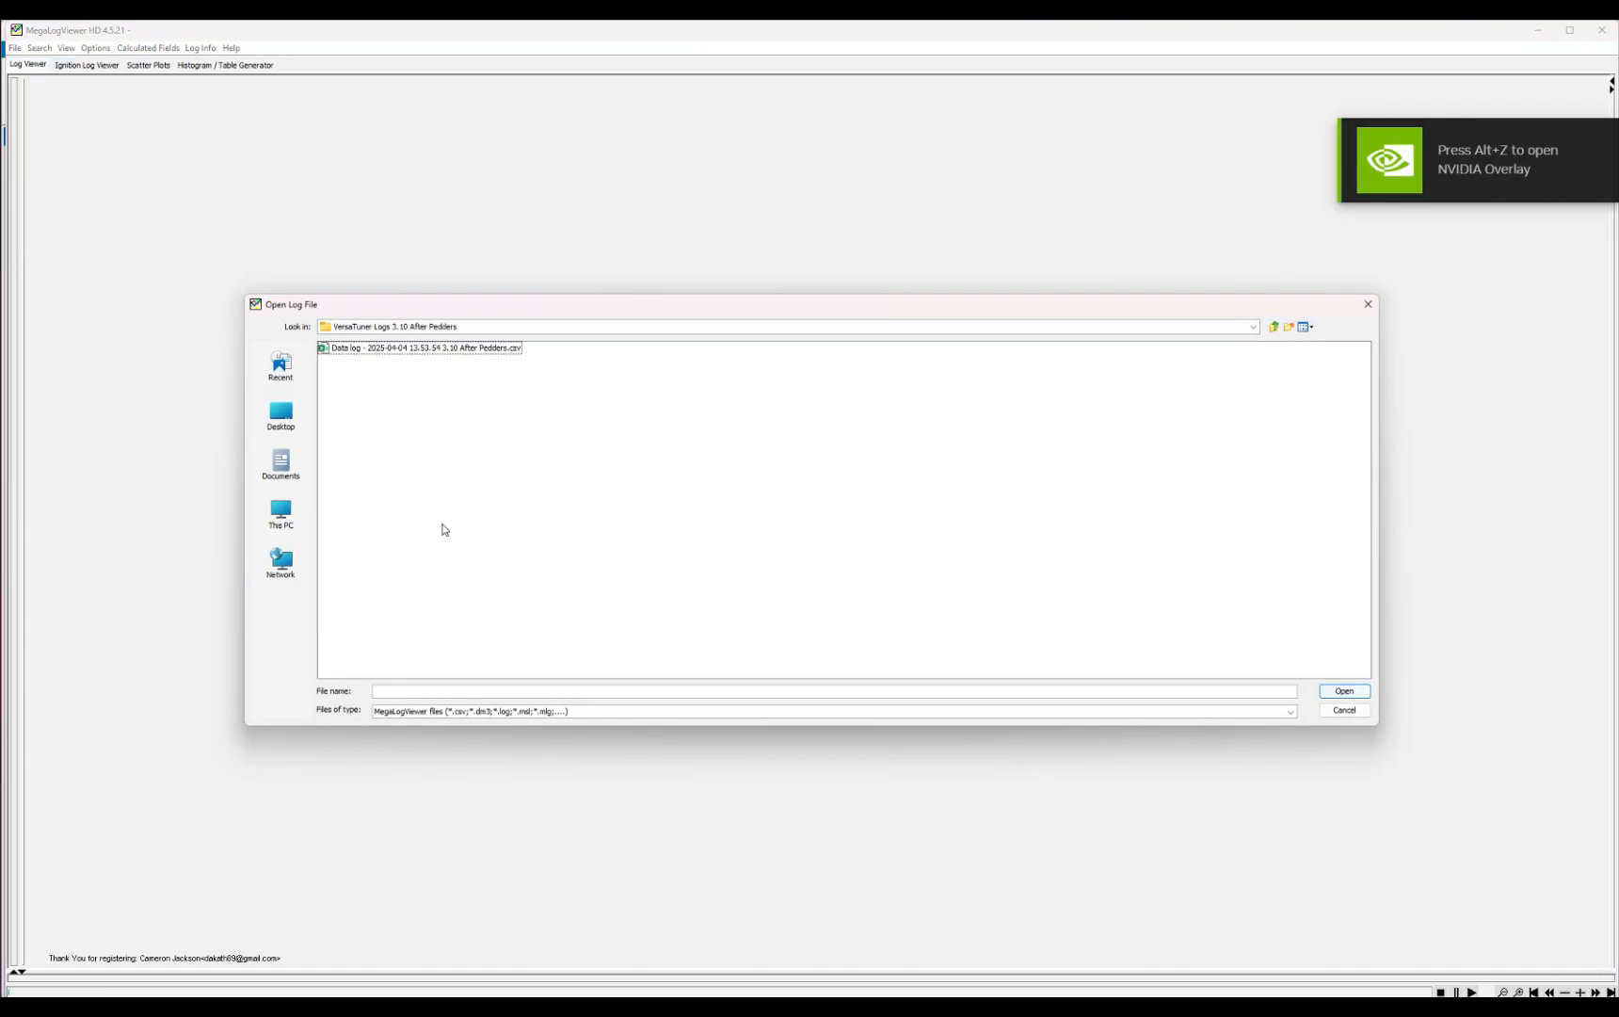
{"action": "double_click", "coordinate": [466, 348]}
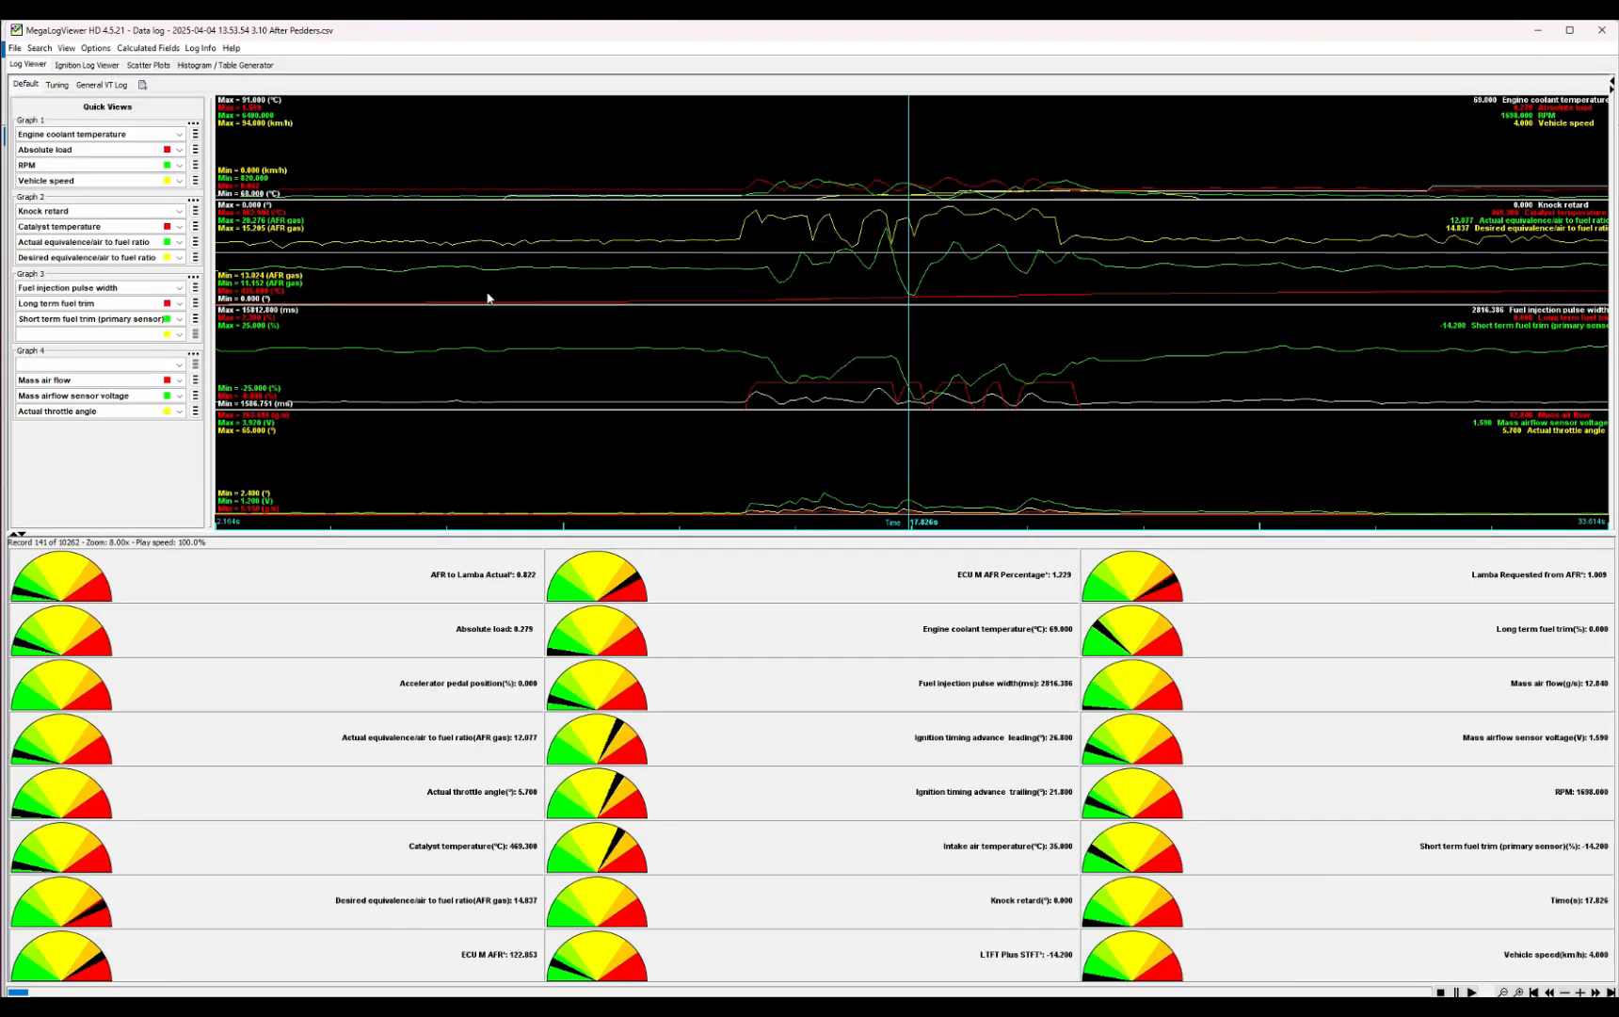
- Load the saved Mass air flow vs. RPM vs. ECU M AFR histogram and set its Z axis to Actual equivalence/air to fuel ratio
{"action": "left_click", "coordinate": [209, 65]}
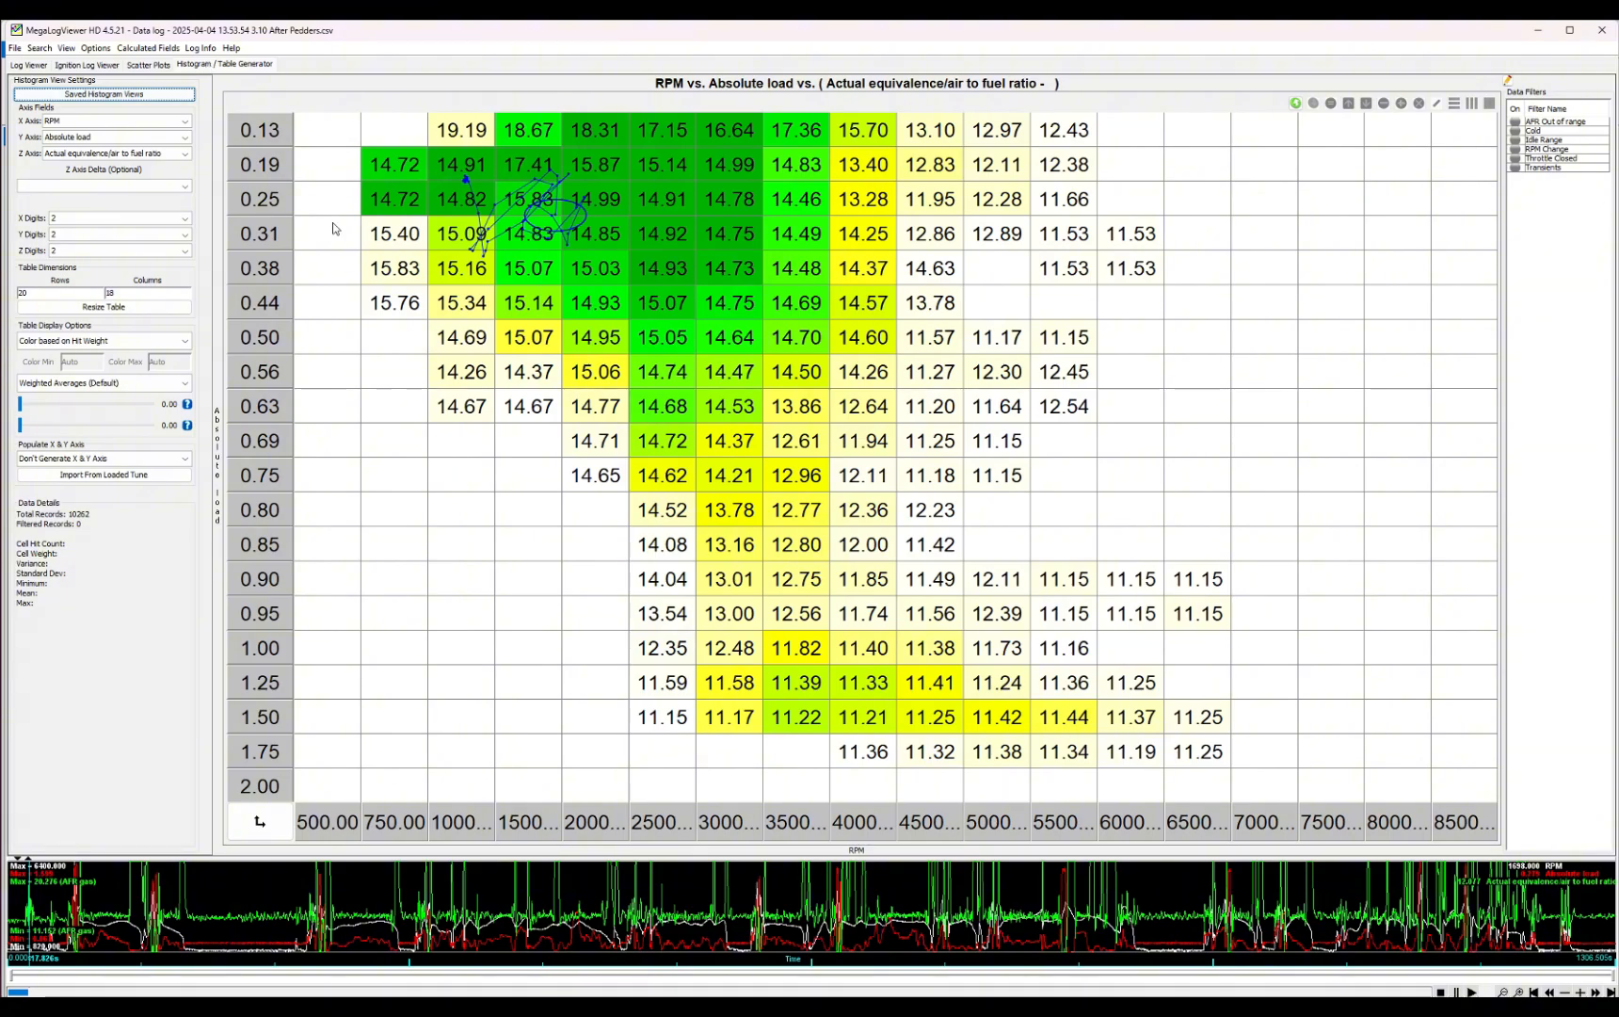
{"action": "left_click", "coordinate": [122, 94]}
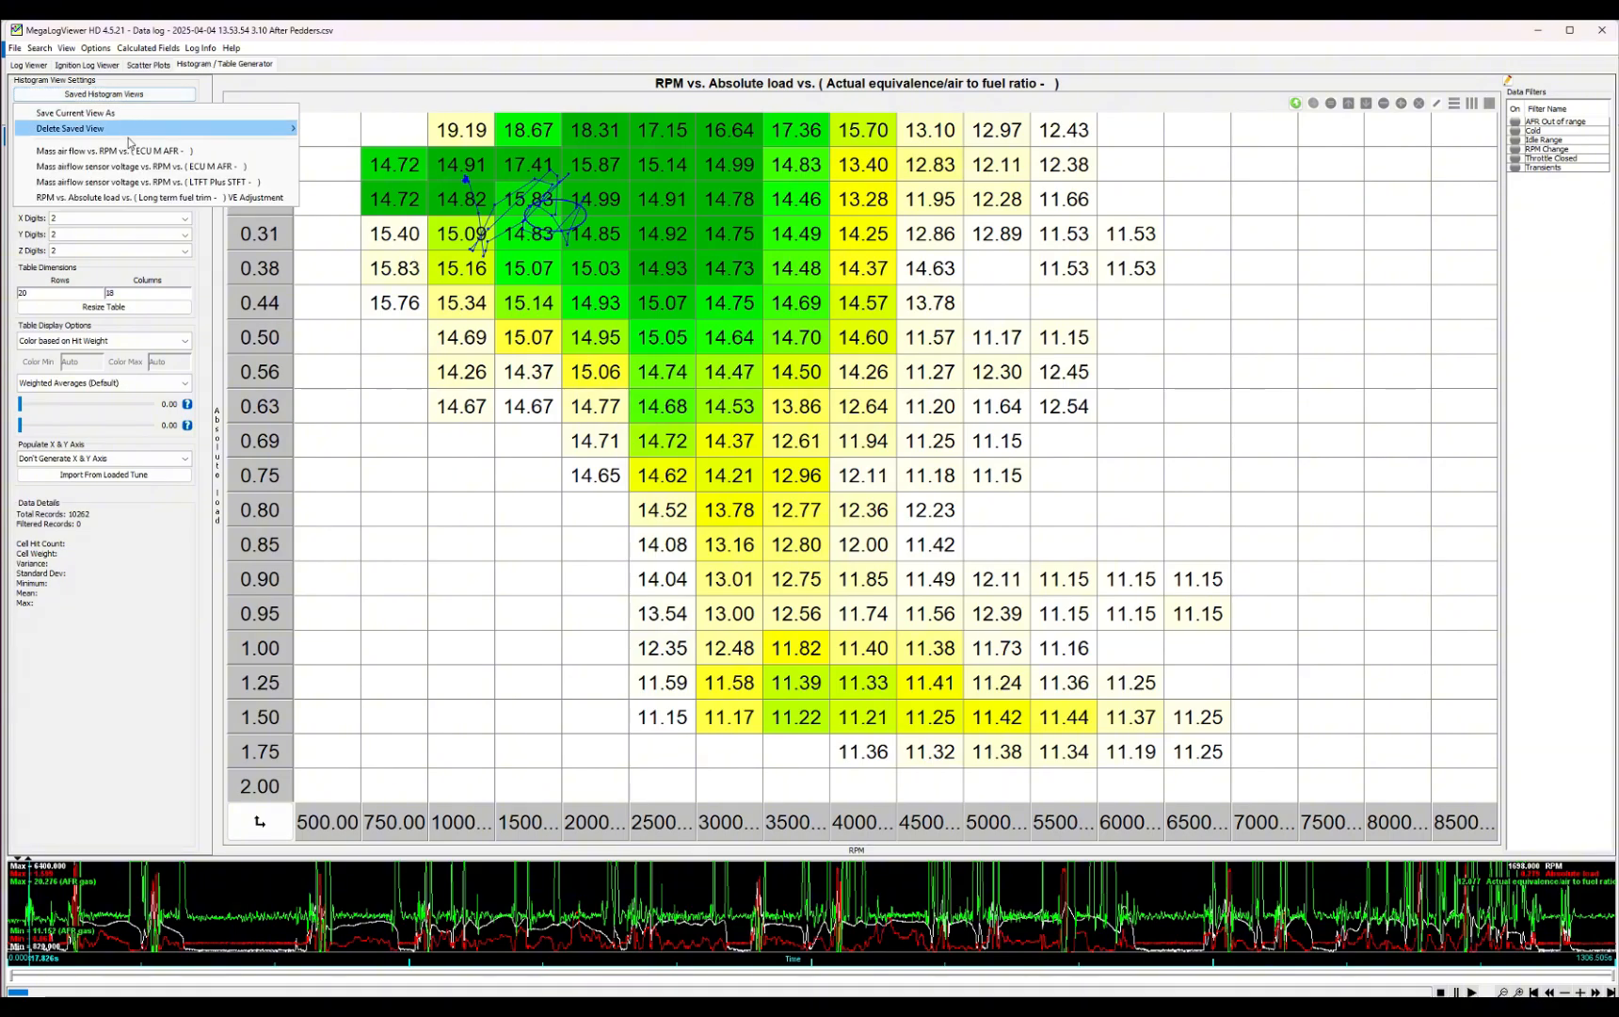
{"action": "left_click", "coordinate": [134, 152]}
{"action": "left_click", "coordinate": [134, 152]}
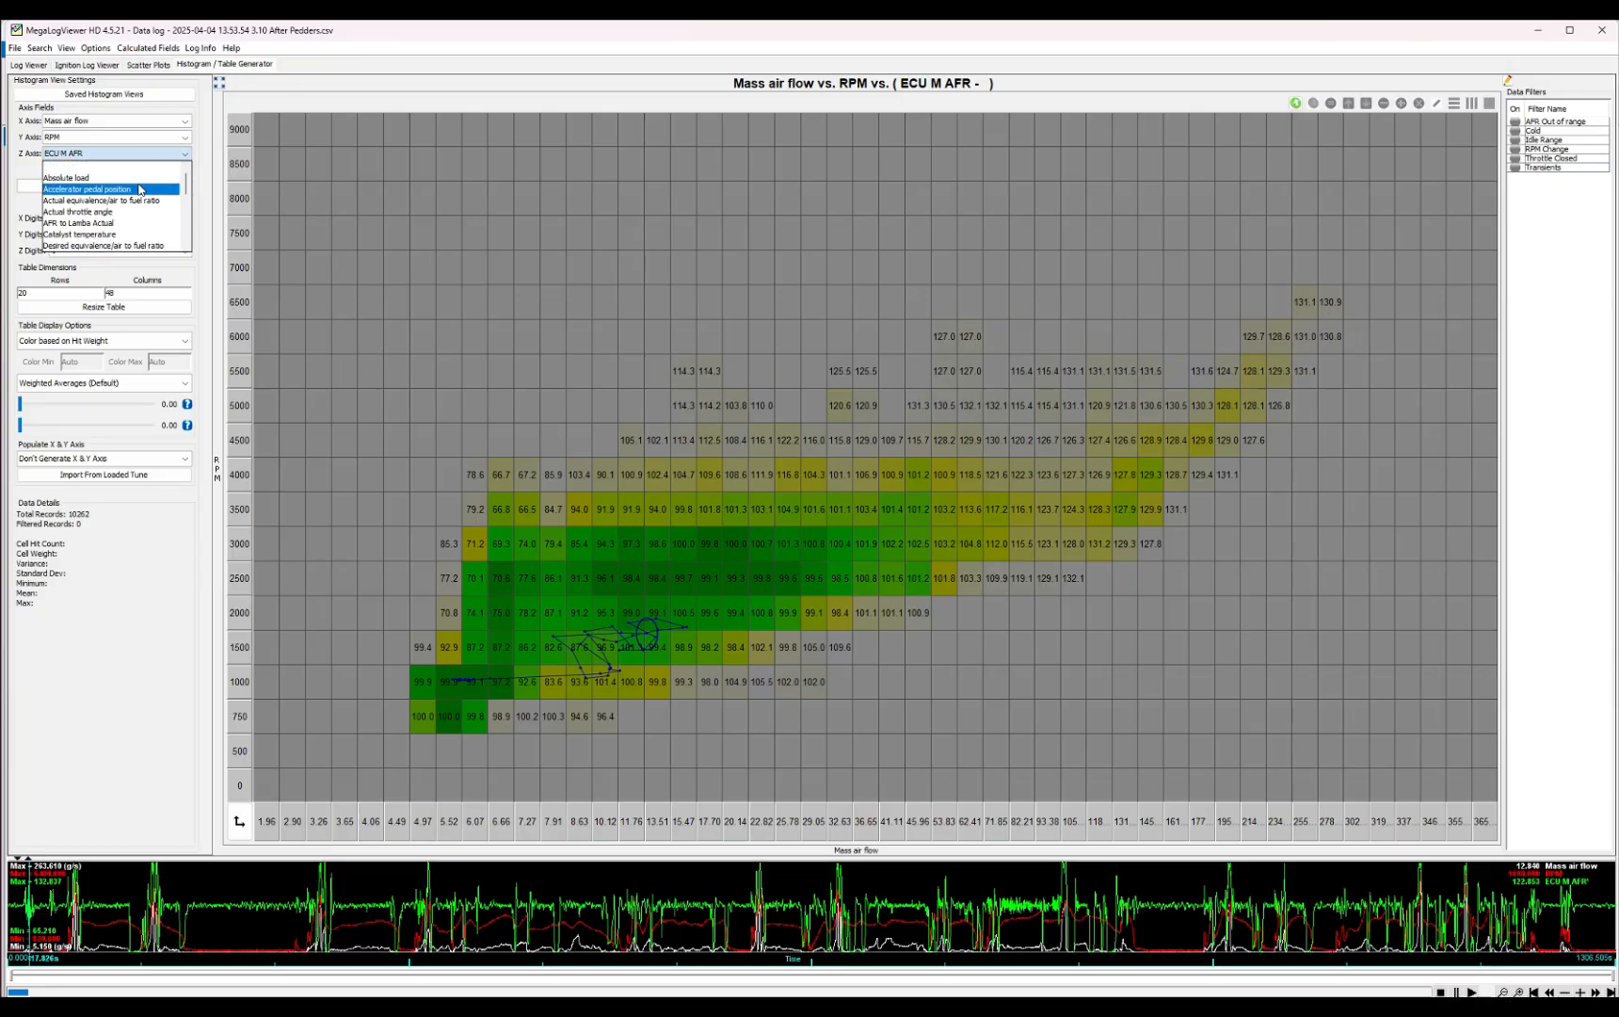
{"action": "left_click", "coordinate": [139, 199]}
- Set the mass air flow histogram's Z axis to LTFT Plus STFT
{"action": "left_click", "coordinate": [144, 153]}
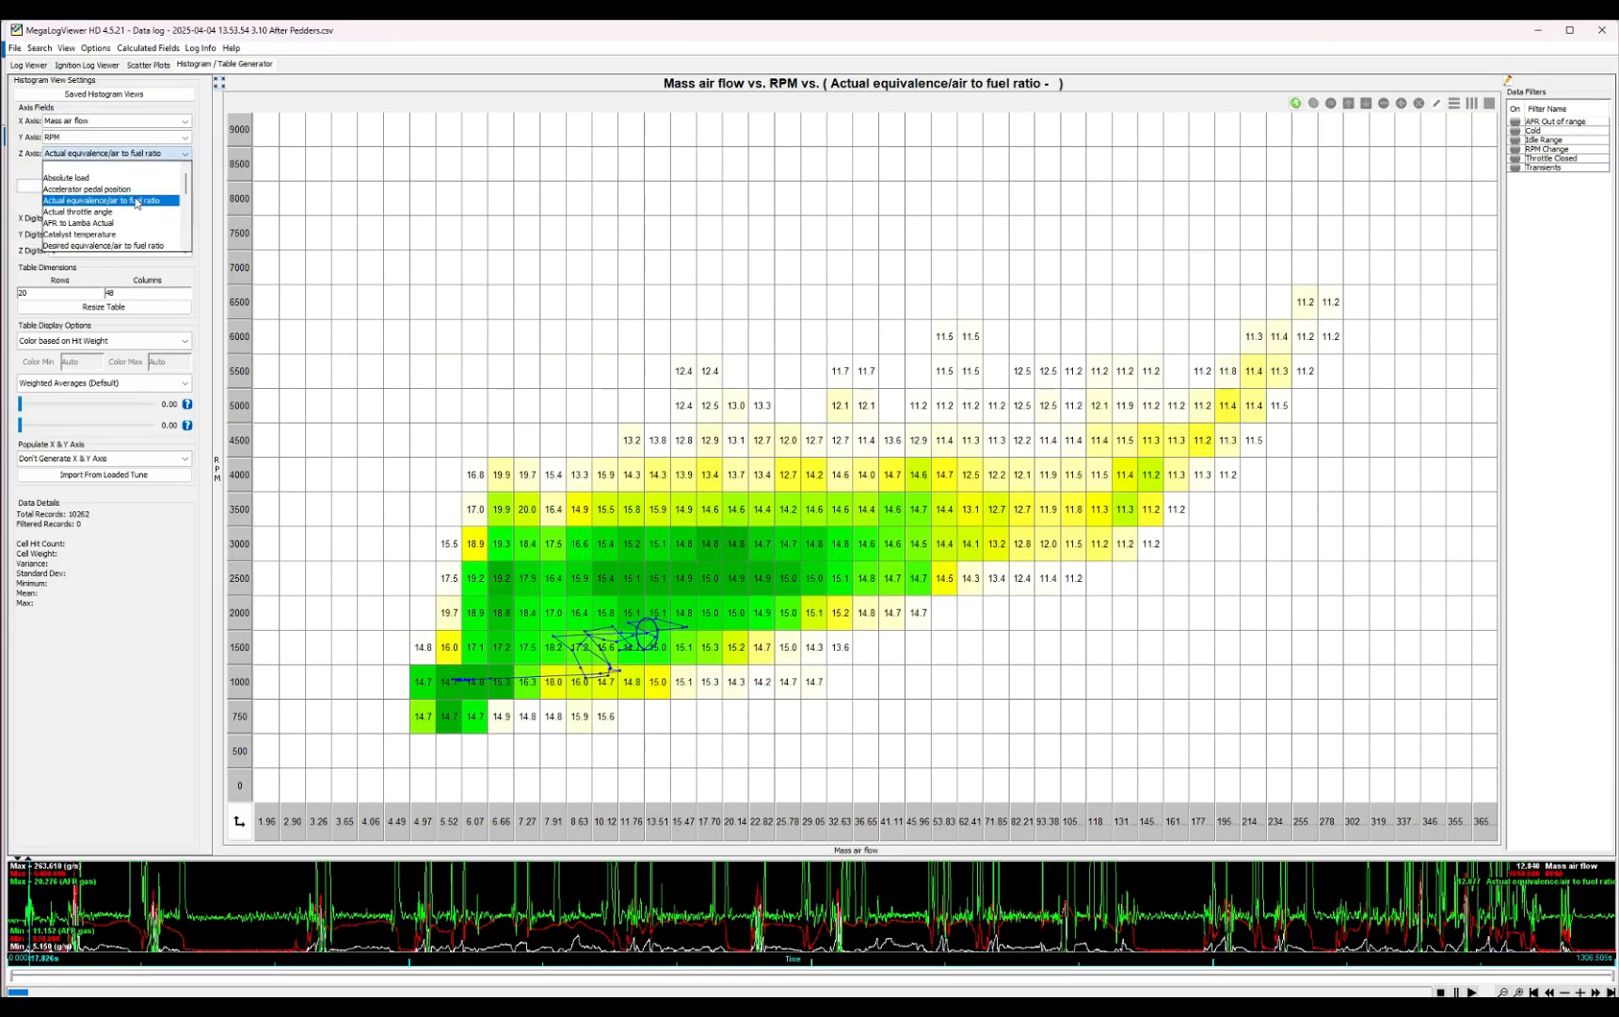
{"action": "scroll", "coordinate": [137, 203], "scroll_direction": "down", "scroll_amount": 2}
{"action": "scroll", "coordinate": [137, 204], "scroll_direction": "down", "scroll_amount": 3}
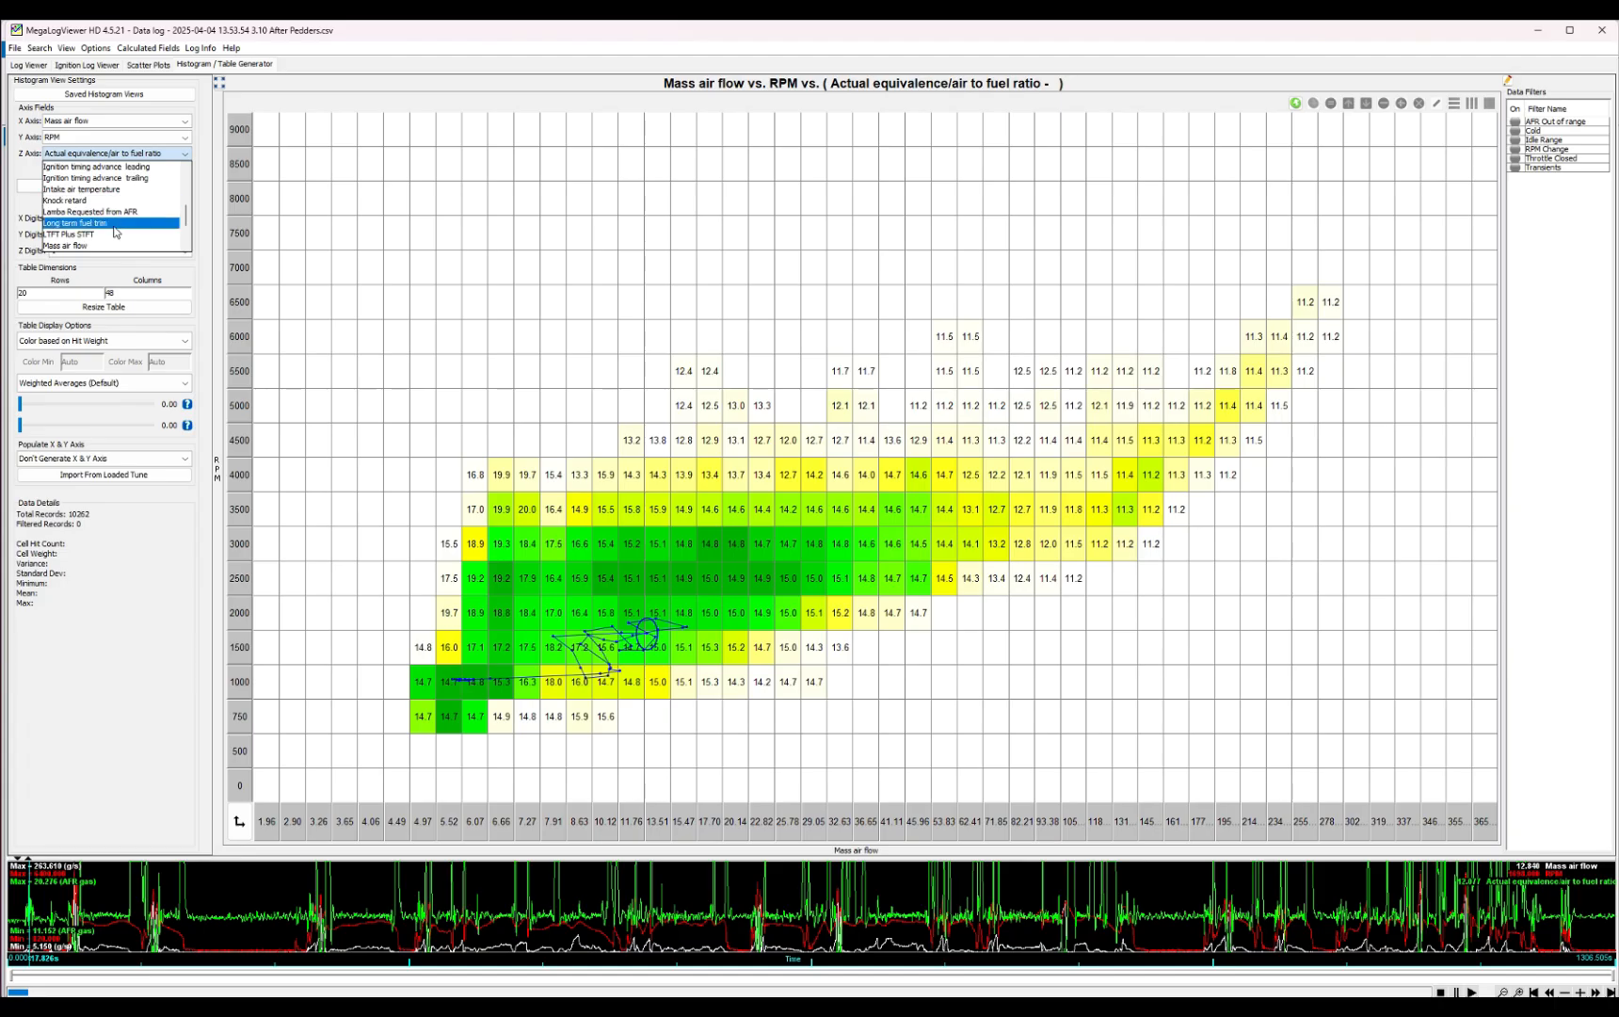
{"action": "left_click", "coordinate": [114, 236]}
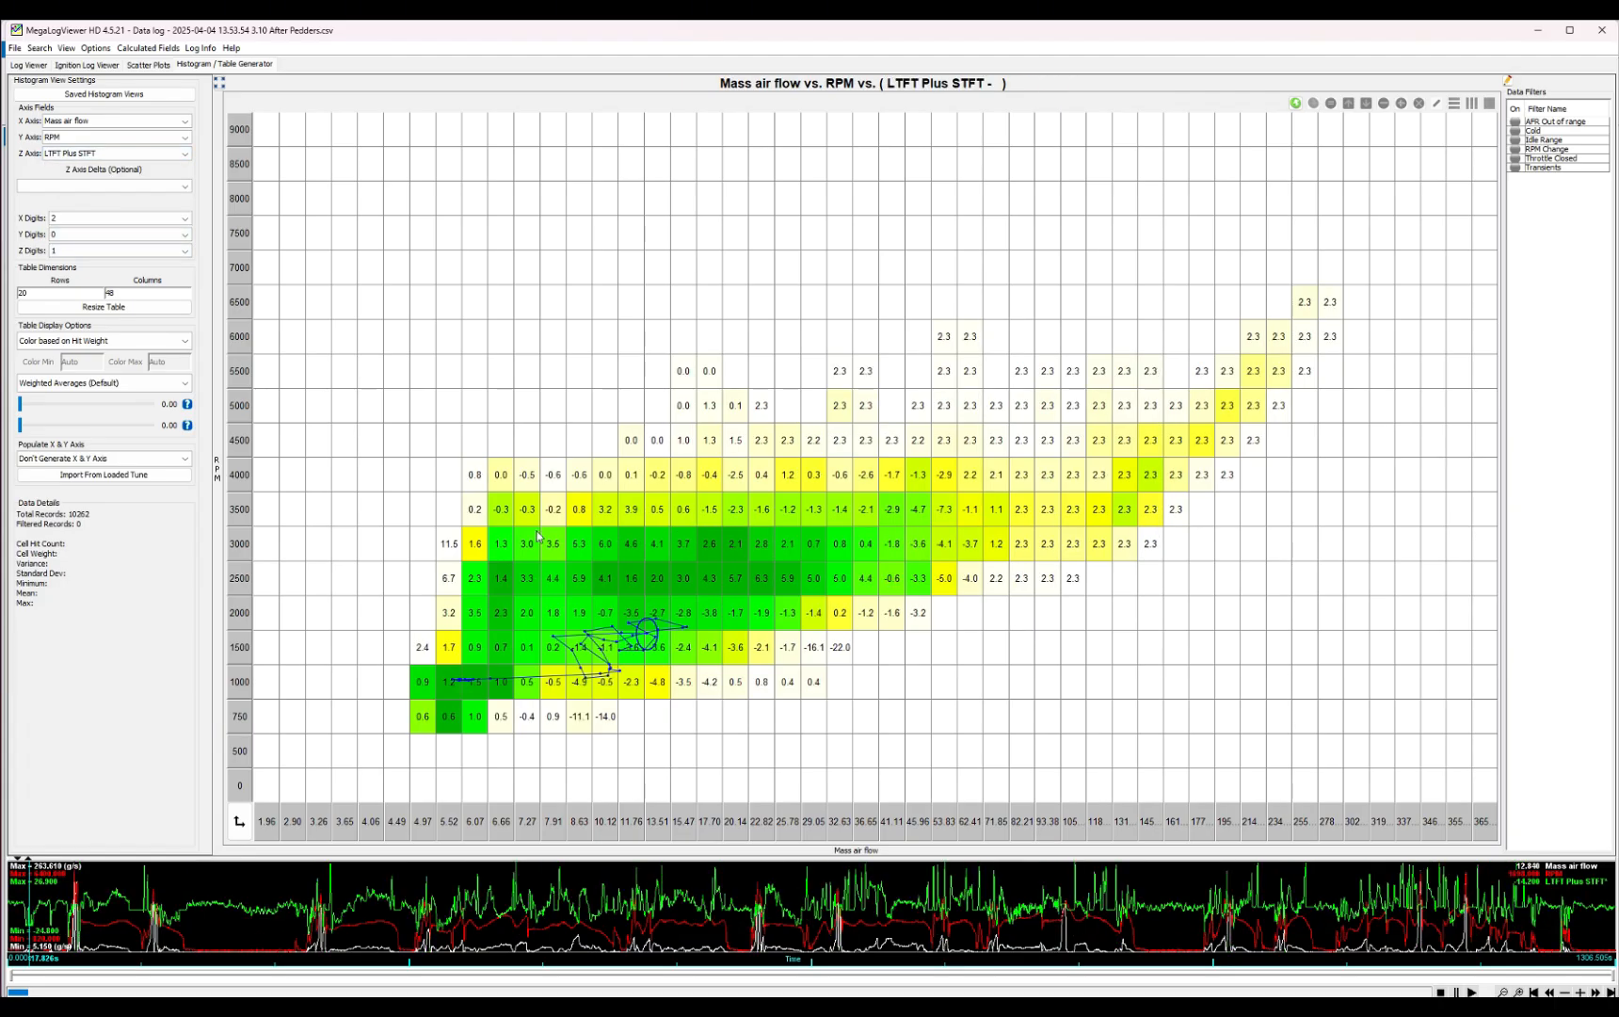
- Load the saved Mass airflow sensor voltage vs. RPM vs. LTFT Plus STFT view and examine the 2500 RPM trims from 1.37 to 1.64 V
{"action": "left_click", "coordinate": [130, 121]}
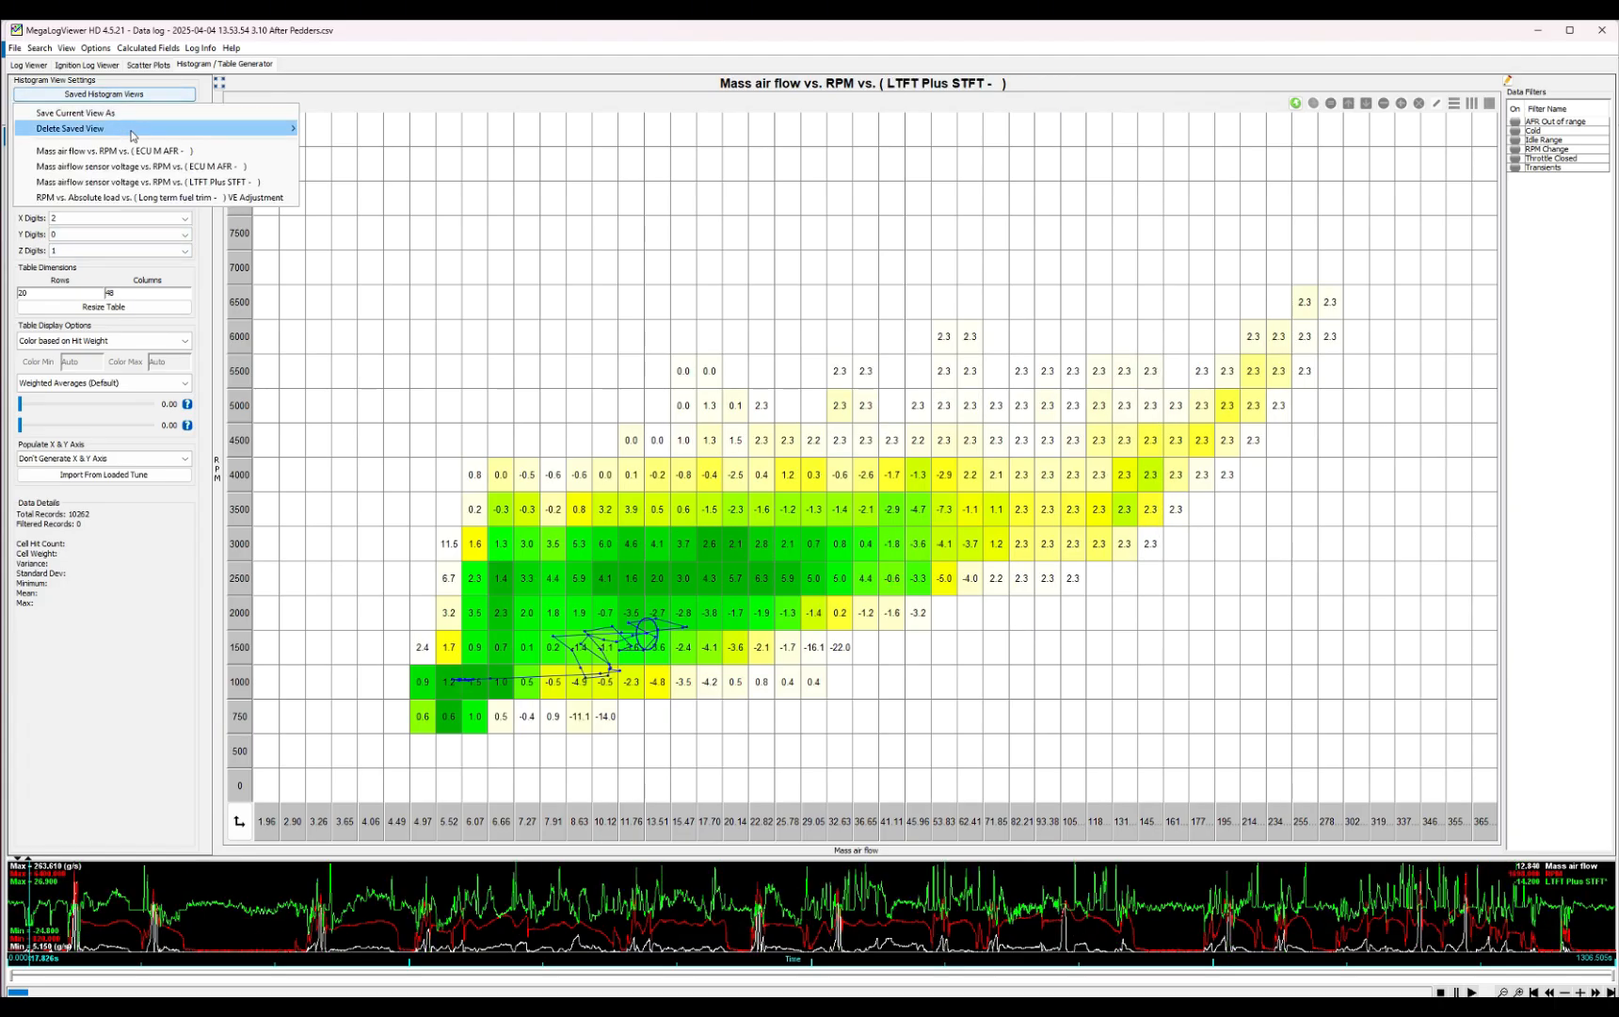
{"action": "left_click", "coordinate": [193, 187]}
{"action": "left_click", "coordinate": [839, 613]}
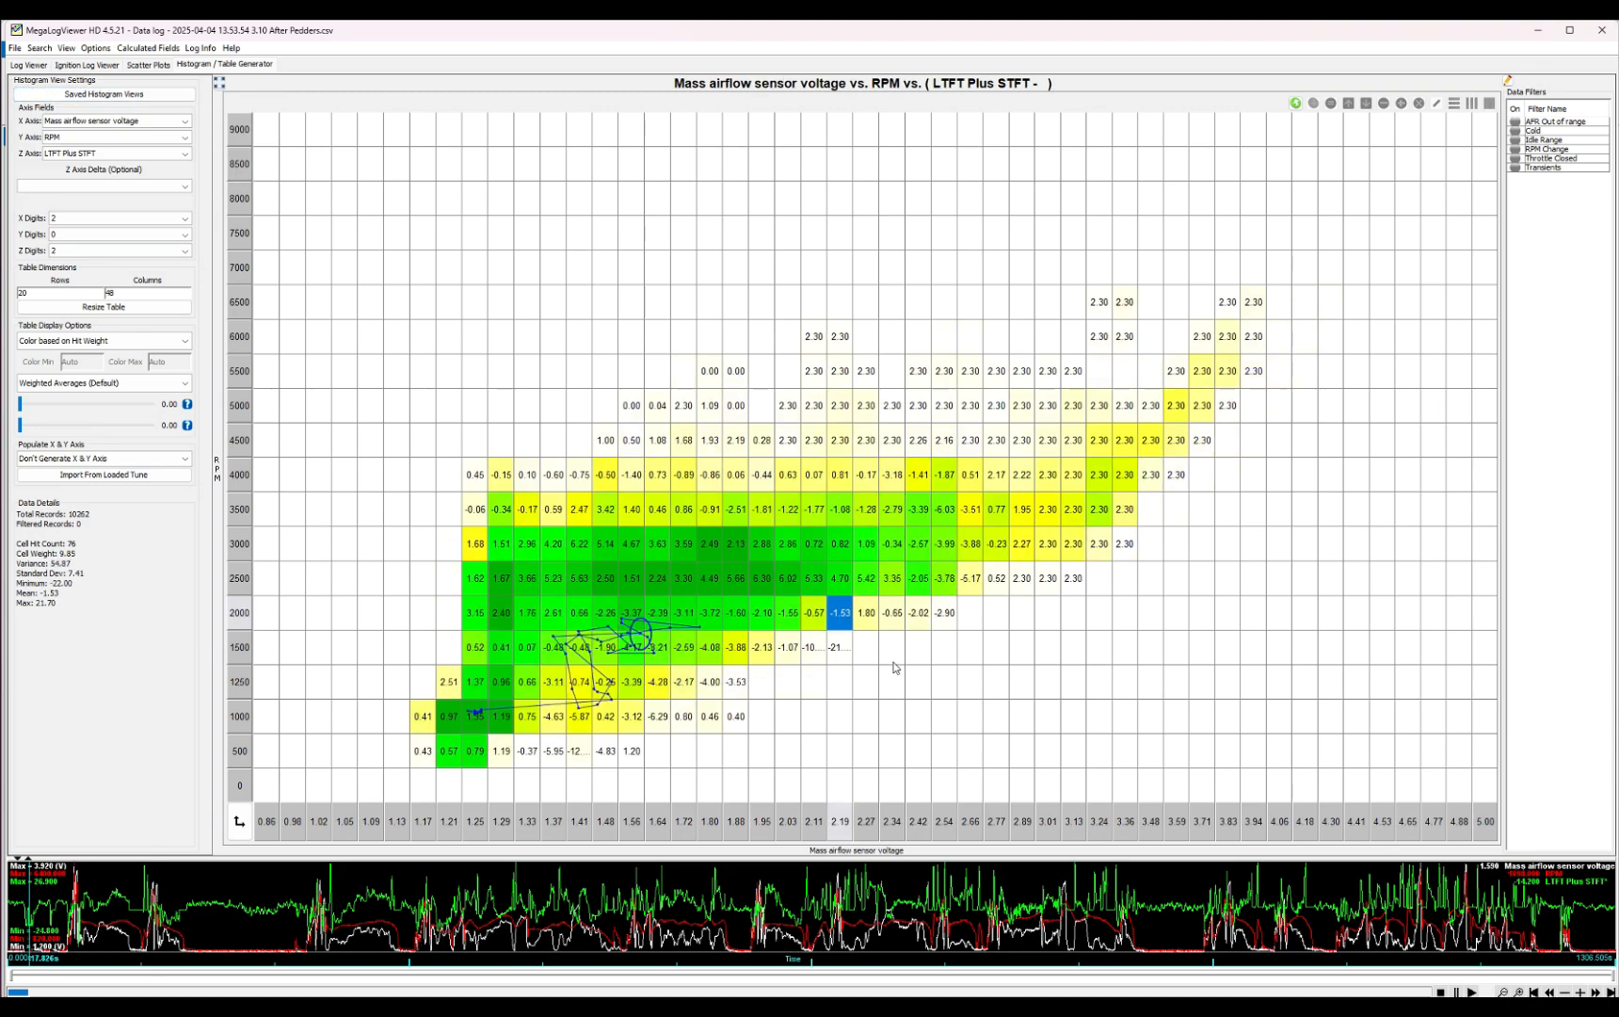
{"action": "left_click", "coordinate": [927, 651]}
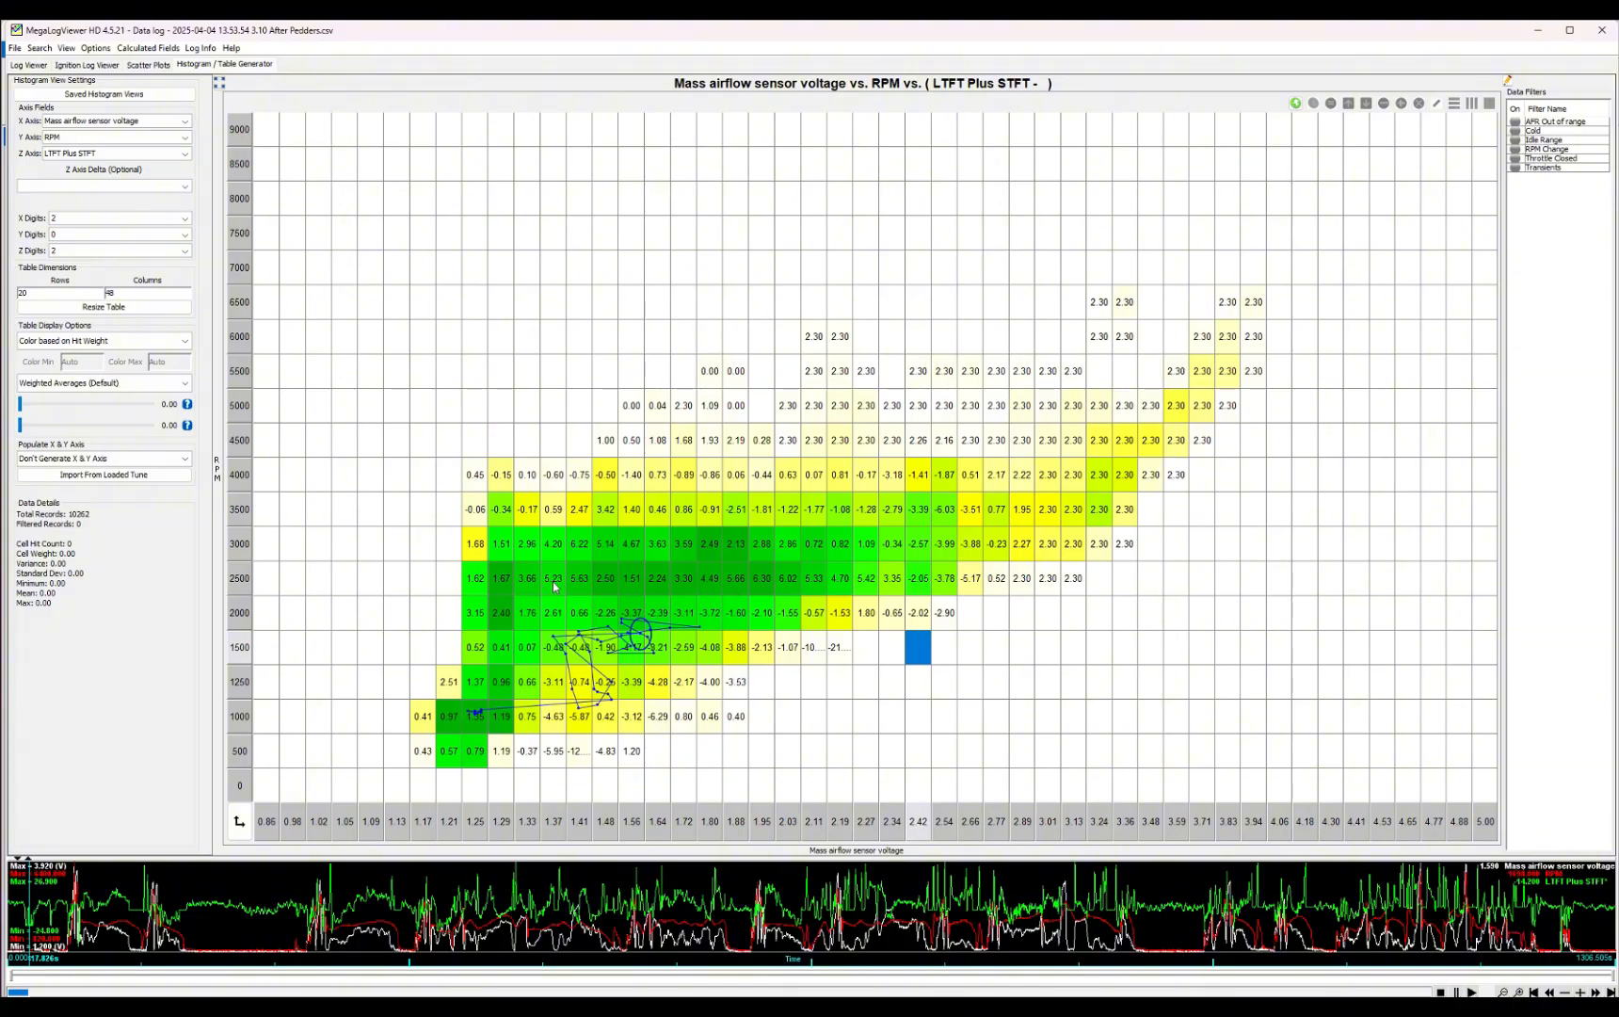
{"action": "mouse_move", "coordinate": [554, 594]}
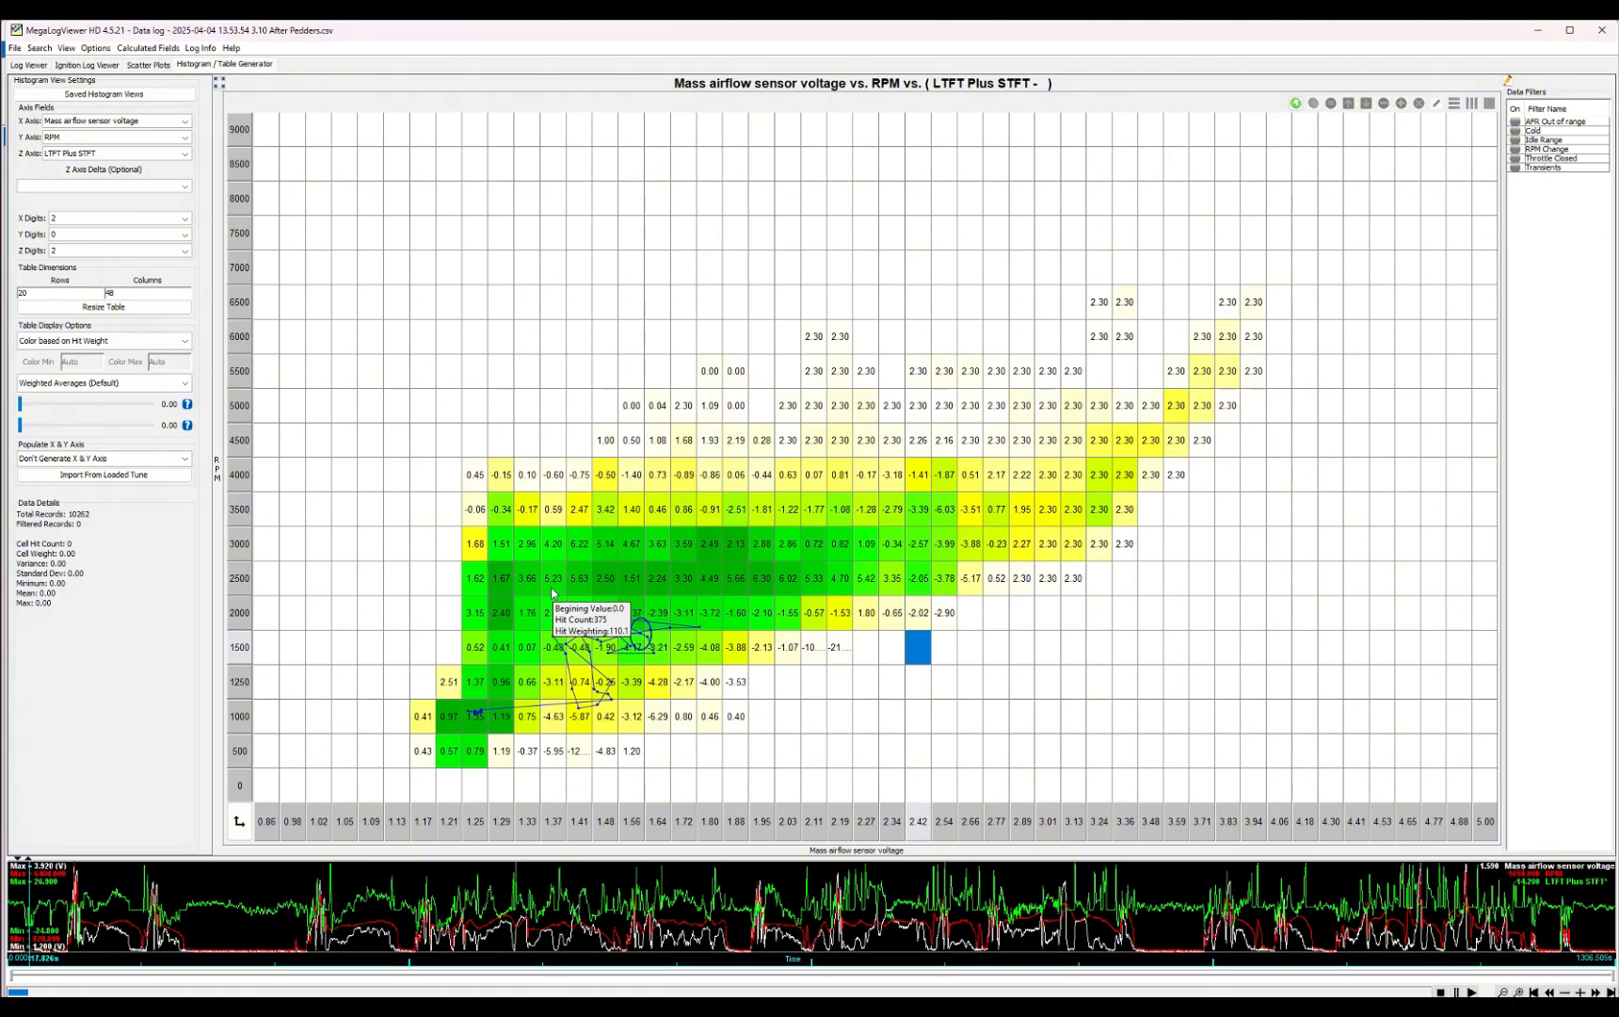
{"action": "left_click_drag", "start_coordinate": [554, 595], "coordinate": [640, 589]}
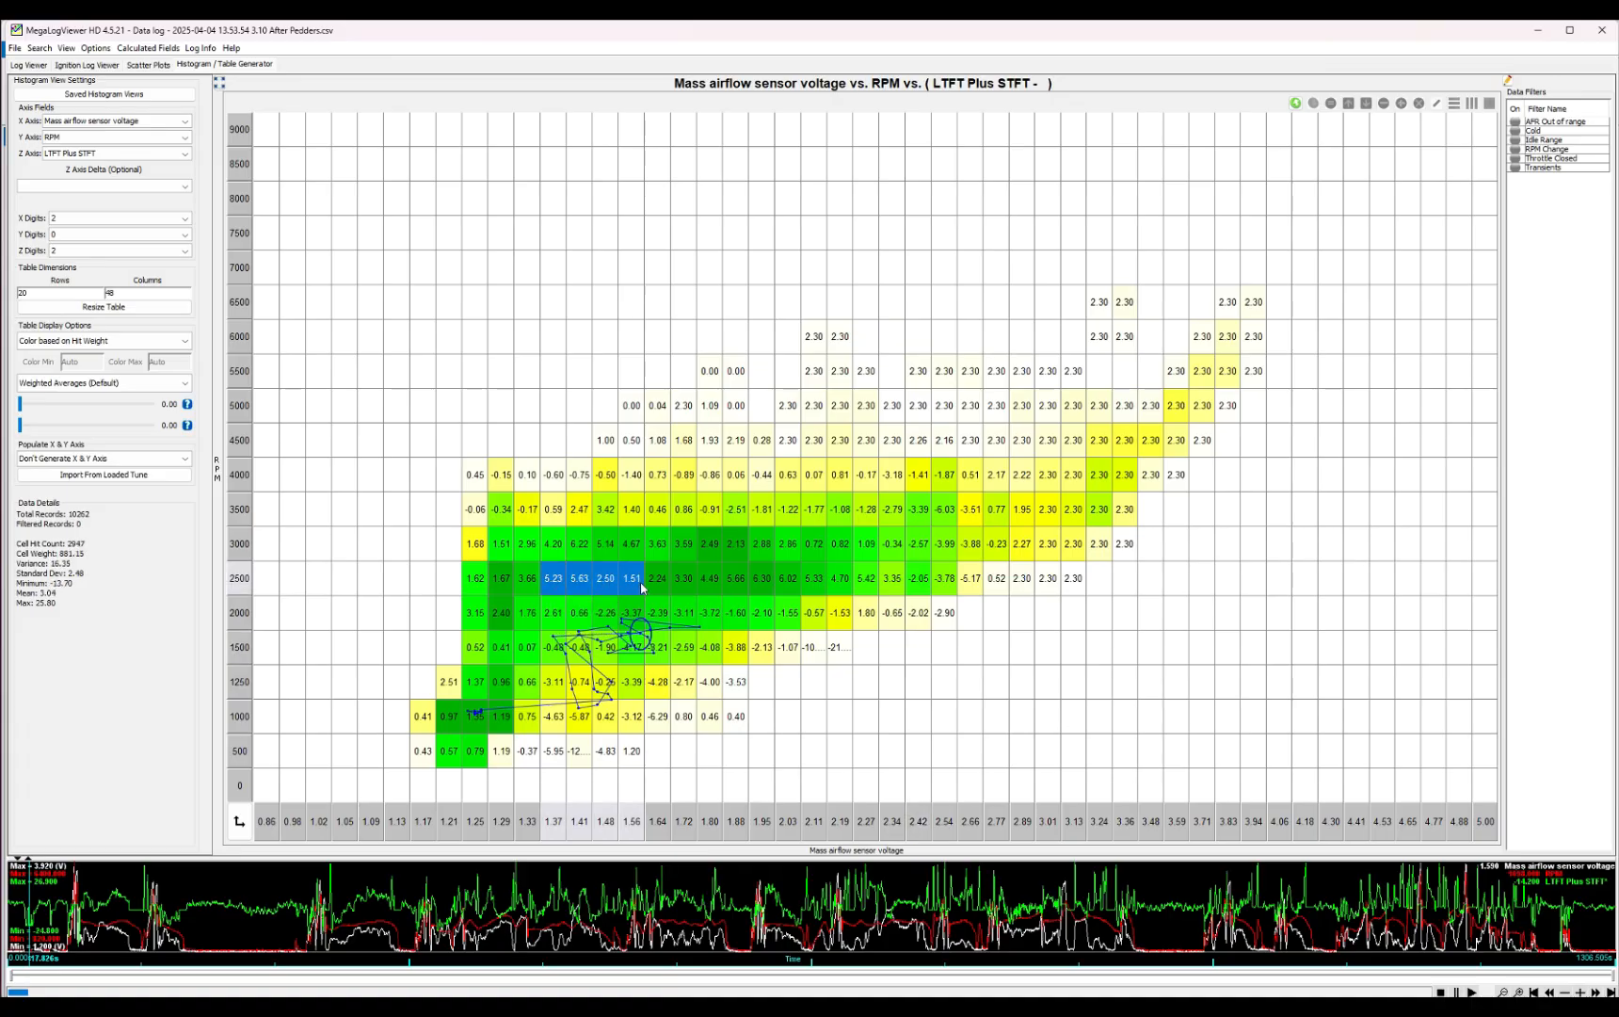
{"action": "left_click", "coordinate": [625, 589]}
{"action": "left_click", "coordinate": [648, 590]}
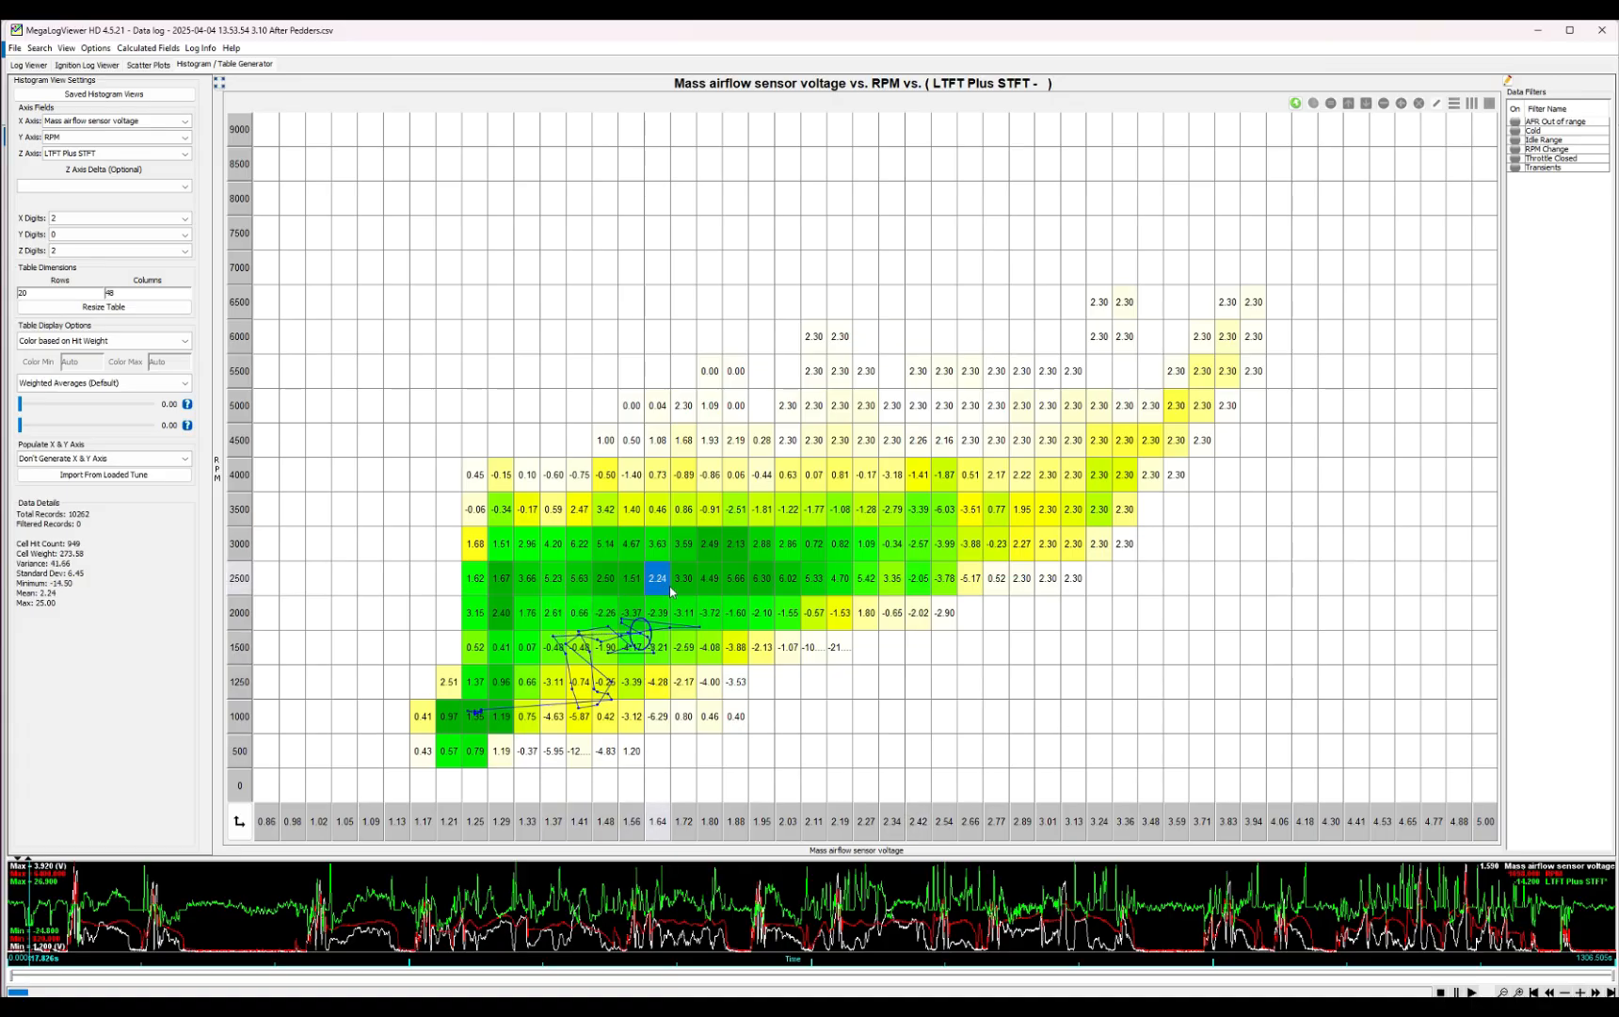
- Examine the fuel trims at 2500 RPM from 1.41 to 2.11 V and at 3000 RPM from 2.42 to 2.66 V
{"action": "left_click_drag", "start_coordinate": [540, 589], "coordinate": [557, 589]}
{"action": "left_click", "coordinate": [570, 586]}
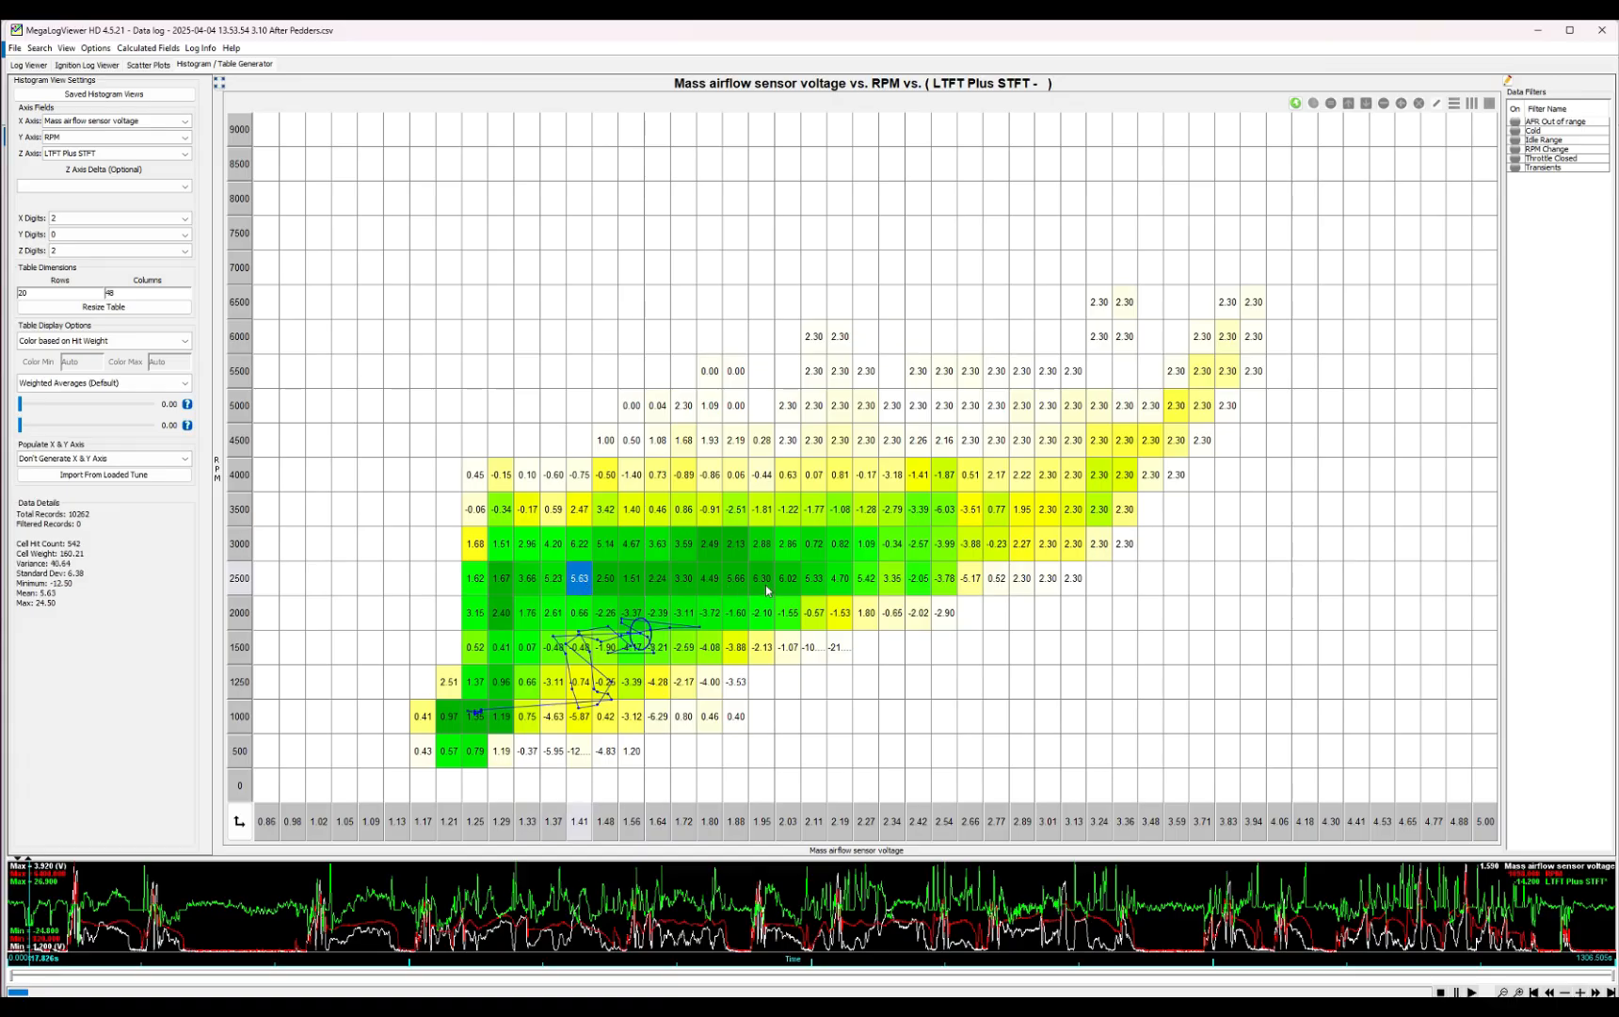
{"action": "left_click_drag", "start_coordinate": [775, 582], "coordinate": [812, 585]}
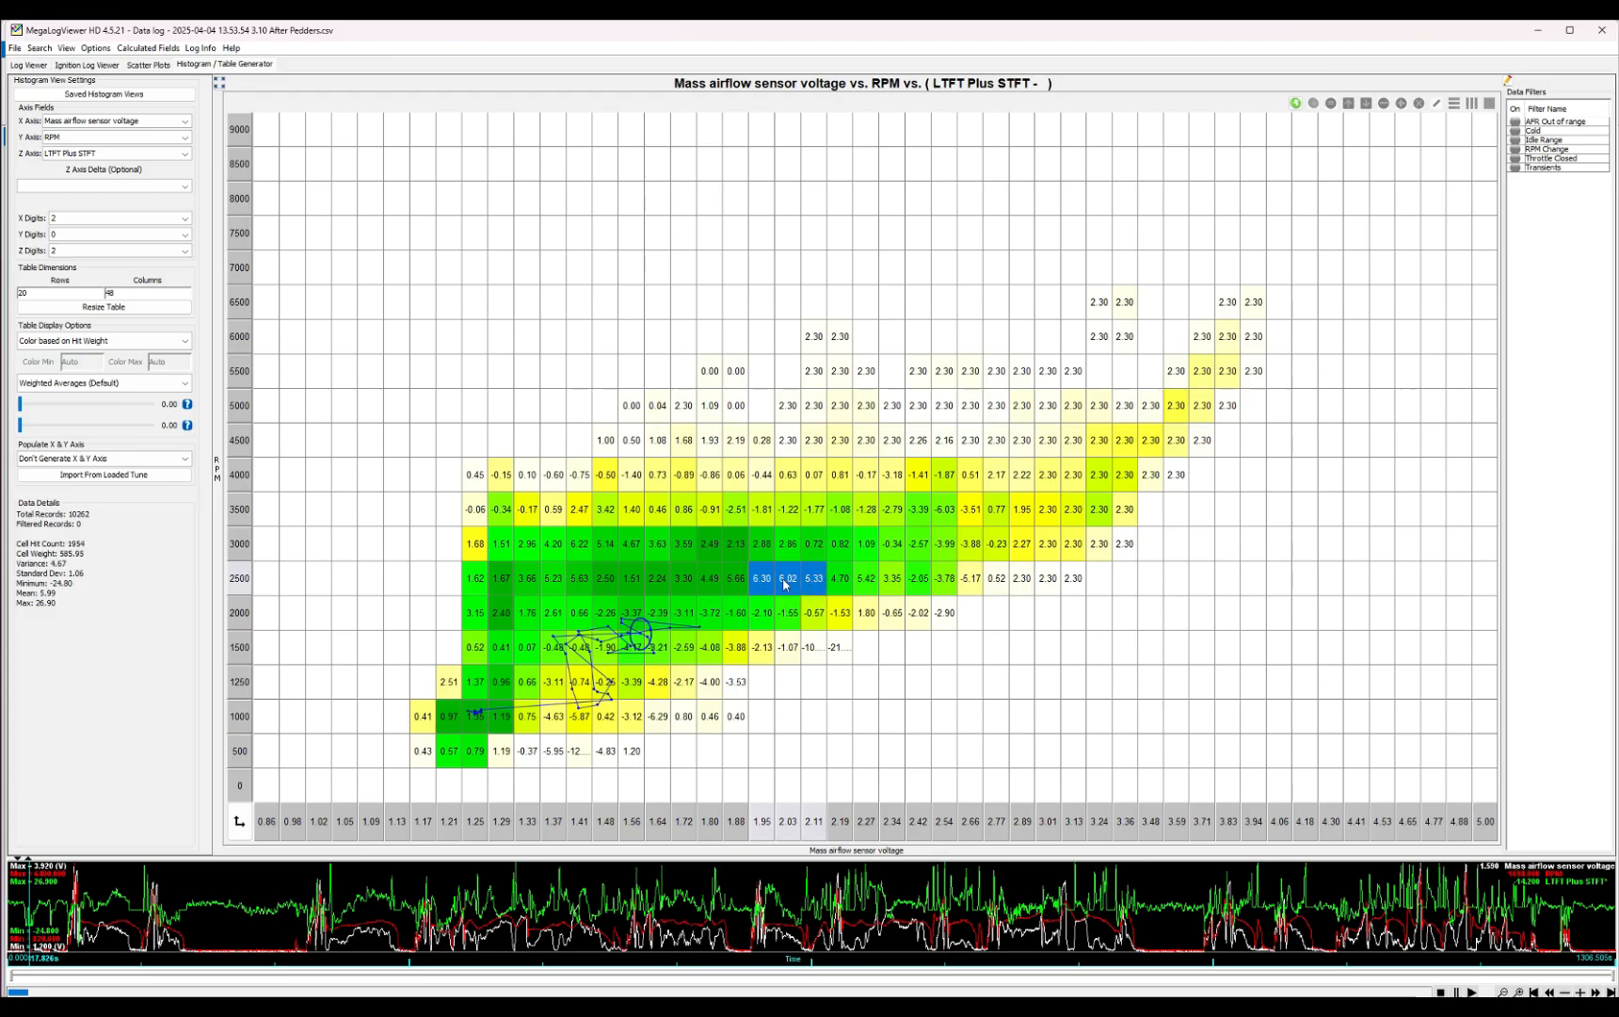
{"action": "left_click_drag", "start_coordinate": [713, 584], "coordinate": [826, 588]}
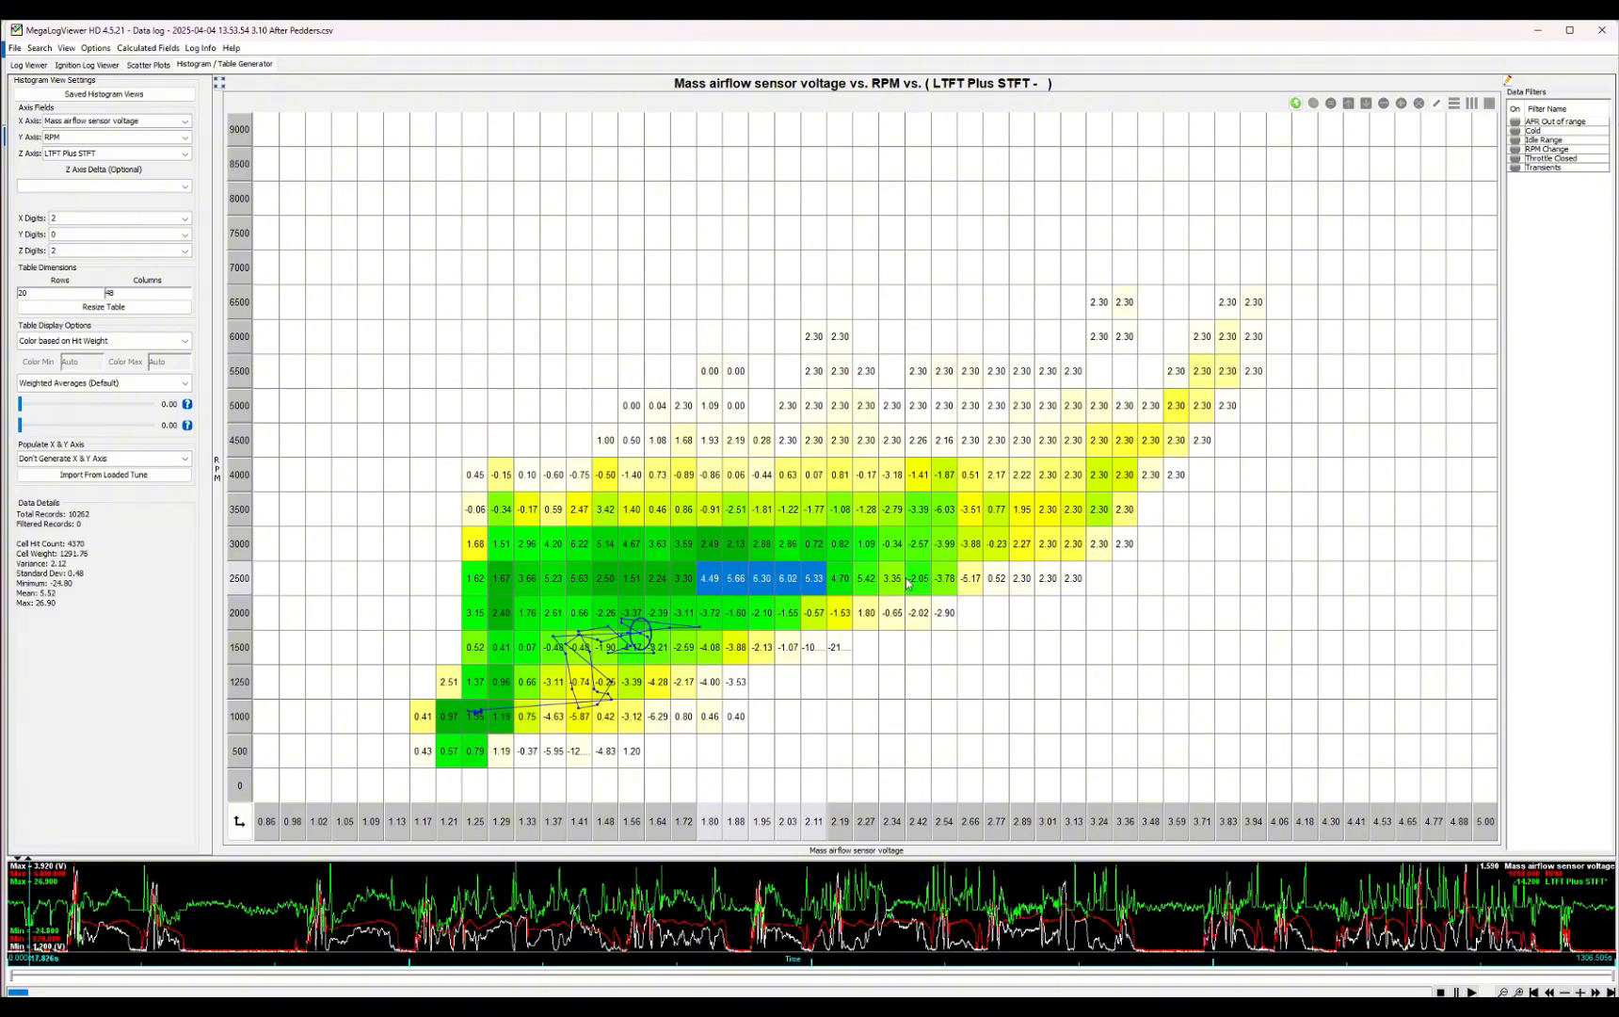
{"action": "left_click_drag", "start_coordinate": [915, 544], "coordinate": [968, 558]}
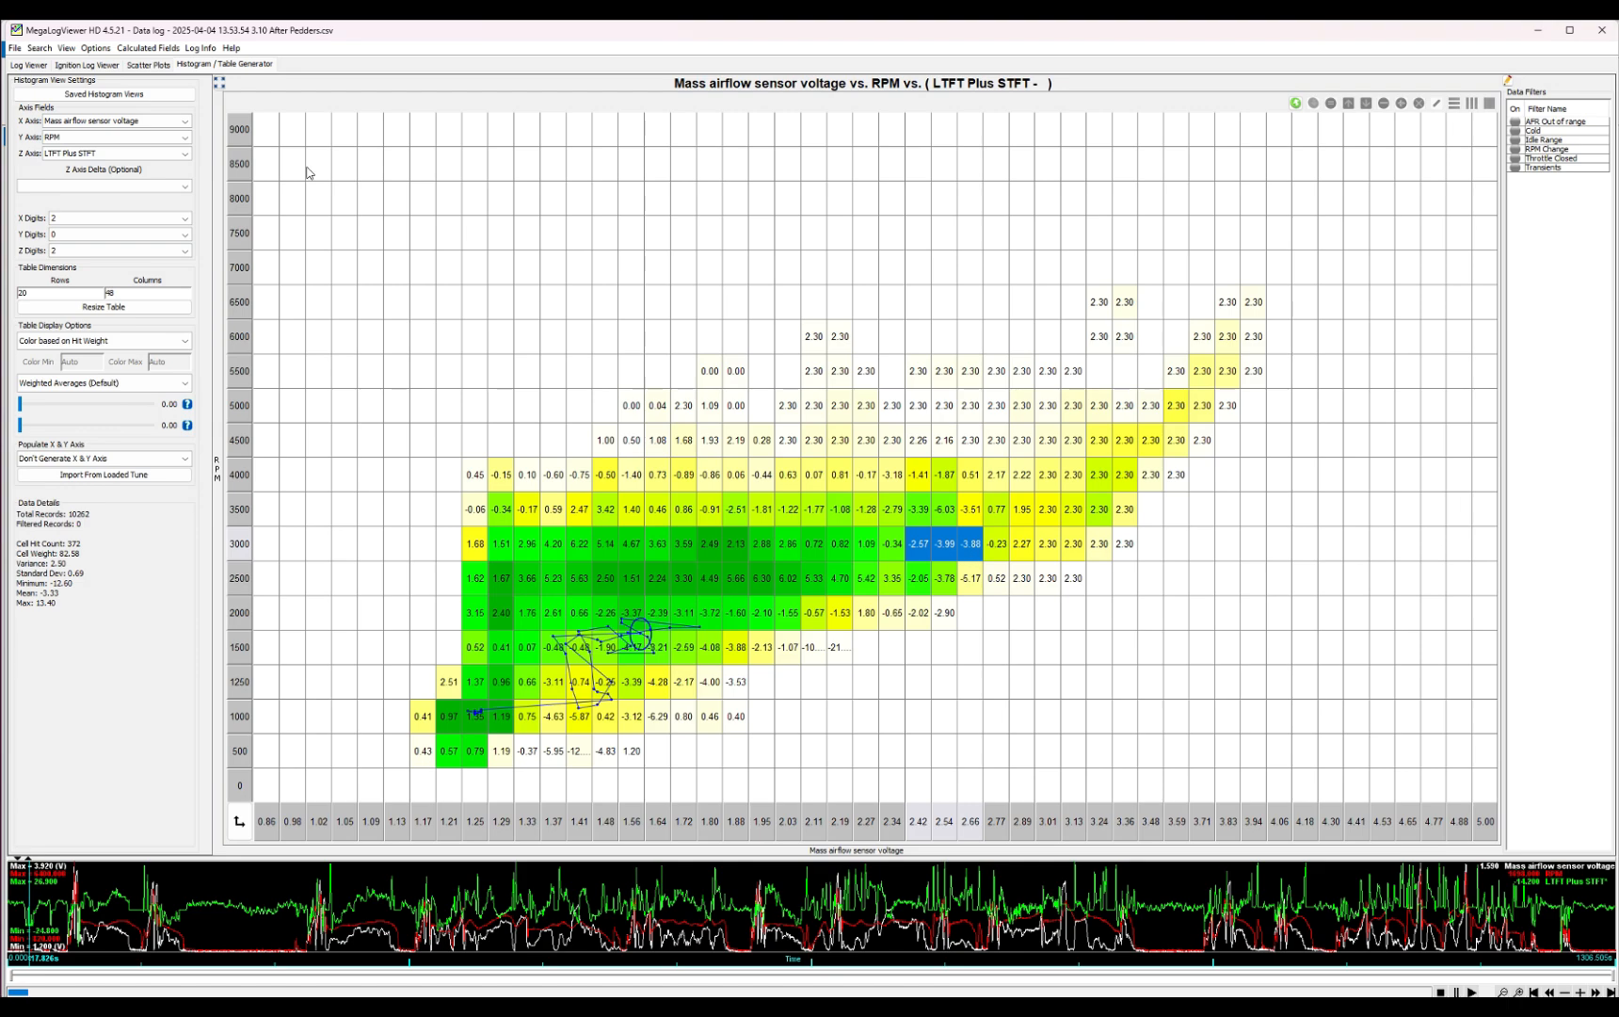
- Load the saved RPM vs. Absolute load VE Adjustment histogram and set its Z axis to Actual equivalence/air to fuel ratio
{"action": "left_click", "coordinate": [141, 95]}
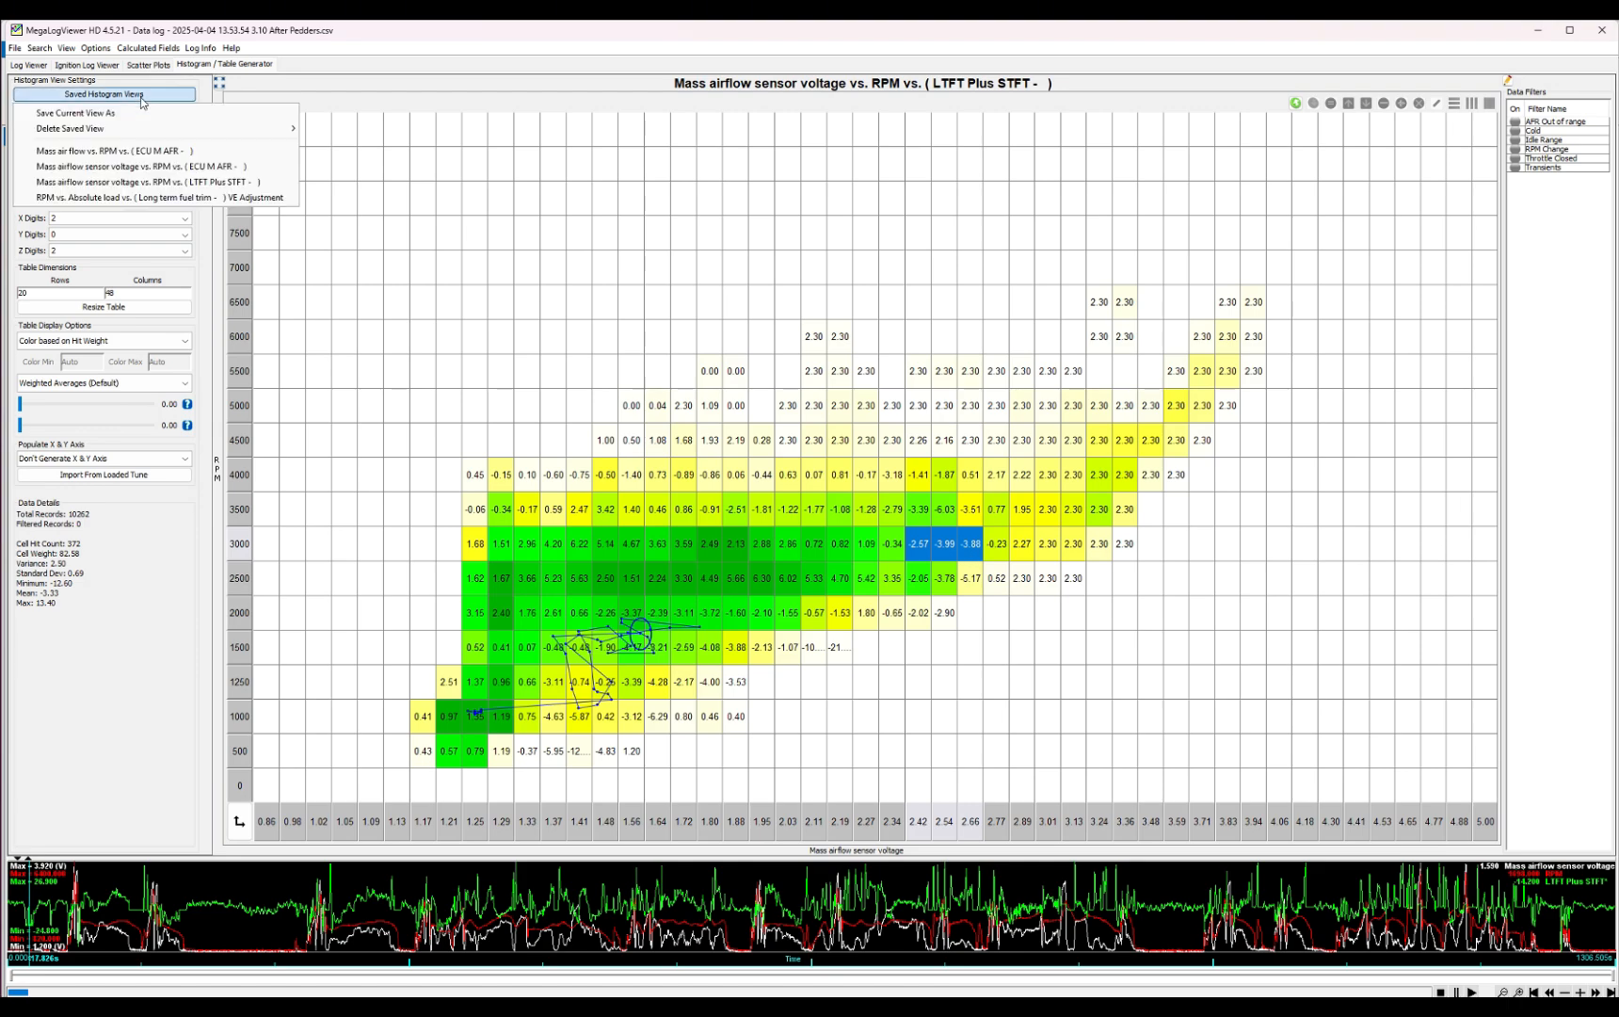
{"action": "left_click", "coordinate": [149, 199]}
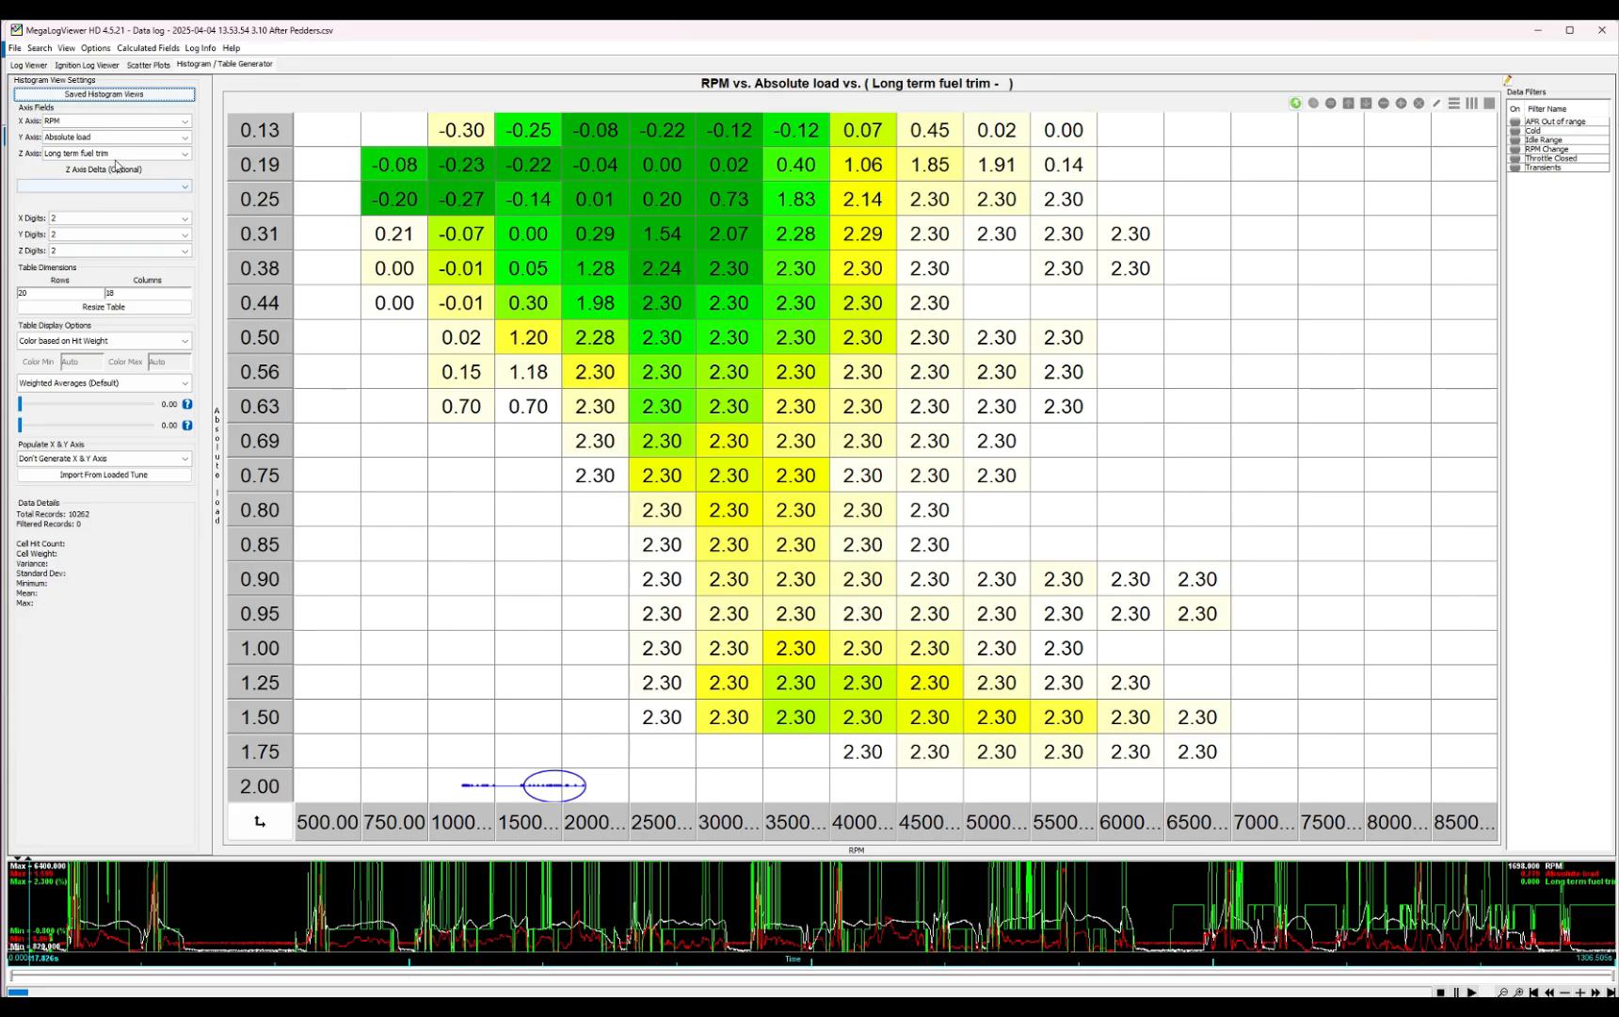
{"action": "left_click", "coordinate": [117, 153]}
{"action": "scroll", "coordinate": [132, 199], "scroll_direction": "up", "scroll_amount": 5}
{"action": "left_click", "coordinate": [135, 201]}
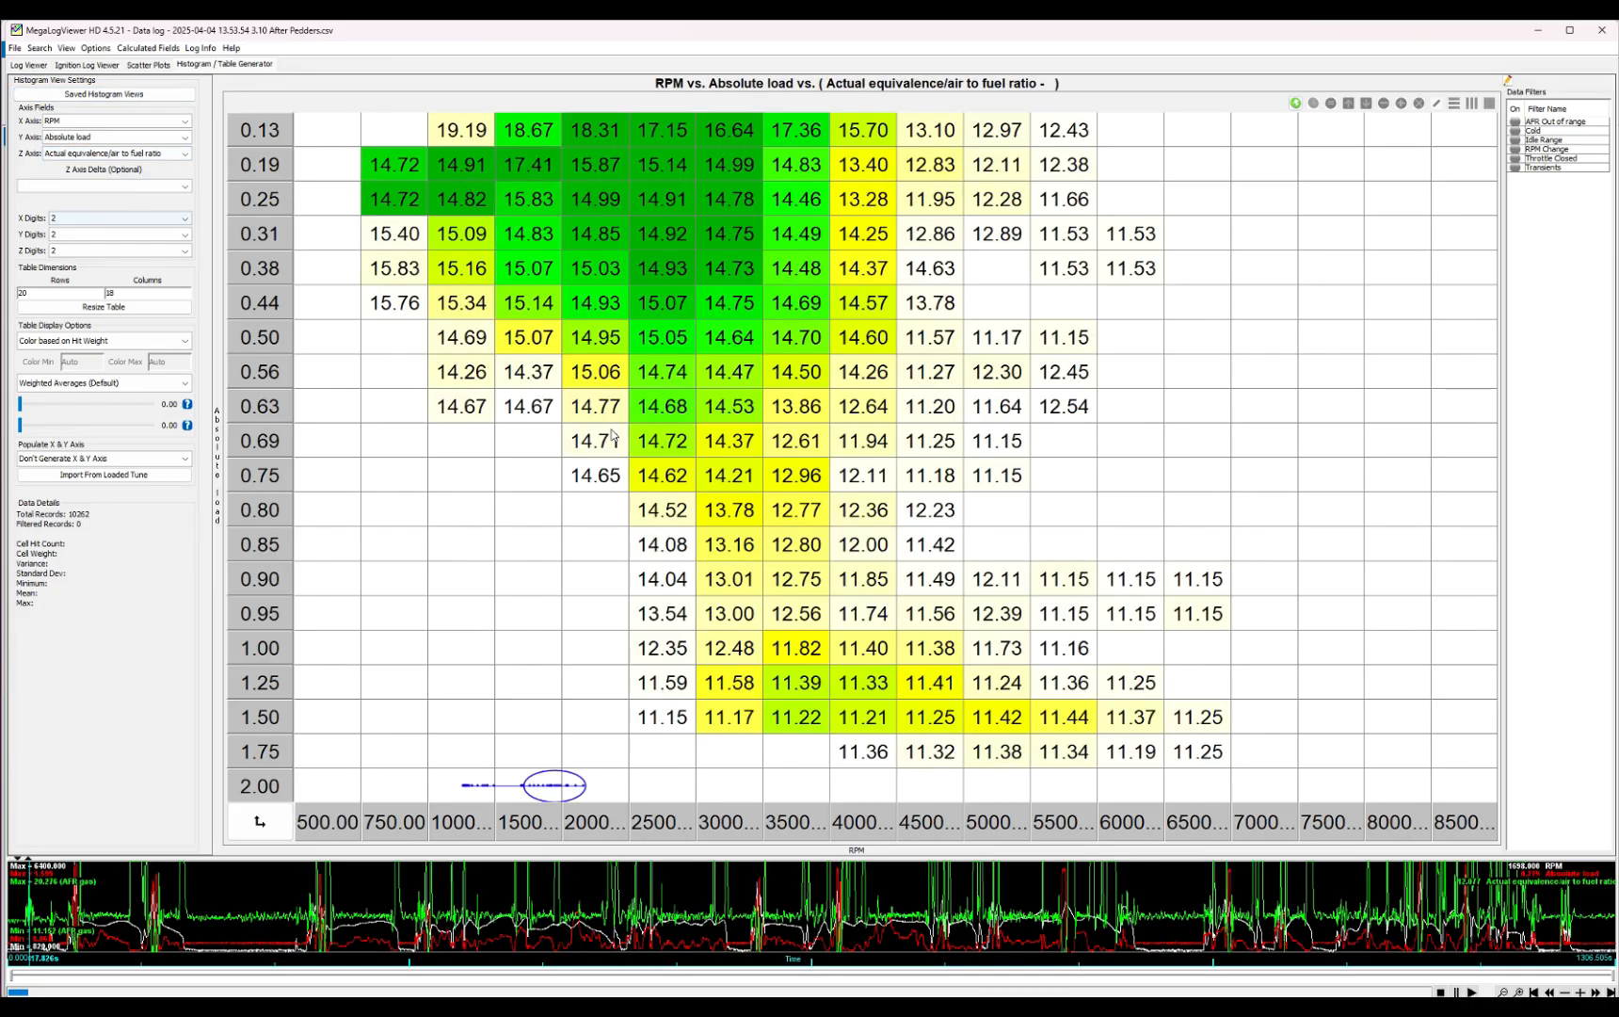
- Enable the Throttle Closed data filter and inspect the air-fuel ratios in the 1.50 load row from 4500 to 6500 RPM
{"action": "mouse_move", "coordinate": [612, 435]}
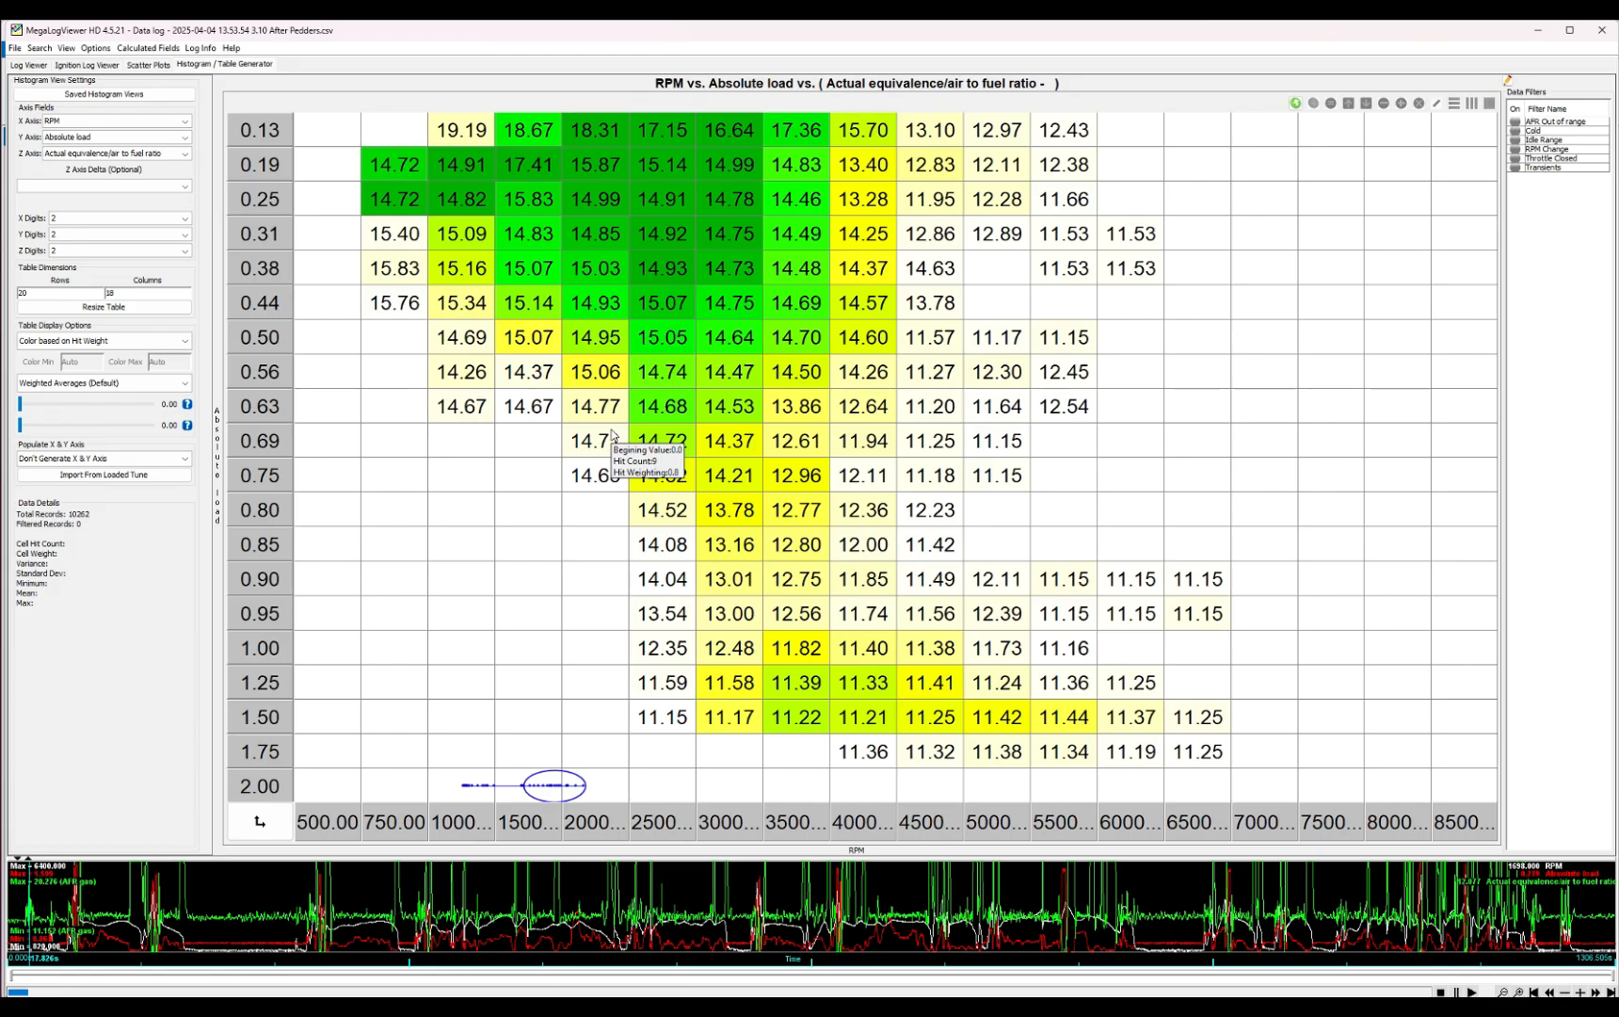
{"action": "left_click", "coordinate": [1515, 158]}
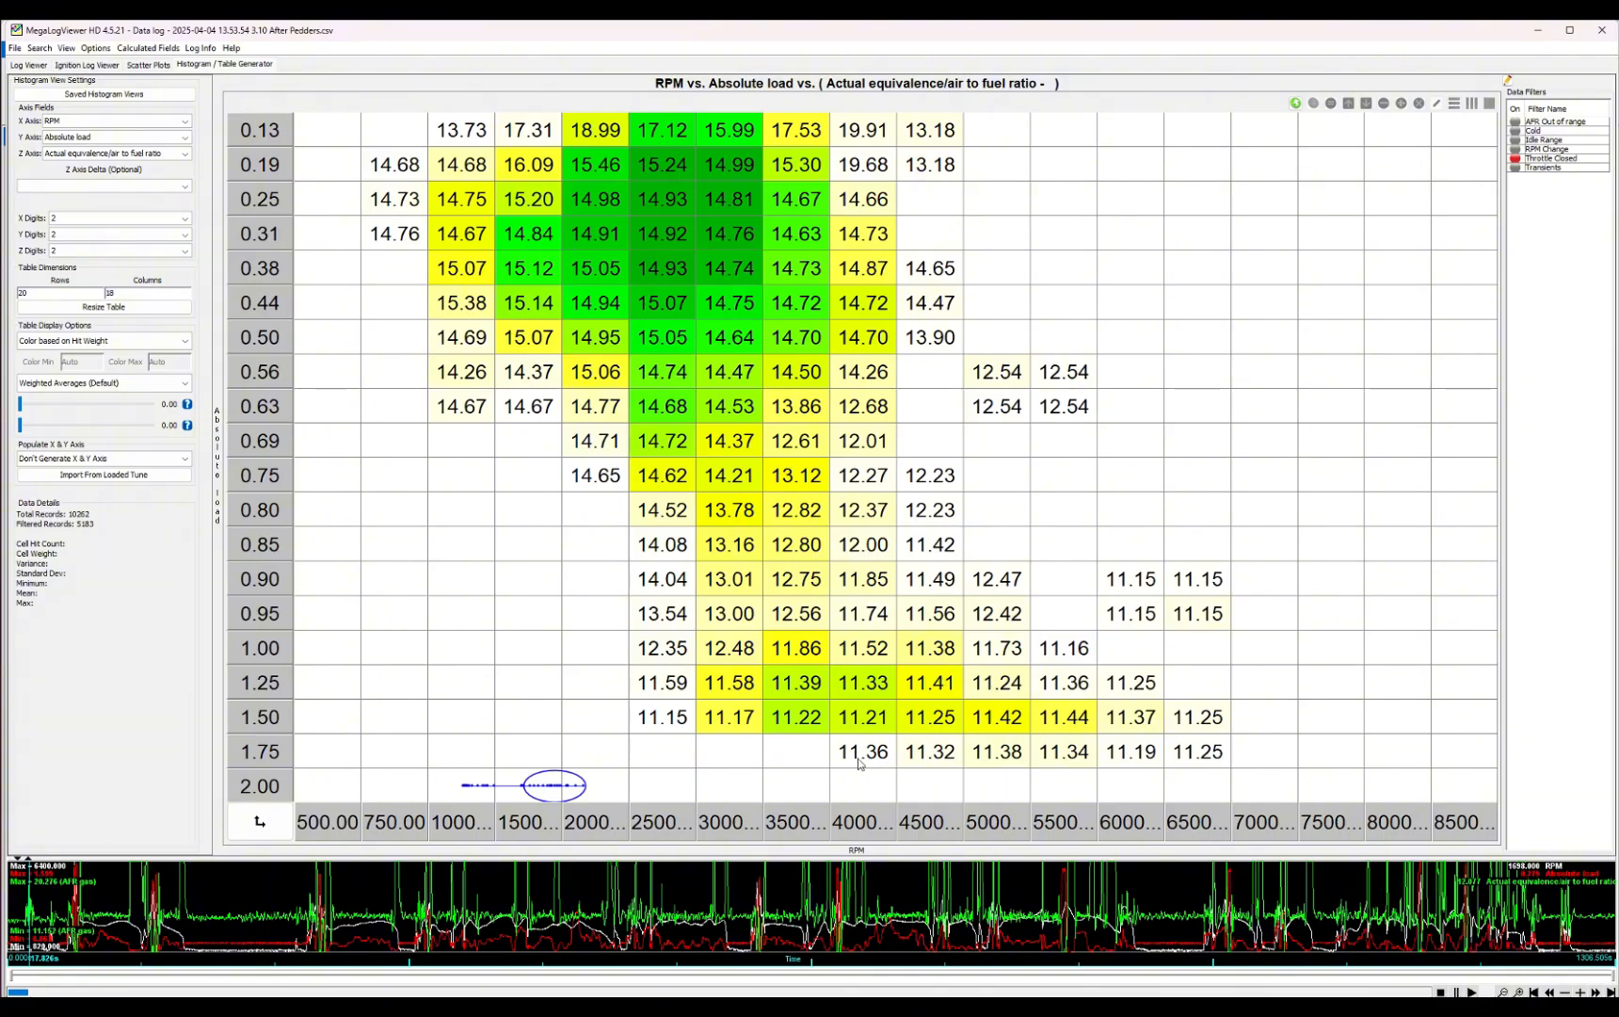
{"action": "mouse_move", "coordinate": [851, 760]}
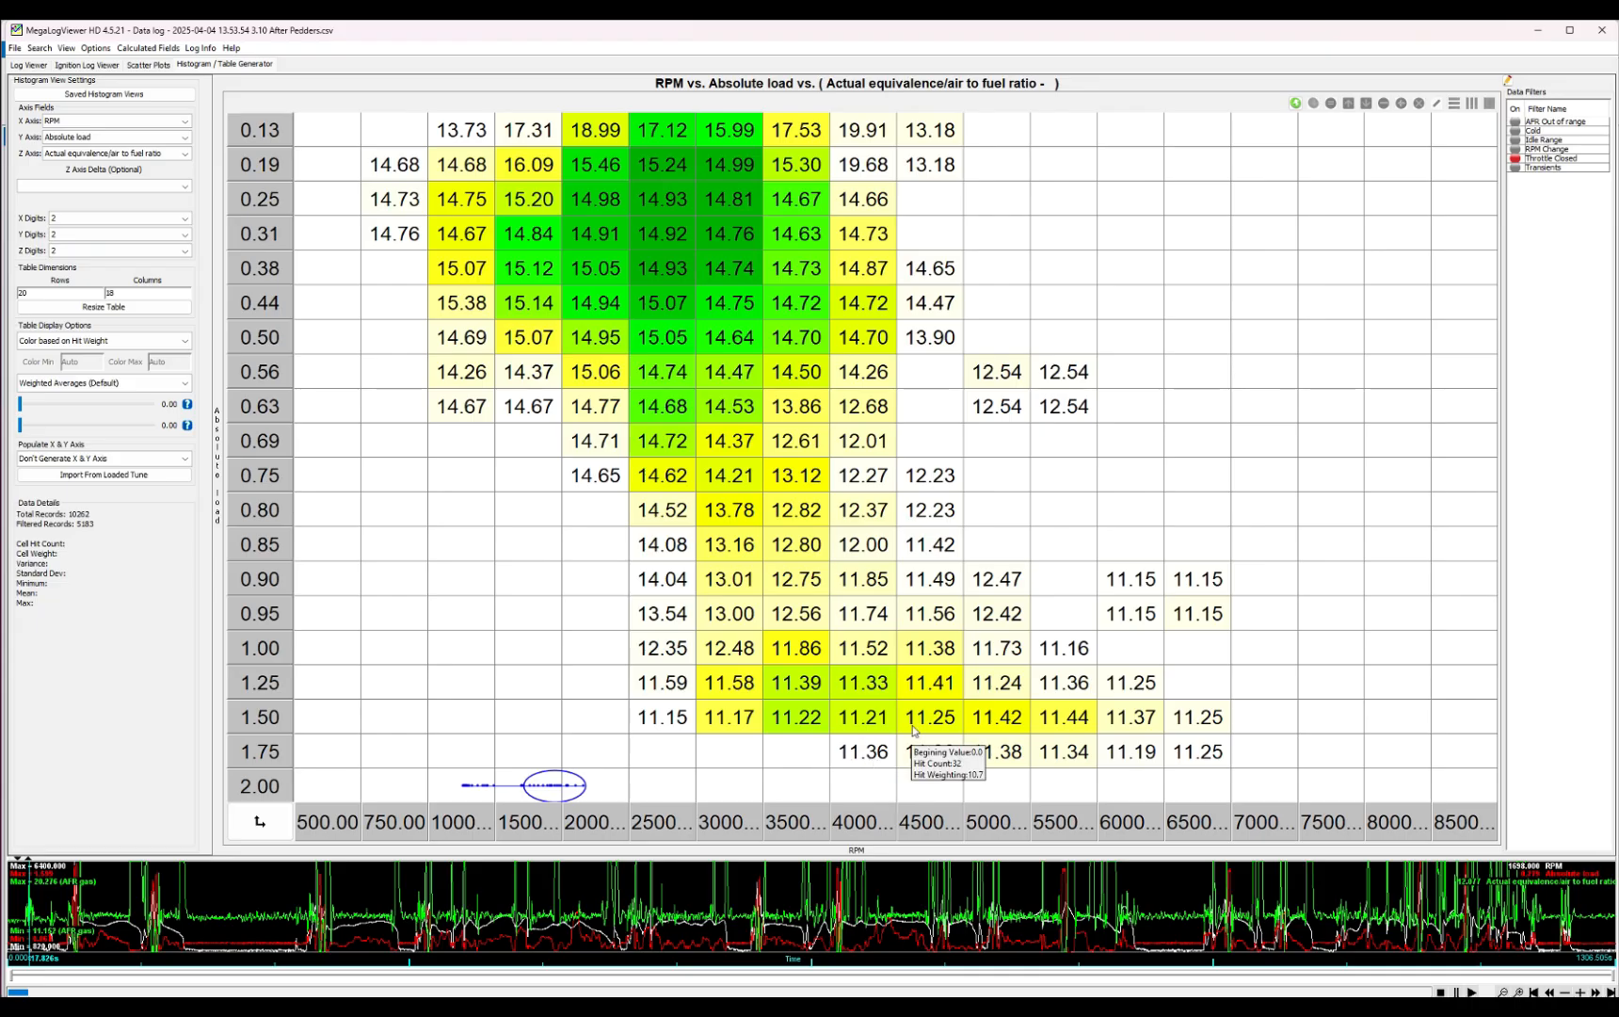
{"action": "mouse_move", "coordinate": [932, 732]}
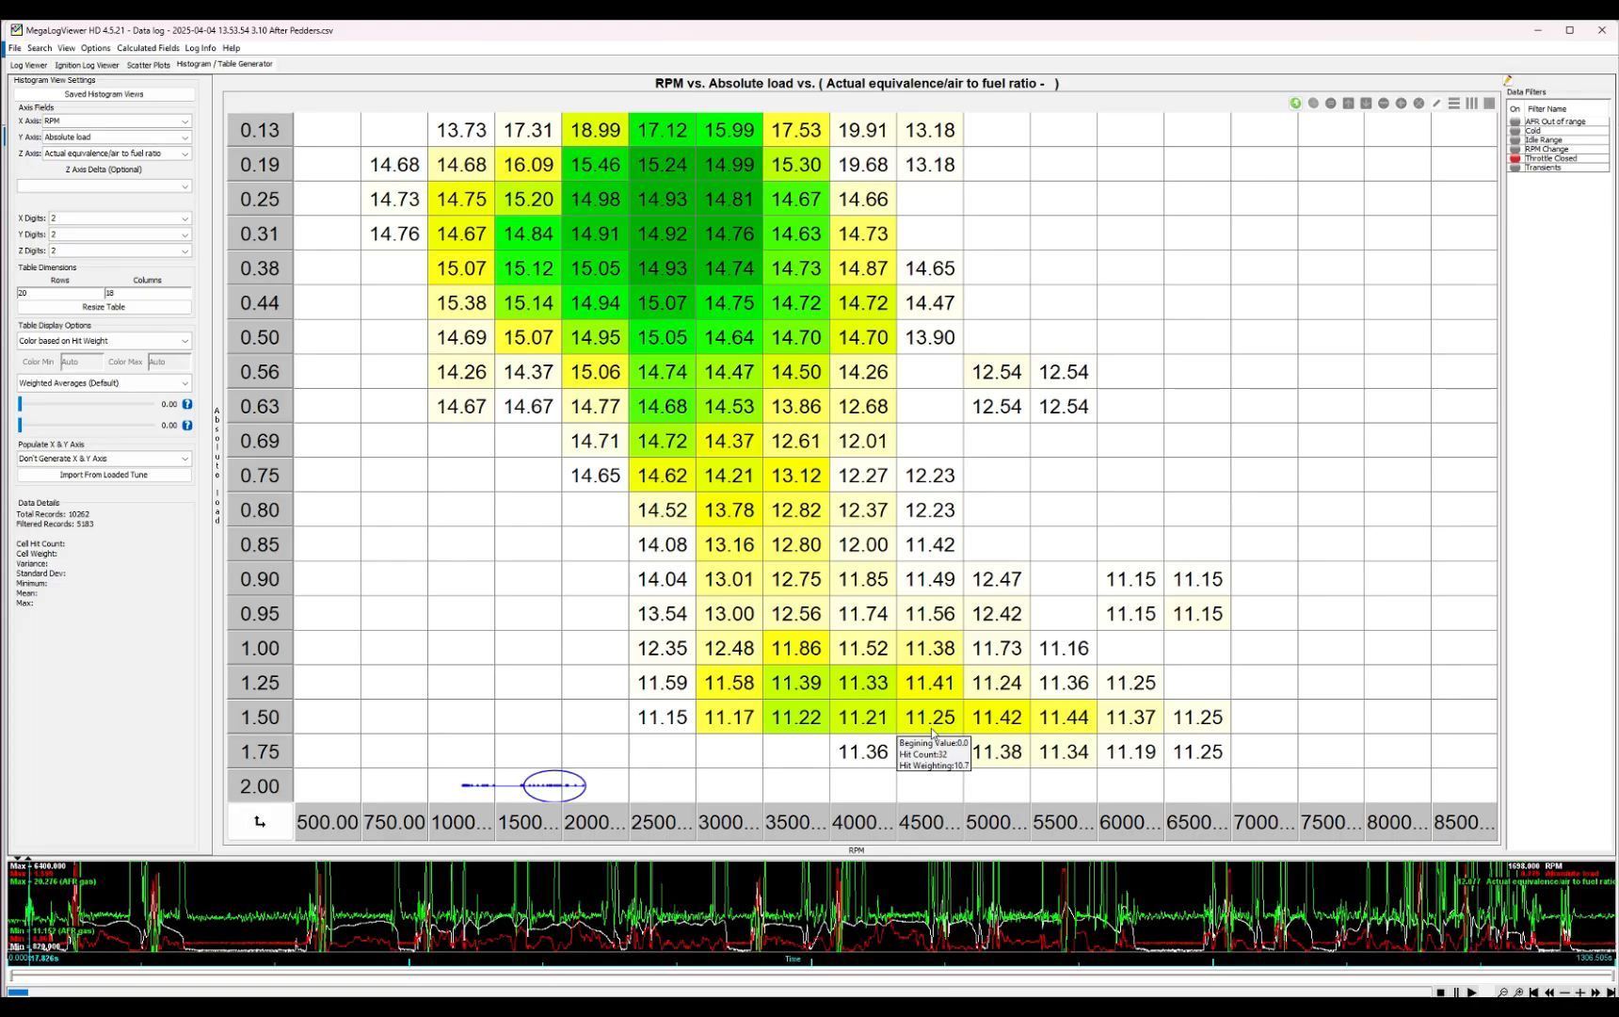
{"action": "mouse_move", "coordinate": [1012, 722]}
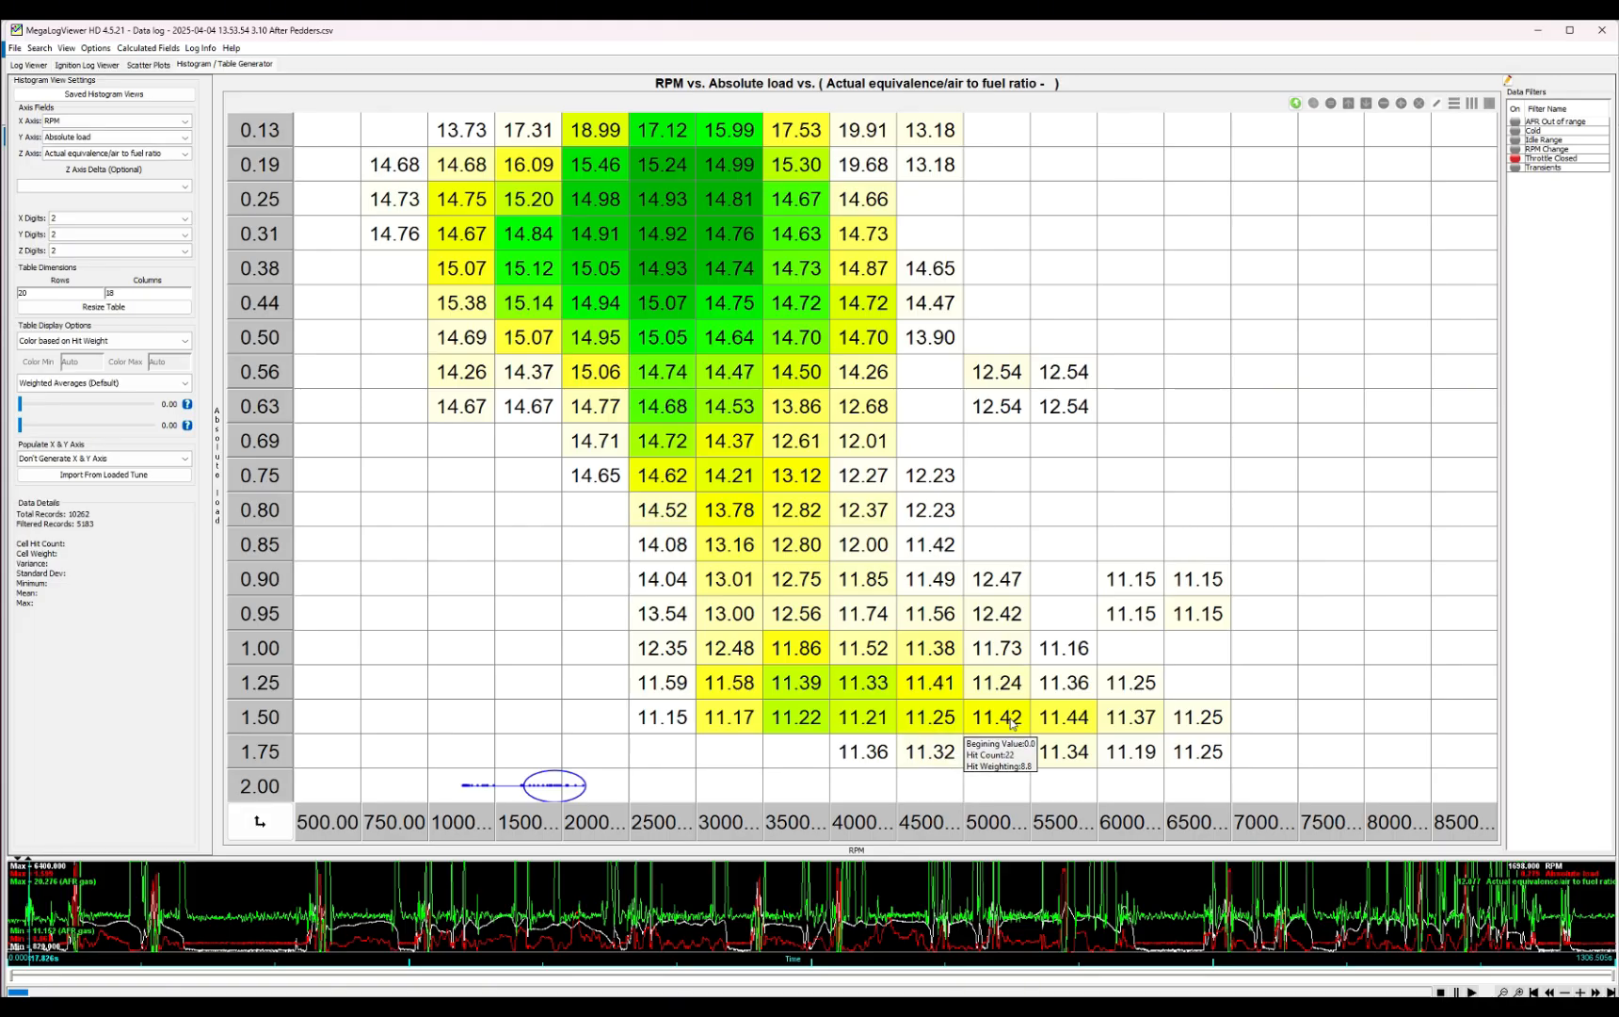
{"action": "mouse_move", "coordinate": [1064, 725]}
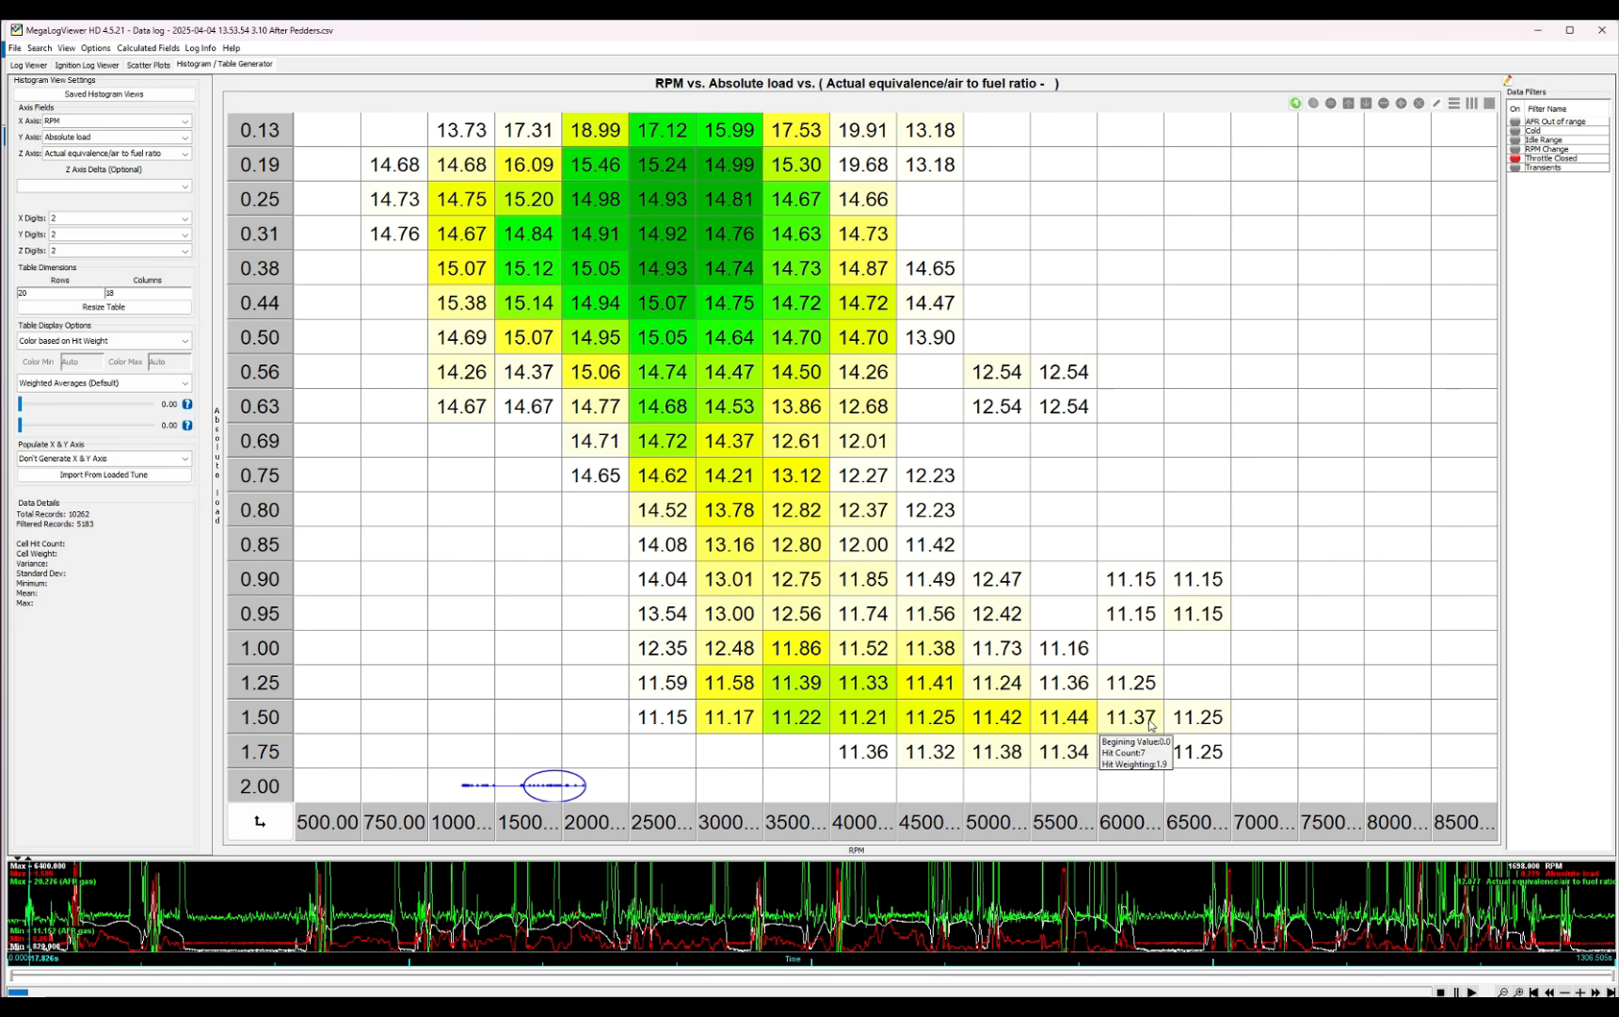
{"action": "mouse_move", "coordinate": [1185, 722]}
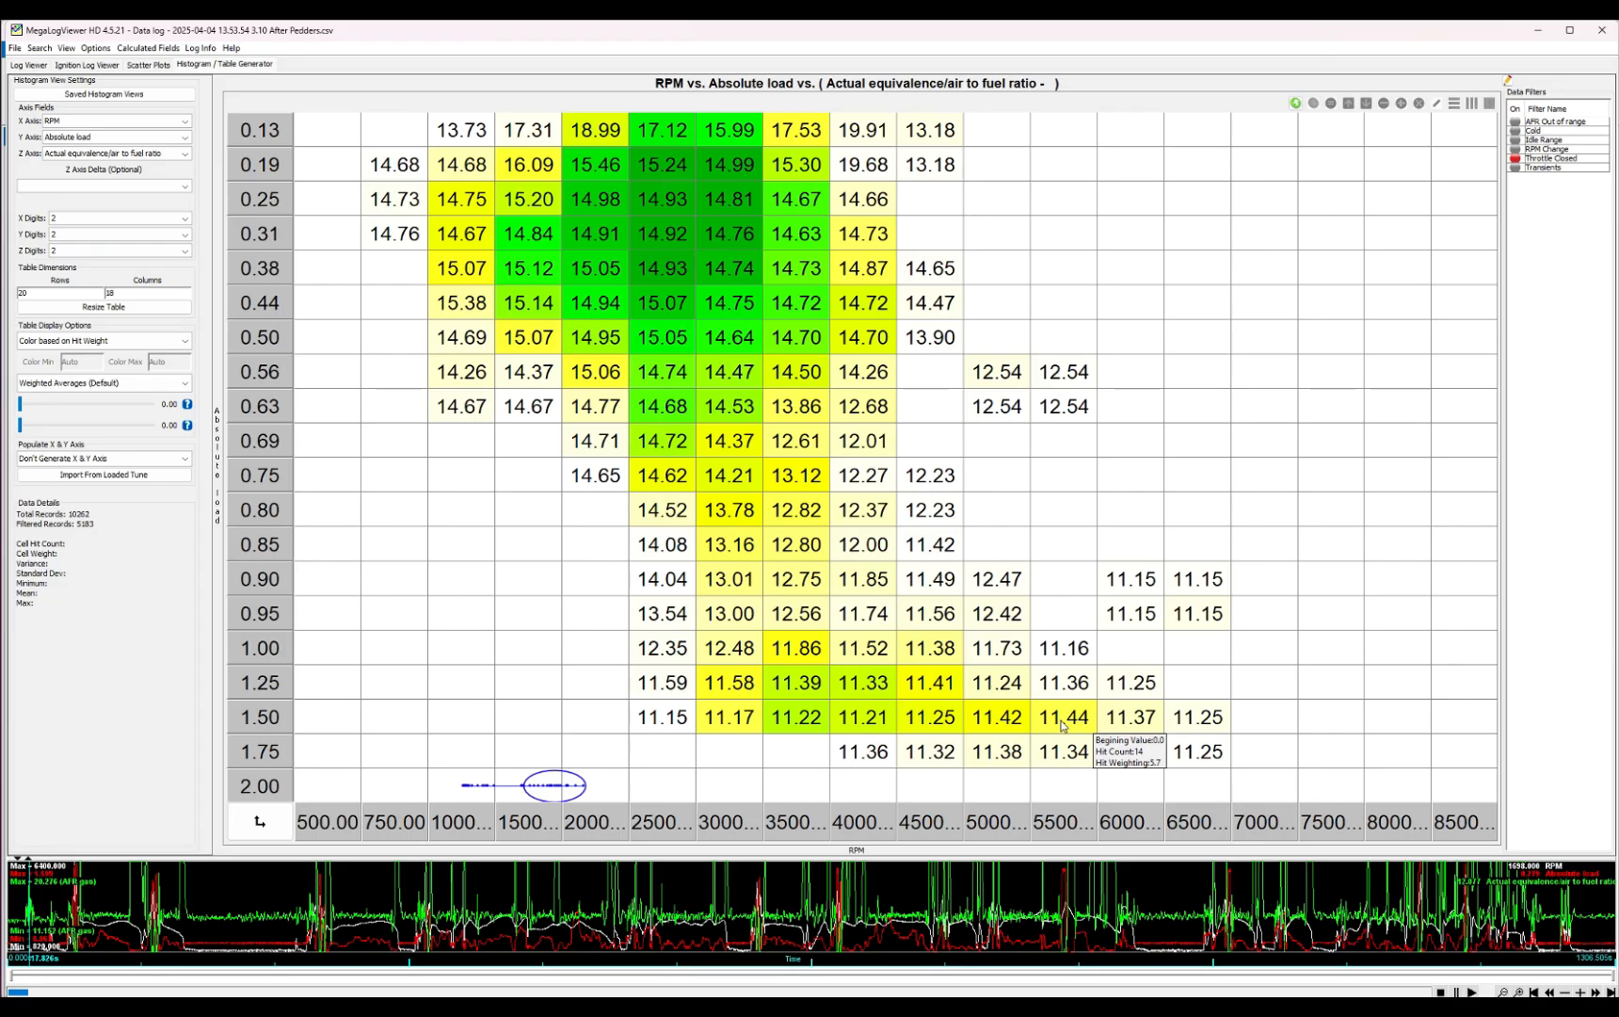
- Copy the whole AFR histogram into the VE Table Adjustments from MegaLog HD table on Excel's AFR Tables sheet
{"action": "left_click_drag", "start_coordinate": [321, 132], "coordinate": [1492, 827]}
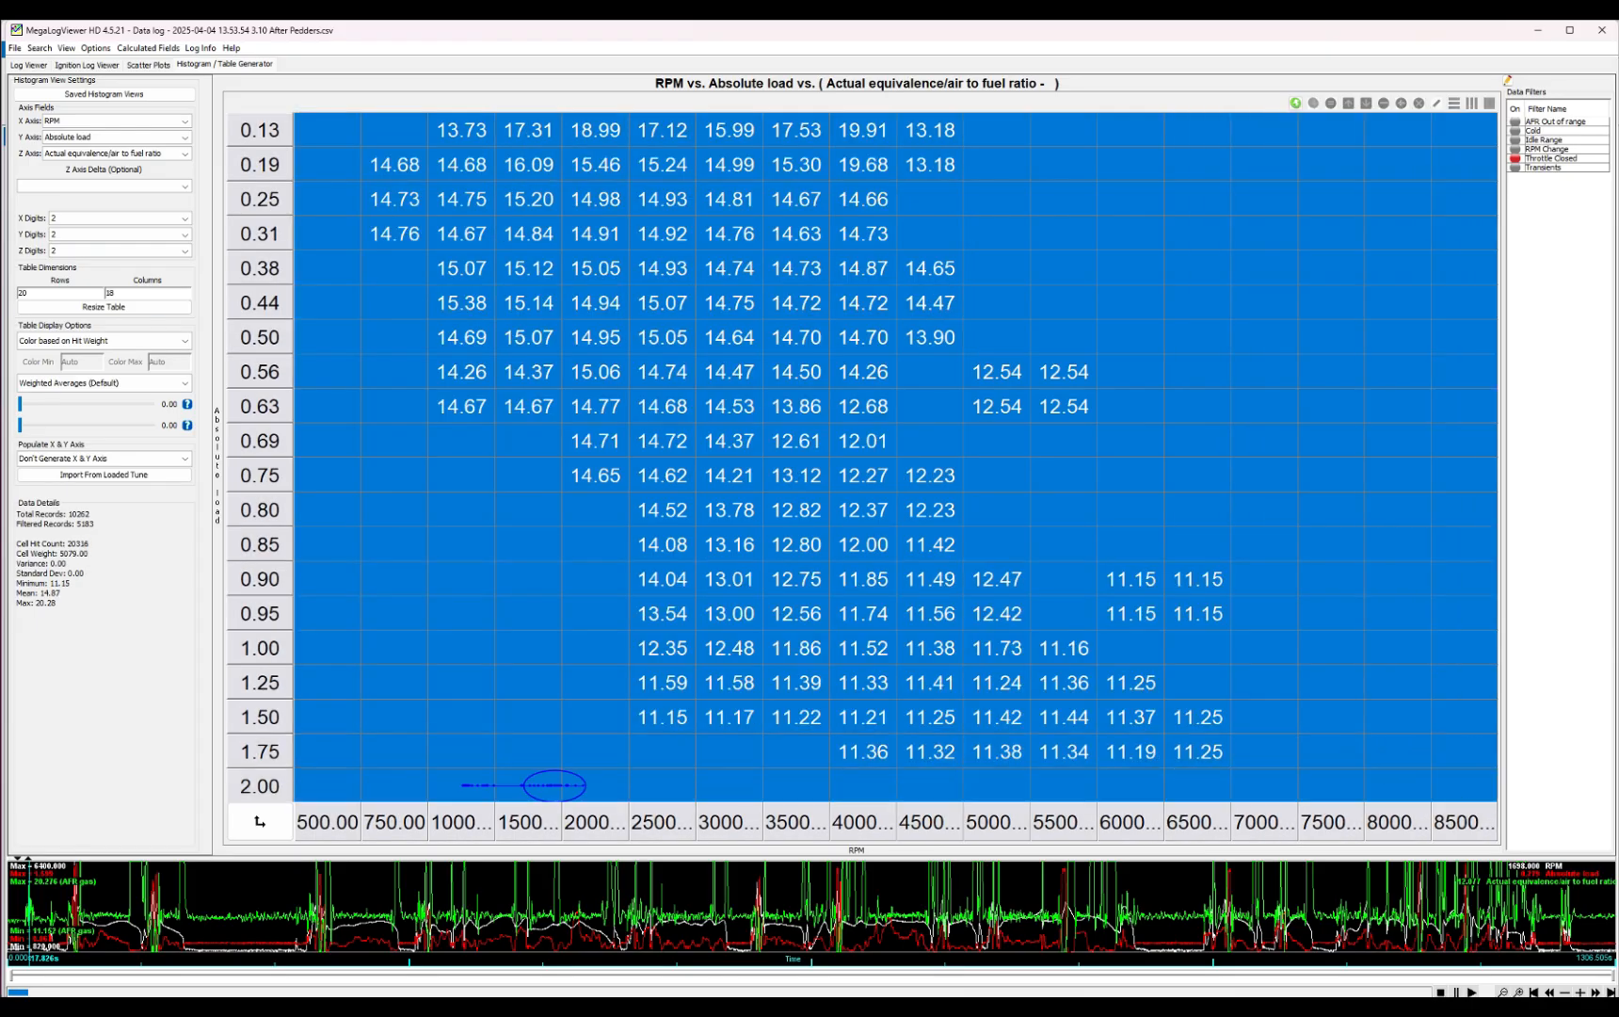
{"action": "left_click", "coordinate": [2, 283]}
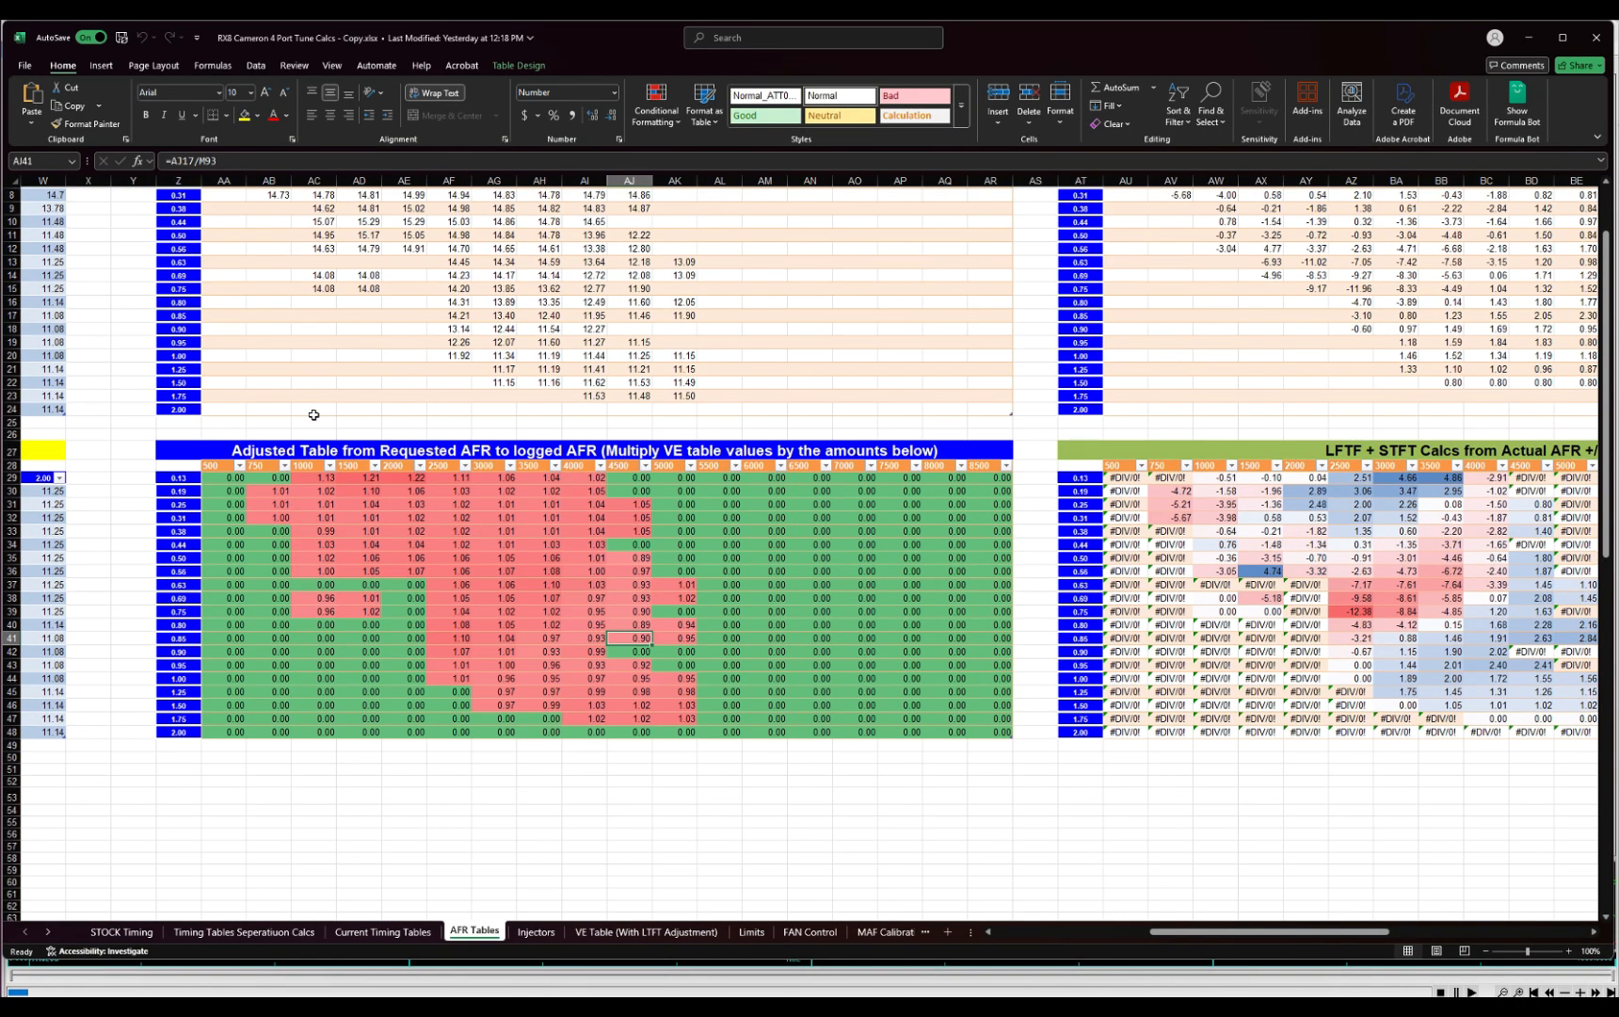
{"action": "scroll", "coordinate": [283, 471], "scroll_direction": "up", "scroll_amount": 8}
{"action": "left_click", "coordinate": [226, 248]}
{"action": "key", "text": "ctrl+v"}
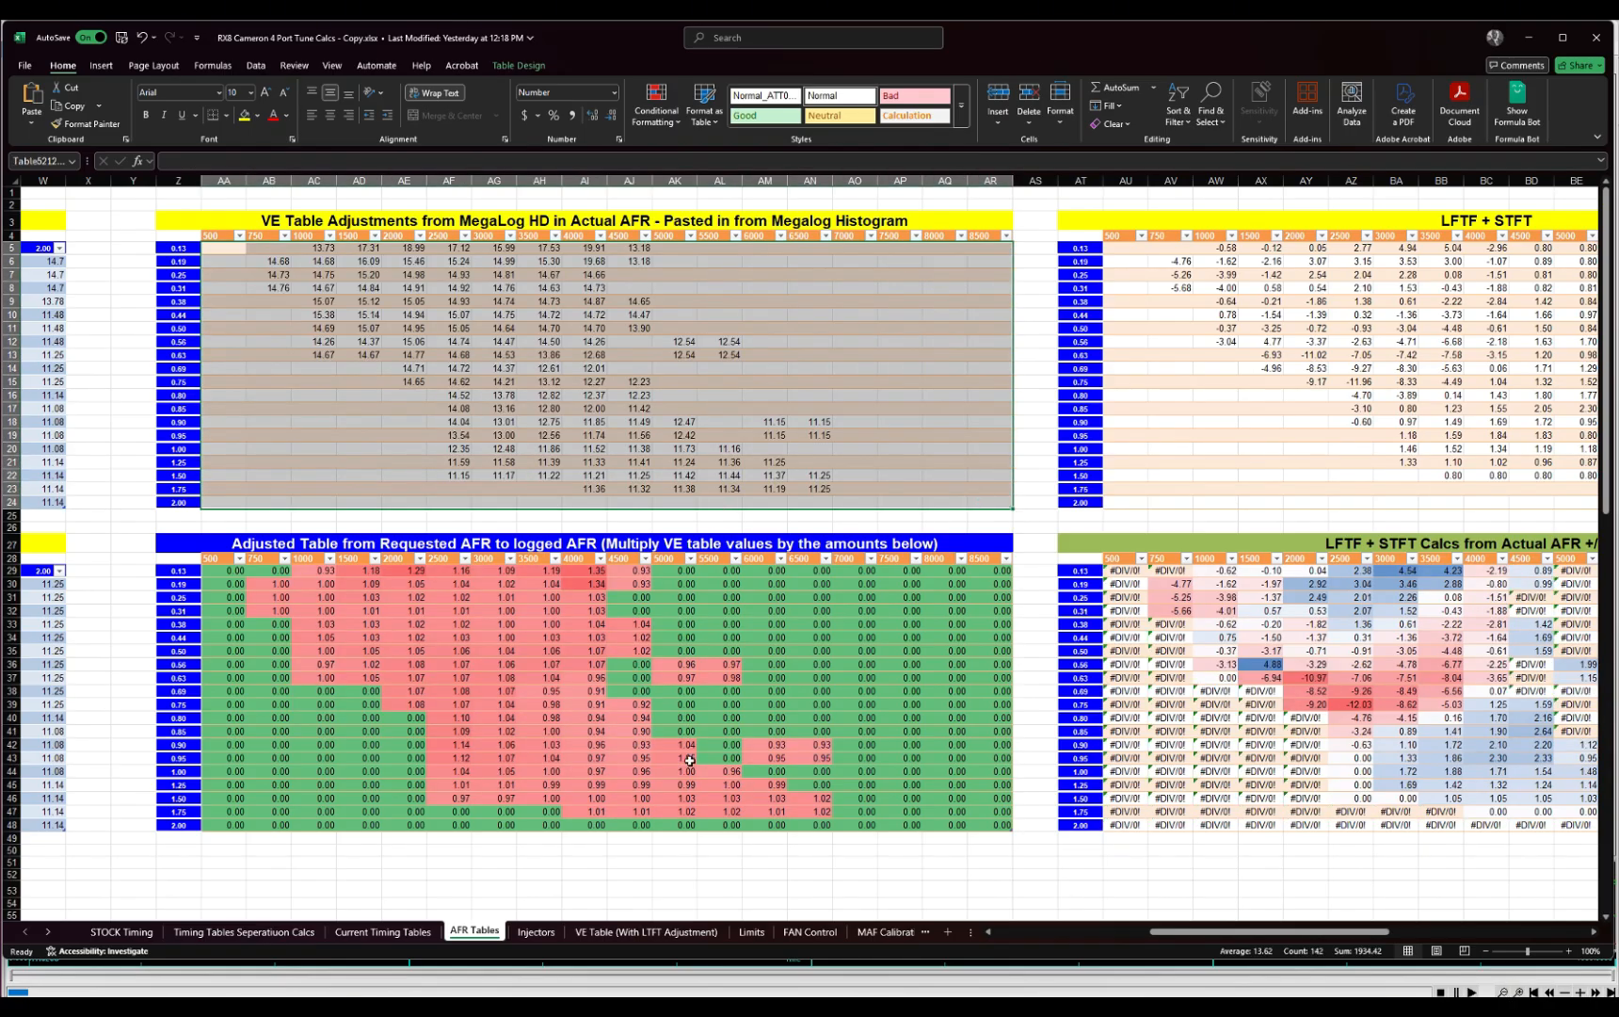
- Examine the Adjusted Table multipliers at 4500 RPM for 0.75 to 0.90 load and at 5000 to 5500 RPM for 1.75 load
{"action": "scroll", "coordinate": [594, 776], "scroll_direction": "up", "scroll_amount": 1}
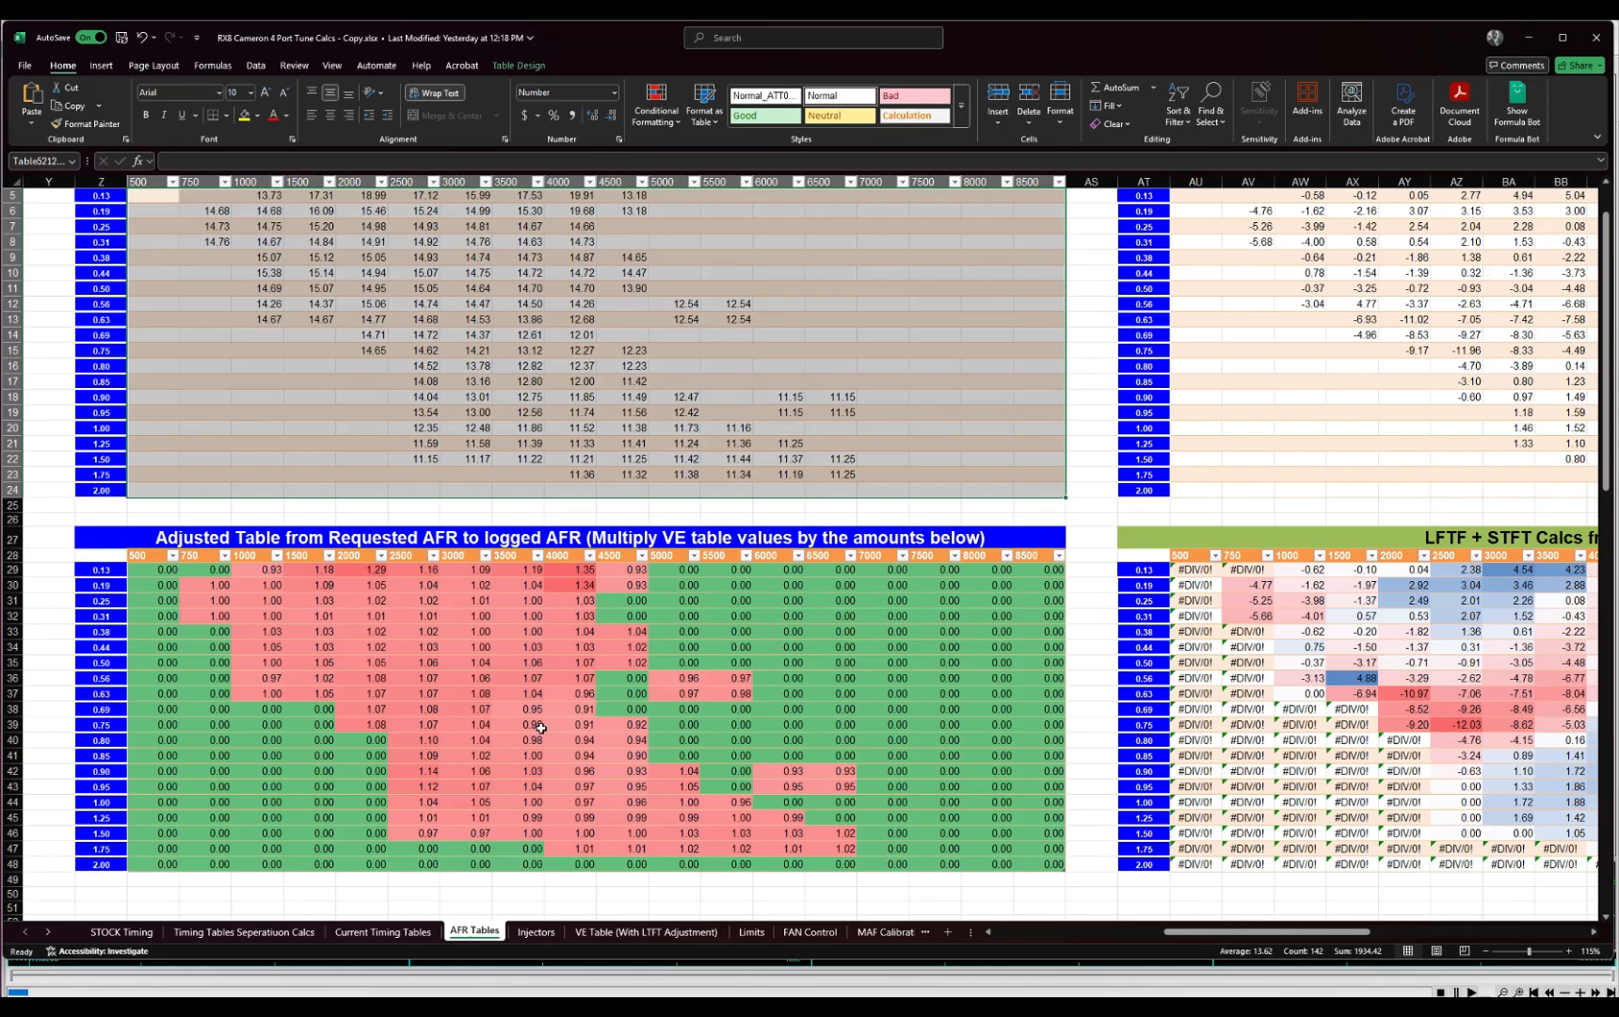
{"action": "left_click_drag", "start_coordinate": [524, 710], "coordinate": [627, 789]}
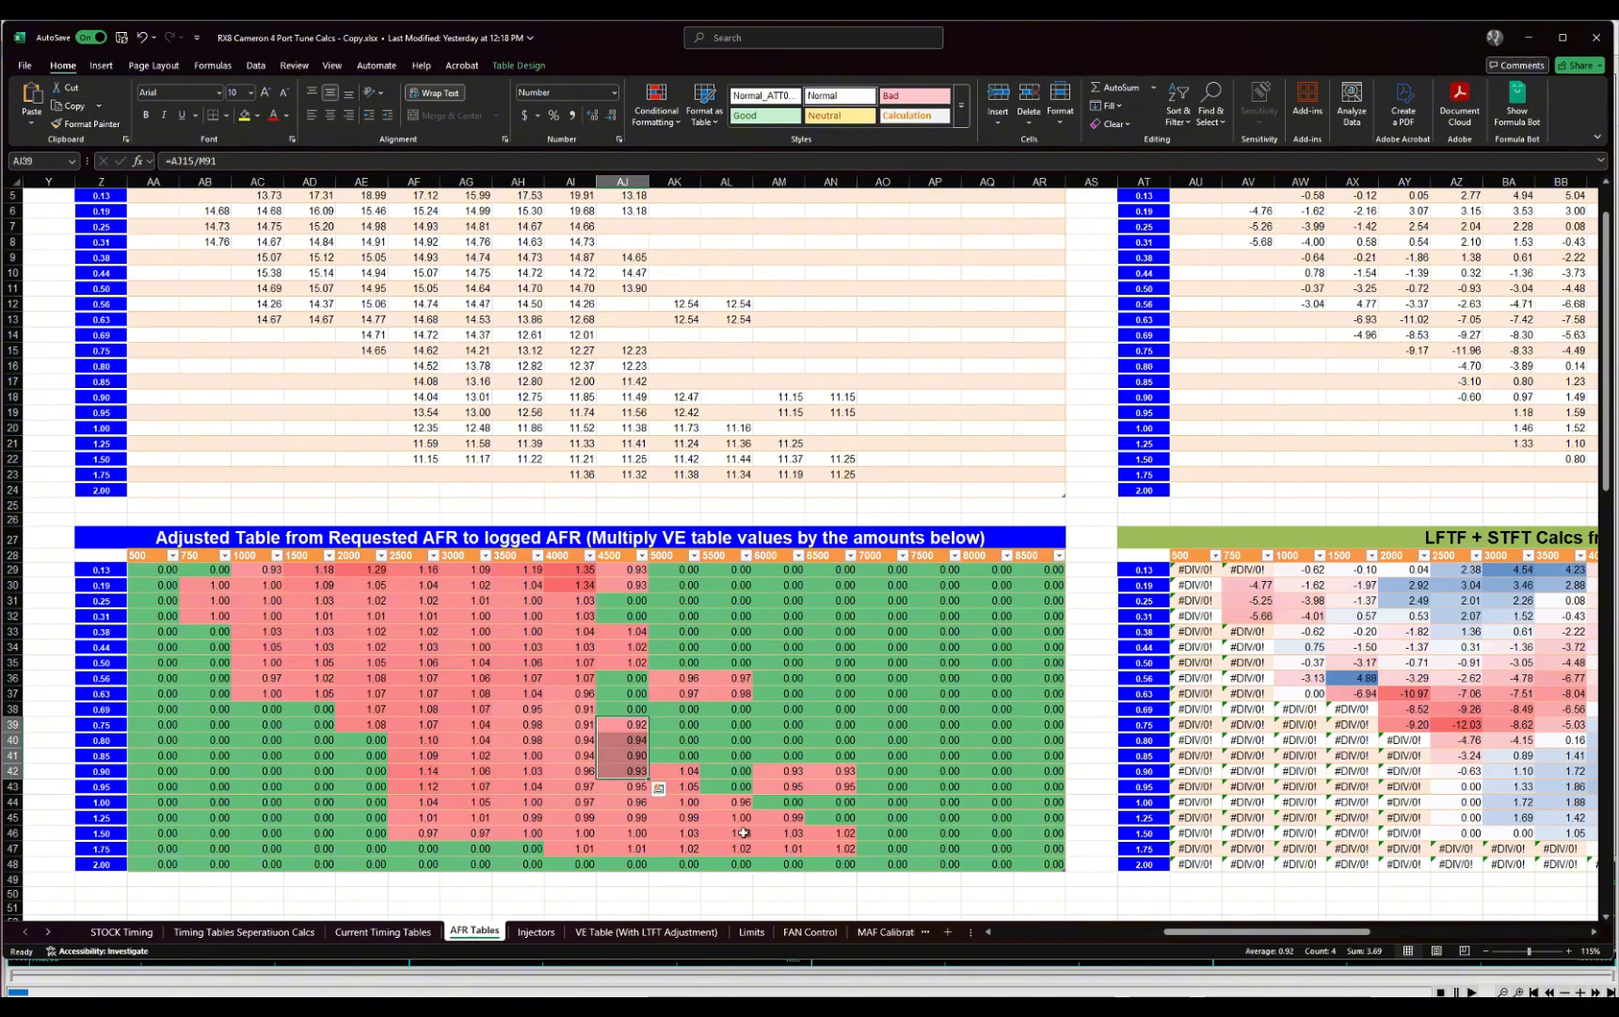
{"action": "left_click_drag", "start_coordinate": [677, 836], "coordinate": [740, 849]}
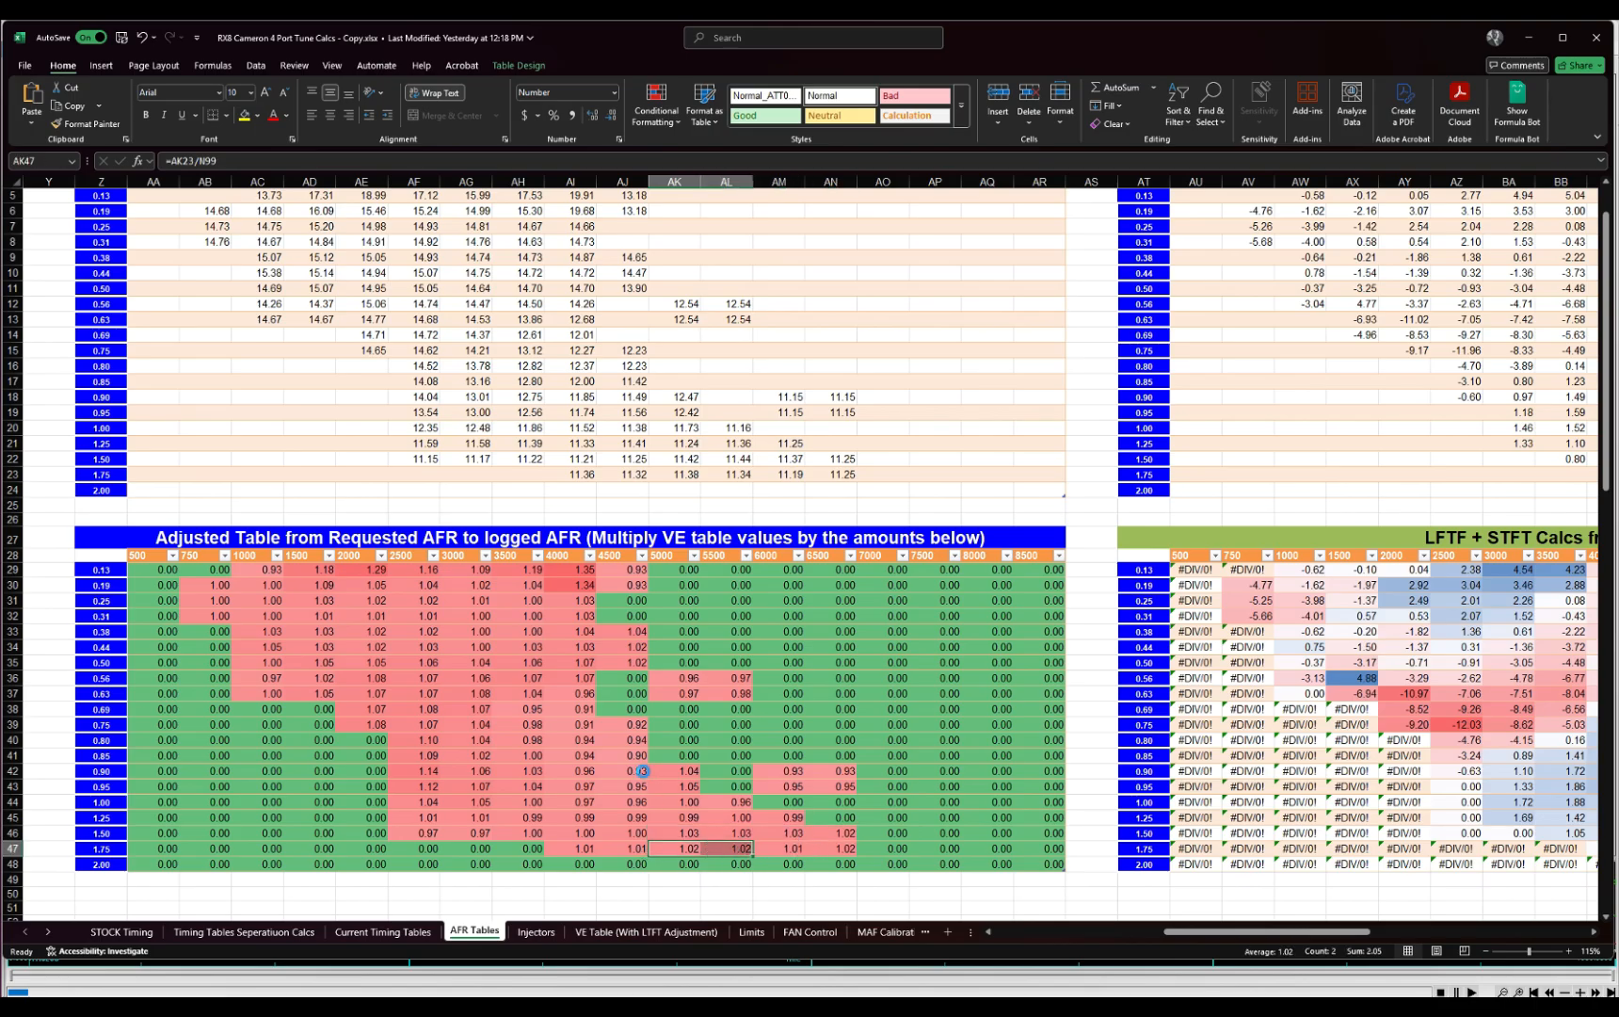
- Check the requested air-fuel ratio in AFR Table 1 at 5500 RPM and 1.75 load
{"action": "scroll", "coordinate": [644, 770], "scroll_direction": "down", "scroll_amount": 2}
{"action": "scroll", "coordinate": [1147, 918], "scroll_direction": "left", "scroll_amount": 6}
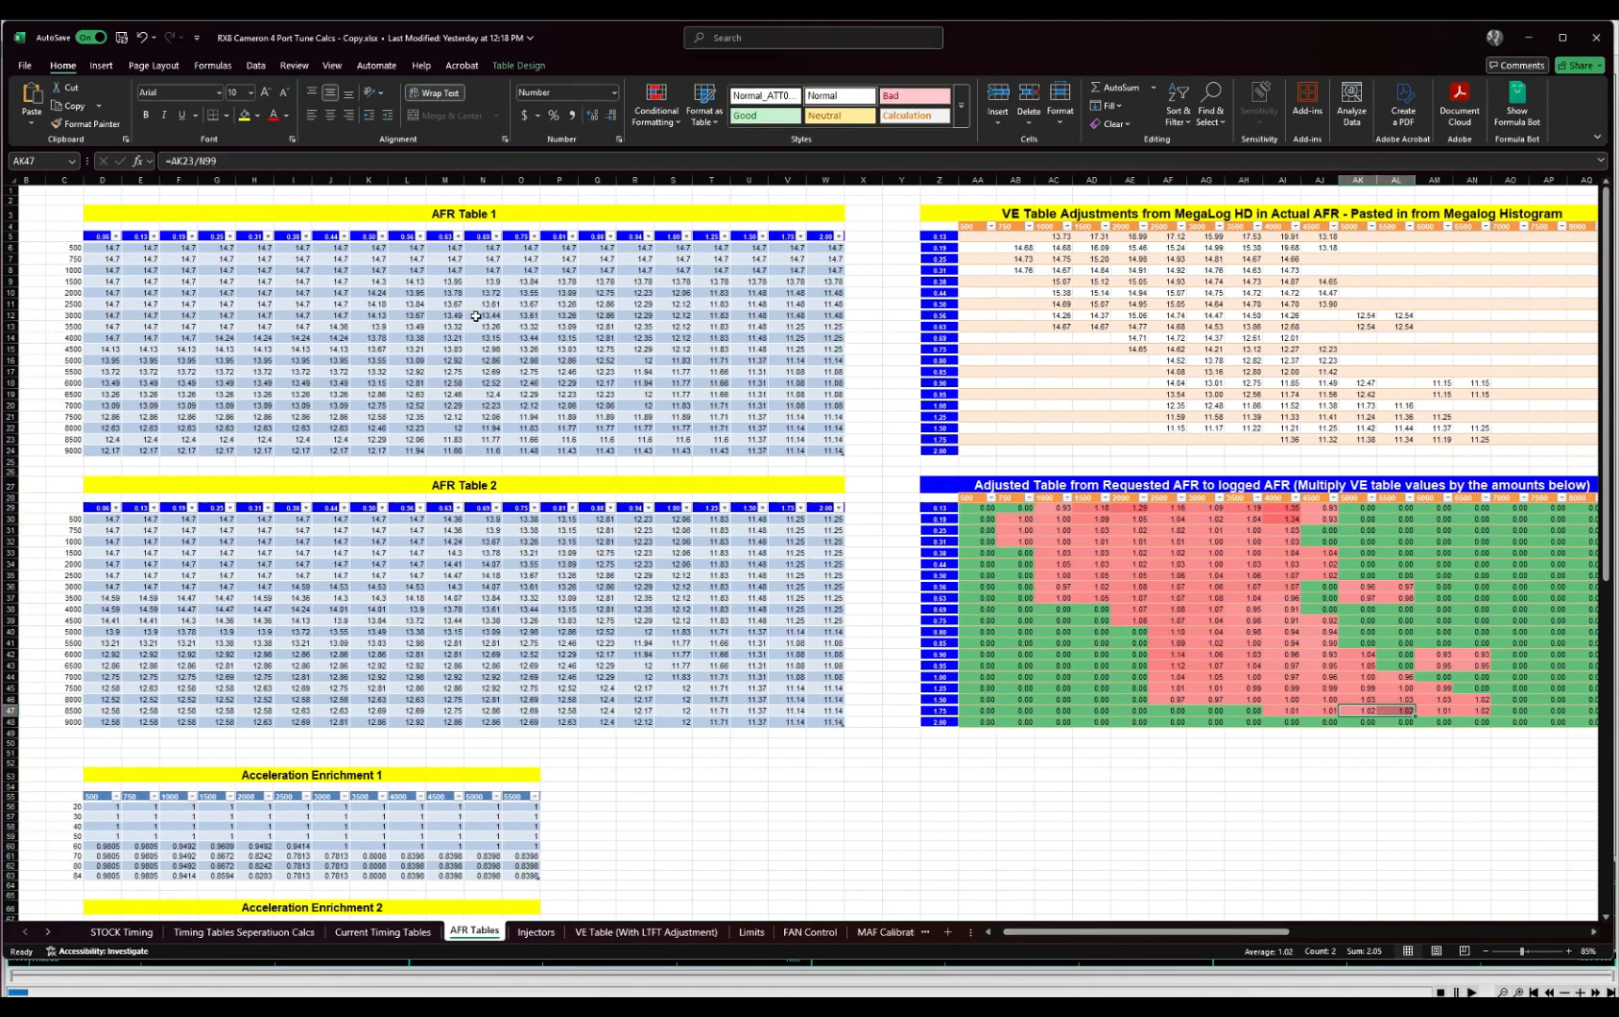
{"action": "scroll", "coordinate": [508, 433], "scroll_direction": "up", "scroll_amount": 1}
{"action": "scroll", "coordinate": [796, 383], "scroll_direction": "up", "scroll_amount": 2}
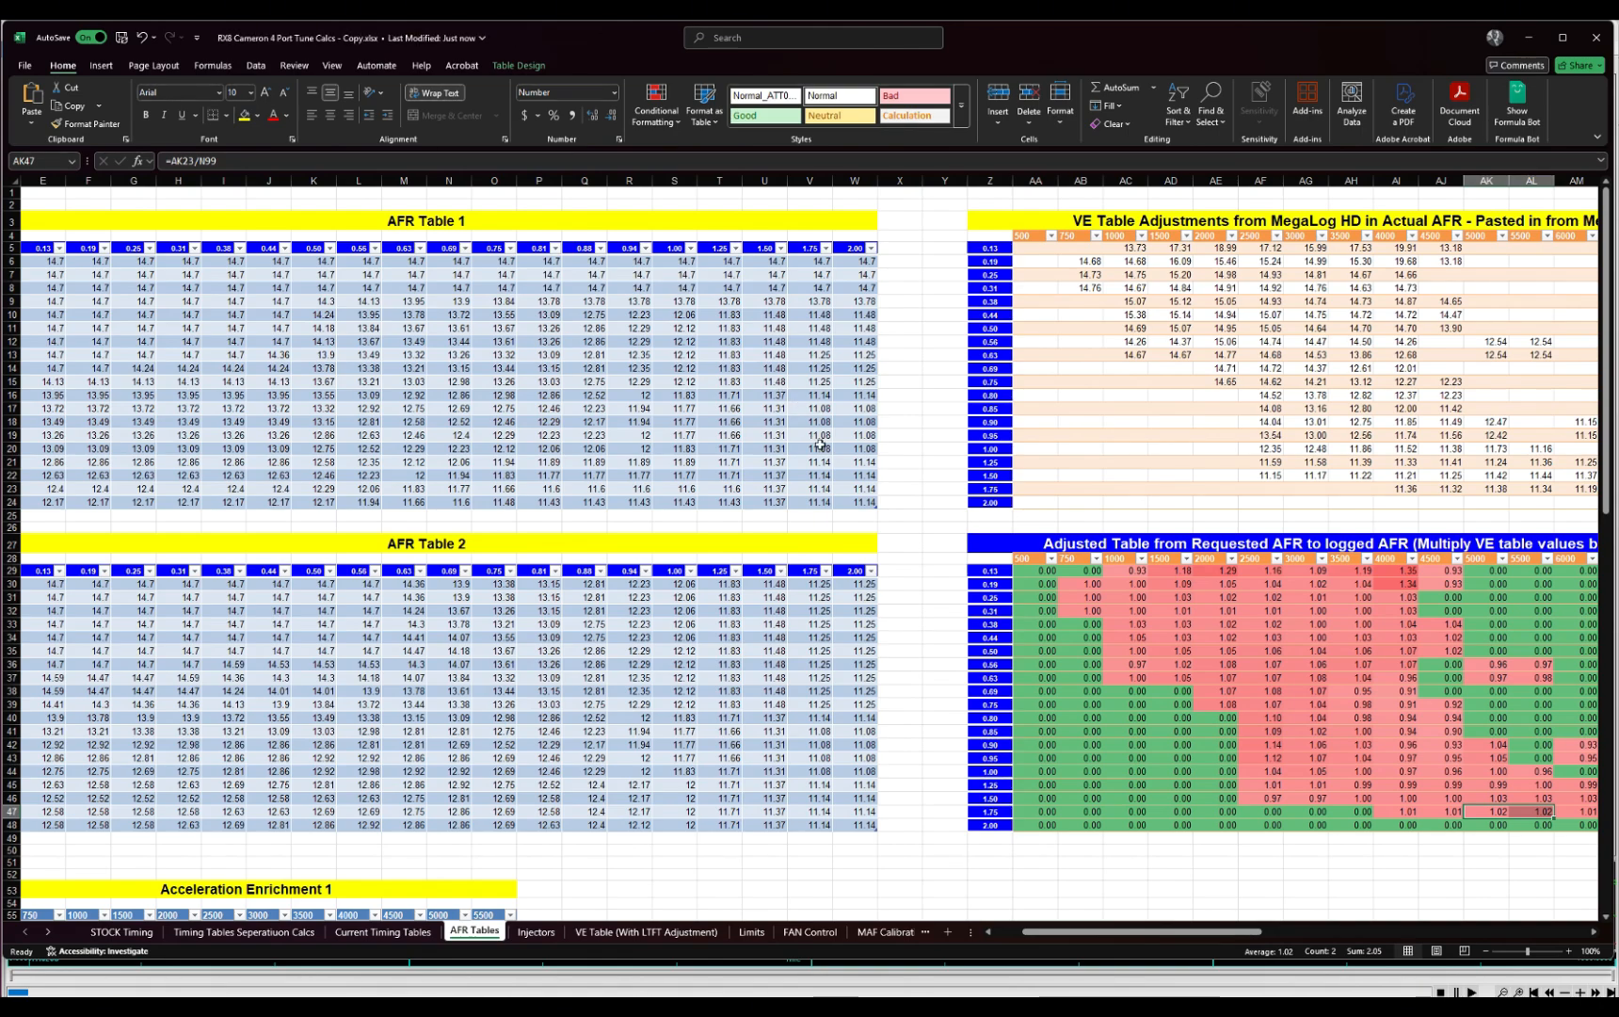
{"action": "left_click", "coordinate": [811, 408]}
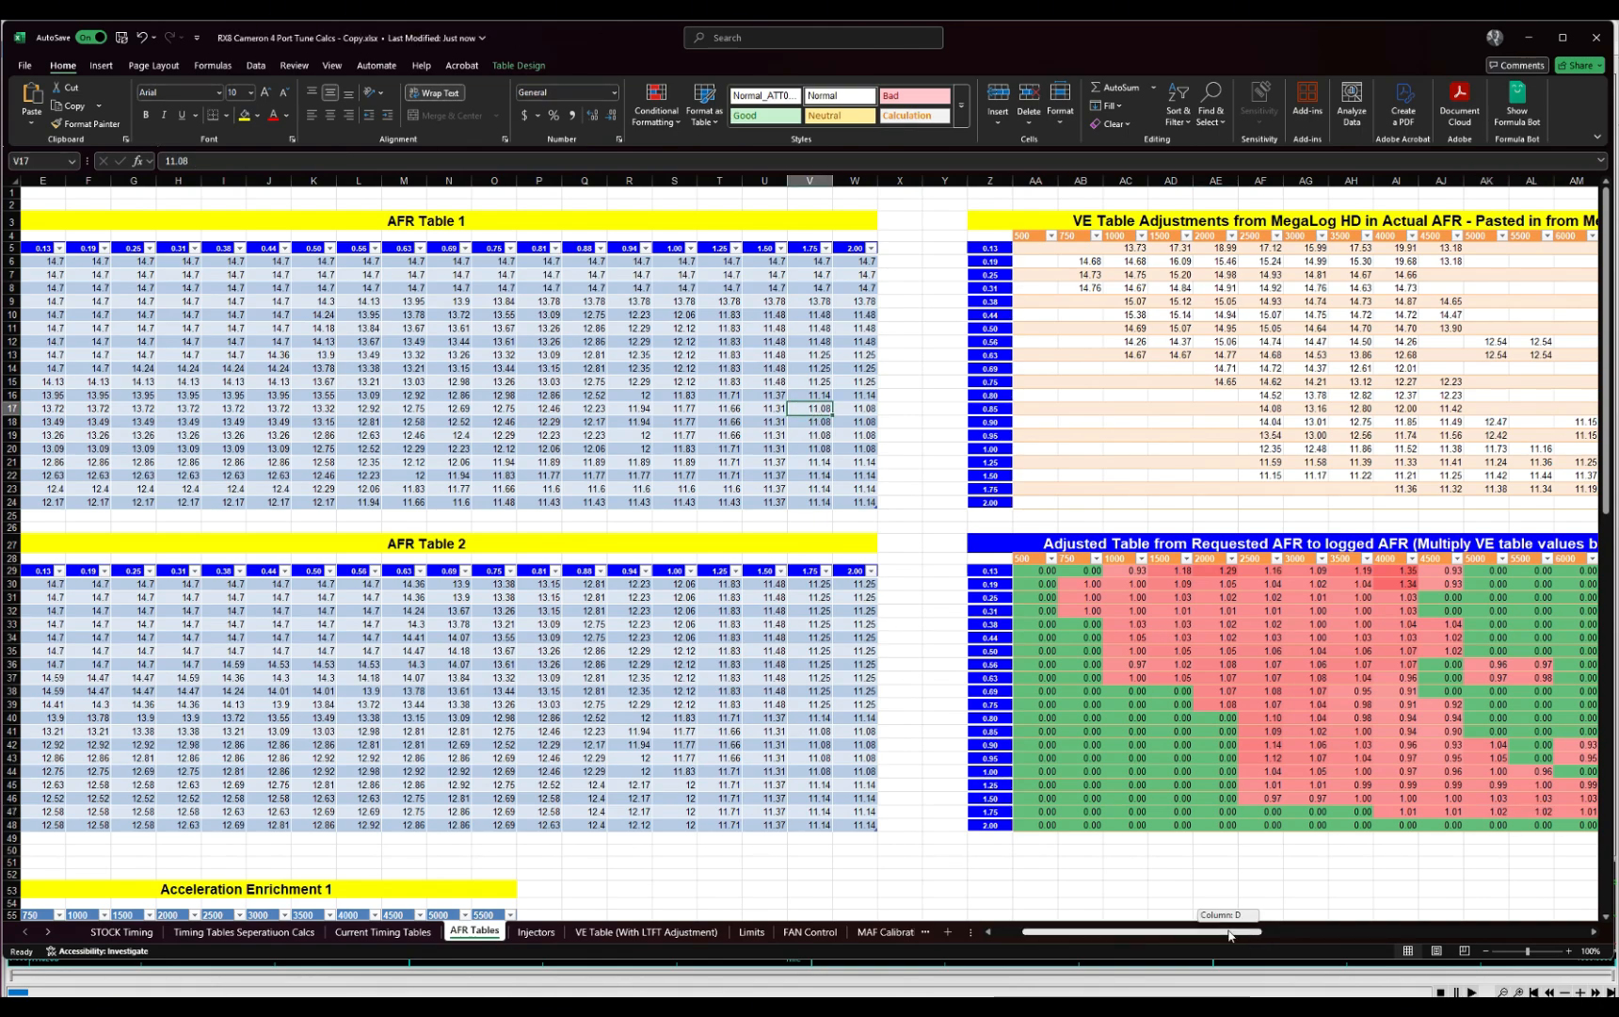
{"action": "left_click_drag", "start_coordinate": [1184, 931], "coordinate": [1166, 848]}
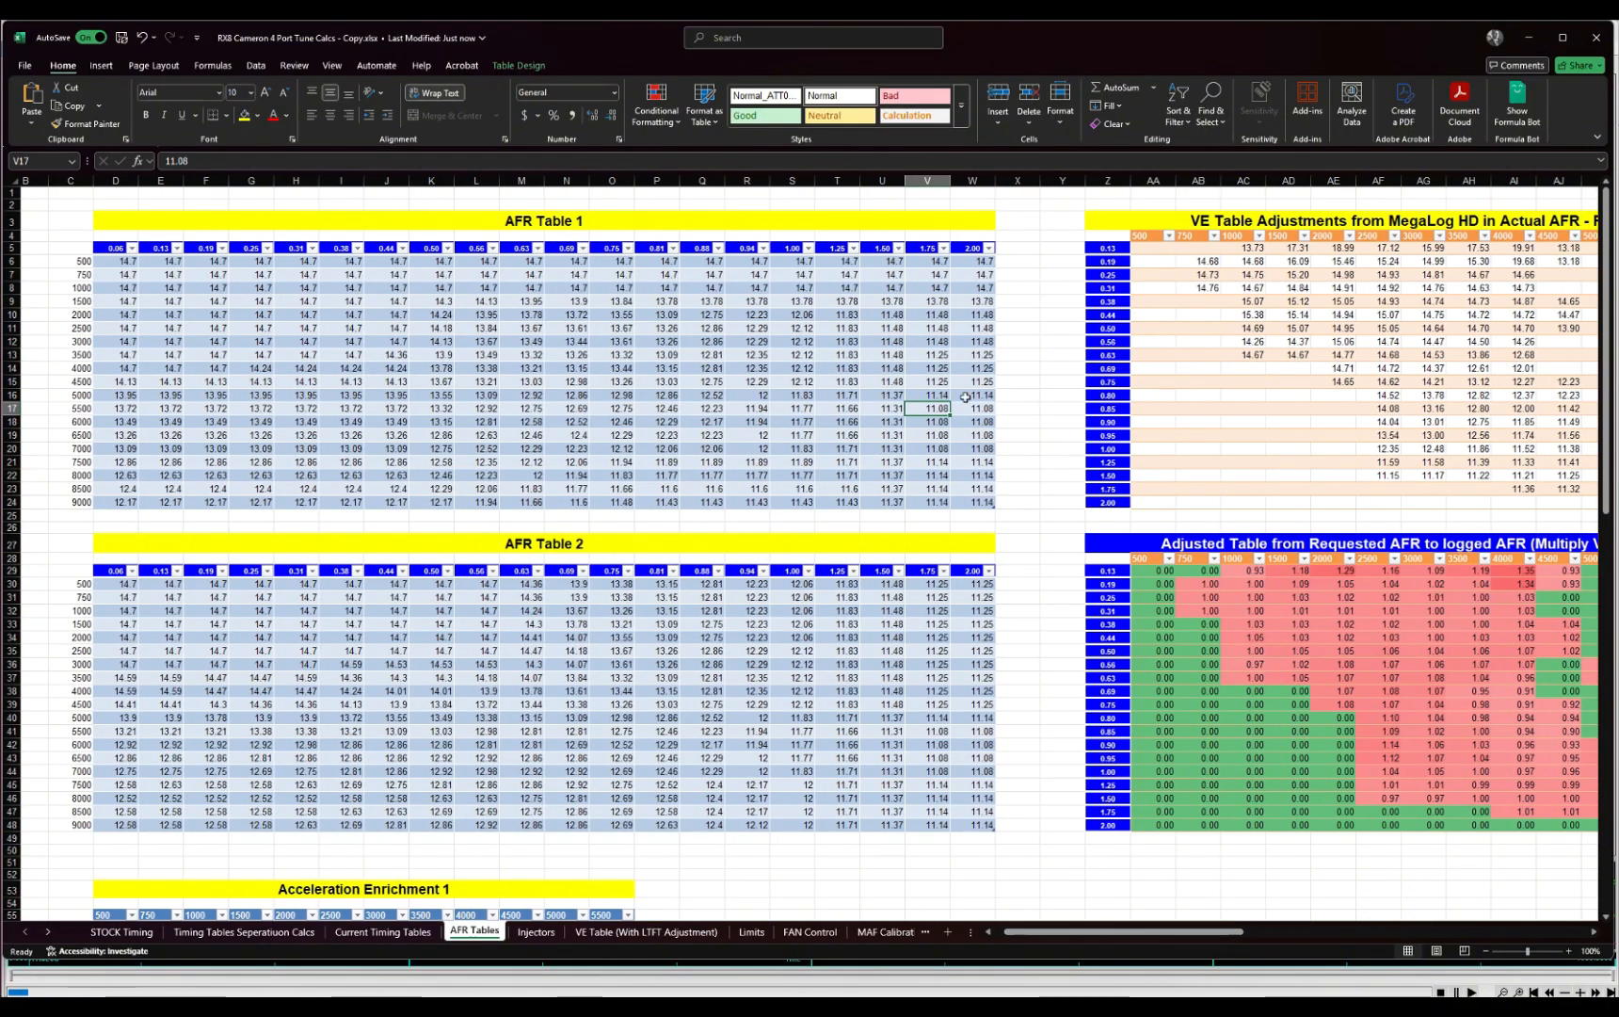
- Compare MegaLogViewer HD's logged AFR at 5000 RPM and 1.50 load with the AFR Table 1 target in Excel
{"action": "key", "text": "Caps_Lock"}
{"action": "key", "text": "alt+Tab"}
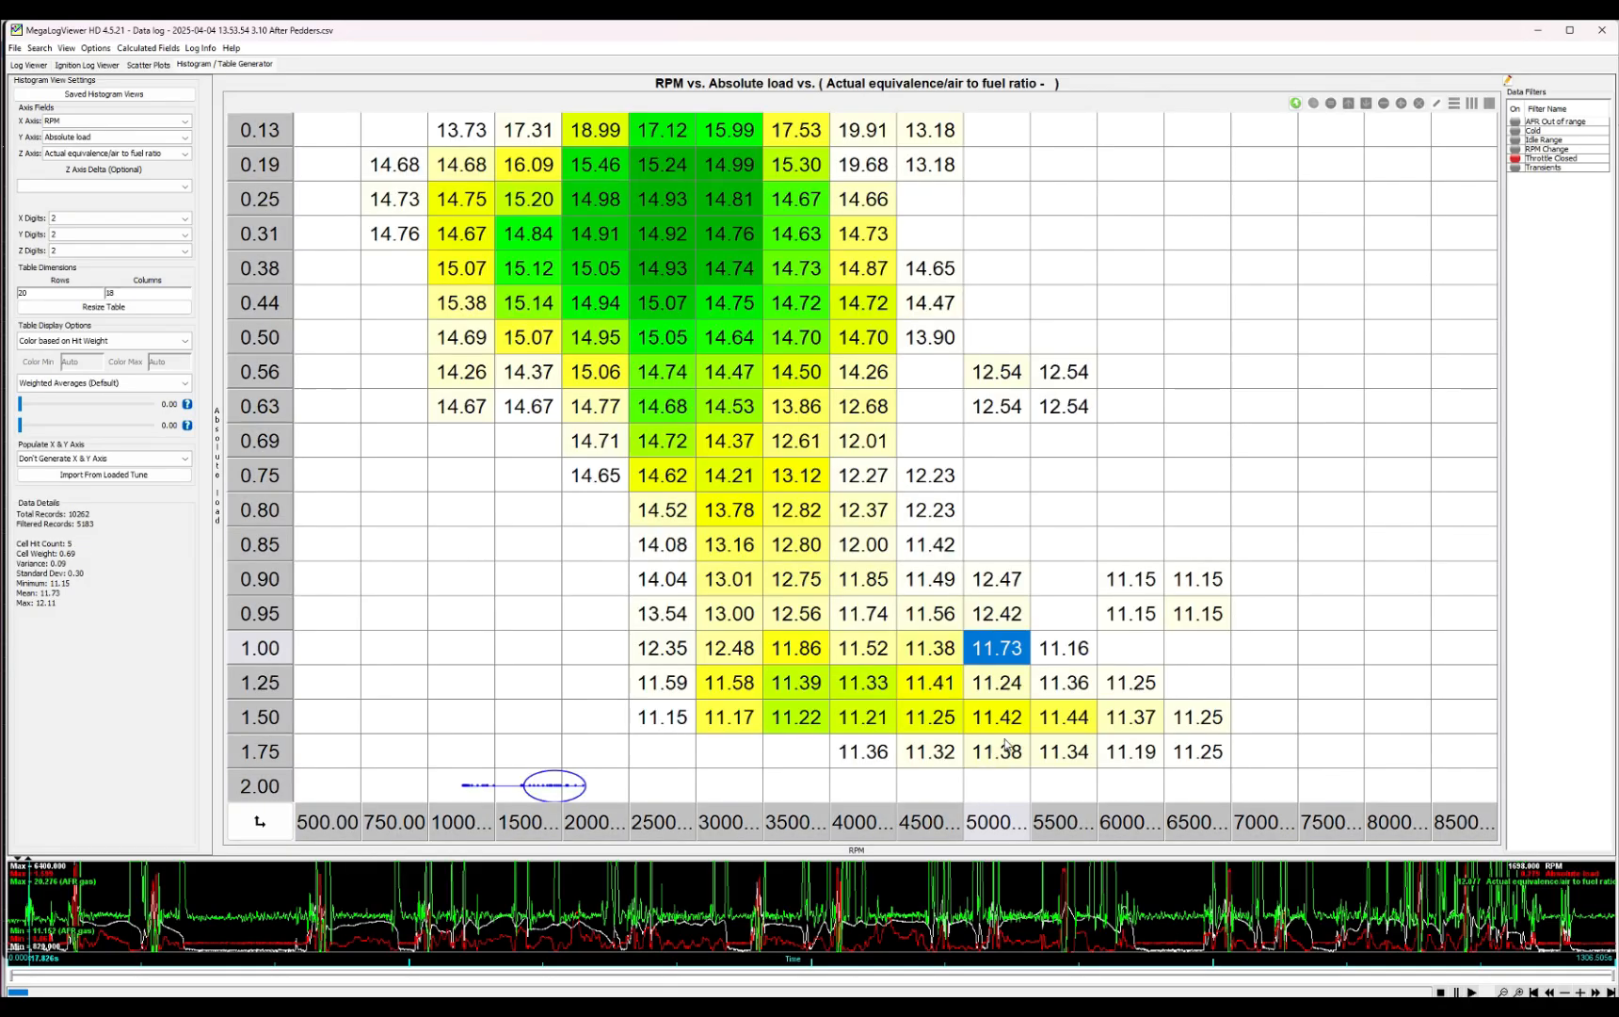
{"action": "key", "text": "Down"}
{"action": "key", "text": "Down"}
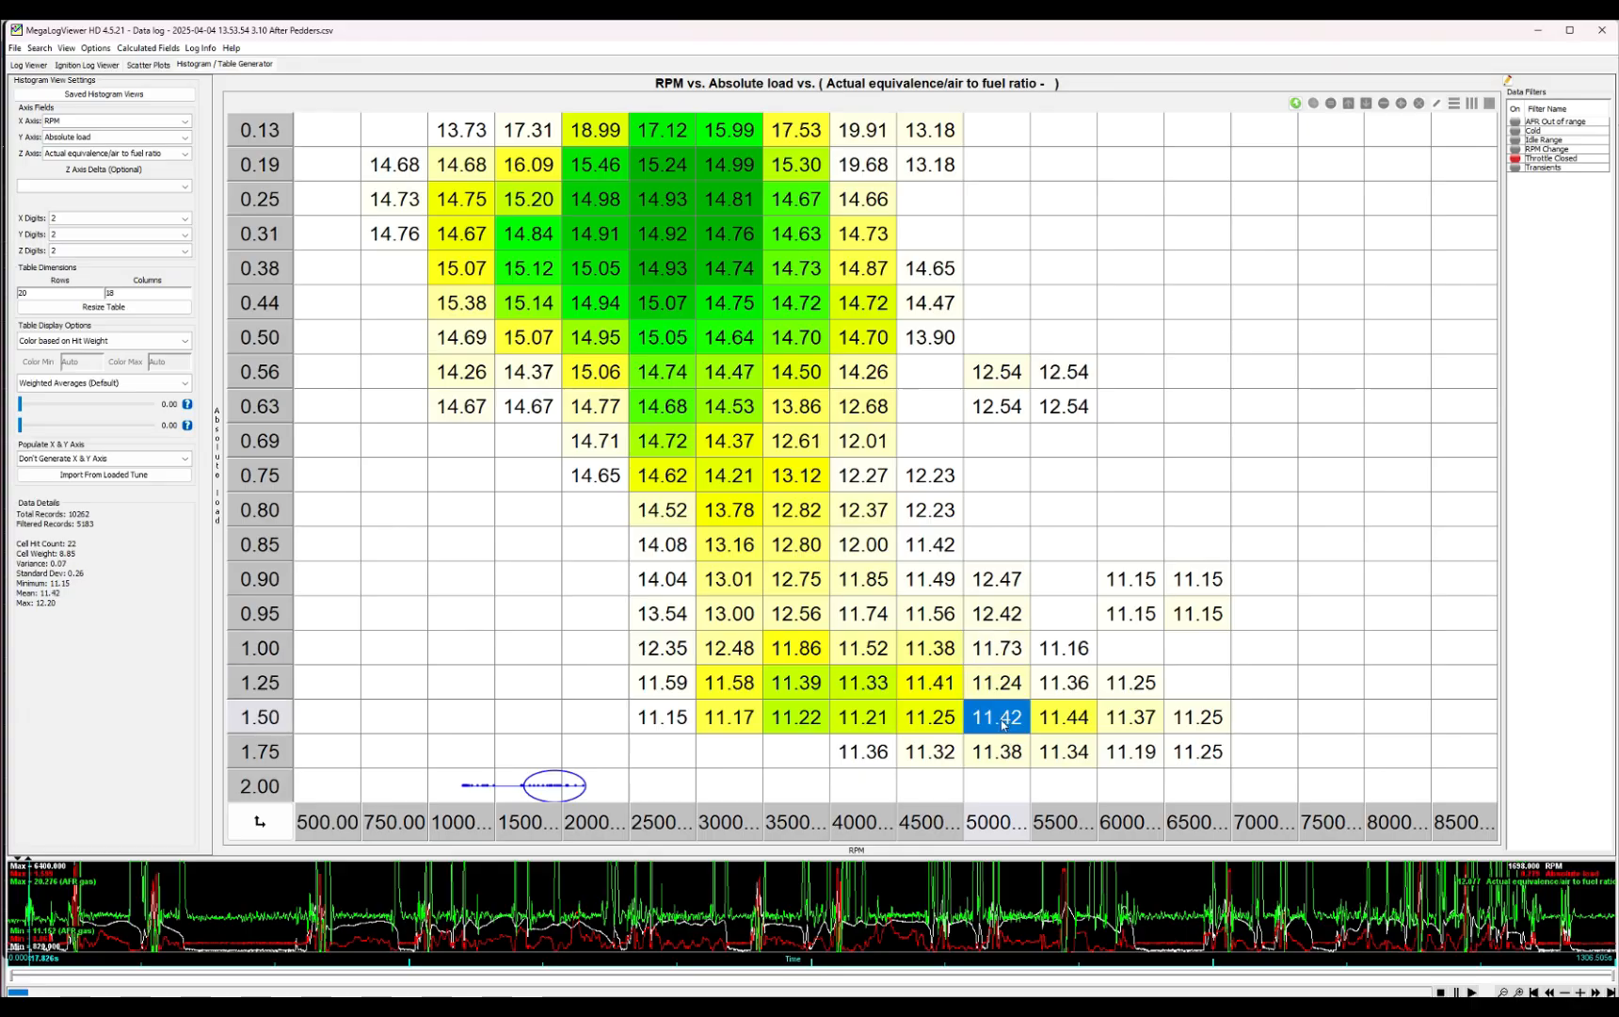
{"action": "key", "text": "alt+Tab"}
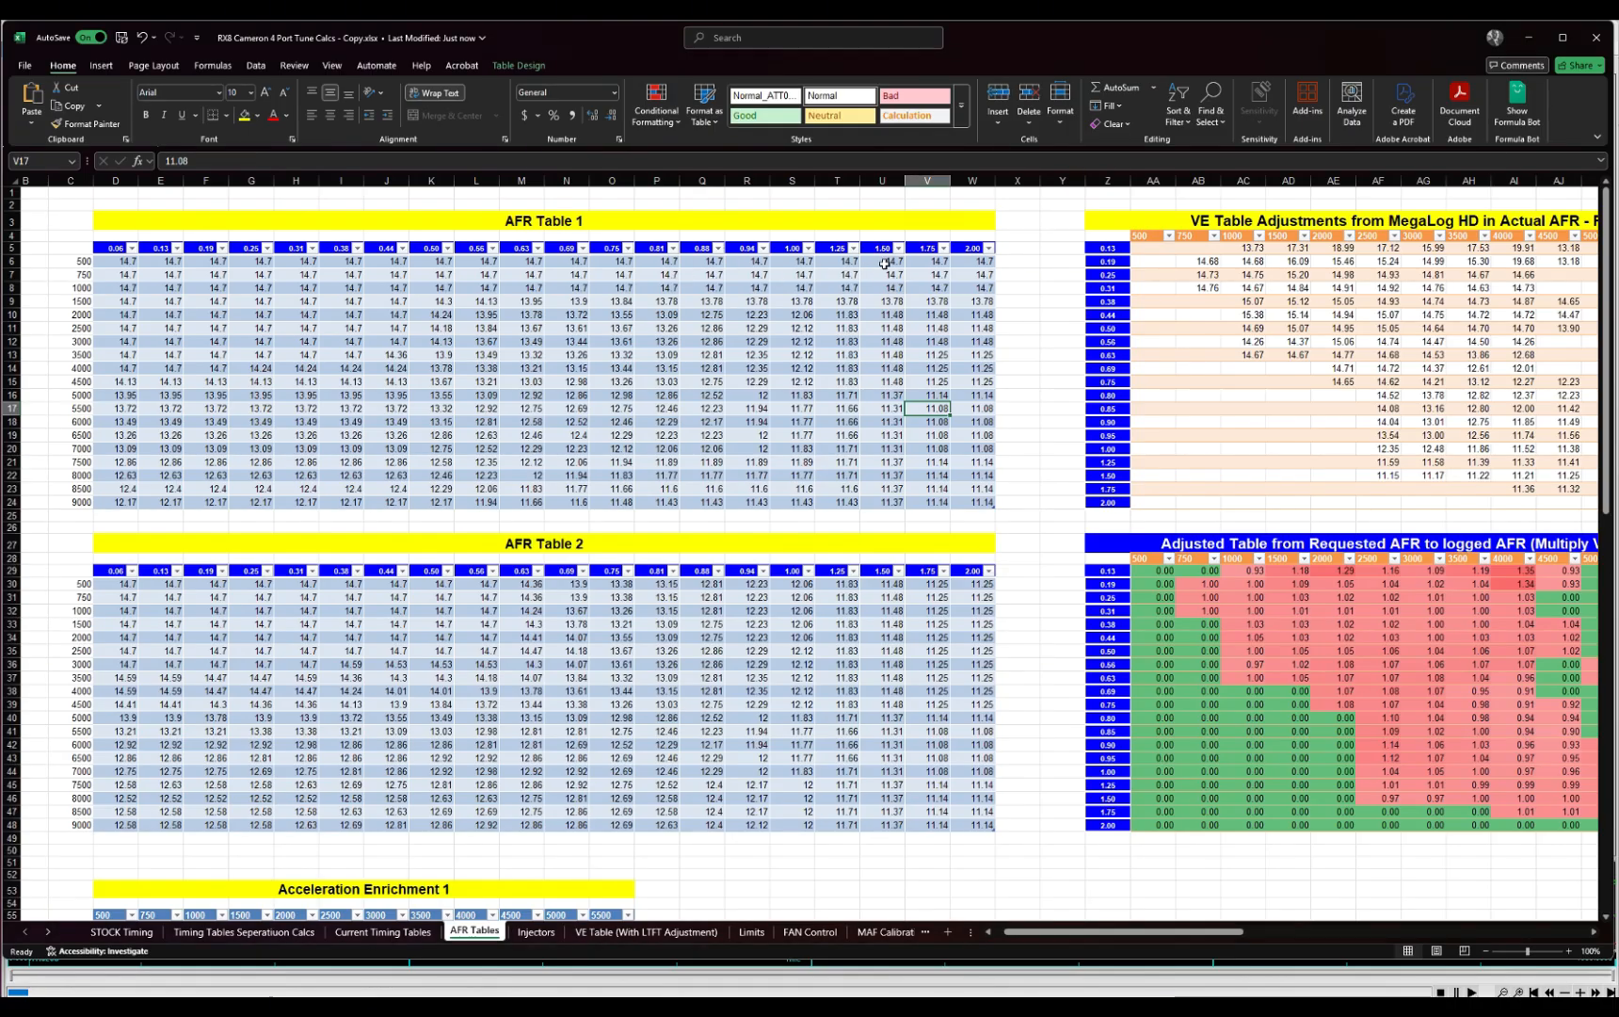
{"action": "left_click", "coordinate": [889, 409]}
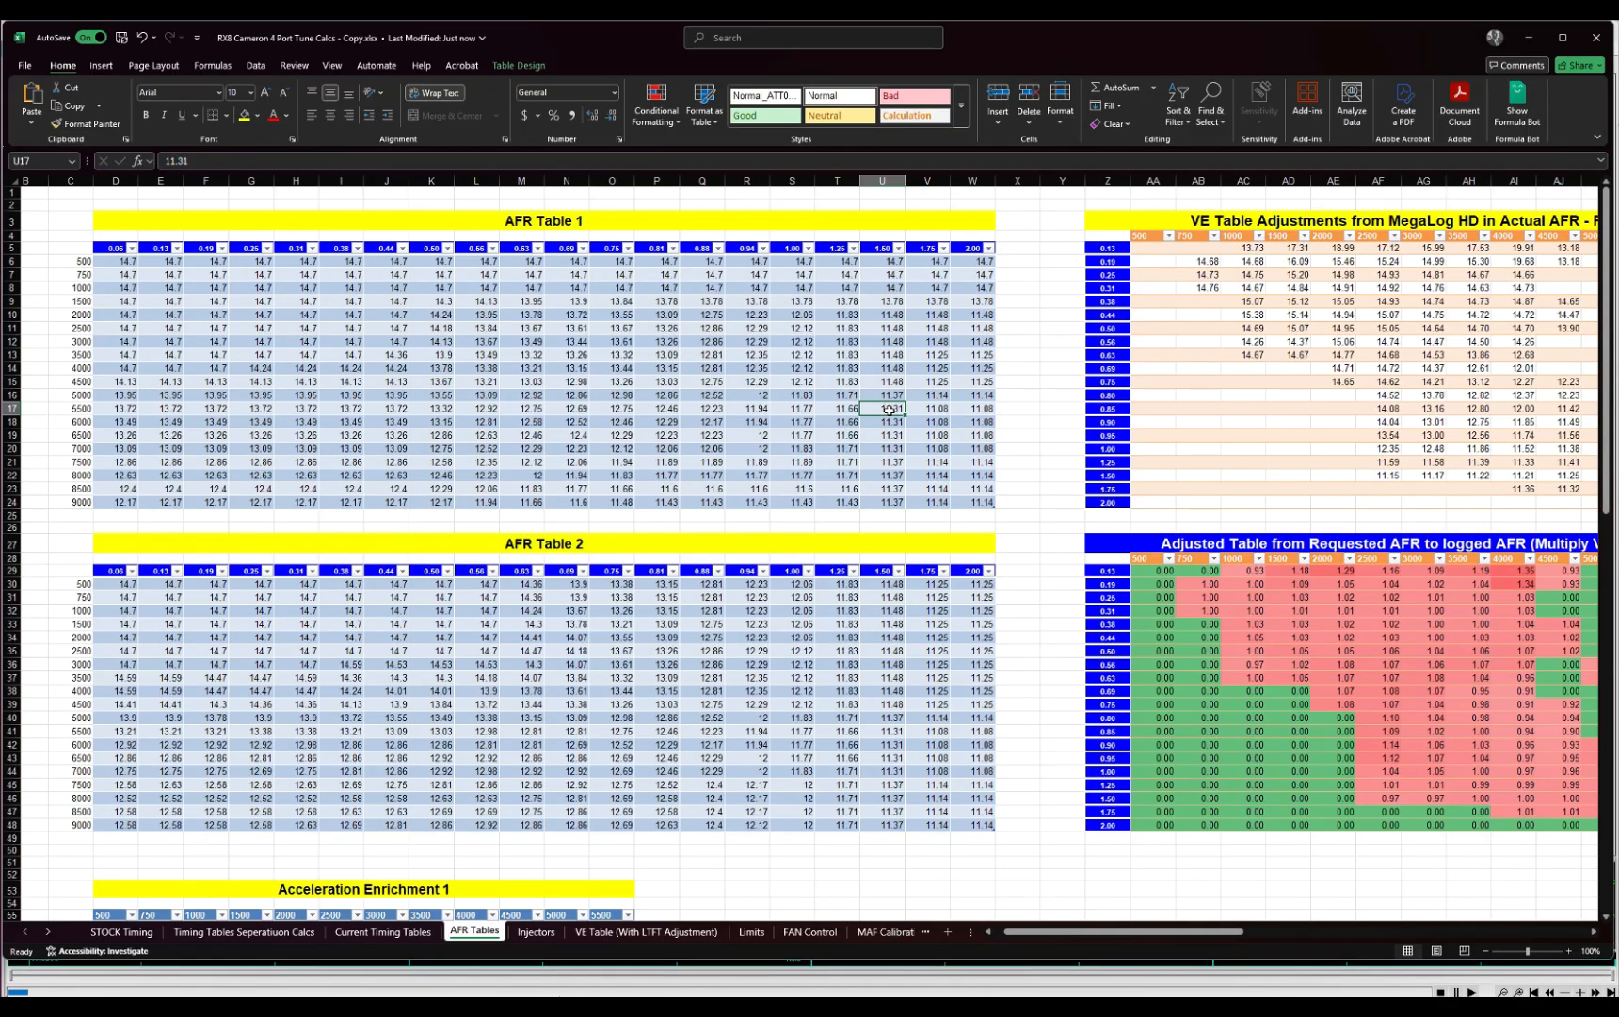
{"action": "key", "text": "alt+Tab"}
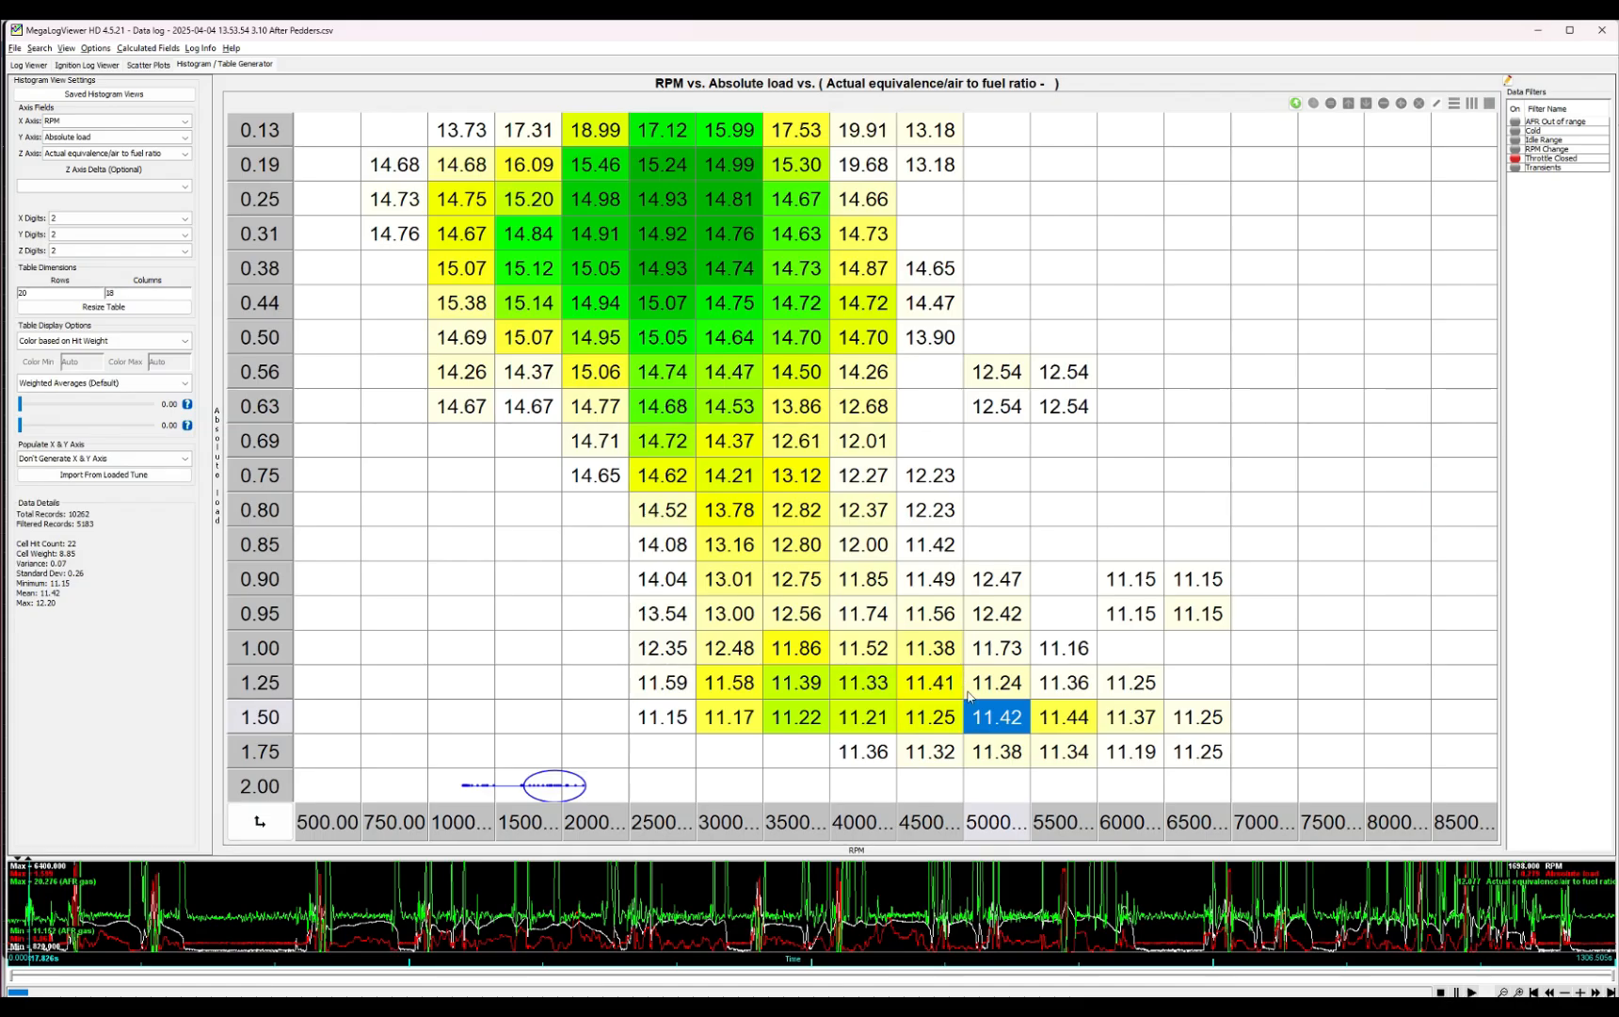
{"action": "key", "text": "alt+Tab"}
{"action": "left_click", "coordinate": [883, 395]}
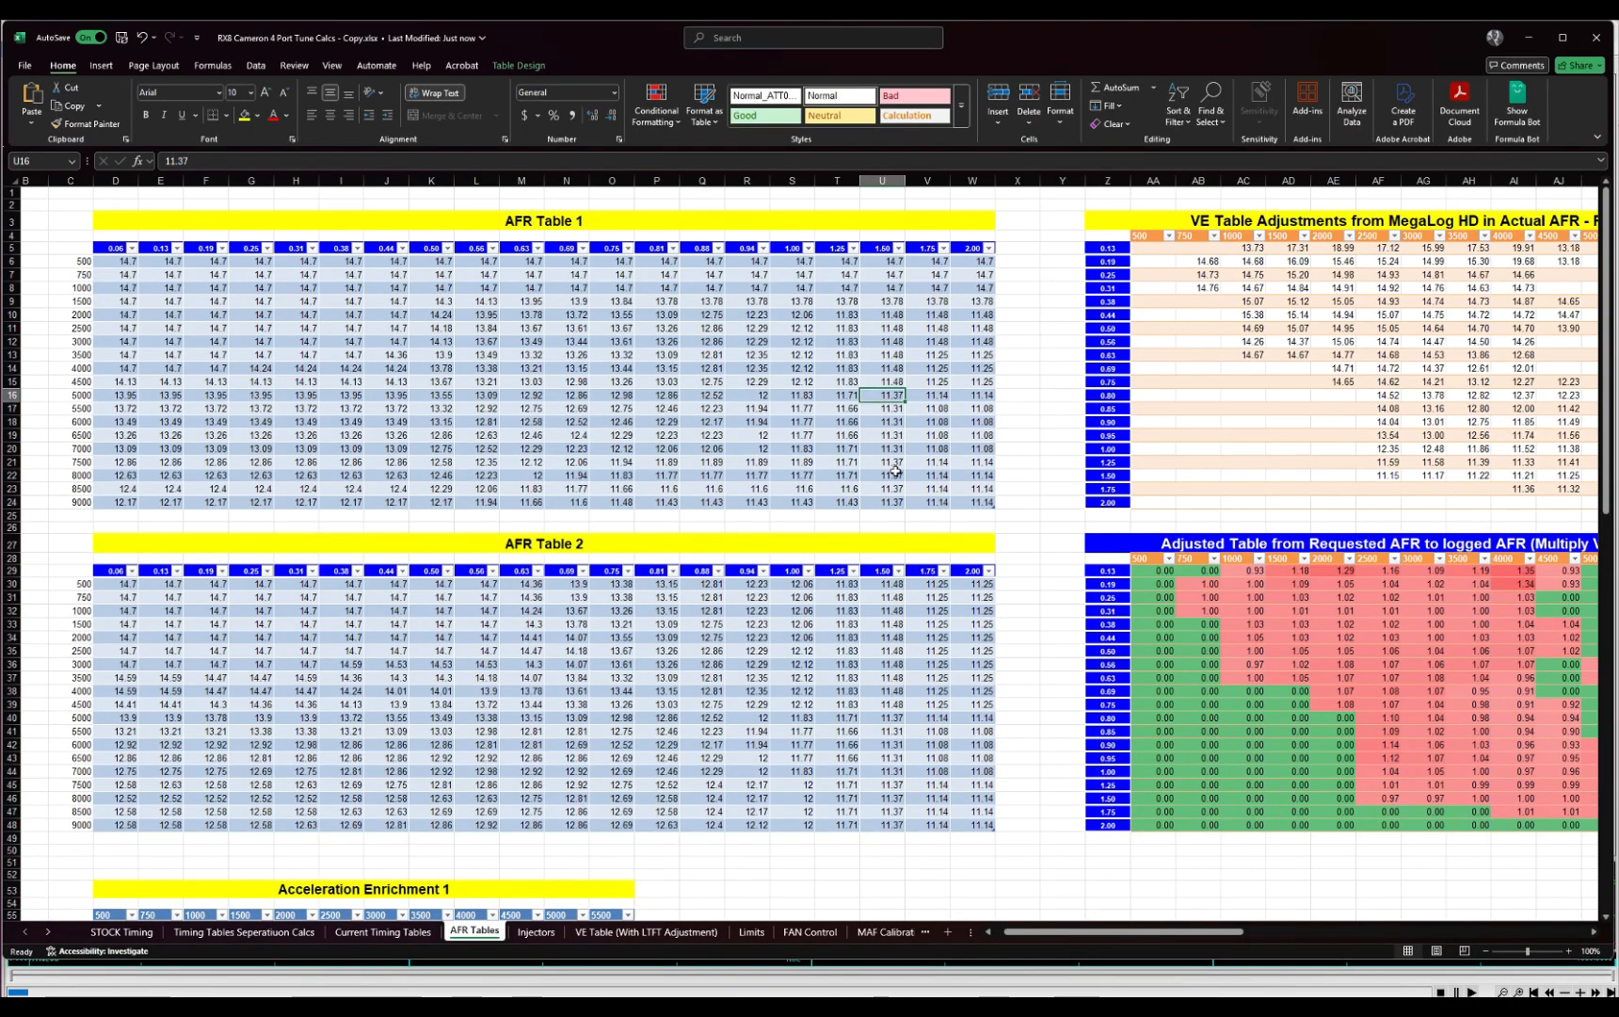
{"action": "key", "text": "alt+Tab"}
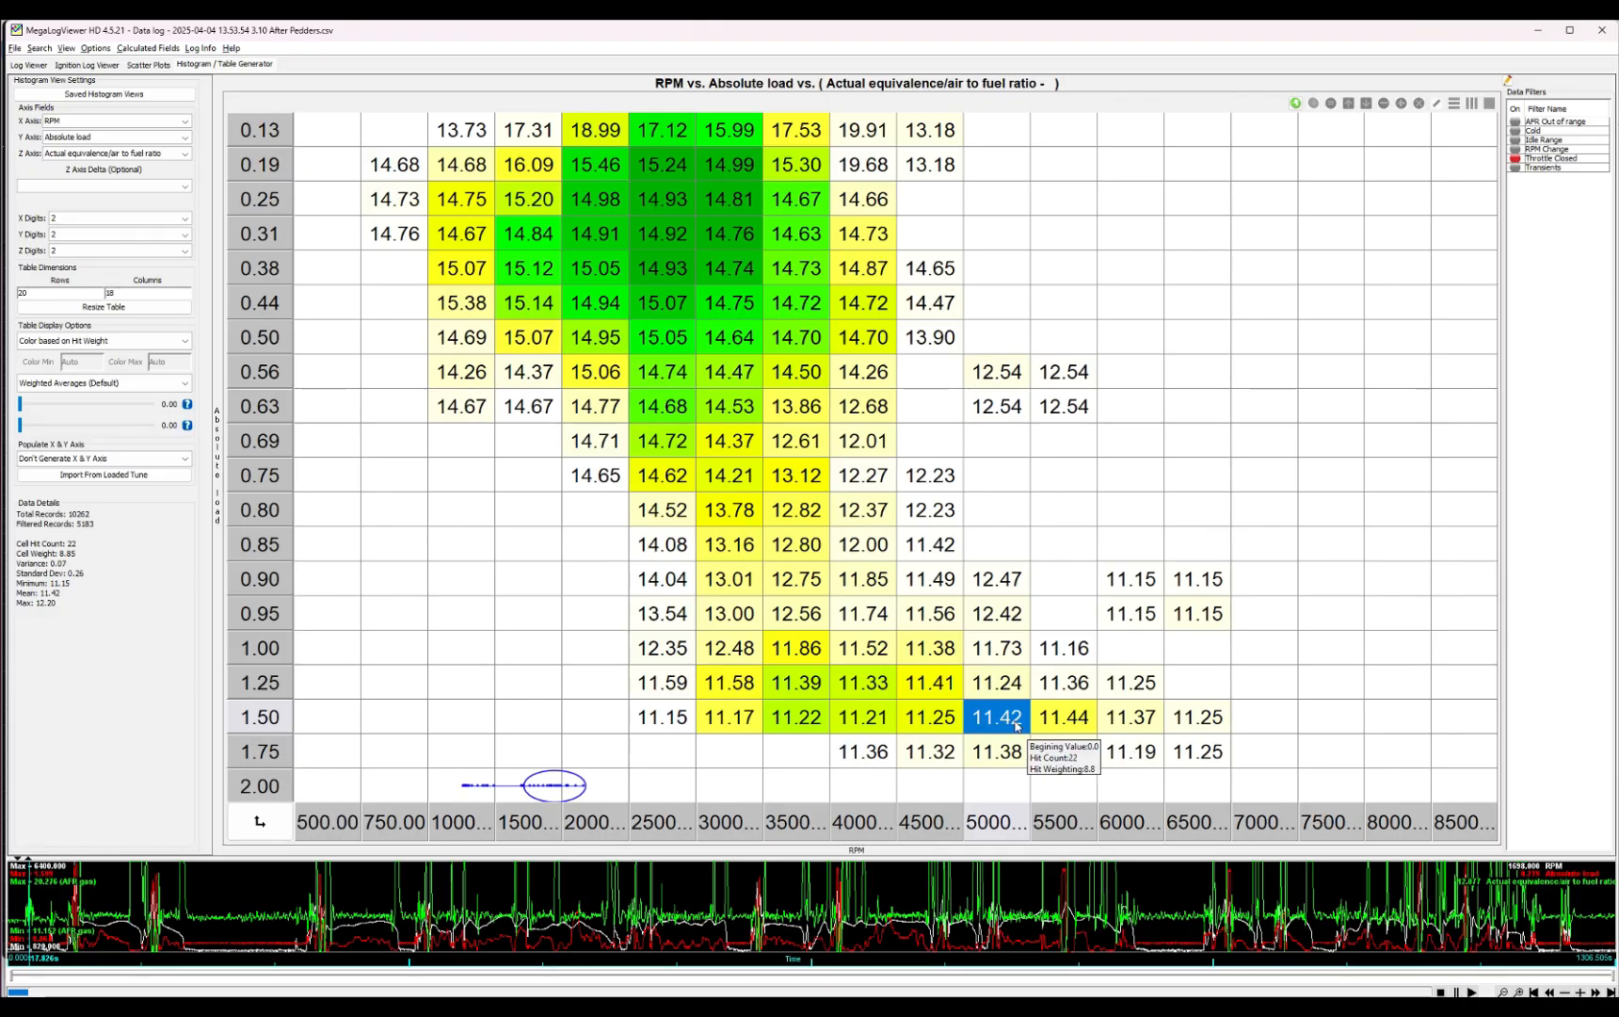
{"action": "key", "text": "alt+Tab"}
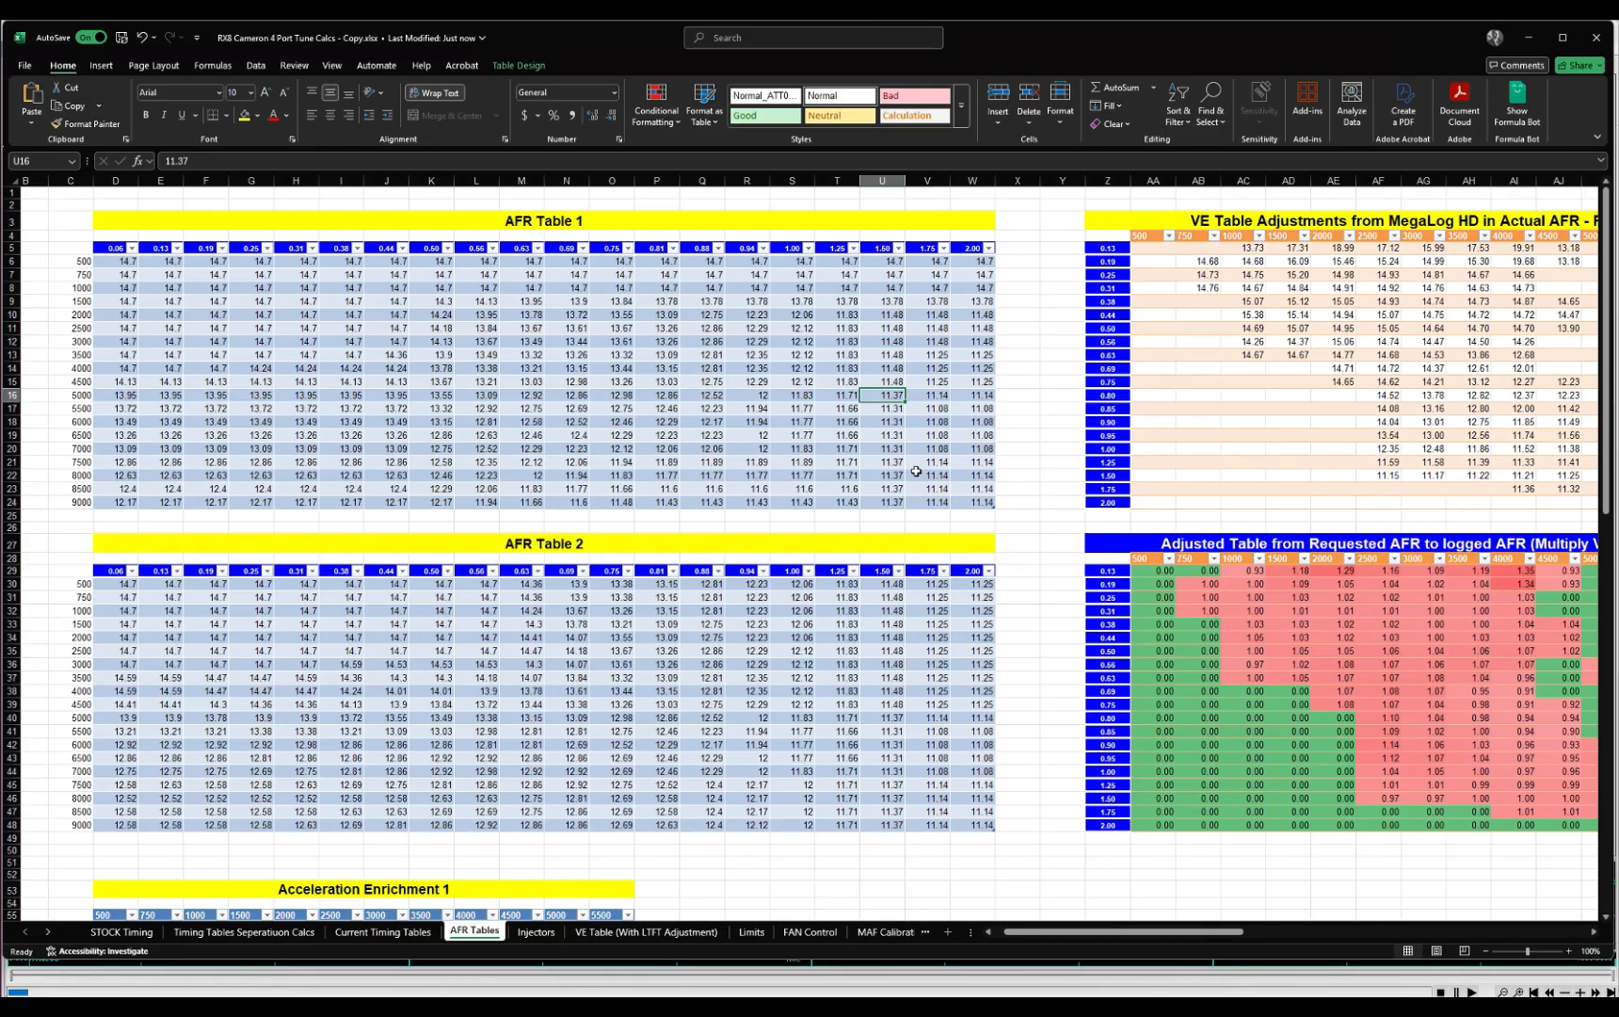
- Compare the AFR Table 1 target at 5500 RPM and 1.50 load with the logged AFR in MegaLogViewer HD
{"action": "left_click", "coordinate": [893, 410]}
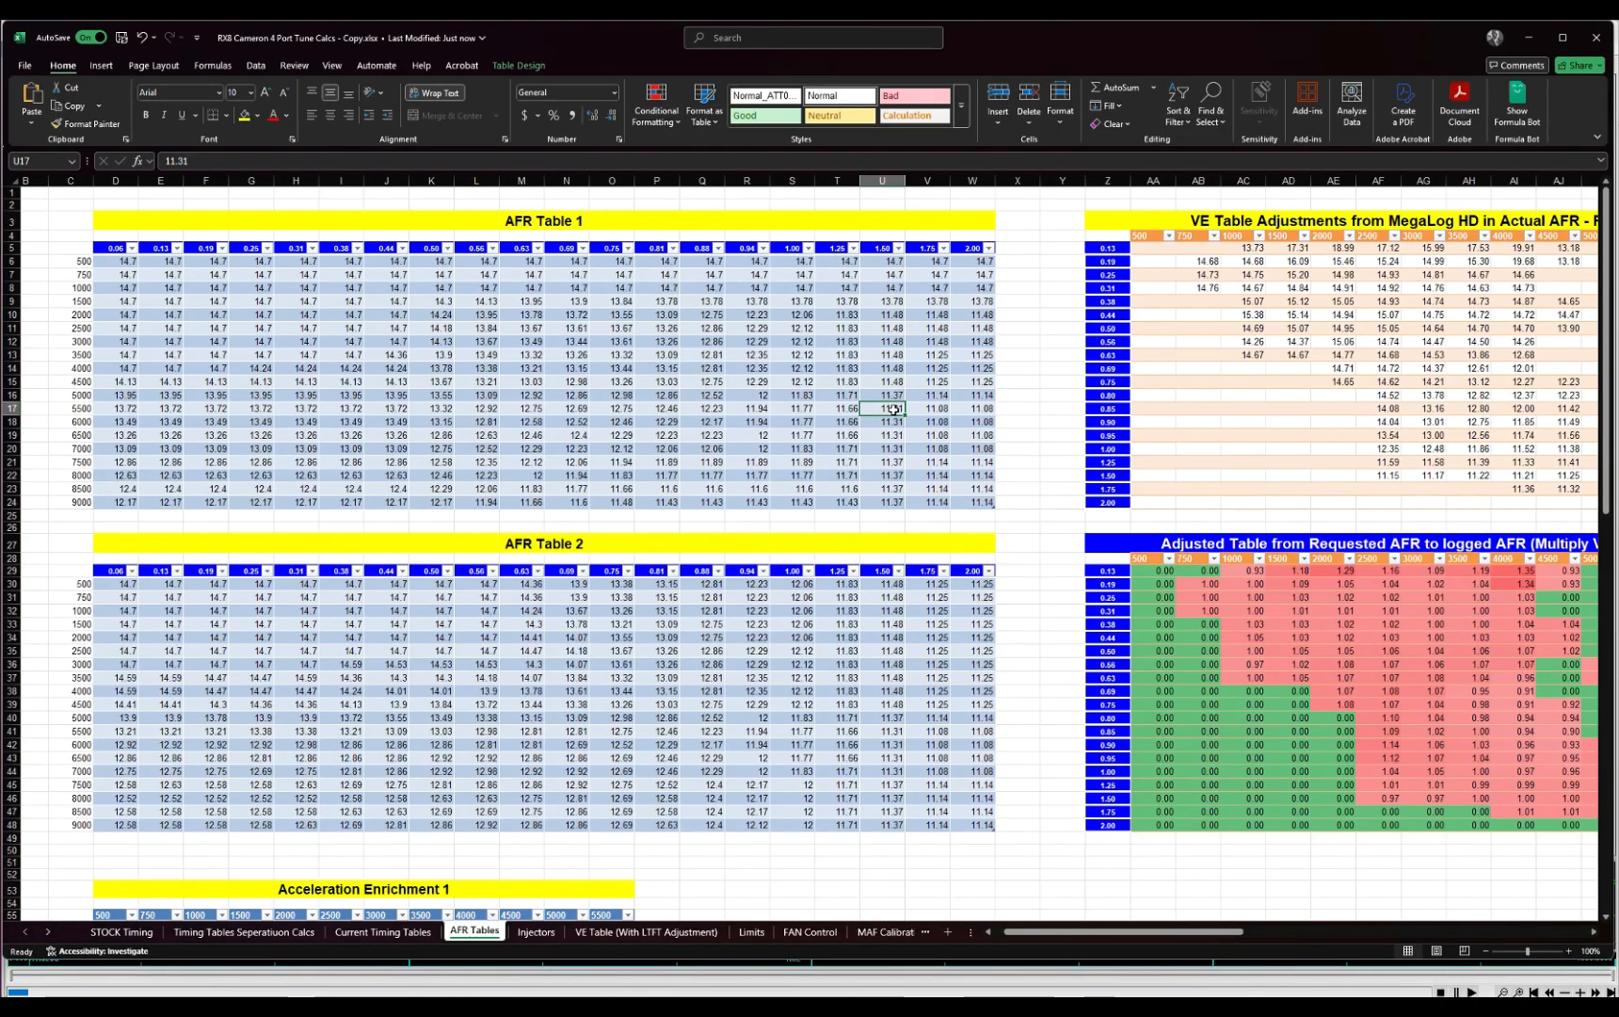
{"action": "key", "text": "alt+Tab"}
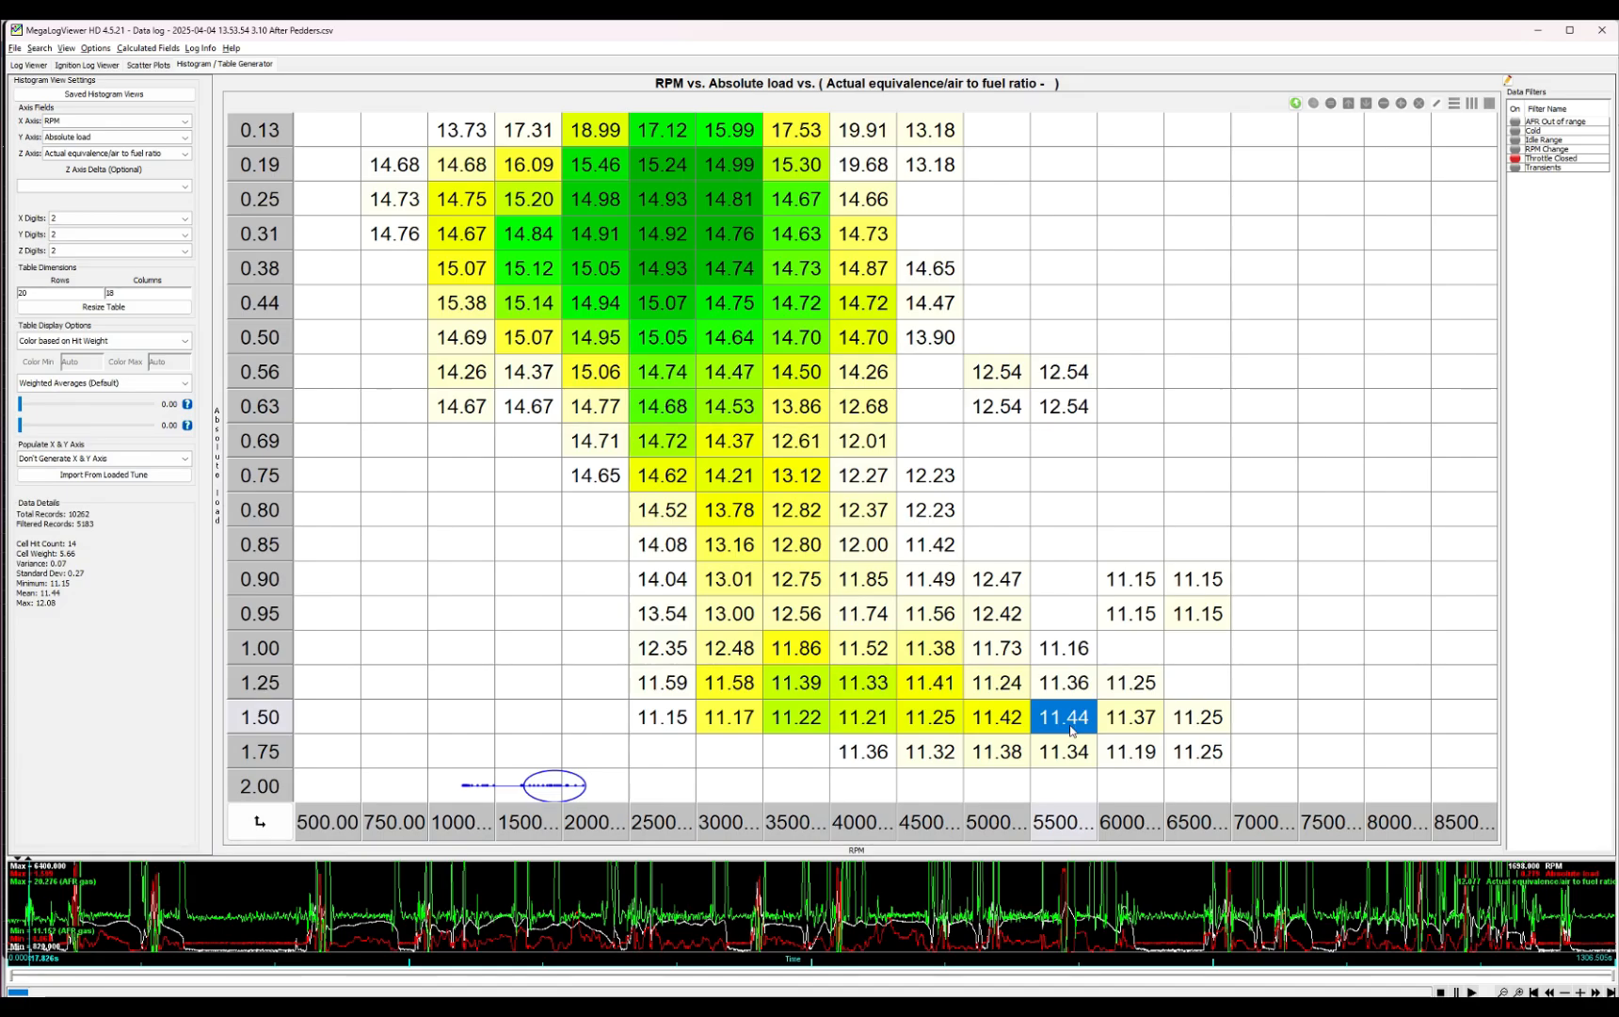
{"action": "key", "text": "alt+Tab"}
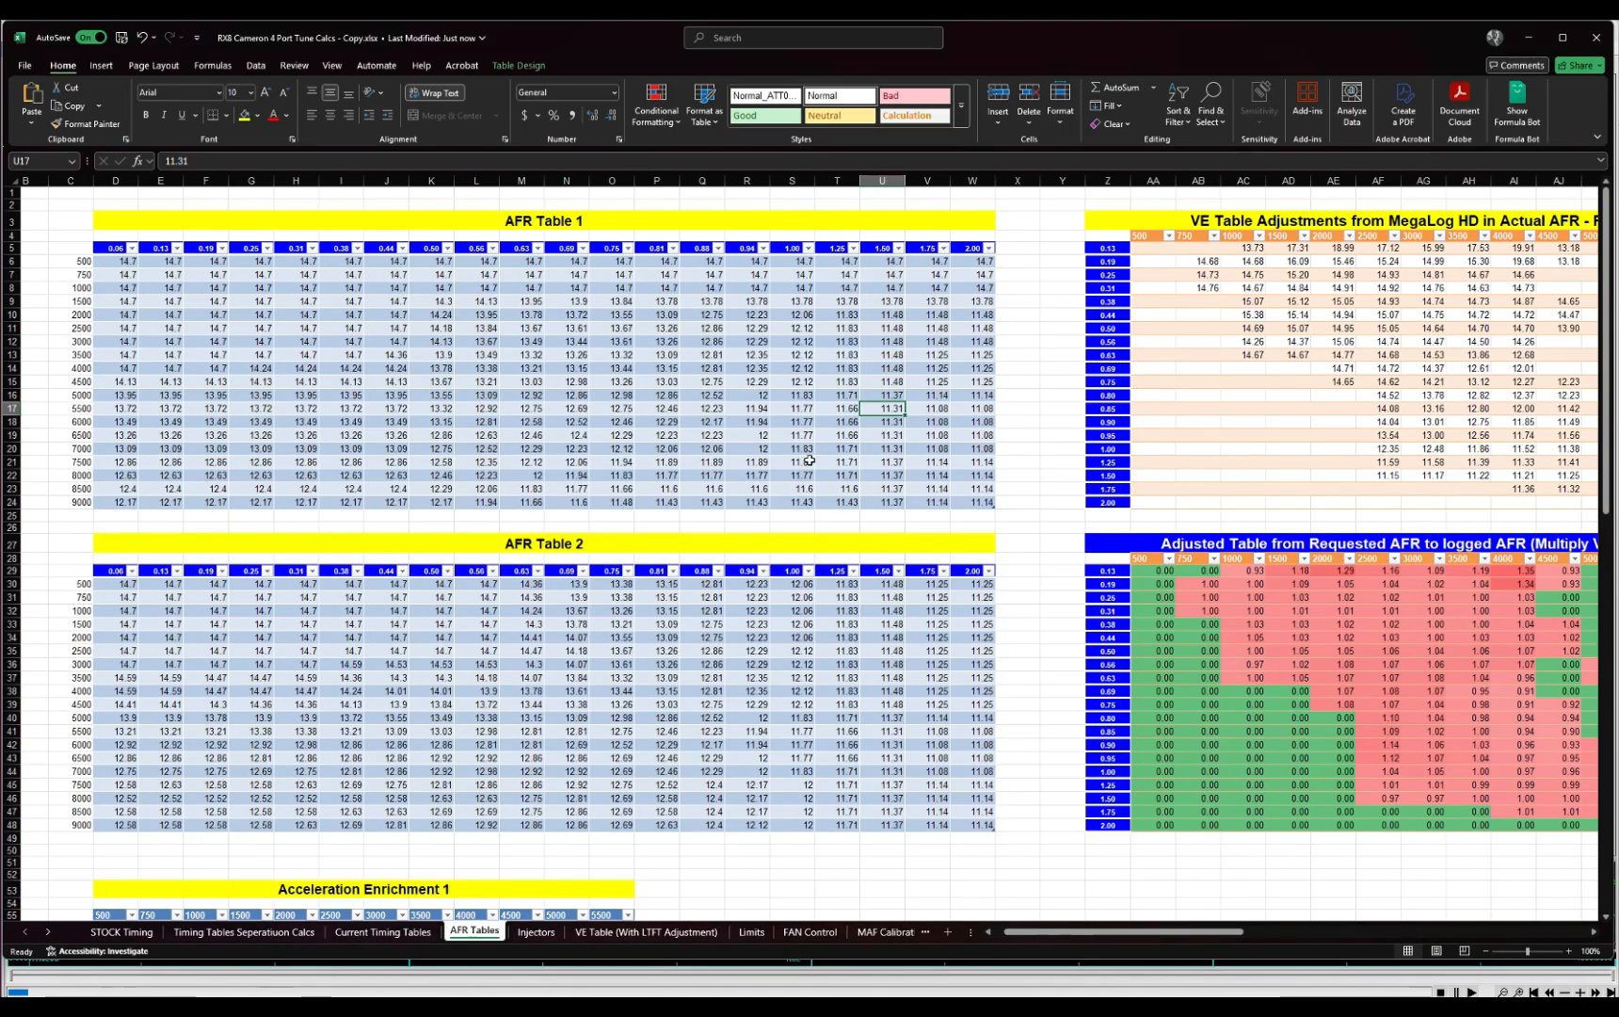
- Compare the logged AFR in MegaLogViewer HD at 6000 and 6500 RPM, 1.50 load, with the AFR Table 1 targets in Excel
{"action": "key", "text": "alt+Tab"}
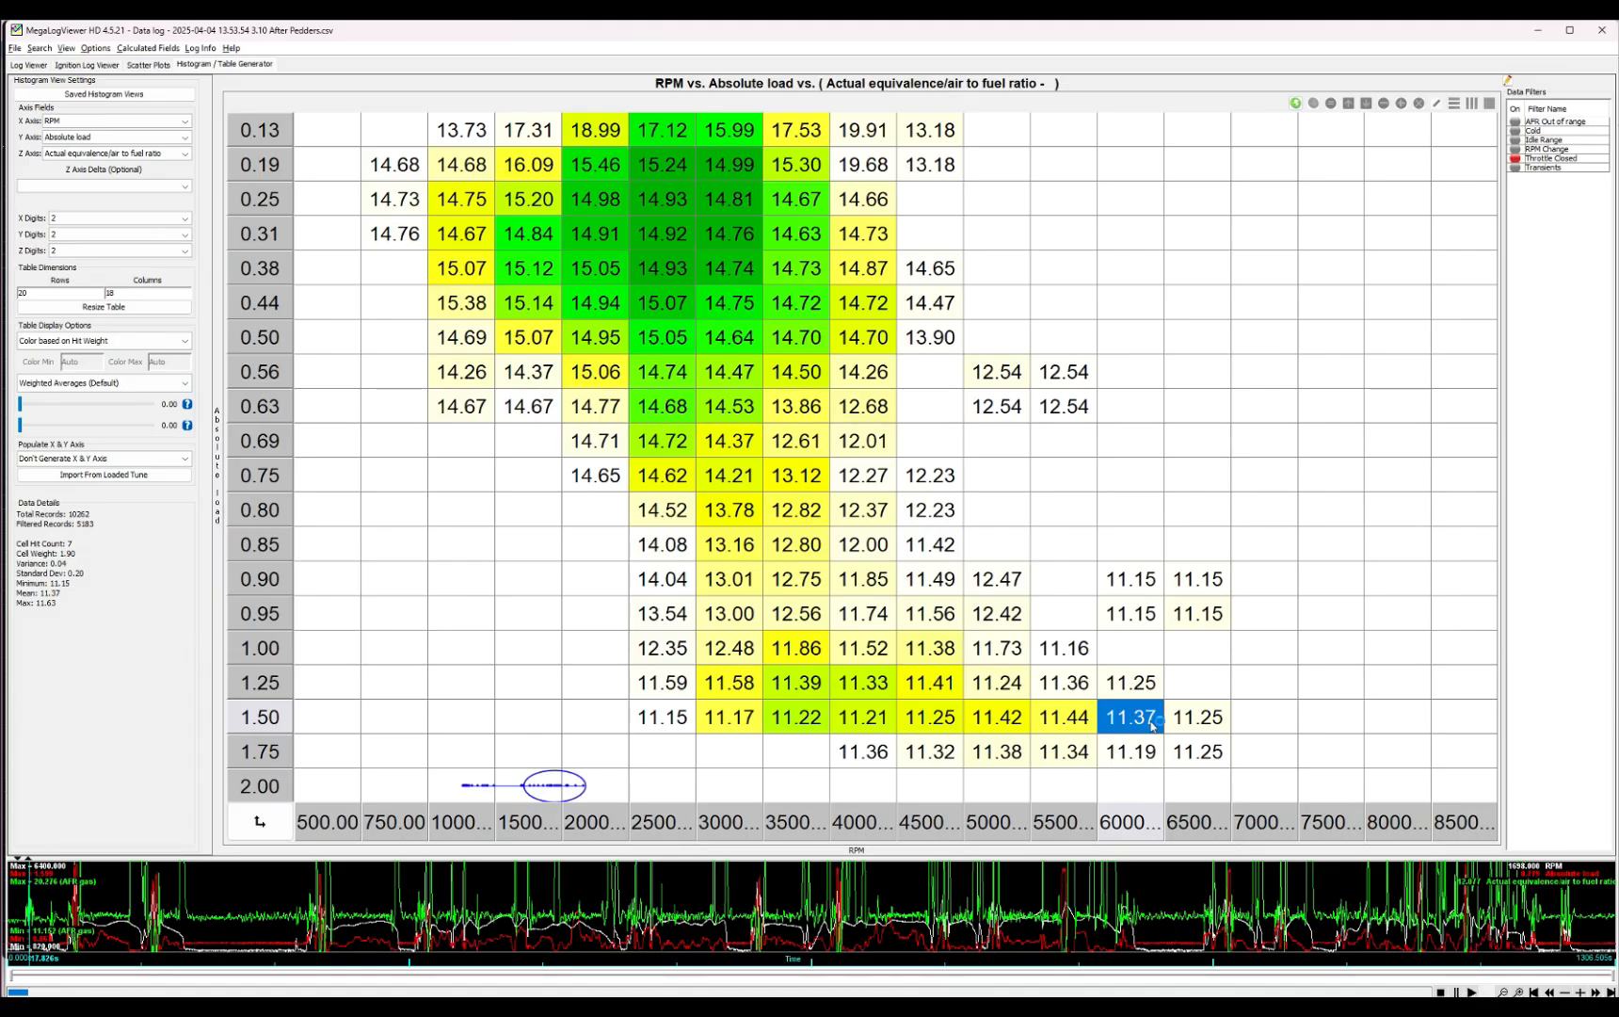
{"action": "key", "text": "alt+Tab"}
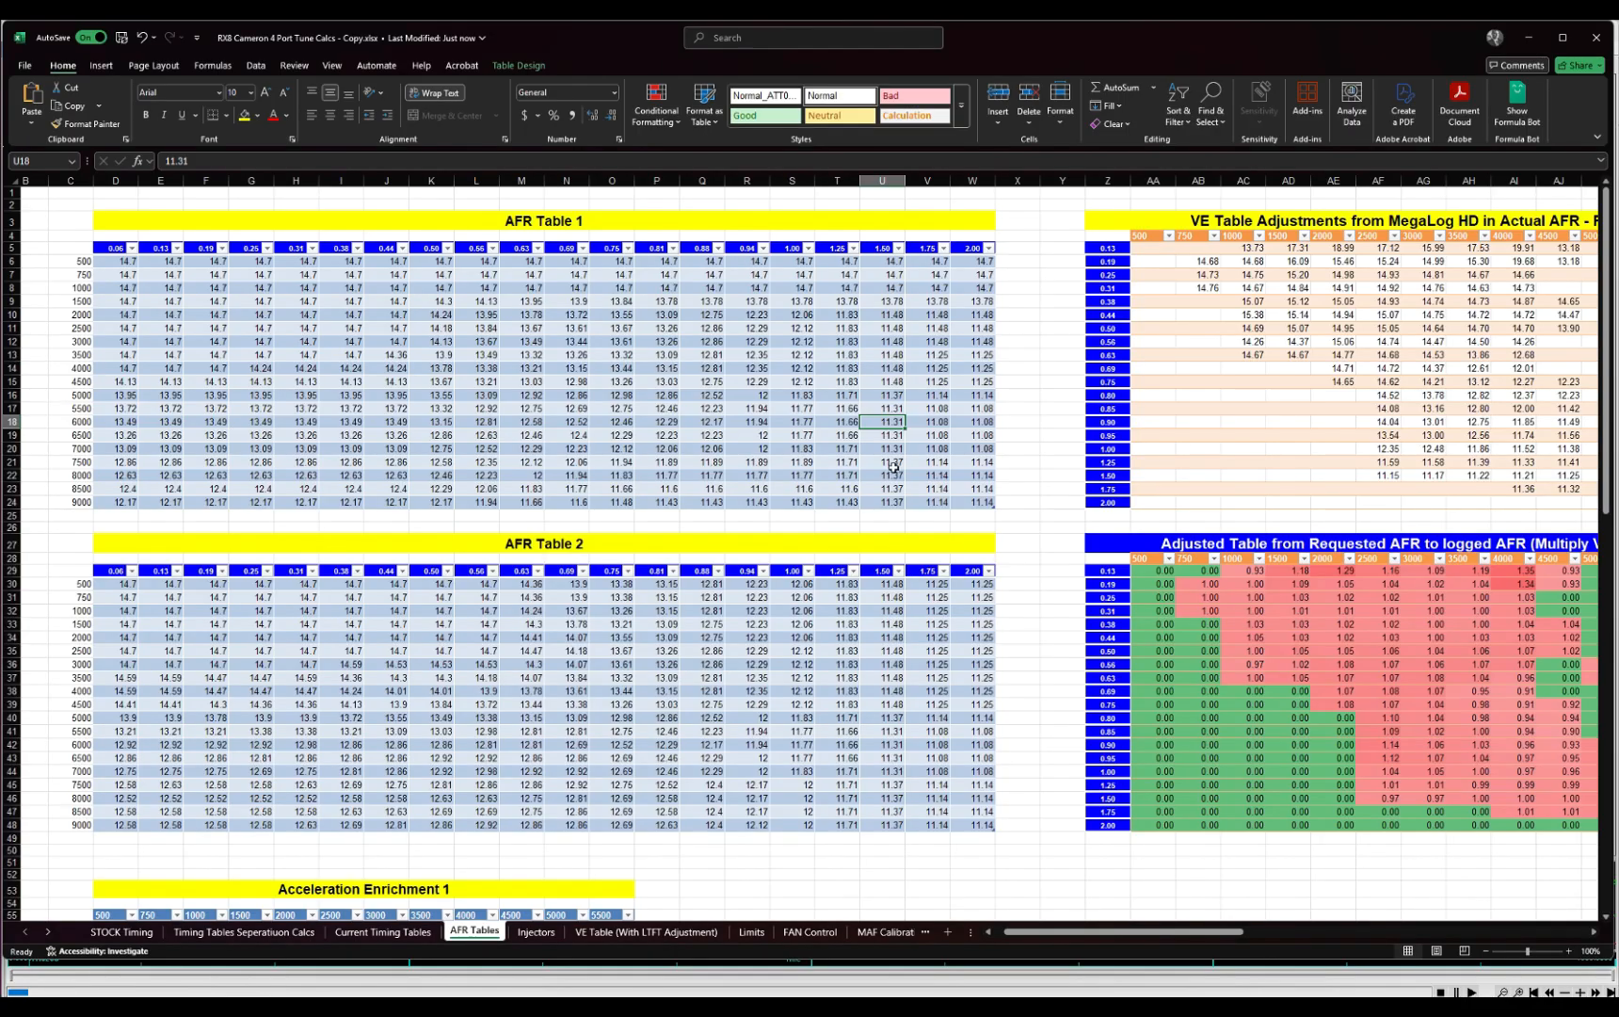
{"action": "left_click", "coordinate": [886, 436]}
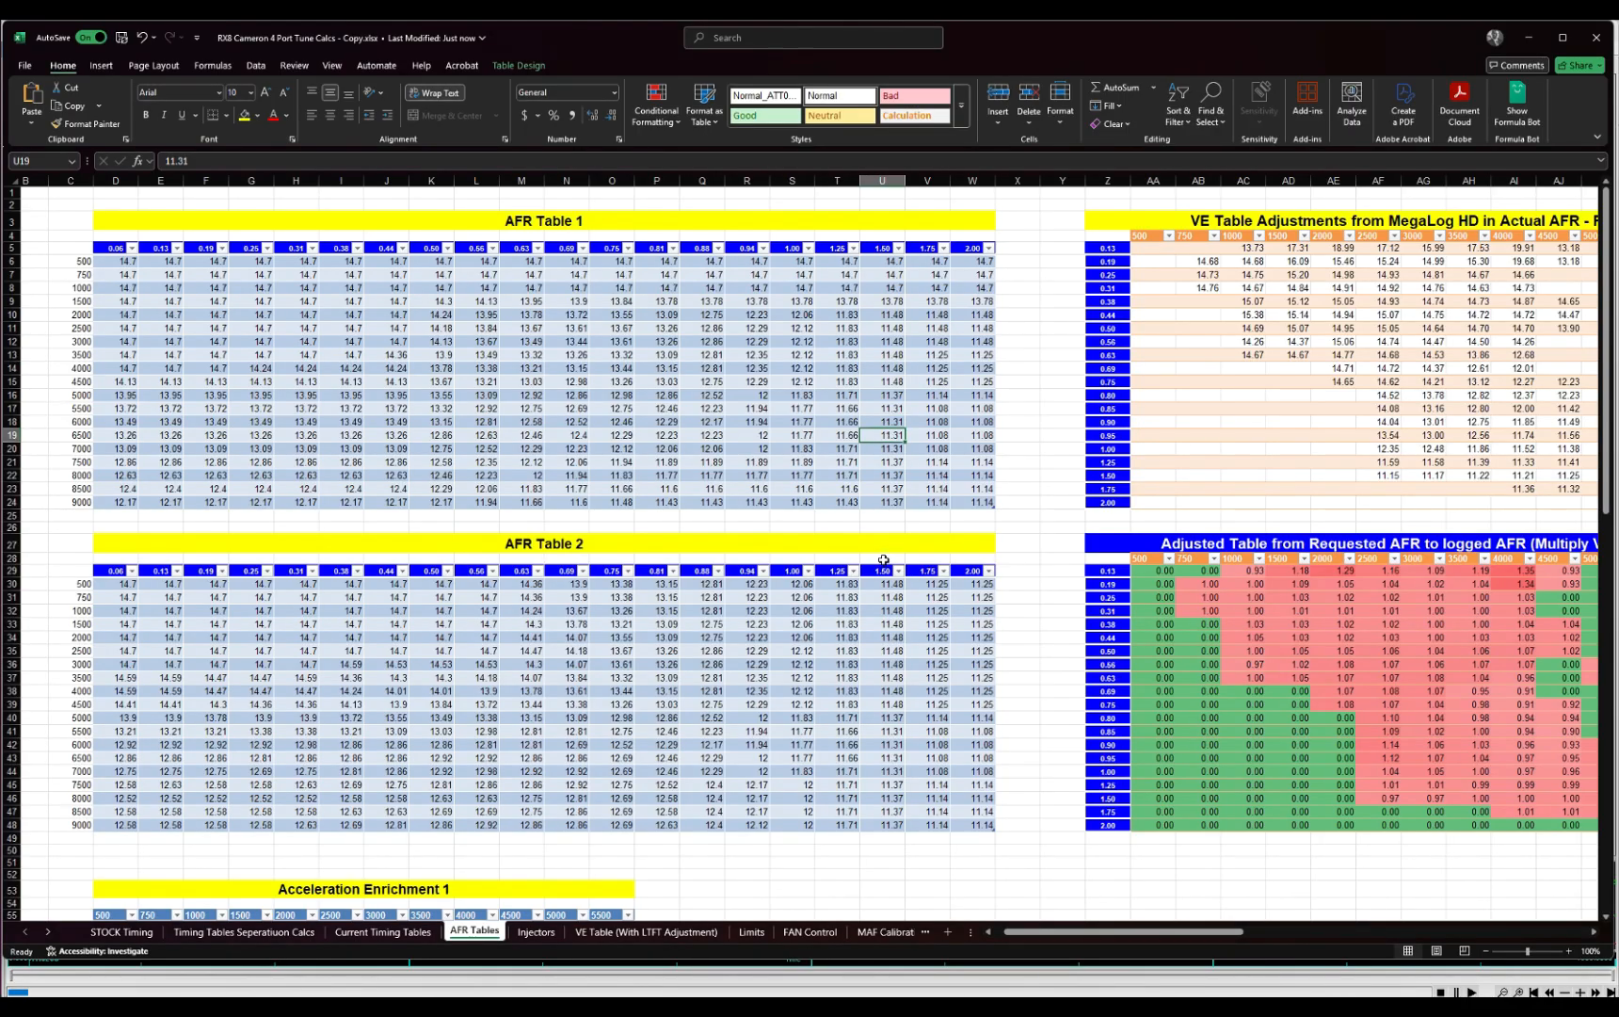
{"action": "key", "text": "alt+Tab"}
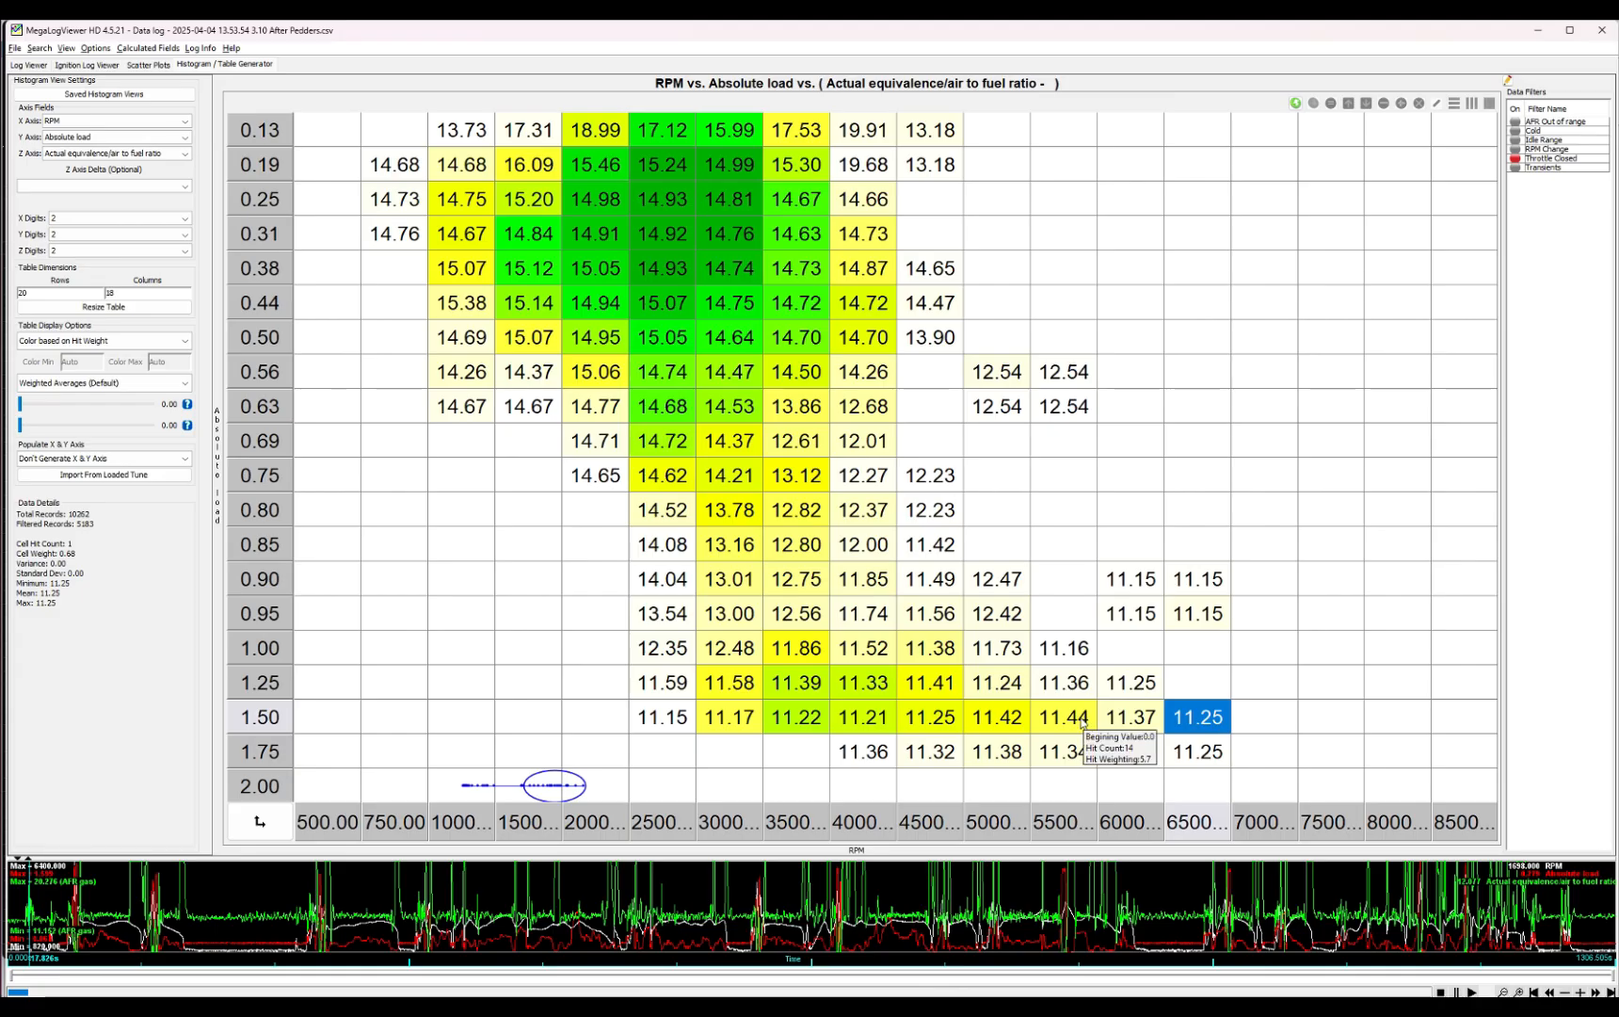
- Switch to Tune Editor and review the whole Volumetric Efficiency table, including its high-load, high-RPM cells
{"action": "key", "text": "alt+Tab"}
{"action": "left_click", "coordinate": [448, 266]}
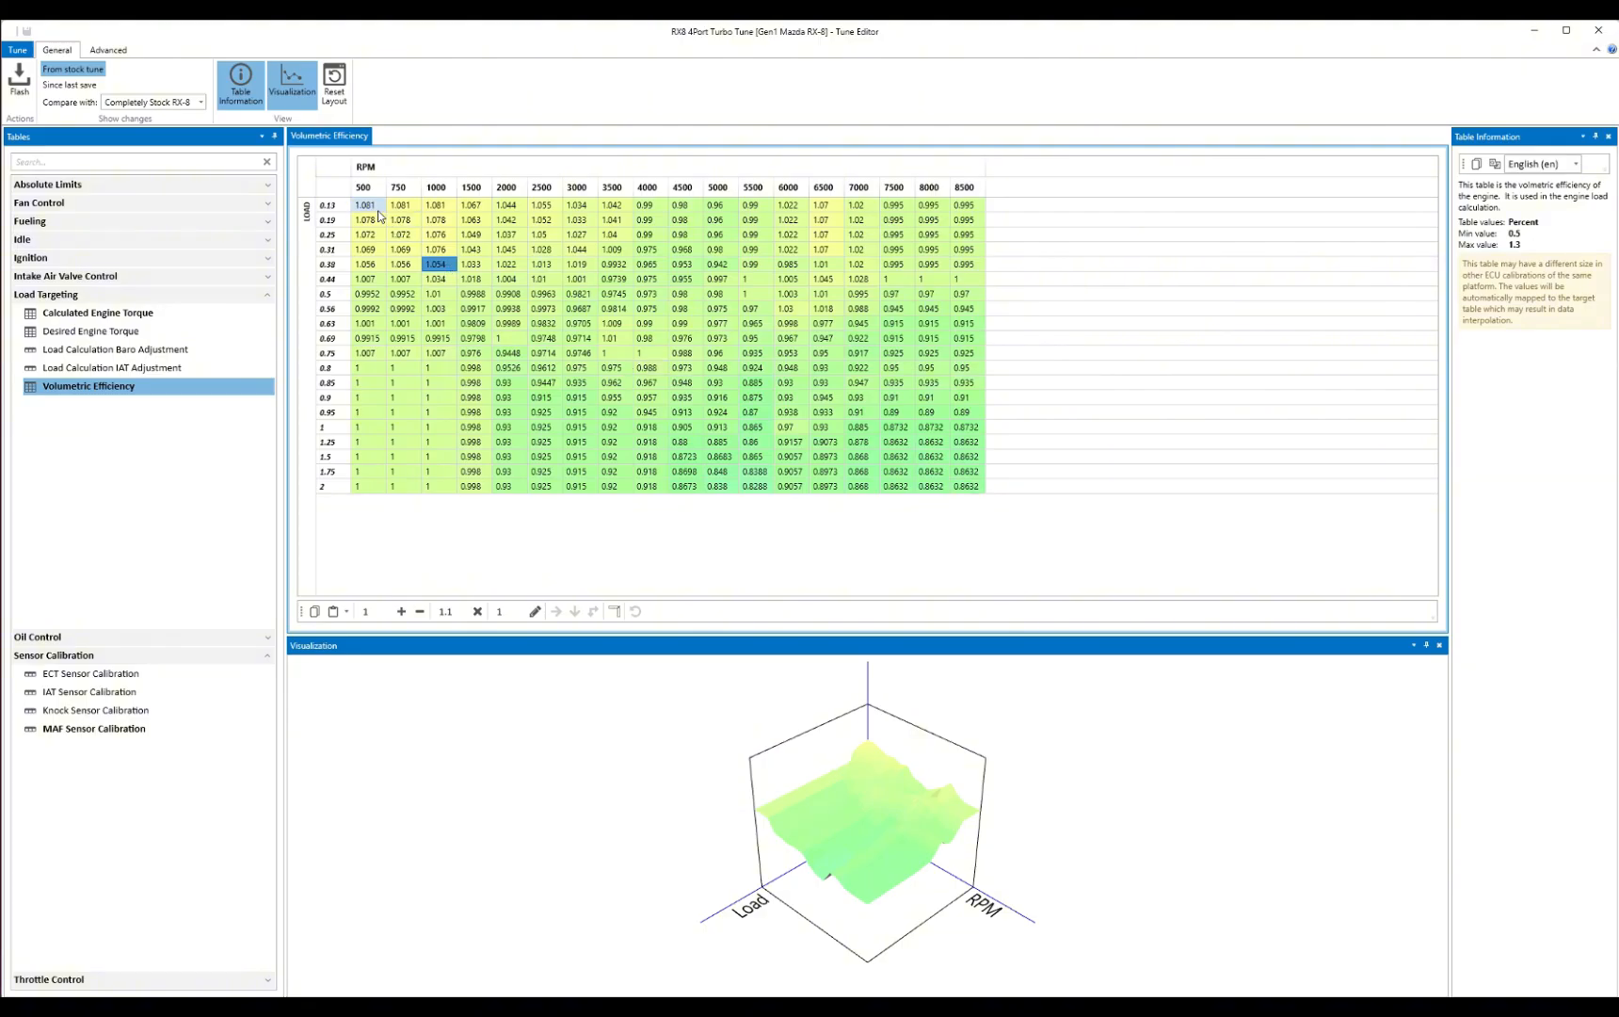
{"action": "left_click_drag", "start_coordinate": [379, 210], "coordinate": [970, 492]}
{"action": "left_click", "coordinate": [947, 474]}
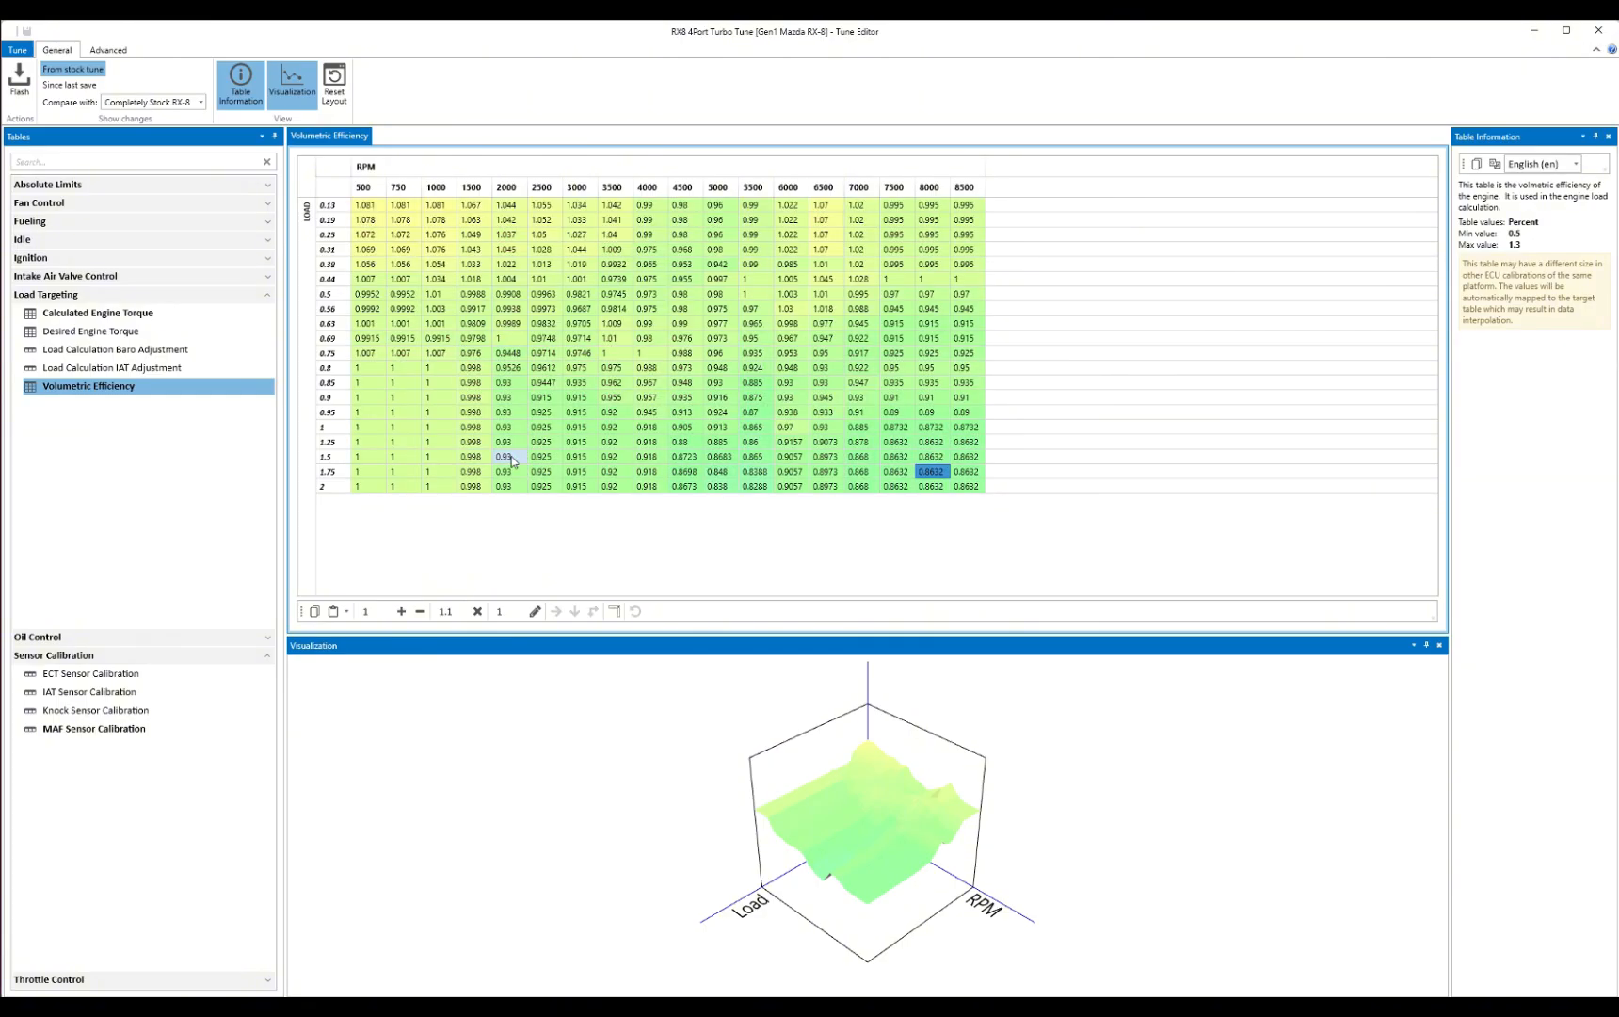
- Review the MAF Sensor Calibration and Calculated Engine Torque tables, and inspect Volumetric Efficiency around 2500 RPM at 0.8 to 0.9 load
{"action": "left_click", "coordinate": [120, 734]}
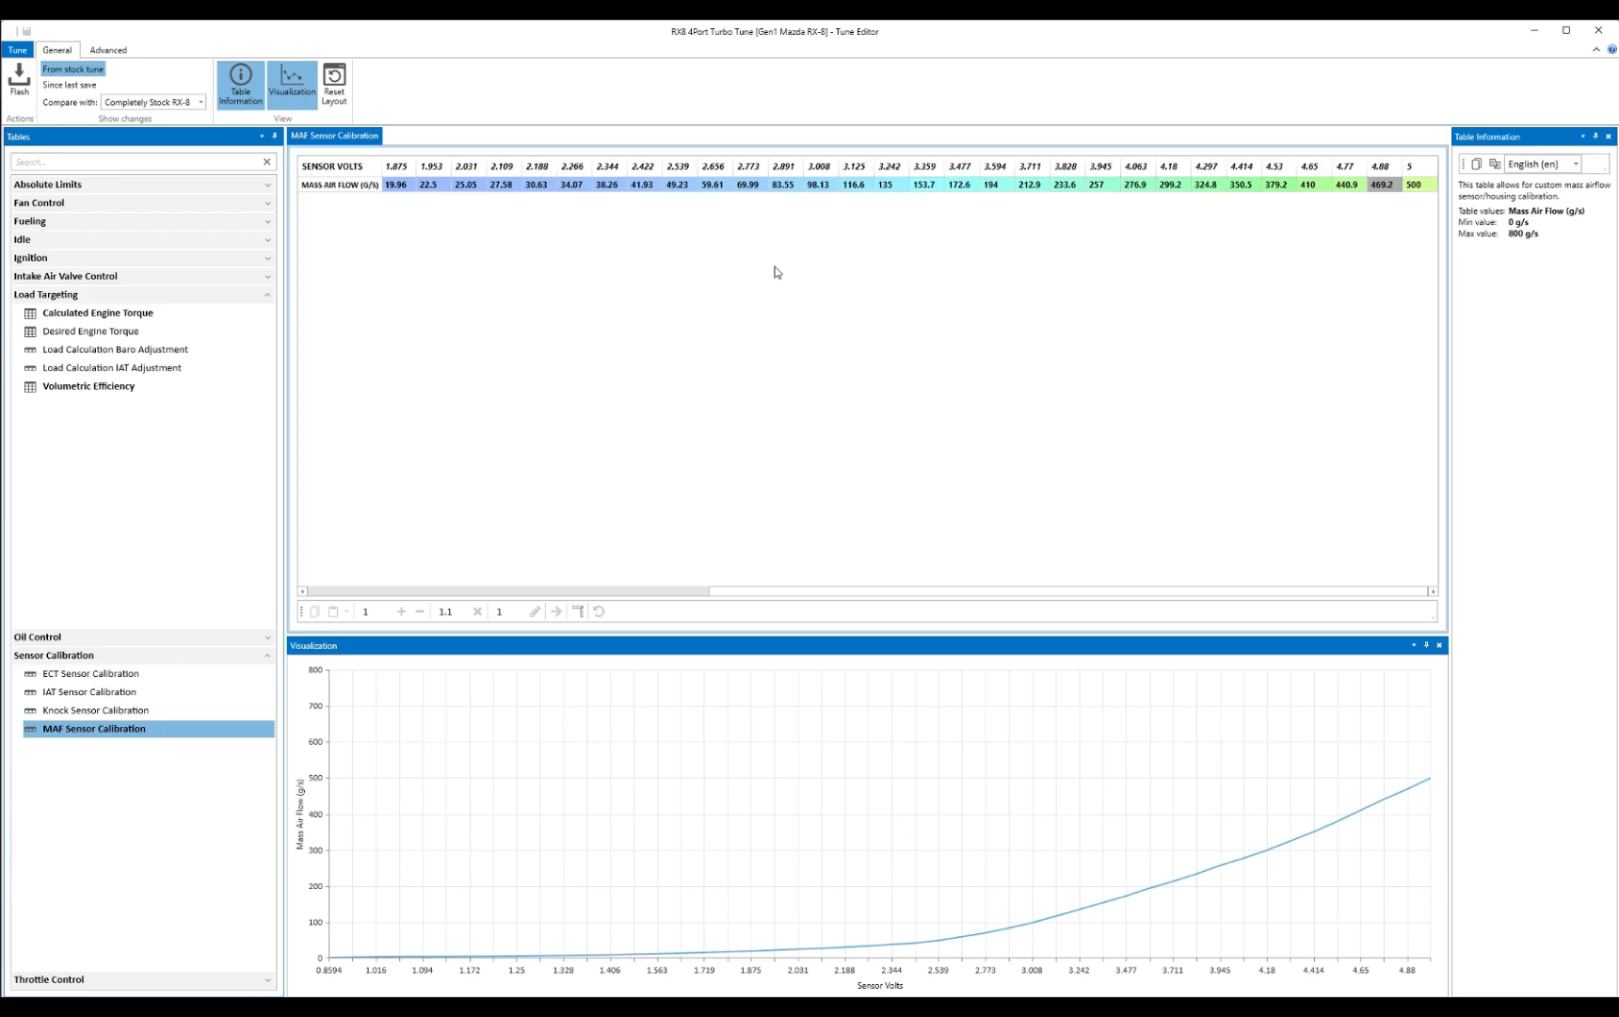
{"action": "left_click", "coordinate": [155, 387]}
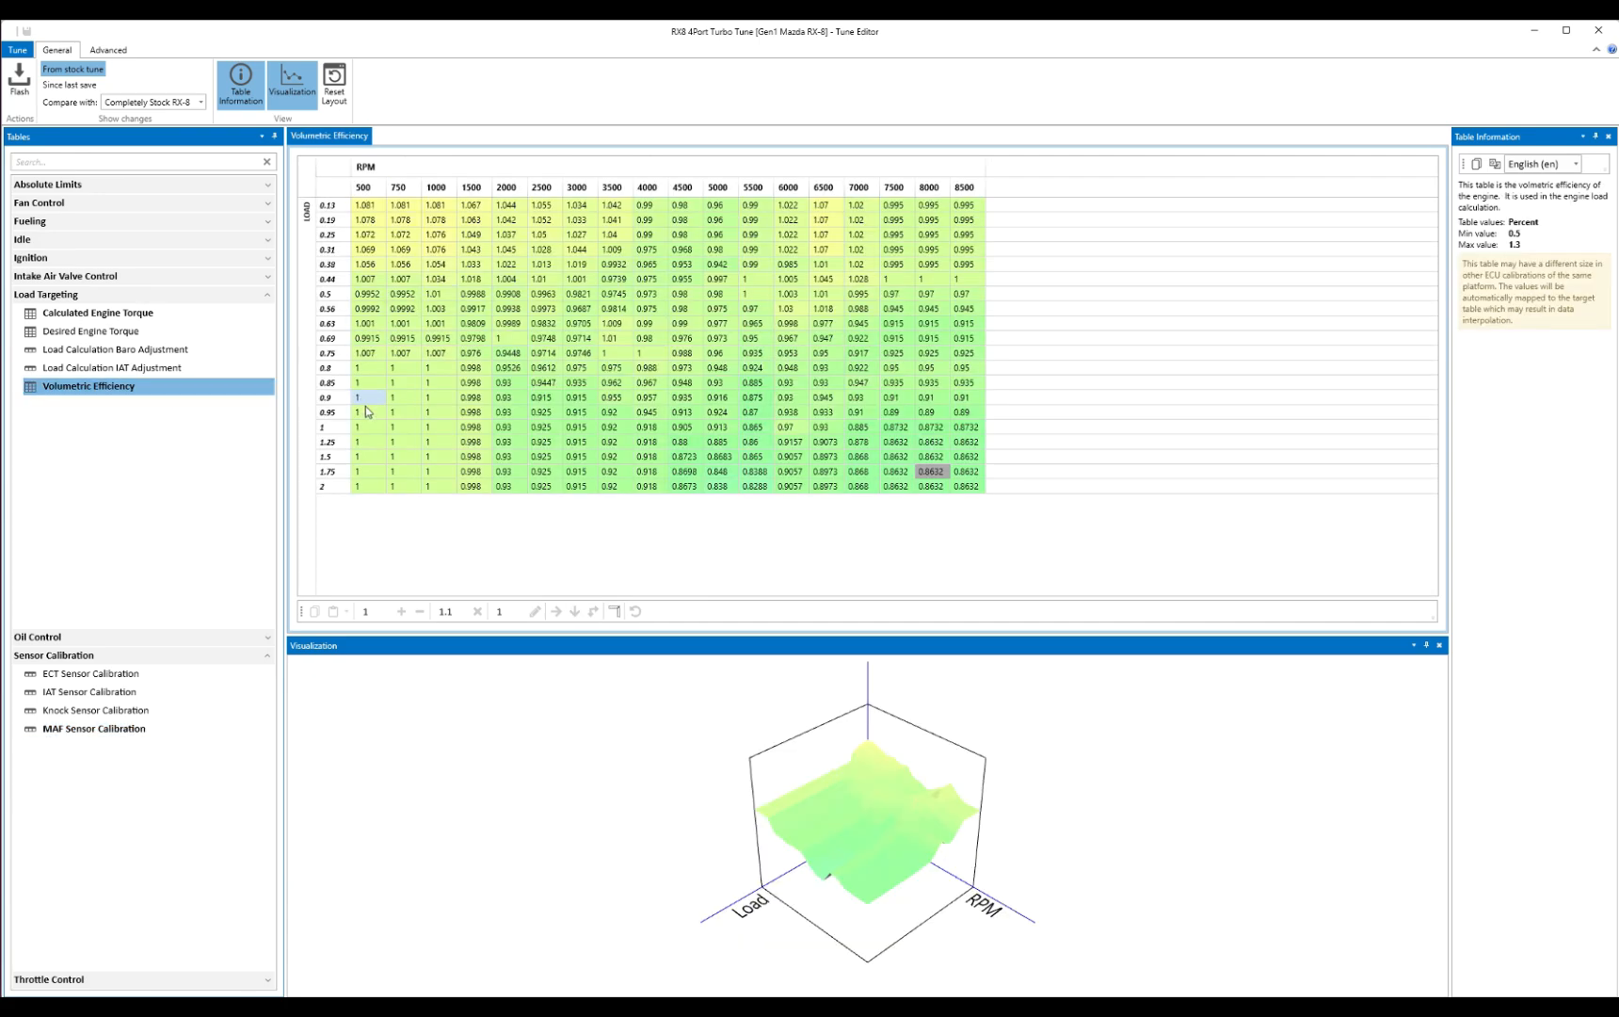
{"action": "left_click", "coordinate": [108, 319]}
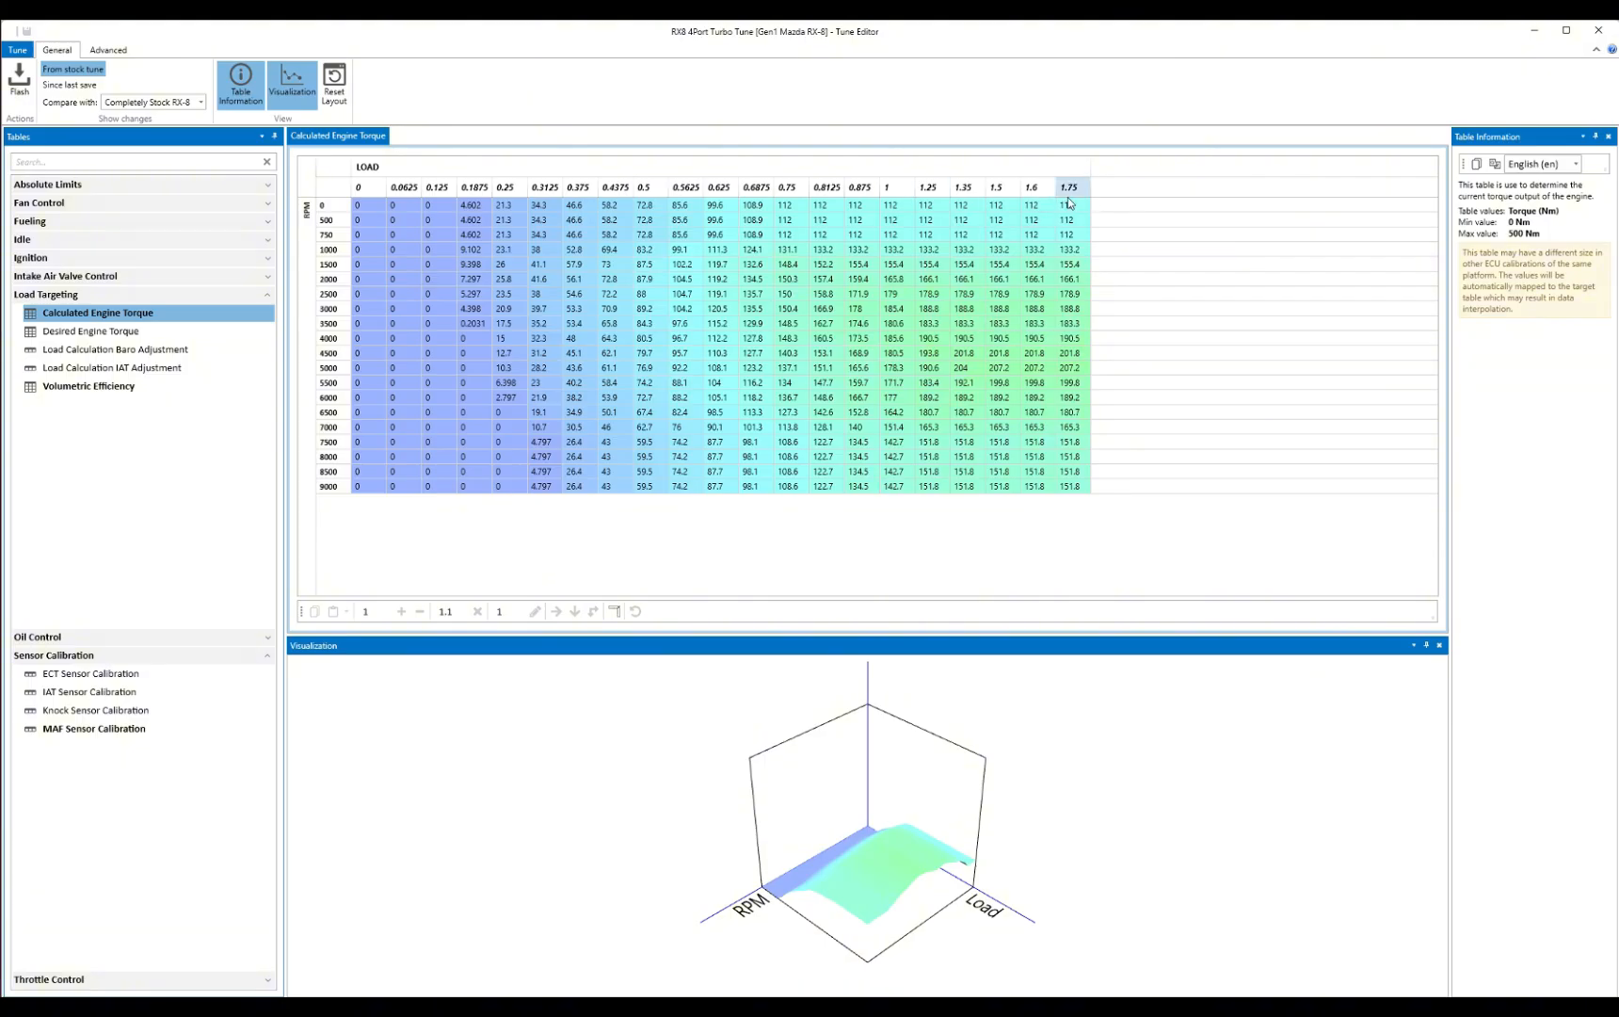
{"action": "left_click", "coordinate": [118, 386]}
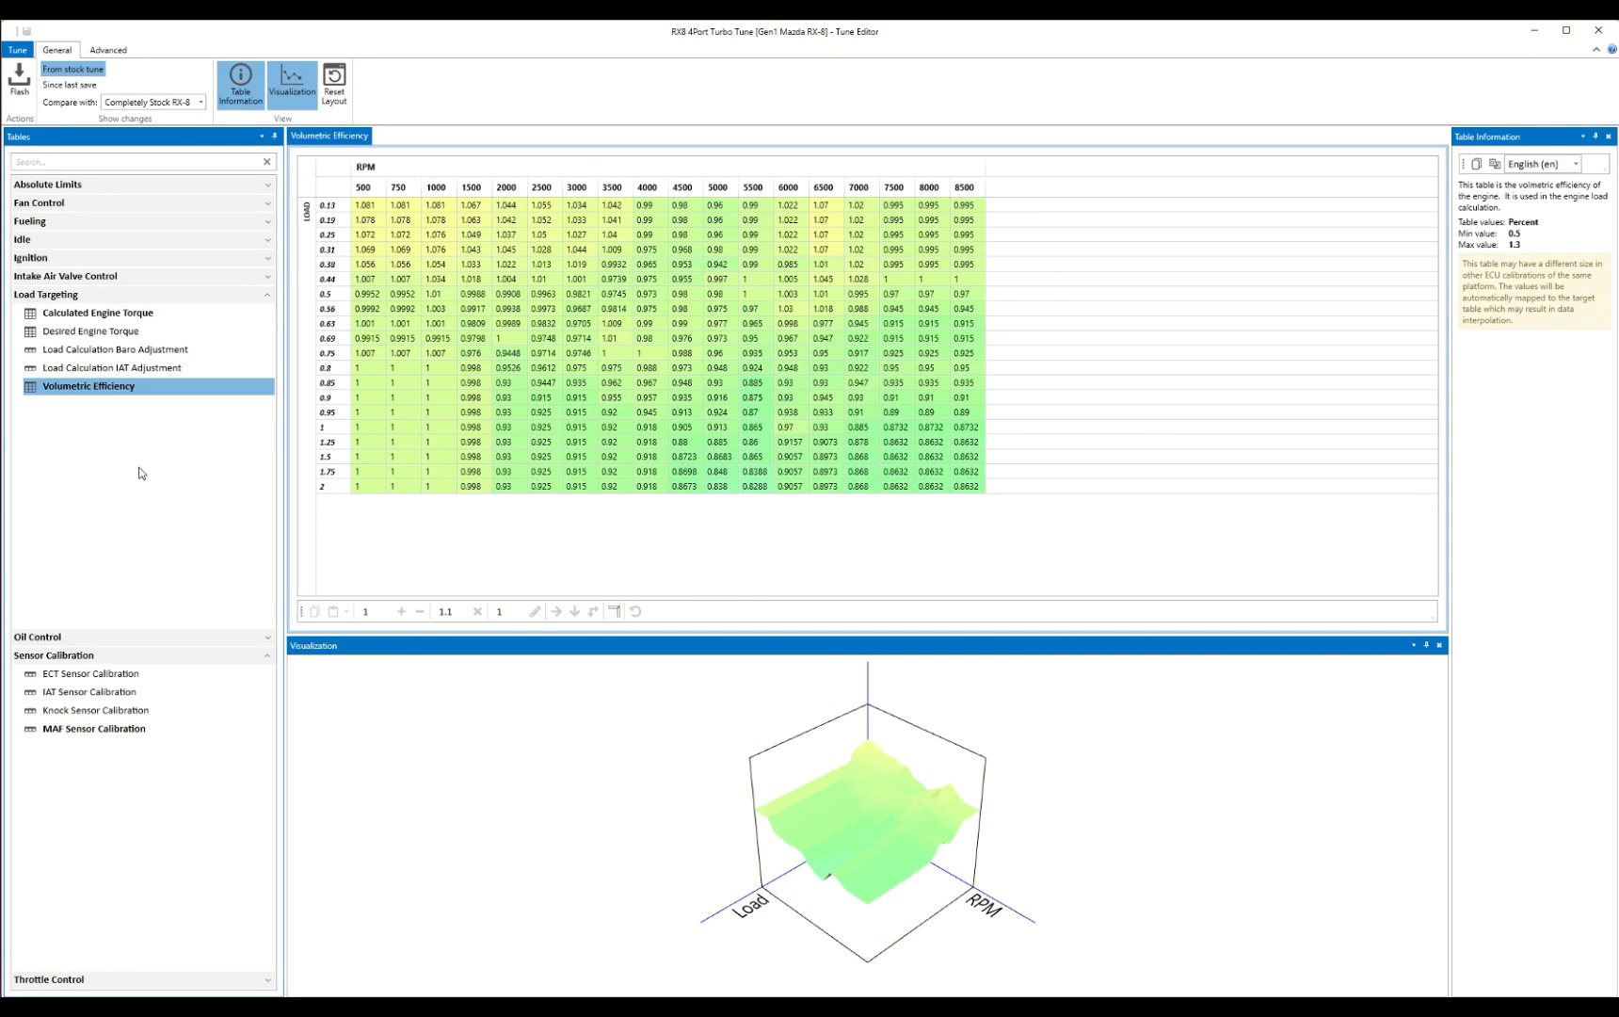
{"action": "mouse_move", "coordinate": [542, 459]}
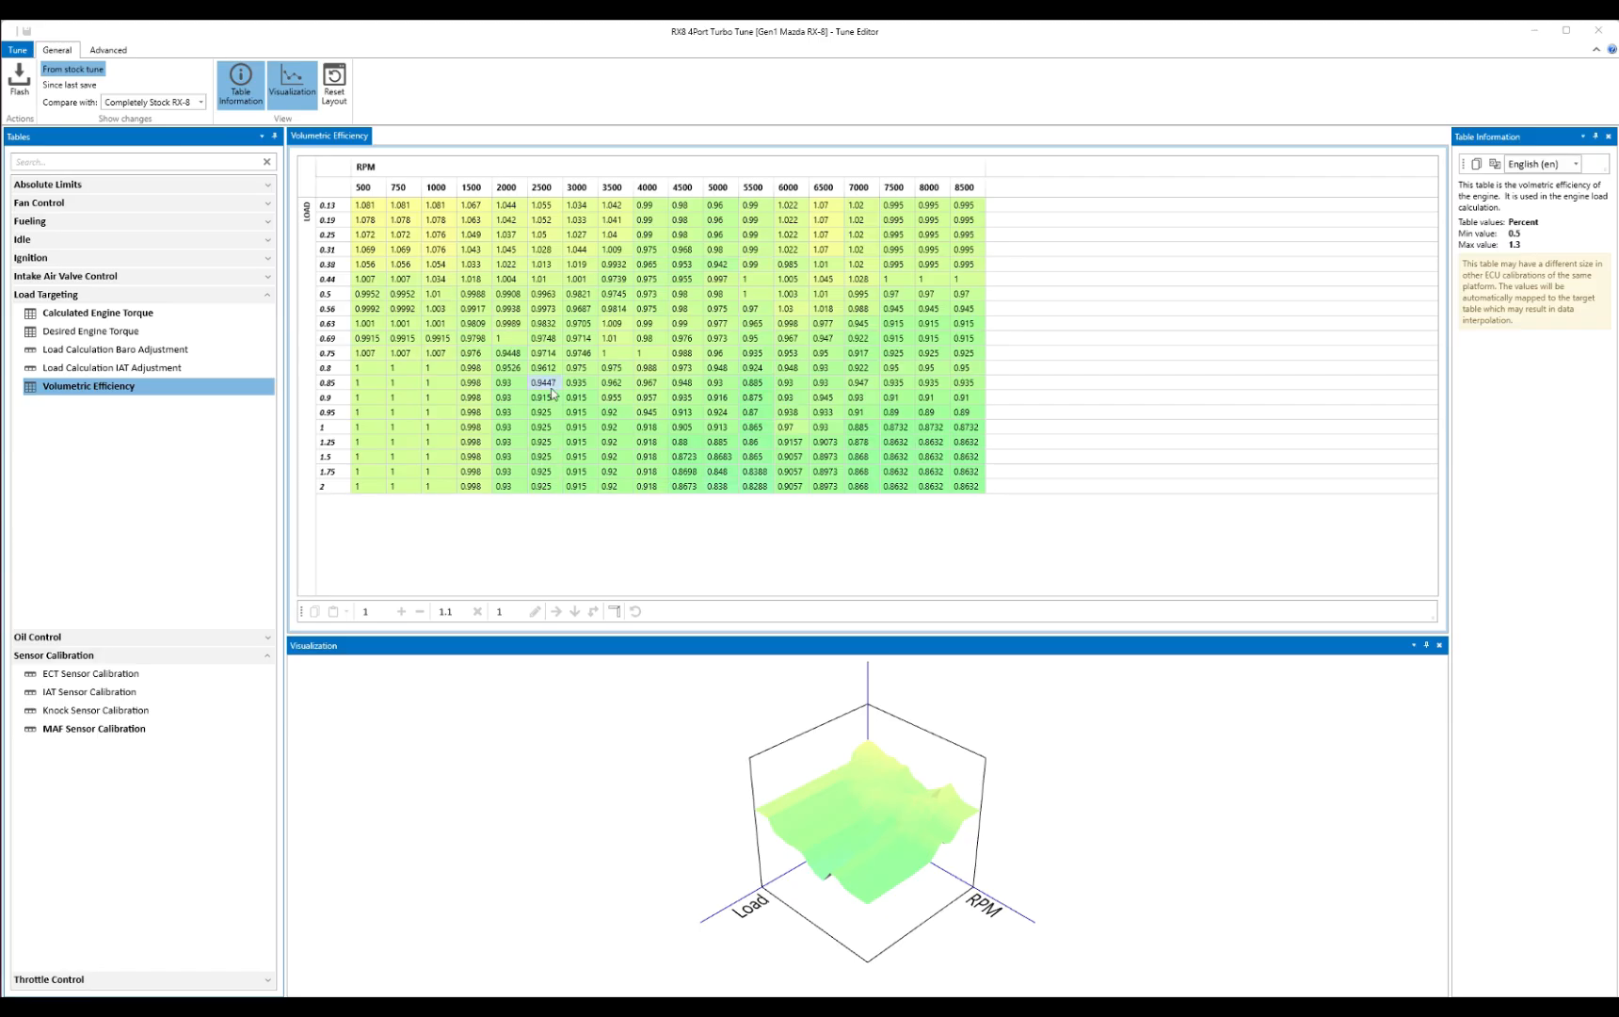
{"action": "mouse_move", "coordinate": [556, 399]}
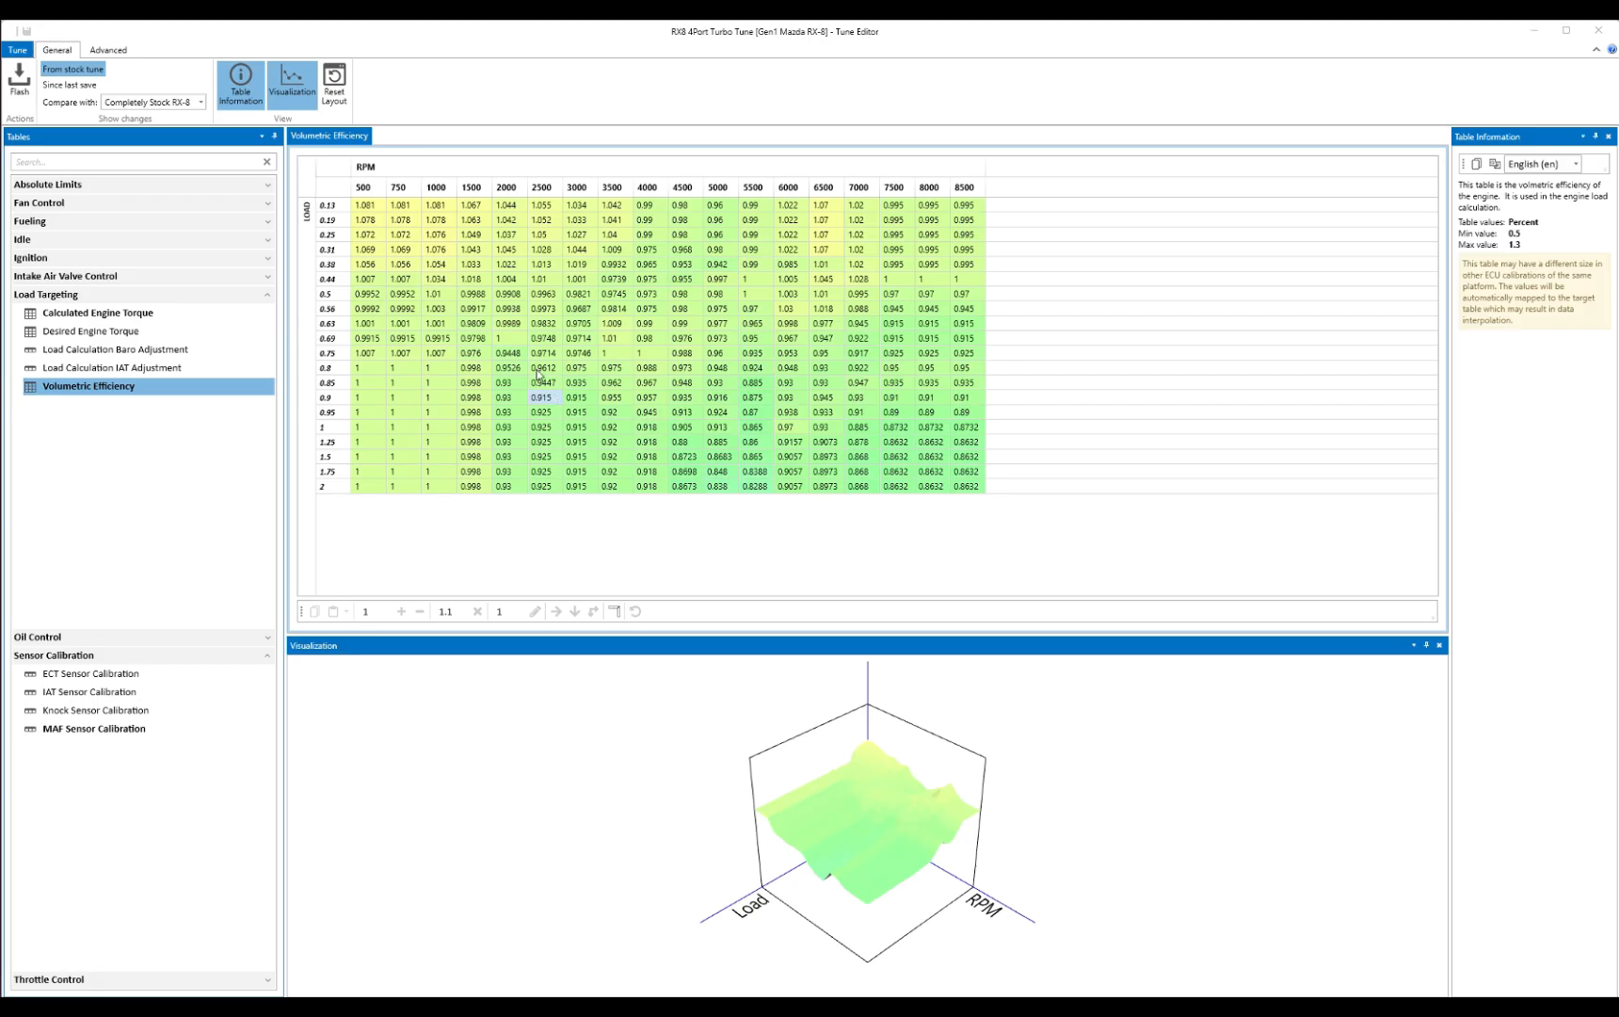
- Open the Leading Timing 1 ignition table and examine the region from 0.8125 to 2 load
{"action": "left_click", "coordinate": [94, 237]}
{"action": "left_click", "coordinate": [92, 241]}
{"action": "left_click", "coordinate": [98, 259]}
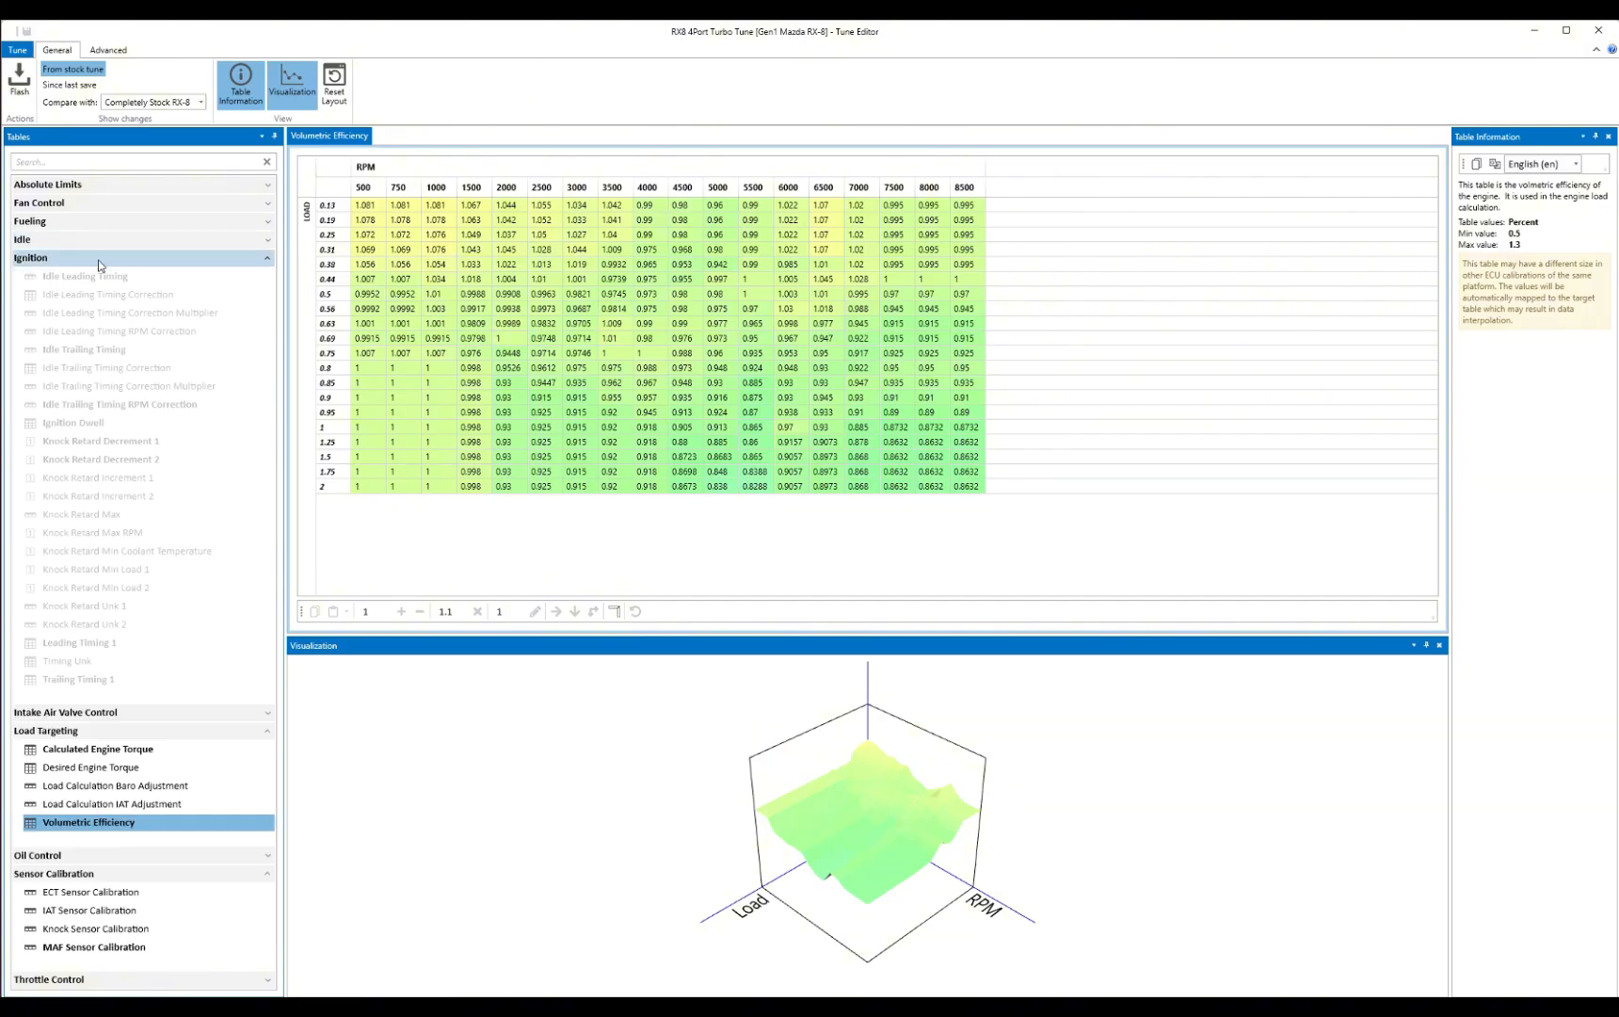
{"action": "left_click", "coordinate": [118, 646]}
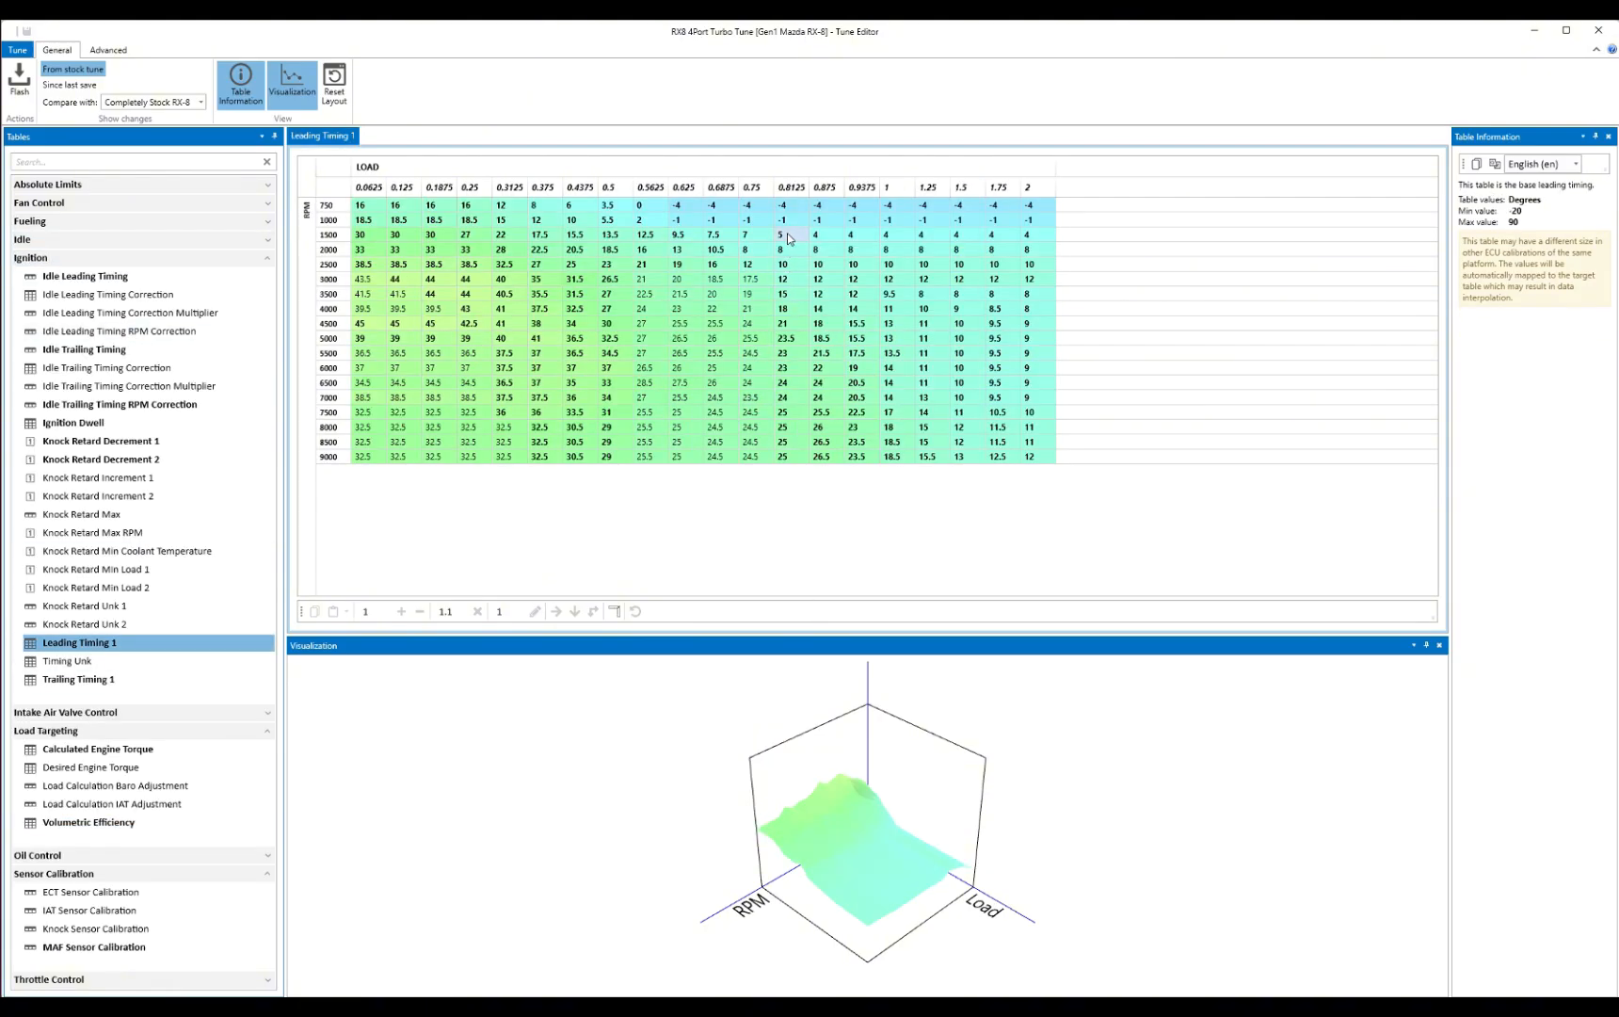
{"action": "left_click_drag", "start_coordinate": [789, 239], "coordinate": [1080, 499]}
{"action": "left_click", "coordinate": [996, 398]}
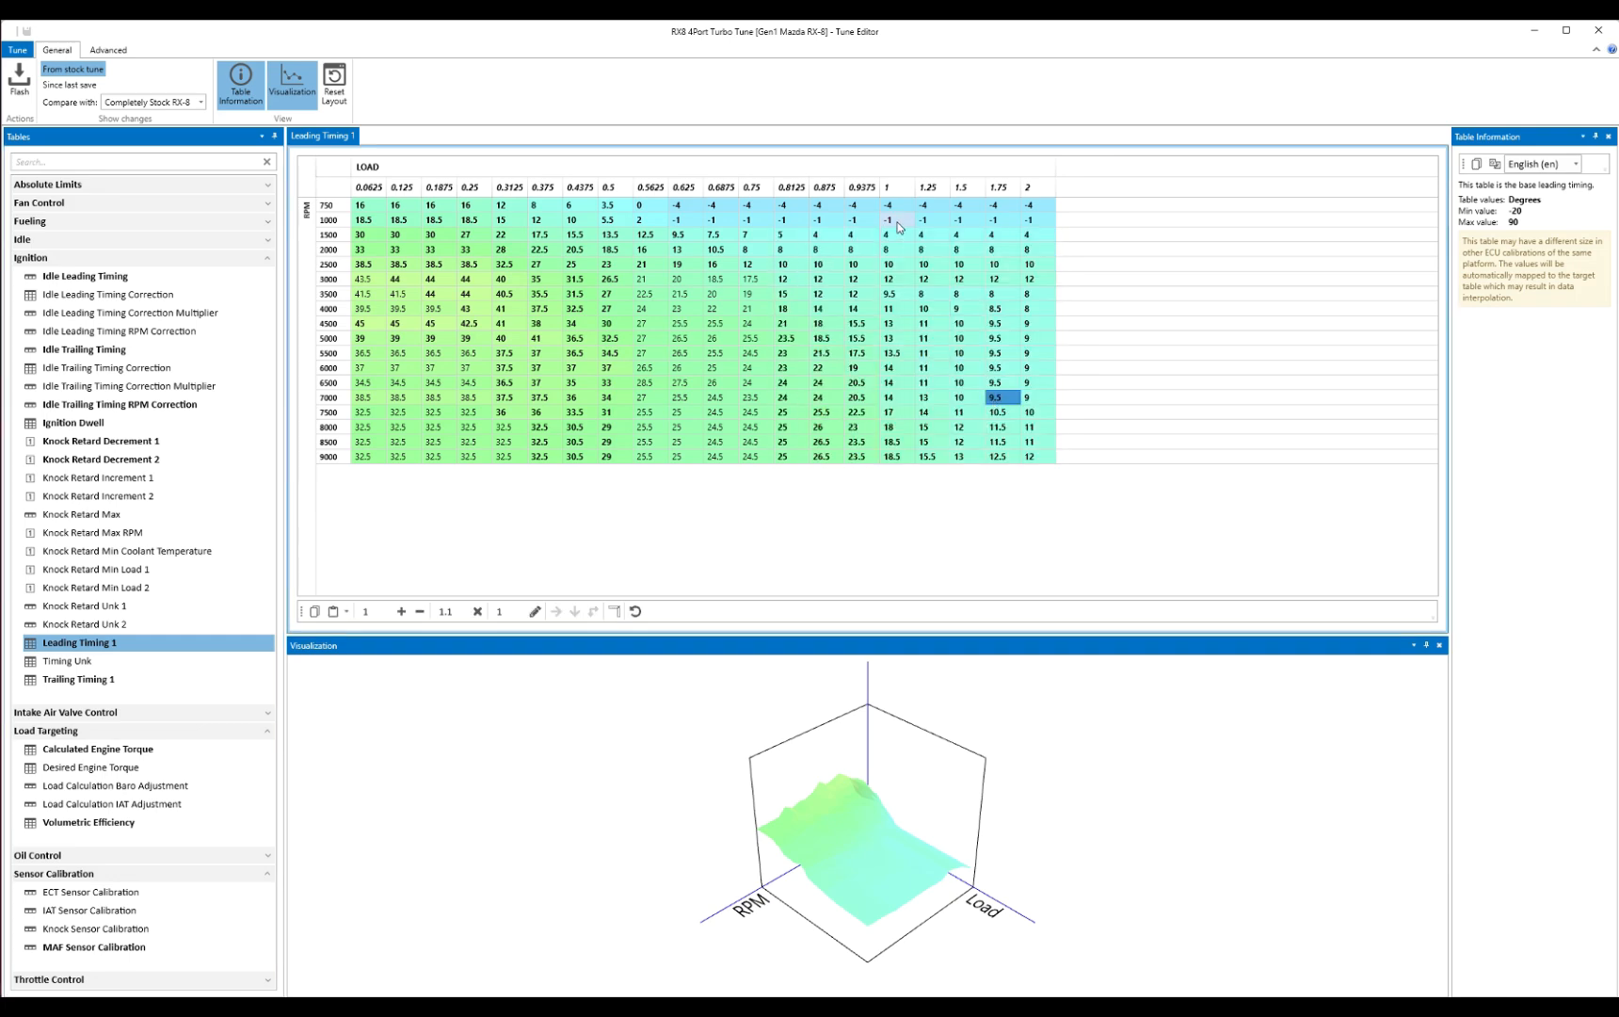
- Examine the leading timing from 2500 to 9000 RPM in the 0.9375, 1 and 1.25 load columns
{"action": "left_click_drag", "start_coordinate": [890, 263], "coordinate": [899, 443]}
{"action": "left_click_drag", "start_coordinate": [857, 273], "coordinate": [883, 450]}
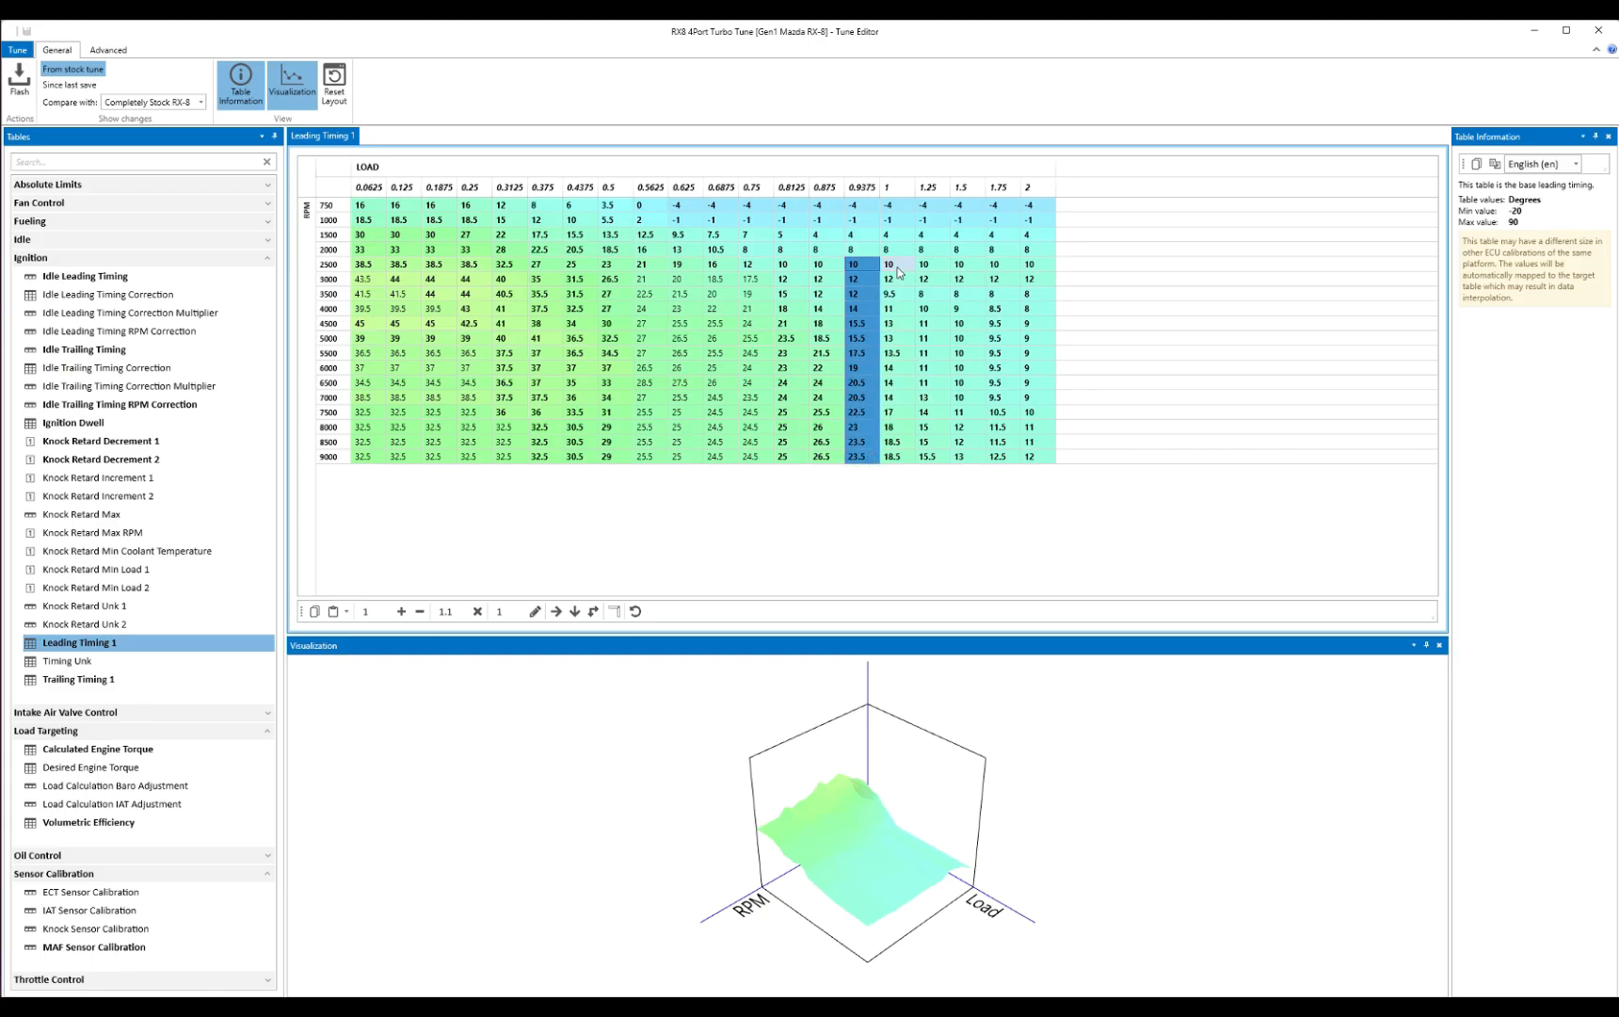
{"action": "left_click_drag", "start_coordinate": [899, 269], "coordinate": [911, 458]}
{"action": "left_click_drag", "start_coordinate": [942, 268], "coordinate": [940, 464]}
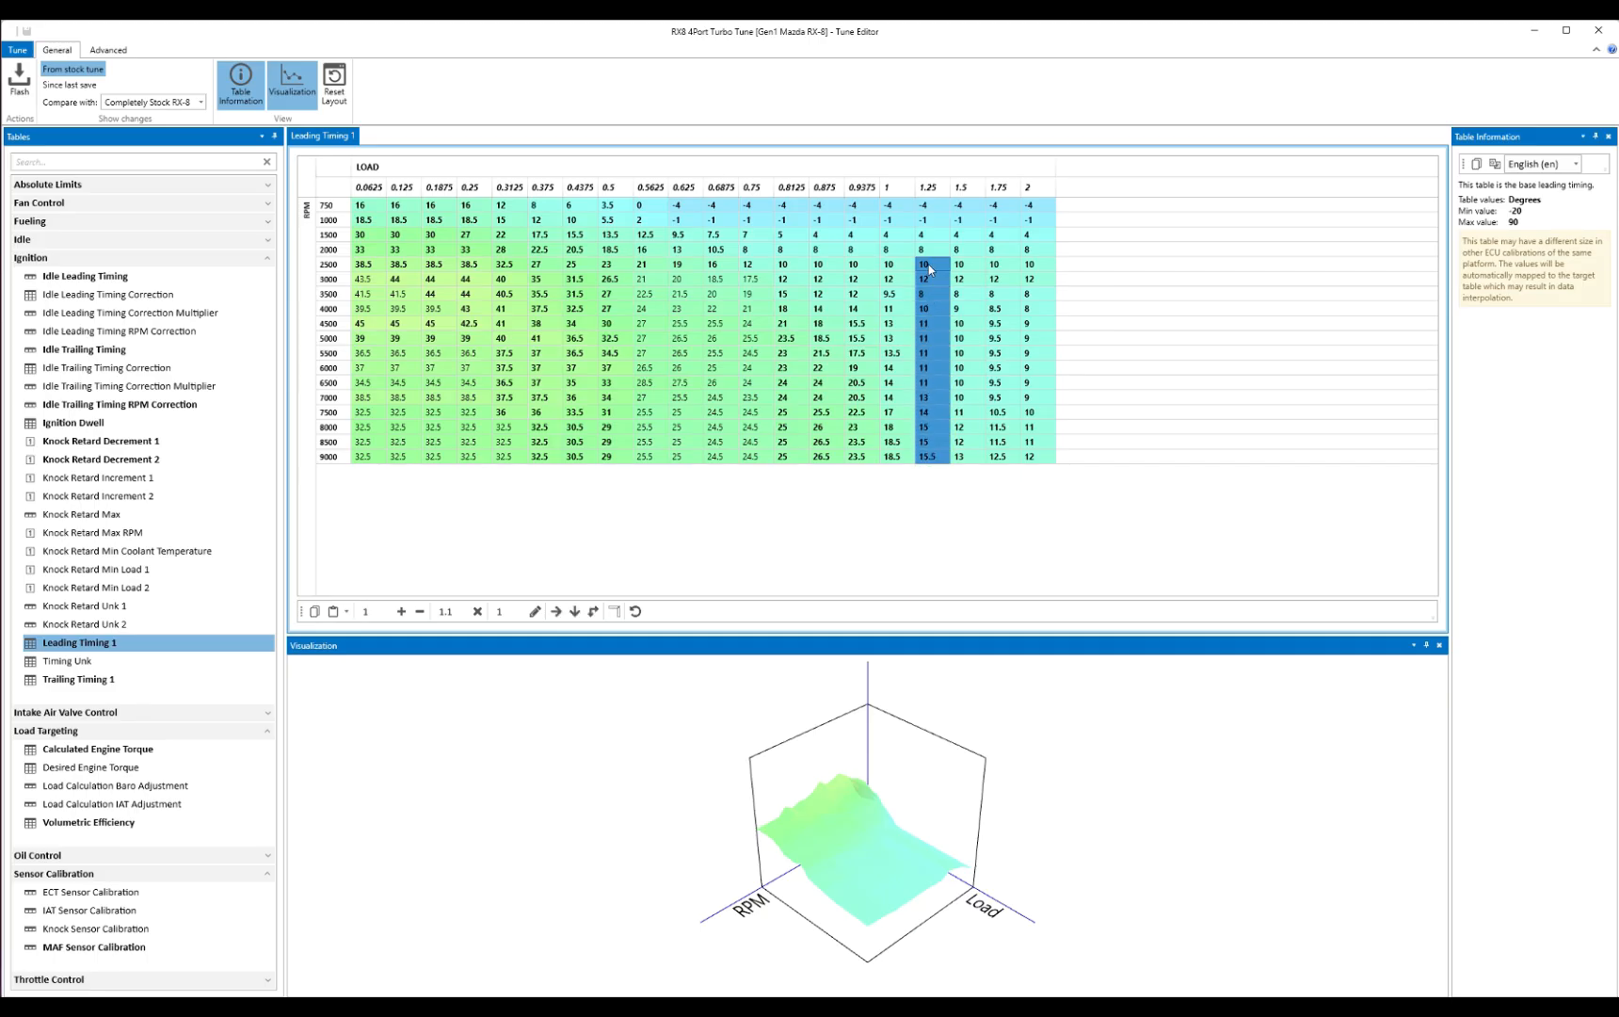
{"action": "mouse_move", "coordinate": [929, 269]}
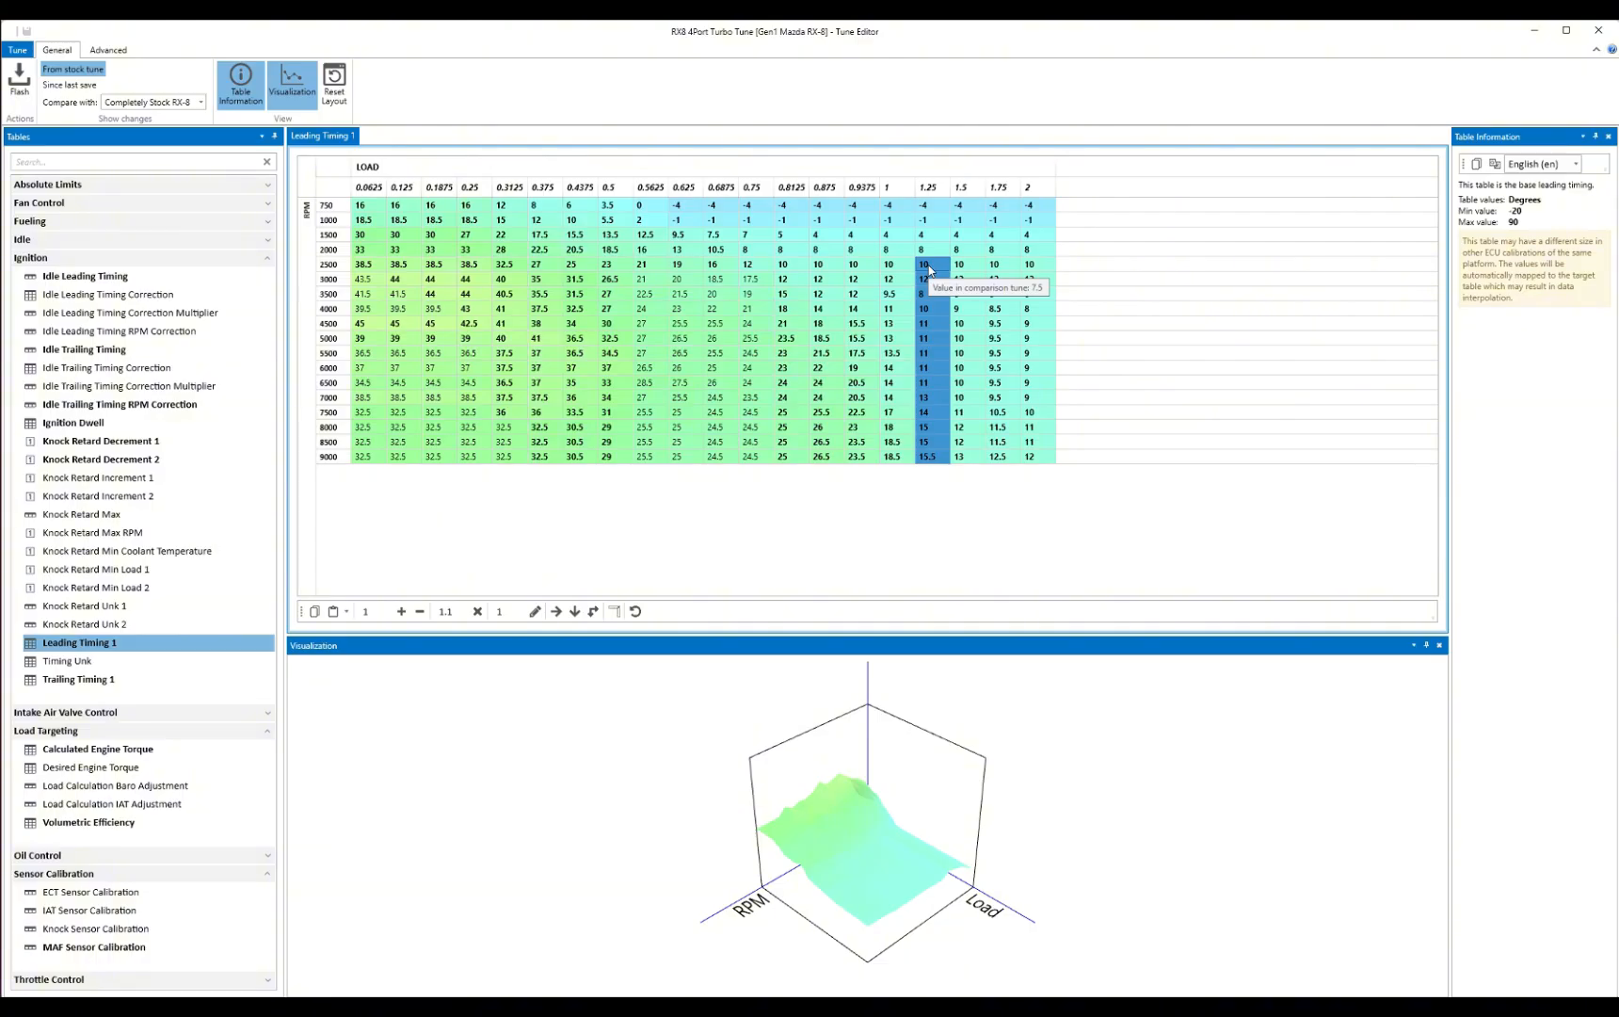
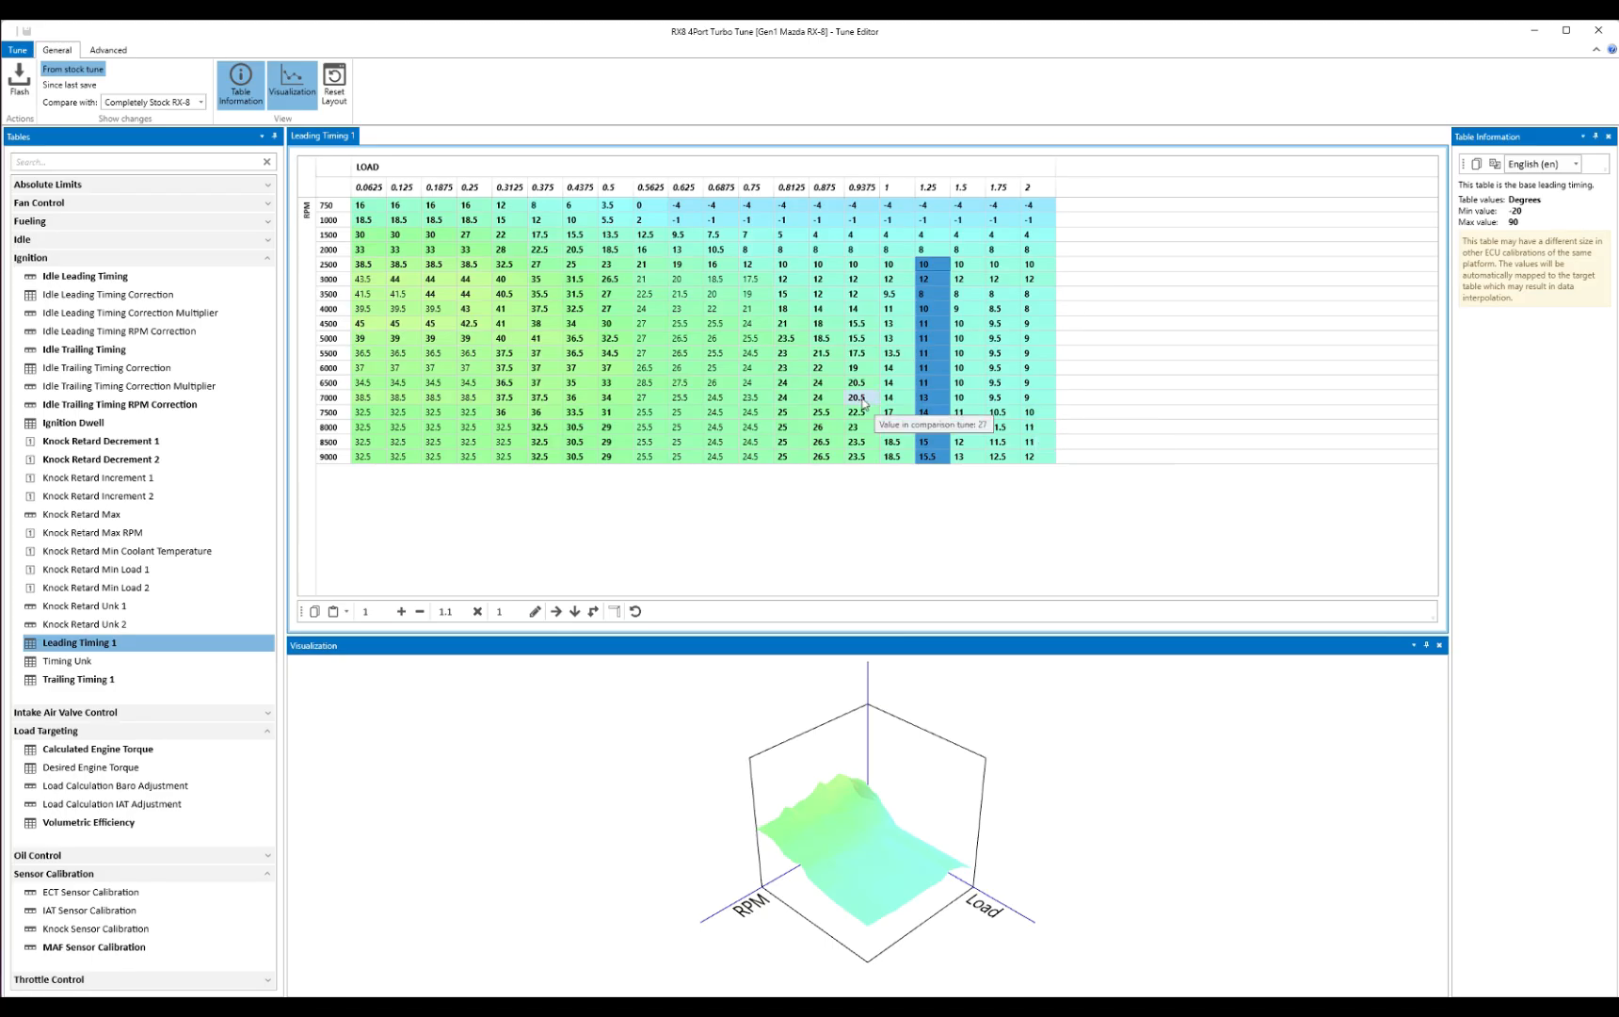
{"action": "left_click", "coordinate": [889, 294]}
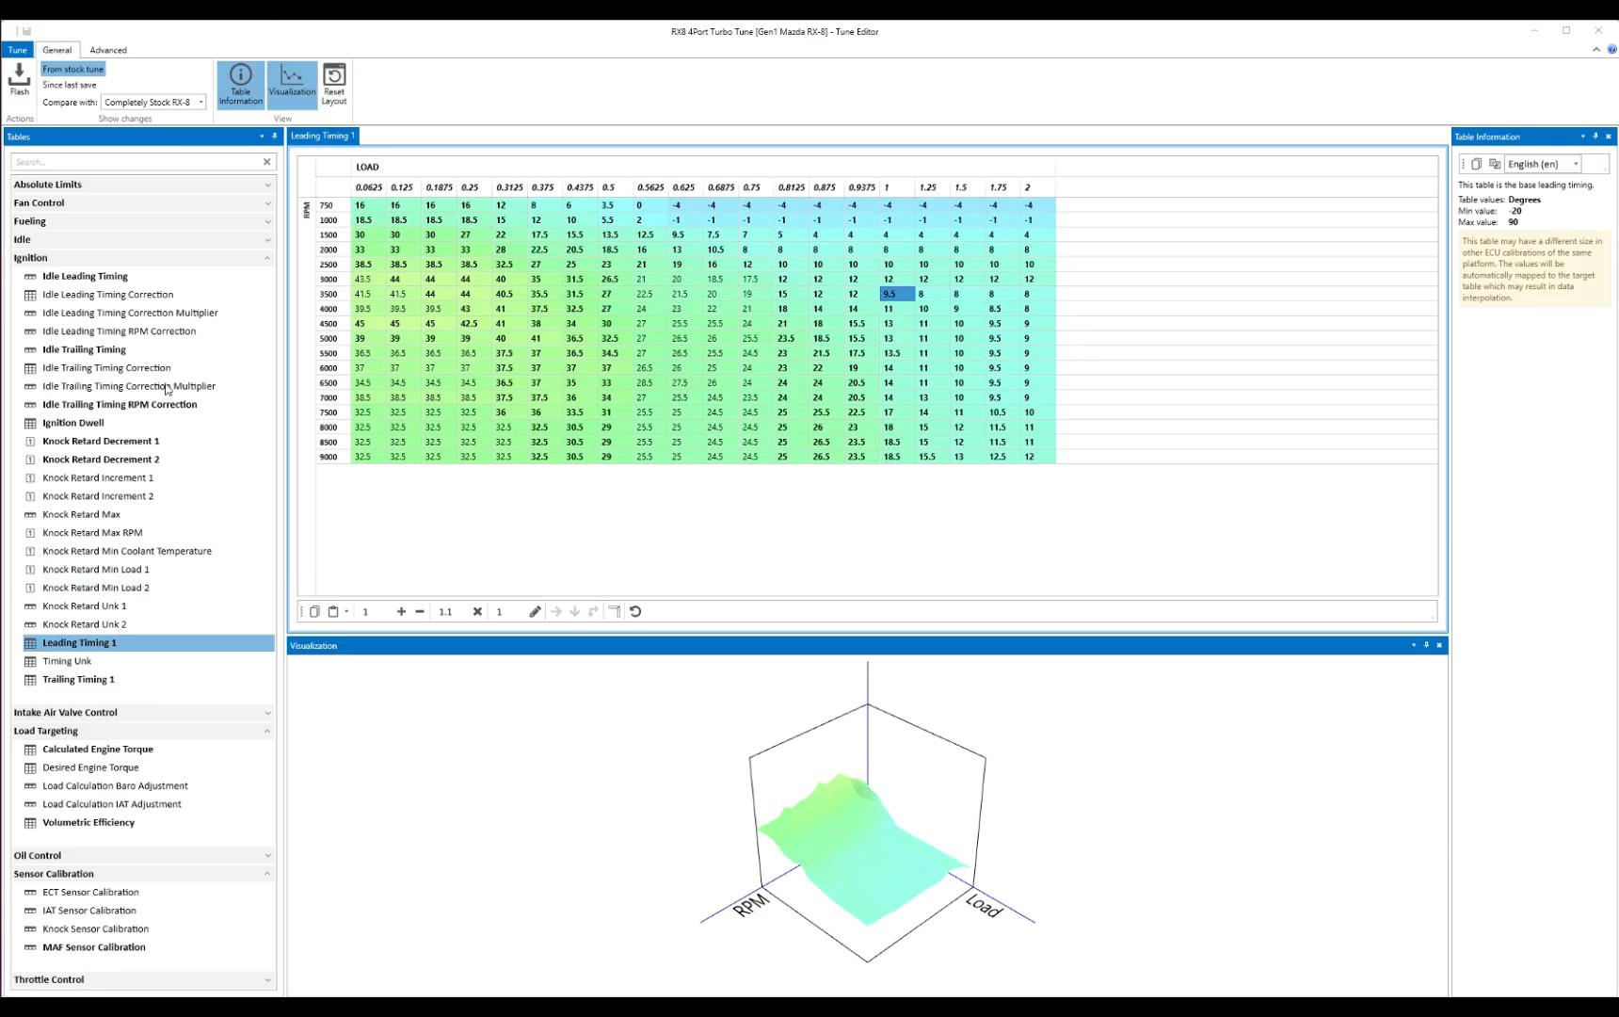
- Review the Ignition Dwell and MAF Sensor Calibration tables, and return to MegaLogViewer HD
{"action": "left_click", "coordinate": [120, 424]}
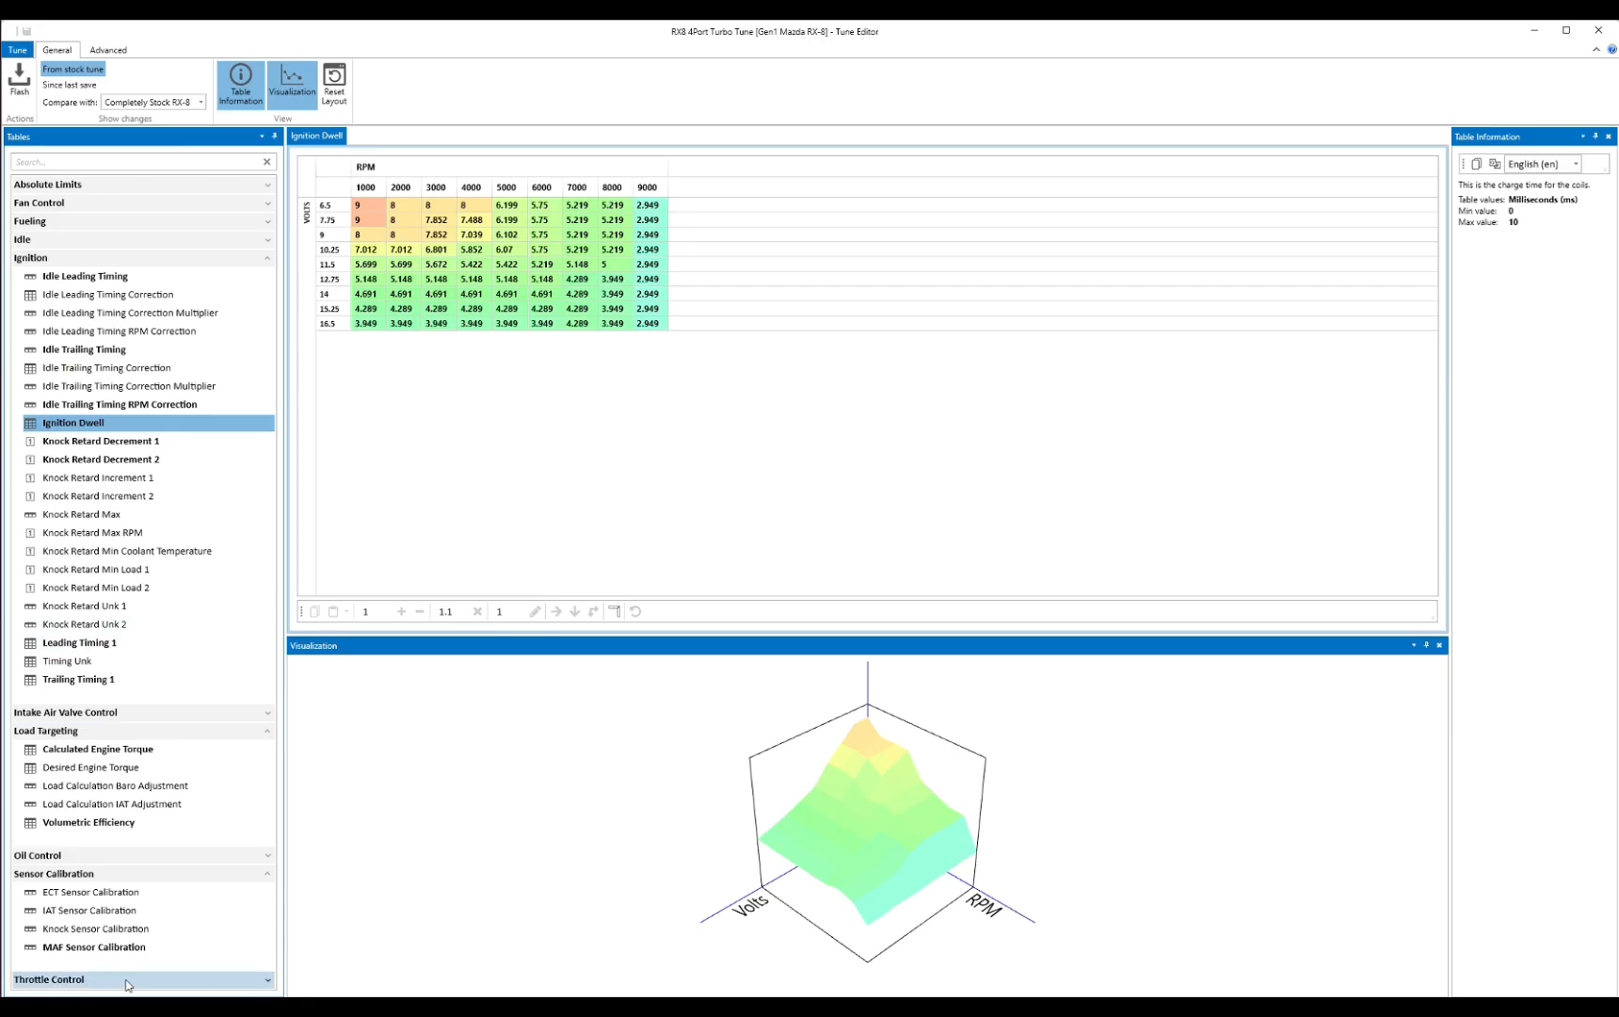
{"action": "left_click", "coordinate": [142, 947]}
{"action": "left_click", "coordinate": [782, 582]}
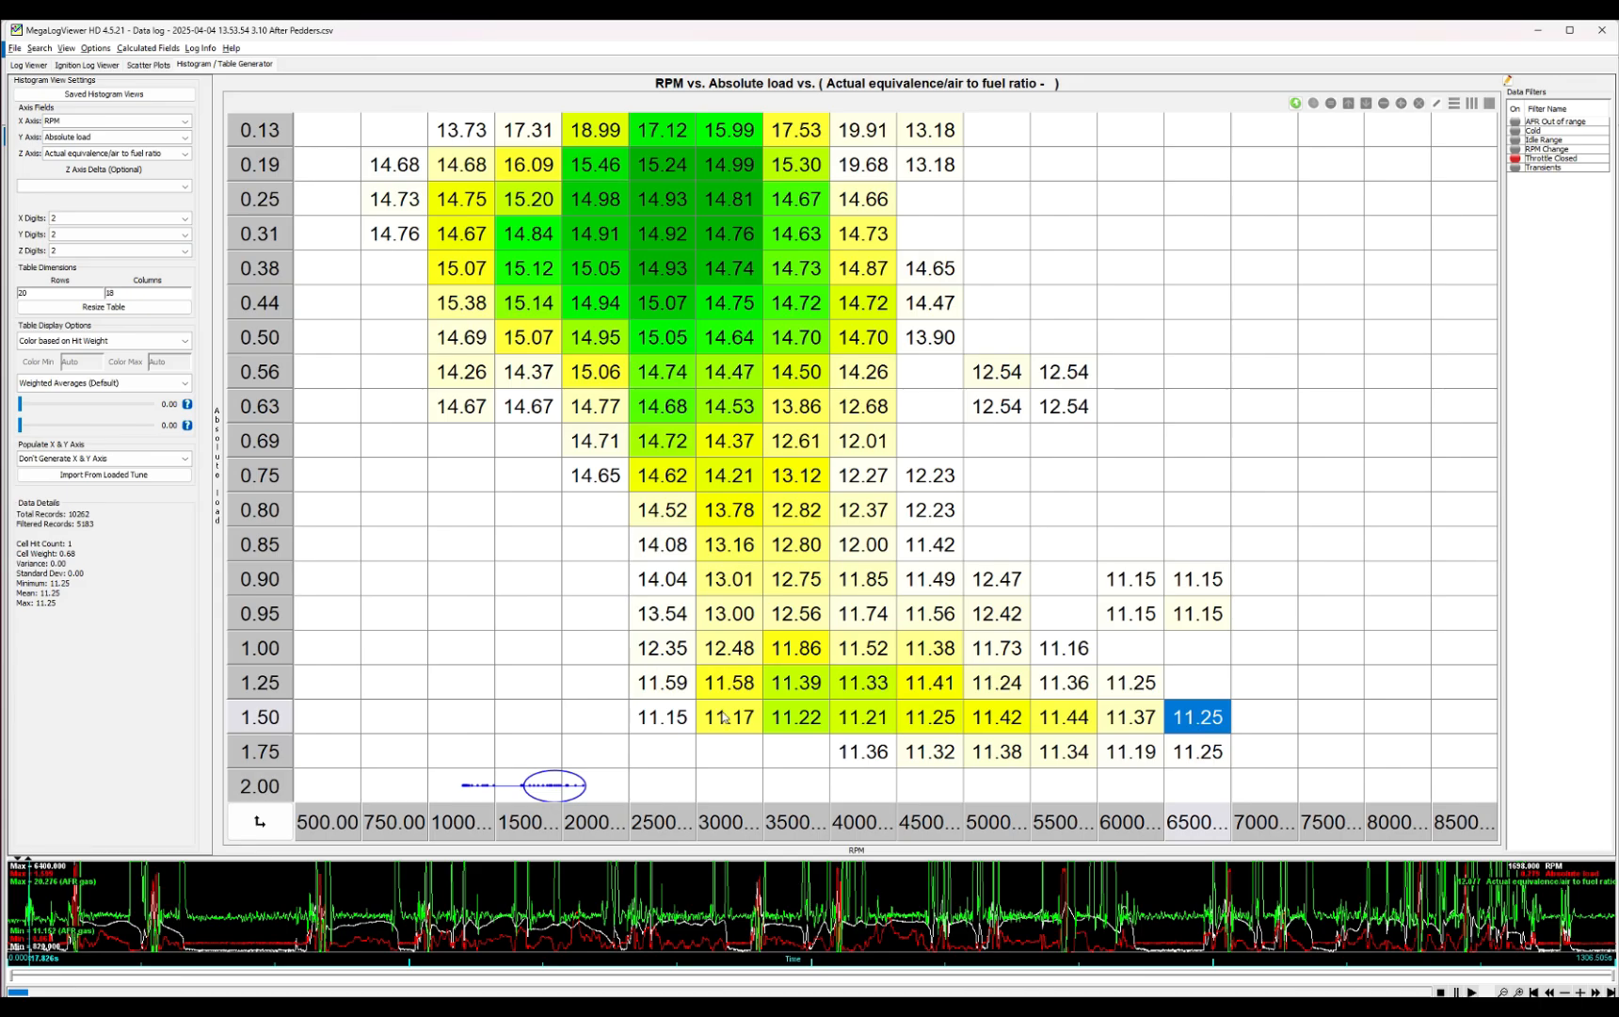
- Load the saved histogram of mass airflow sensor voltage vs. RPM vs. LTFT Plus STFT and turn off the Throttle Closed filter
{"action": "left_click", "coordinate": [102, 94]}
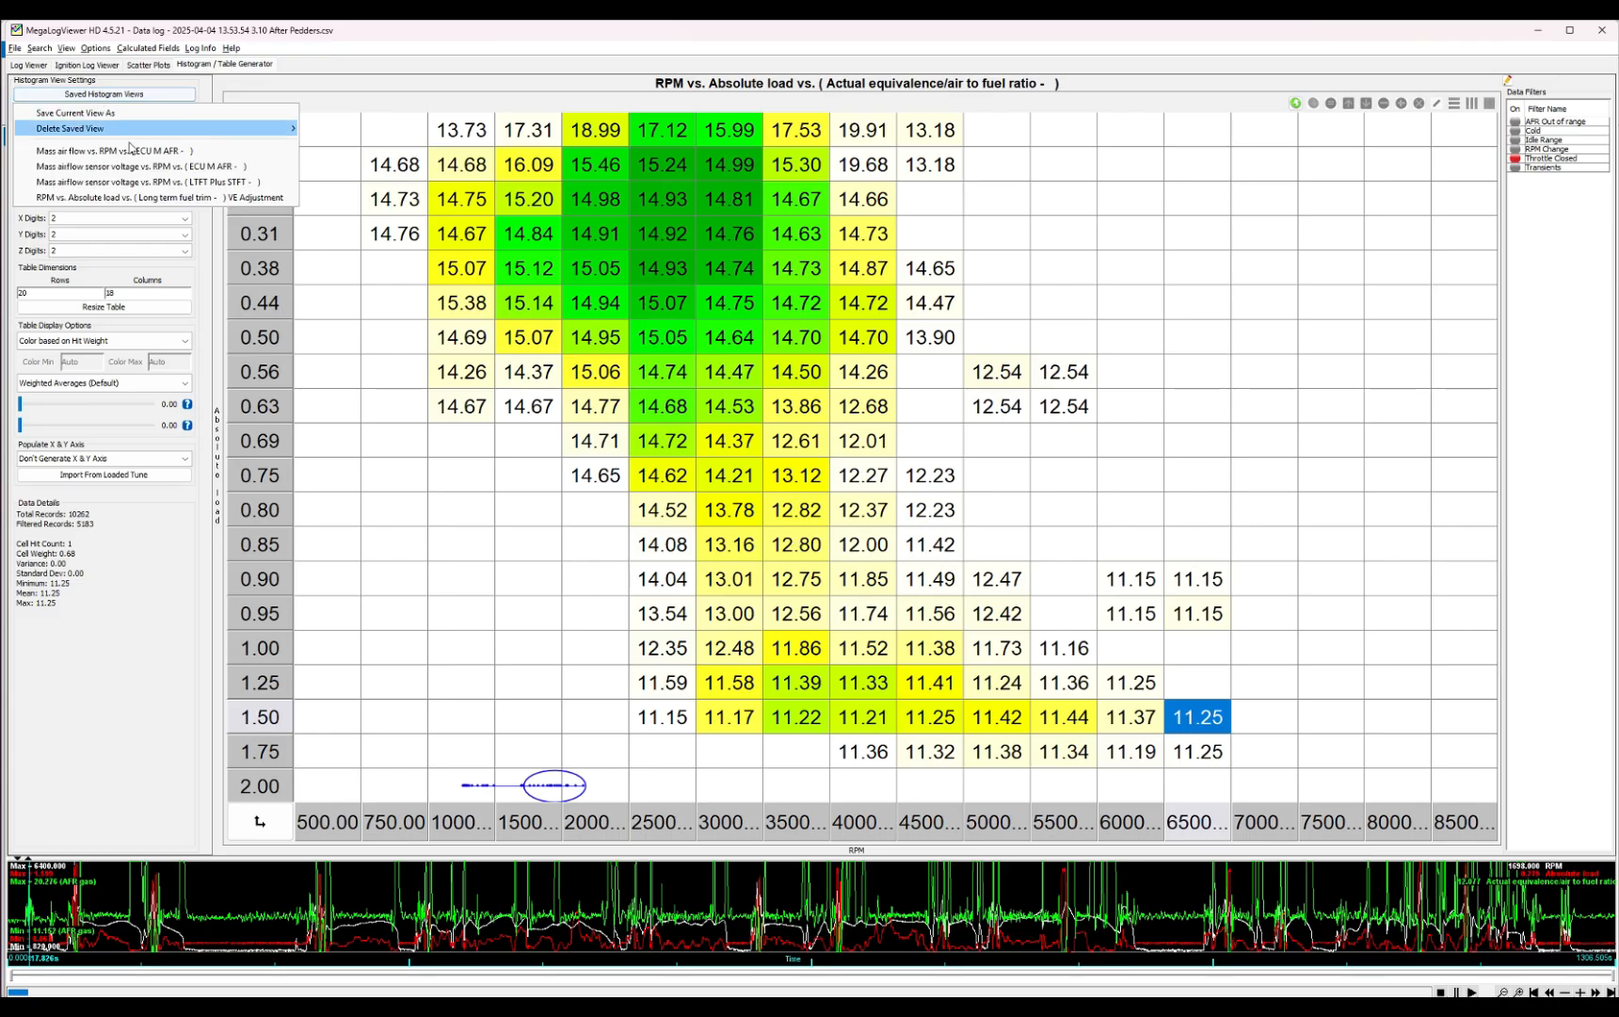
{"action": "left_click", "coordinate": [185, 183]}
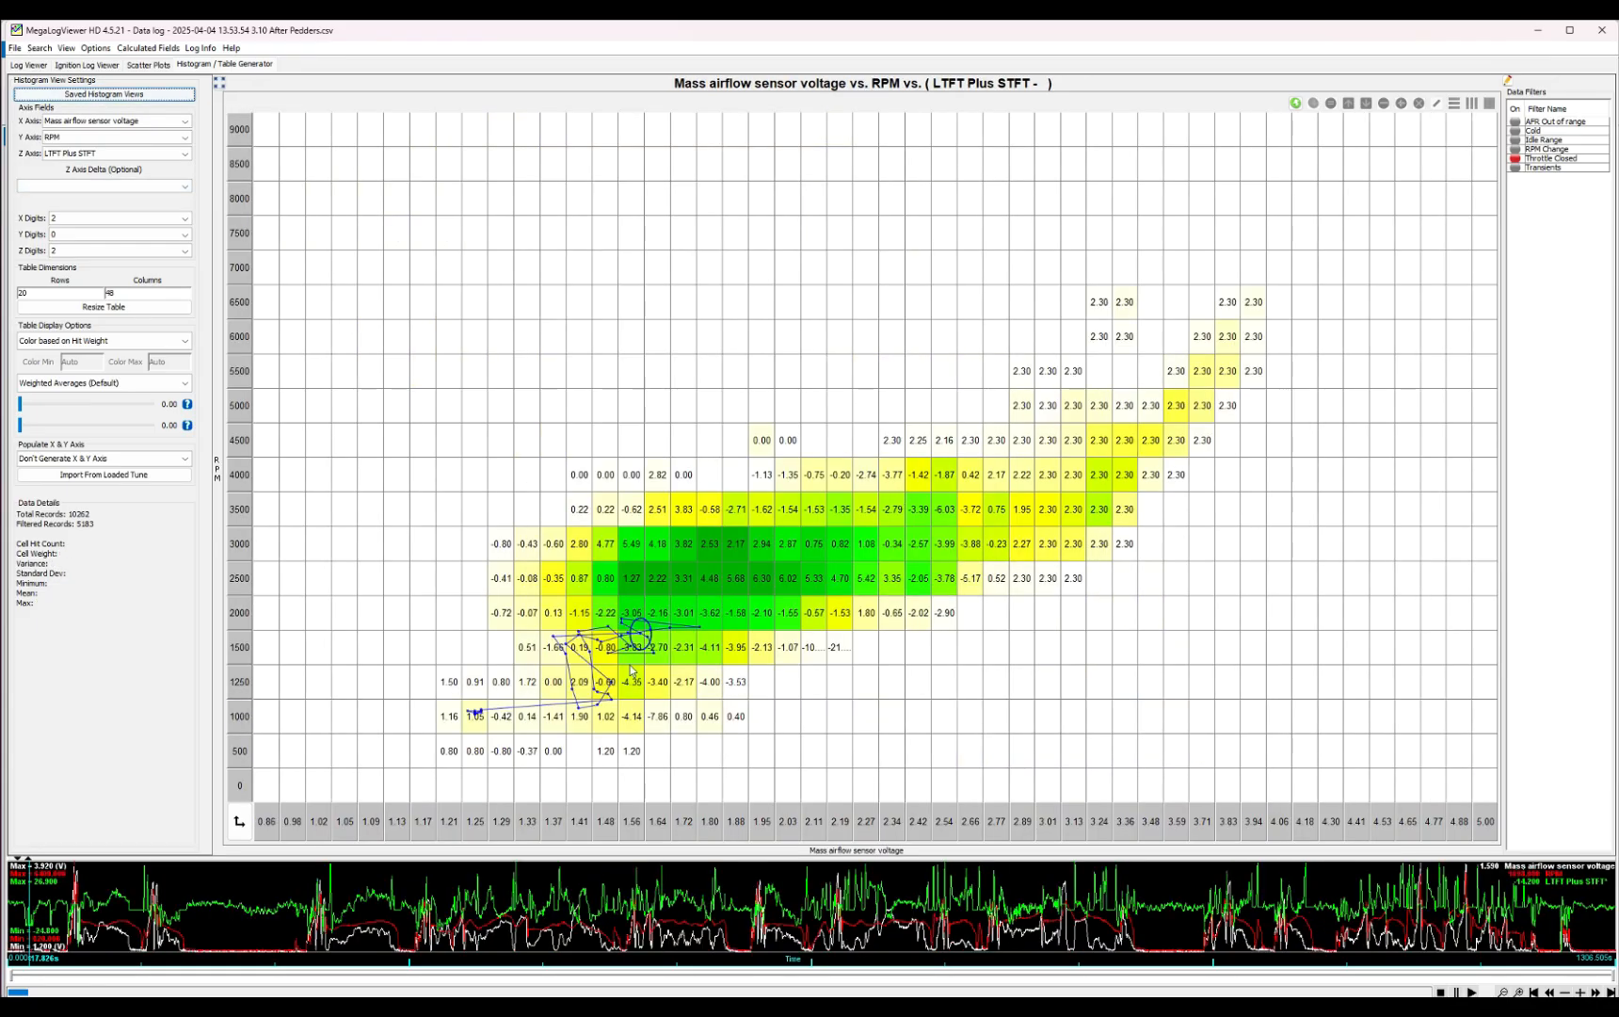
{"action": "left_click", "coordinate": [1552, 158]}
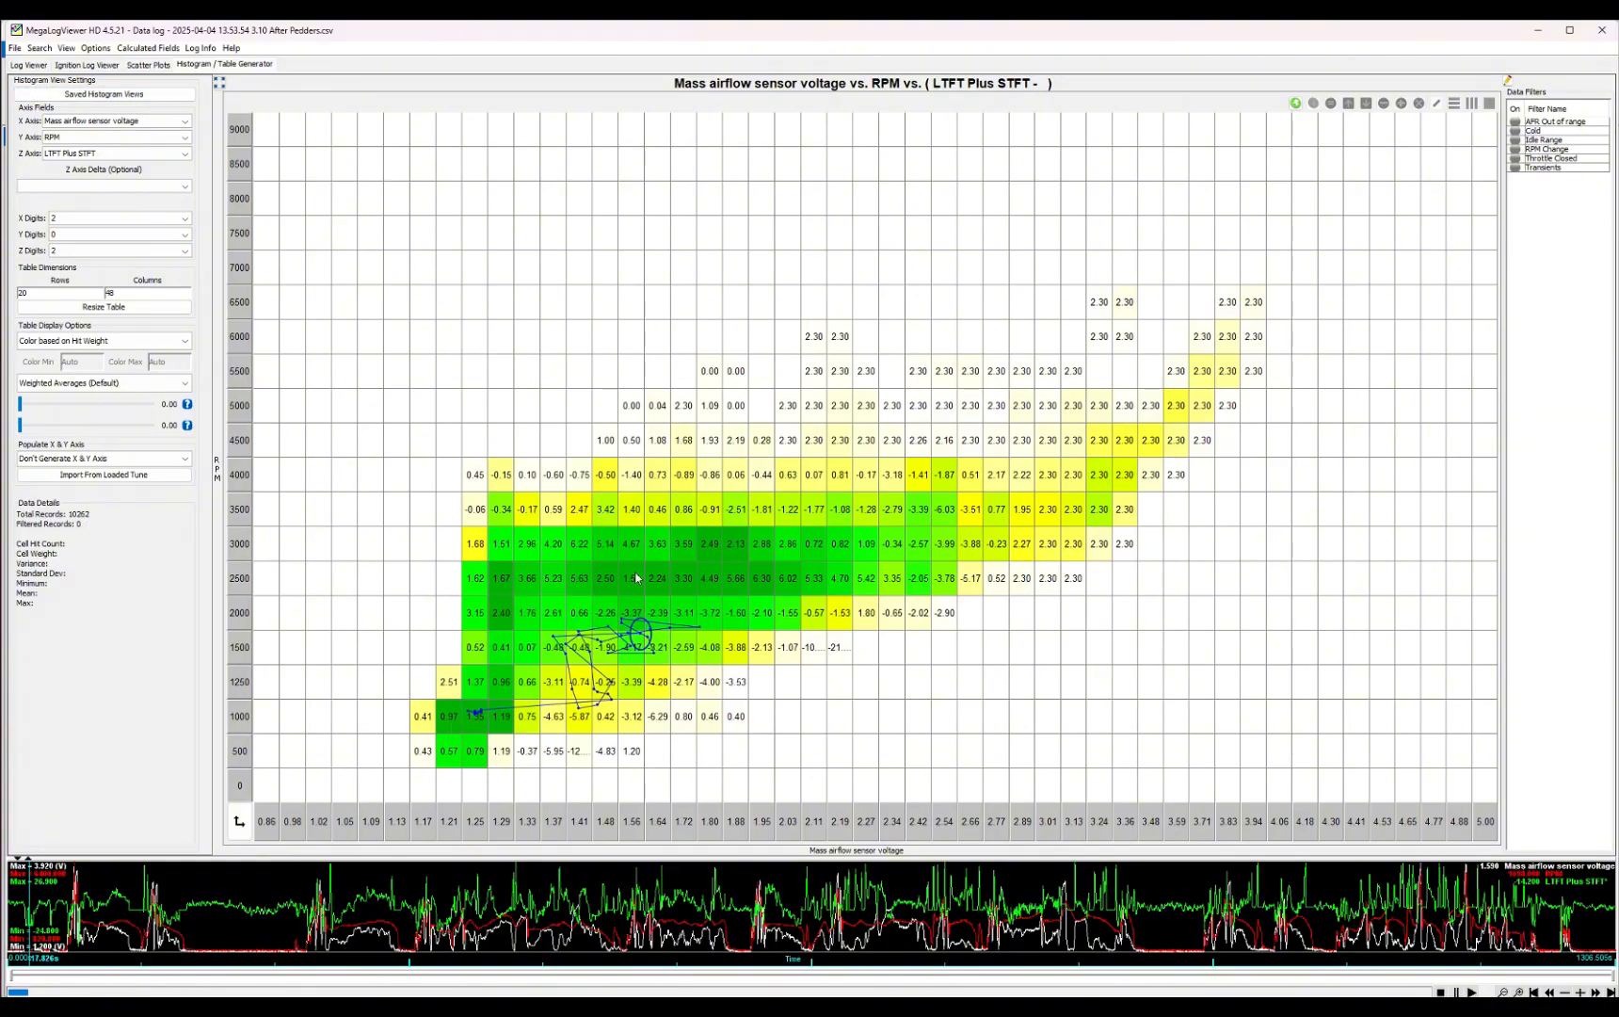
- Examine the combined fuel trims below about 2.66 V, and the block from 2.89 to 4.18 V at 3000 to 6000 RPM
{"action": "mouse_move", "coordinate": [637, 578]}
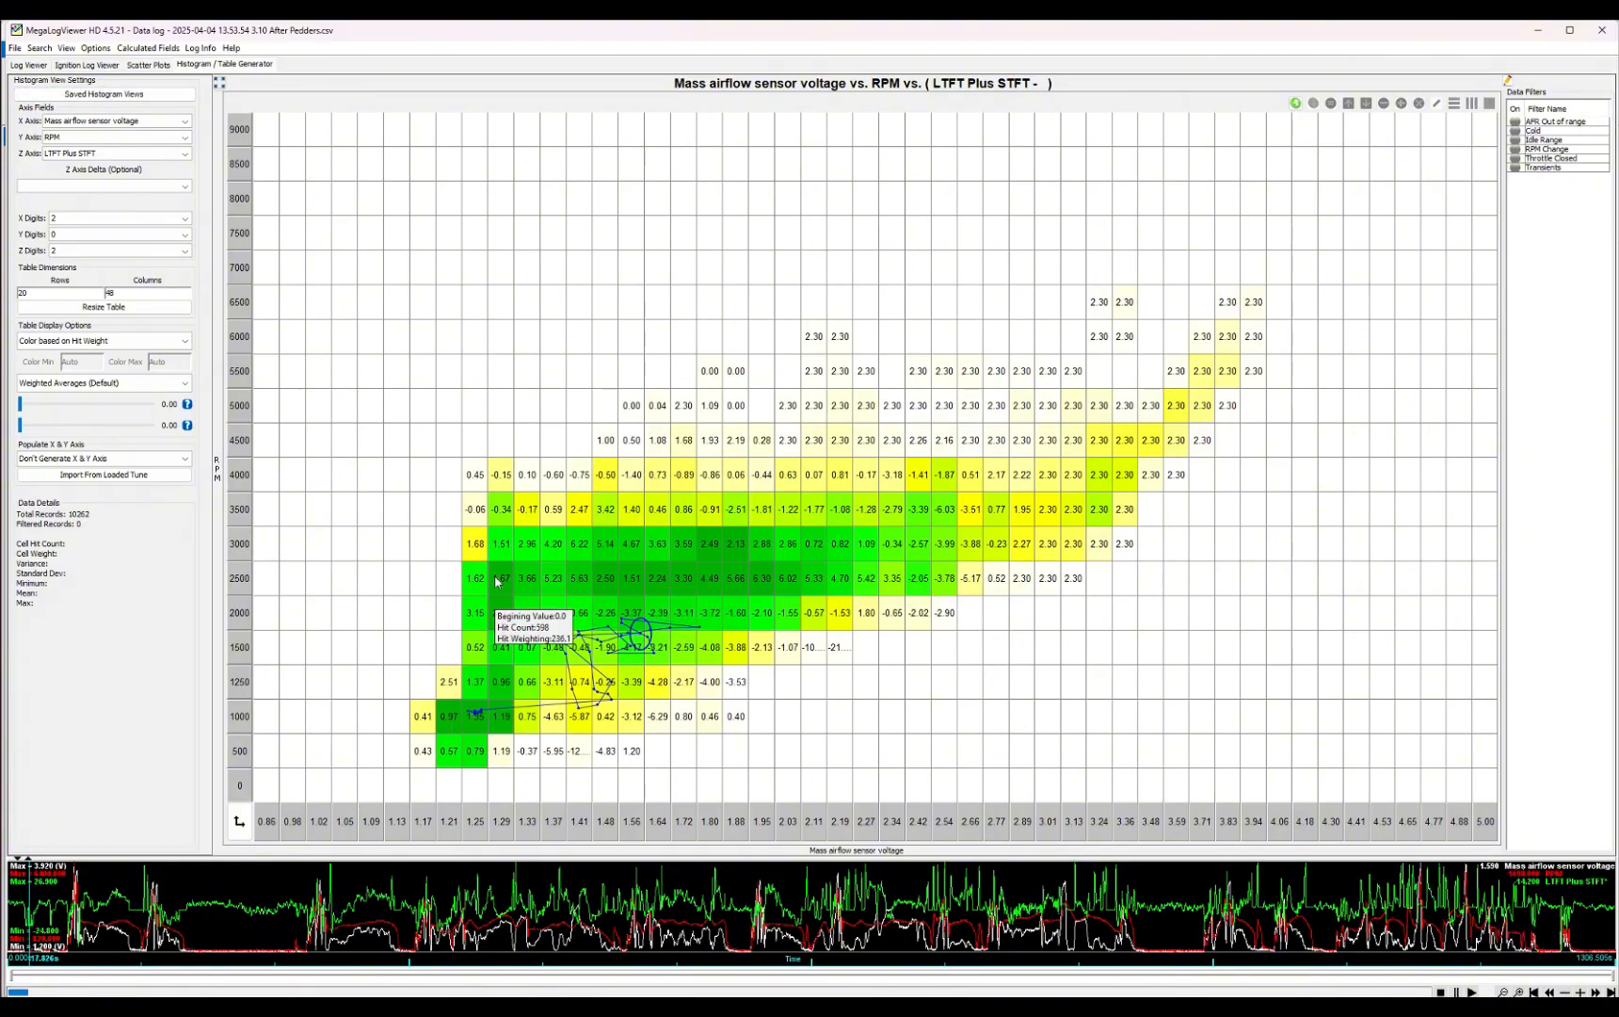
{"action": "mouse_move", "coordinate": [577, 525]}
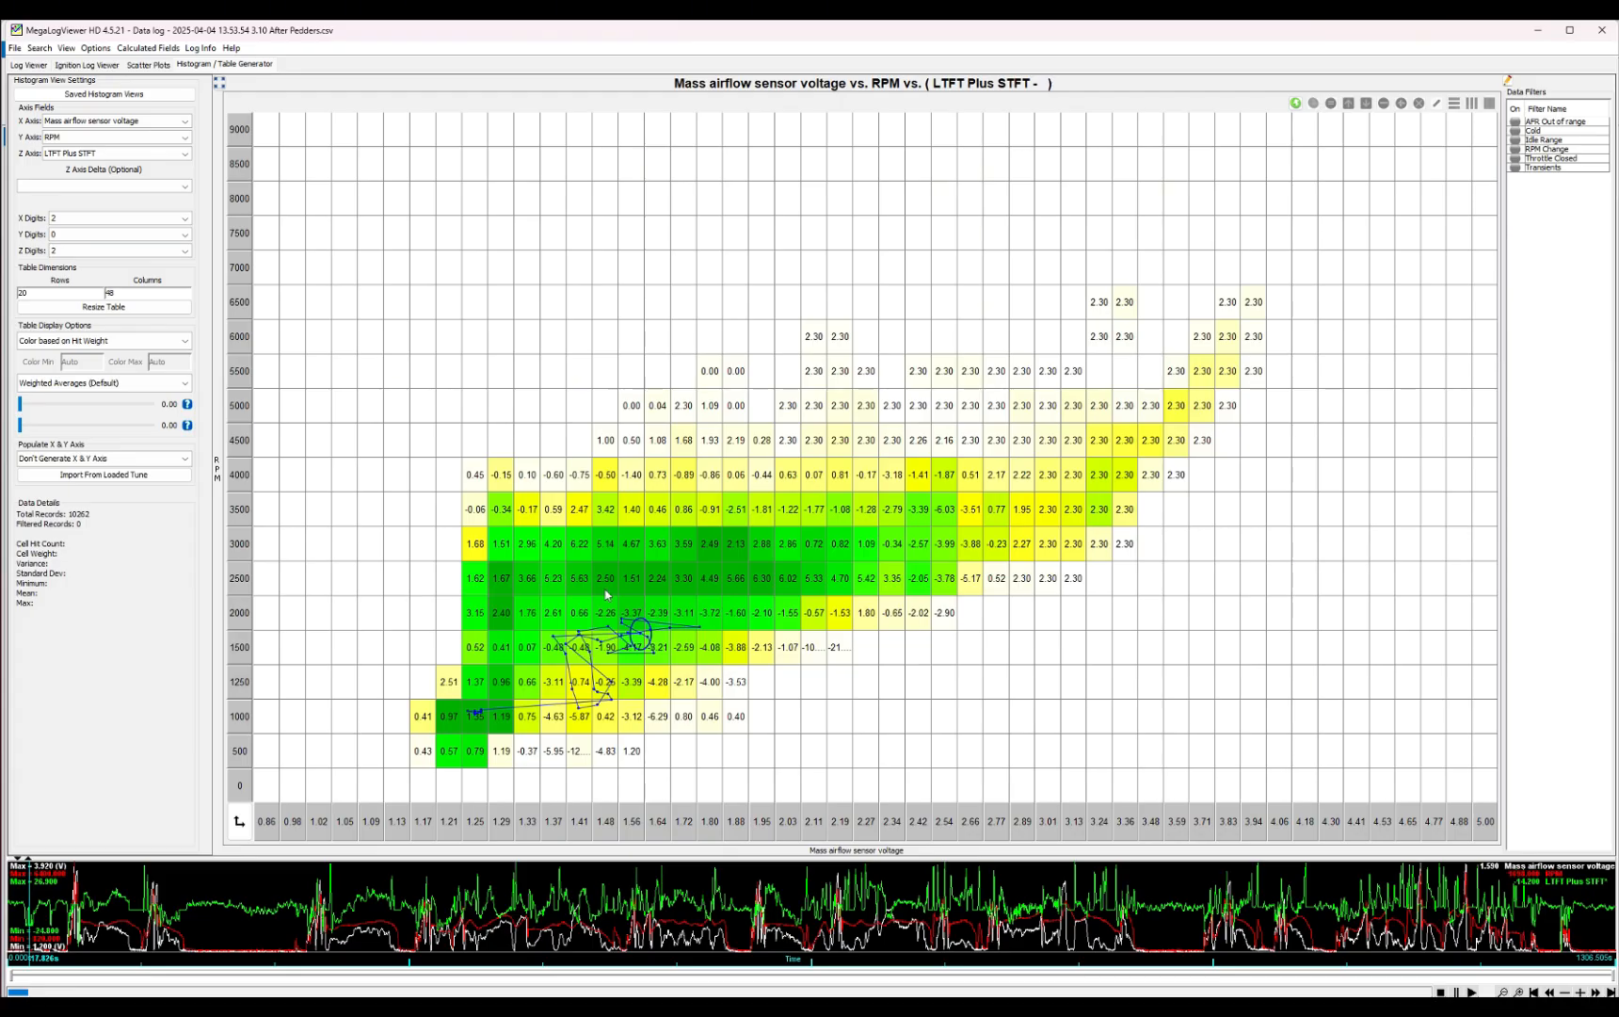
{"action": "mouse_move", "coordinate": [925, 583]}
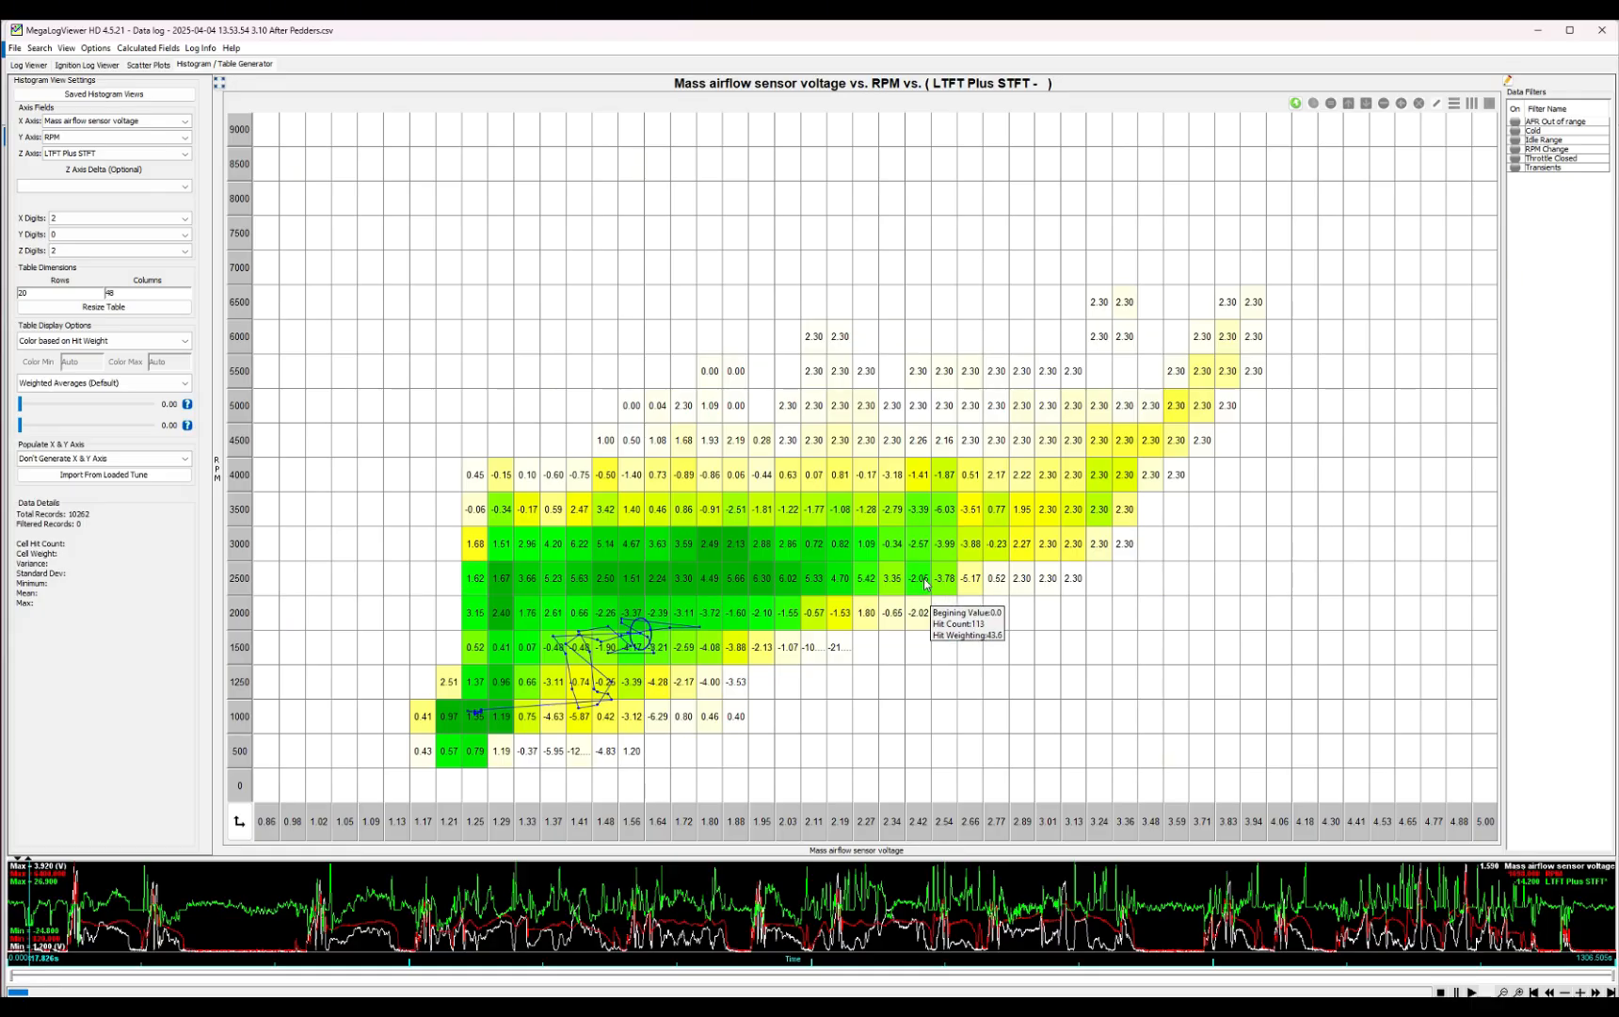
{"action": "mouse_move", "coordinate": [971, 518]}
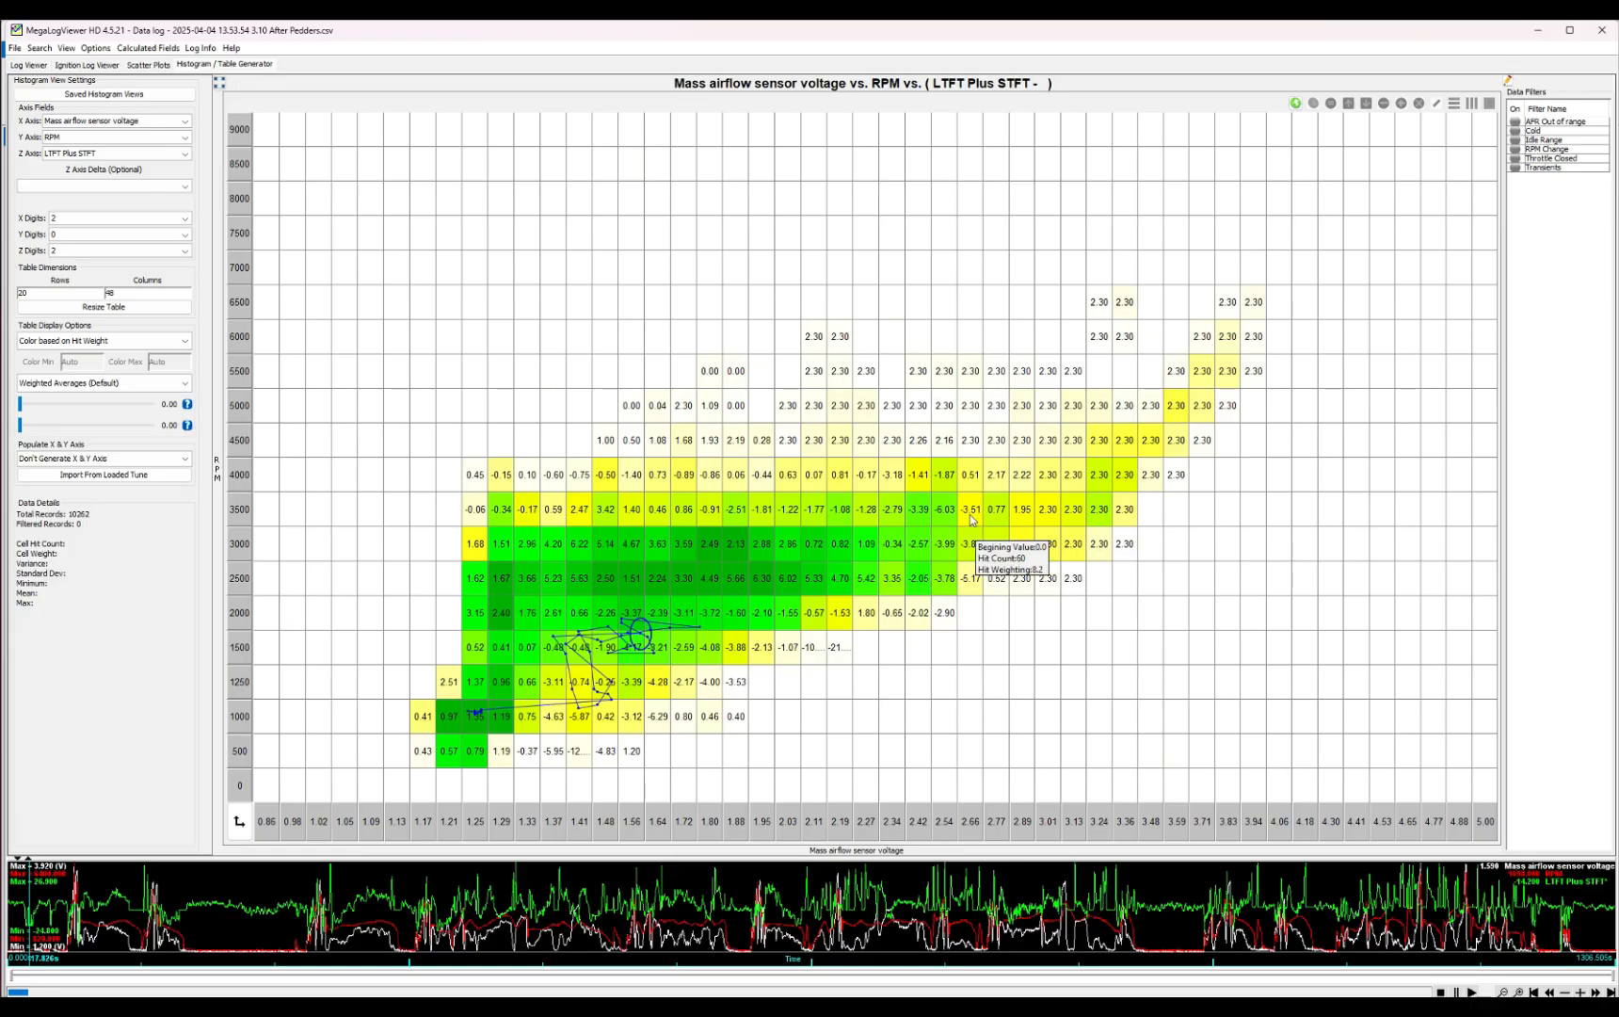
{"action": "left_click_drag", "start_coordinate": [970, 576], "coordinate": [442, 689]}
{"action": "left_click", "coordinate": [1058, 499]}
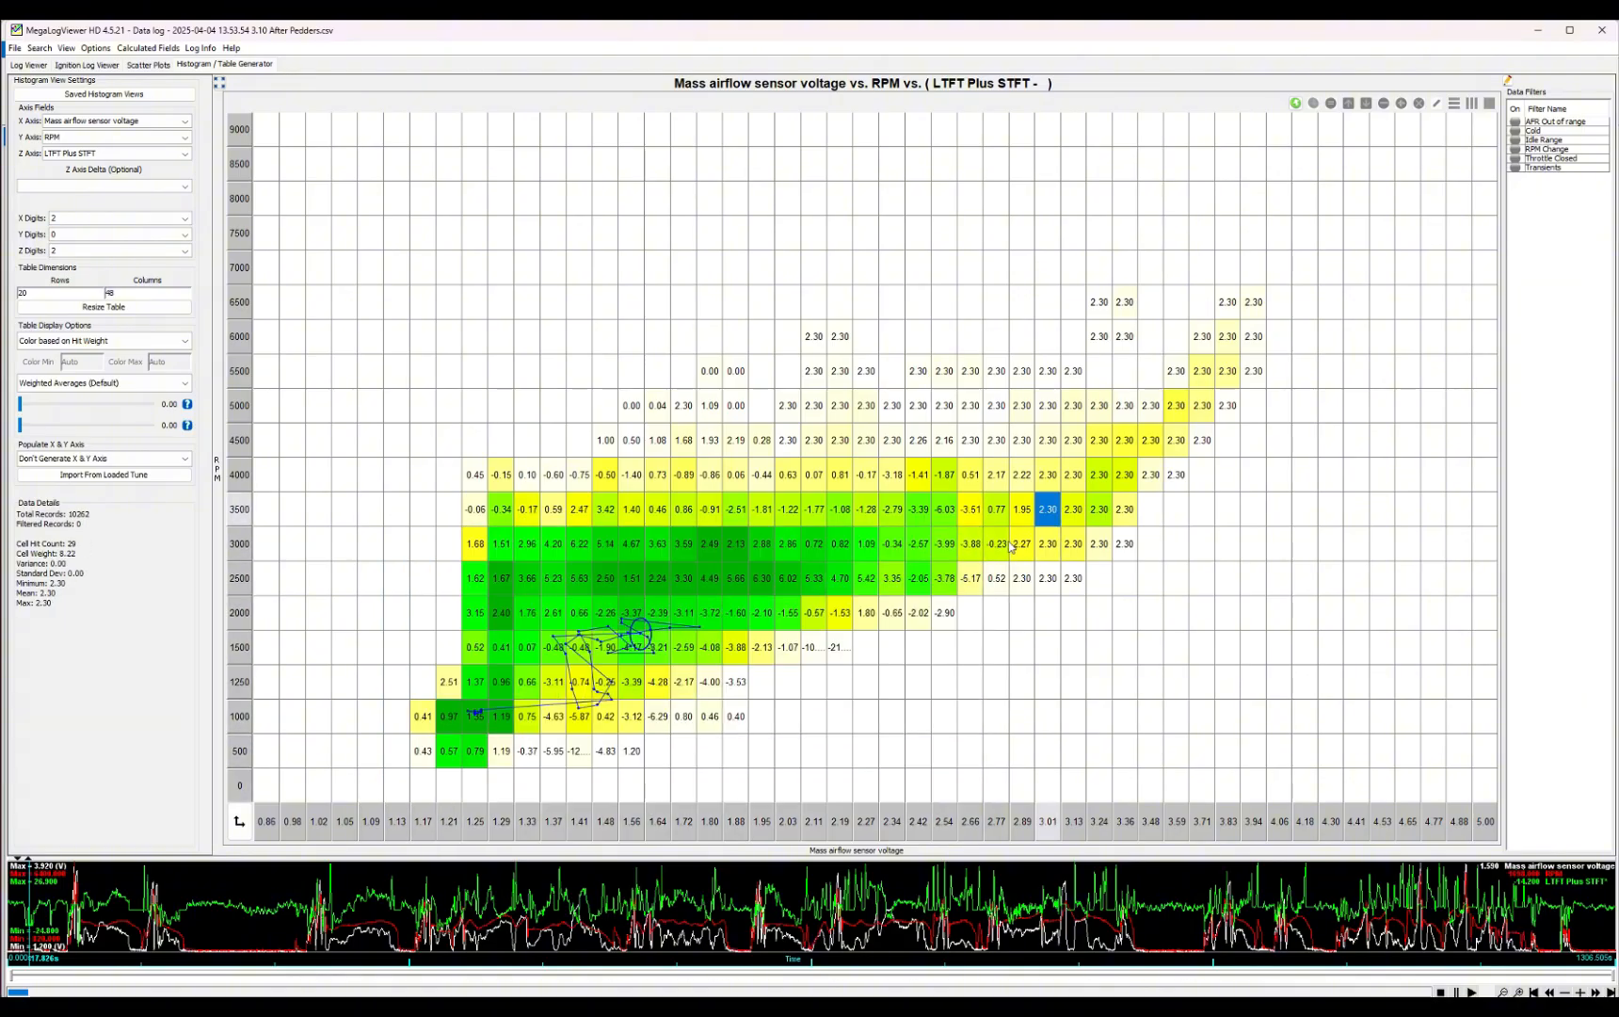
{"action": "left_click_drag", "start_coordinate": [1011, 543], "coordinate": [1296, 325]}
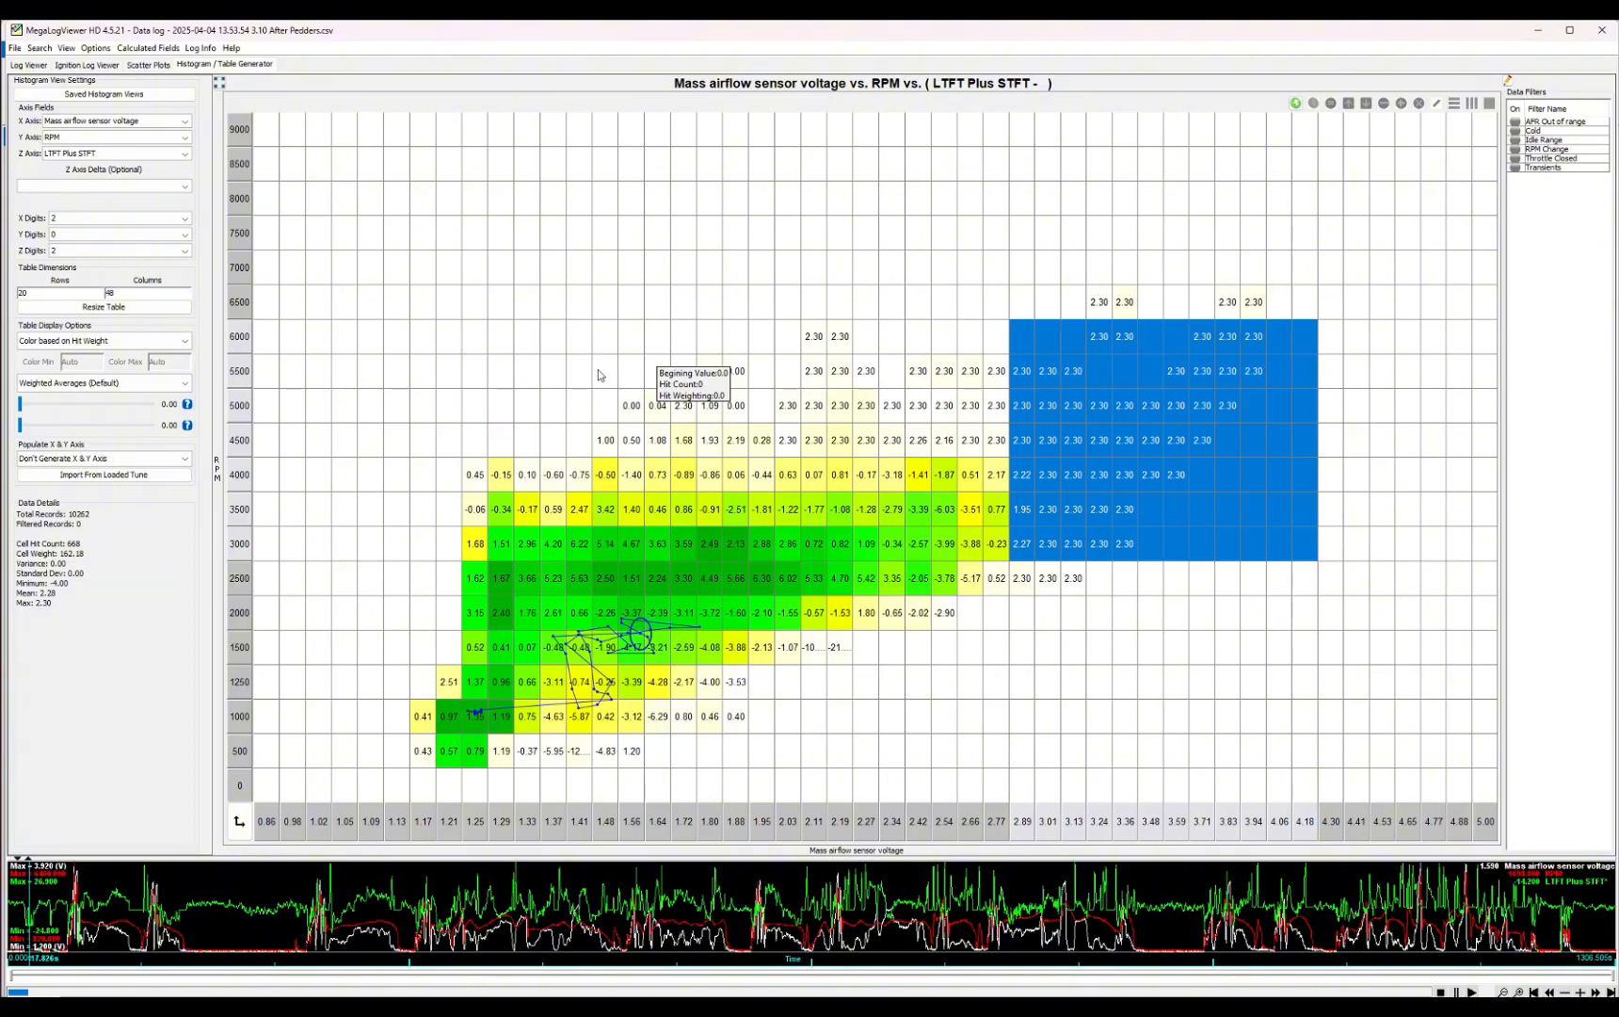
- Switch to Tune Editor and open the Air Fuel Ratio - 1 fueling table to inspect the 1.5 load column
{"action": "left_click", "coordinate": [582, 1007]}
{"action": "left_click", "coordinate": [635, 951]}
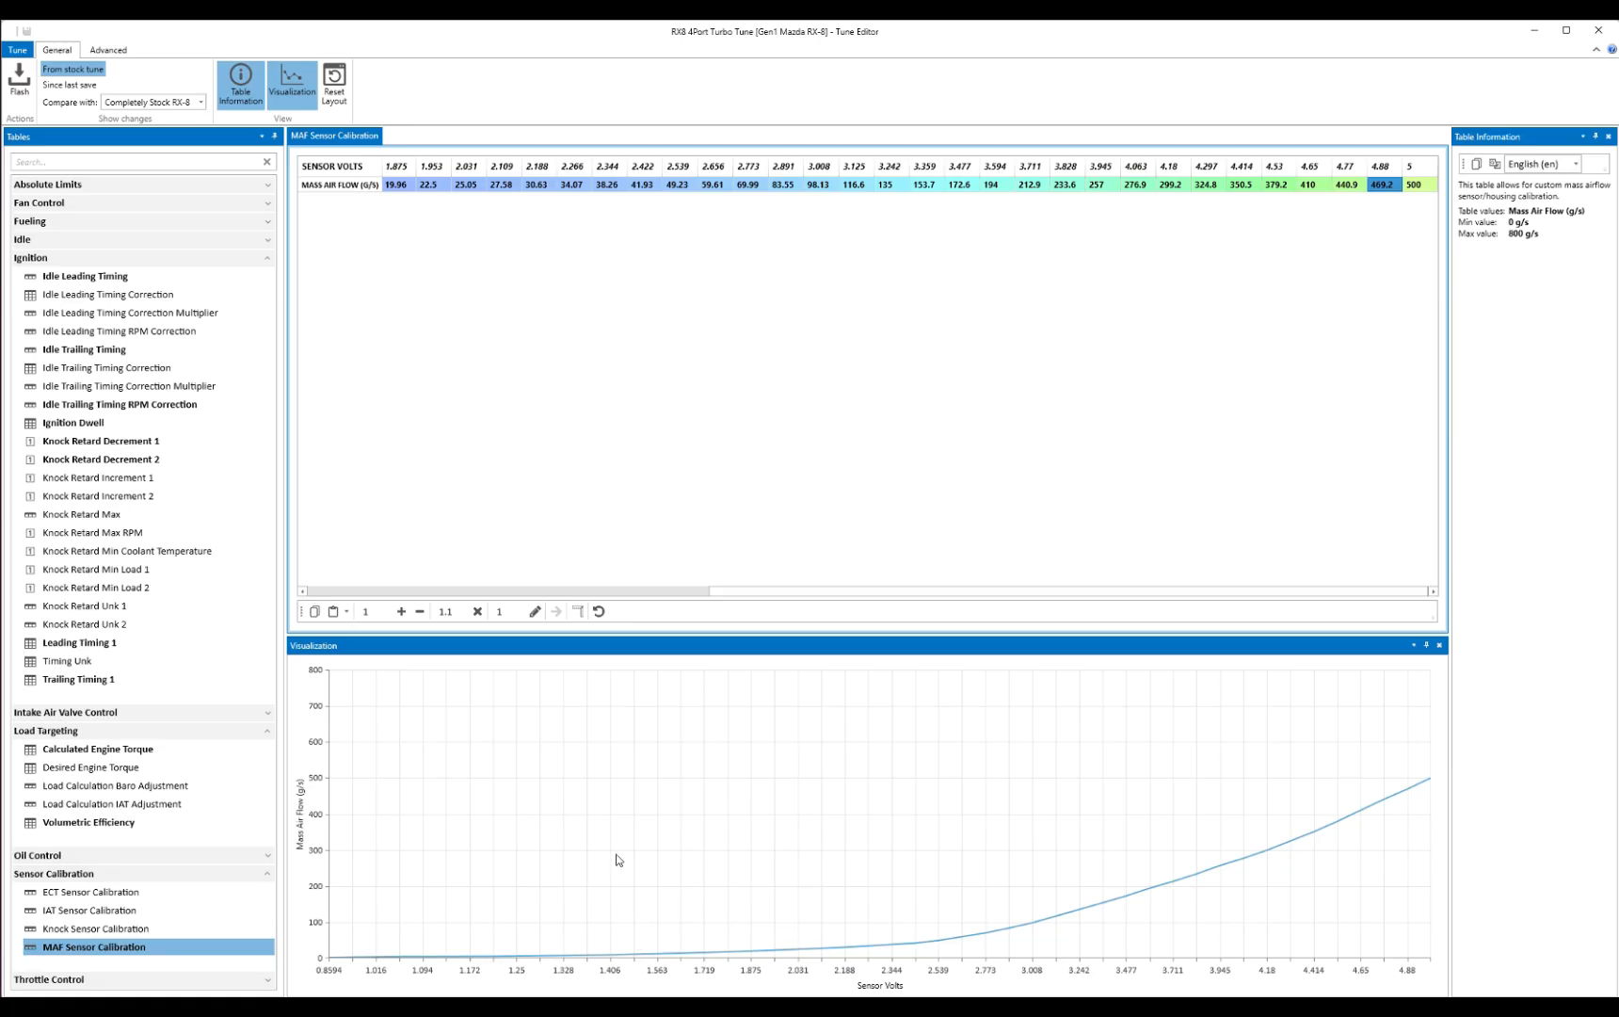
{"action": "left_click", "coordinate": [98, 229]}
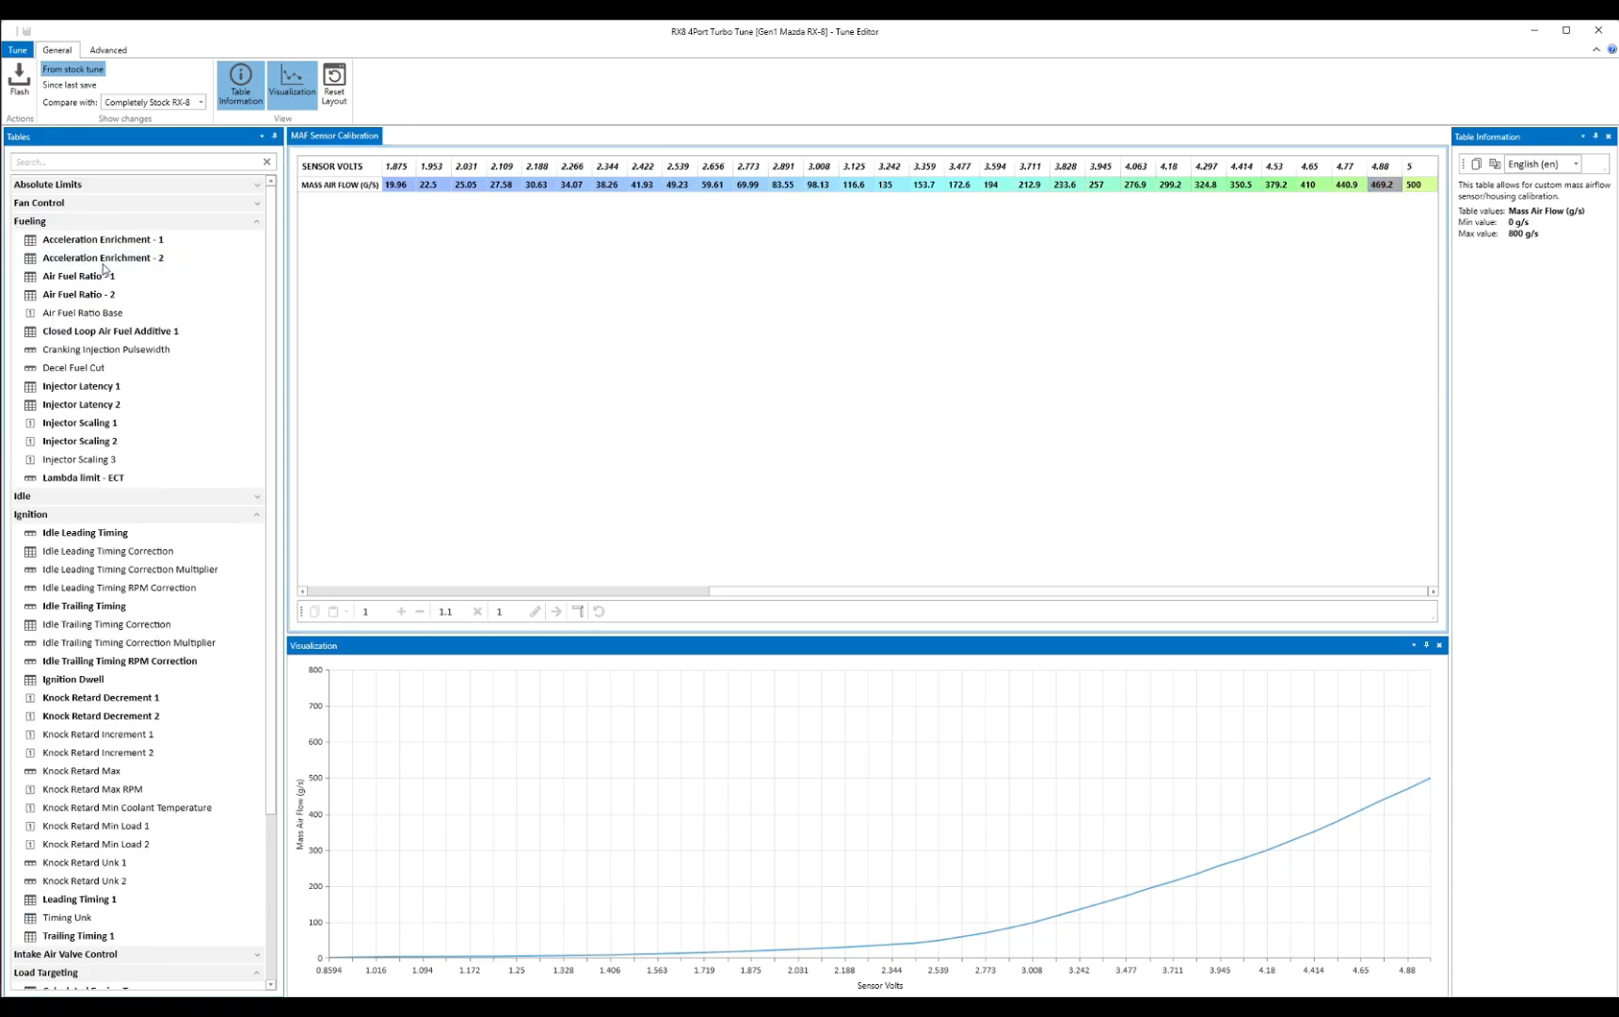
{"action": "left_click", "coordinate": [212, 278]}
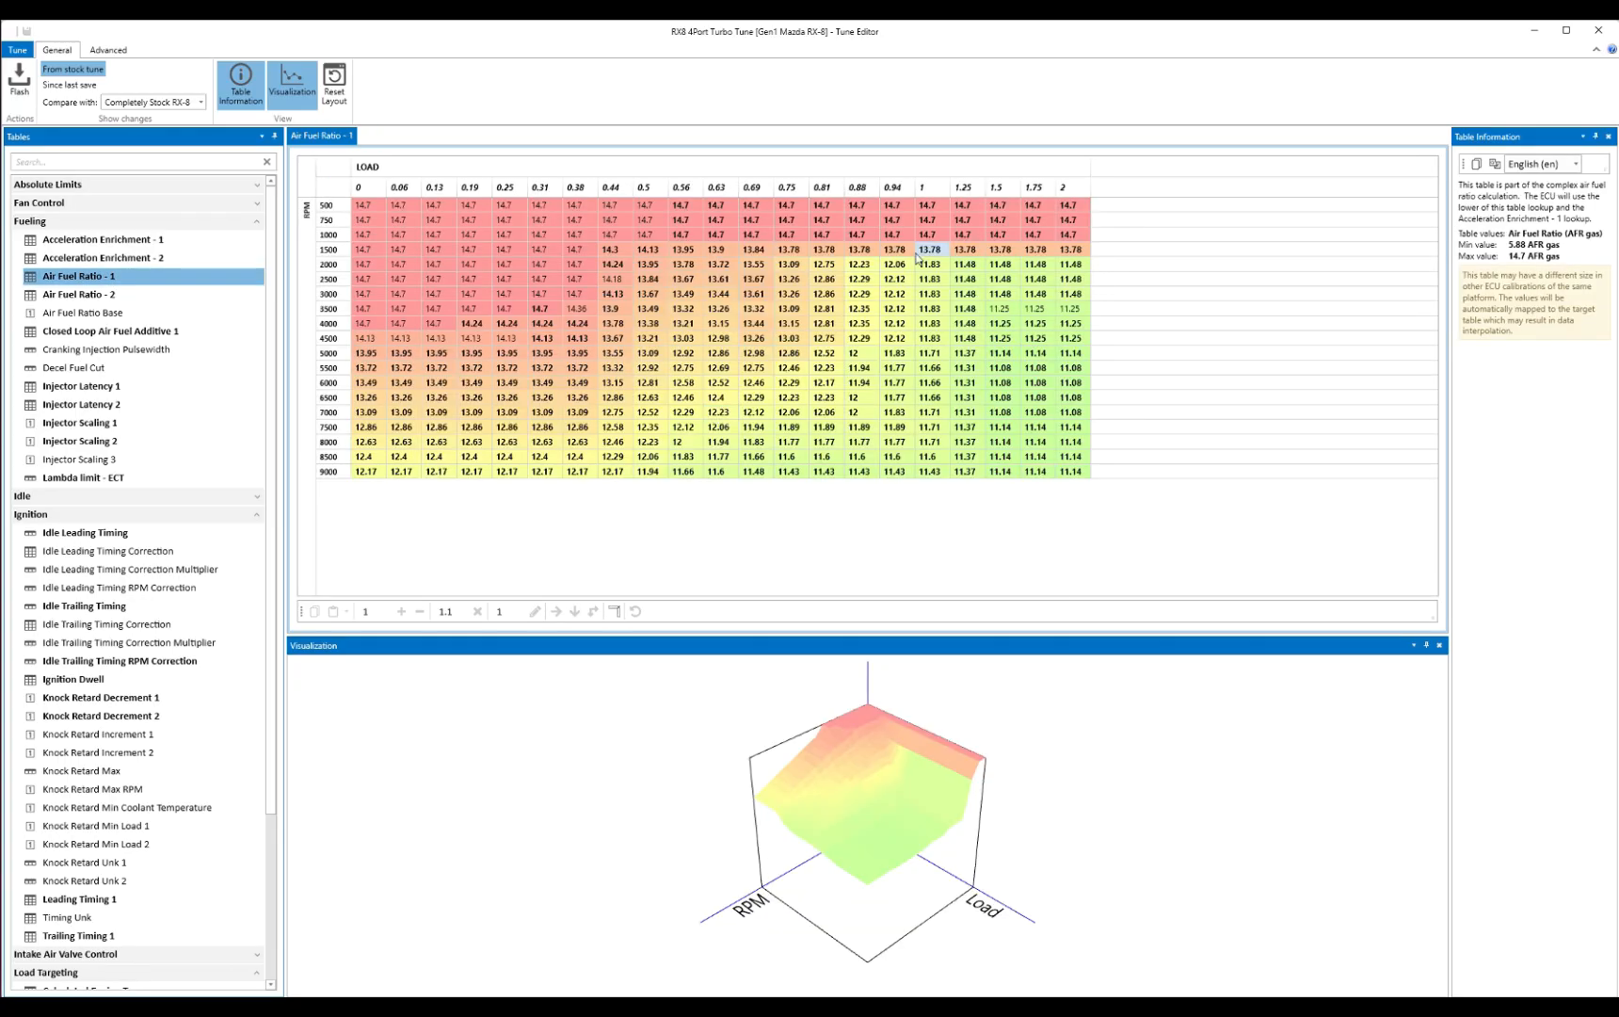
{"action": "left_click", "coordinate": [994, 207]}
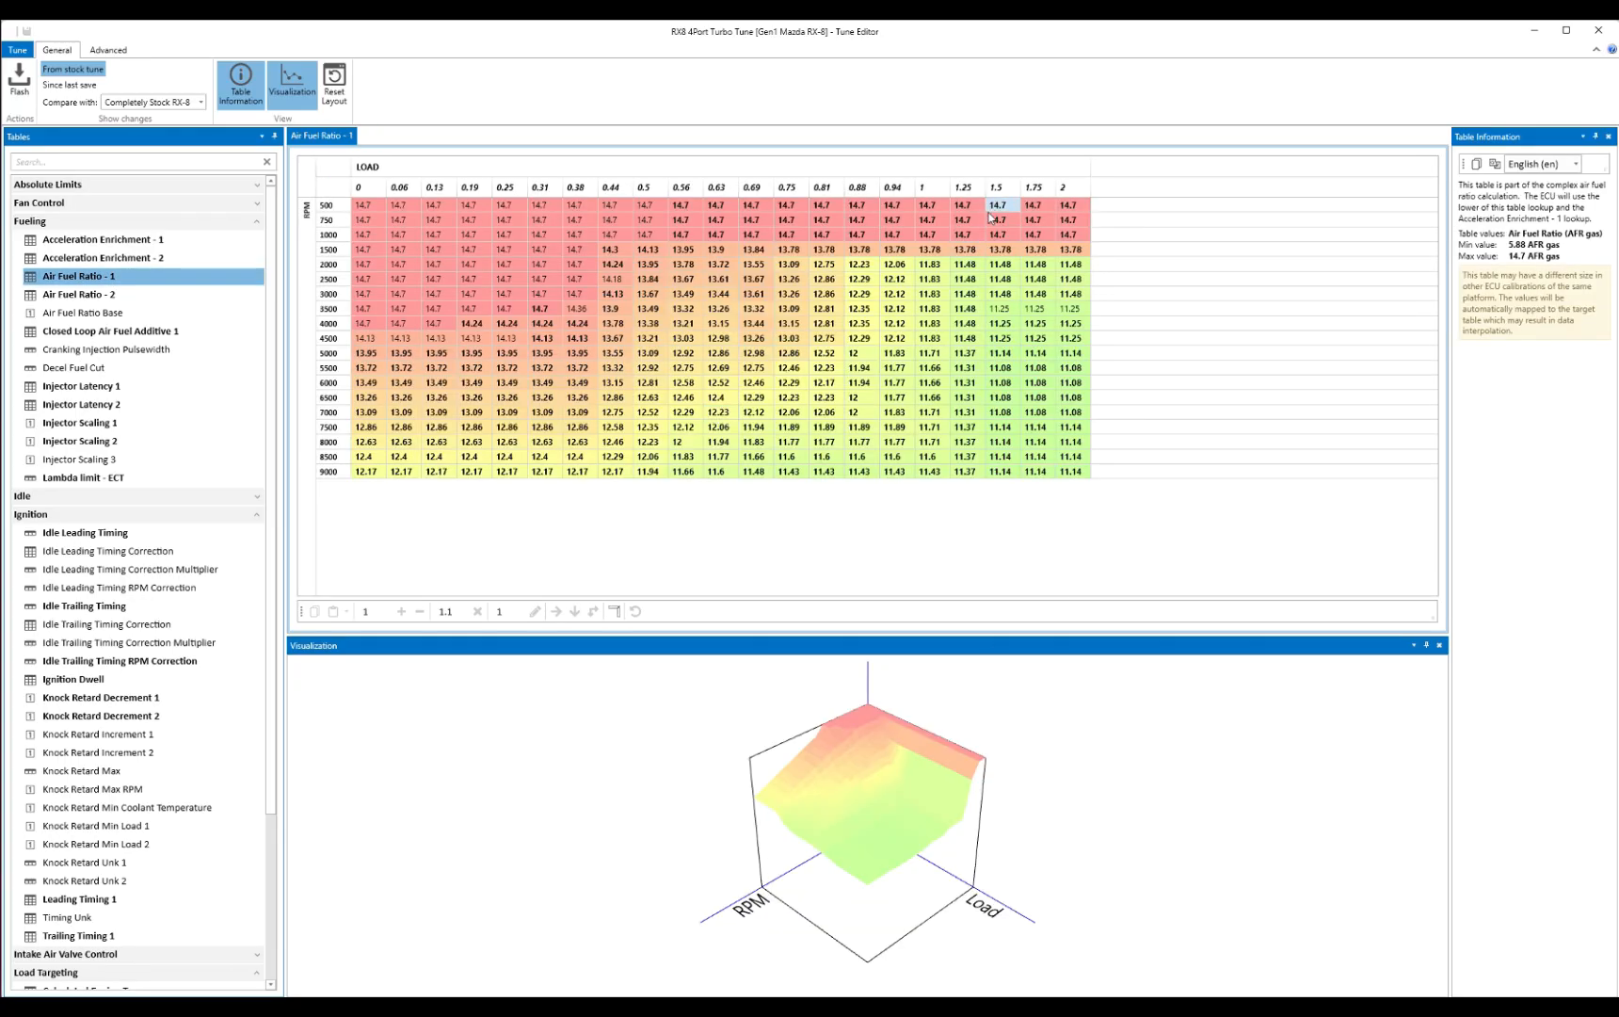
- Inspect the target air-fuel ratio at 5500 RPM and 1.5 load, and look through the ignition, load targeting and sensor tables list
{"action": "left_click", "coordinate": [1004, 367]}
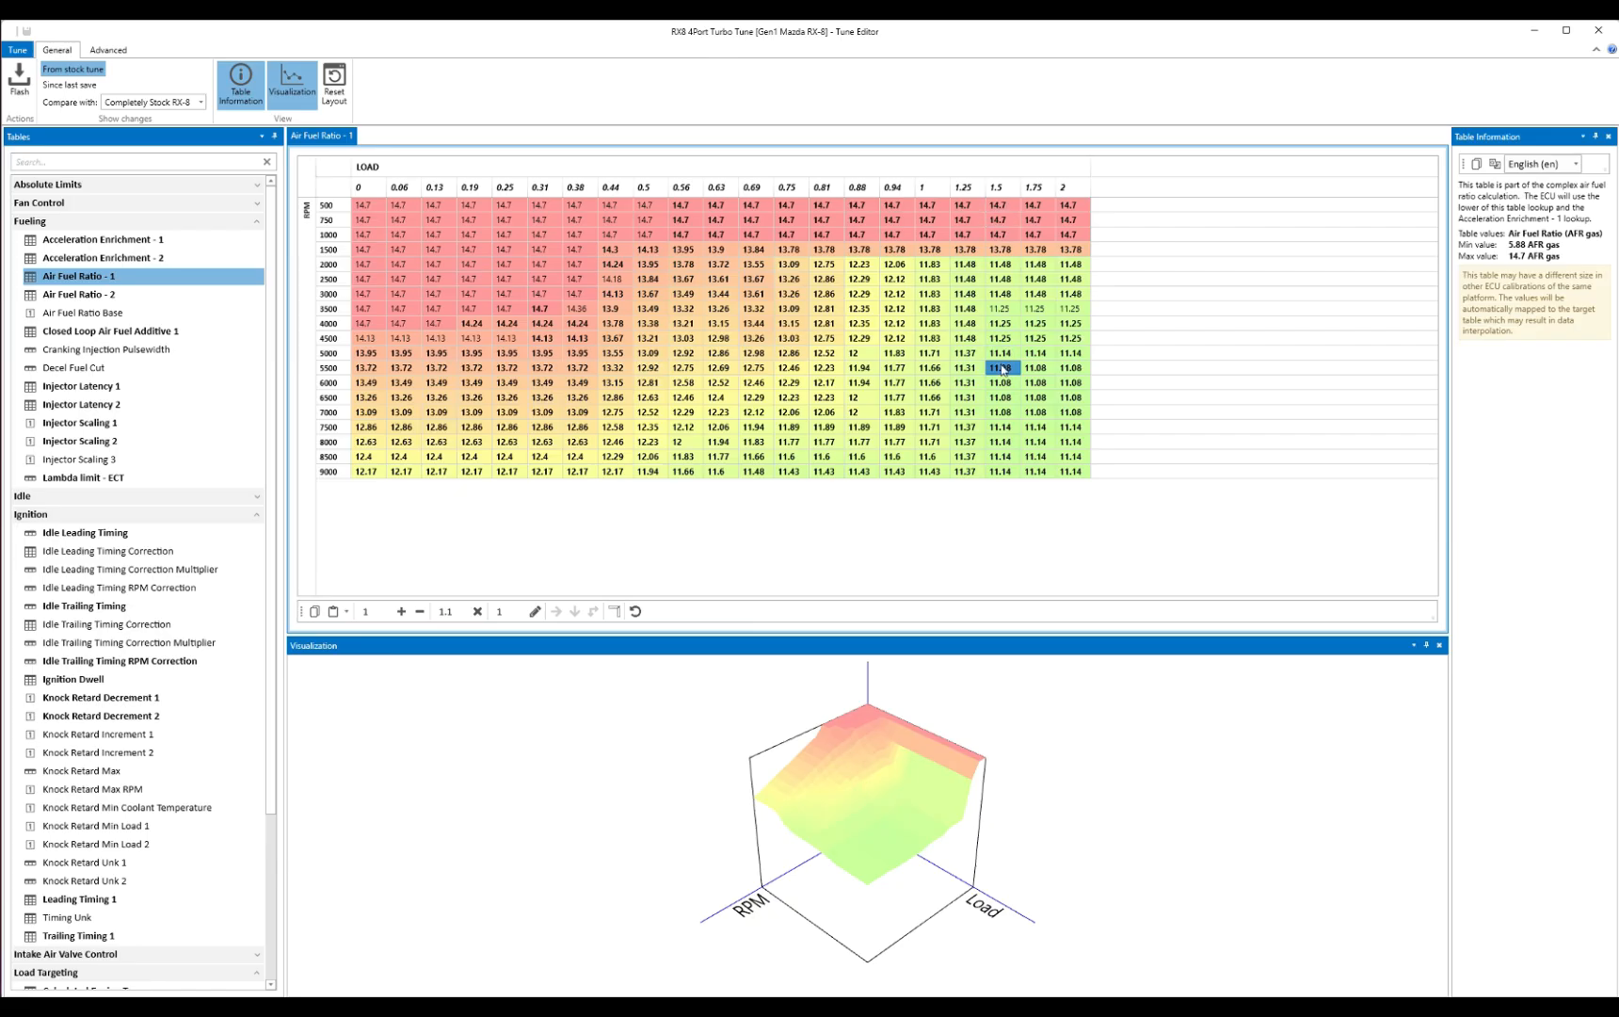
{"action": "mouse_move", "coordinate": [998, 377]}
{"action": "scroll", "coordinate": [93, 590], "scroll_direction": "down", "scroll_amount": 4}
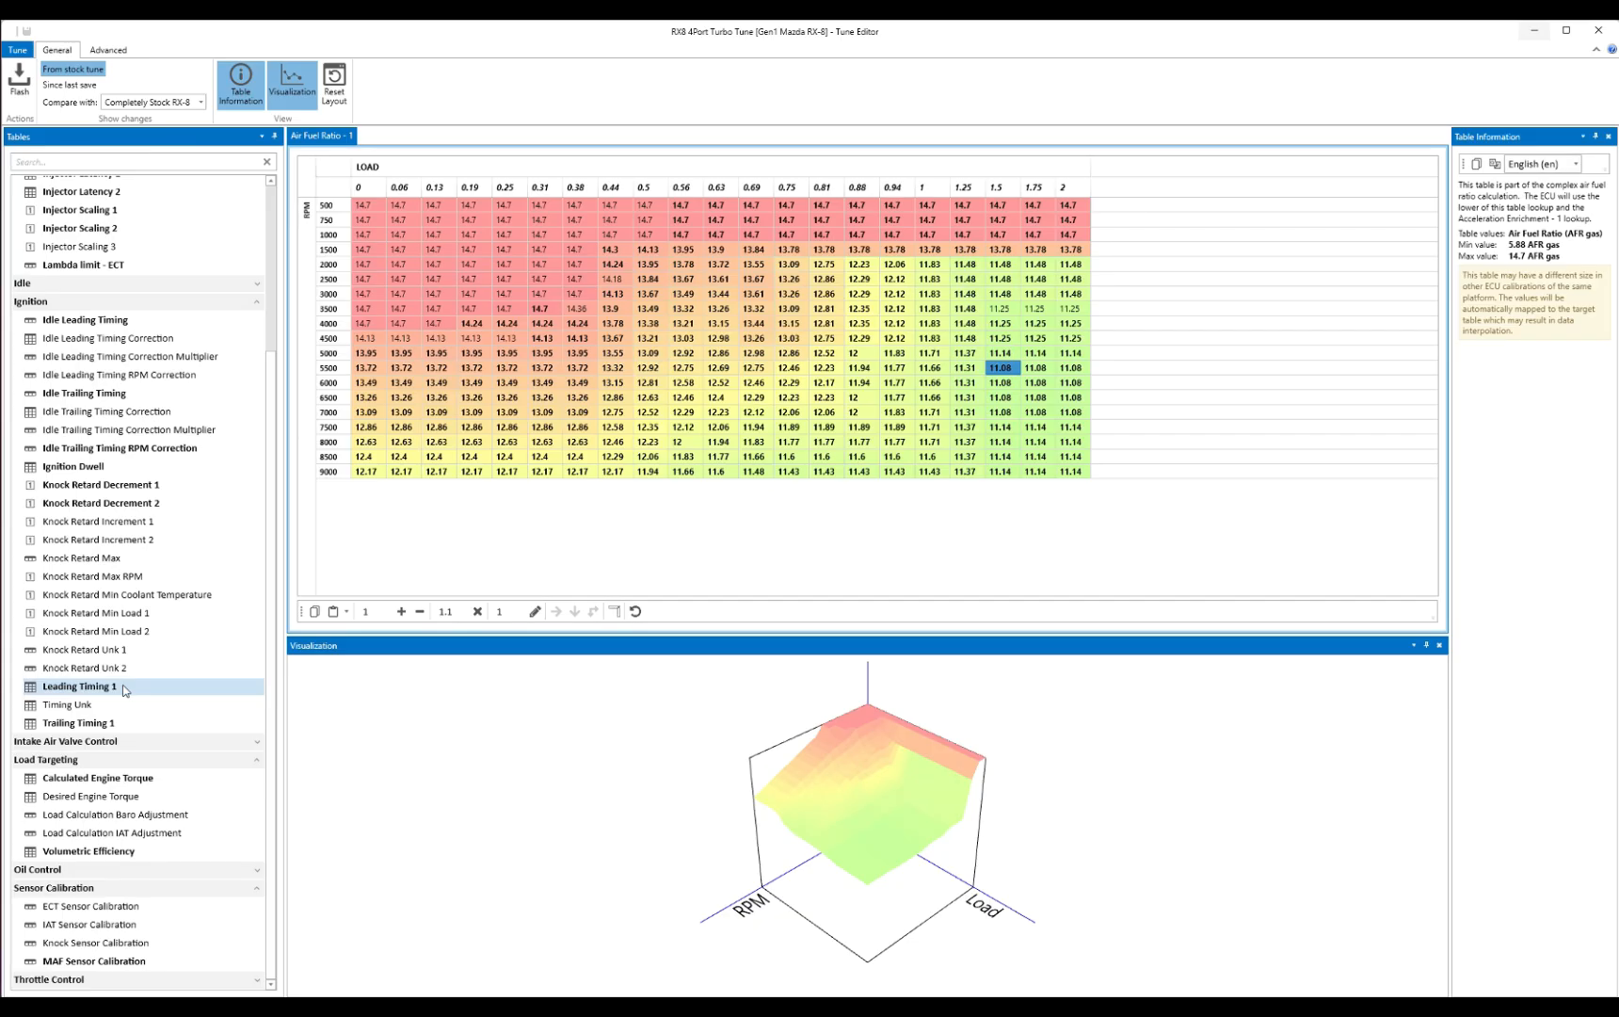
- Highlight the complete load columns 1, 1.25, 1.5, 1.75 and 2 in the Air Fuel Ratio - 1 table
{"action": "left_click", "coordinate": [1087, 187]}
{"action": "left_click_drag", "start_coordinate": [929, 203], "coordinate": [1079, 204]}
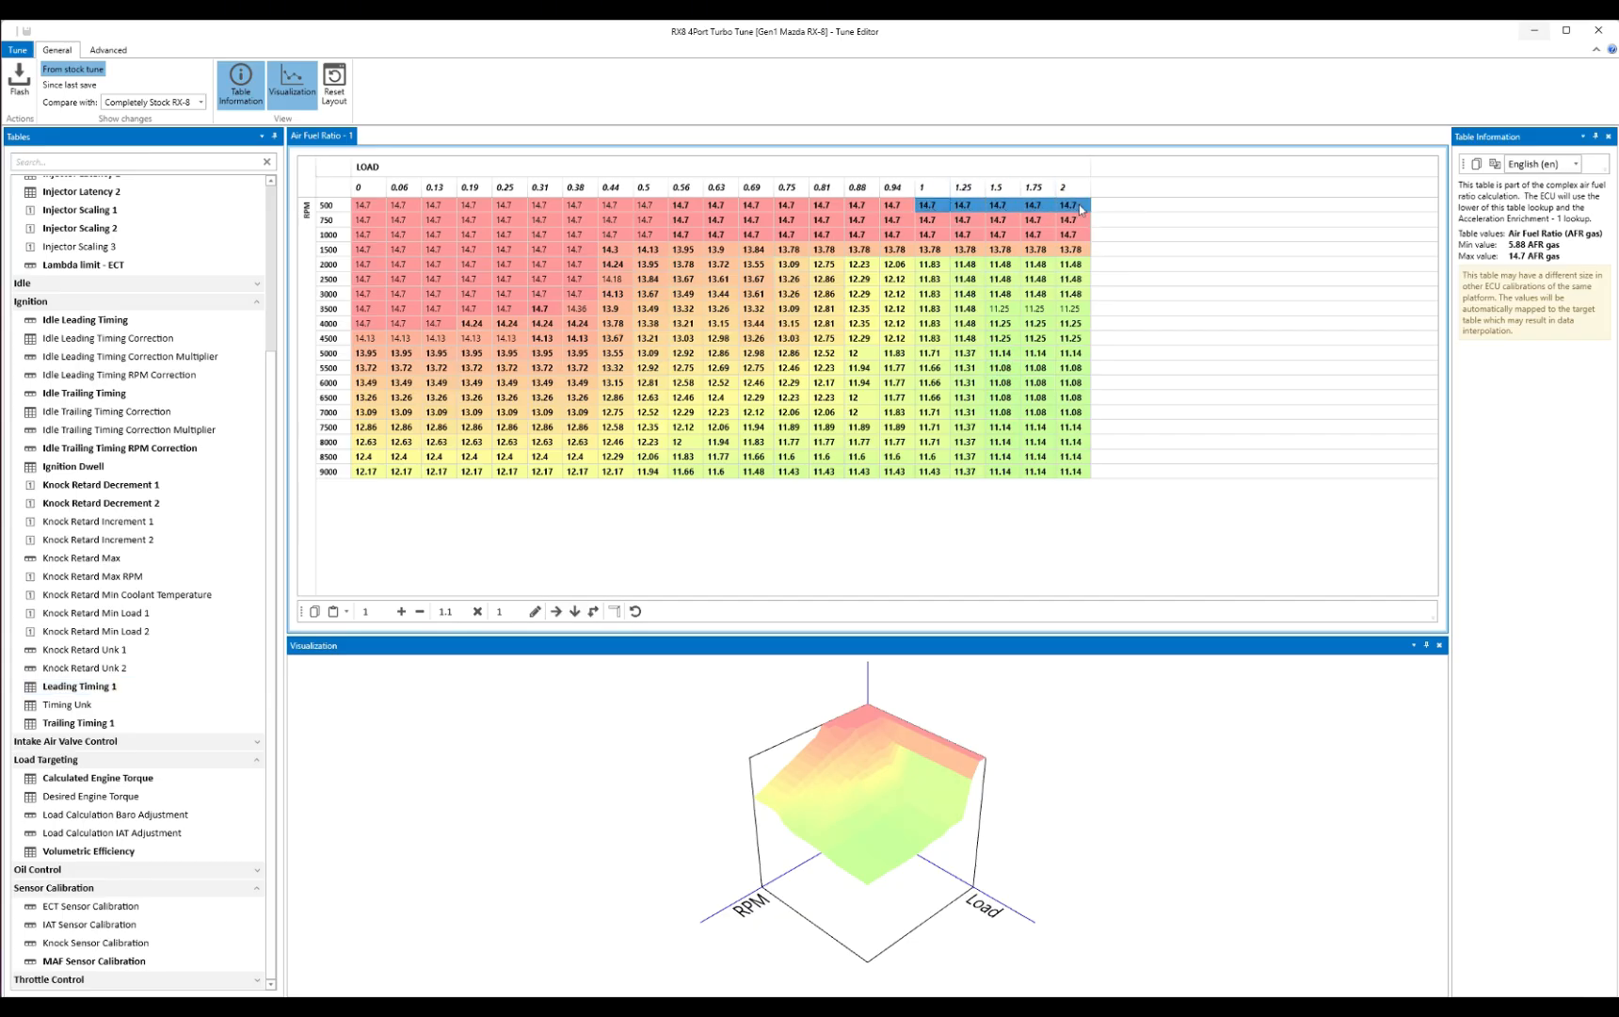
{"action": "left_click", "coordinate": [932, 187]}
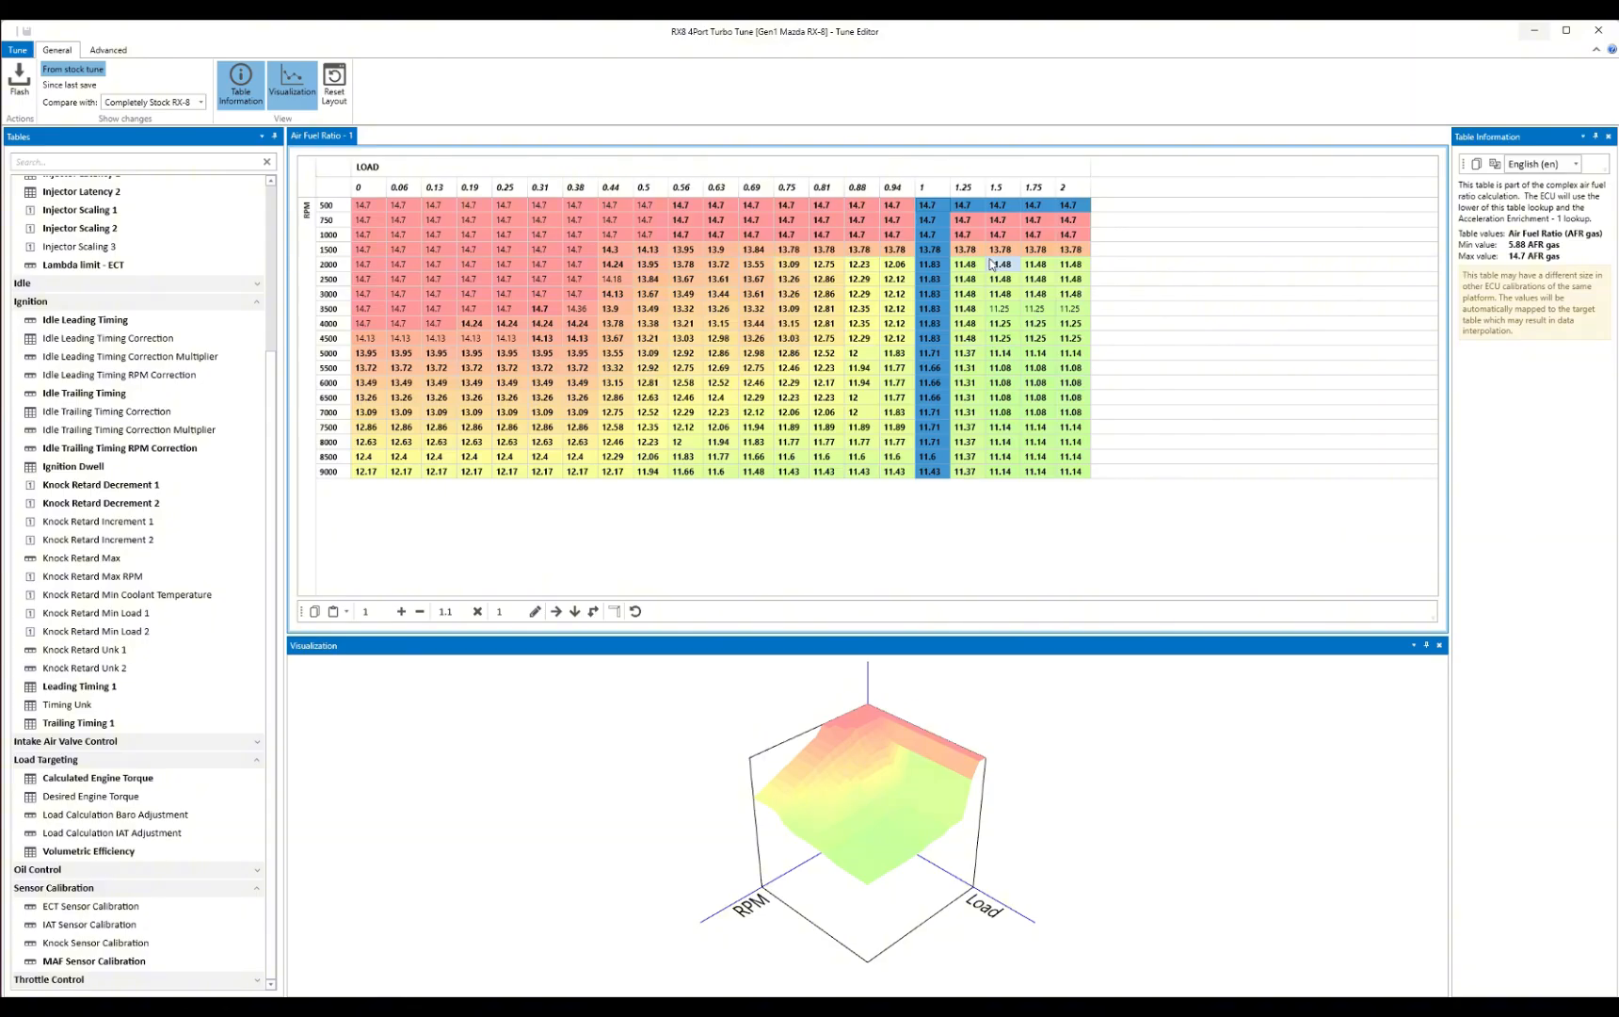
{"action": "left_click", "coordinate": [963, 188], "text": "ctrl"}
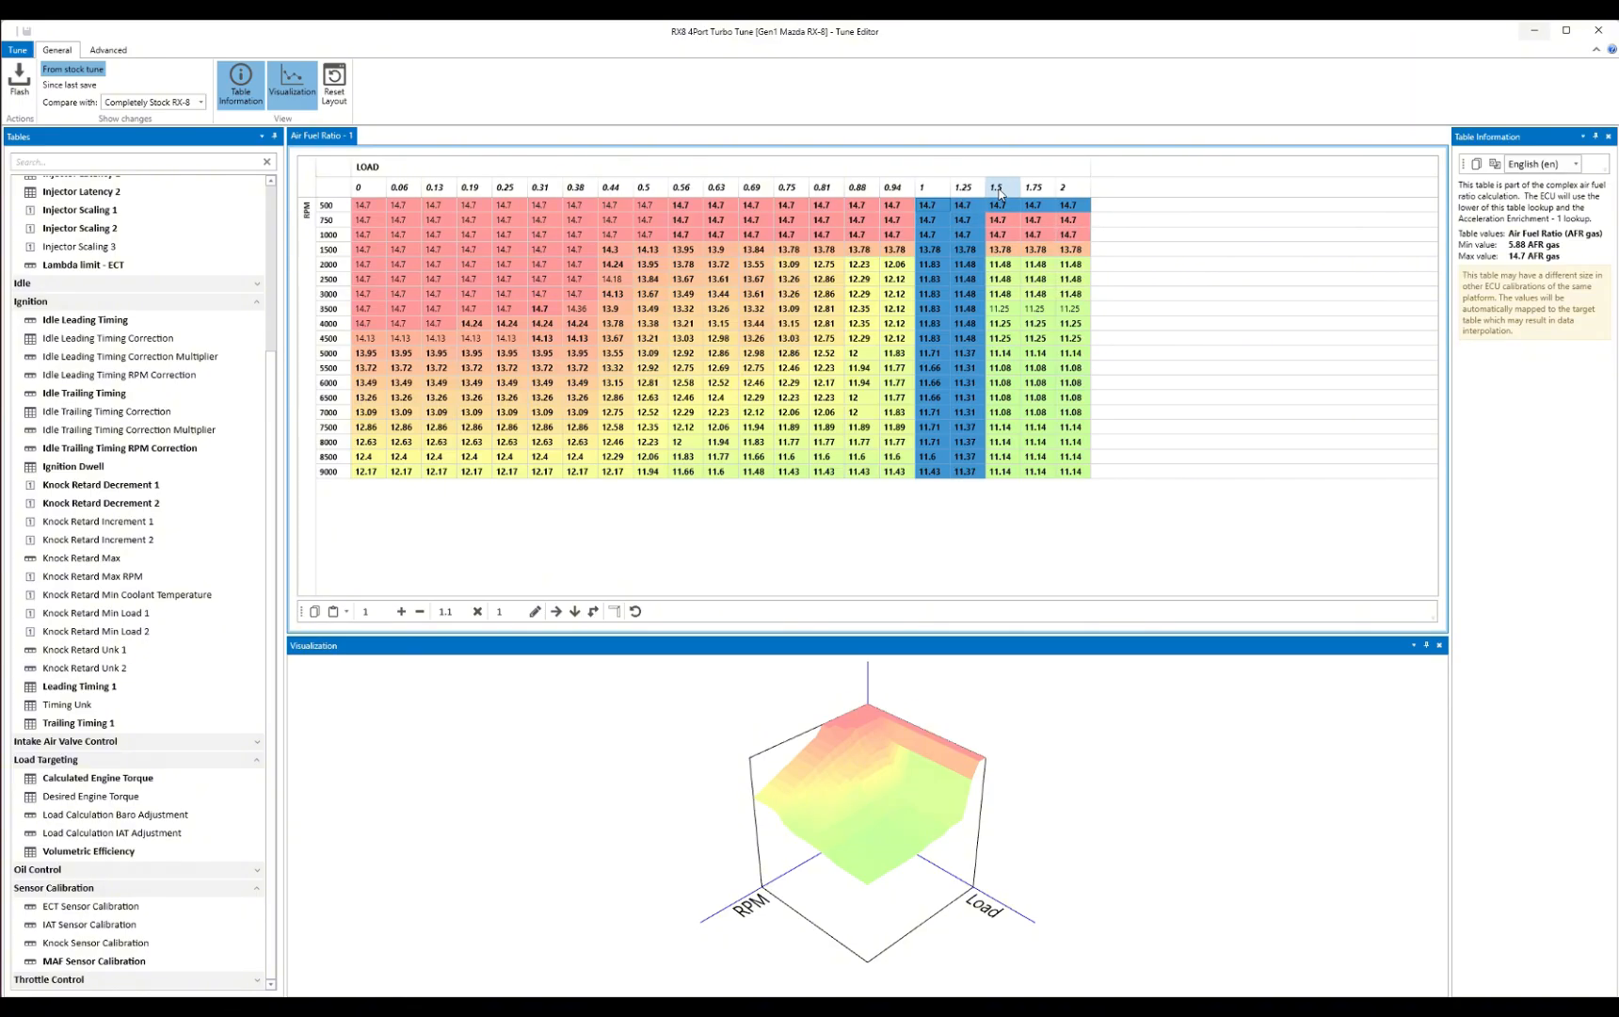
{"action": "left_click", "coordinate": [998, 188], "text": "ctrl"}
{"action": "left_click", "coordinate": [1034, 188], "text": "ctrl"}
{"action": "left_click", "coordinate": [1071, 188], "text": "ctrl"}
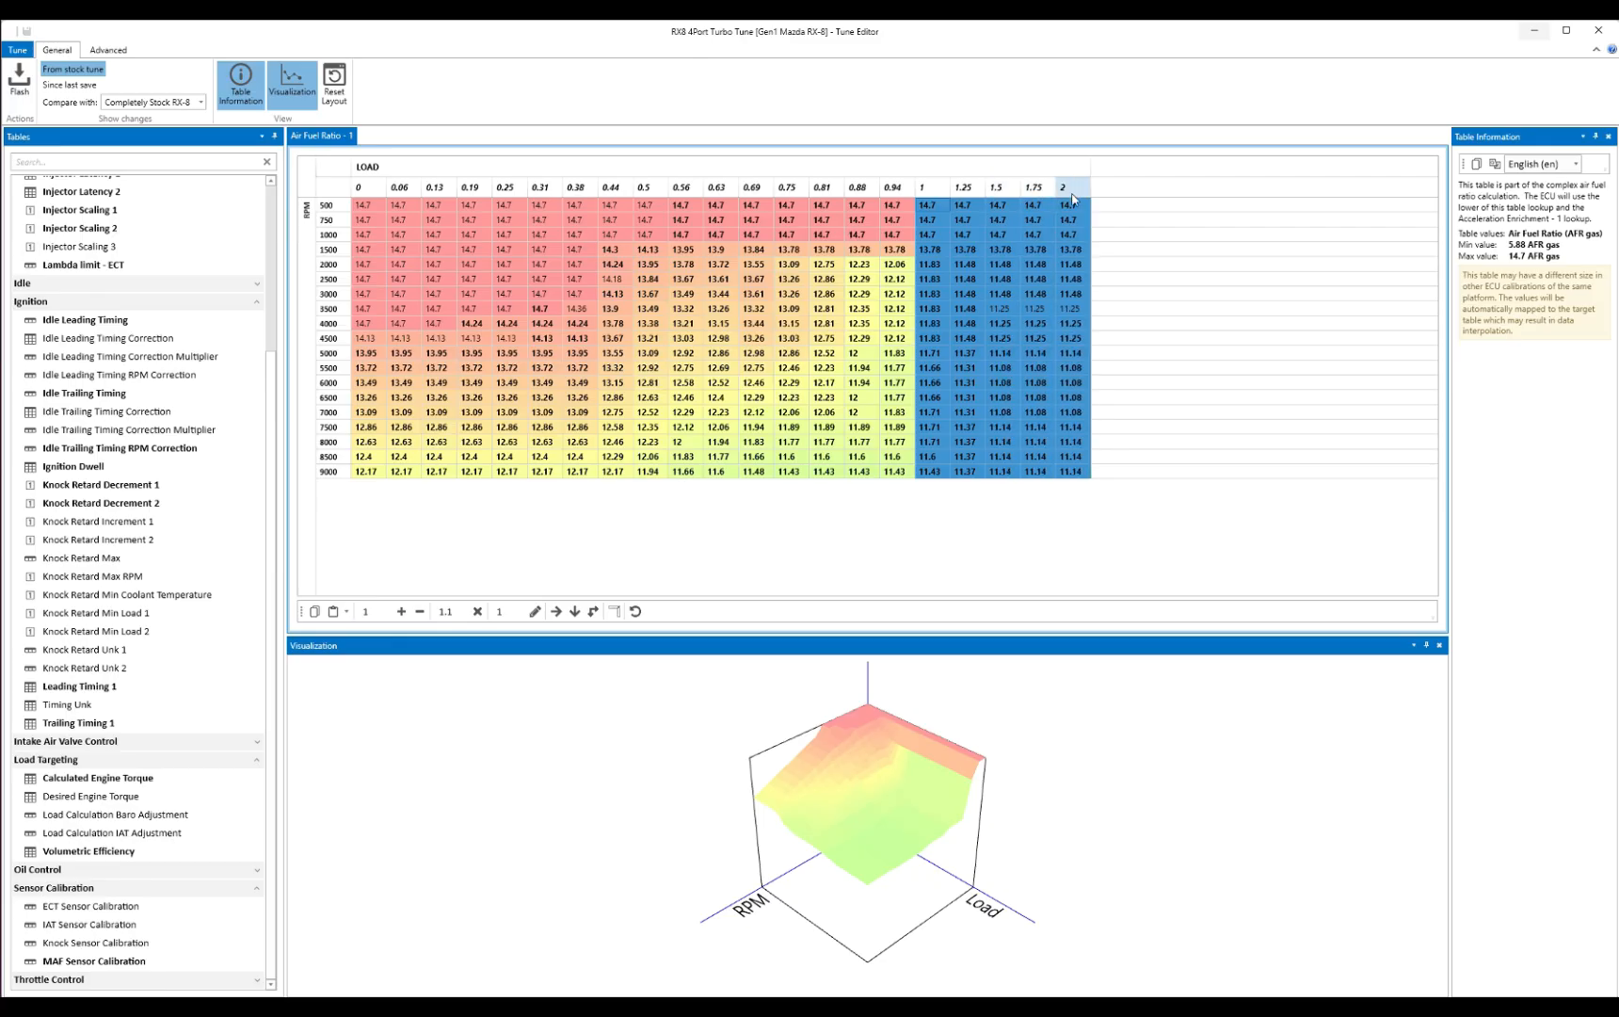
- Switch to MegaLogViewer HD and examine the log traces closely around the high-load pull at about 56 seconds
{"action": "left_click", "coordinate": [579, 1008]}
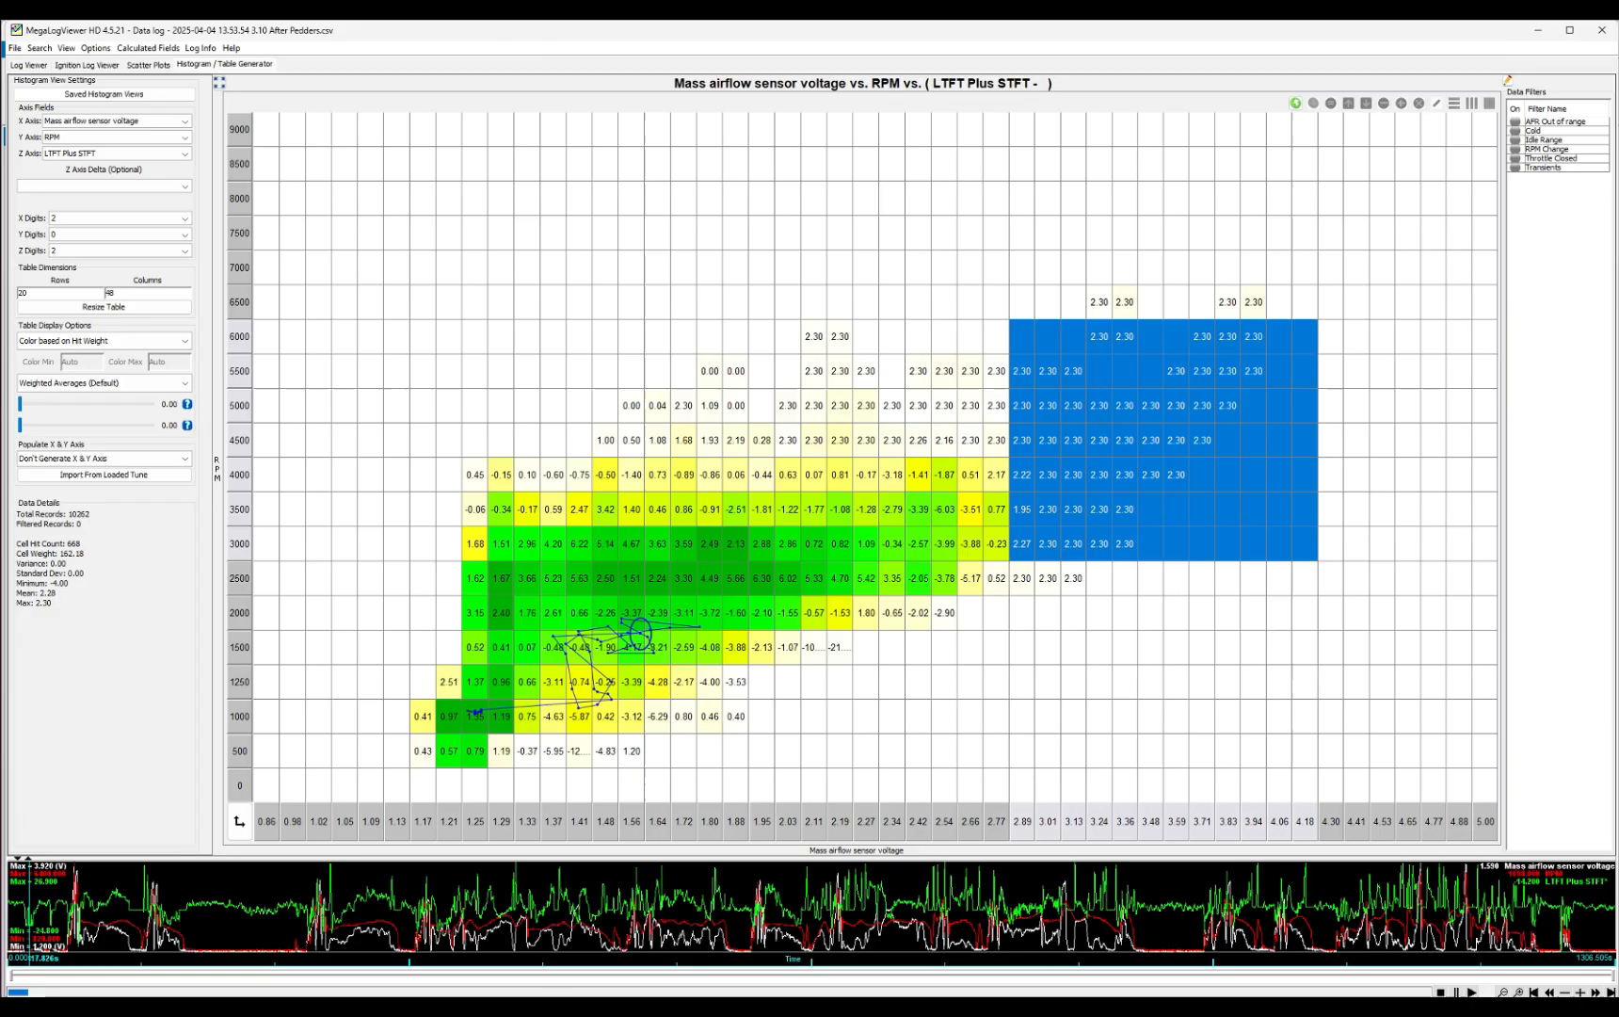
{"action": "left_click", "coordinate": [21, 67]}
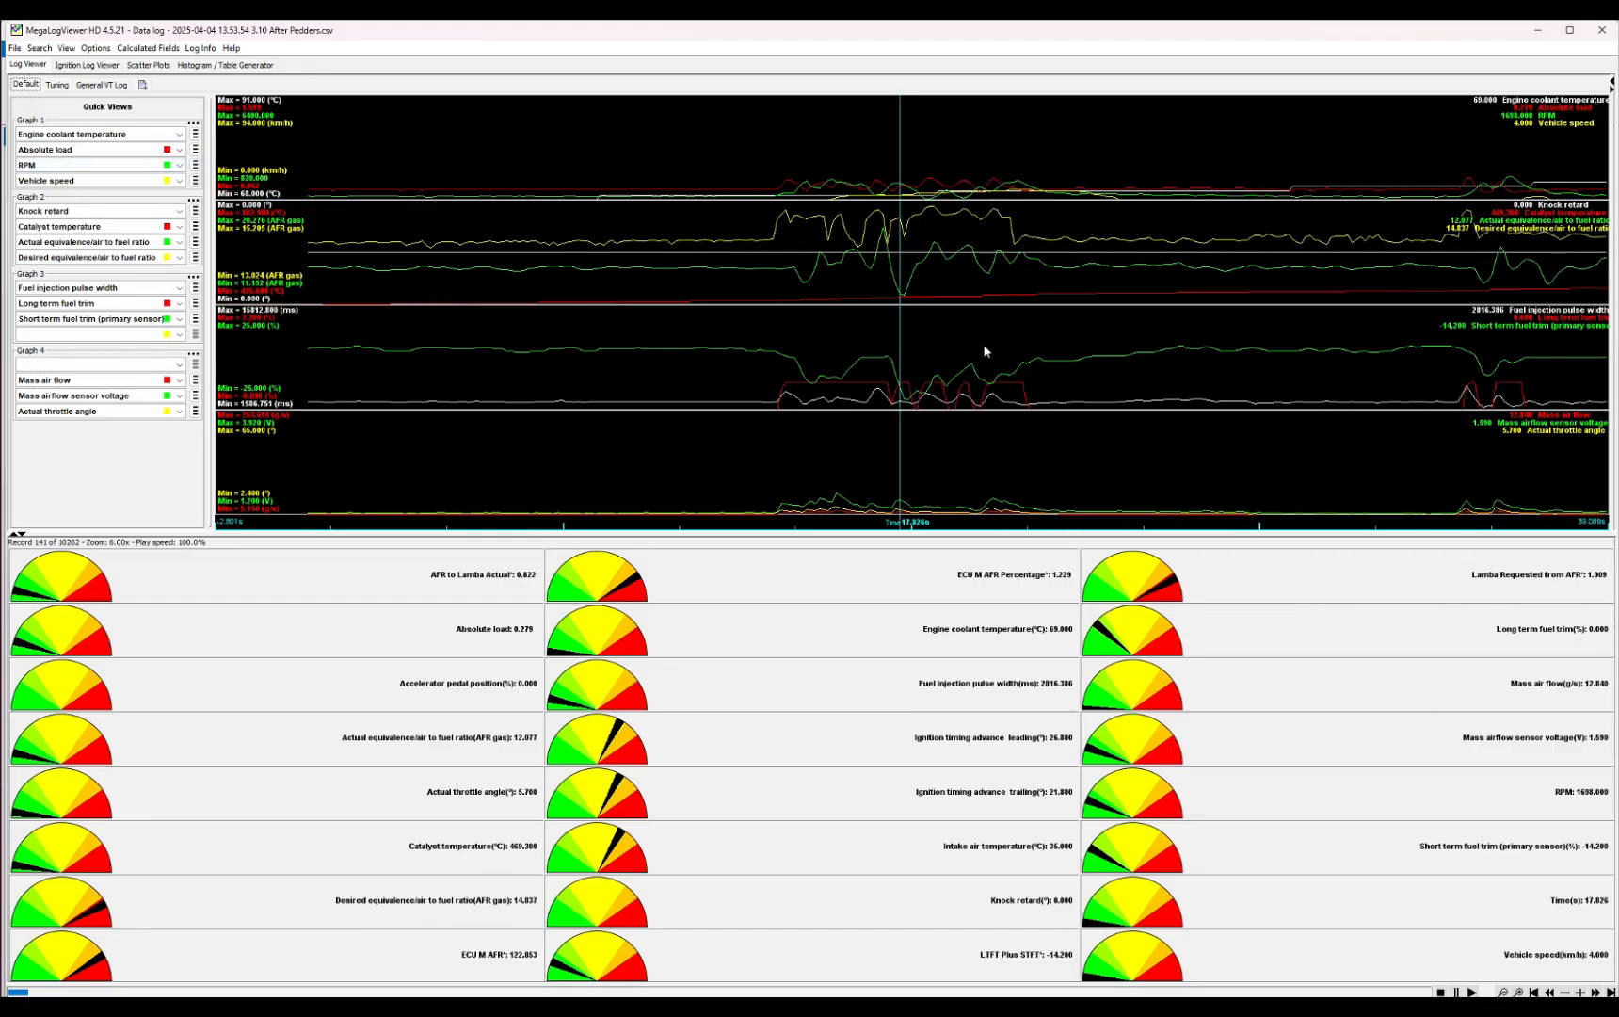
{"action": "scroll", "coordinate": [984, 351], "scroll_direction": "down", "scroll_amount": 4}
{"action": "left_click", "coordinate": [1019, 219]}
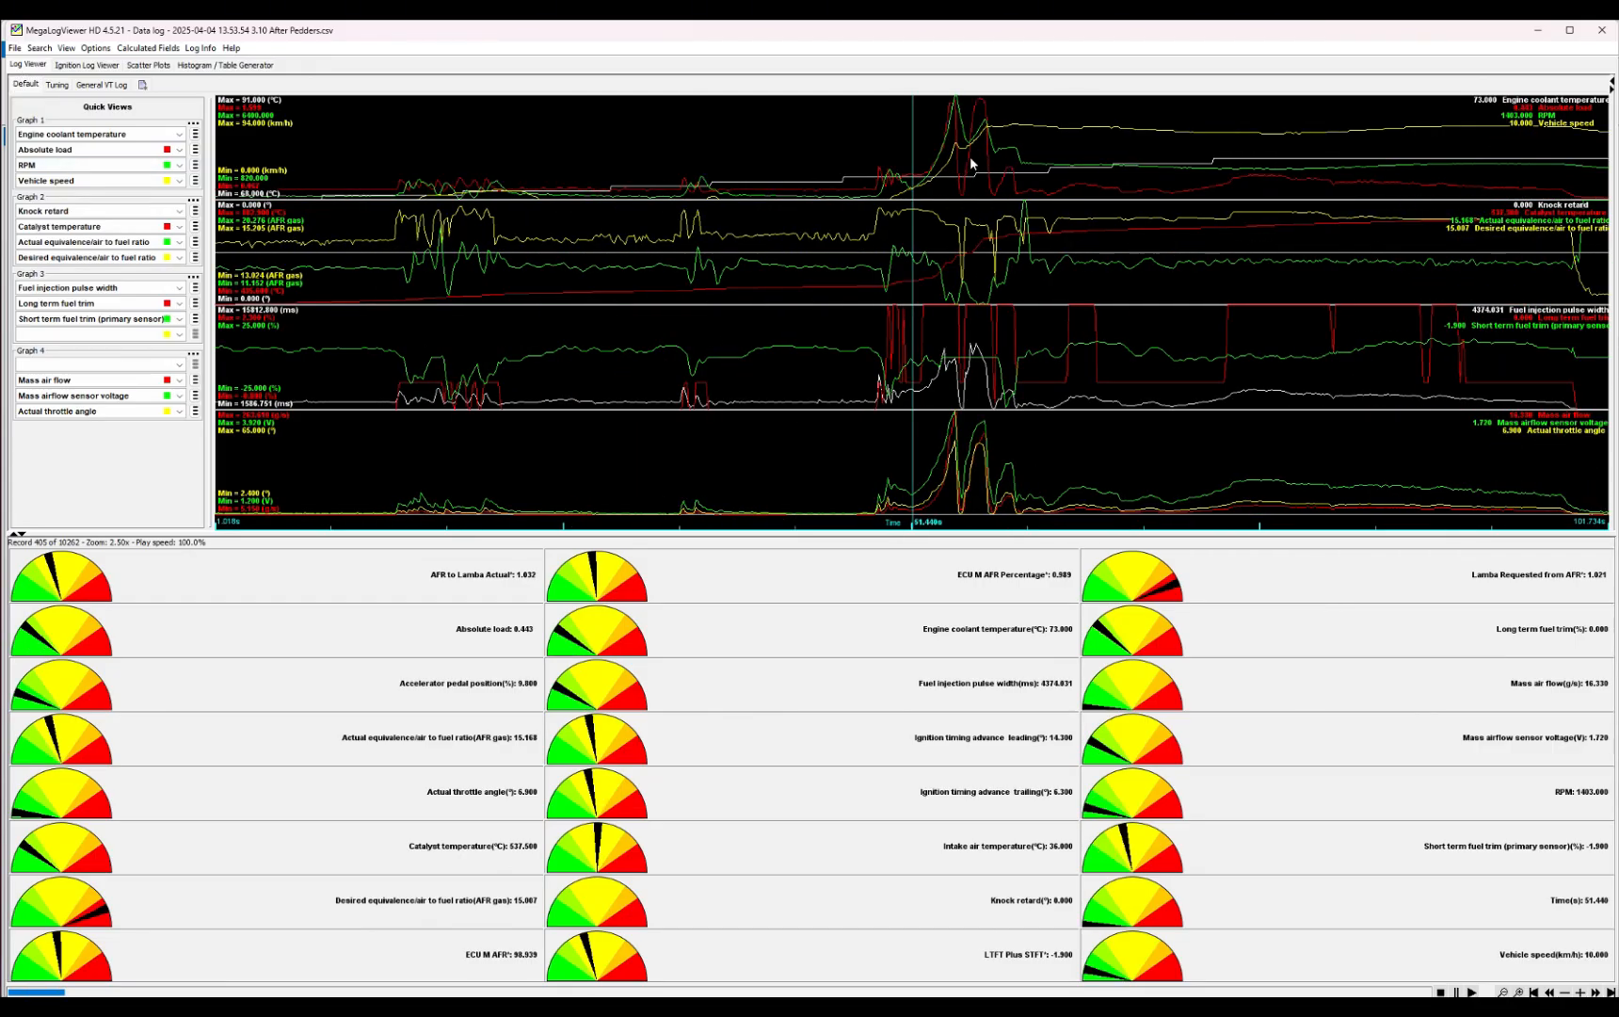
{"action": "scroll", "coordinate": [971, 157], "scroll_direction": "up", "scroll_amount": 8}
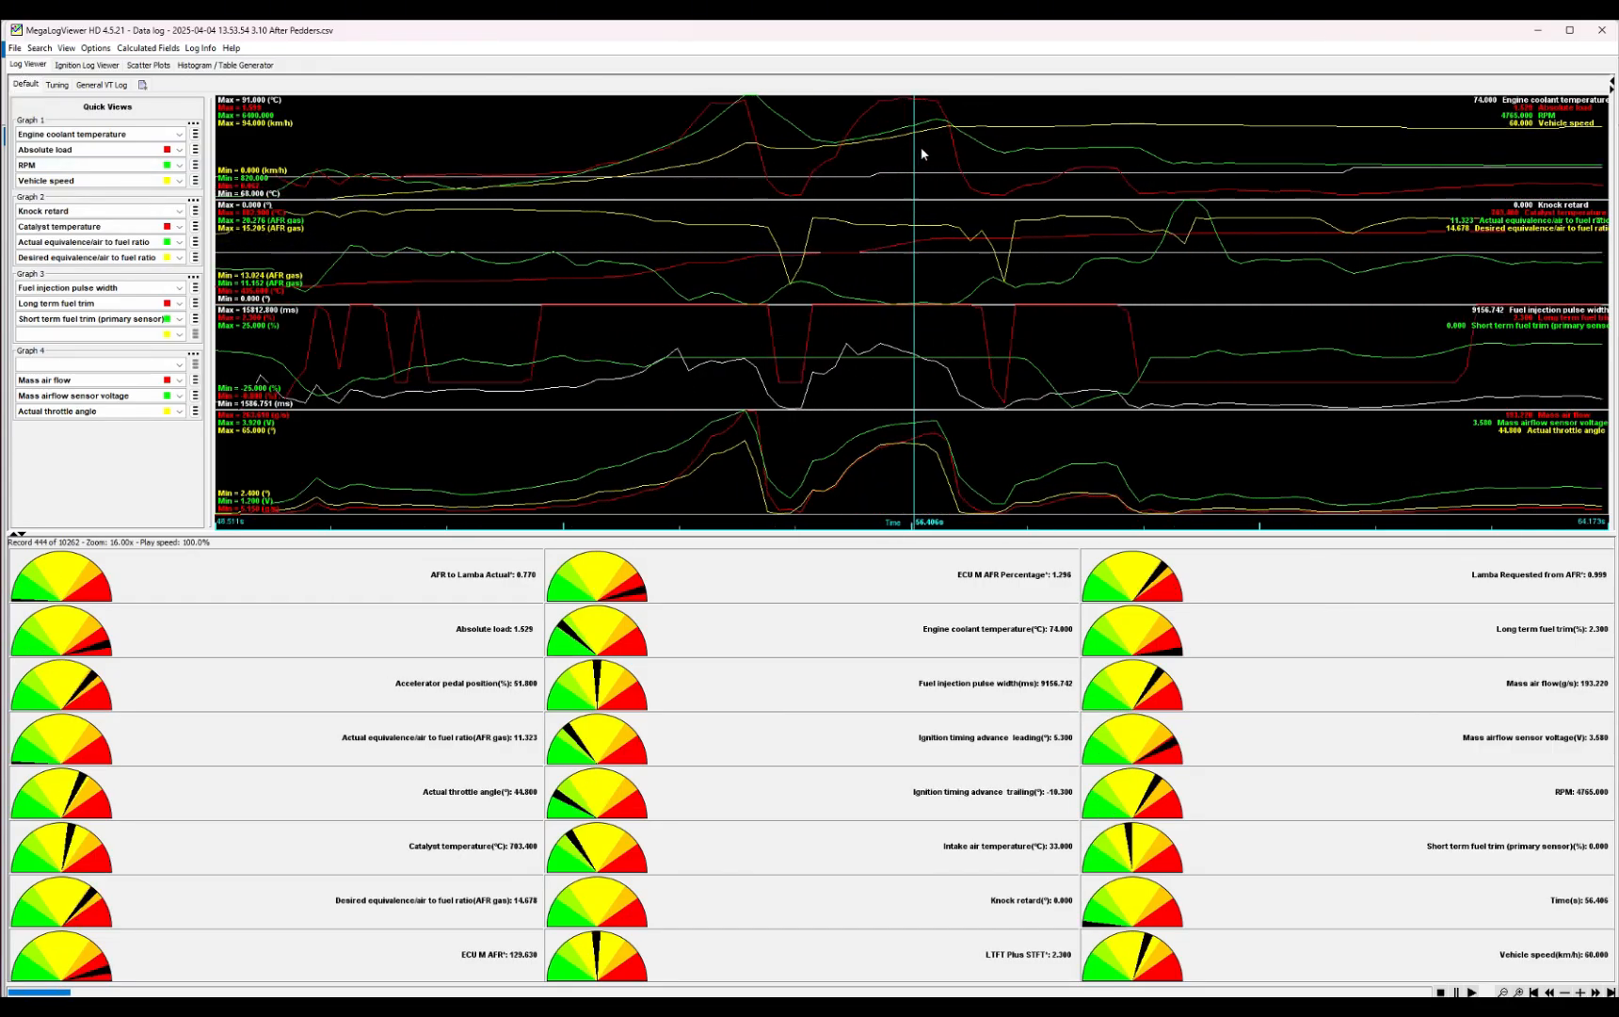
{"action": "scroll", "coordinate": [922, 150], "scroll_direction": "up", "scroll_amount": 3}
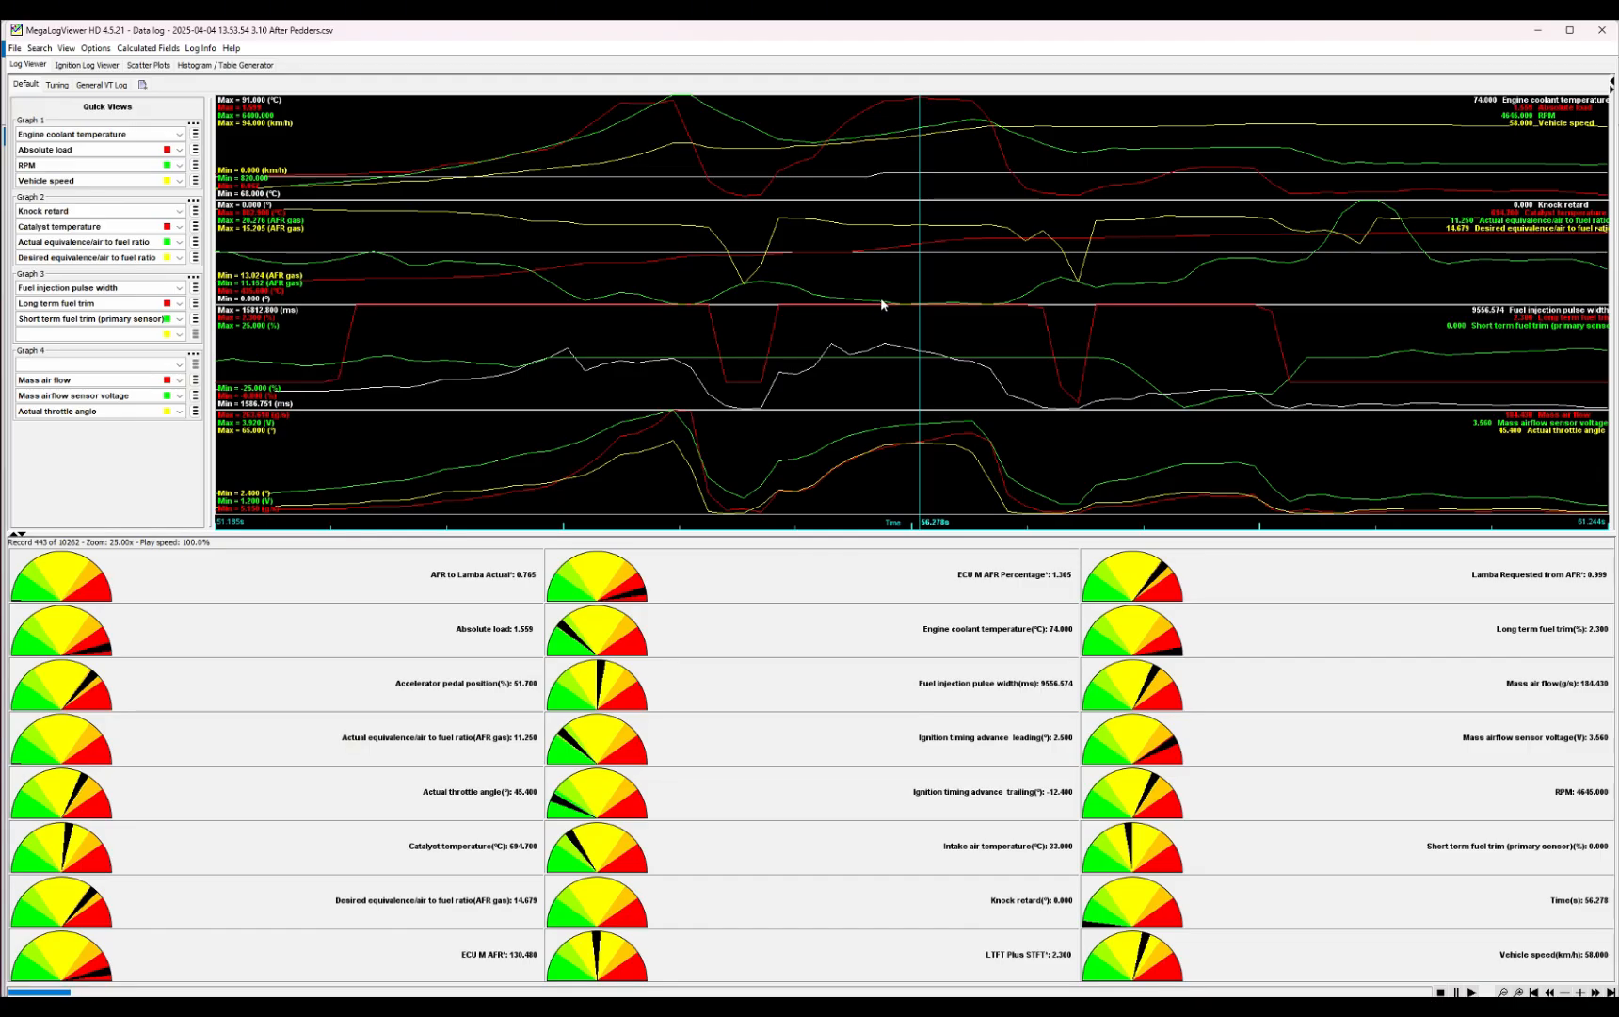
- Compare the actual and desired air-fuel ratio at points along the rich stretch of the high-load pull and just after it
{"action": "left_click", "coordinate": [1016, 303]}
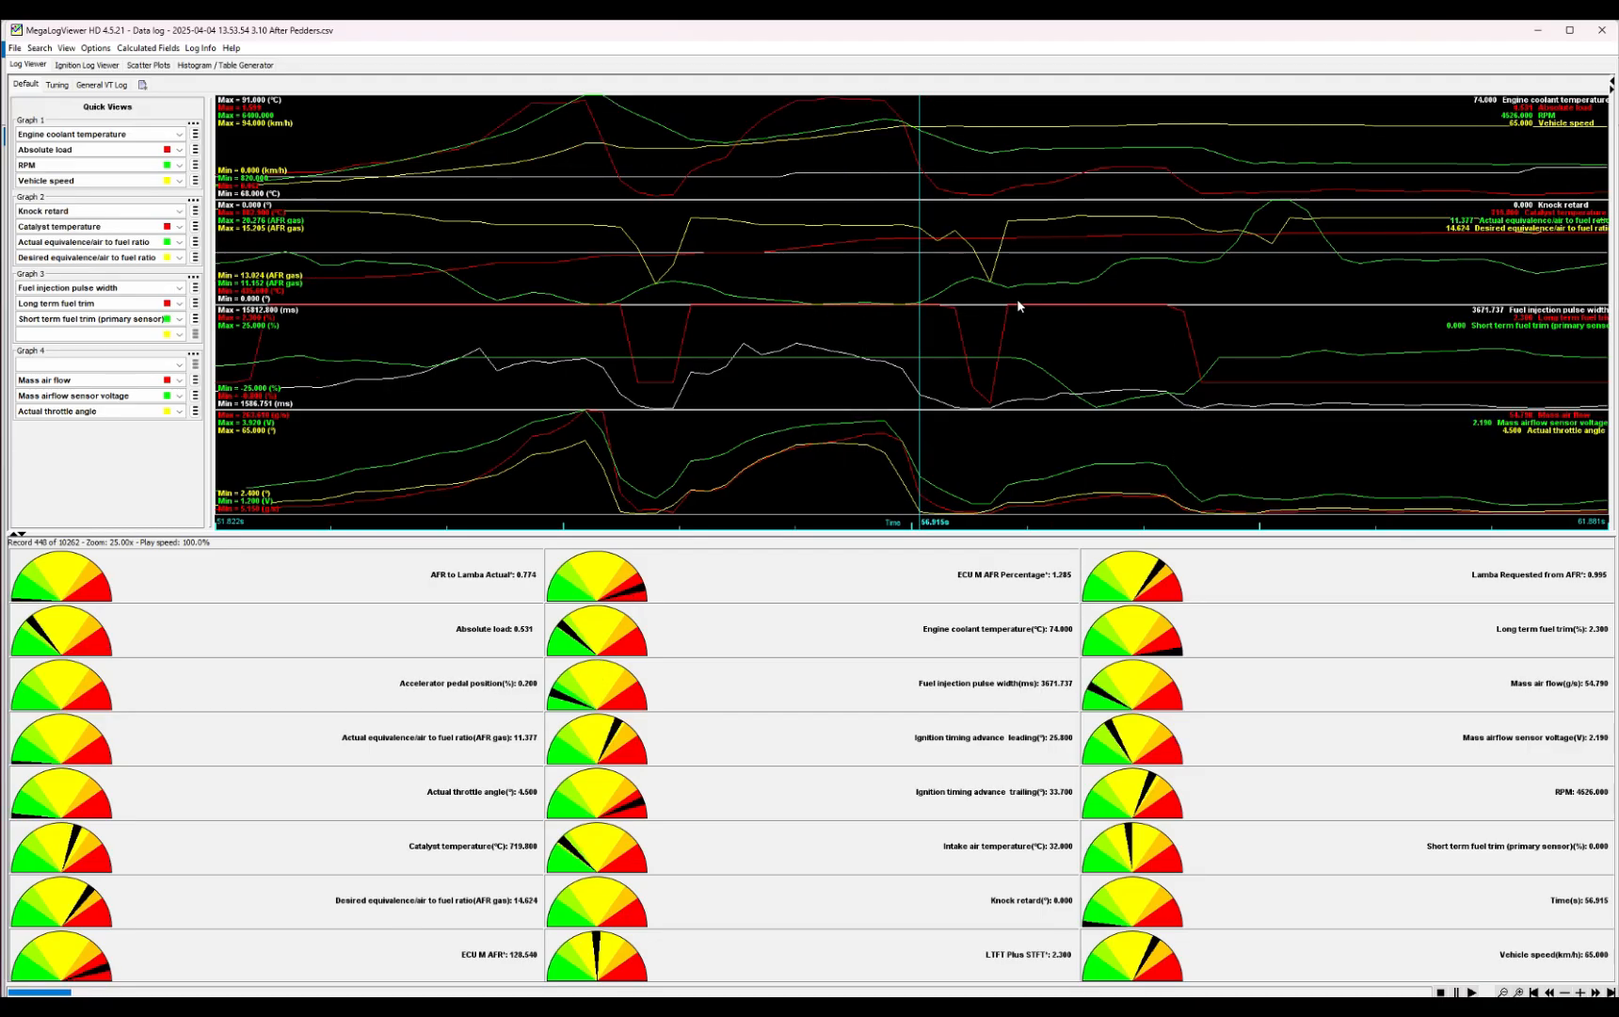
{"action": "left_click", "coordinate": [888, 301]}
{"action": "left_click", "coordinate": [890, 301]}
{"action": "left_click", "coordinate": [888, 301]}
{"action": "left_click", "coordinate": [946, 302]}
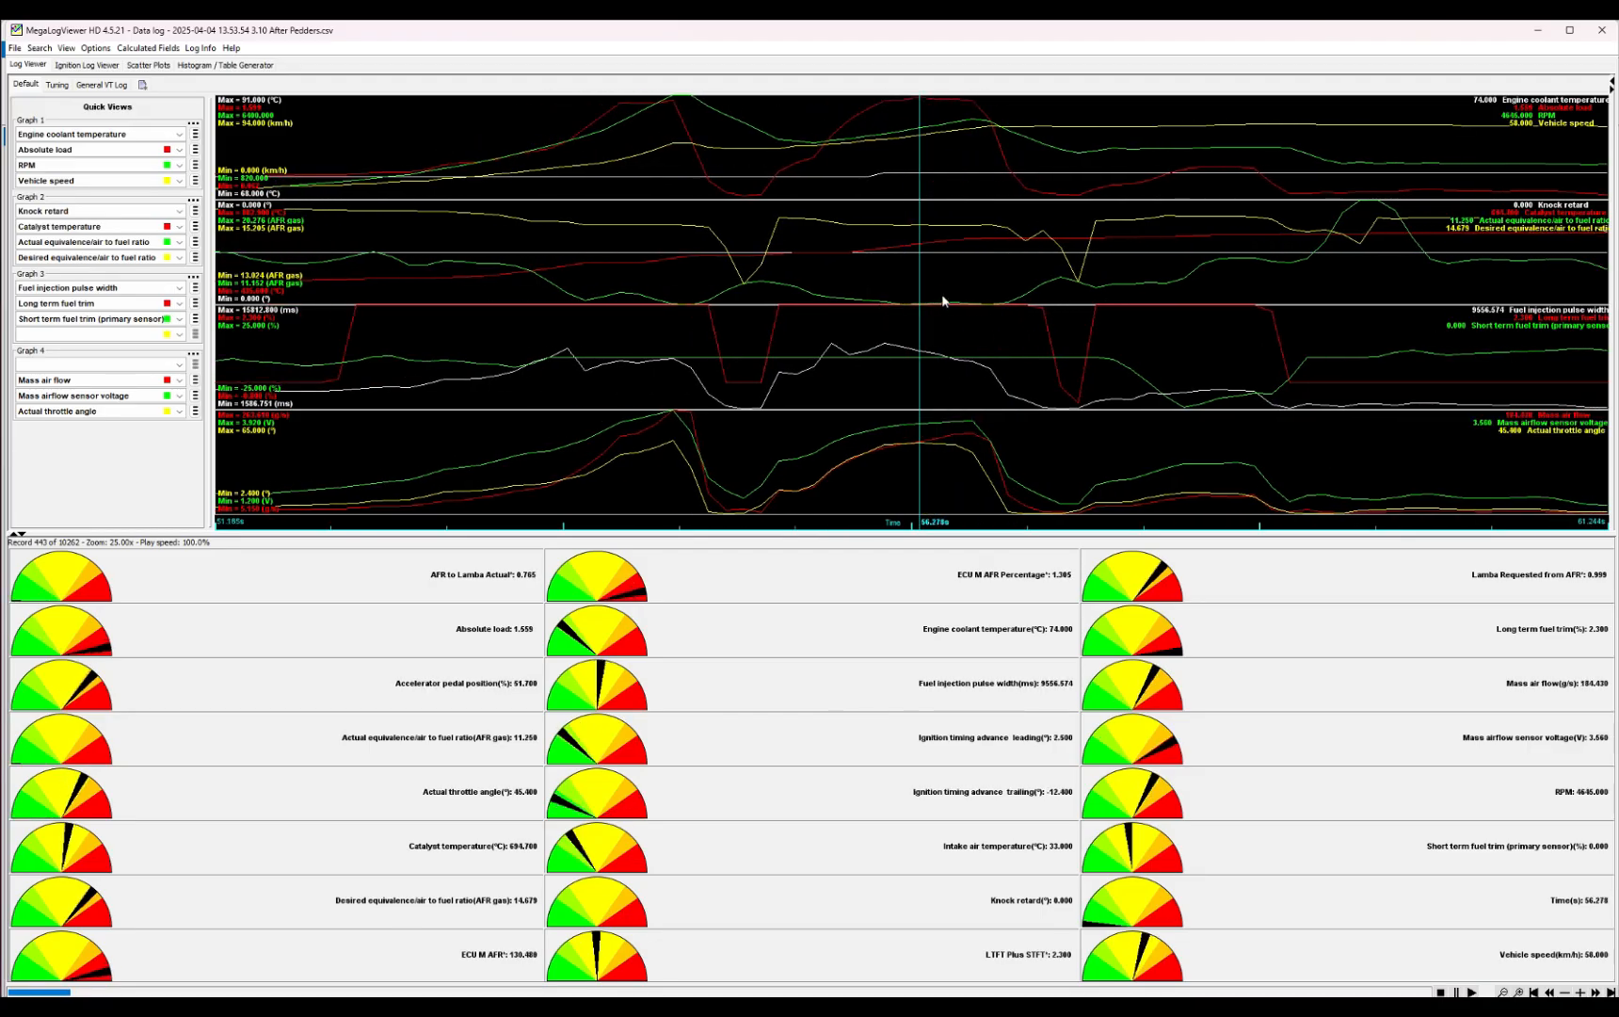
{"action": "left_click", "coordinate": [948, 302]}
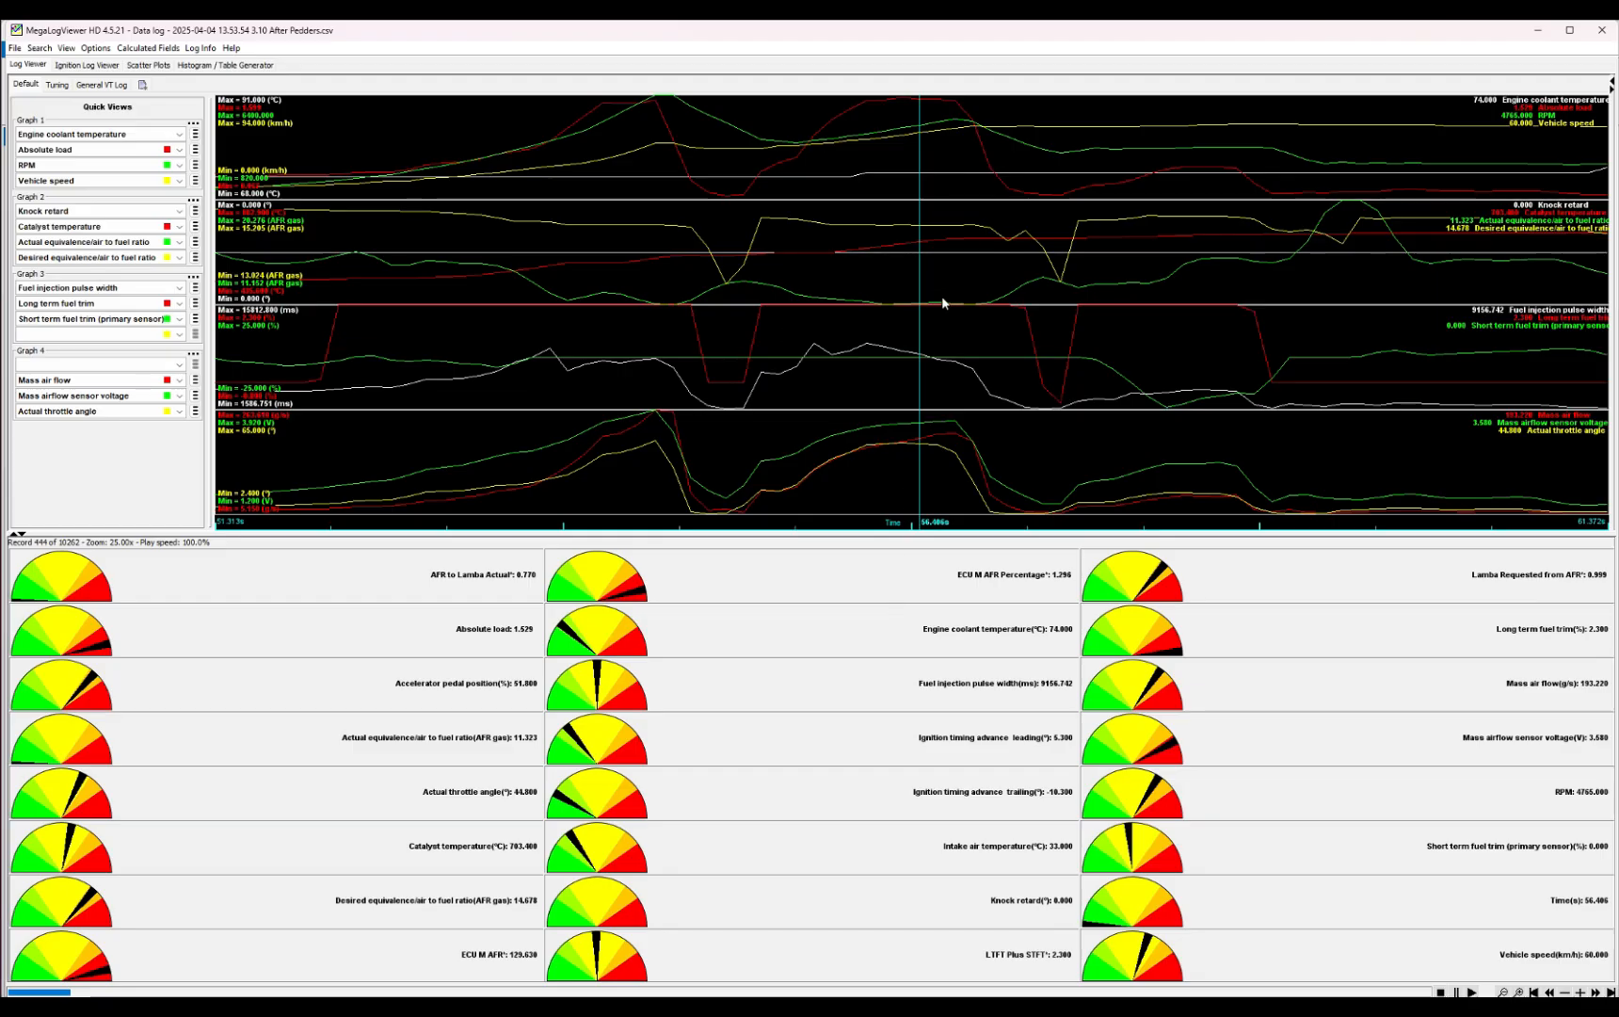
- Load the saved RPM vs. Absolute load VE Adjustment histogram, plot Actual equivalence/air to fuel ratio as Z, and inspect 5000 RPM at 1.50 load
{"action": "left_click", "coordinate": [216, 66]}
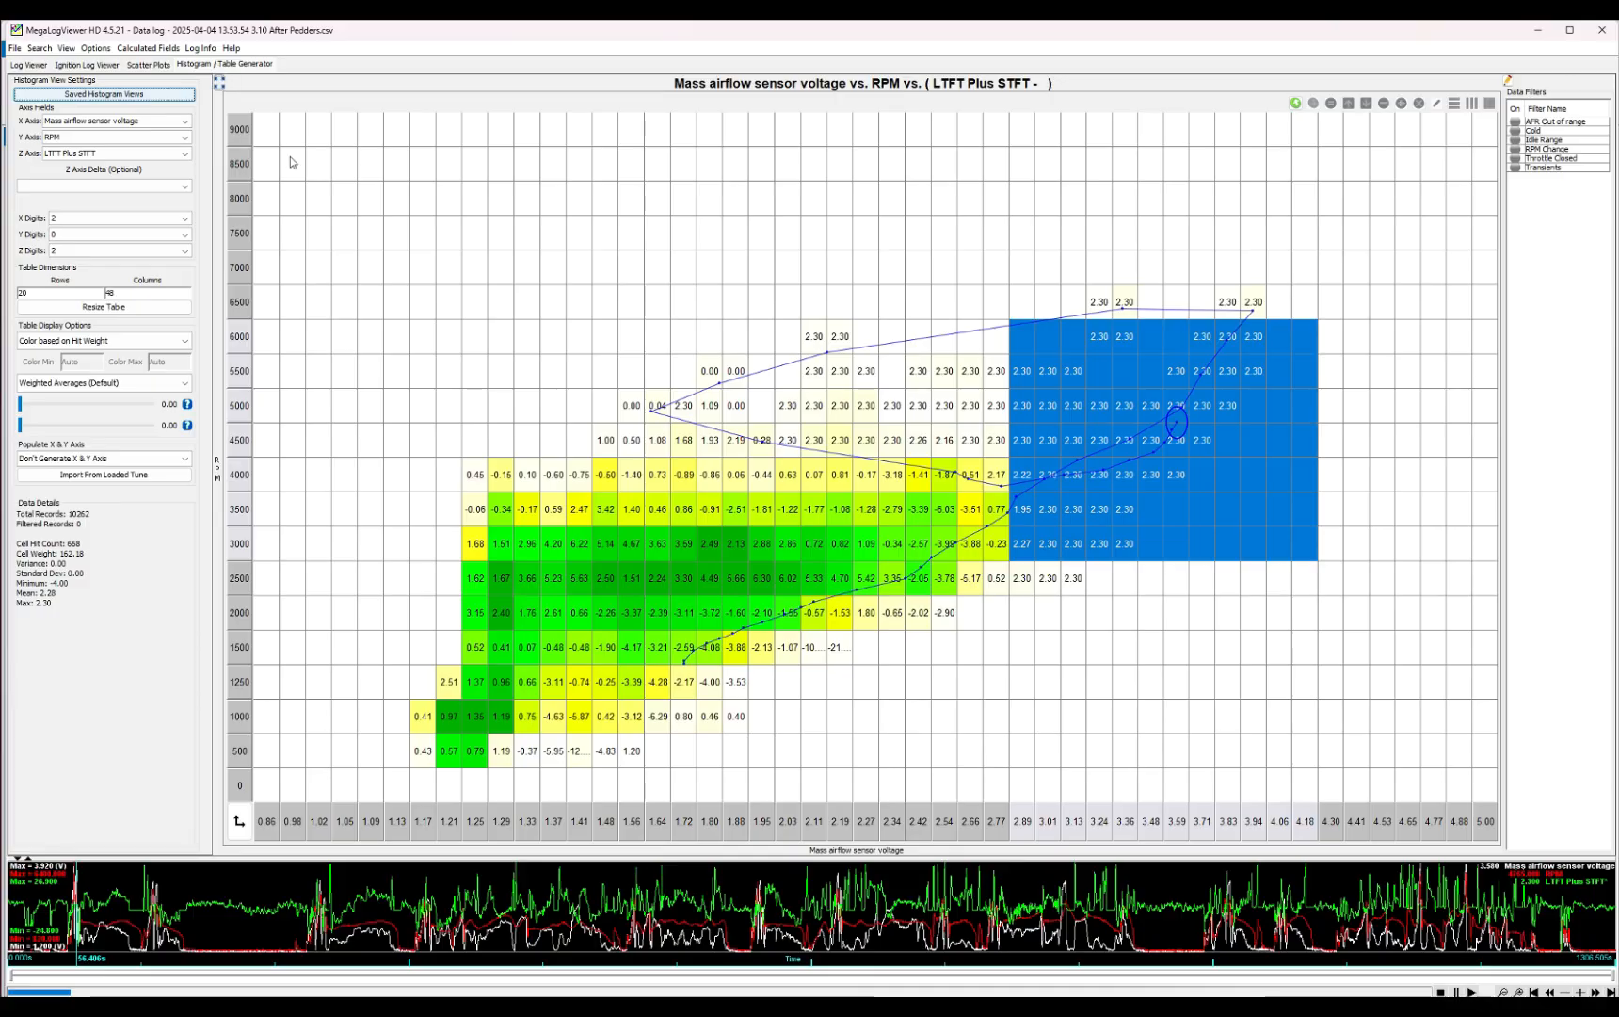
{"action": "left_click", "coordinate": [106, 93]}
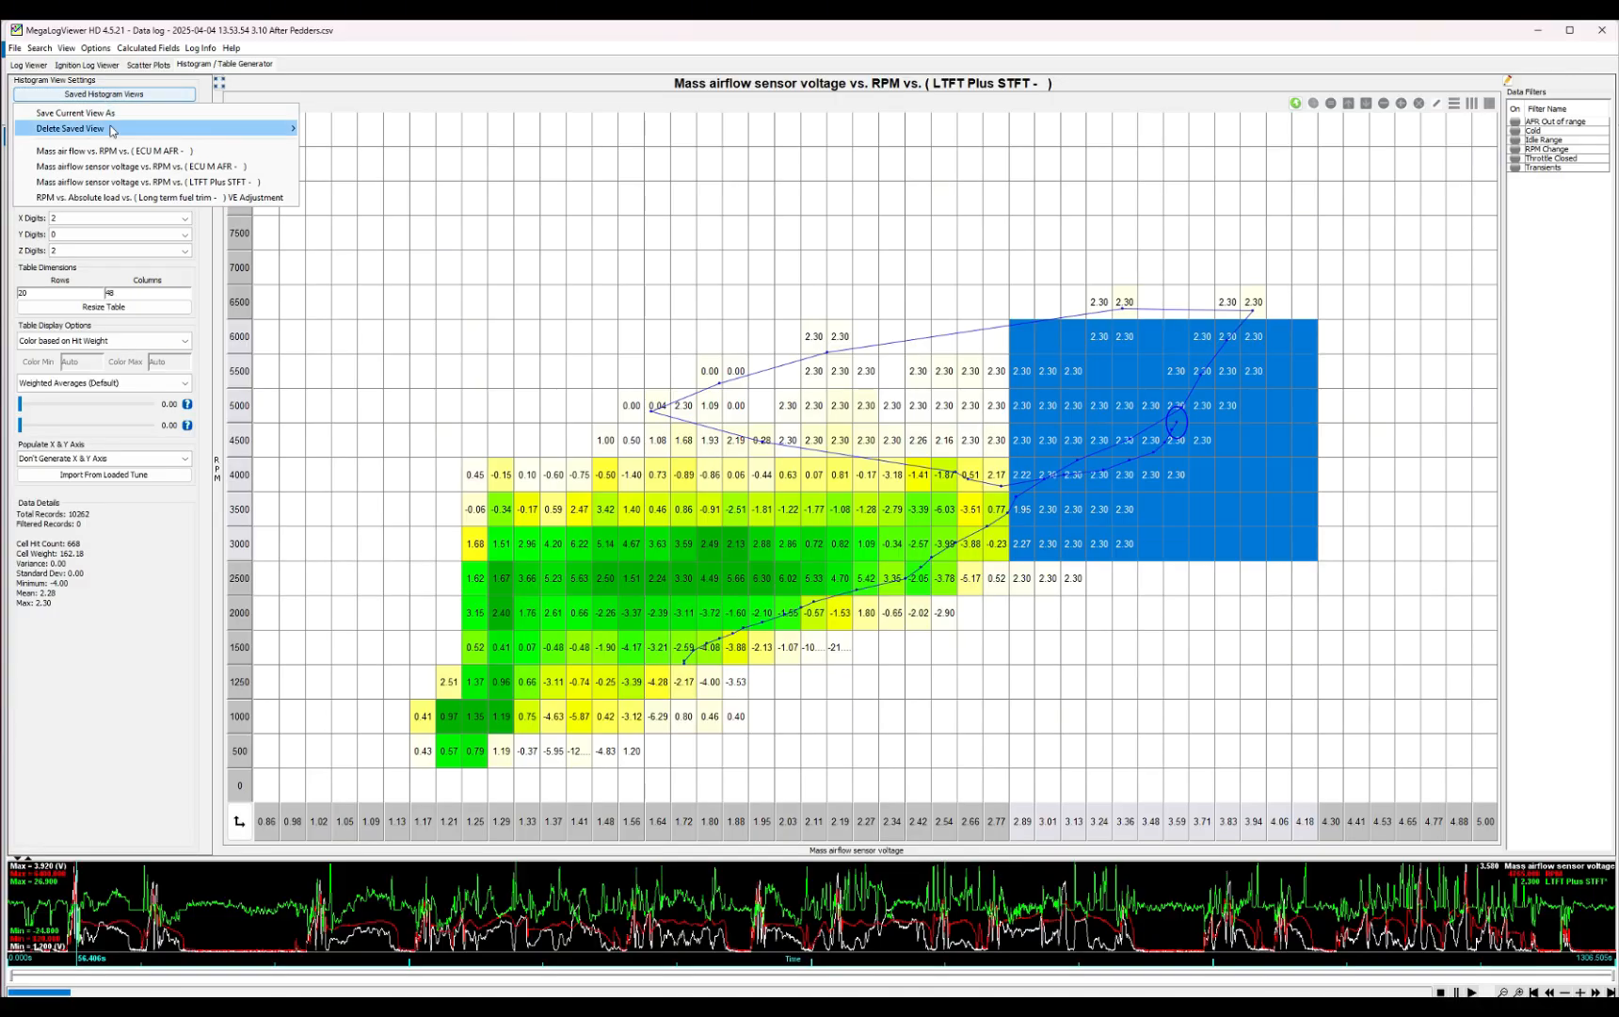
{"action": "left_click", "coordinate": [159, 198]}
{"action": "left_click", "coordinate": [185, 152]}
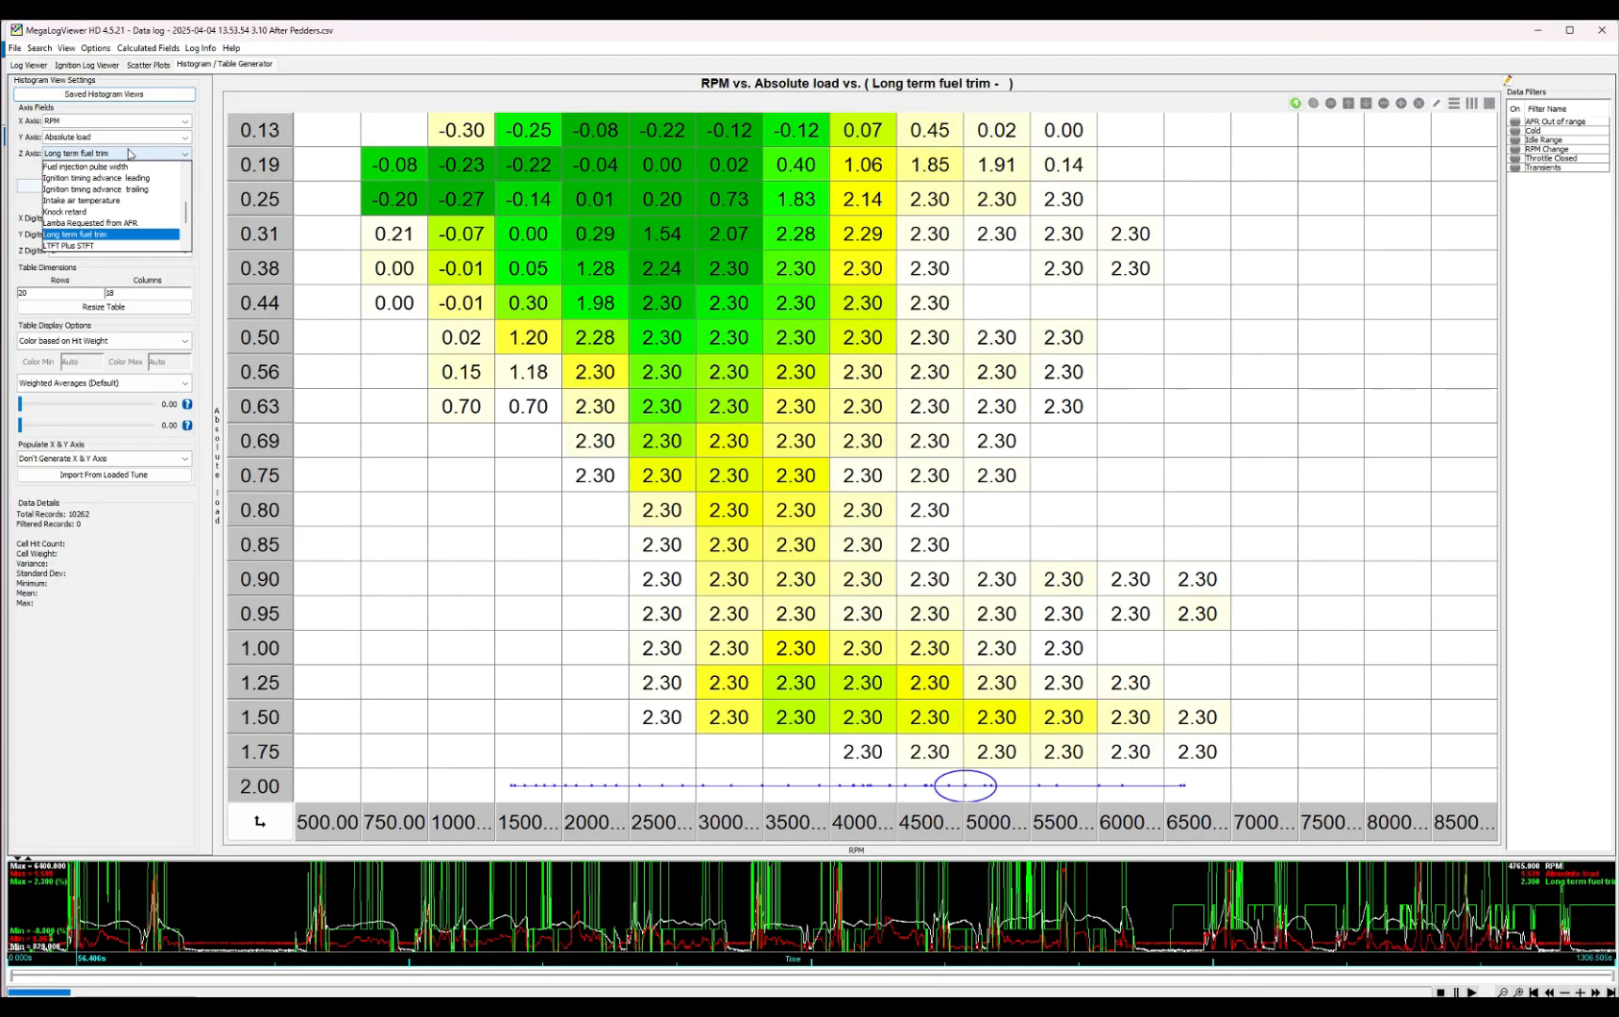
{"action": "left_click", "coordinate": [130, 201]}
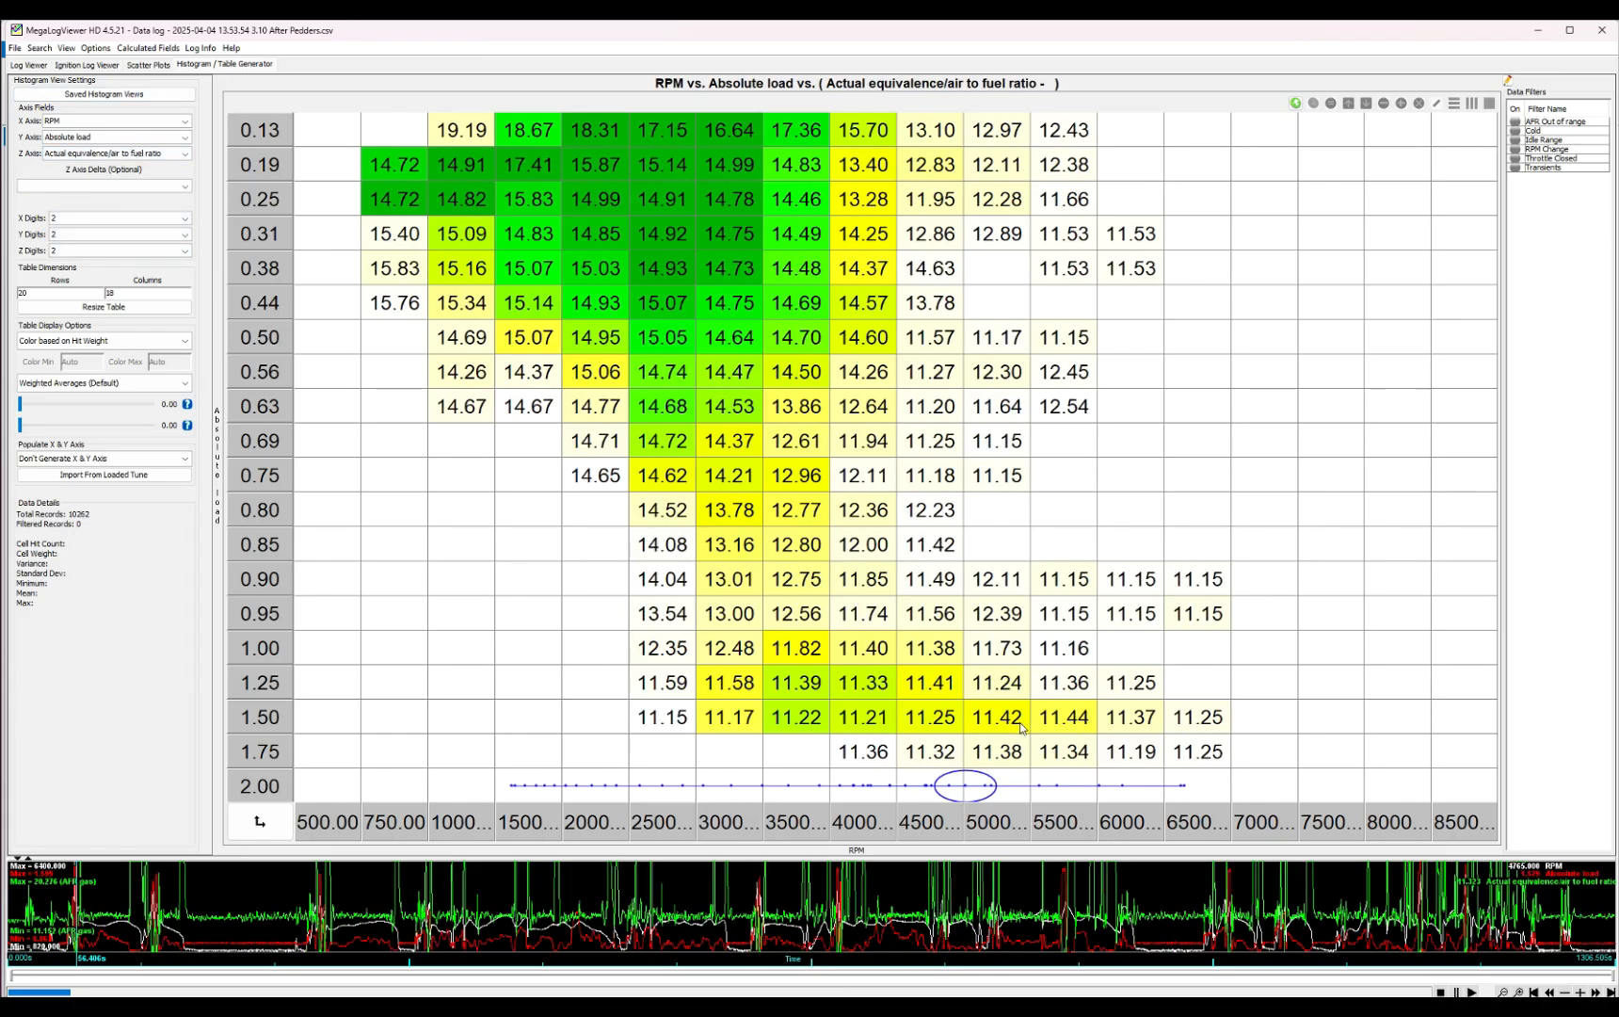
{"action": "mouse_move", "coordinate": [1022, 727]}
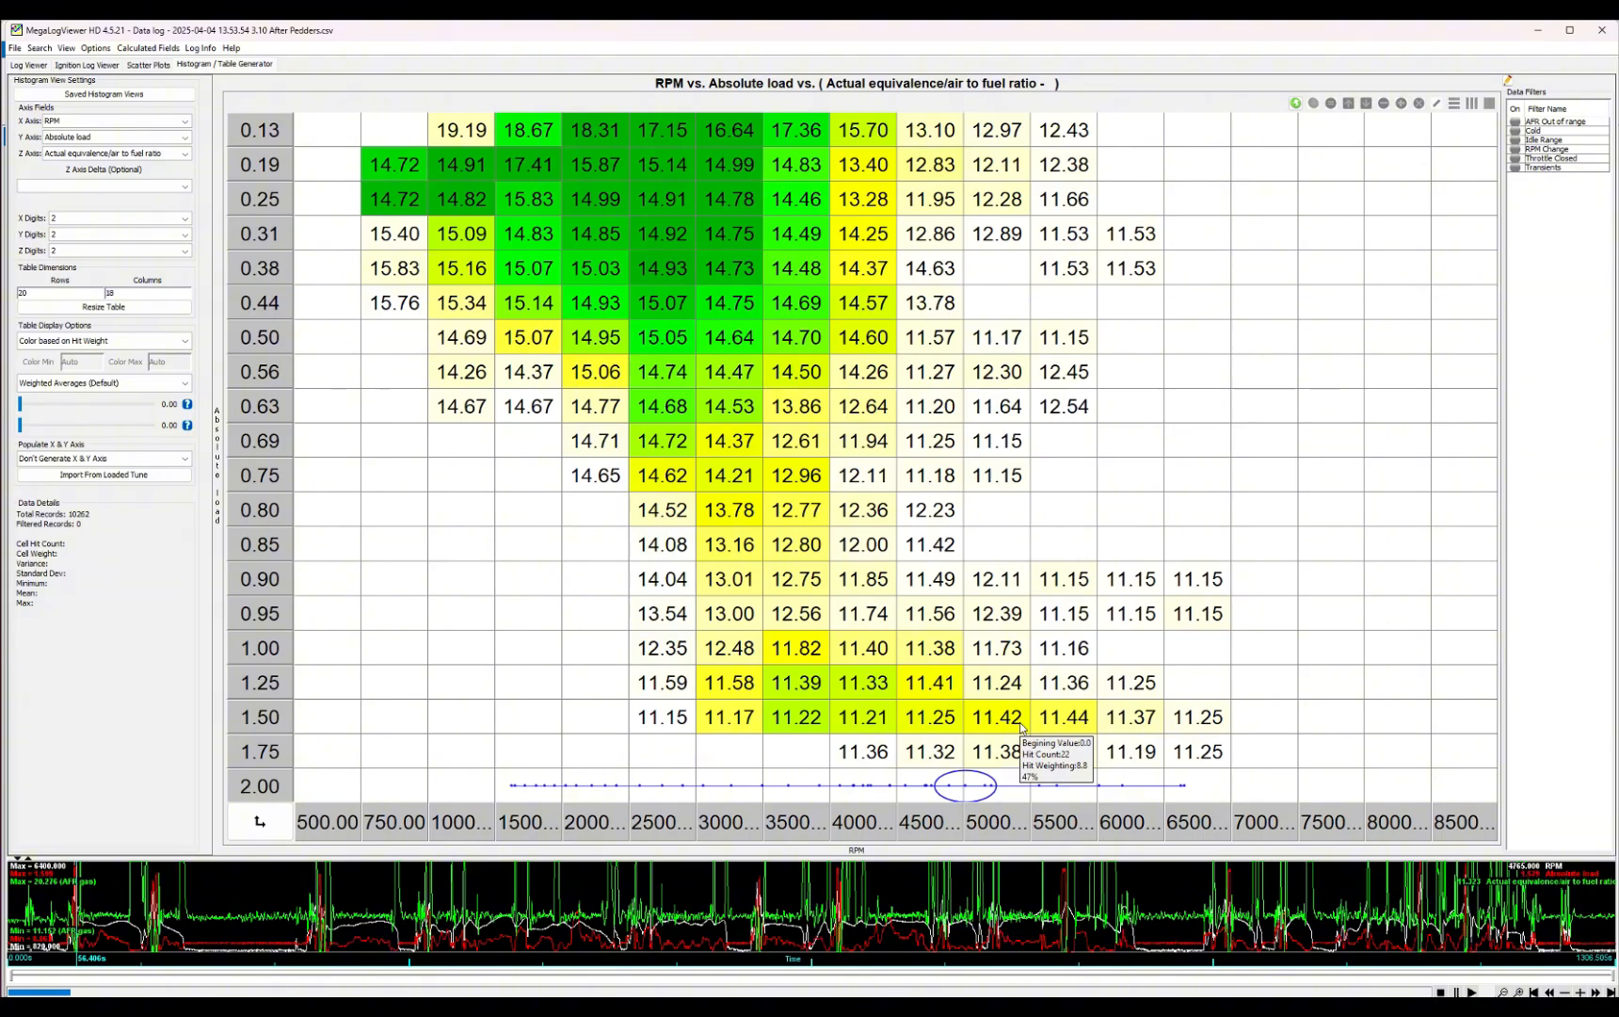